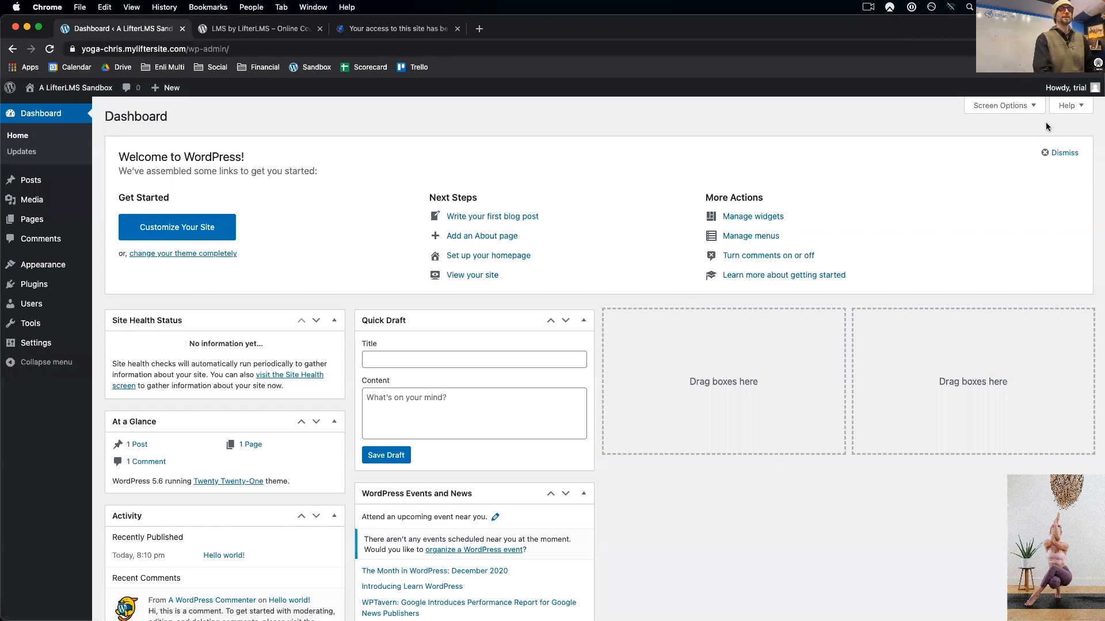
- Dismiss the welcome panel and hide the Site Health Status, At a Glance, Activity, Quick Draft, and WordPress Events and News boxes on the dashboard
left_click(1043, 153)
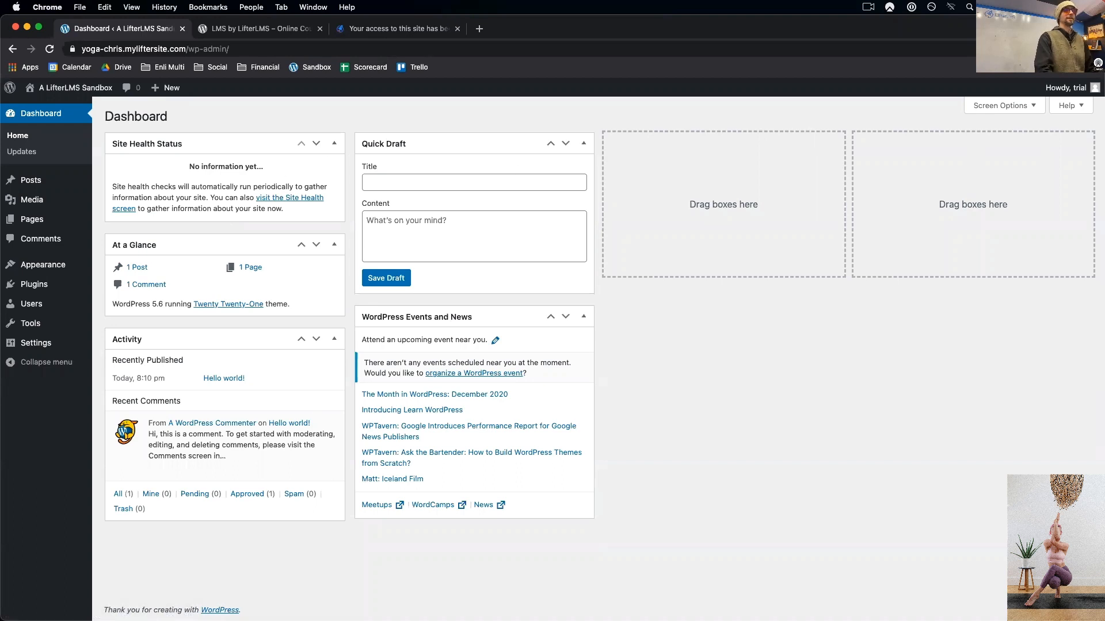
left_click(1012, 114)
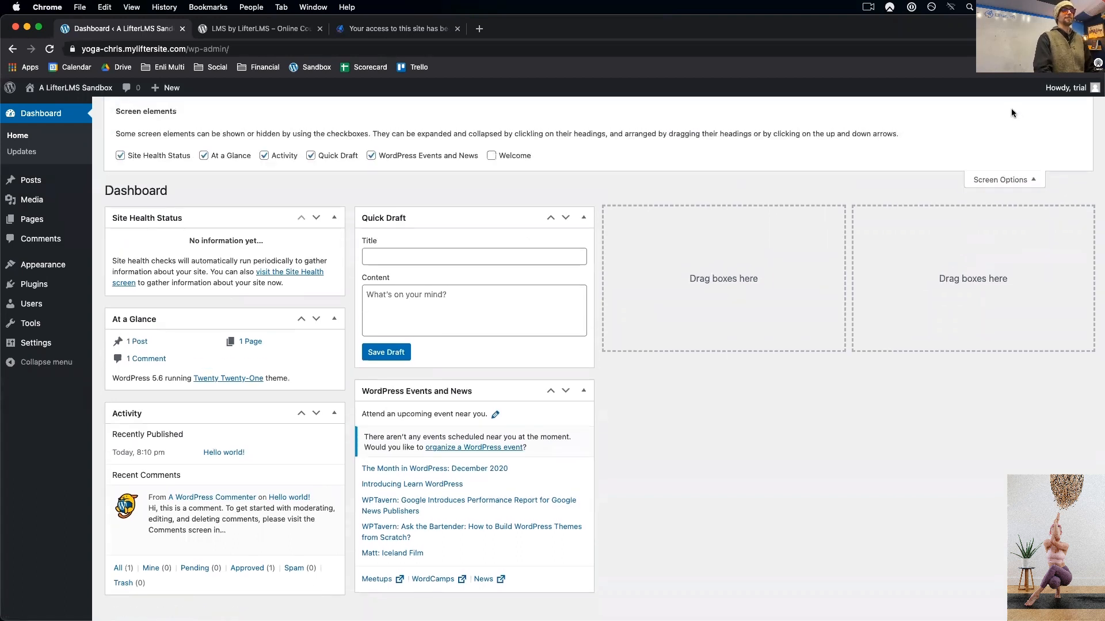
left_click(370, 156)
left_click(310, 156)
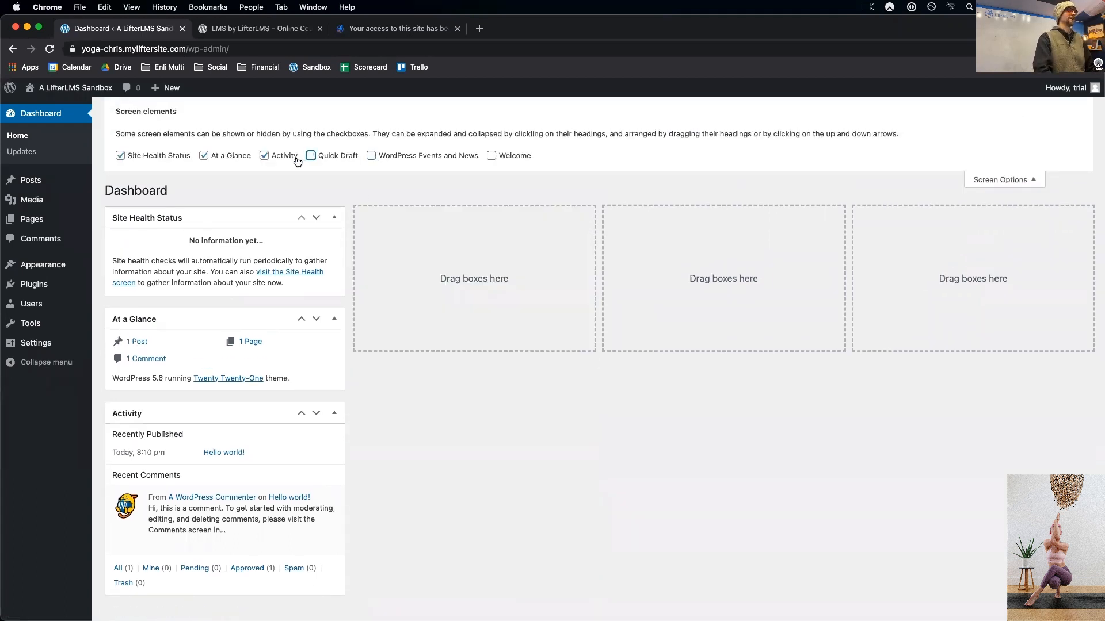
left_click(264, 156)
left_click(204, 157)
left_click(121, 157)
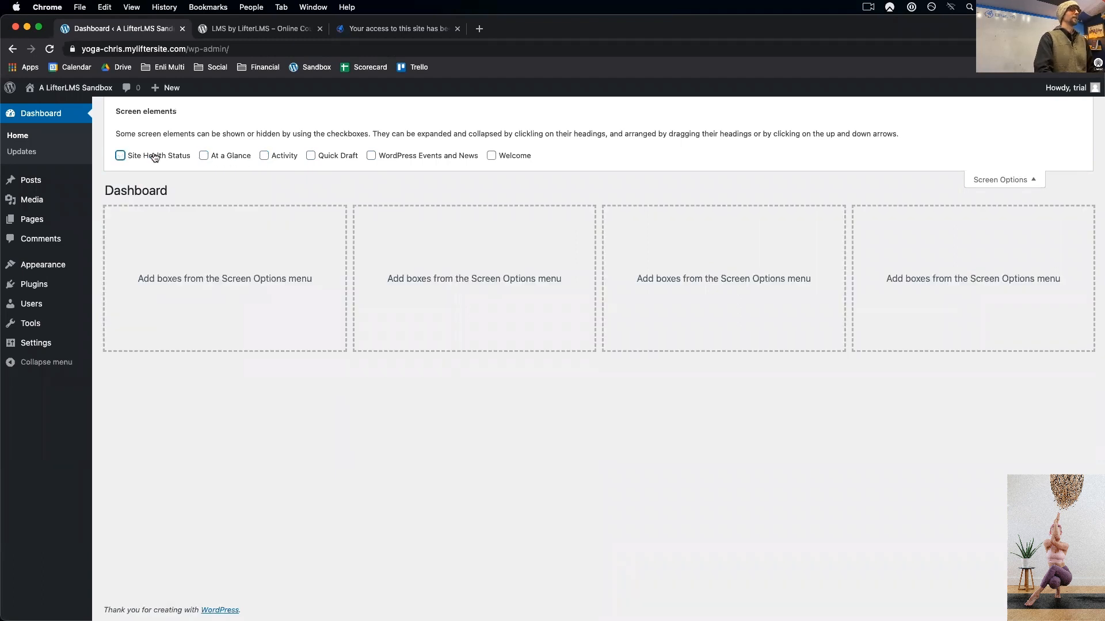
left_click(1036, 179)
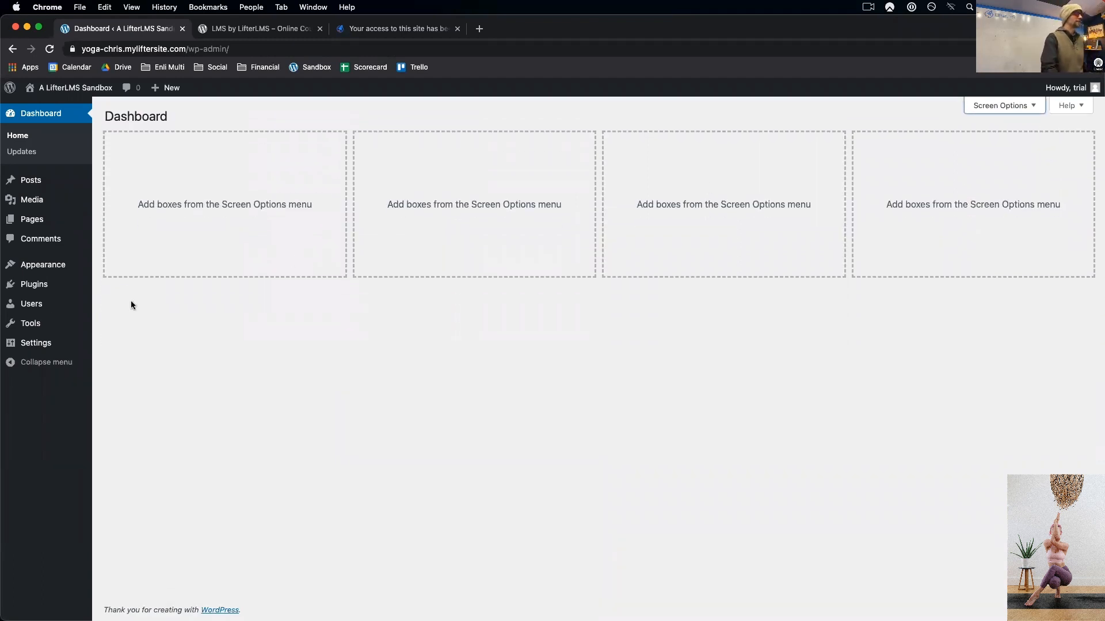
- Search the directory of new themes for "kadence"
mouse_move(22, 220)
mouse_move(86, 266)
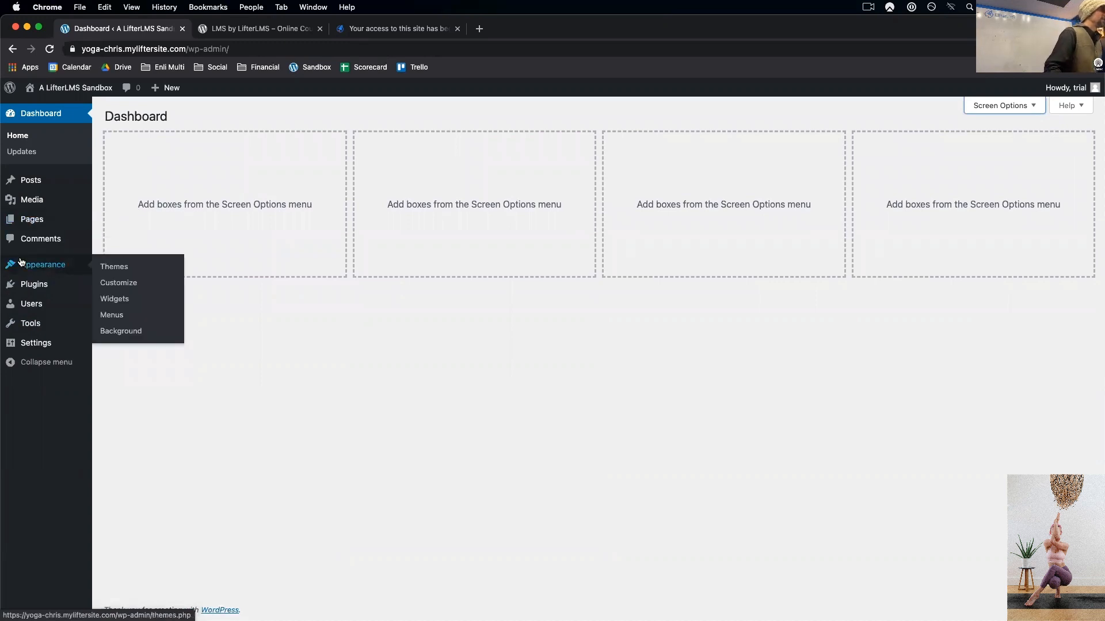
left_click(110, 266)
left_click(330, 124)
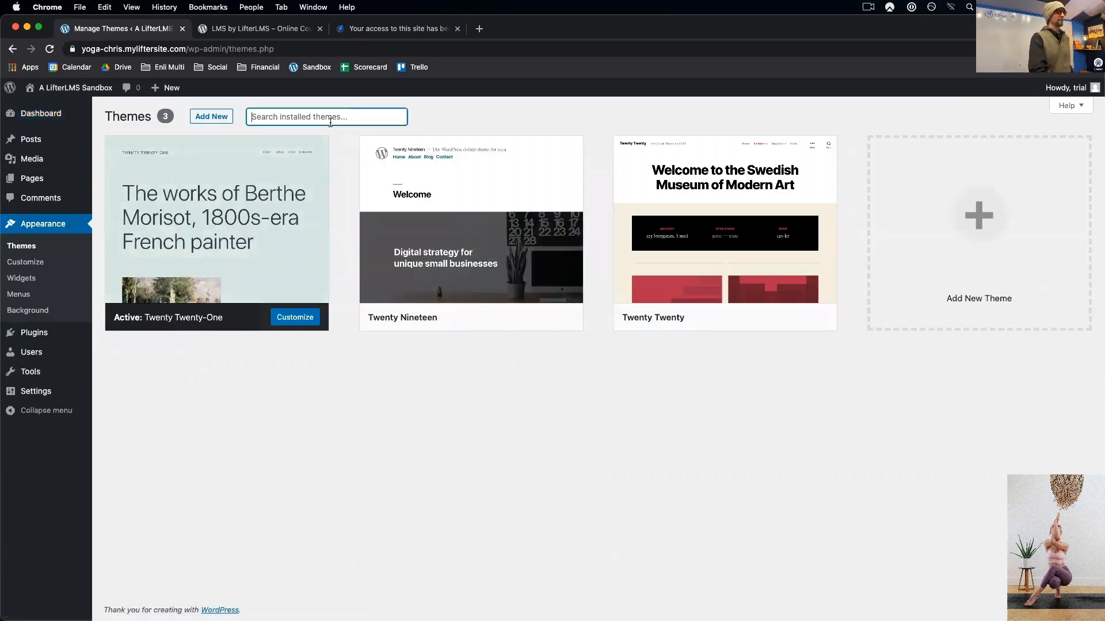
left_click(219, 119)
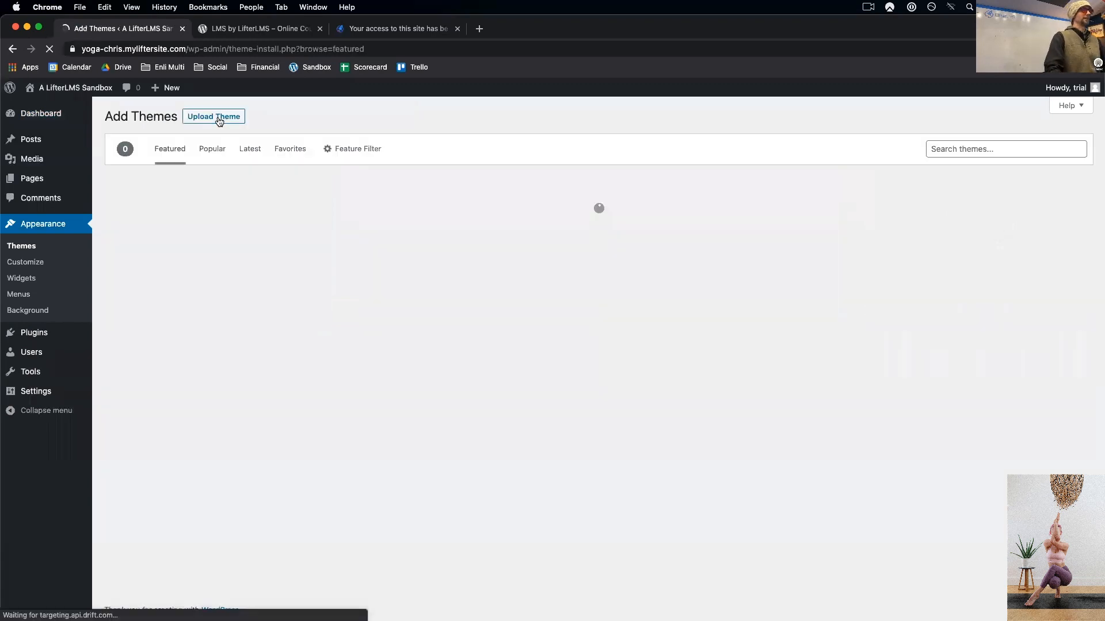
left_click(972, 153)
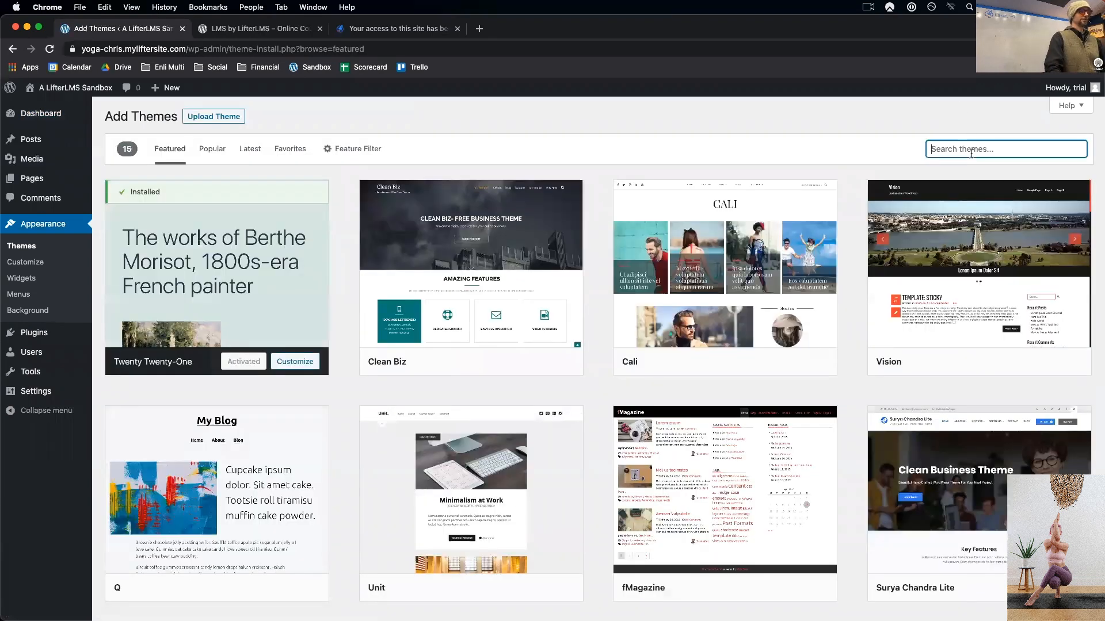
type("kadence")
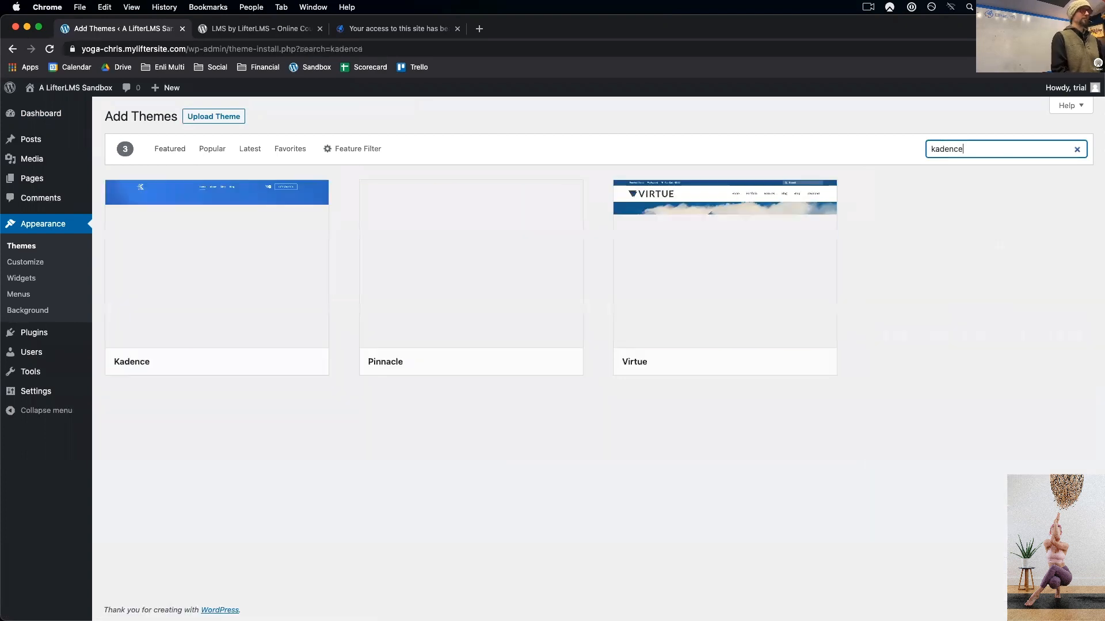
- Install the Kadence theme and activate it on the site
mouse_move(210, 235)
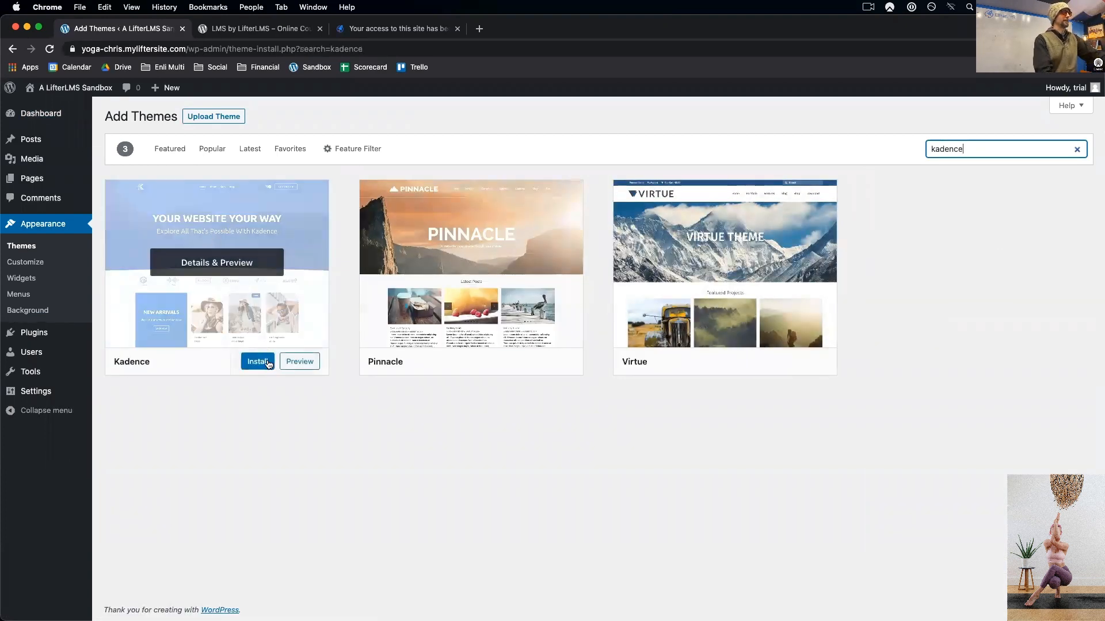
left_click(268, 362)
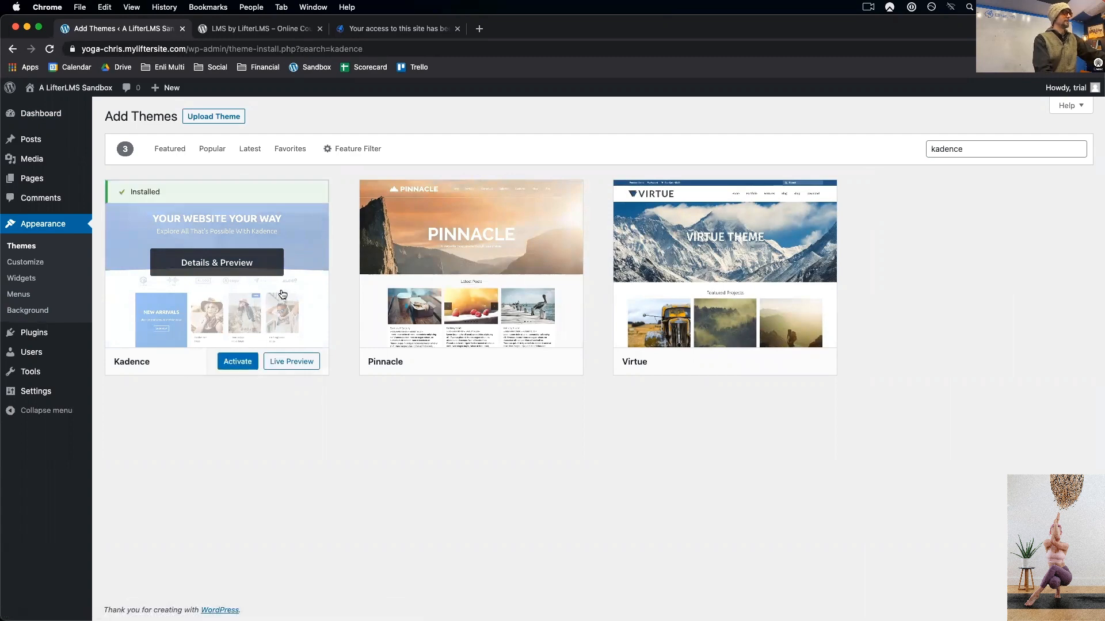
left_click(243, 364)
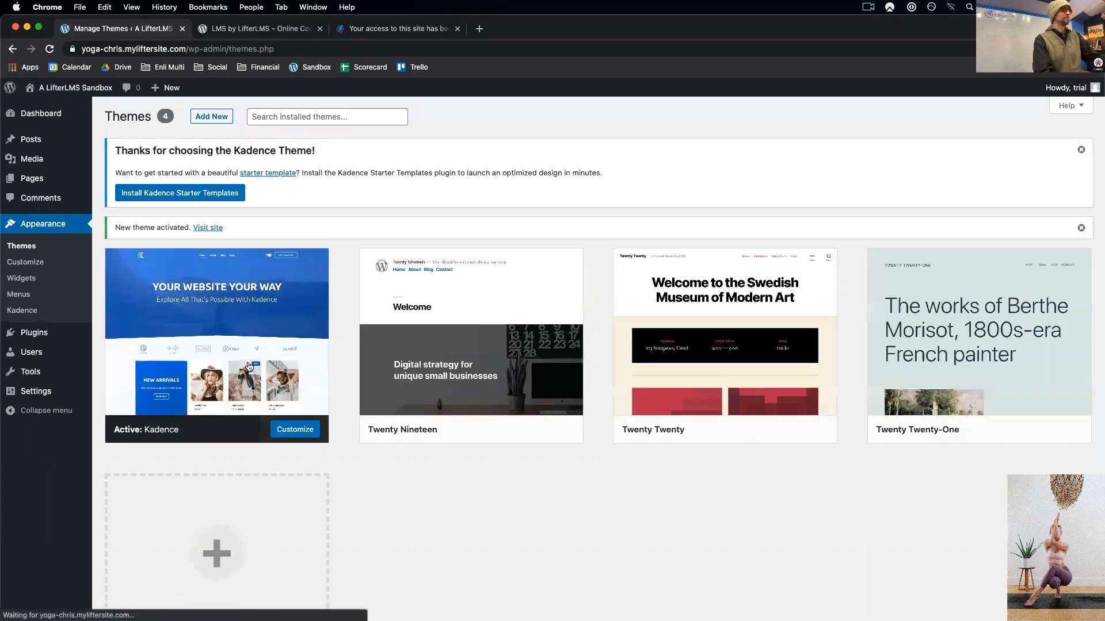
- Install the Kadence Starter Templates plugin and choose Gutenberg as the builder
left_click(221, 194)
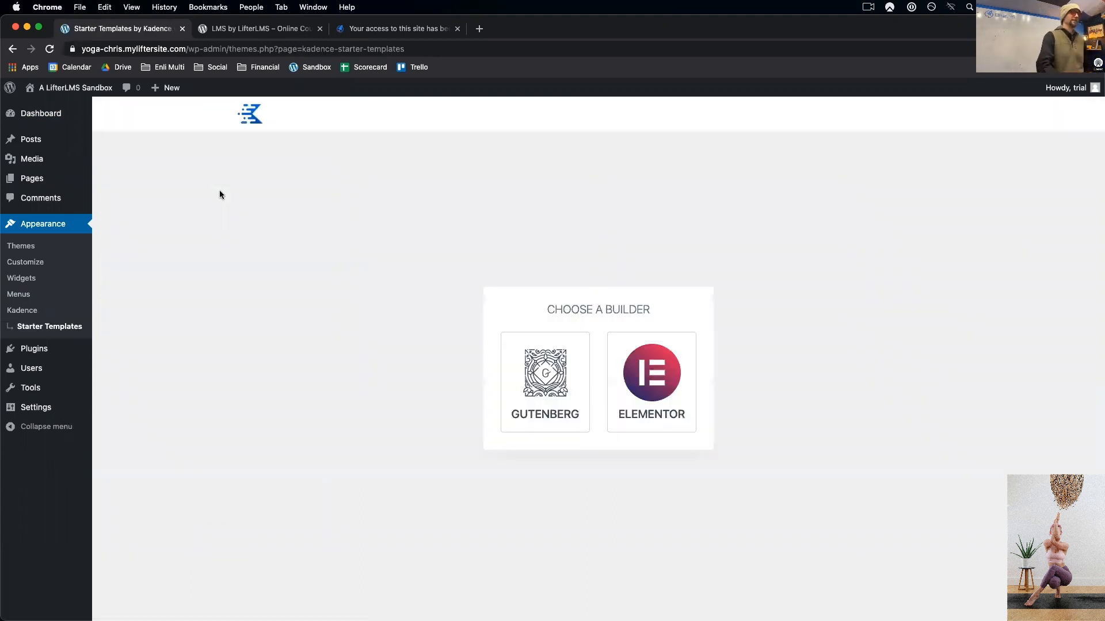
left_click(549, 391)
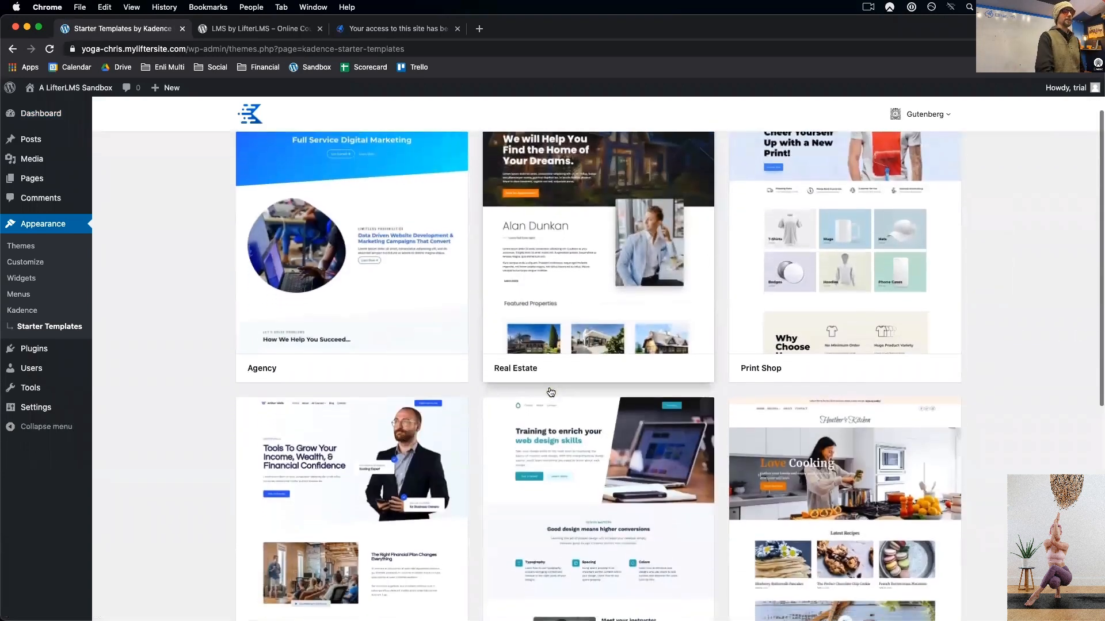
- Open the Yoga Studio starter template and look through its homepage preview
scroll(550, 393, "down", 4)
scroll(551, 393, "down", 5)
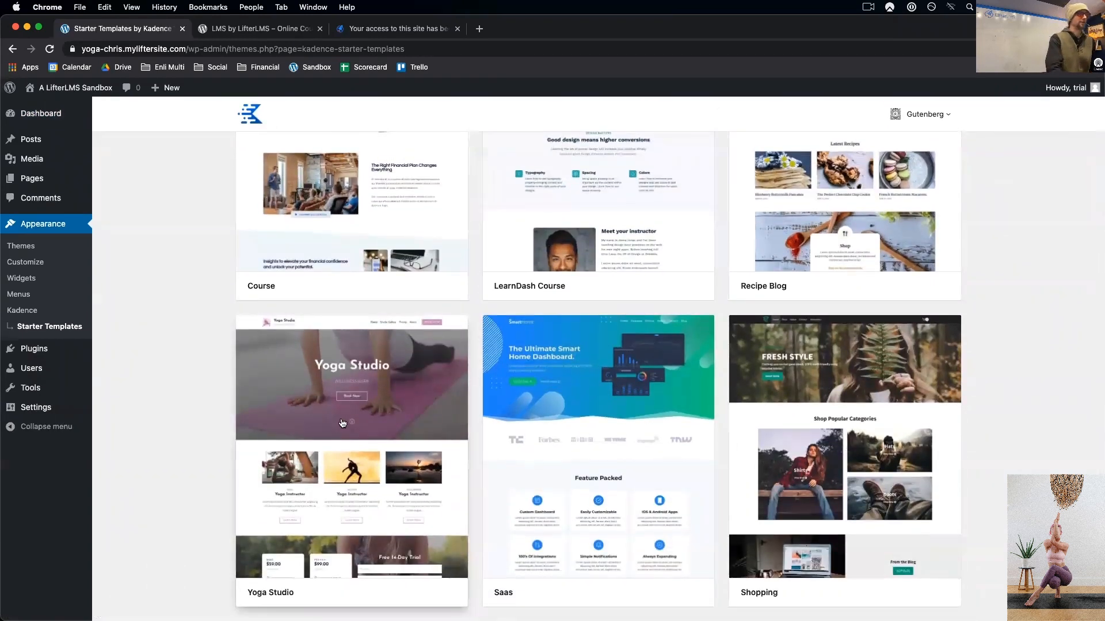
left_click(343, 424)
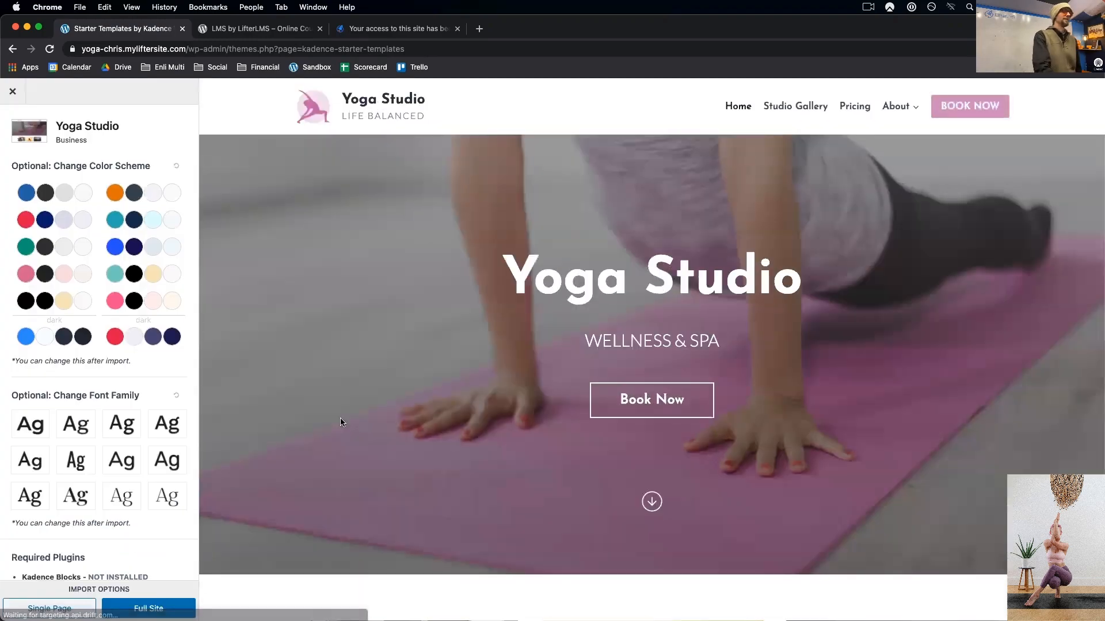
scroll(340, 422, "down", 20)
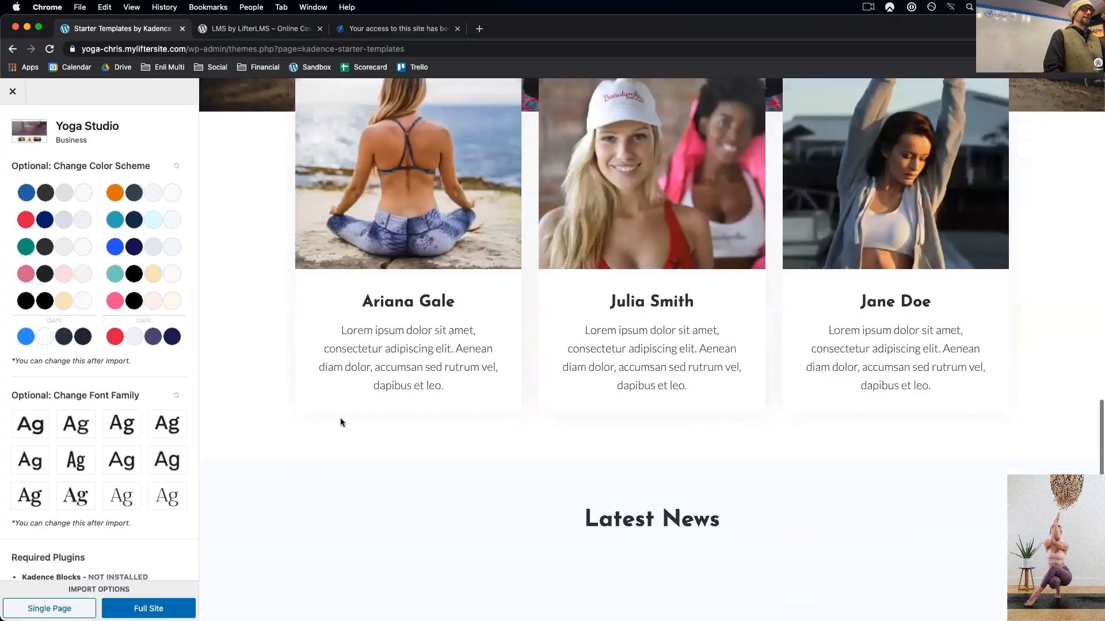
scroll(340, 422, "up", 8)
scroll(342, 423, "up", 20)
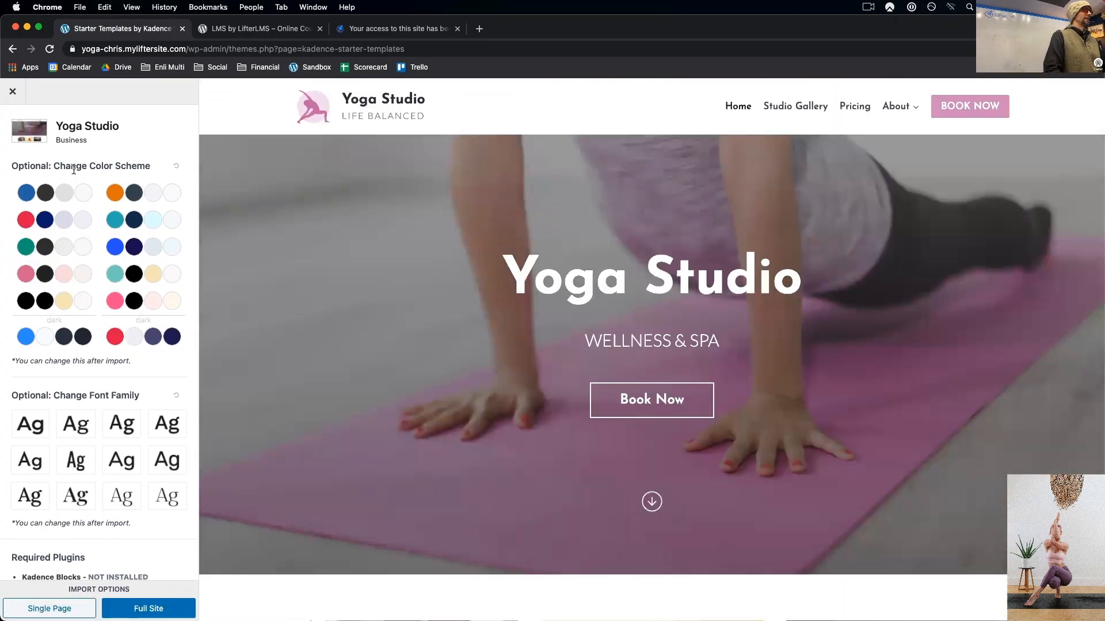
- Try several color schemes on the Yoga Studio template and settle on the blue, dark grey and light grey palette
left_click(90, 190)
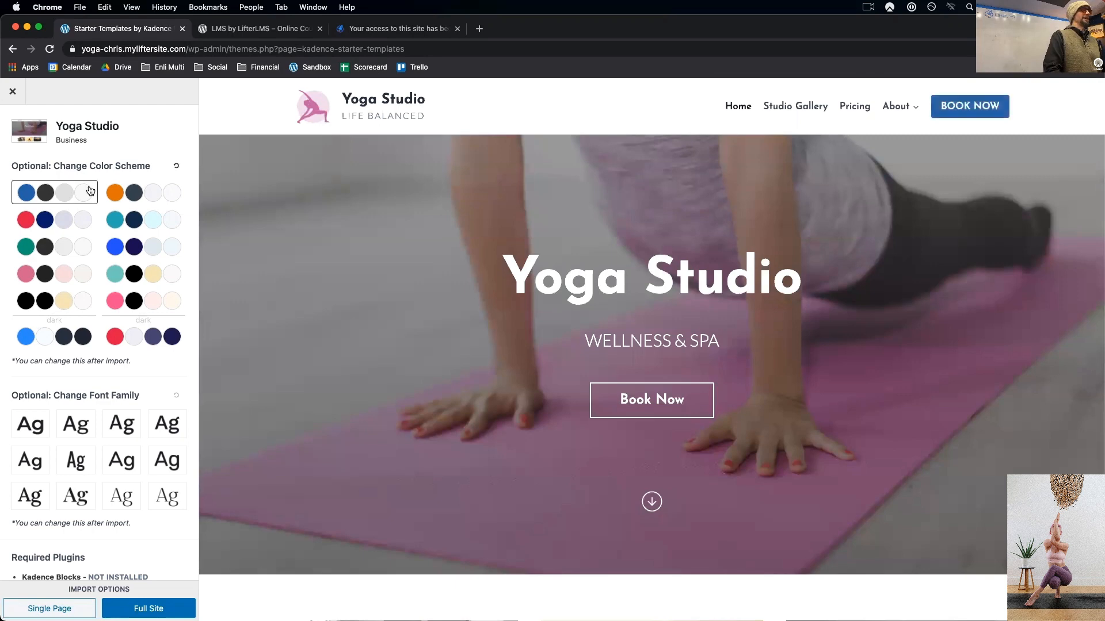
left_click(87, 219)
left_click(83, 247)
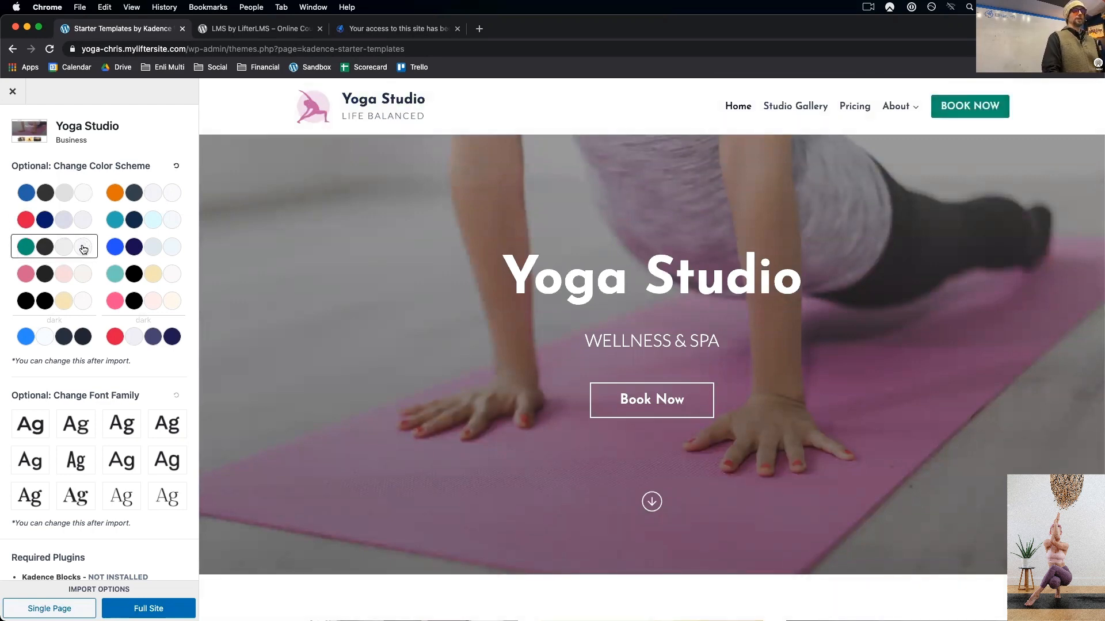
left_click(178, 297)
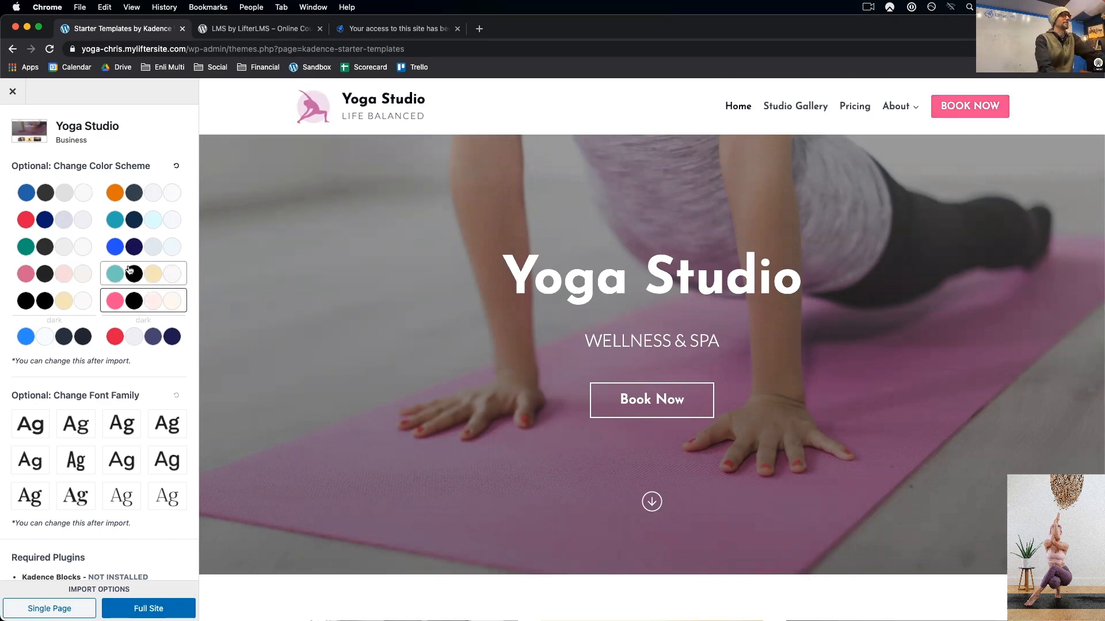
left_click(84, 195)
- Try different font families on the Yoga Studio template and settle on the fourth option in the second row
left_click(30, 424)
left_click(69, 426)
left_click(123, 421)
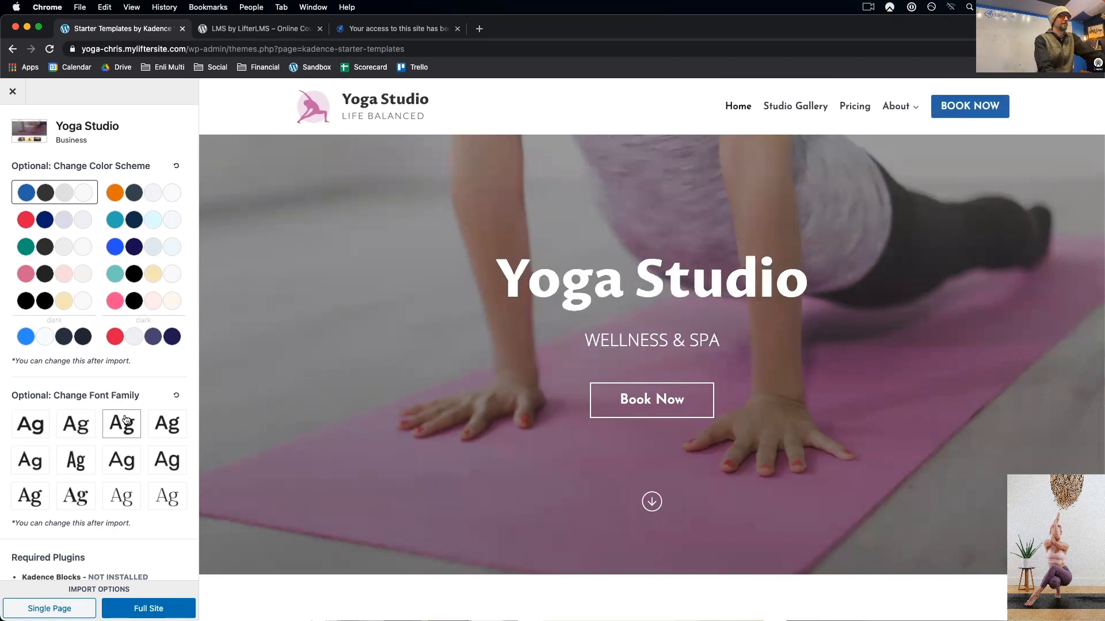
left_click(168, 425)
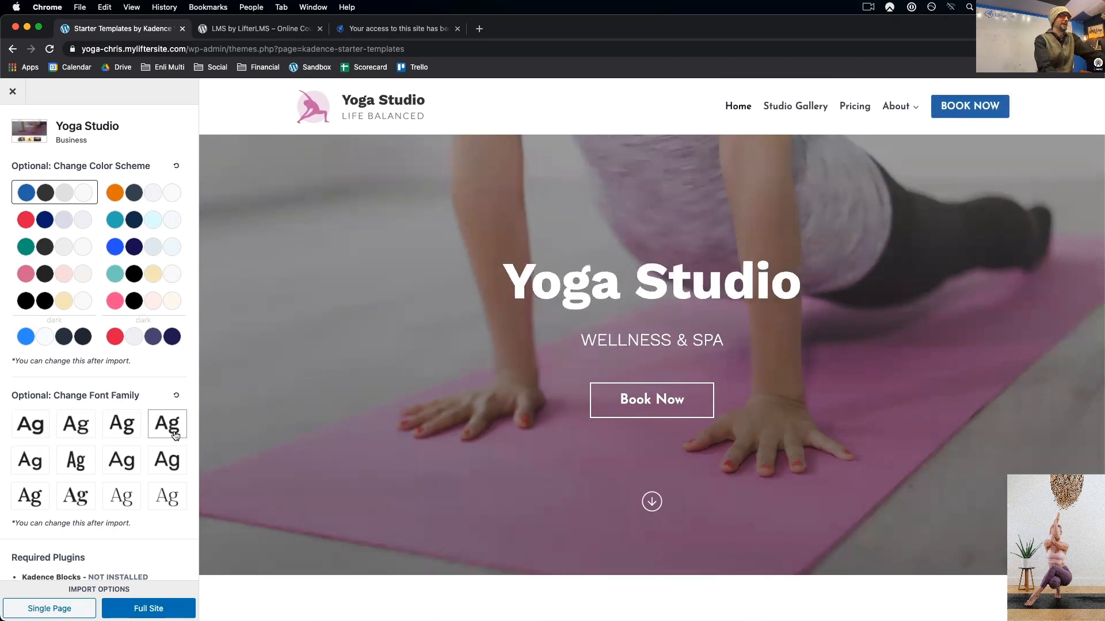
left_click(175, 461)
left_click(133, 466)
left_click(76, 467)
left_click(38, 467)
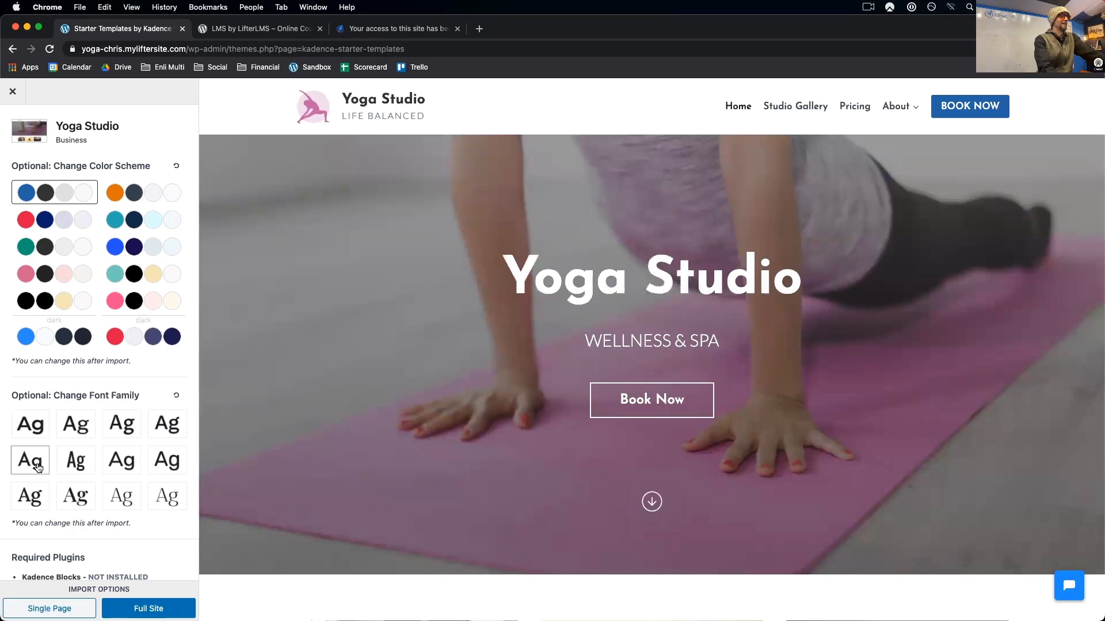
left_click(166, 451)
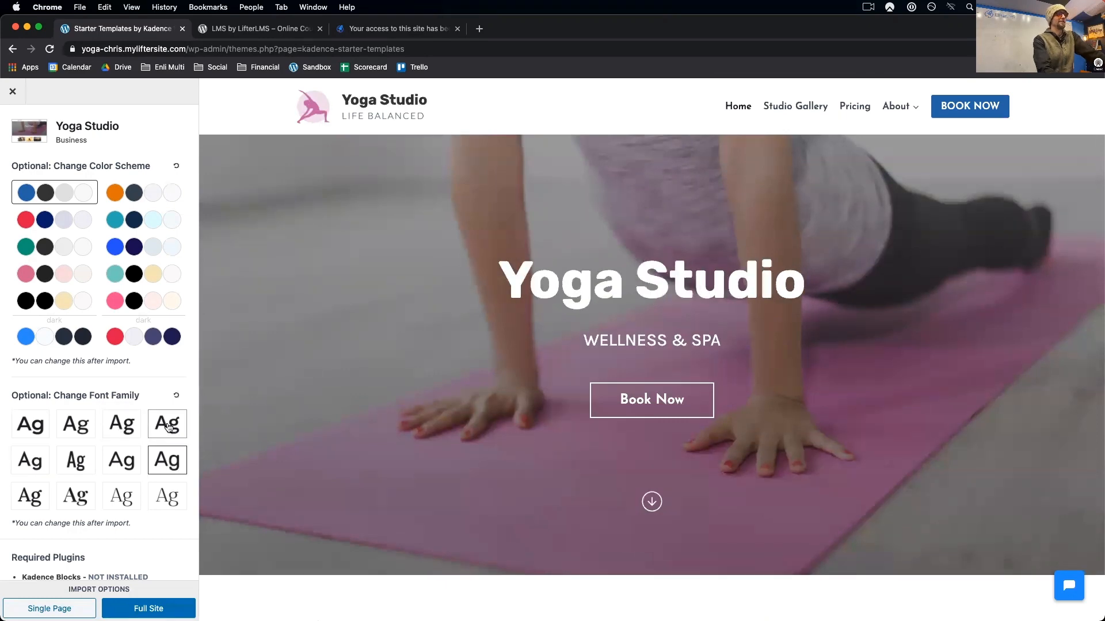
scroll(402, 449, "down", 1)
scroll(403, 446, "down", 1)
scroll(387, 326, "up", 2)
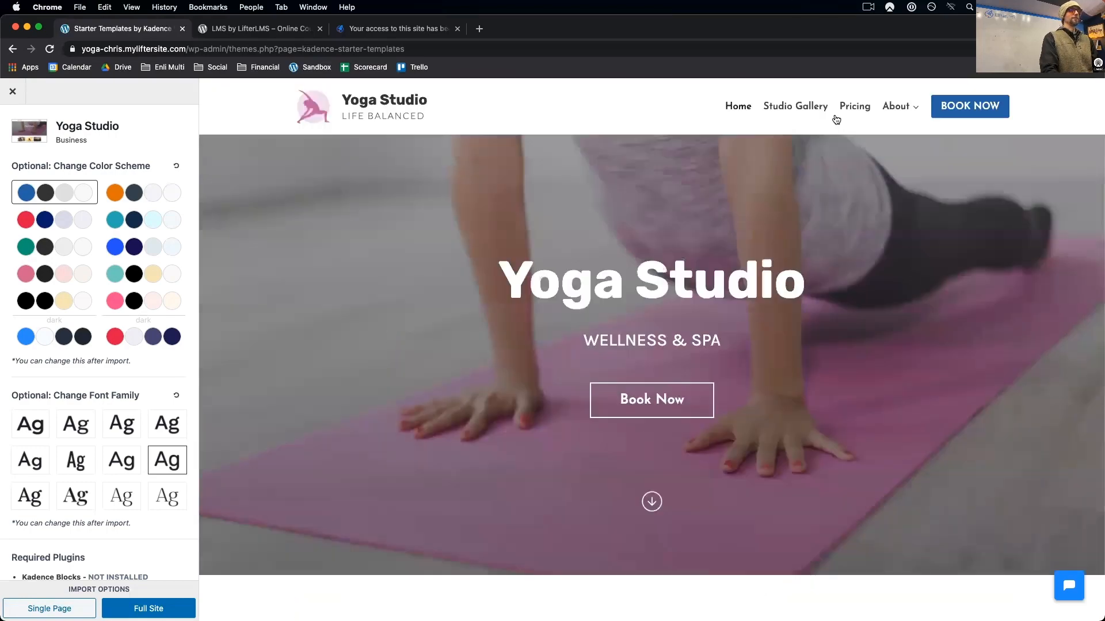
- Examine the Studio Blog, Pricing and Studio Gallery pages in the Yoga Studio template preview
mouse_move(896, 106)
left_click(905, 136)
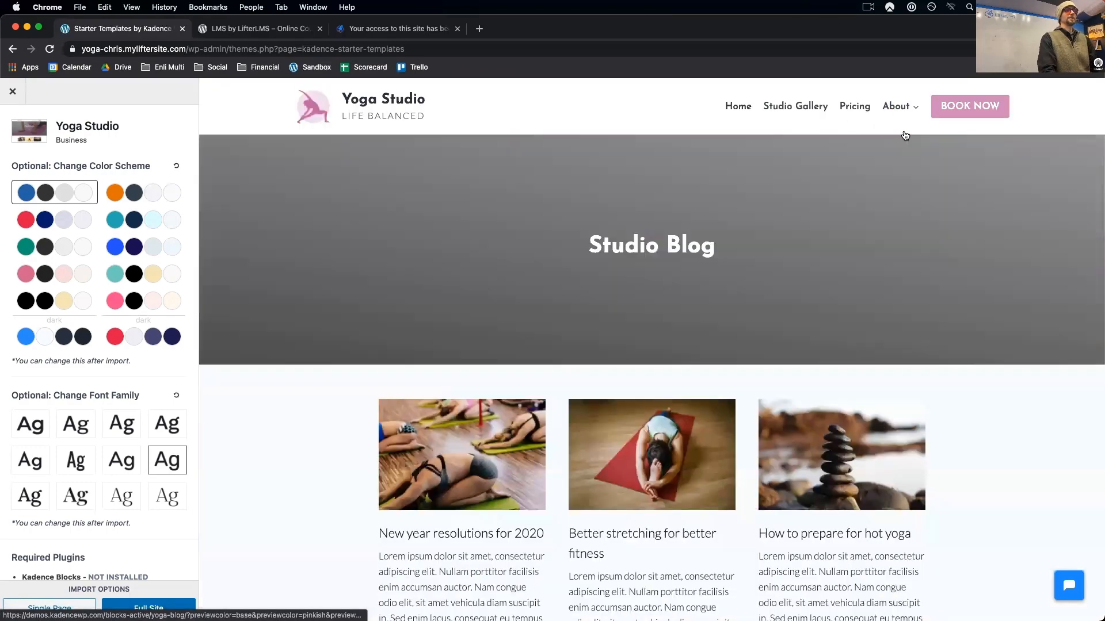
scroll(861, 313, "down", 5)
scroll(900, 172, "up", 5)
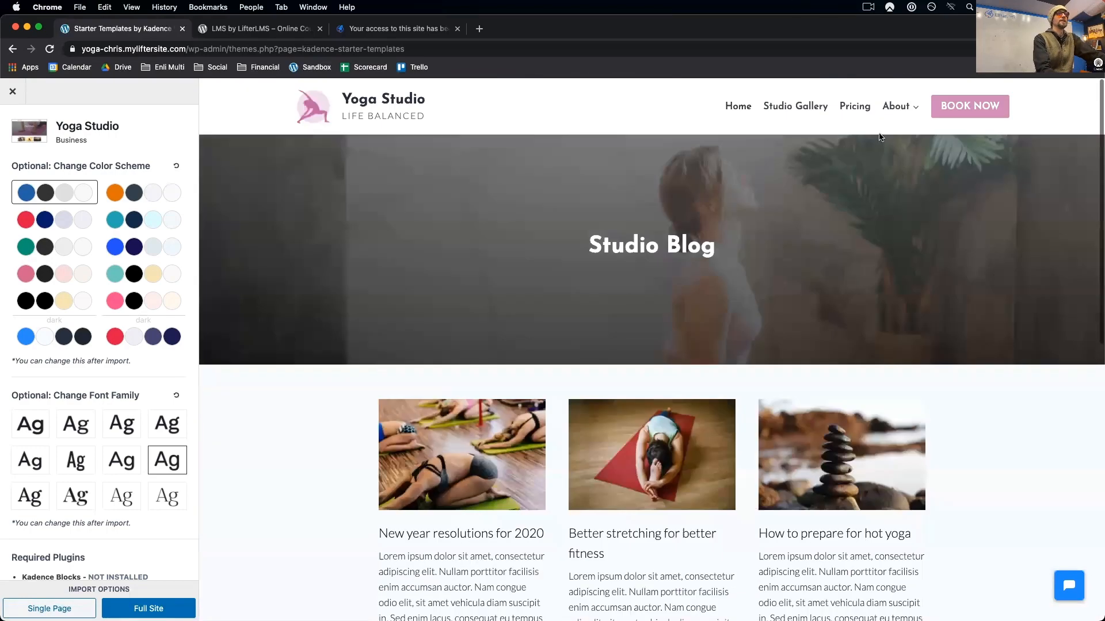
left_click(898, 107)
left_click(863, 109)
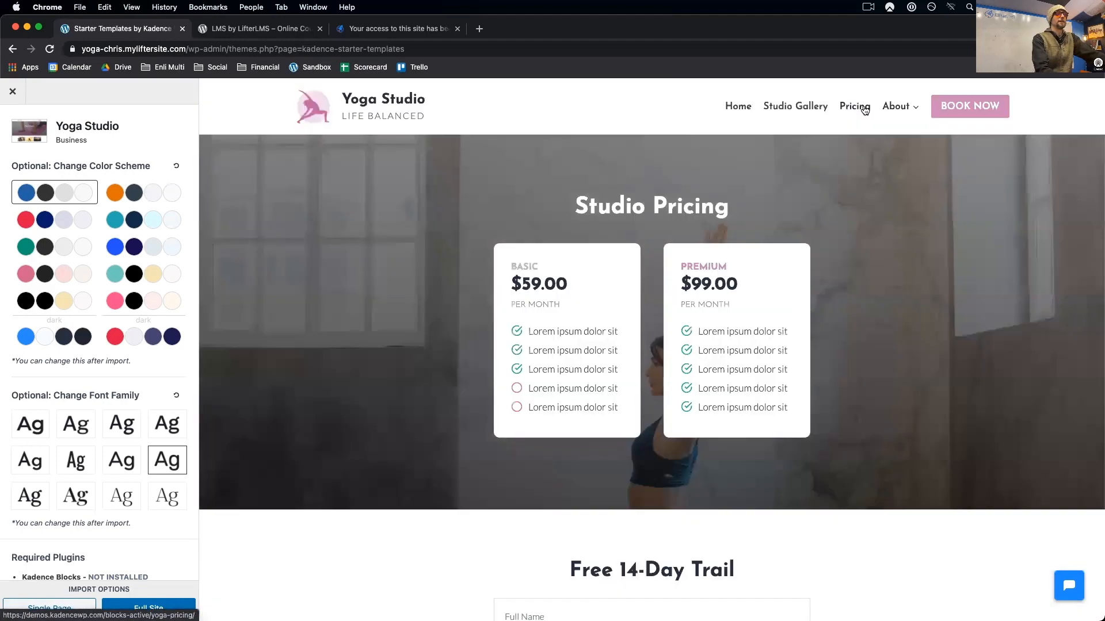
left_click(793, 108)
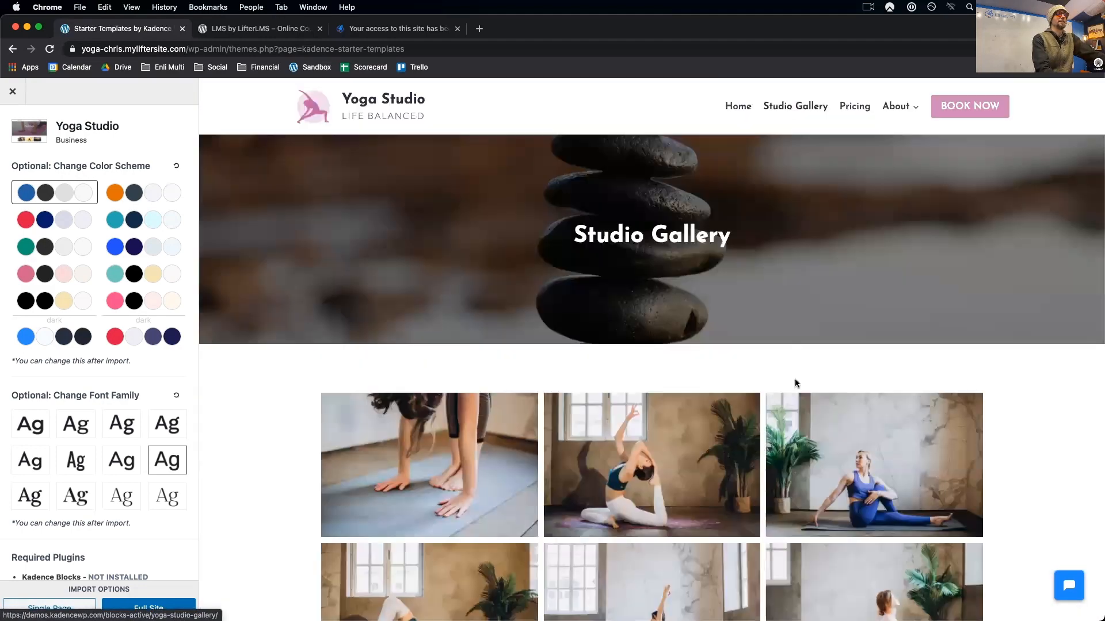
scroll(795, 383, "down", 10)
scroll(795, 383, "up", 10)
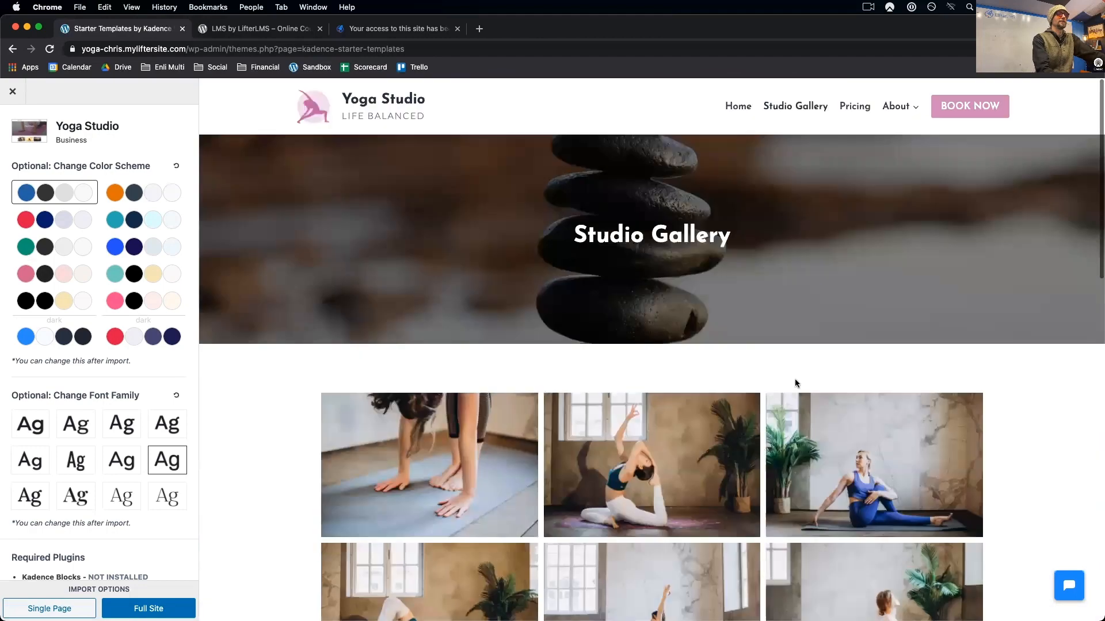
- Return to the template's Home page preview and review its pricing, trial form and instructor sections
left_click(737, 107)
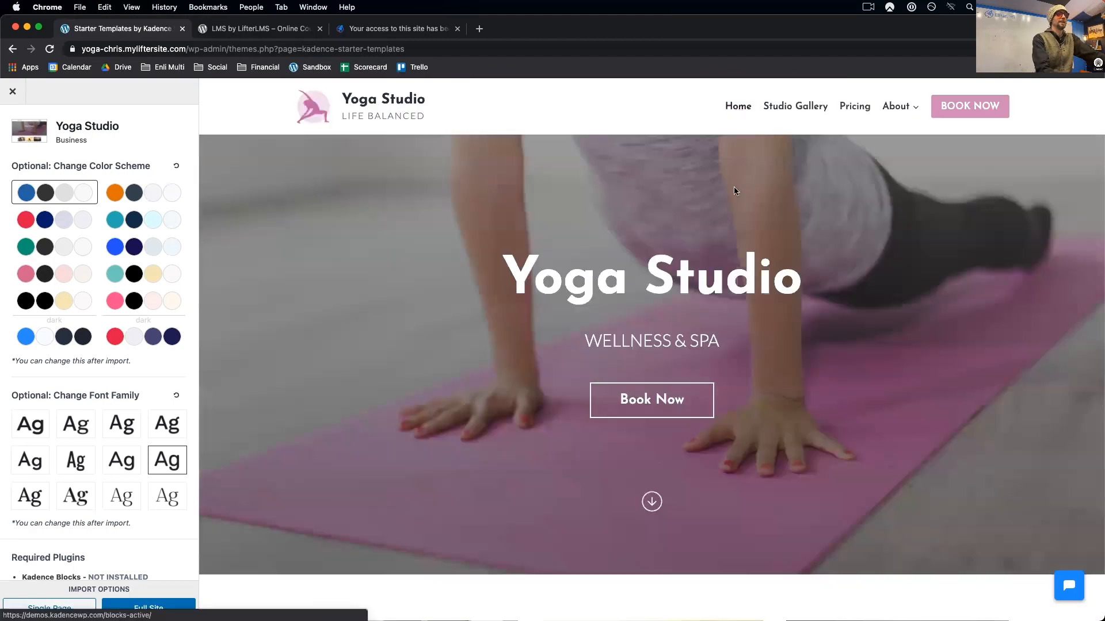
scroll(734, 374, "down", 10)
scroll(734, 379, "down", 9)
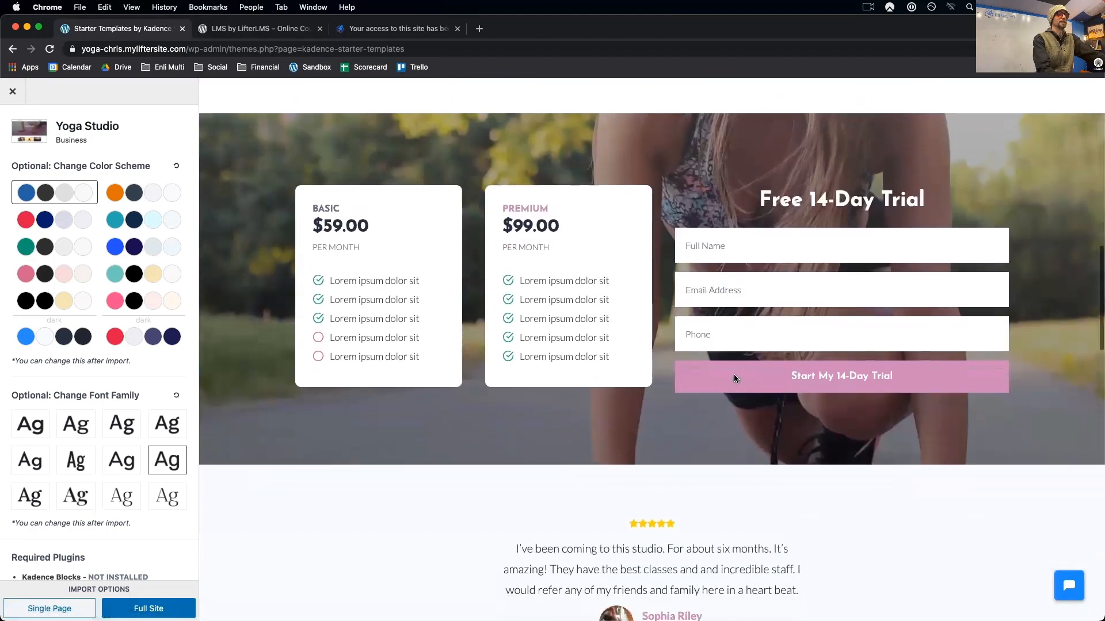
scroll(734, 378, "down", 20)
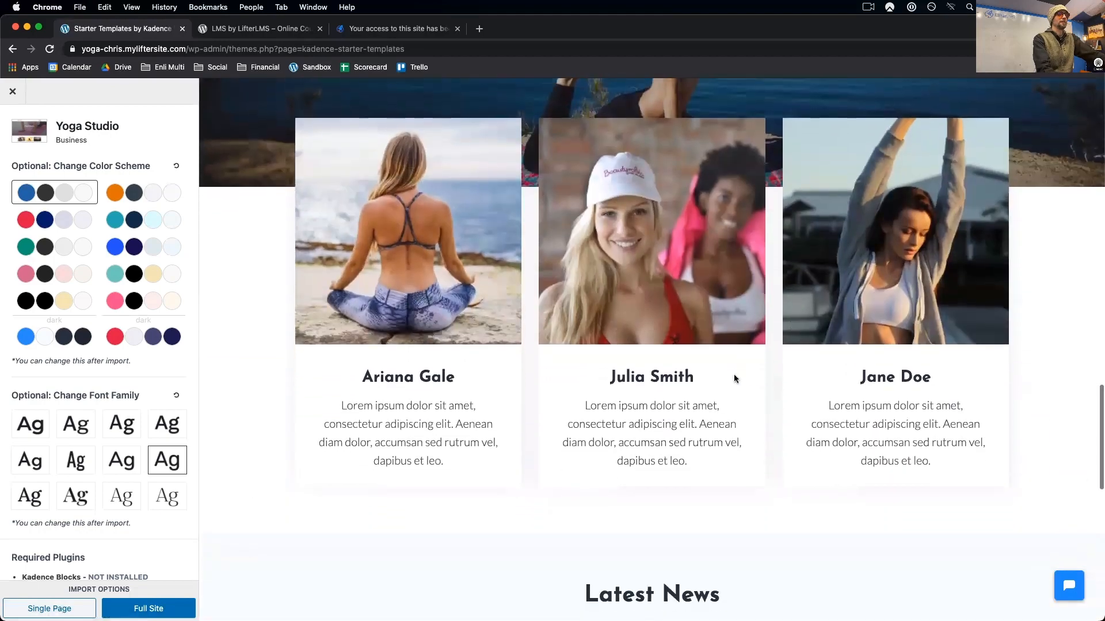
- Import the full Yoga Studio starter site with the selected blue palette and the Rubik & Karla font pair
scroll(734, 378, "up", 20)
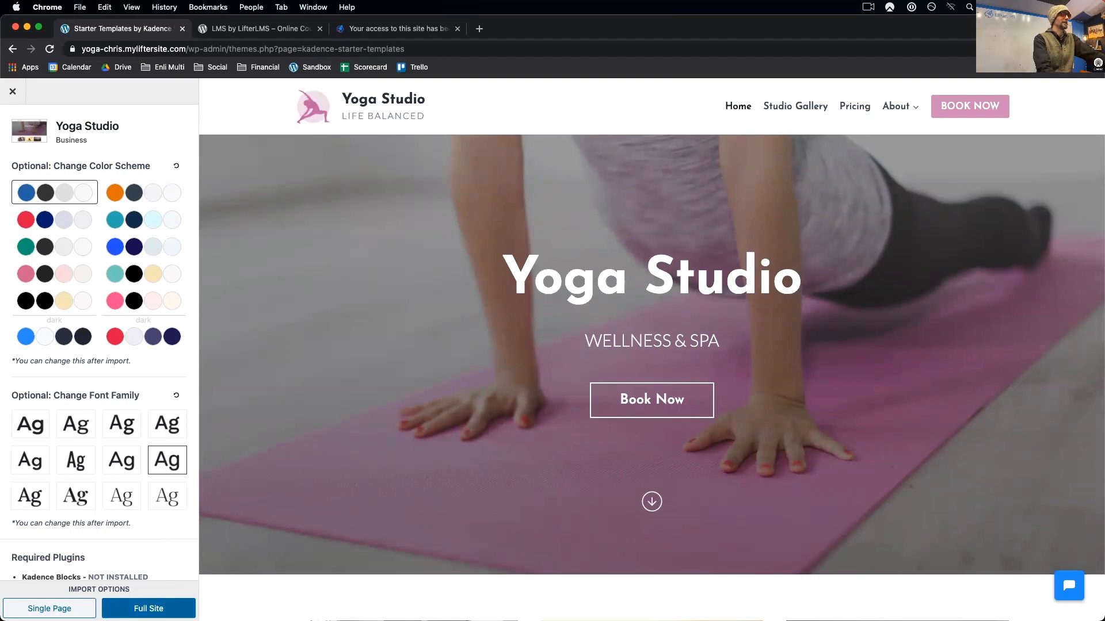
left_click(106, 602)
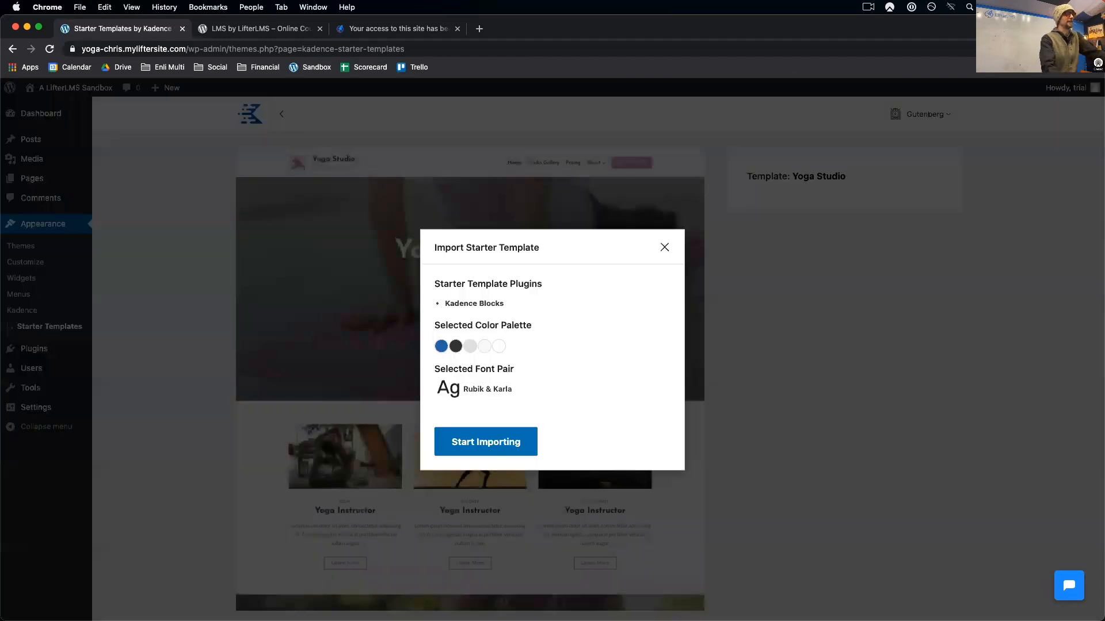
left_click(476, 438)
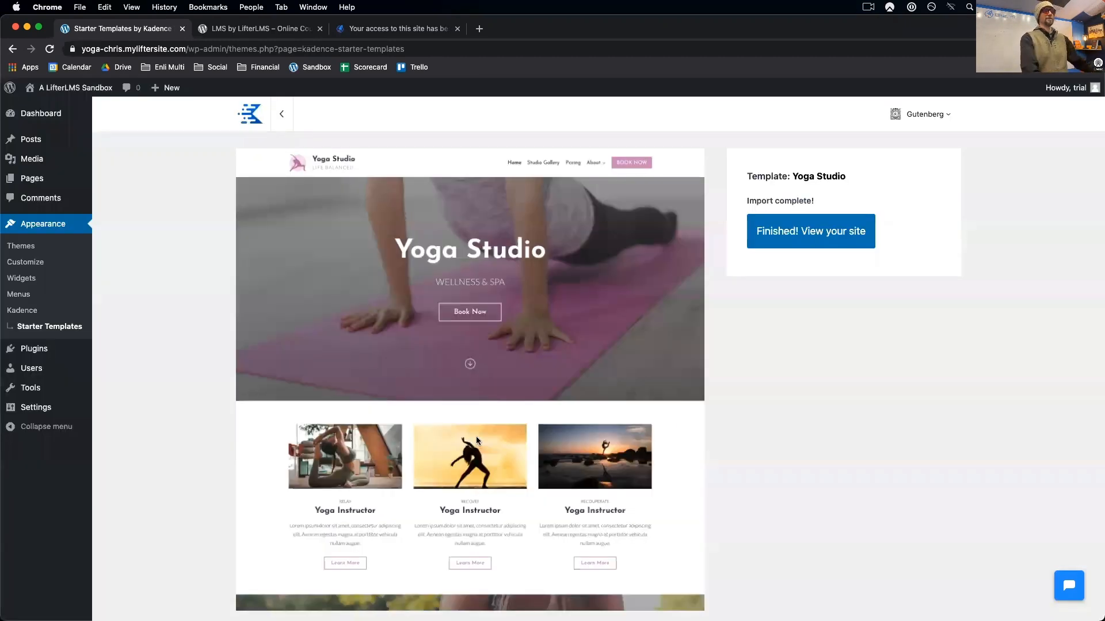
- Open the imported site and examine its home page, including the instructor, pricing, trial form and team sections
left_click(808, 246)
scroll(747, 366, "down", 15)
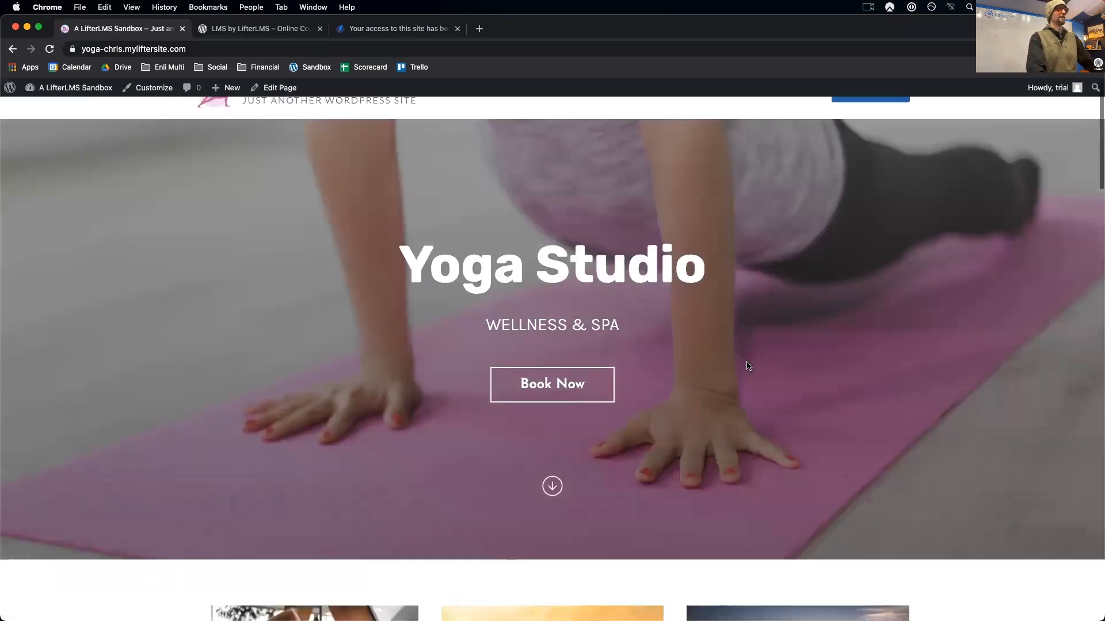
scroll(747, 365, "down", 20)
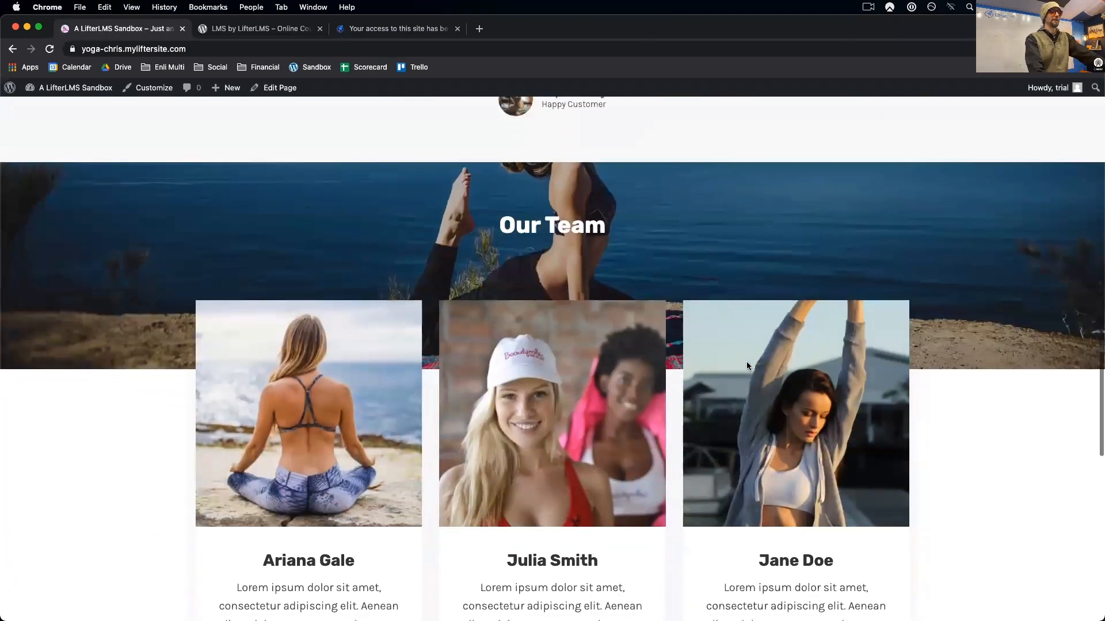
scroll(747, 366, "up", 20)
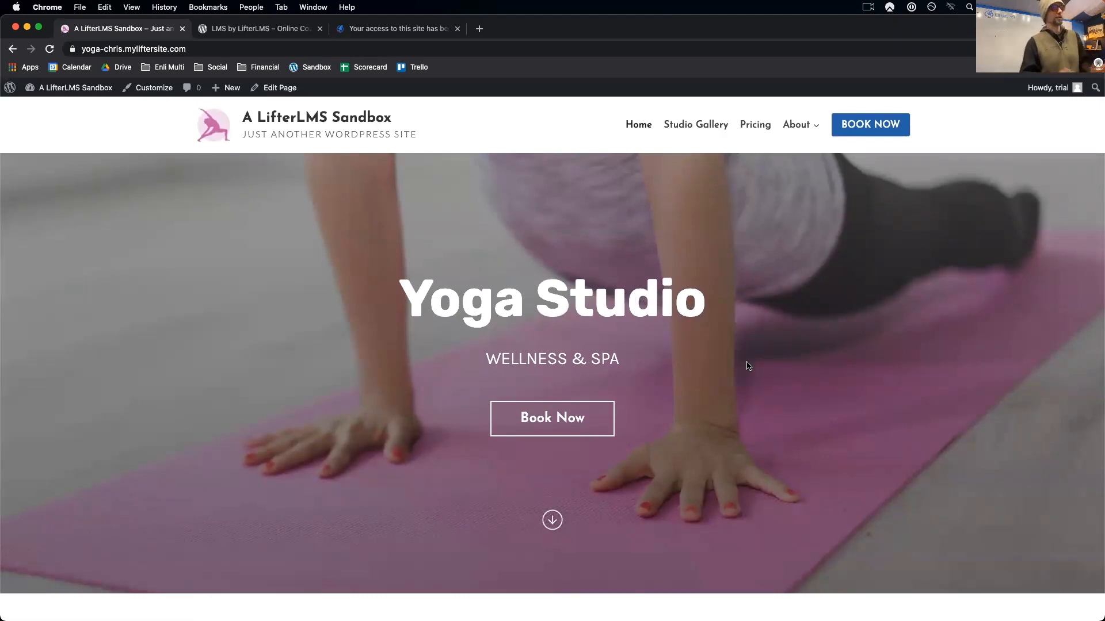
scroll(573, 283, "down", 8)
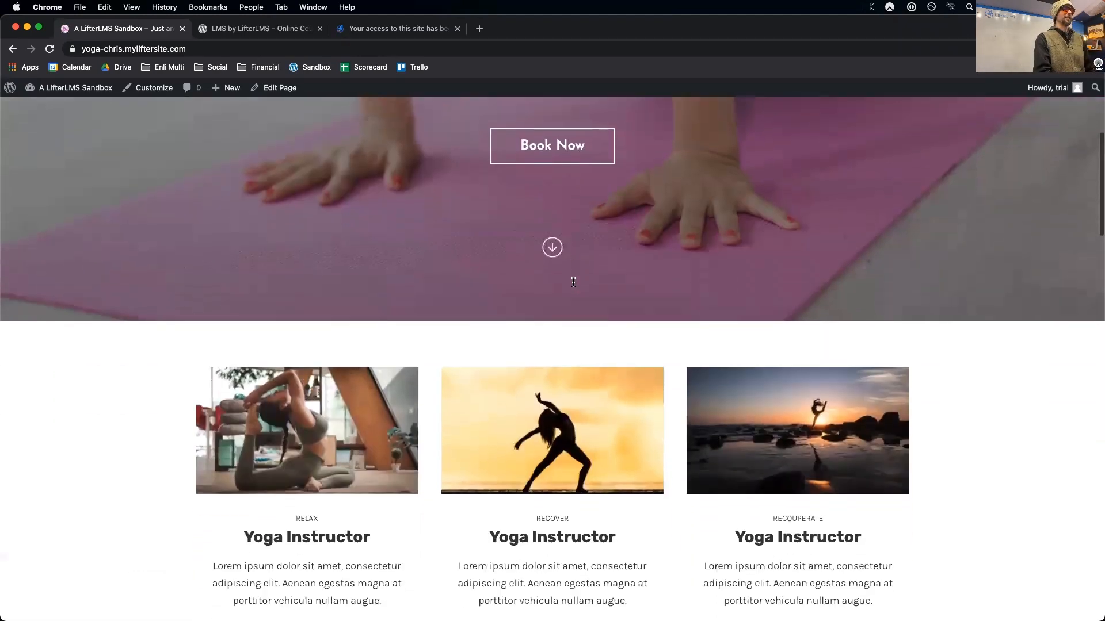
scroll(573, 285, "down", 10)
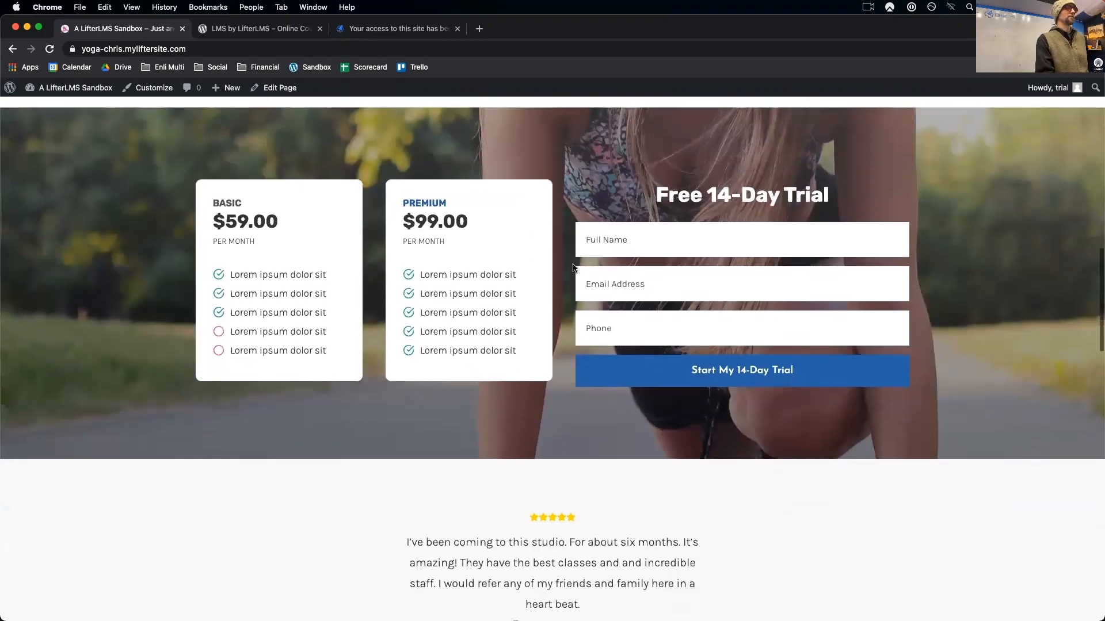
scroll(574, 267, "down", 5)
scroll(573, 267, "up", 20)
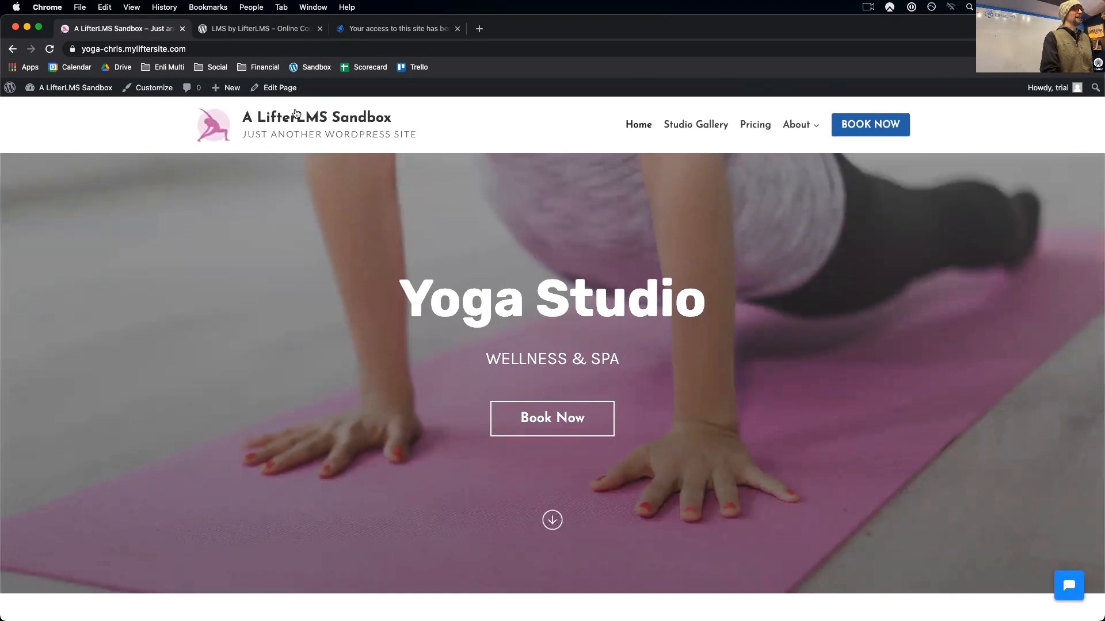
- Return to the WordPress dashboard and open the header's logo settings in the theme Customizer
mouse_move(66, 88)
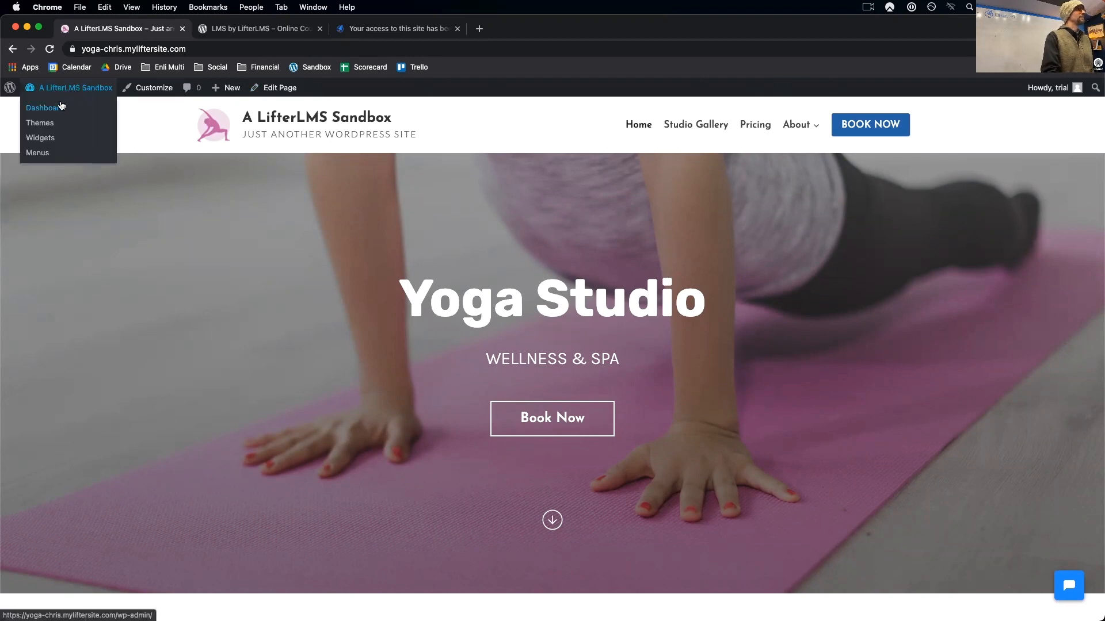
left_click(61, 107)
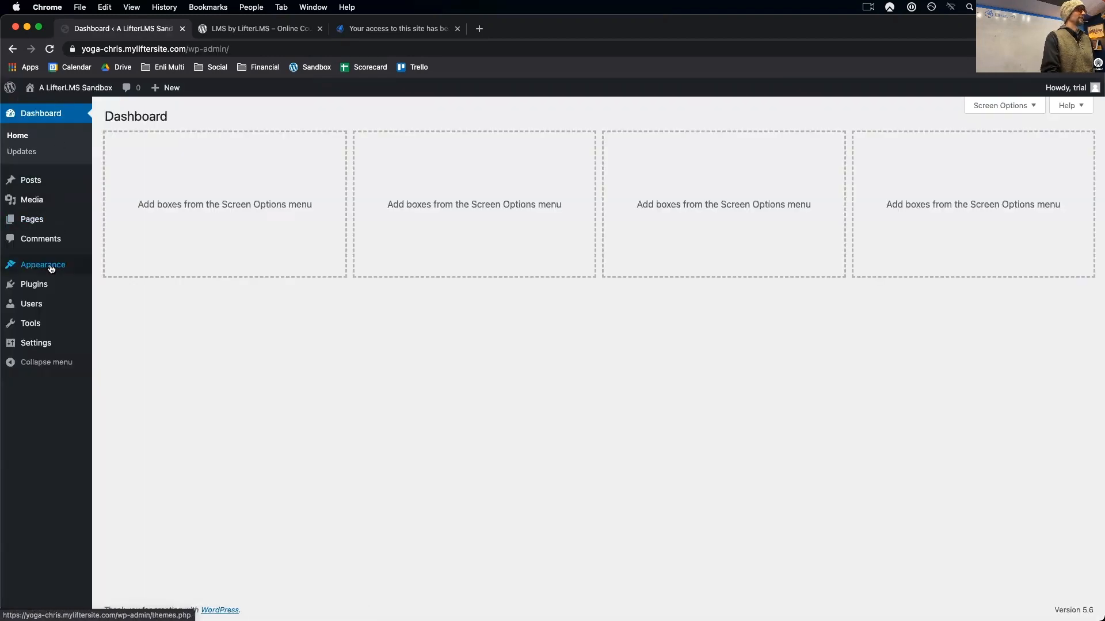
mouse_move(51, 270)
left_click(118, 283)
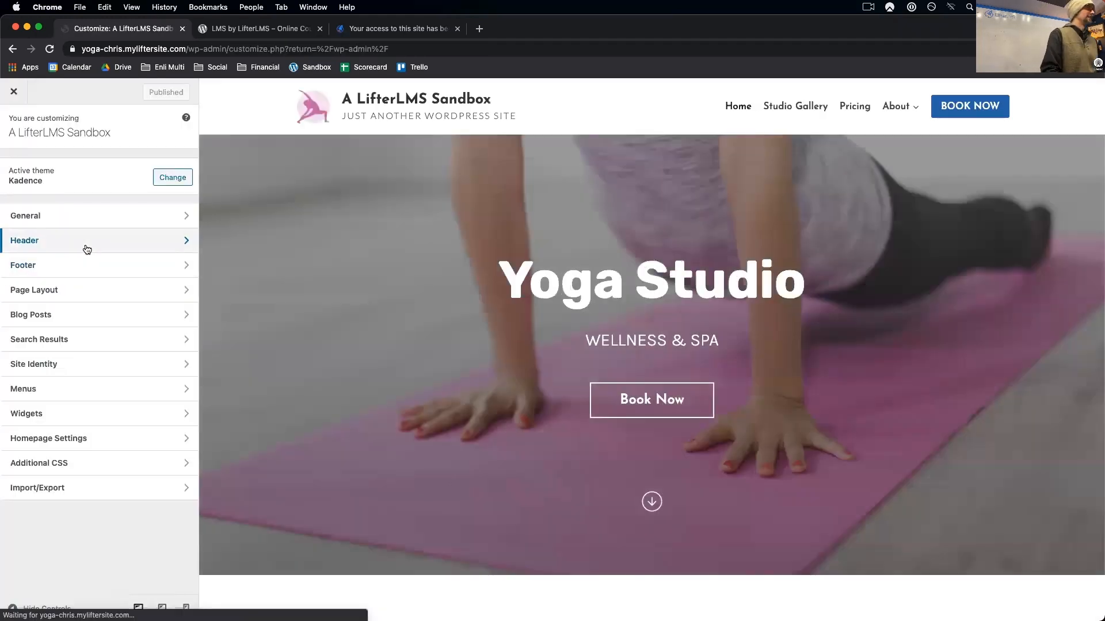
left_click(87, 249)
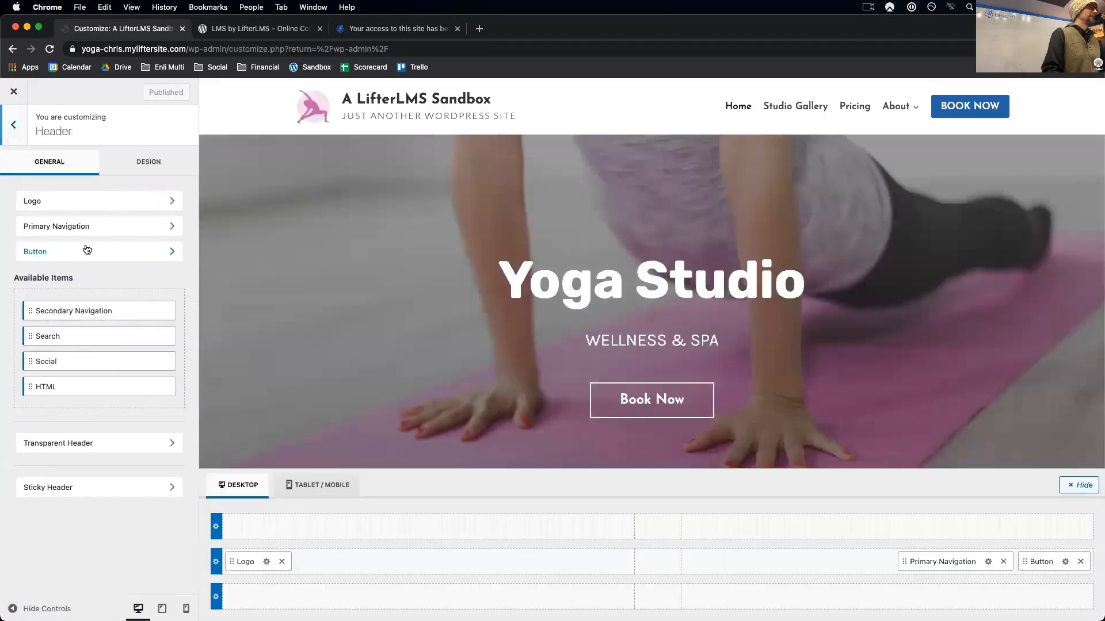
left_click(80, 201)
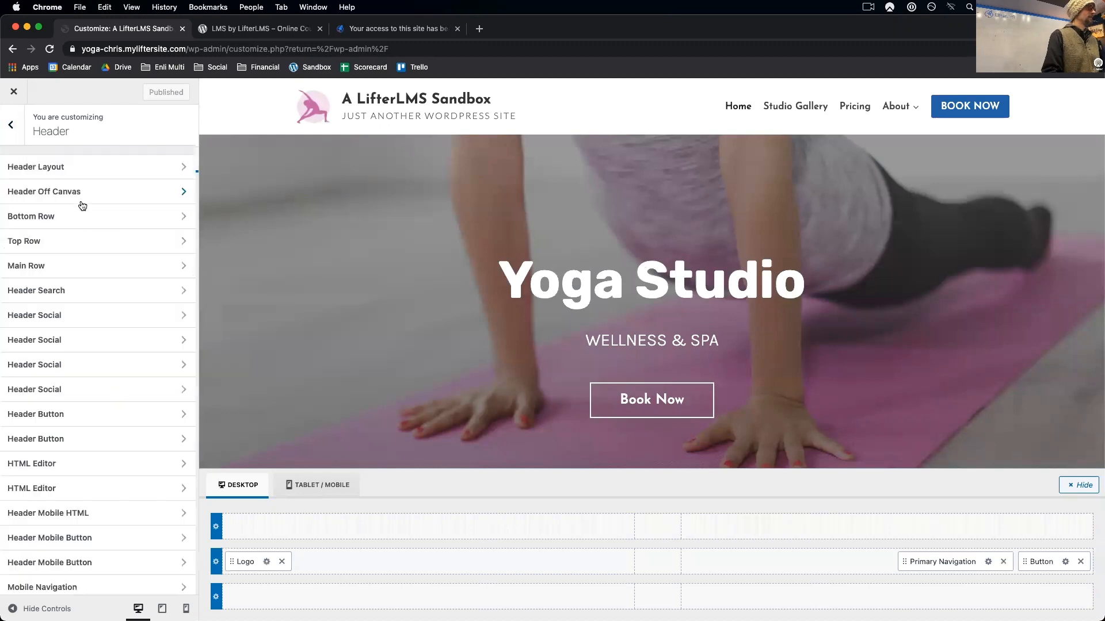
- Change the site title to "Namaste Yoga"
scroll(99, 315, "down", 5)
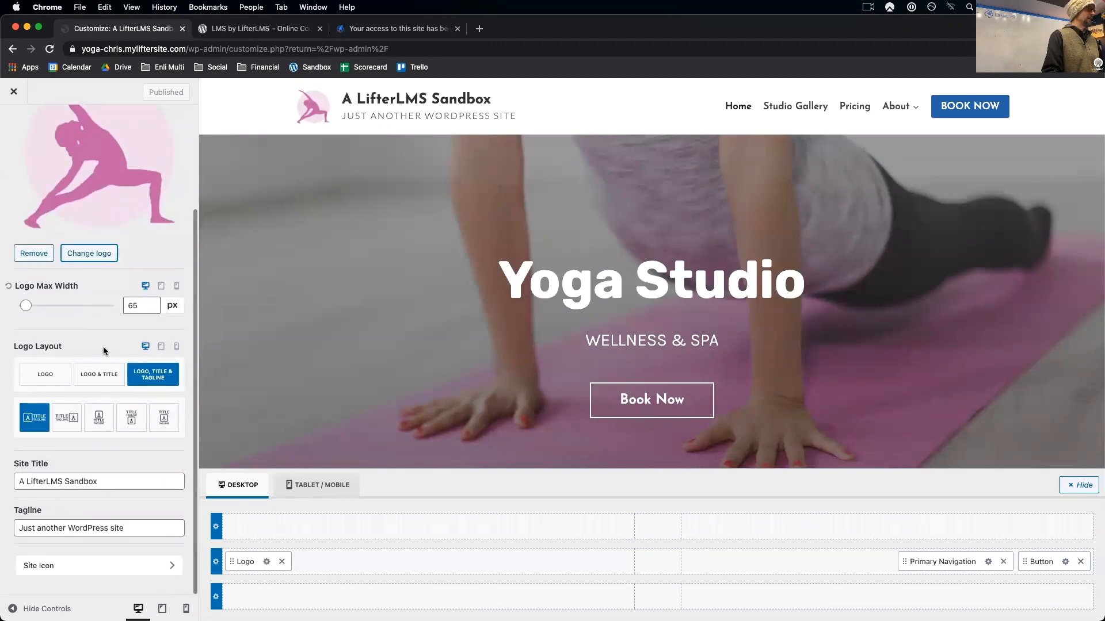
left_click_drag(133, 481, 3, 488)
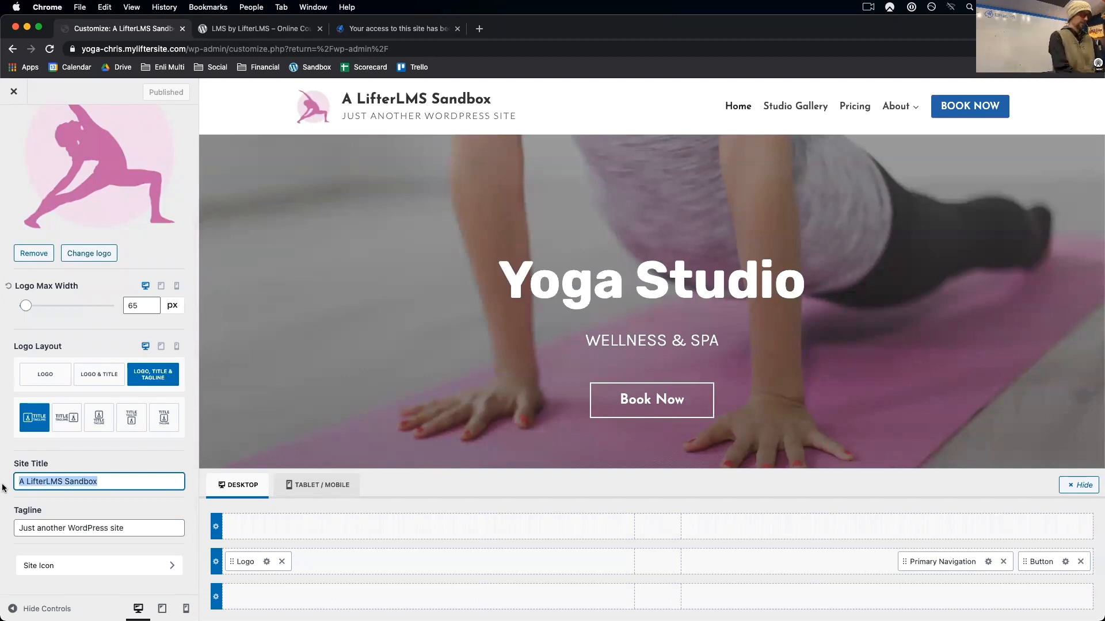
type("Nam")
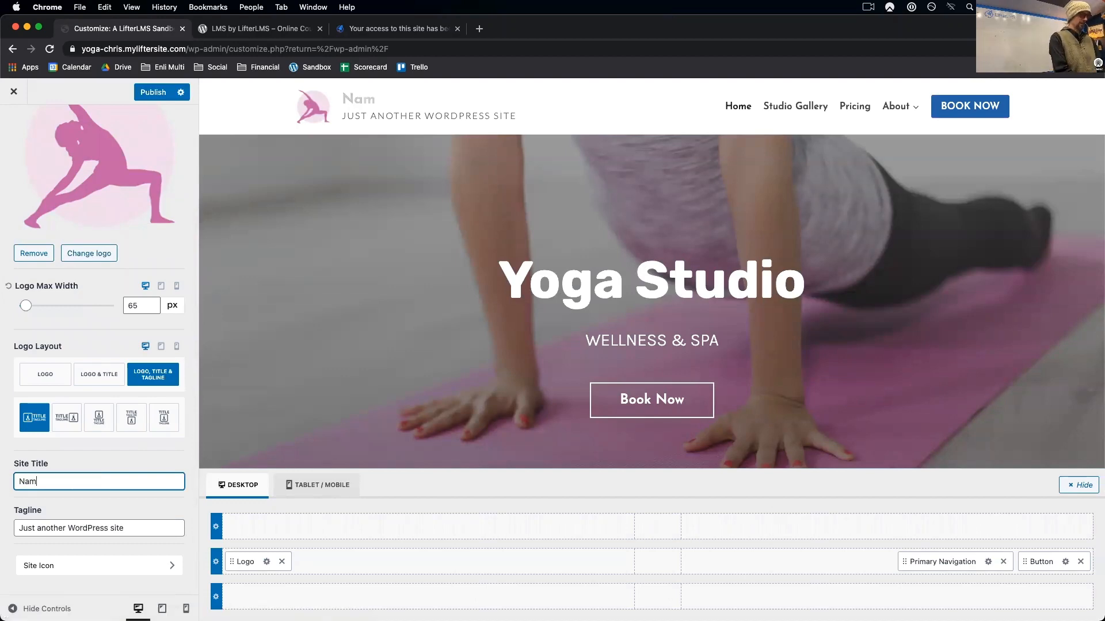
type("aste Yoga")
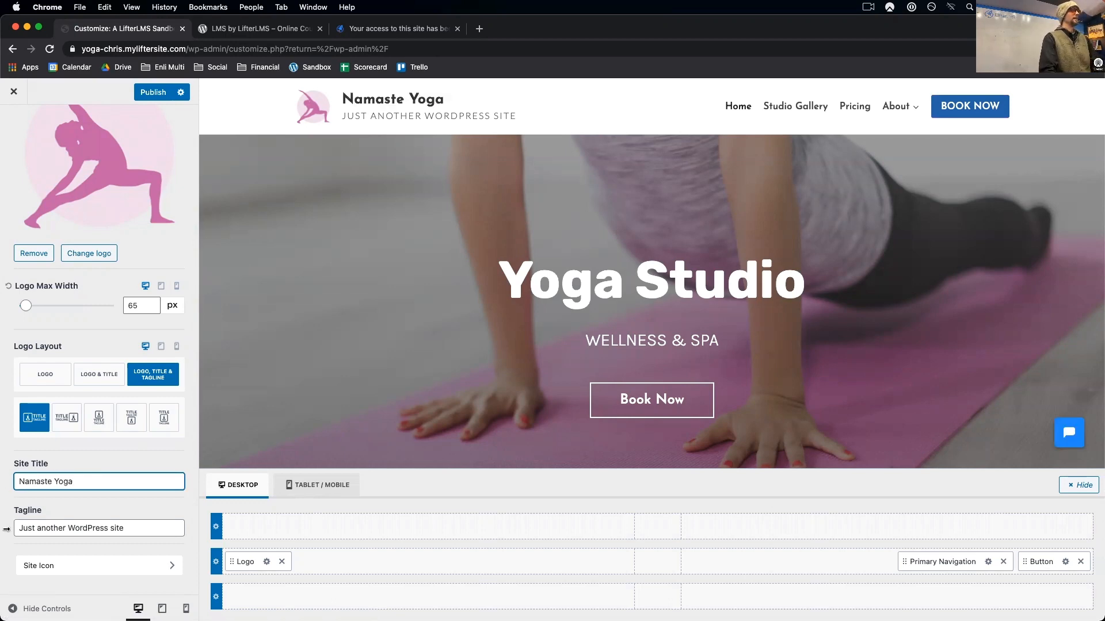
- Replace the tagline with "Studio and Online Yoga Classes" and publish the header changes
key("Tab")
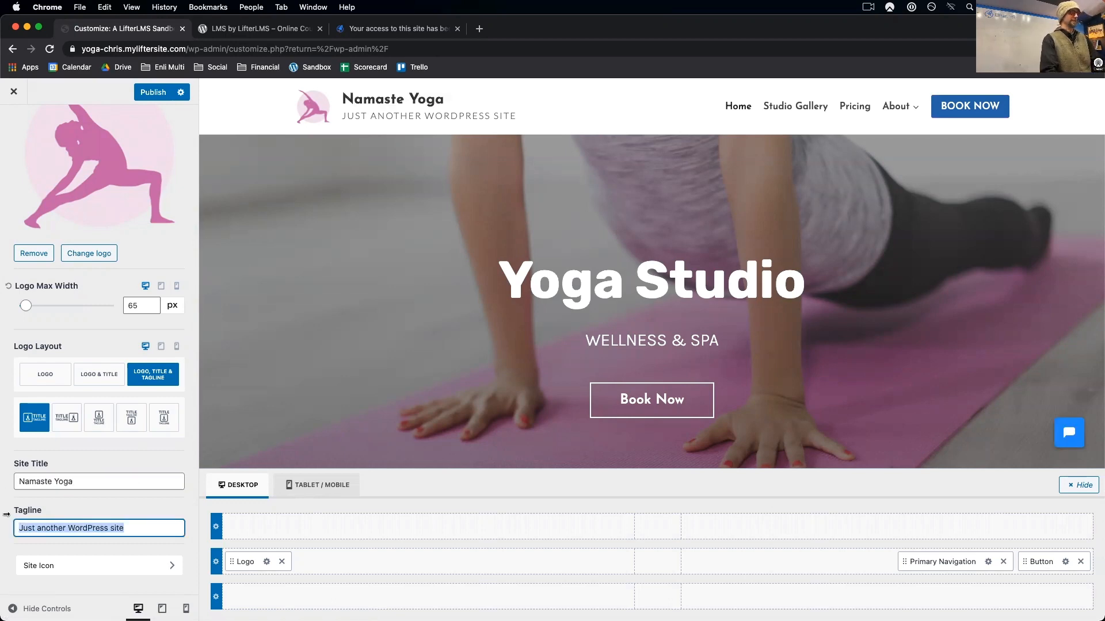
key("BackSpace")
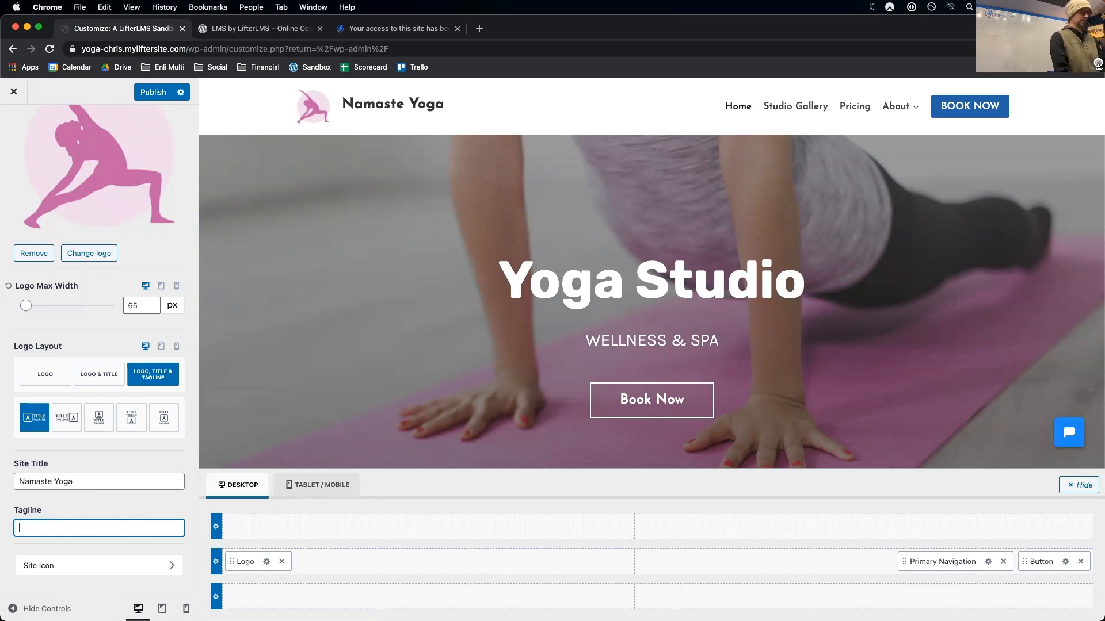
type("Studio")
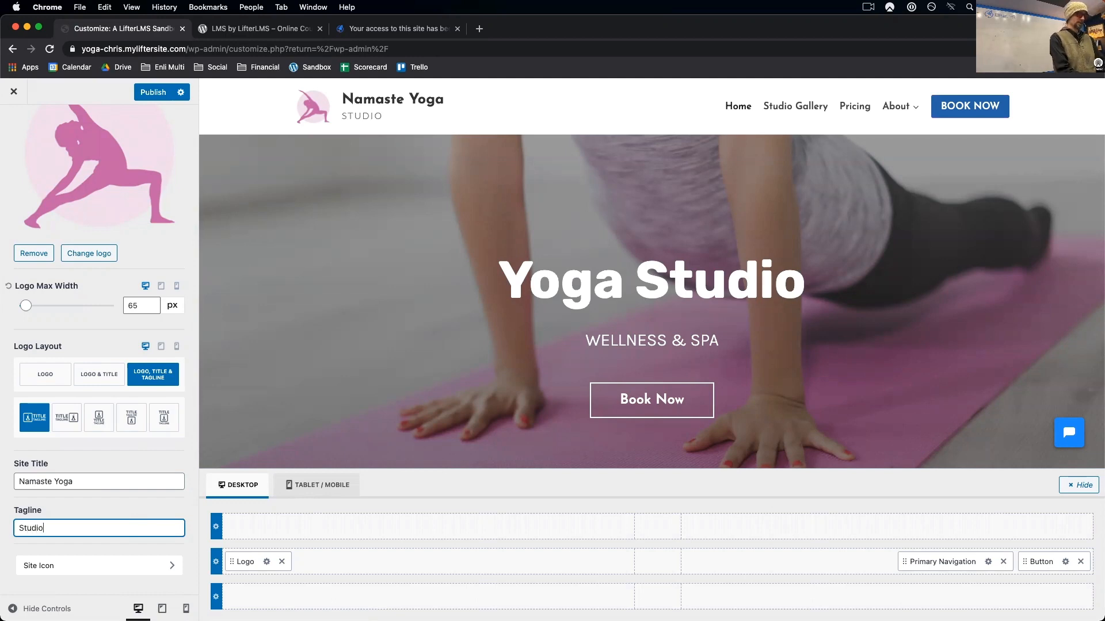
type(" and Online Y")
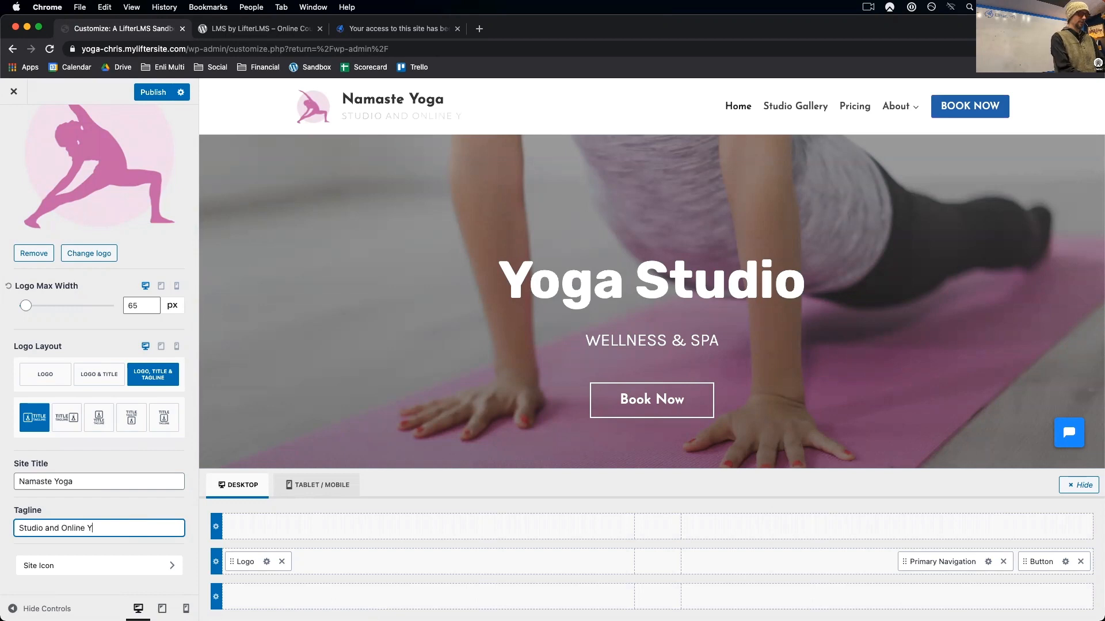
type("Classes")
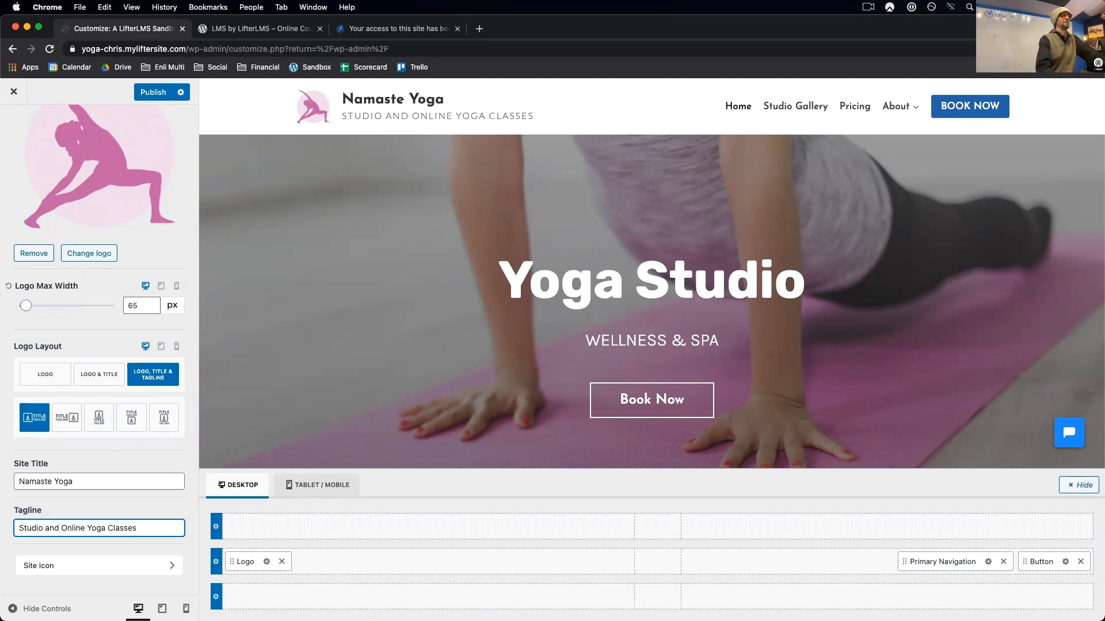
left_click(151, 93)
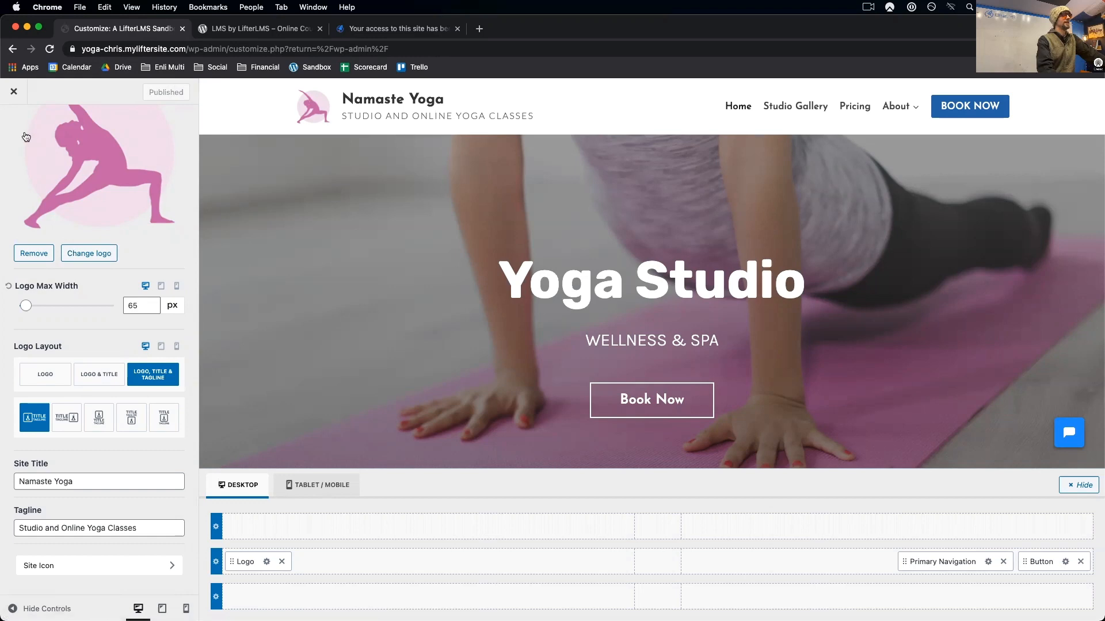
- Leave the Customizer and review the live home page's header, instructor, pricing, trial form and testimonial sections
left_click(14, 96)
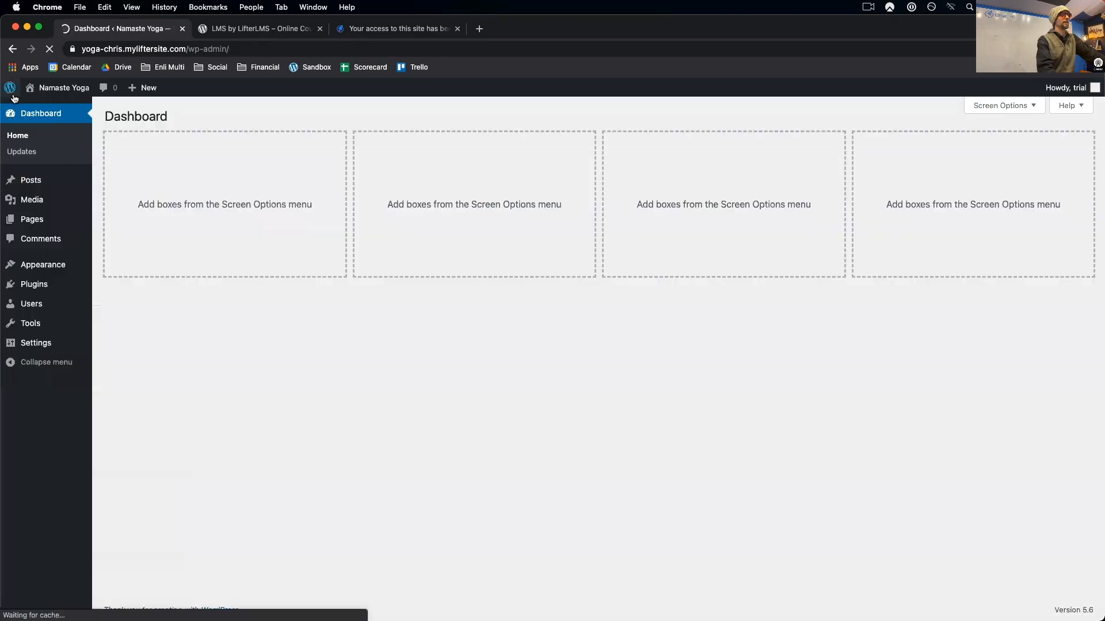
left_click(45, 110)
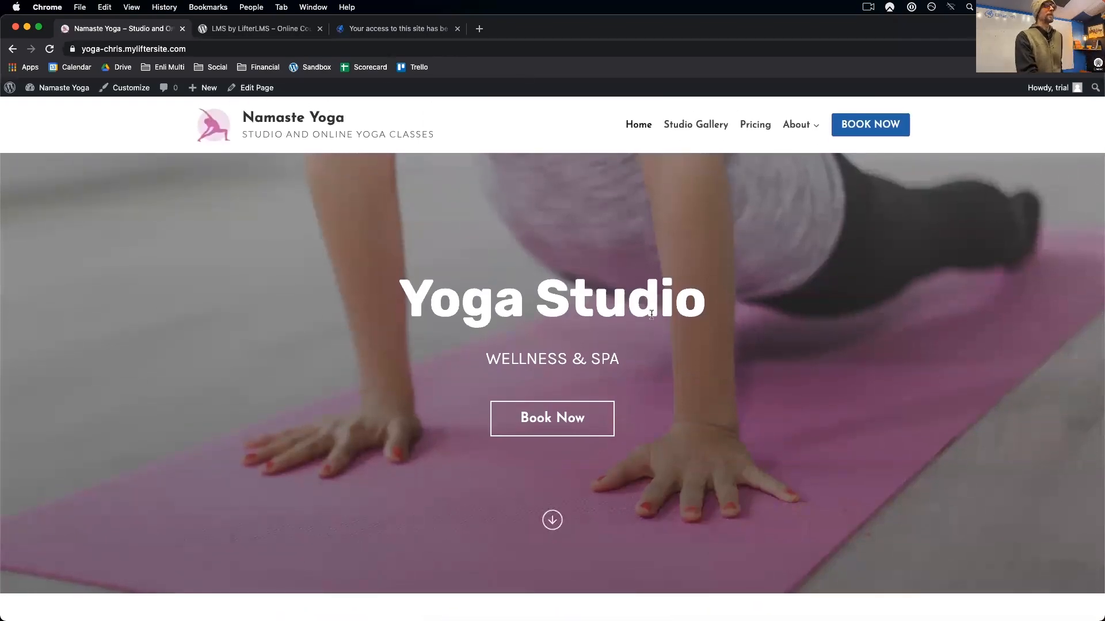
scroll(651, 314, "down", 10)
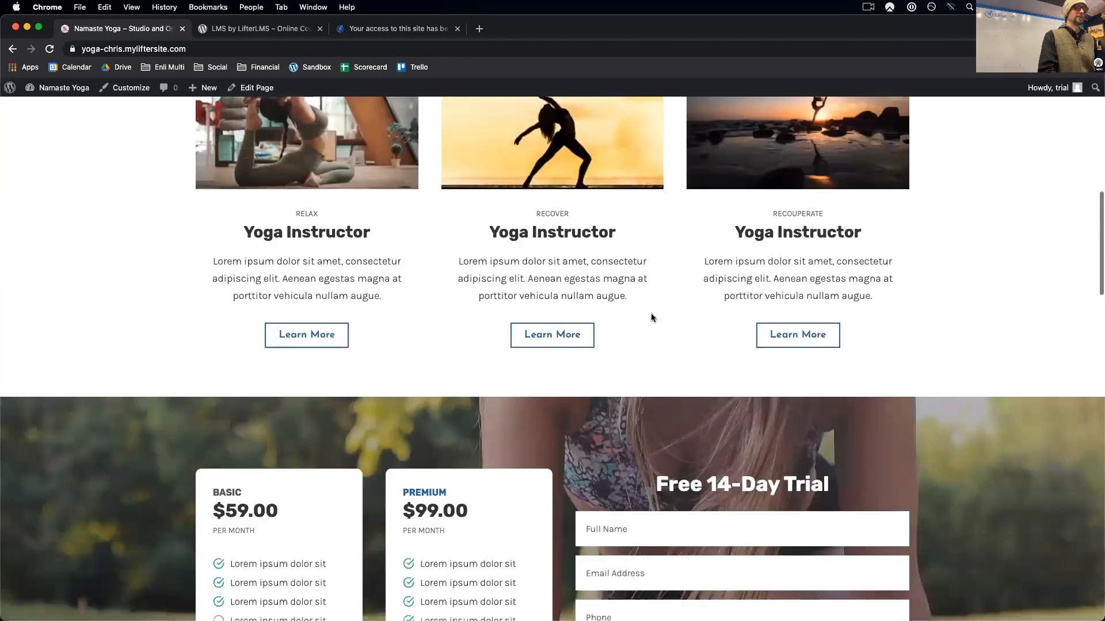
scroll(651, 317, "up", 3)
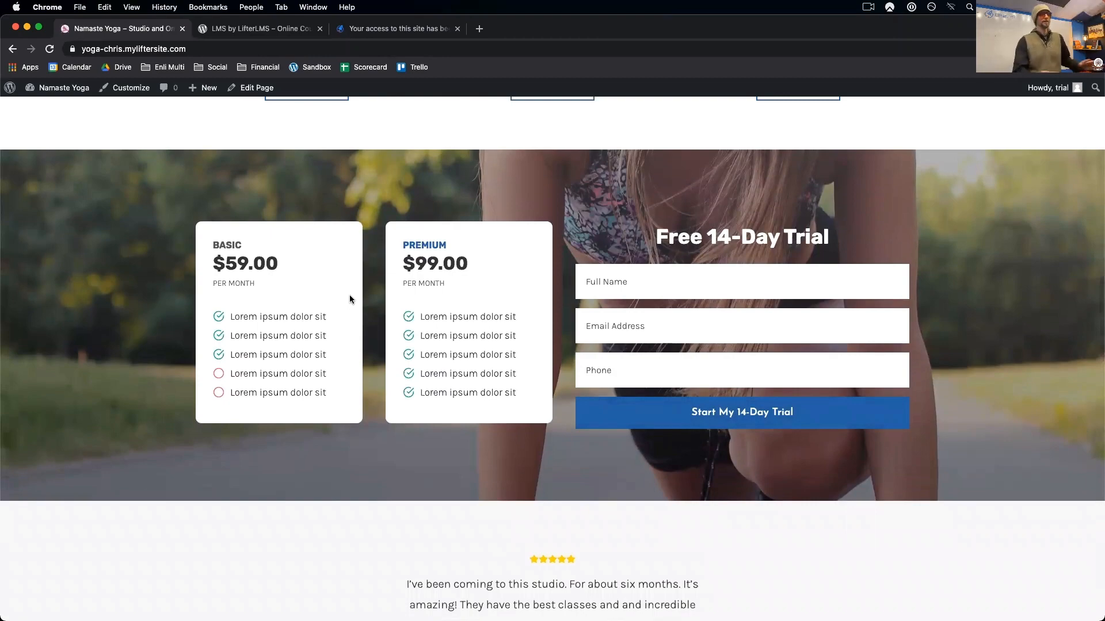
scroll(350, 299, "up", 15)
scroll(349, 300, "down", 13)
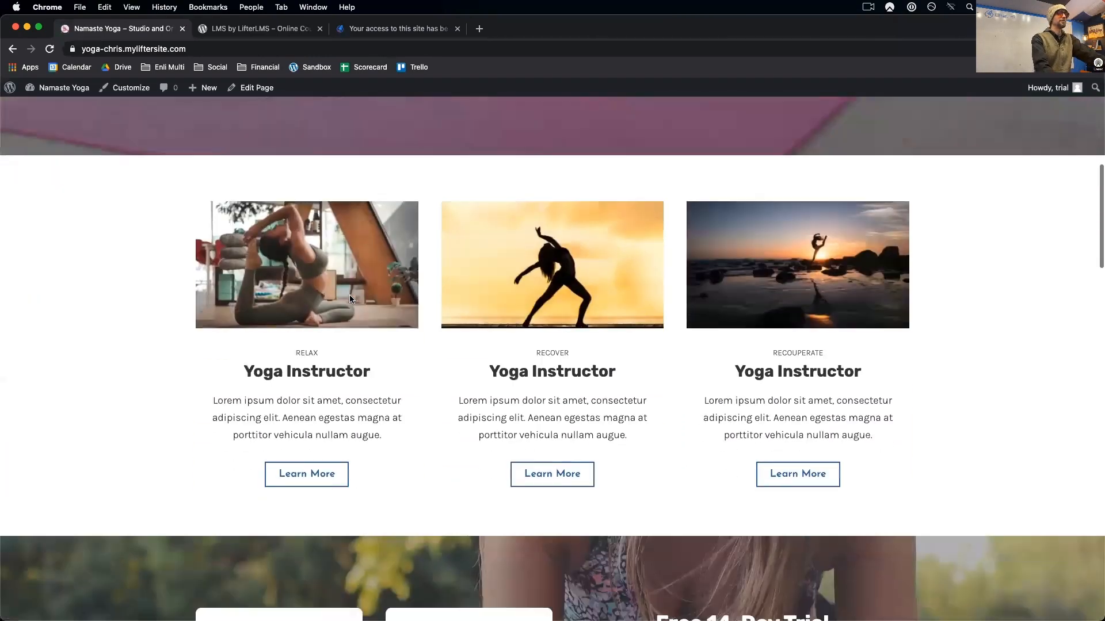
scroll(350, 299, "down", 10)
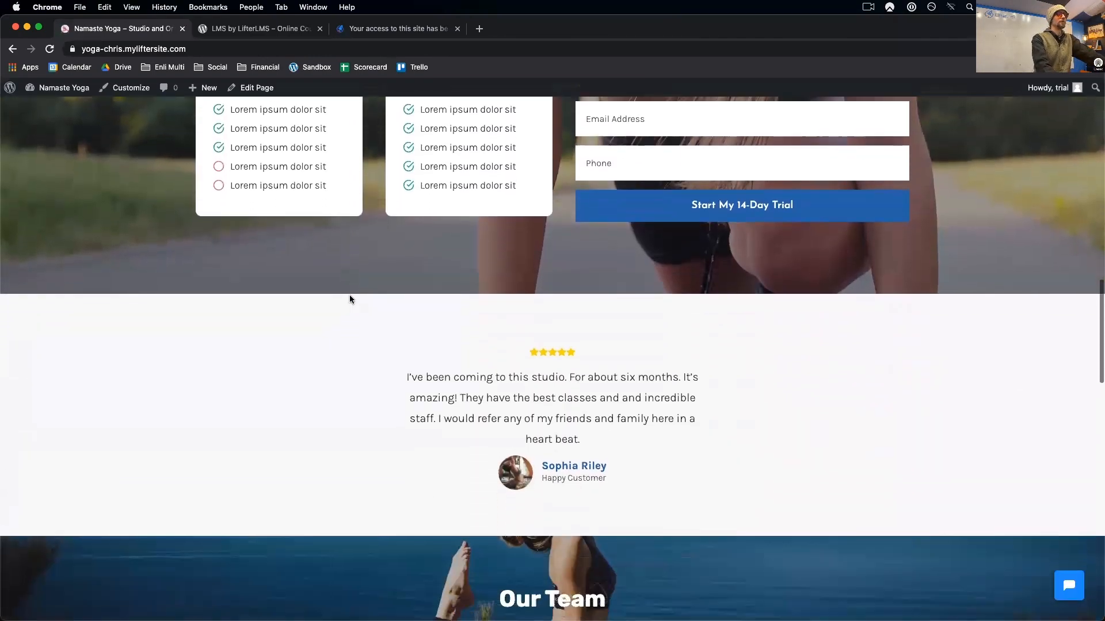
scroll(351, 299, "up", 20)
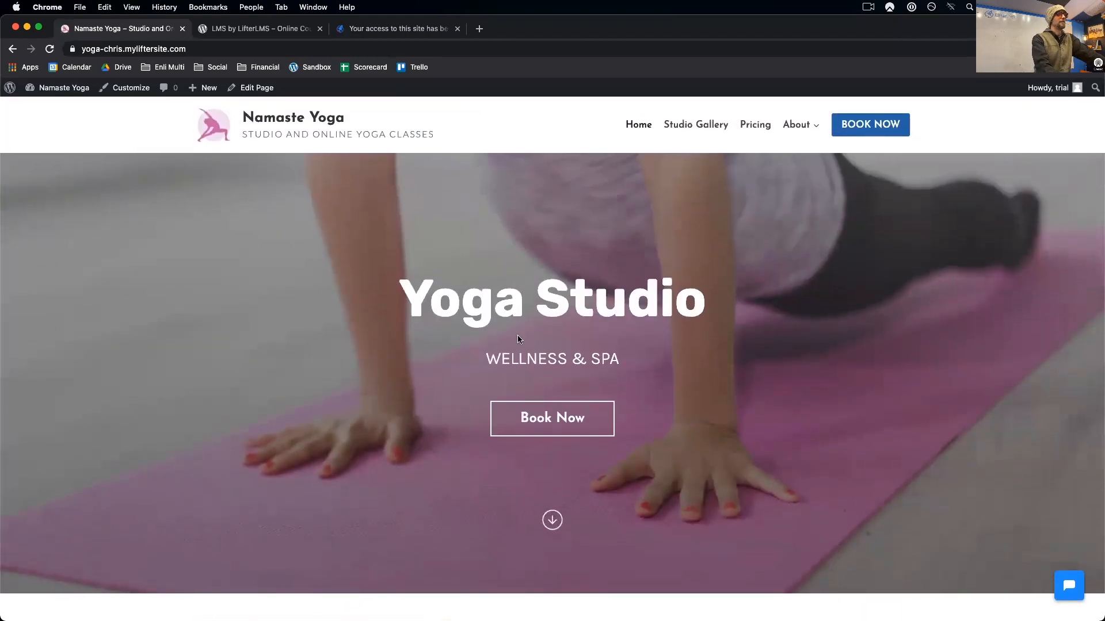
scroll(517, 337, "down", 4)
scroll(517, 336, "up", 4)
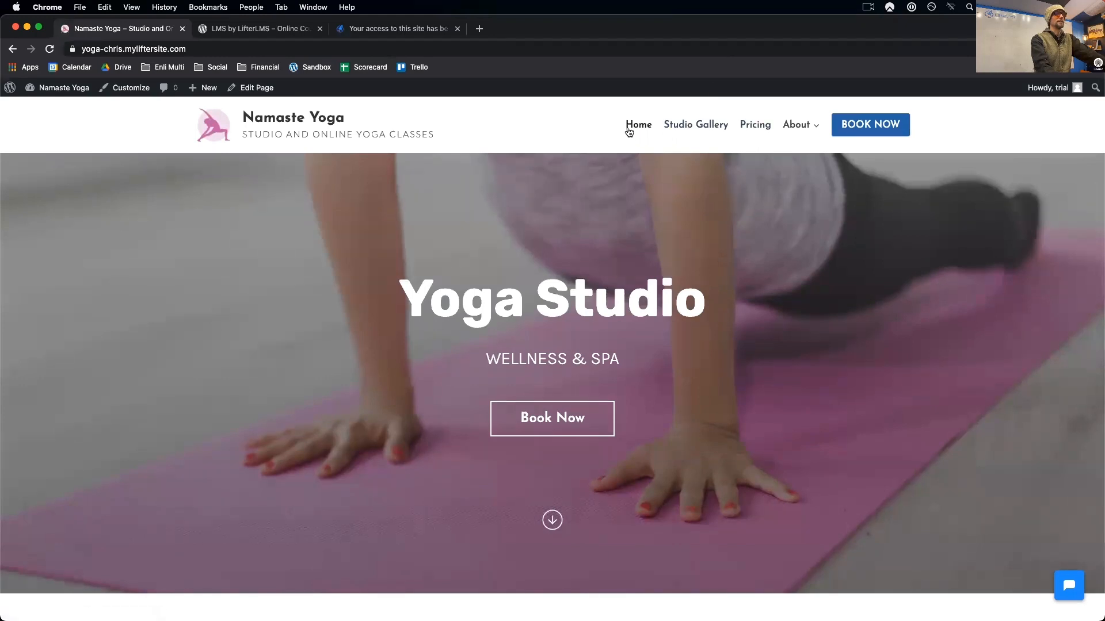
- Open the site's Pricing page in the block editor, dismiss the welcome guide and look over its pricing content
left_click(754, 128)
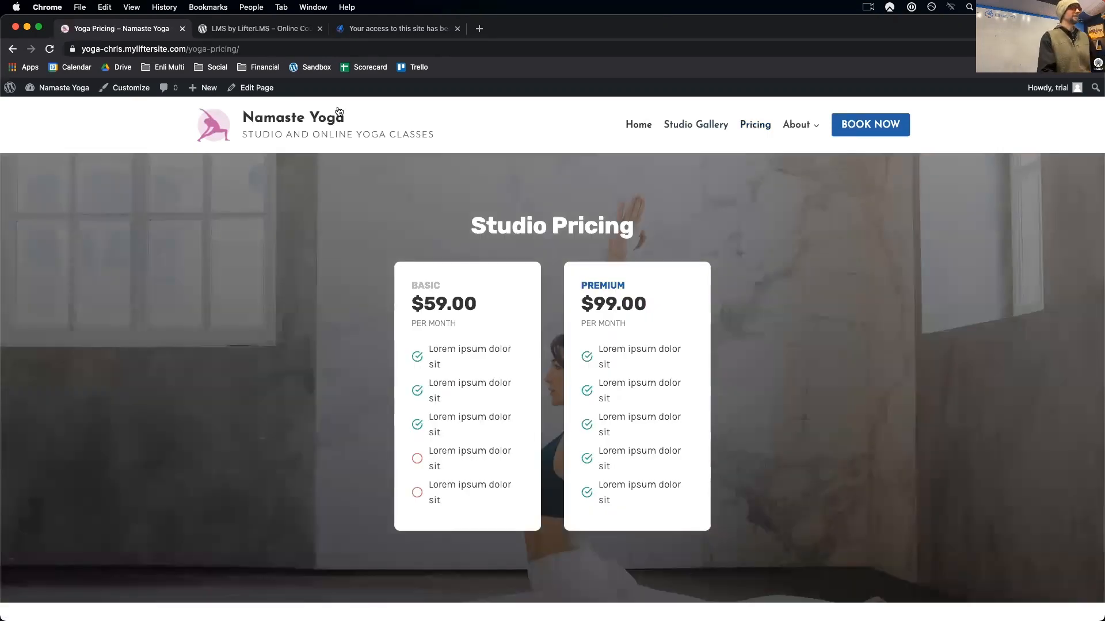
left_click(262, 89)
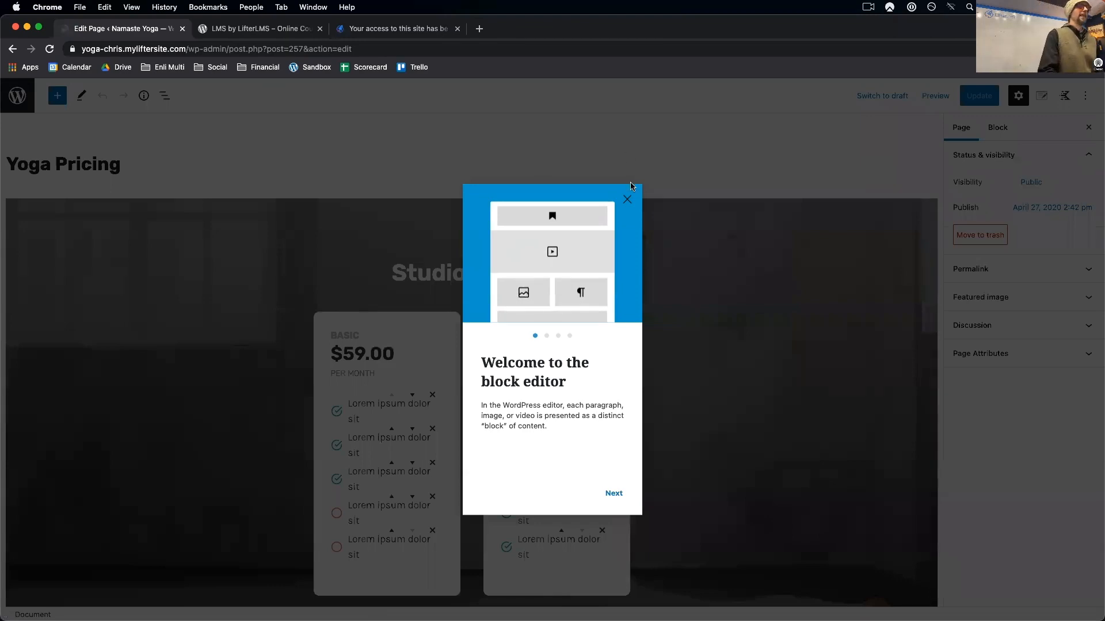
left_click(627, 199)
scroll(733, 439, "down", 5)
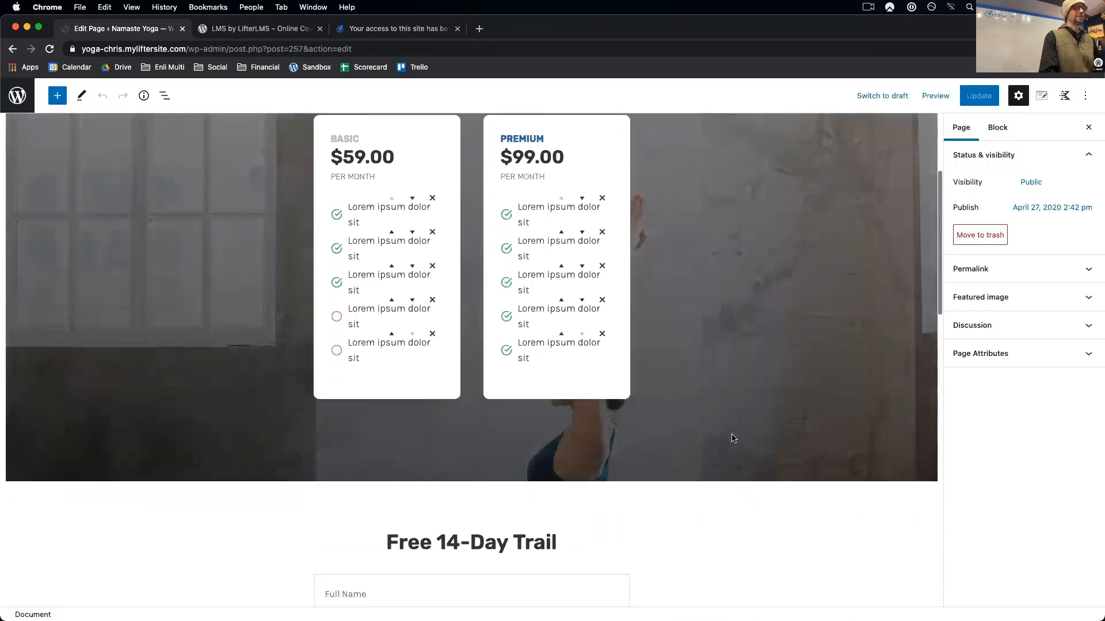
- Rename the Basic plan's heading in the Studio Pricing section to "ONLINE ONLY CLASSES"
scroll(734, 438, "up", 3)
left_click(359, 337)
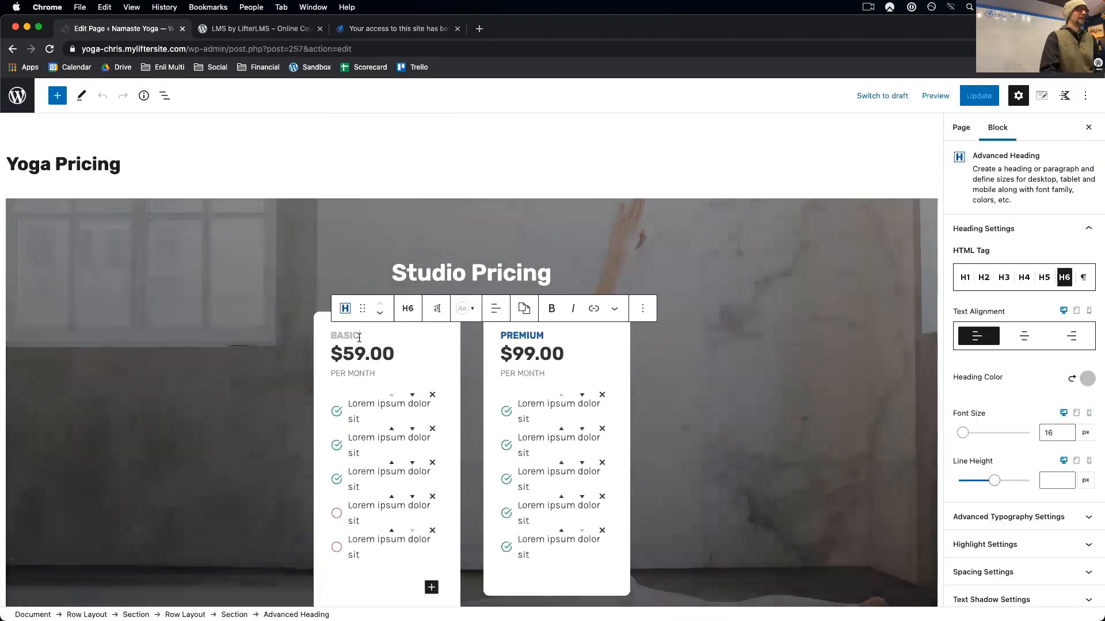
left_click_drag(359, 337, 322, 337)
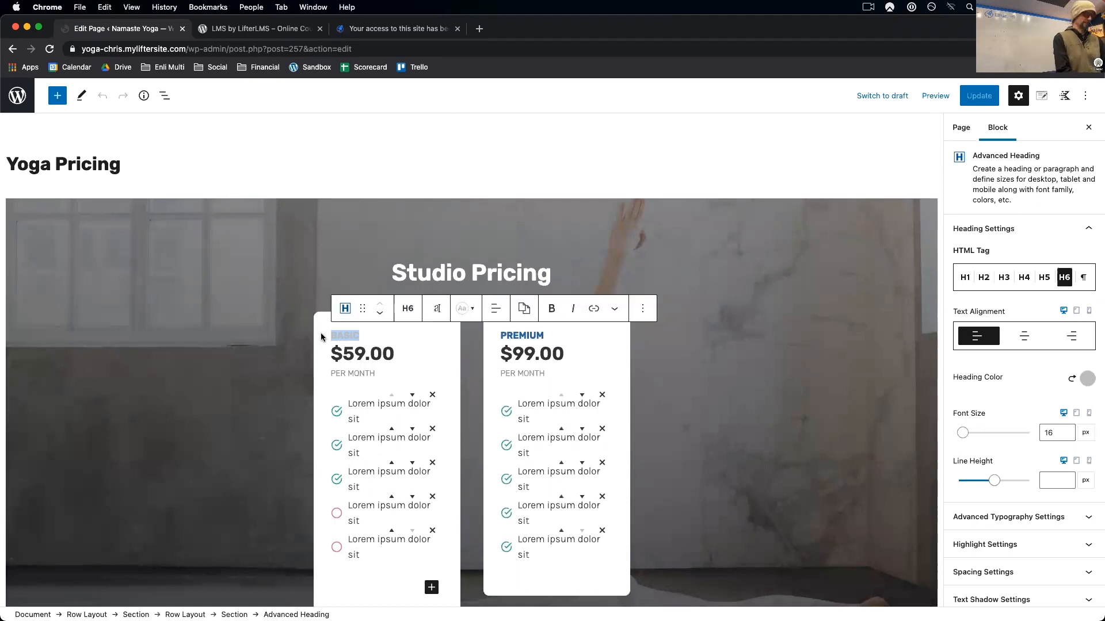
type("ONL")
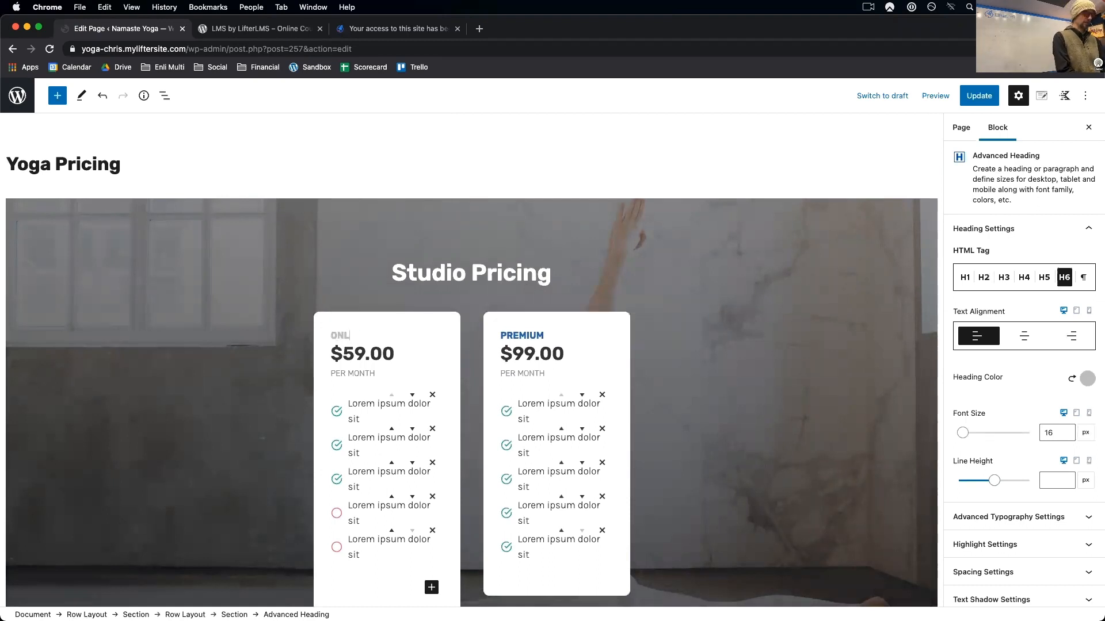
type("INE ONLY CLASSES")
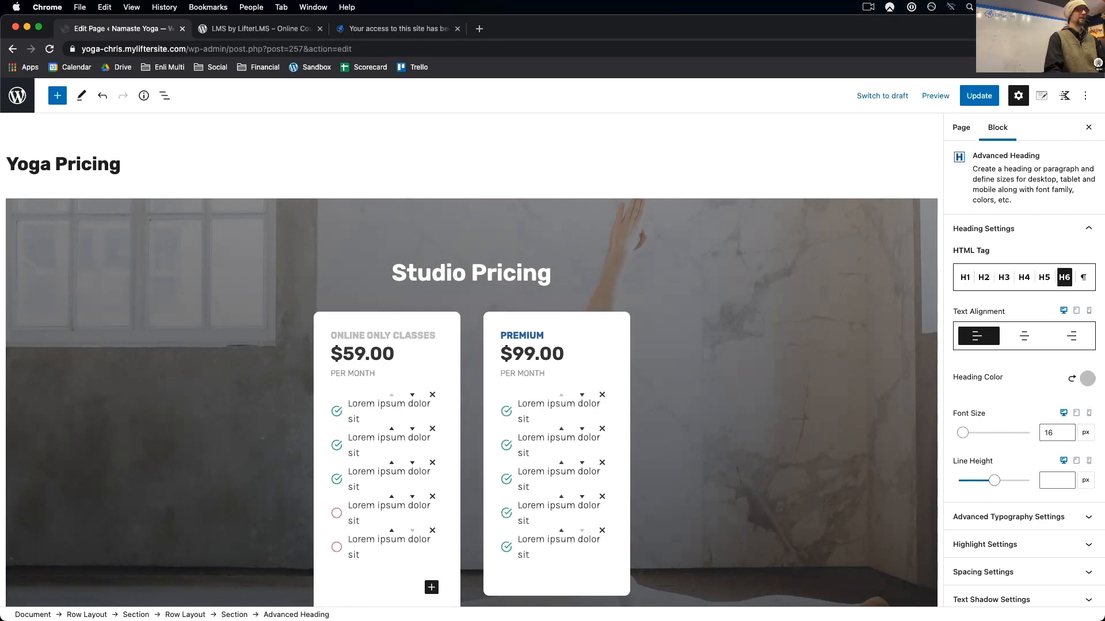
- Rename the Premium plan's heading to "ONLINE + STUDIO"
left_click(545, 338)
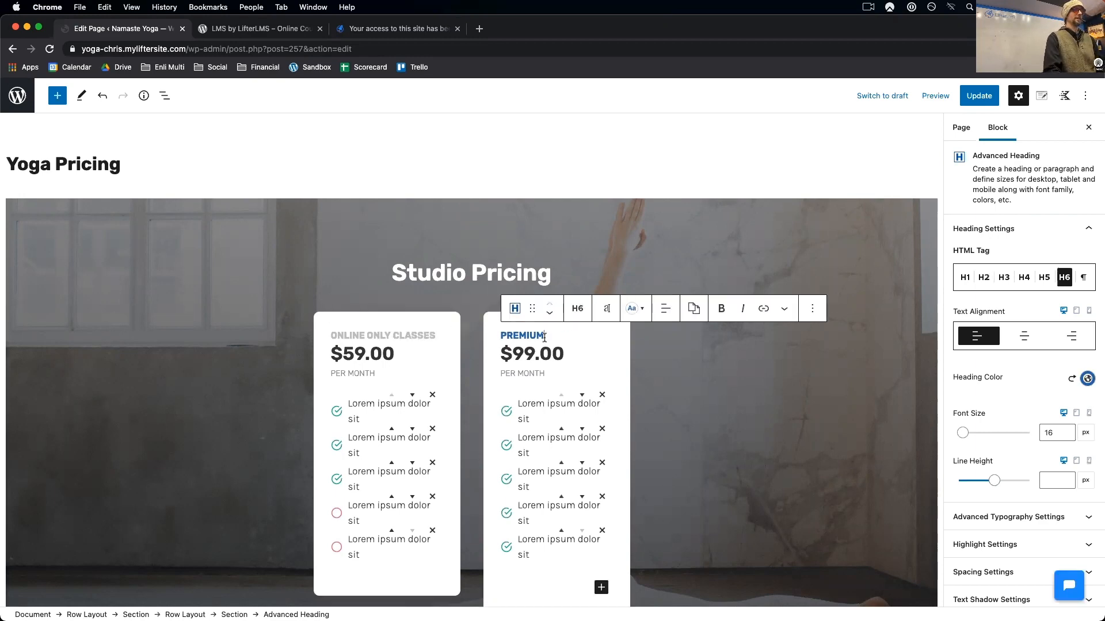
left_click_drag(544, 337, 492, 340)
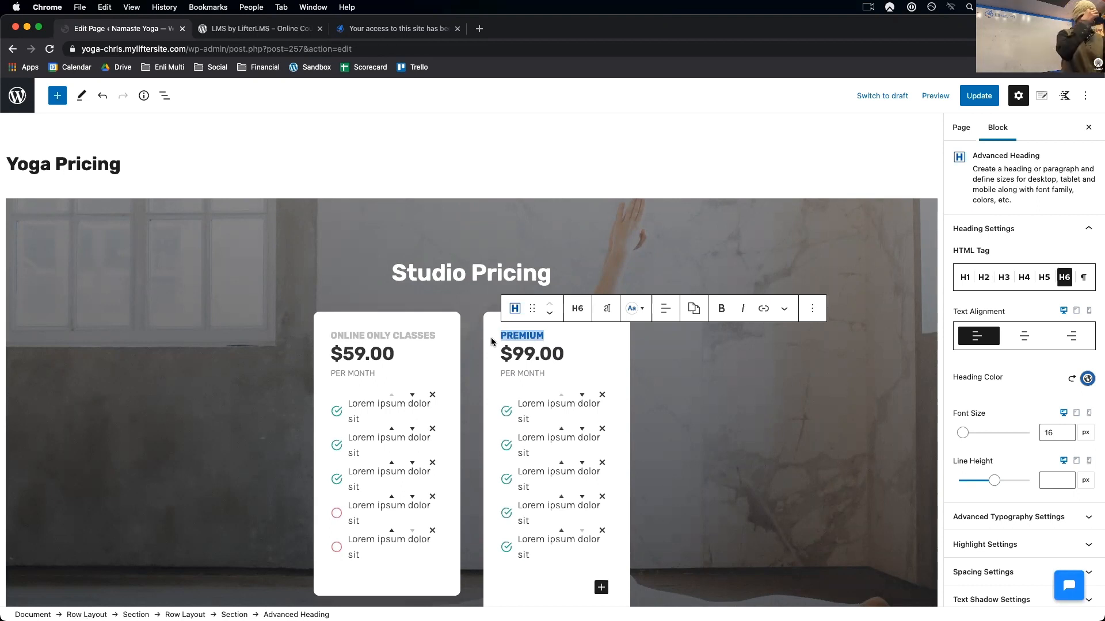
type("ONLINE")
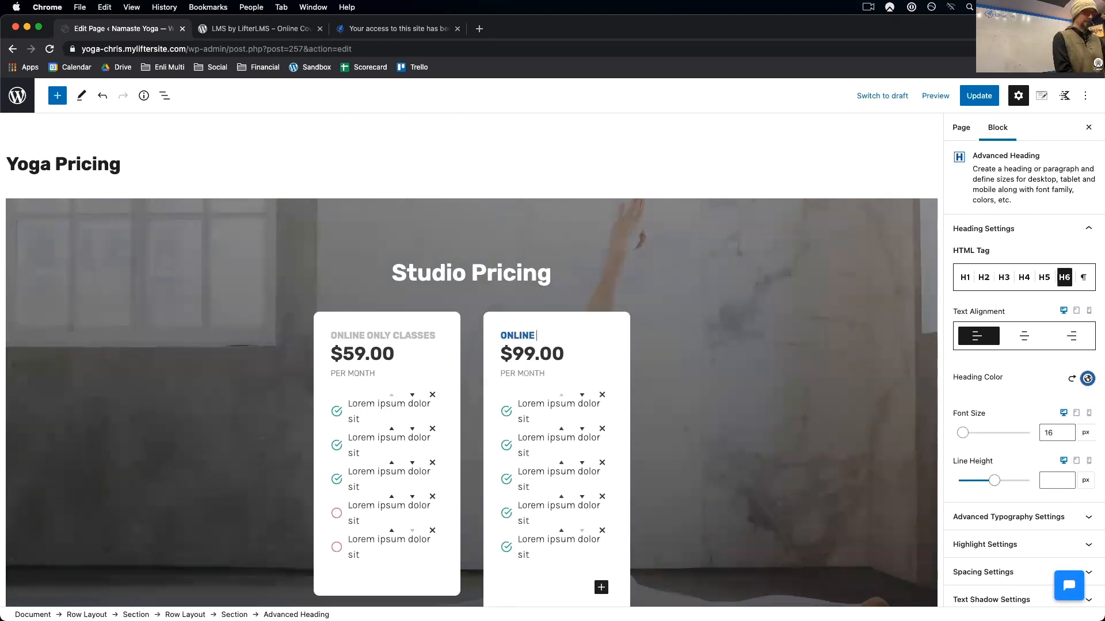
type(" + STUDIO C")
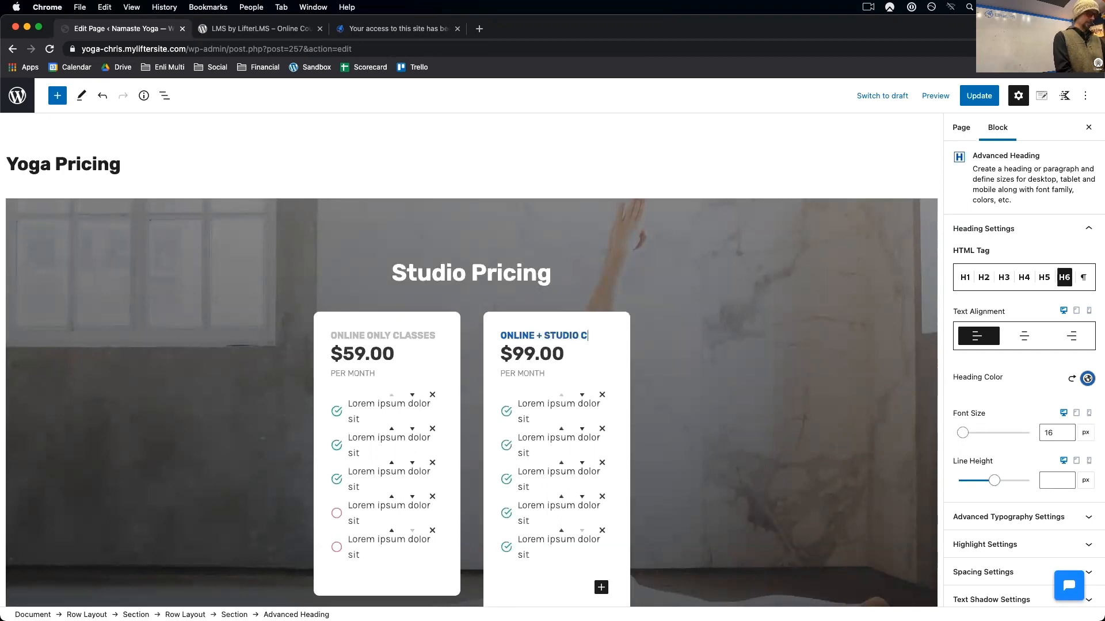
type("LASSES")
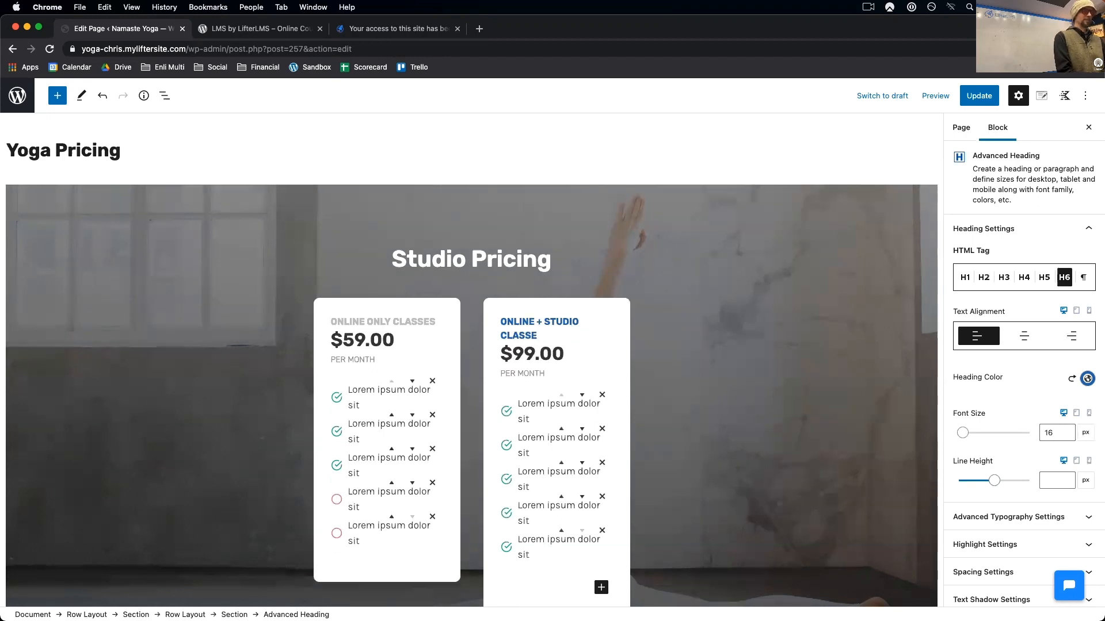
key("BackSpace")
key("BackSpace")
key("BackSpace")
key("BackSpace")
key("BackSpace")
key("BackSpace")
key("BackSpace")
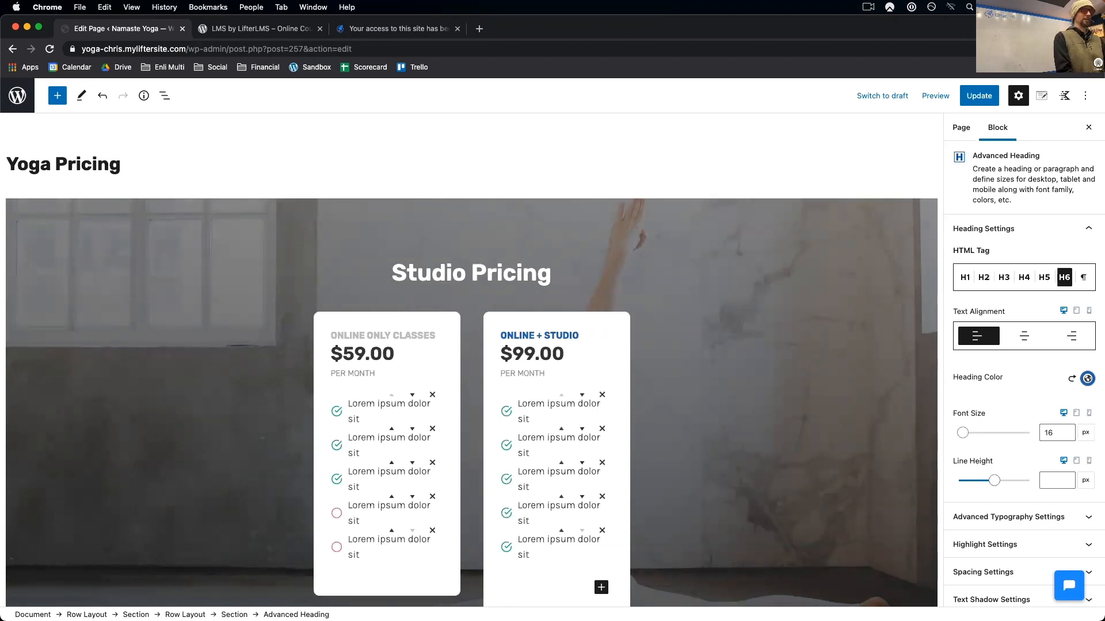
- Set the monthly price of the Online Only Classes plan to $99.00
triple_click(352, 355)
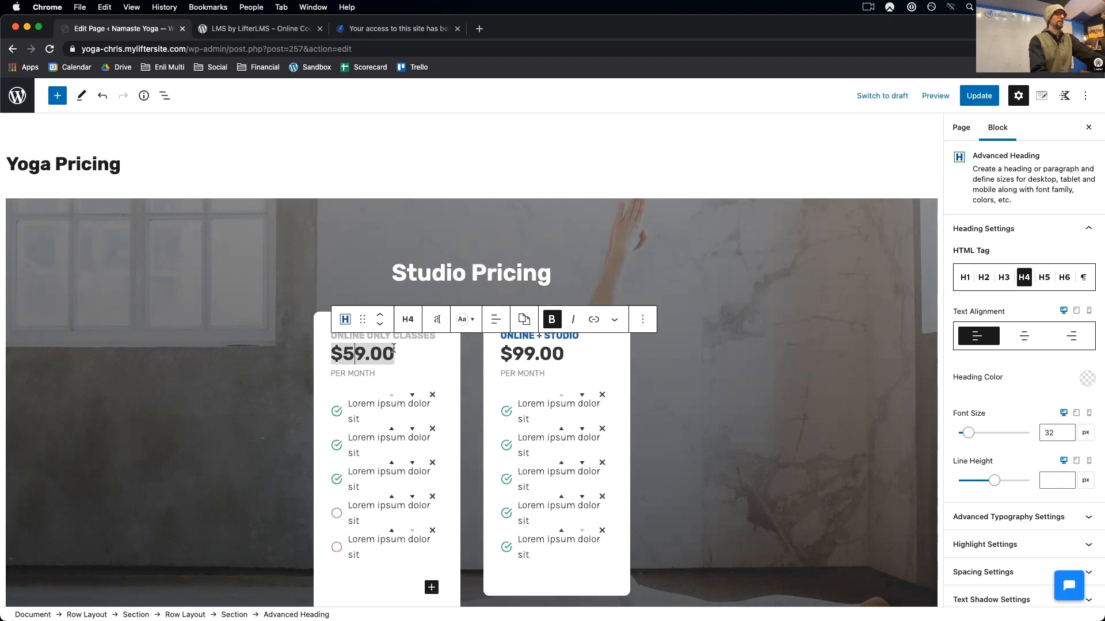
left_click(529, 356)
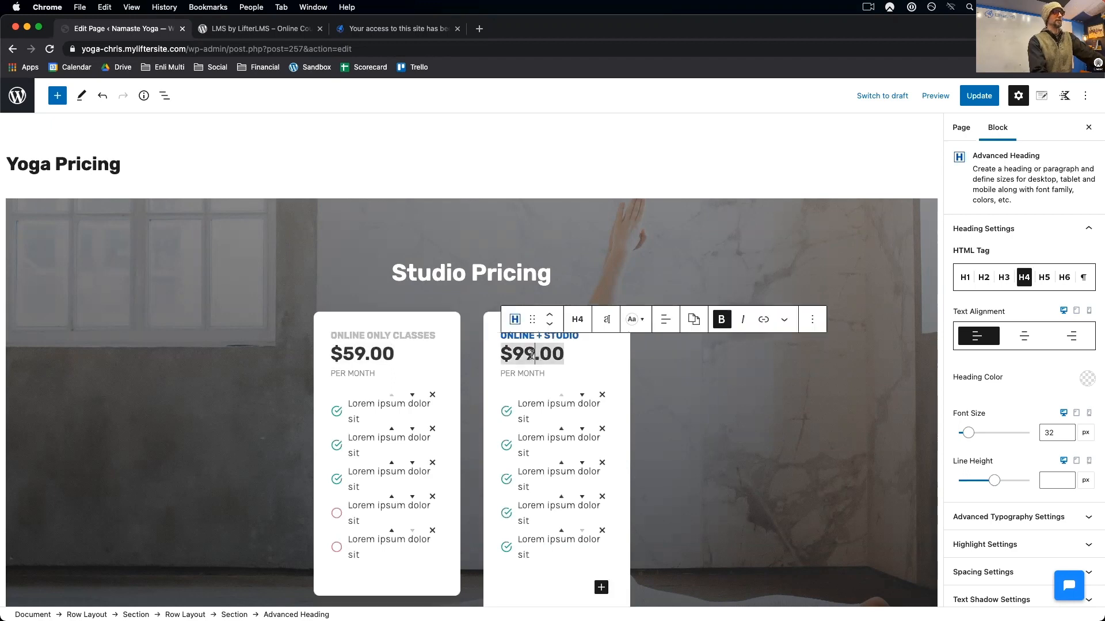
left_click(351, 358)
key("shift+Left")
type("9")
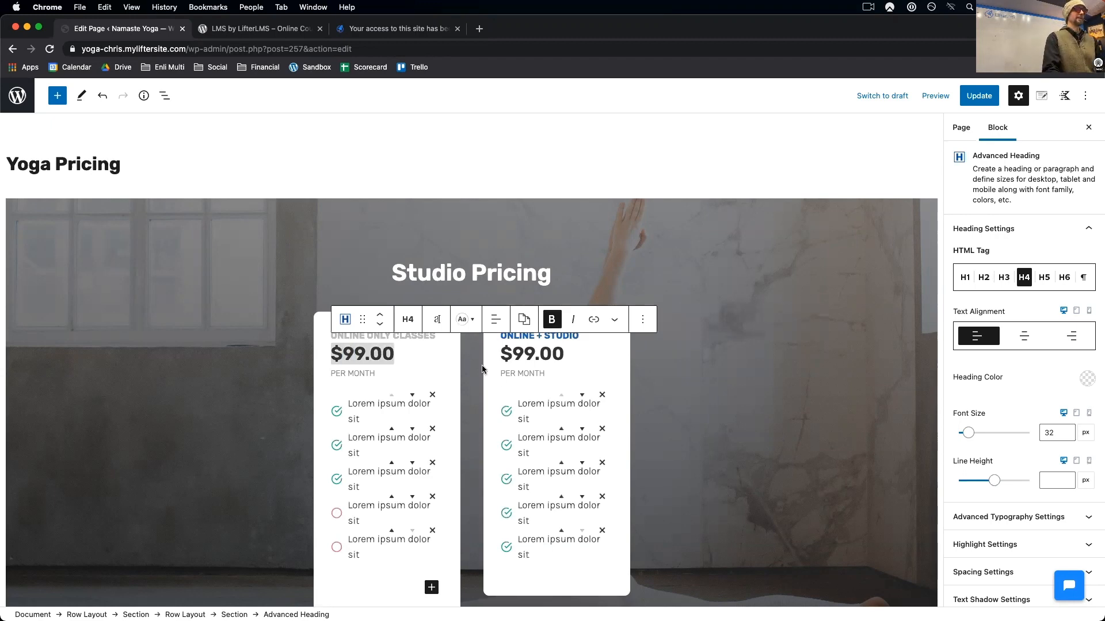
- Set the monthly price of the Online + Studio plan to $299.00
left_click(521, 354)
left_click_drag(520, 354, 511, 354)
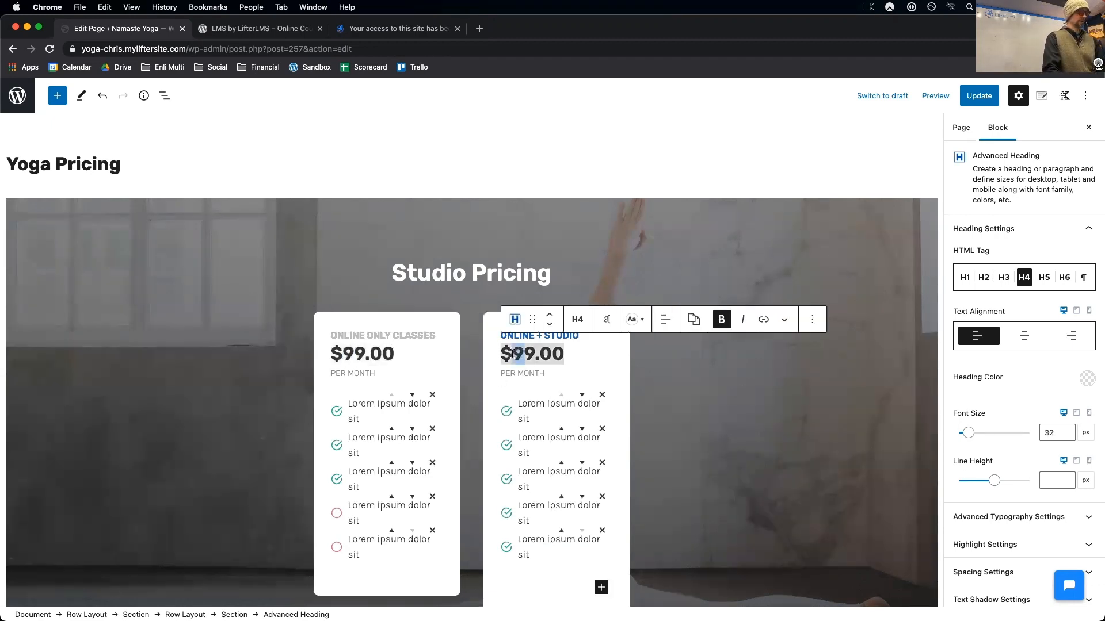
type("2")
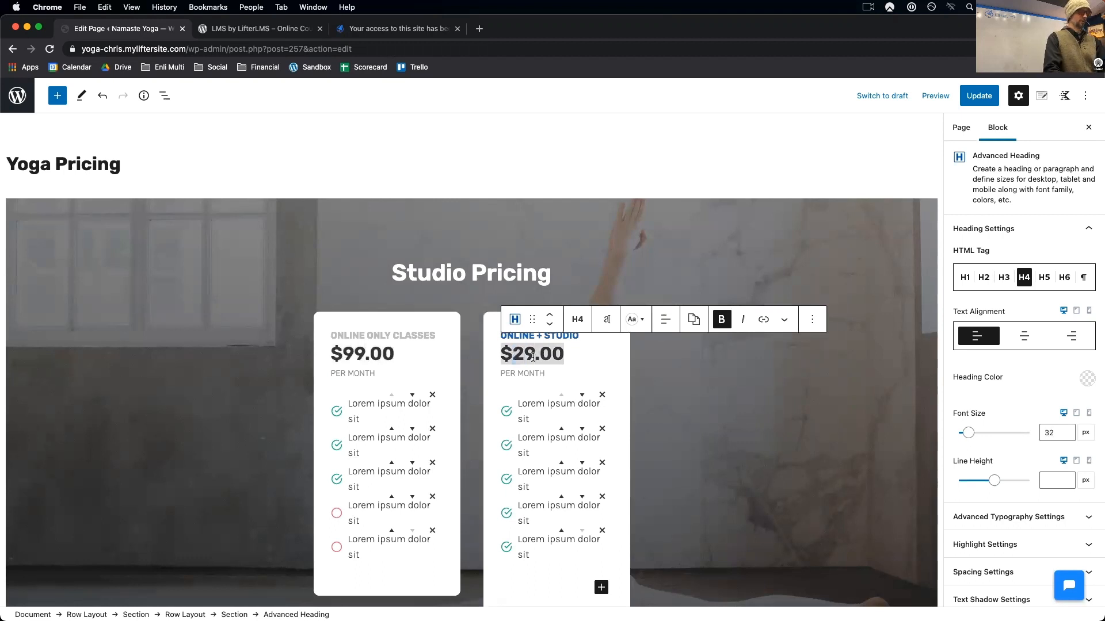
type("9")
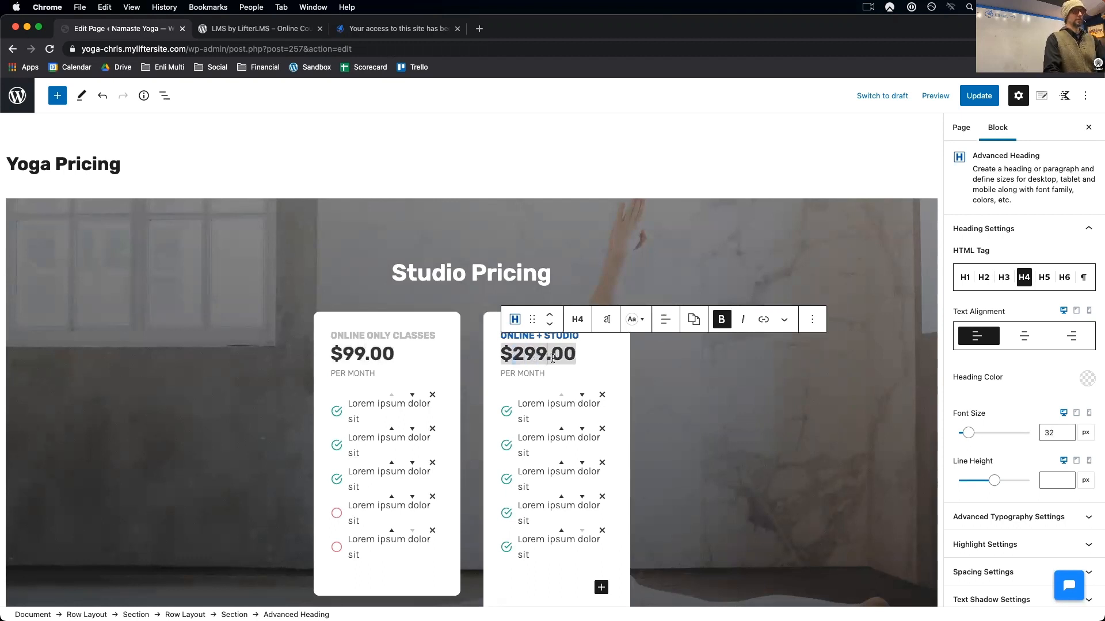
left_click(707, 375)
- Replace the first placeholder feature in the Online Only Classes plan with "Schedule Zoom Classes"
scroll(711, 368, "down", 5)
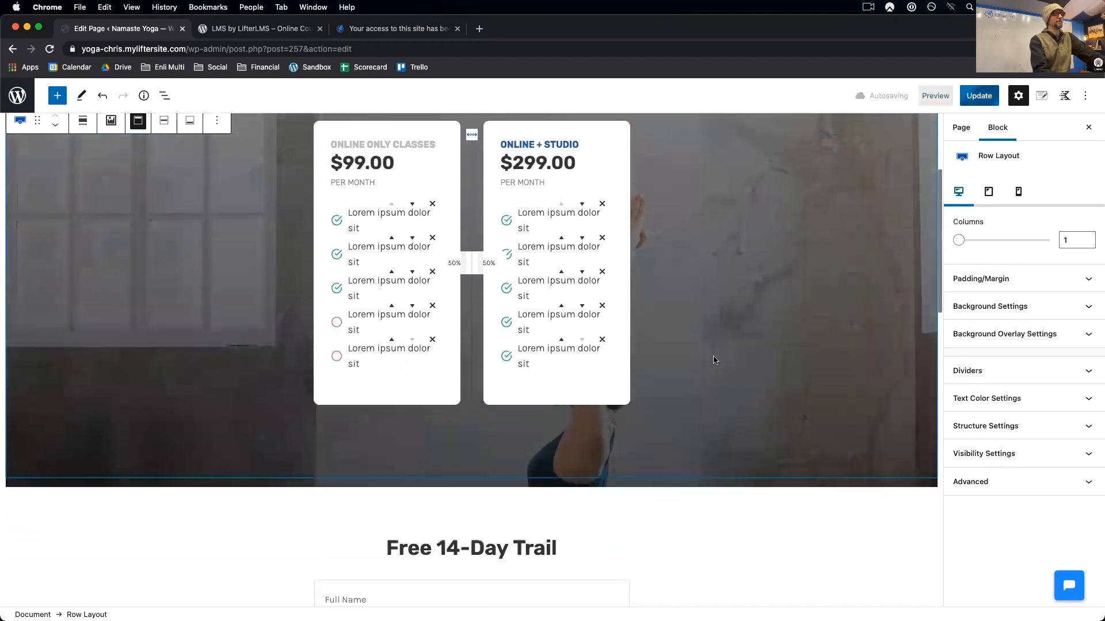
scroll(714, 361, "up", 3)
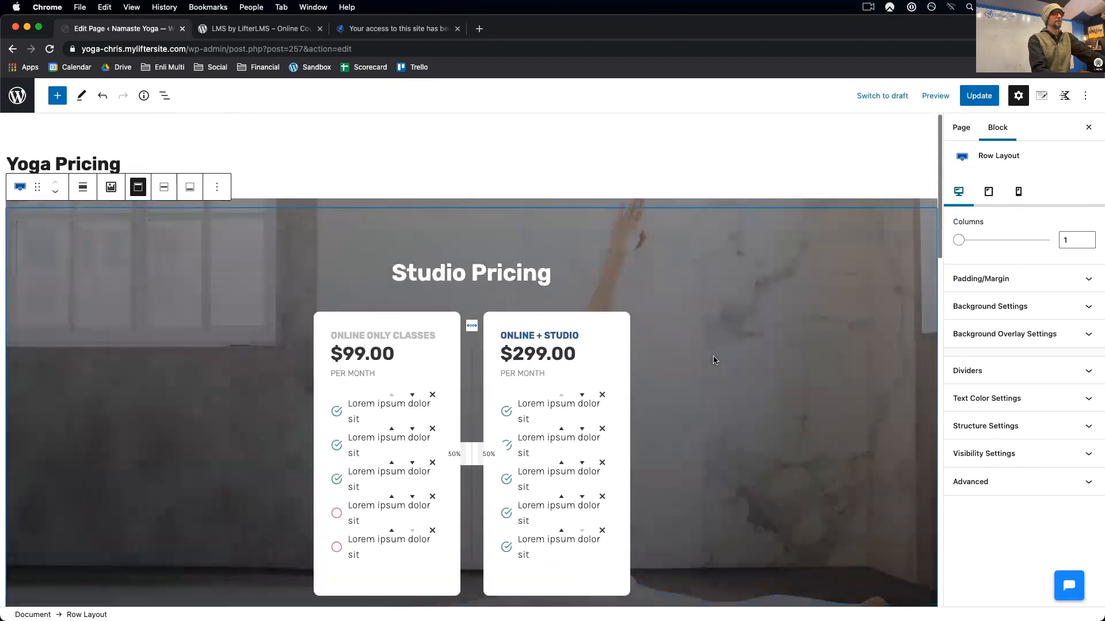
scroll(713, 361, "down", 1)
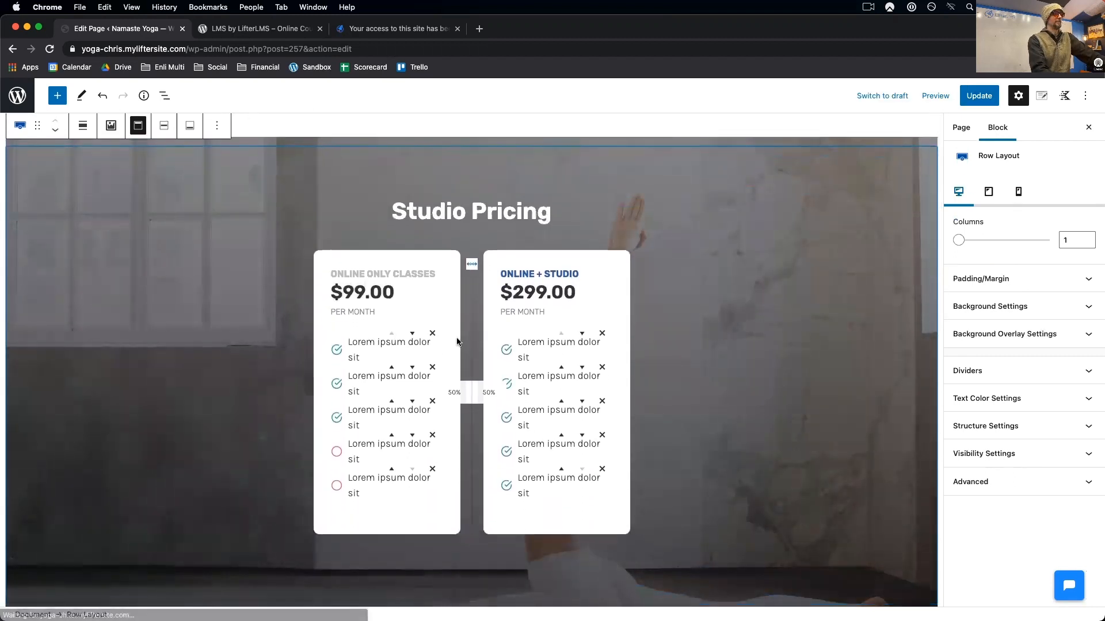
left_click(396, 346)
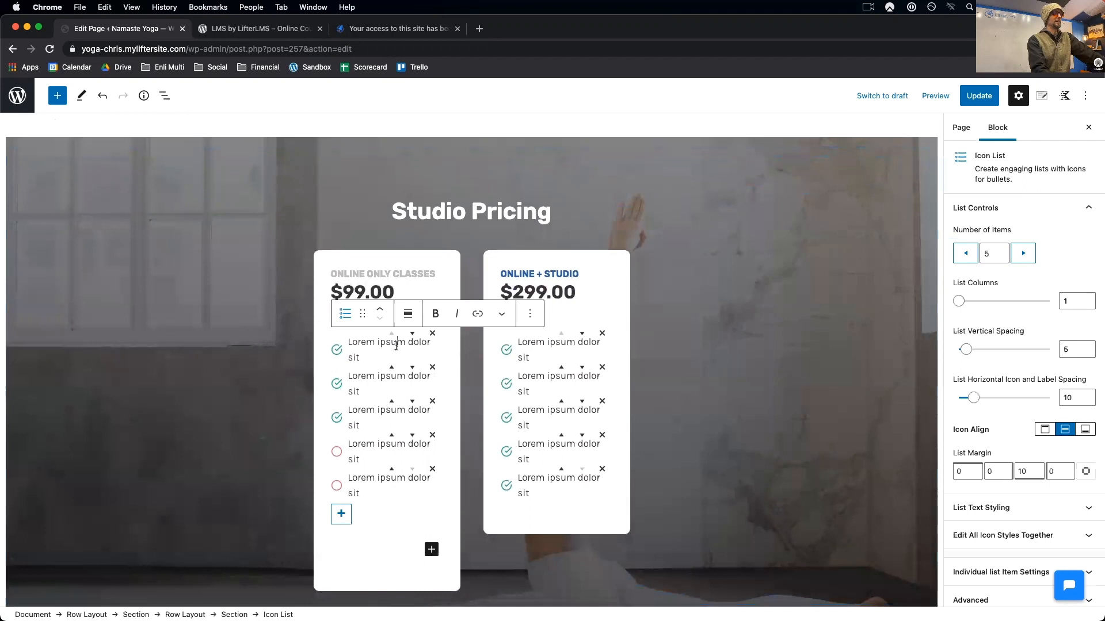
triple_click(348, 344)
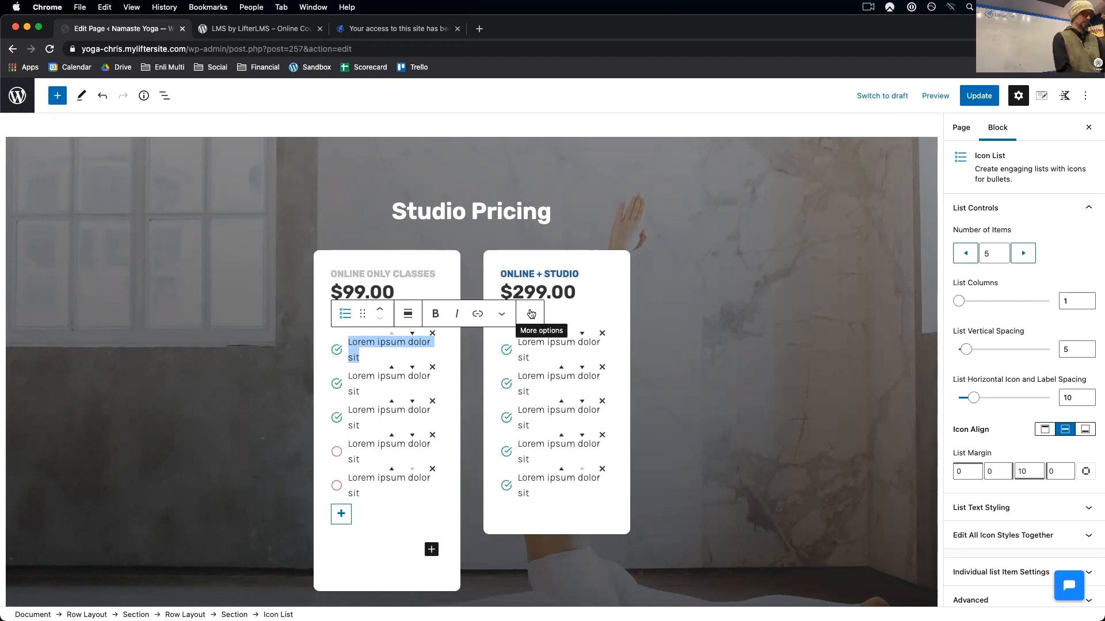
scroll(530, 313, "up", 1)
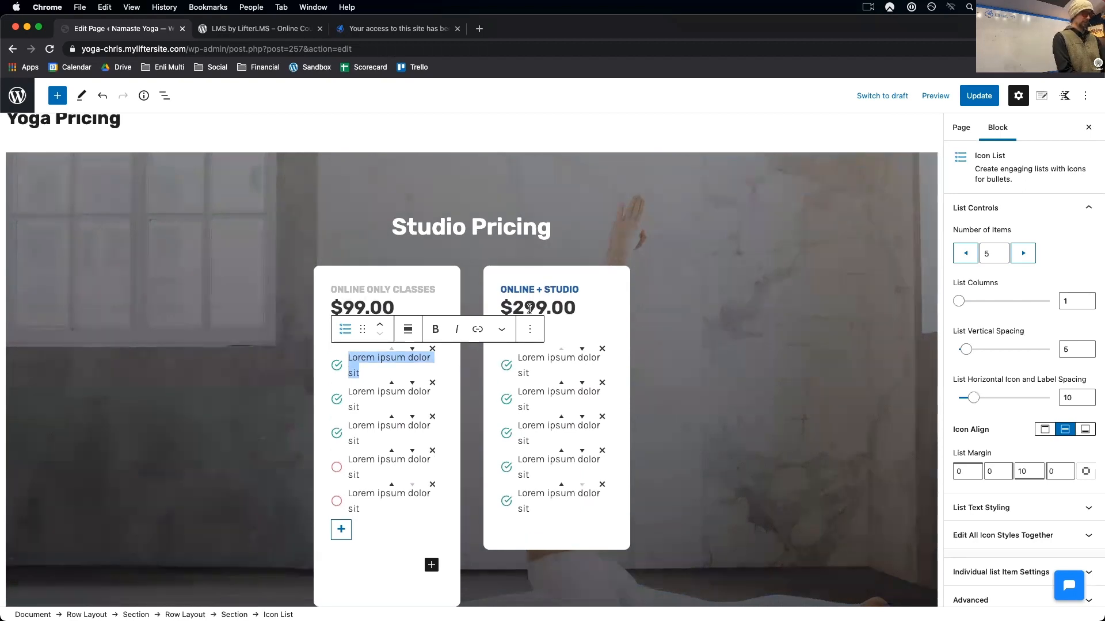
type("S")
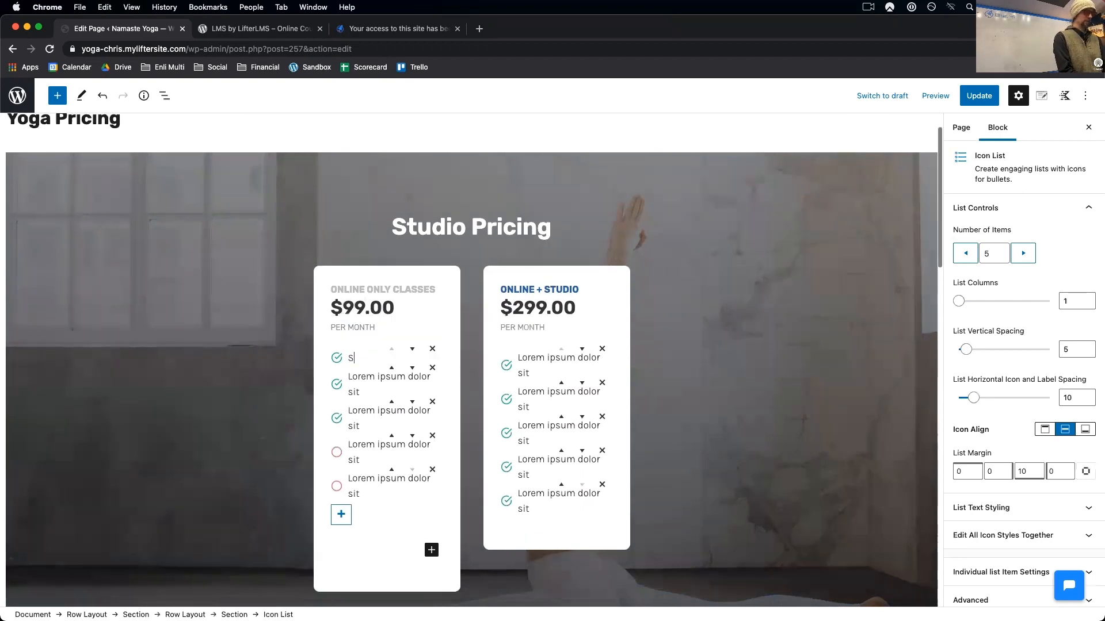
type("chedule Zoom")
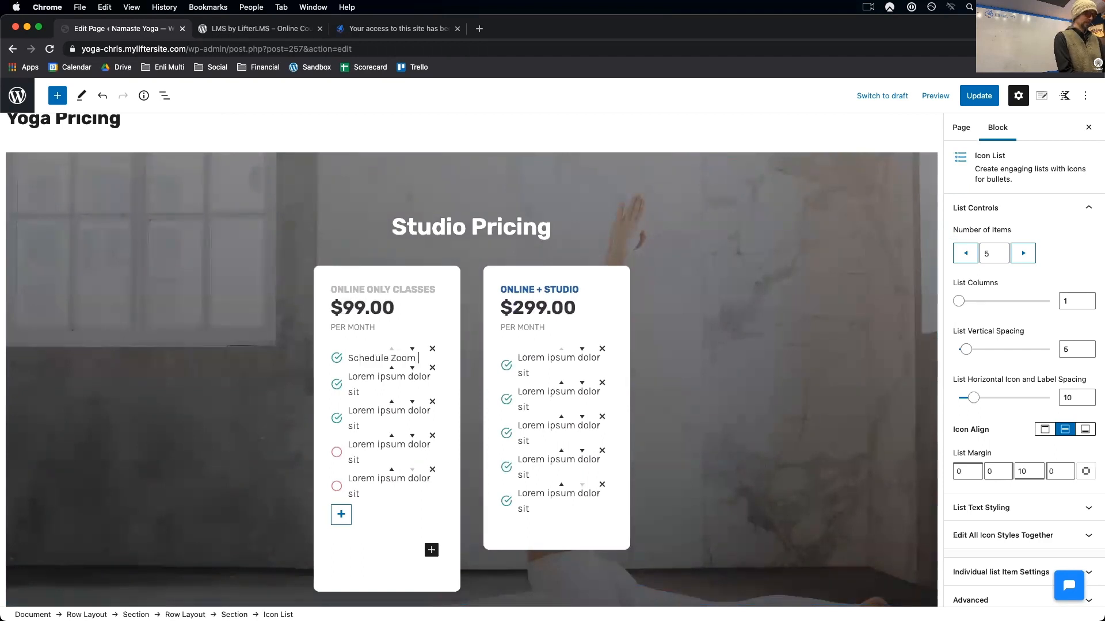
type(" Classes")
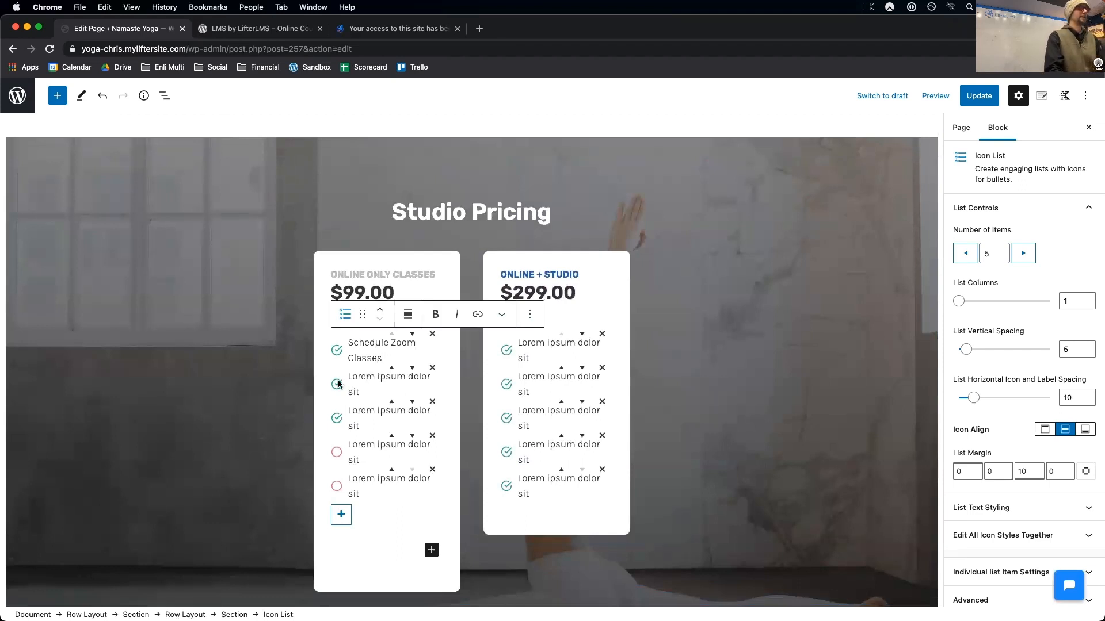
- Replace the second placeholder feature in the Online Only Classes plan with "Prerecorded Zoom Classes"
left_click_drag(349, 378, 381, 392)
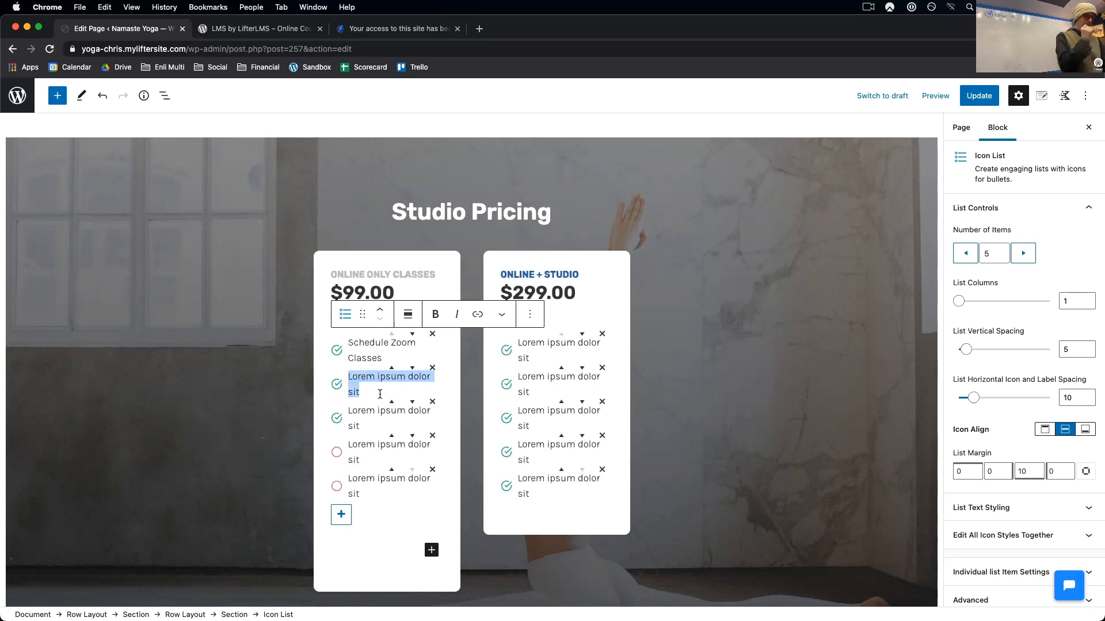
type("Pr")
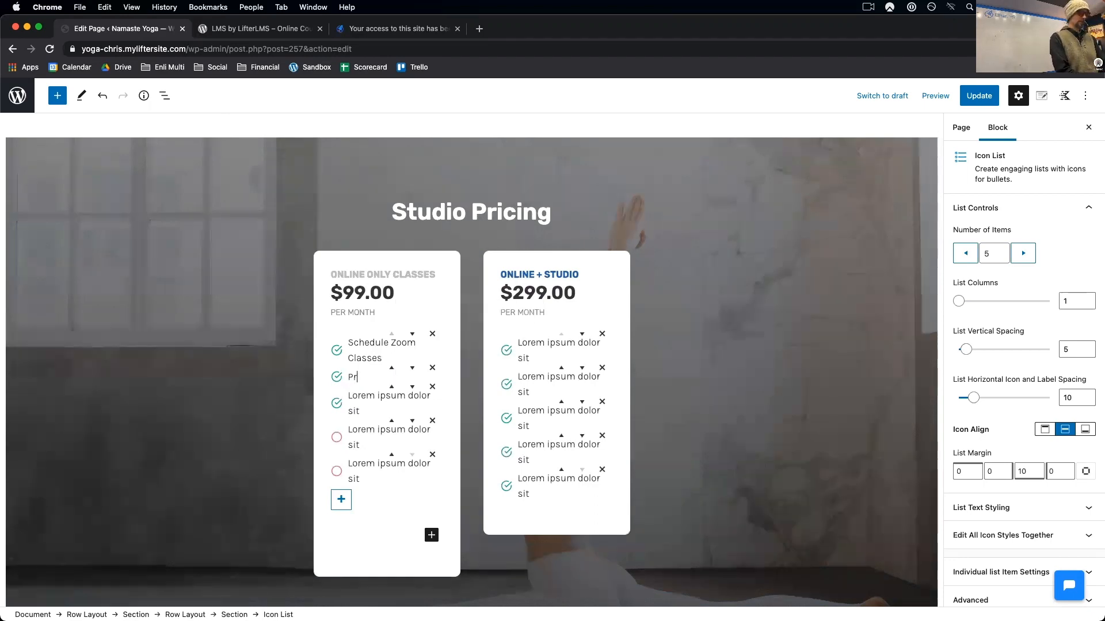
type("erecorded Zoom Cl")
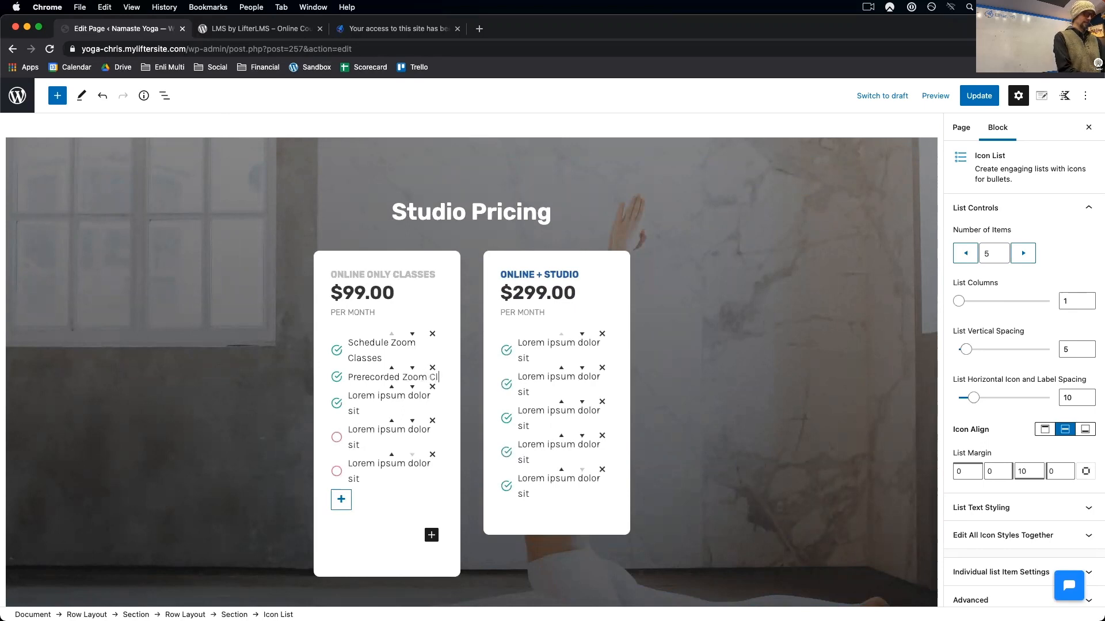
type("asses")
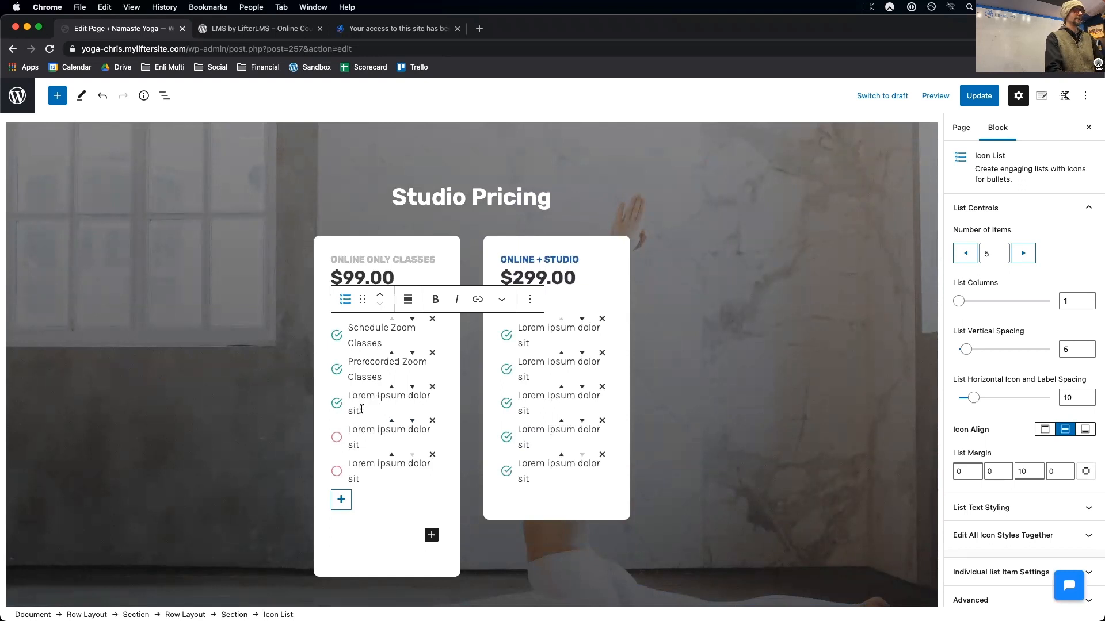
- Replace the third placeholder feature in the Online Only Classes plan with "Specialized Online Classes"
left_click_drag(361, 410, 348, 399)
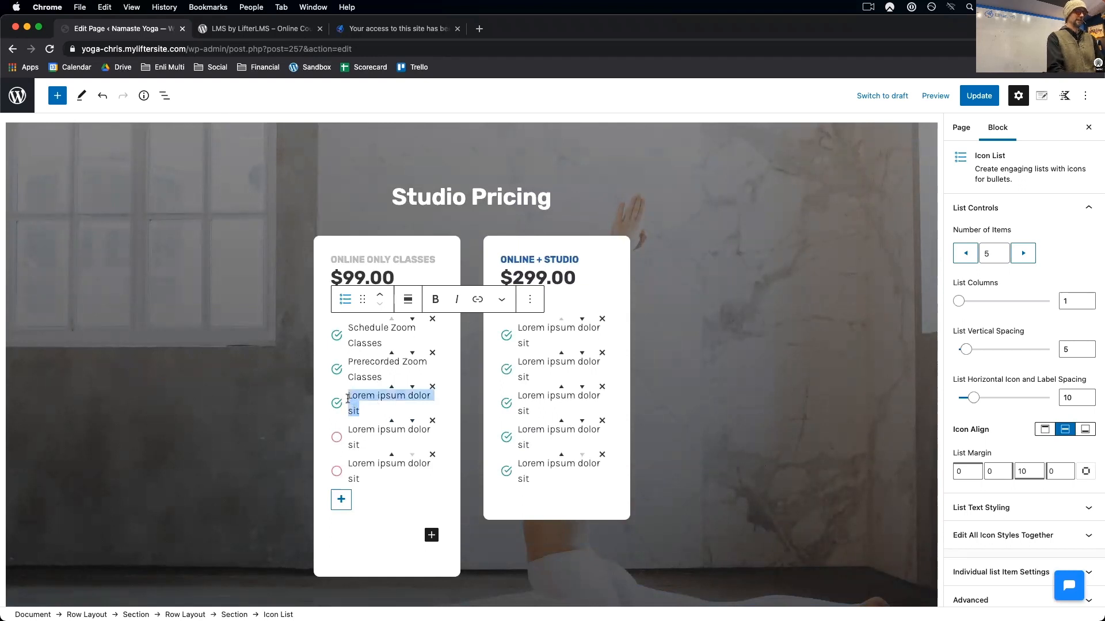
key("BackSpace")
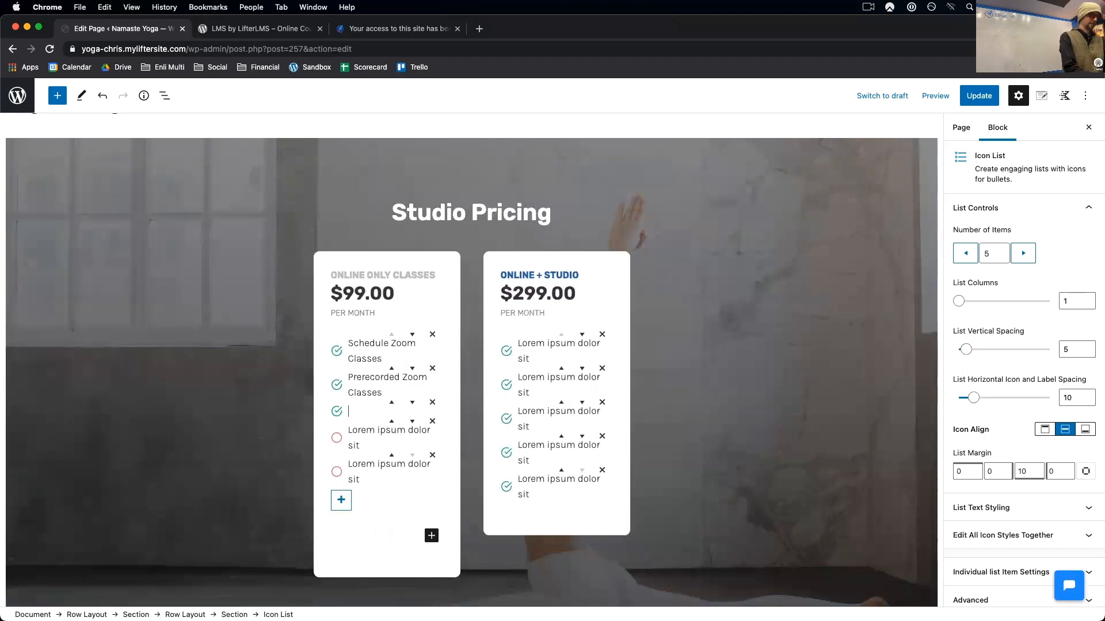
type("Specia")
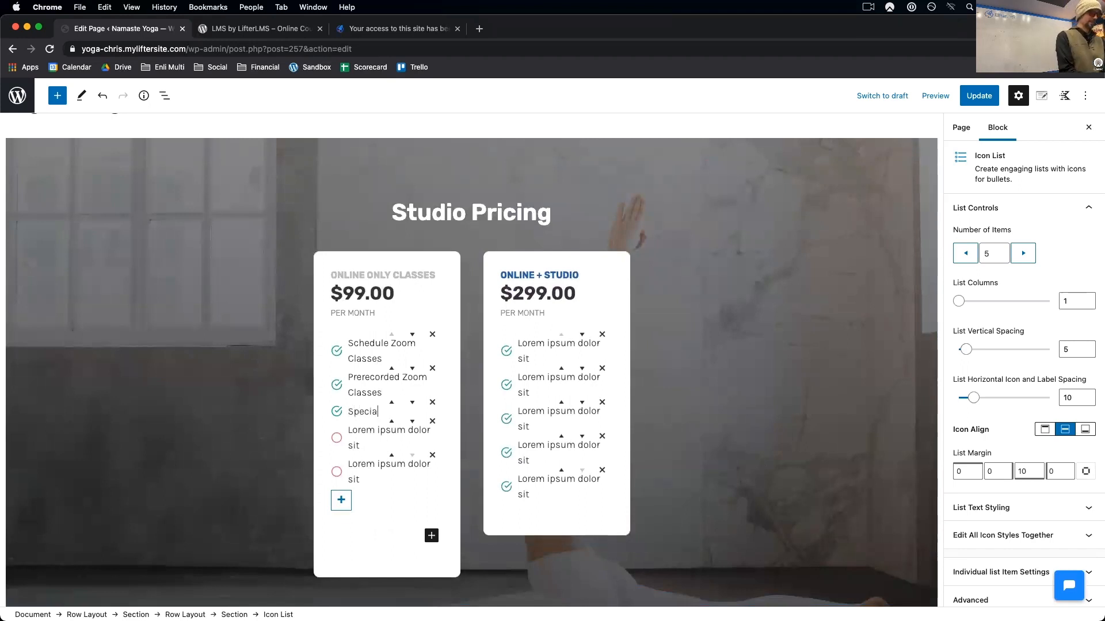
type("lized")
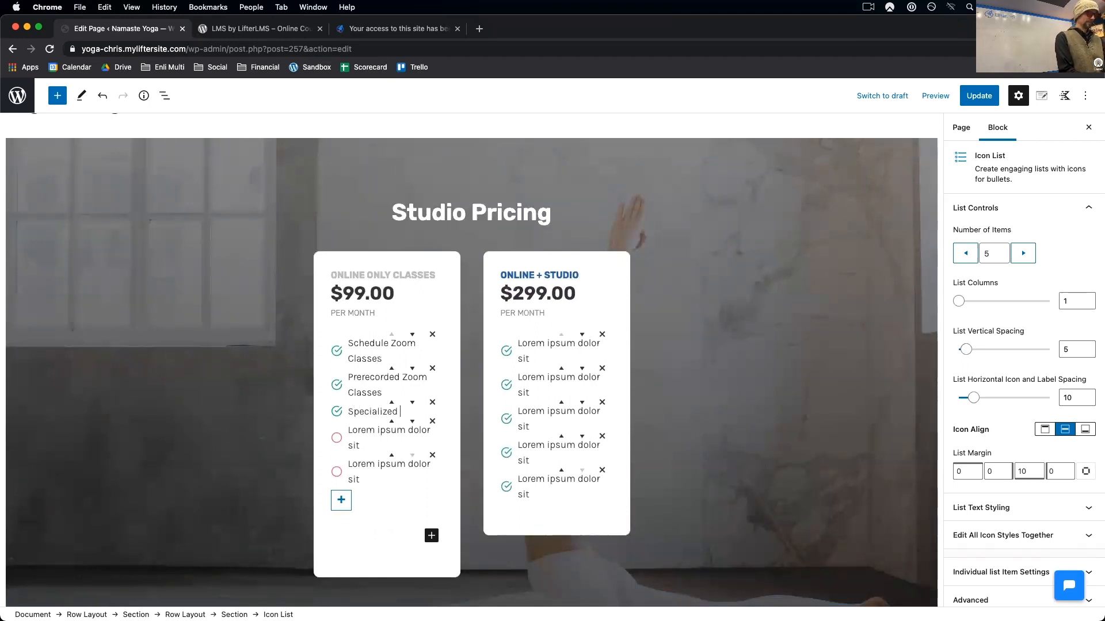
type(" Online Classes")
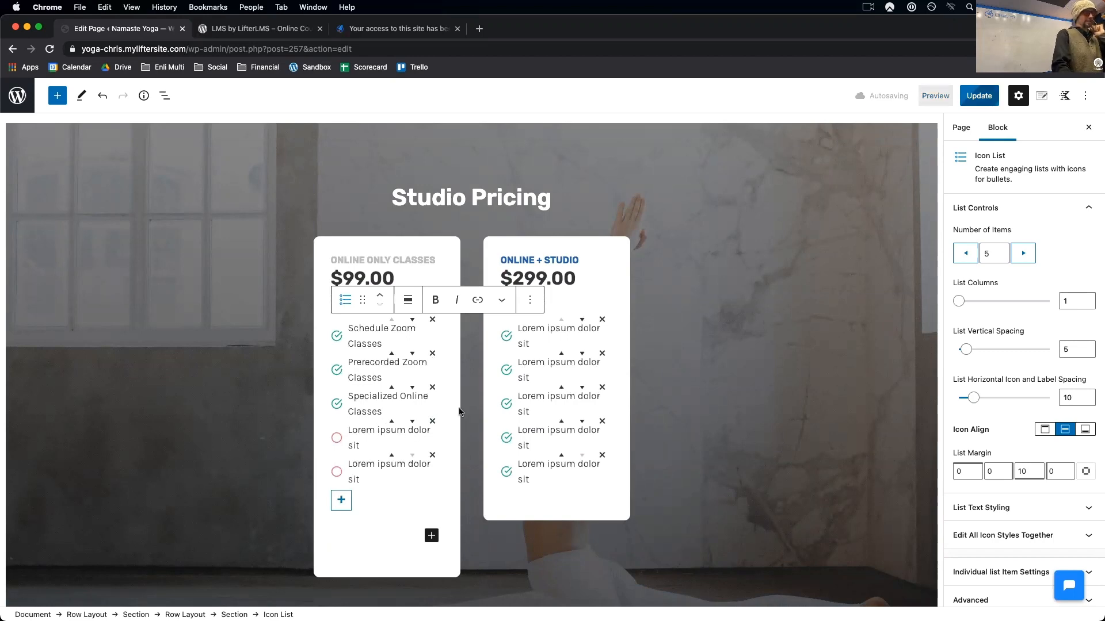
- Remove the two remaining placeholder features from the Online Only Classes plan
left_click(433, 456)
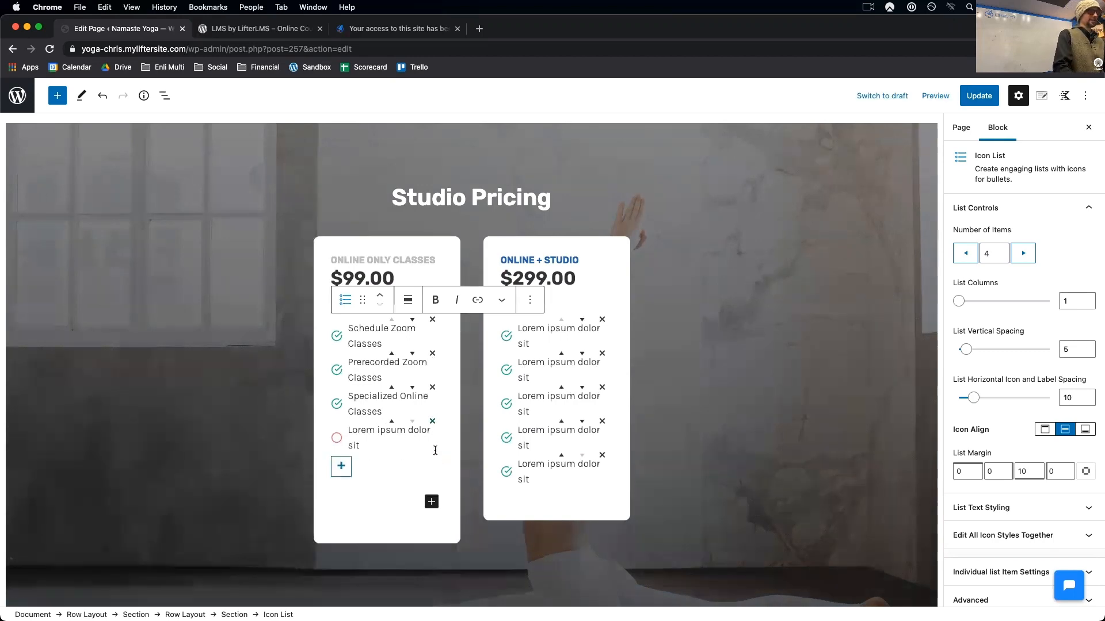
left_click(432, 422)
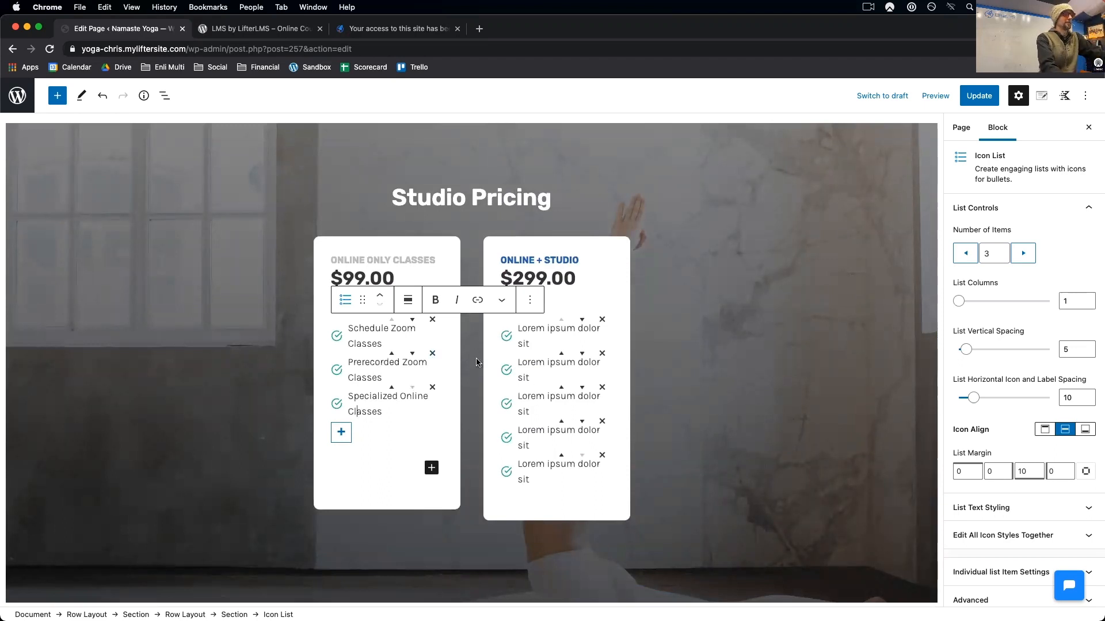
- Replace the first placeholder feature in the Online + Studio plan with "Weekly in Person Classes at Studio"
left_click_drag(519, 330, 537, 339)
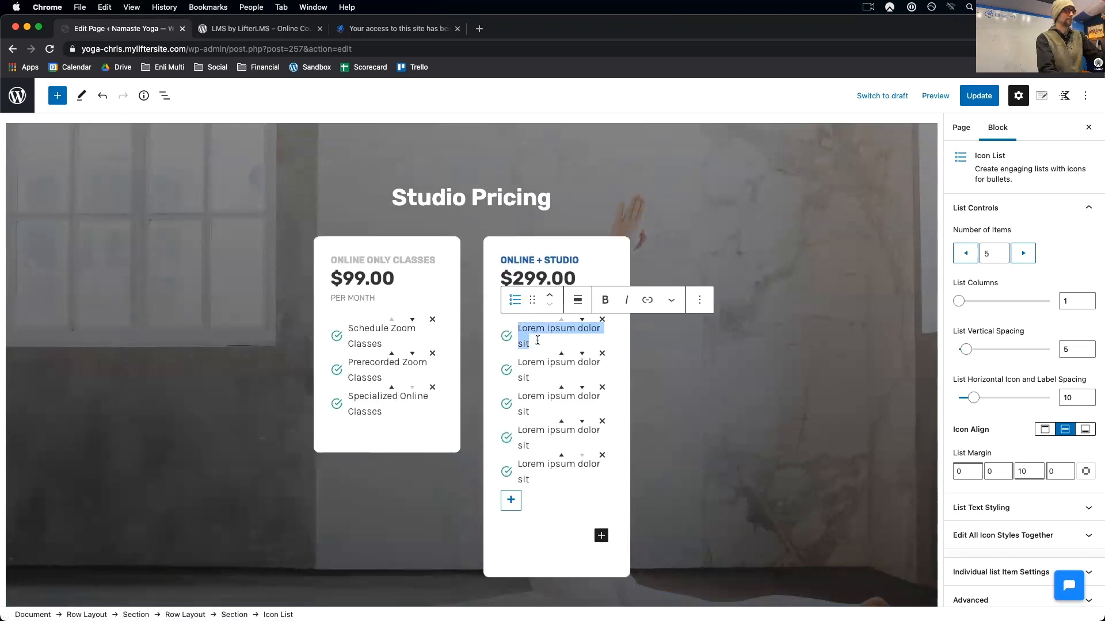
type("W")
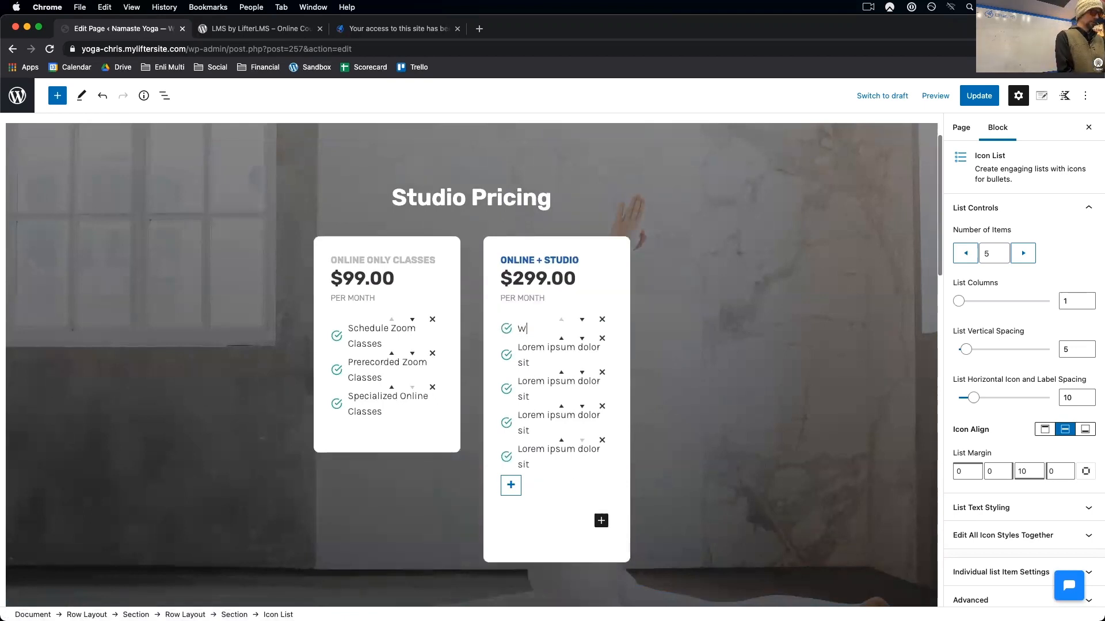
type("eekly in")
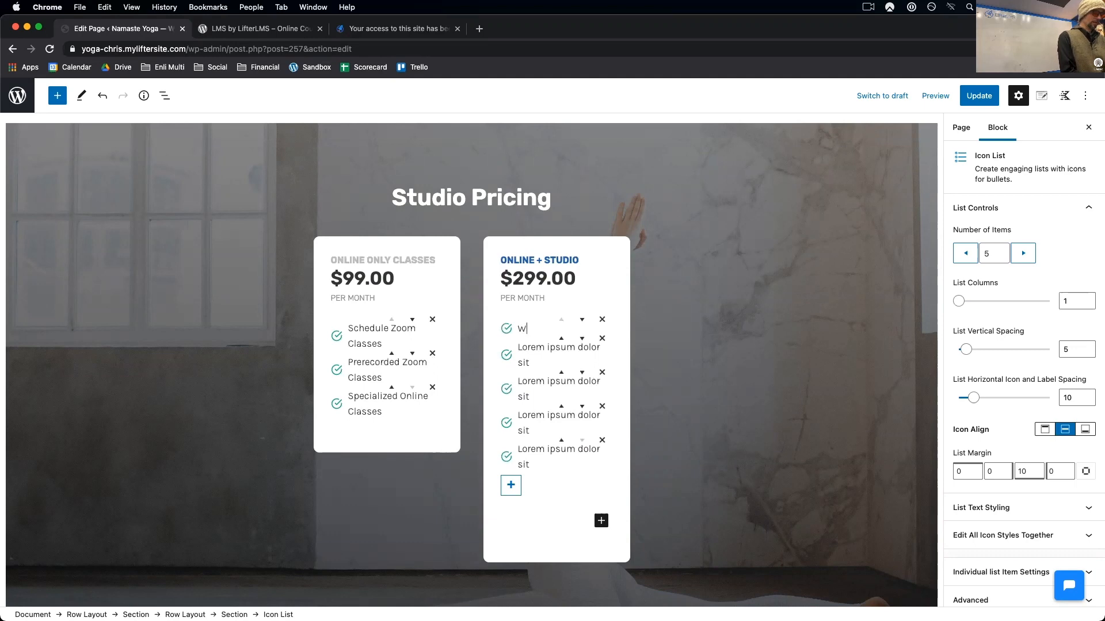
type("y")
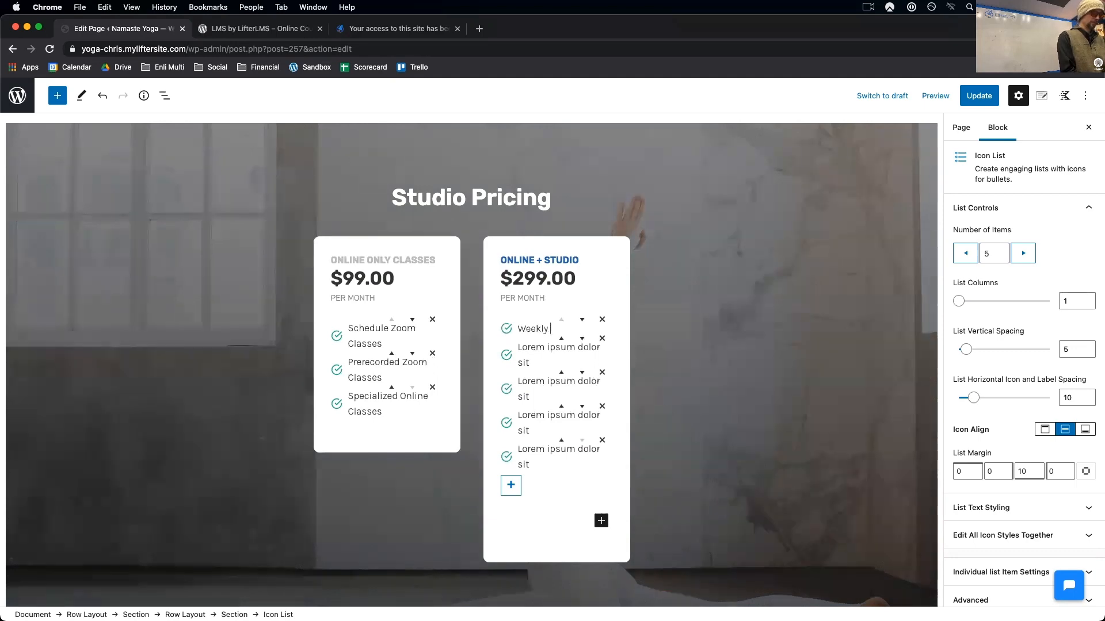
type(" in Person Classes")
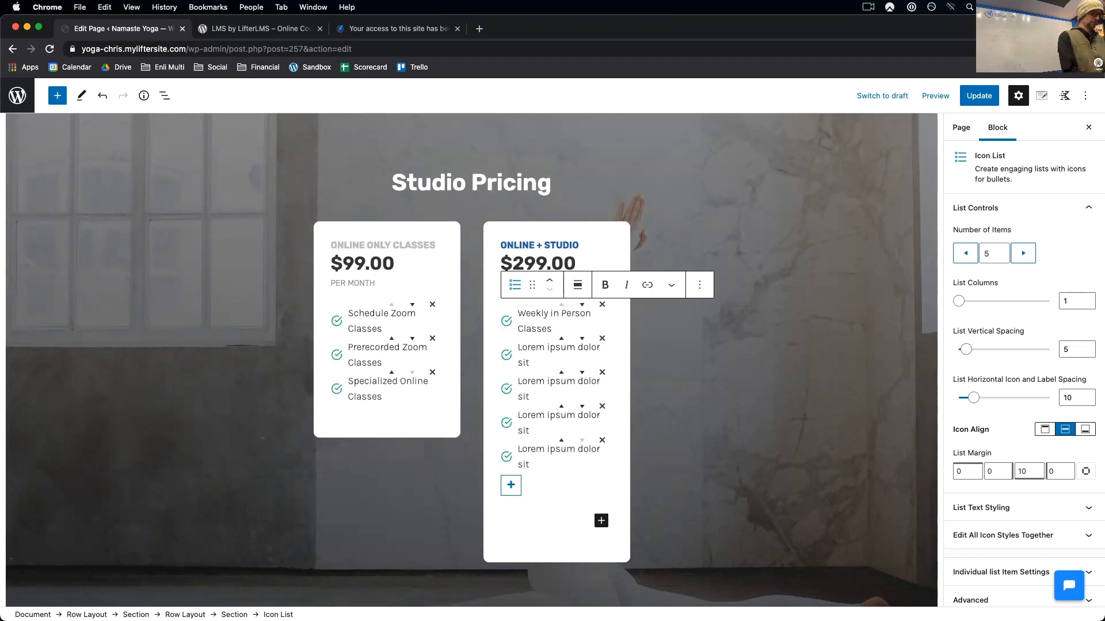
type("at Studio")
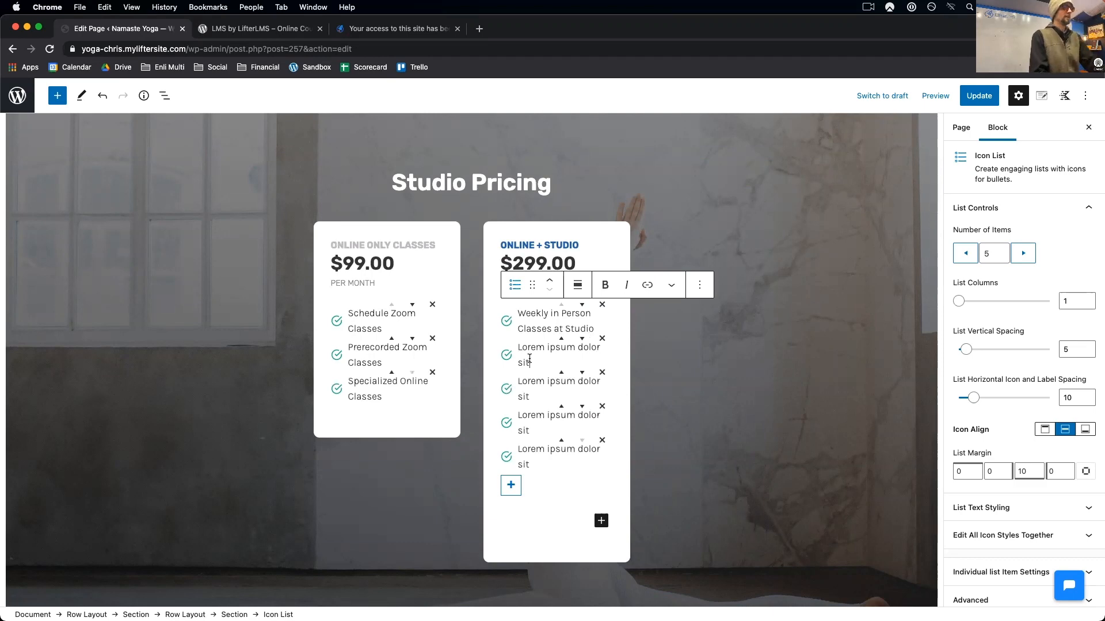
- Copy the "Schedule Zoom Classes" feature from the Online Only Classes plan over the second placeholder in the Online + Studio plan
left_click(384, 329)
left_click_drag(385, 328, 347, 314)
key("super+c")
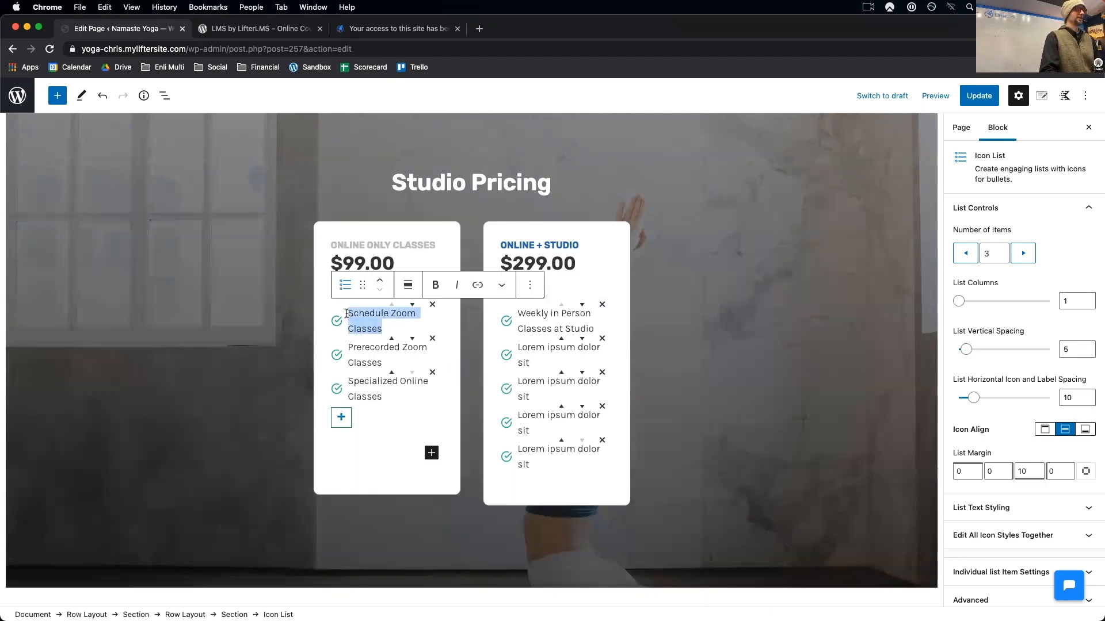
scroll(347, 317, "up", 1)
left_click(544, 362)
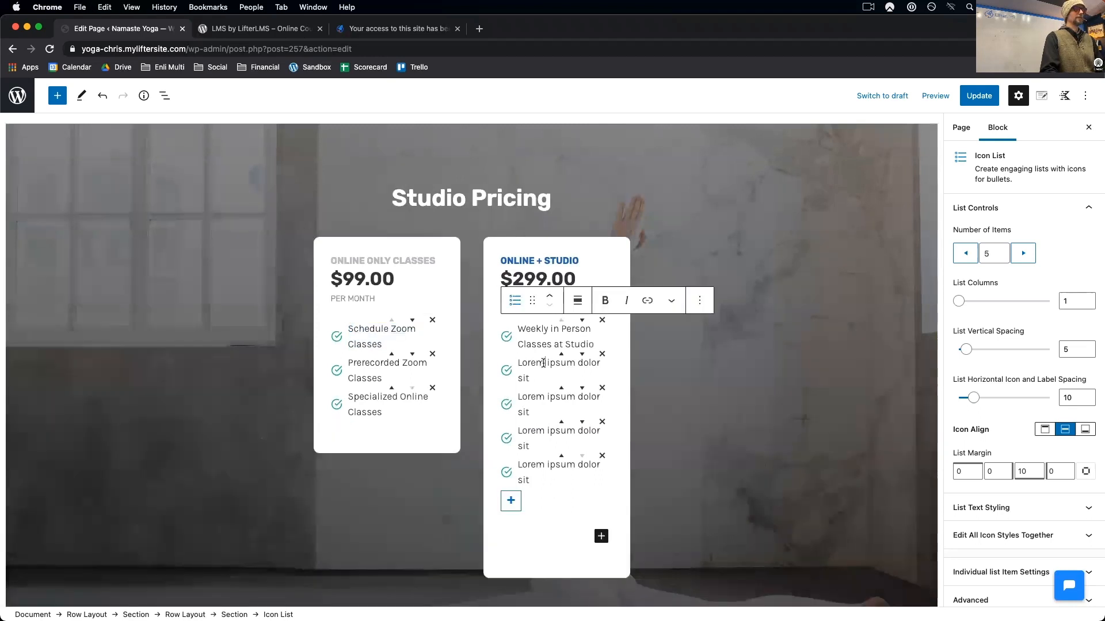
left_click_drag(533, 377, 516, 368)
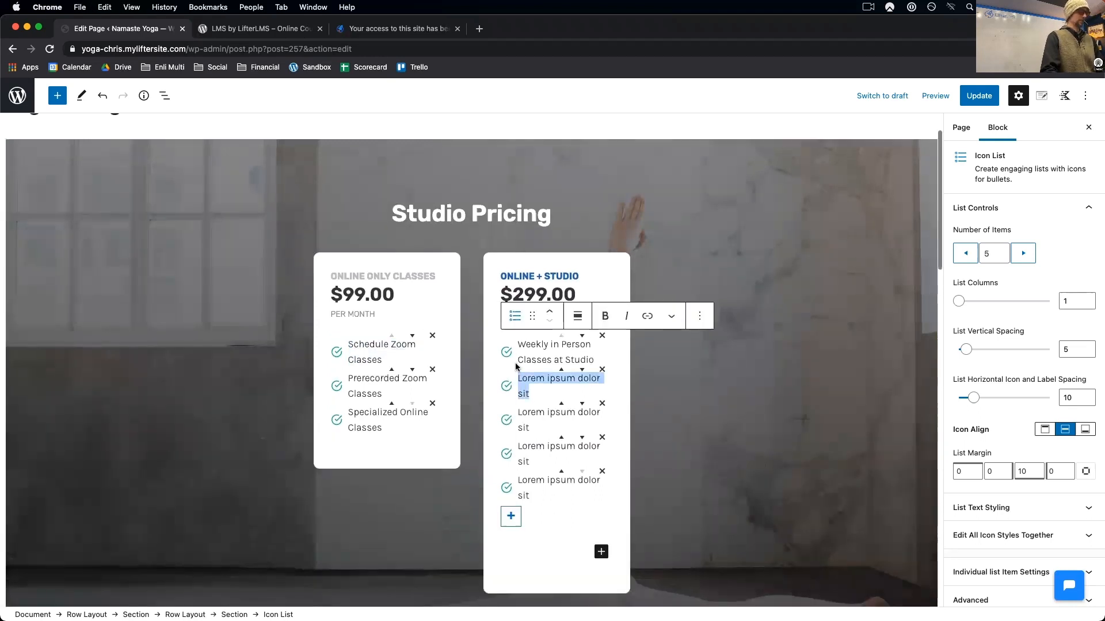
key("super+v")
- Copy the "Prerecorded Zoom Classes" feature from the Online Only Classes plan over the third feature in the Online + Studio plan
left_click_drag(385, 380, 348, 366)
key("super+c")
scroll(348, 368, "up", 1)
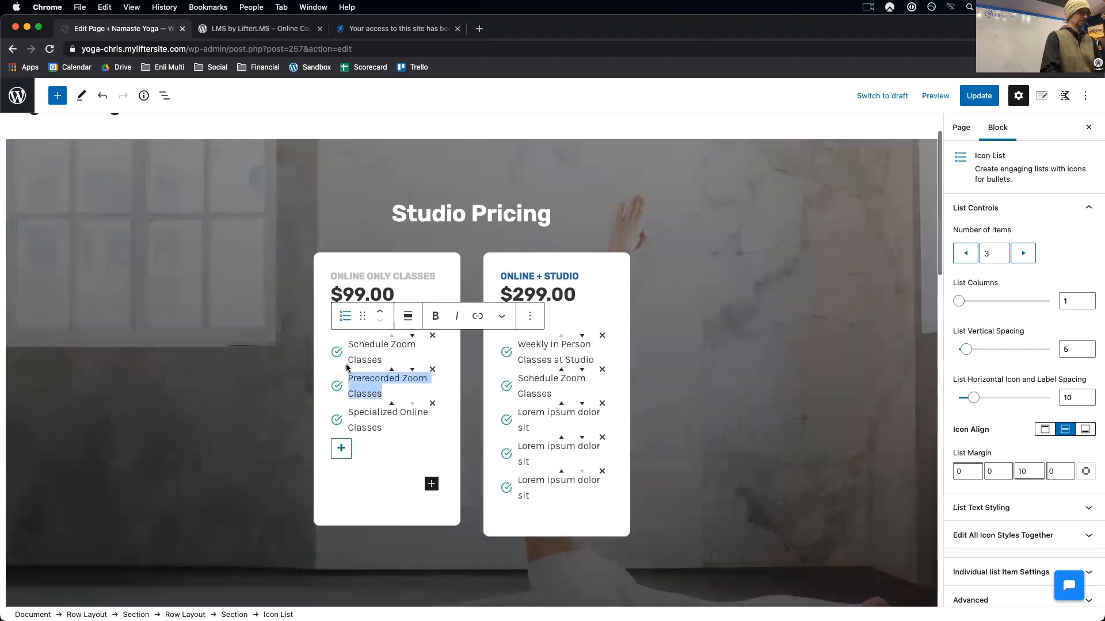
left_click(530, 429)
left_click_drag(530, 428, 517, 408)
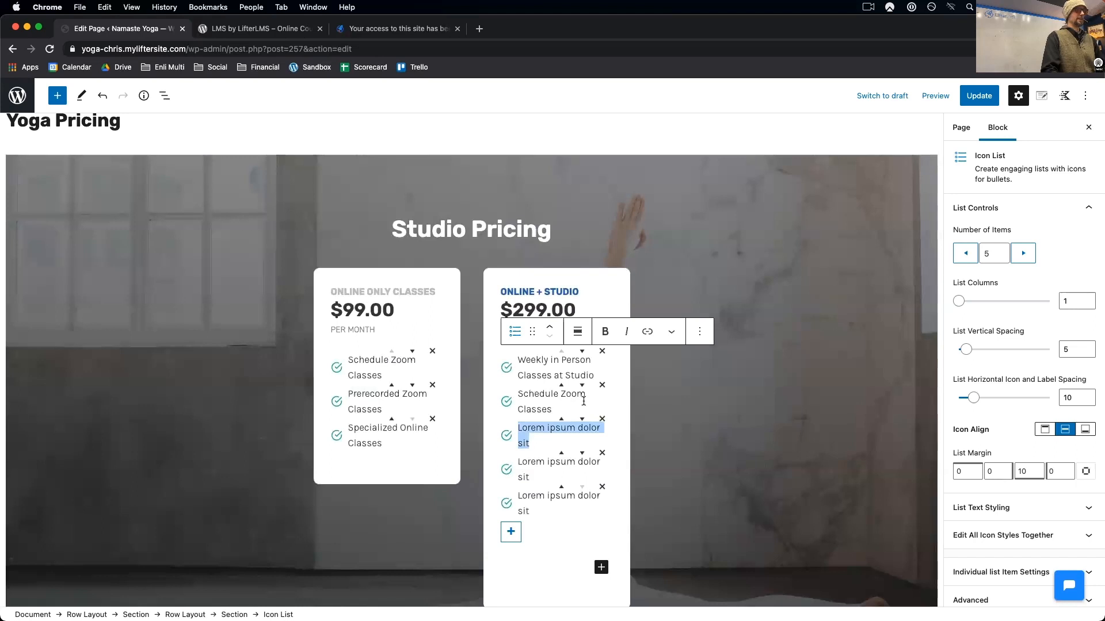
key("super+v")
- Copy "Specialized Online Classes" over the fourth feature in the Online + Studio plan and remove that plan's last placeholder feature
left_click_drag(382, 428, 355, 413)
scroll(349, 413, "up", 1)
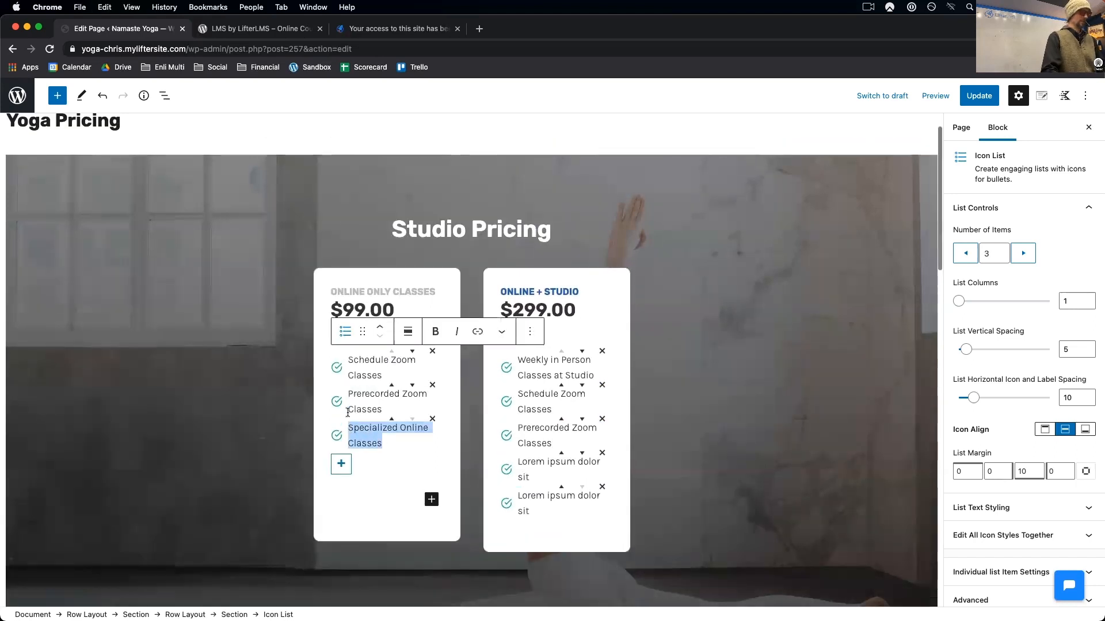
left_click(533, 480)
left_click_drag(533, 480, 508, 458)
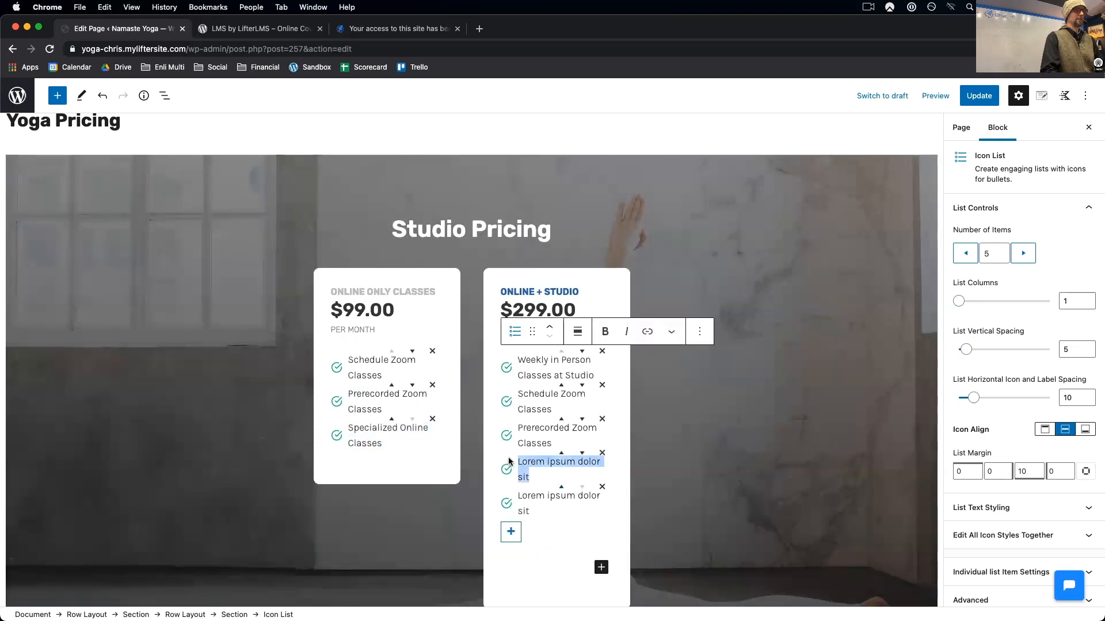
type("Specialized Online Classes")
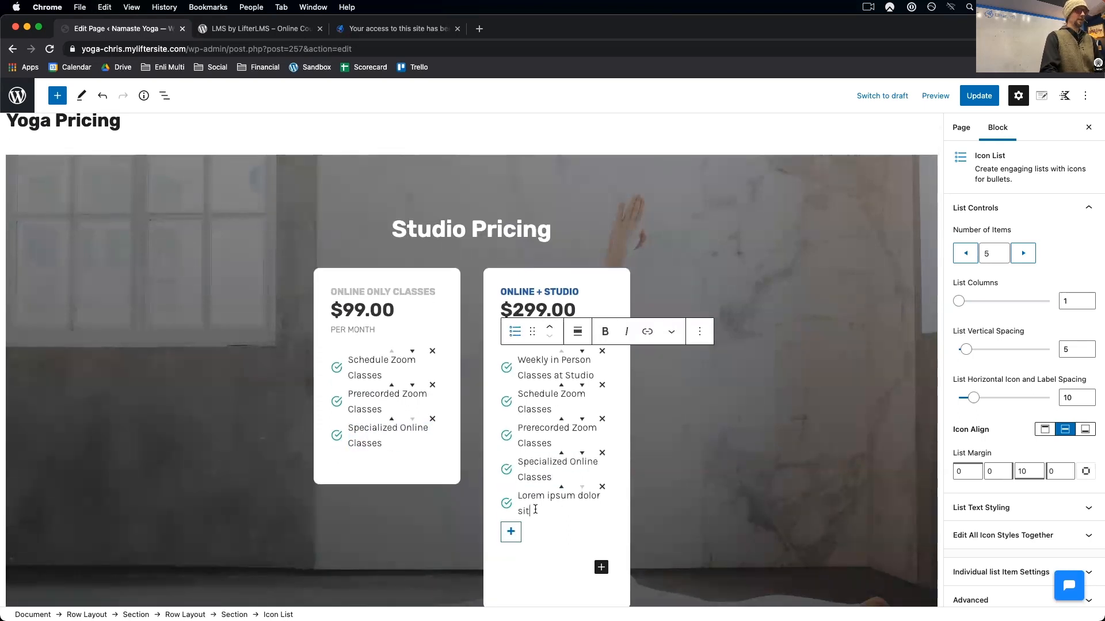
left_click_drag(538, 508, 514, 496)
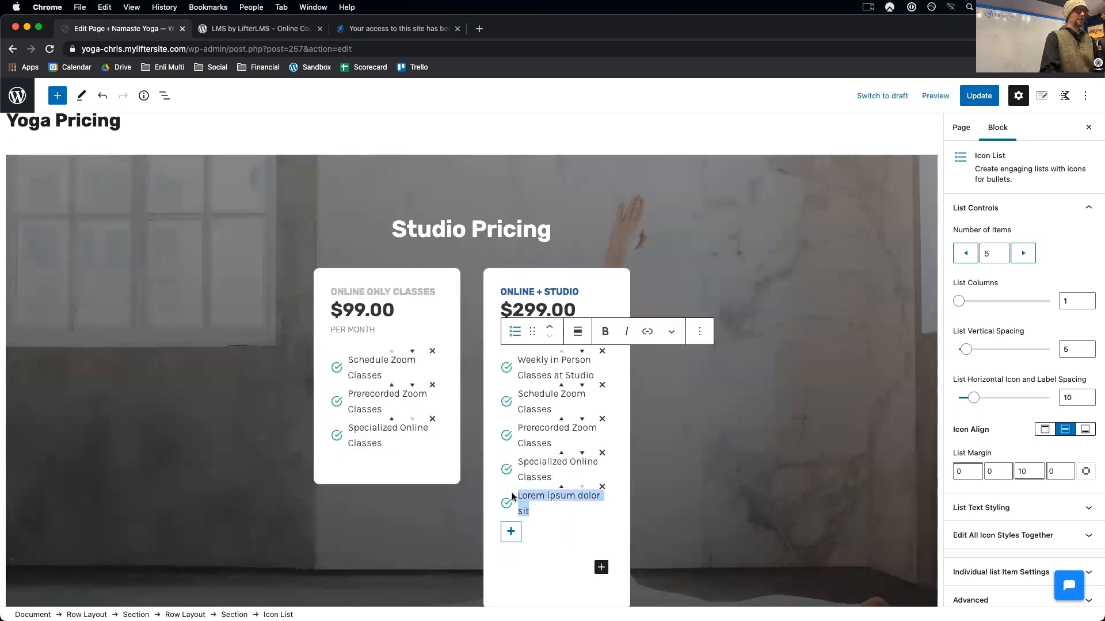
left_click(602, 487)
left_click(389, 449)
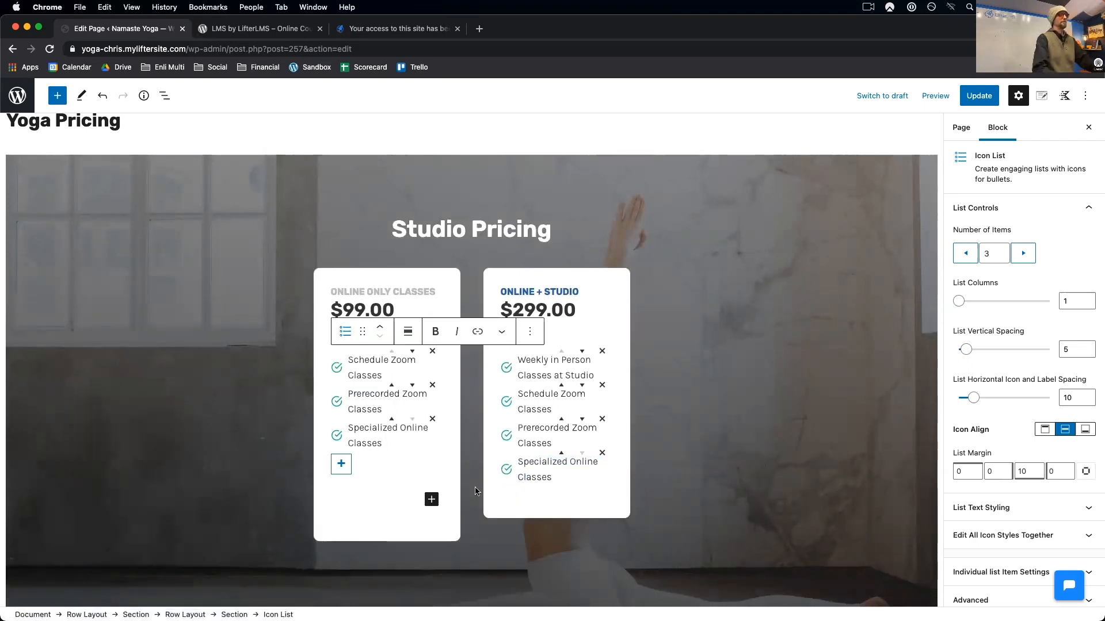
left_click(341, 463)
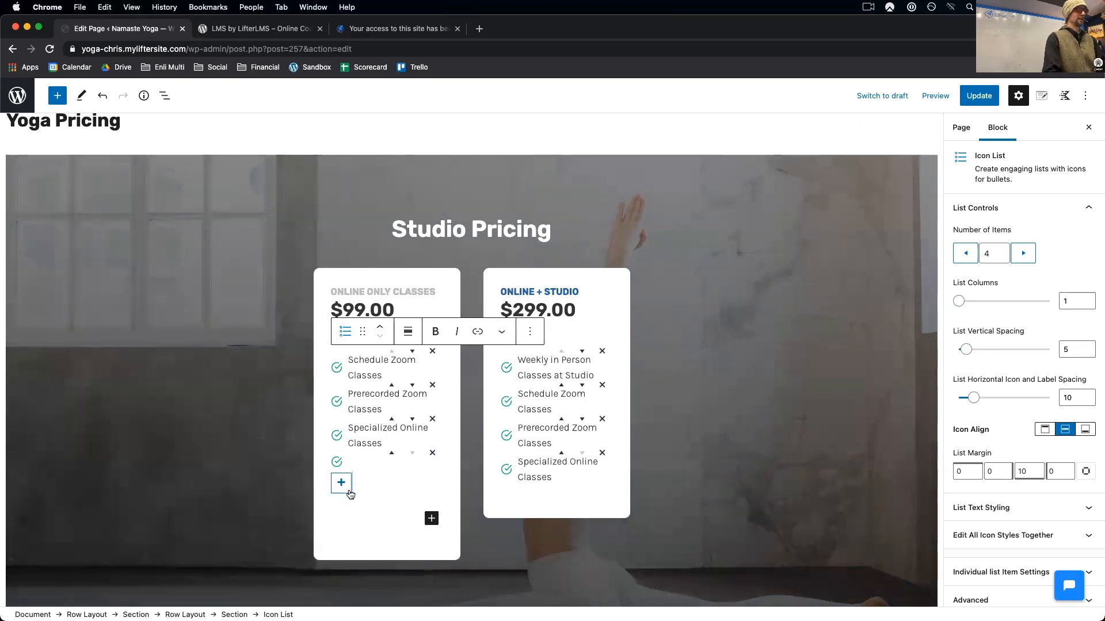
left_click(432, 453)
- Add a Buttons block below the Online Only Classes features and label the button "Sign Up Now"
left_click(431, 500)
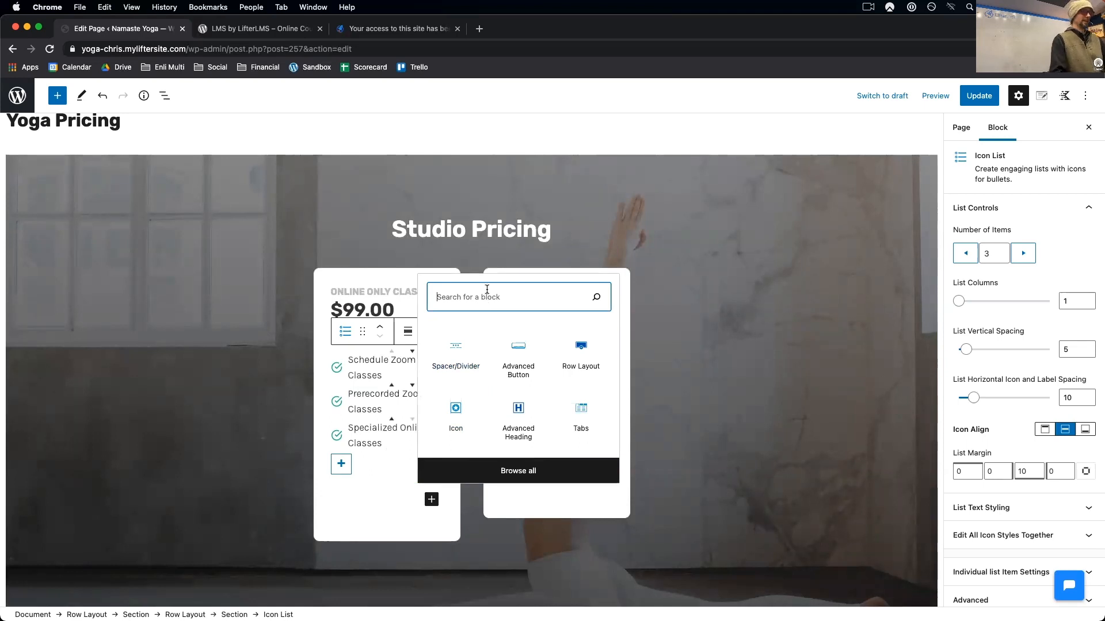
type("but")
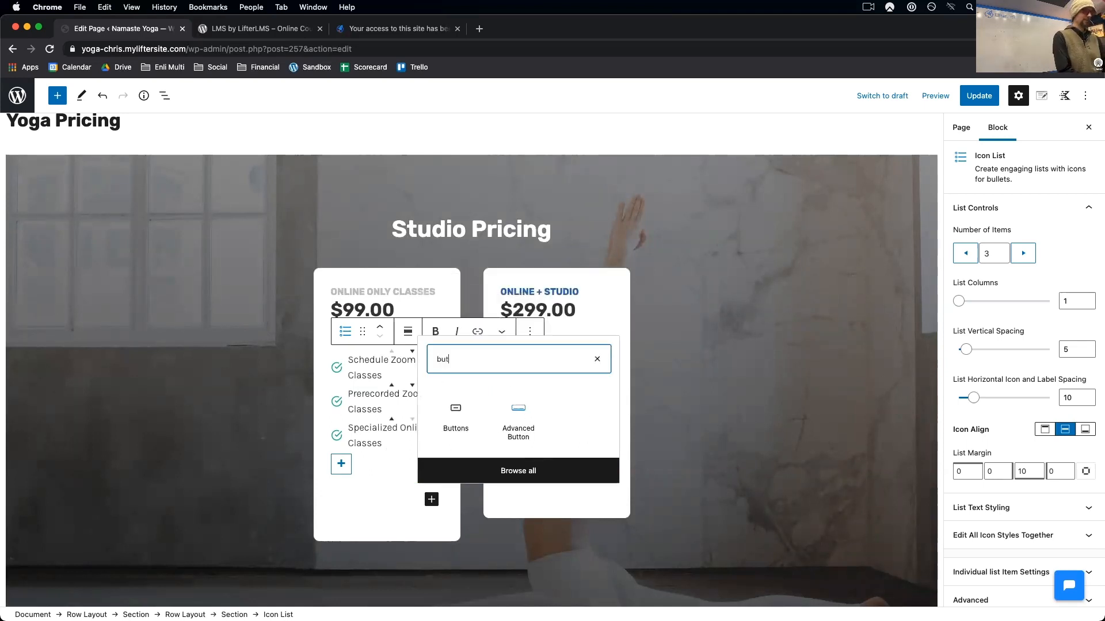
left_click(456, 410)
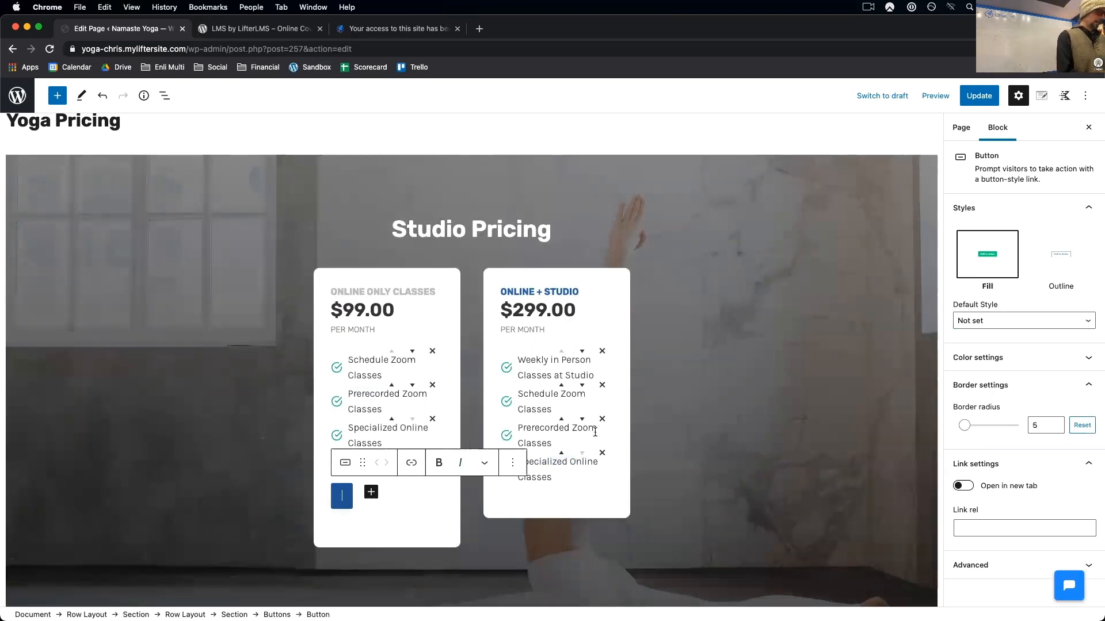
type("Sign Up Now")
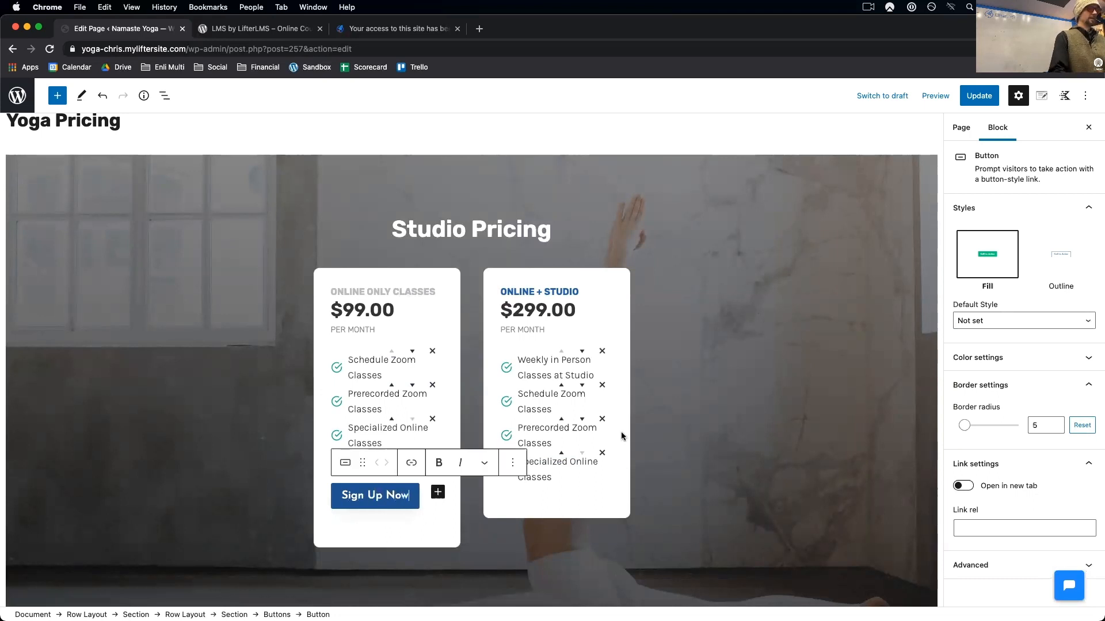
- Add a Buttons block below the Online + Studio features with a button labelled "Sign Up Now"
left_click(549, 497)
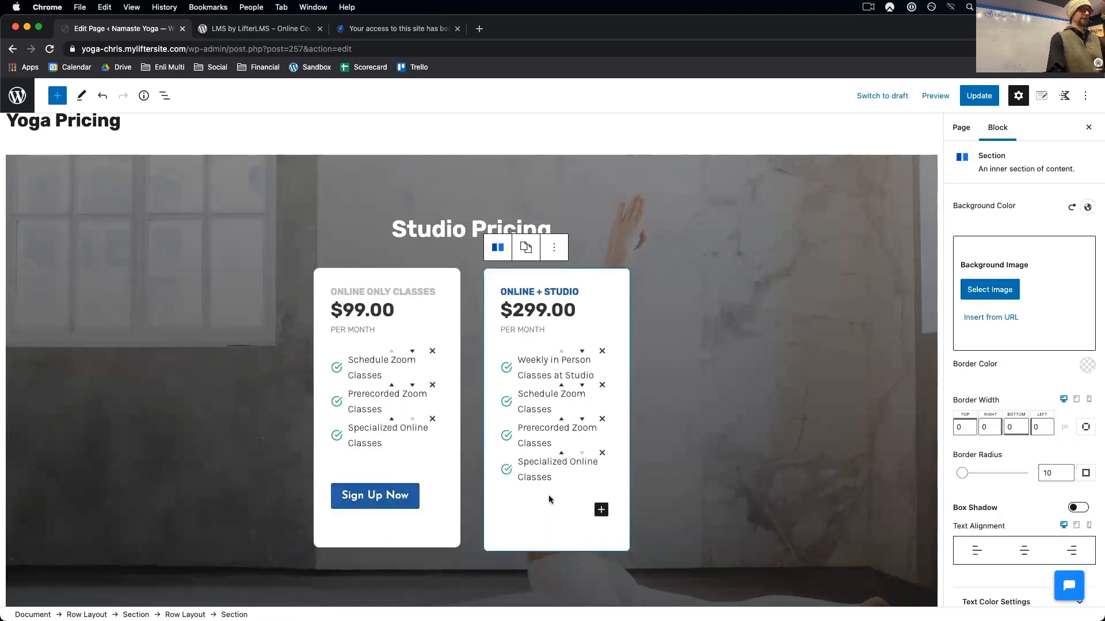
left_click(602, 510)
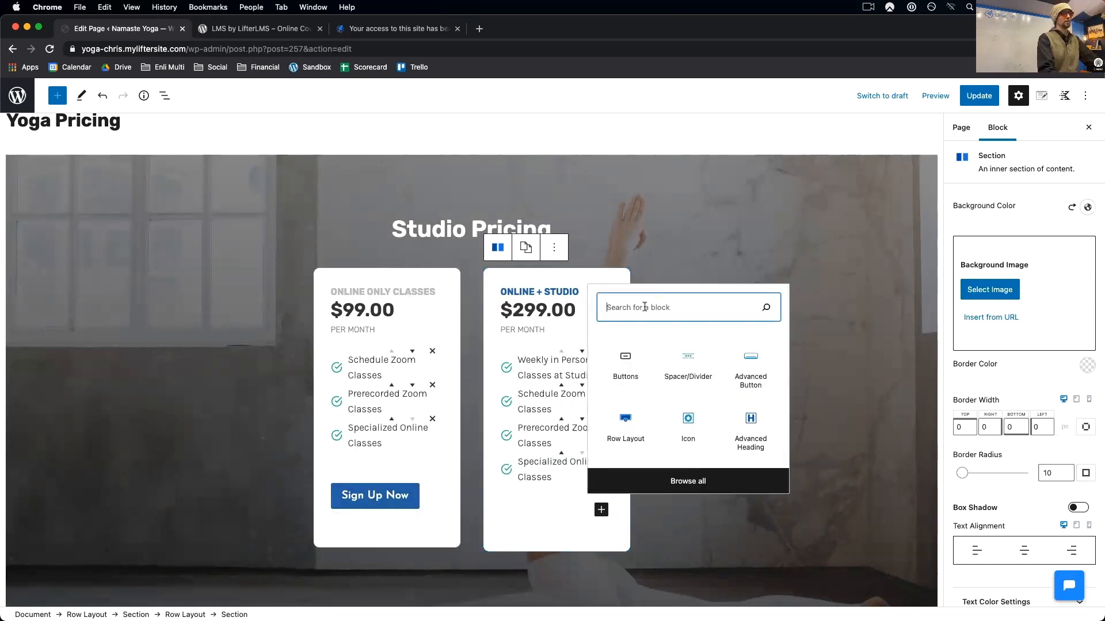
left_click(627, 366)
type("S")
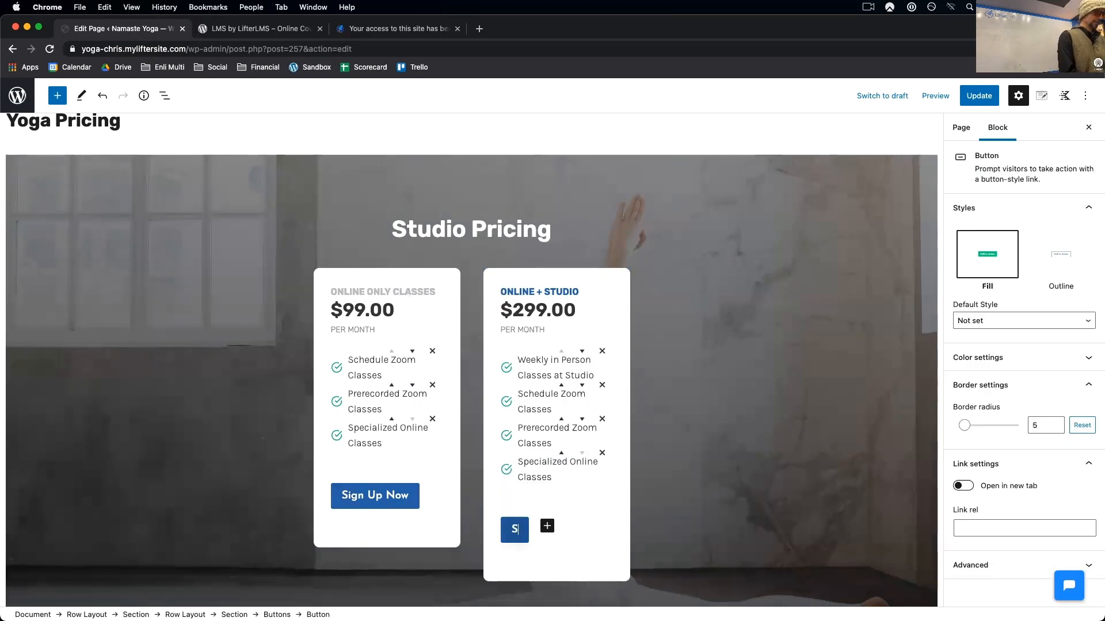
type("ign Up Now")
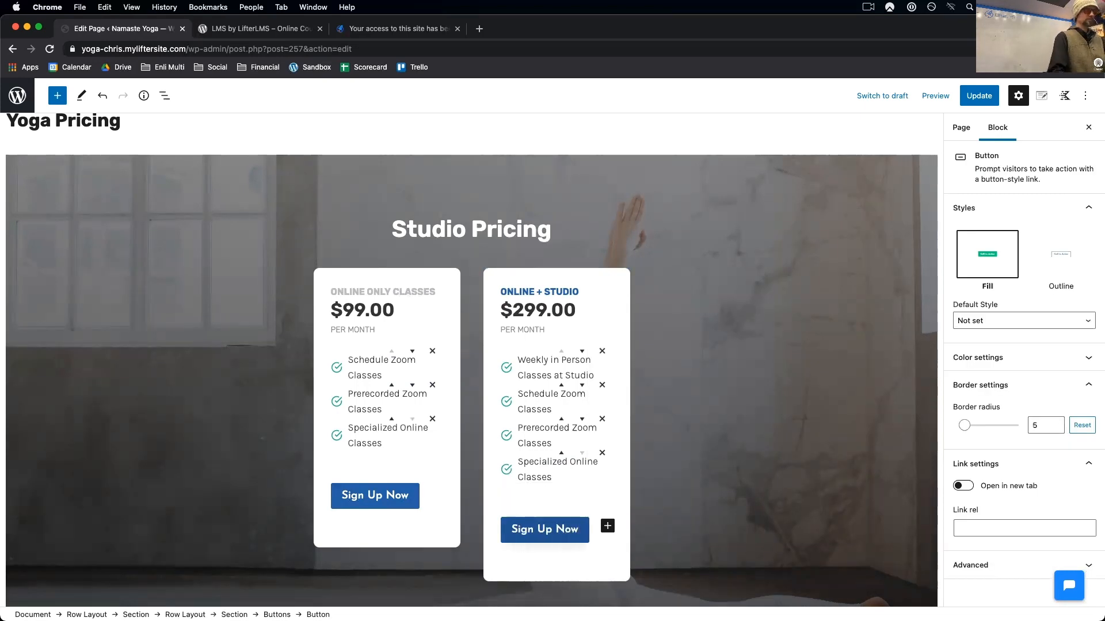
- Review the Studio Pricing section and the free trial sign-up form below it
left_click(826, 300)
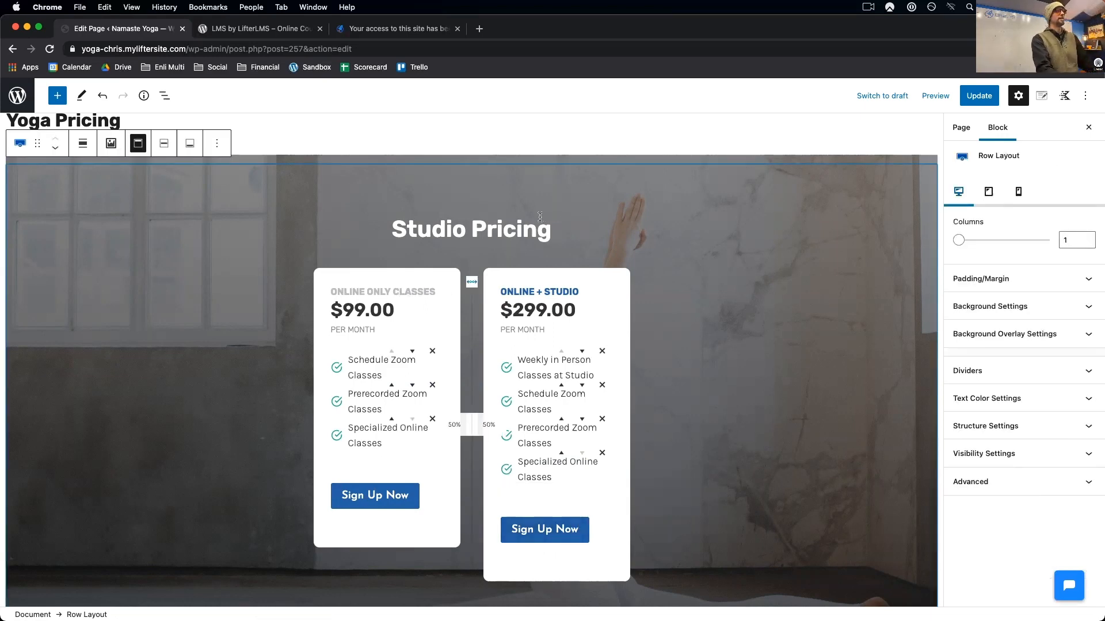
scroll(746, 358, "down", 1)
scroll(565, 249, "up", 3)
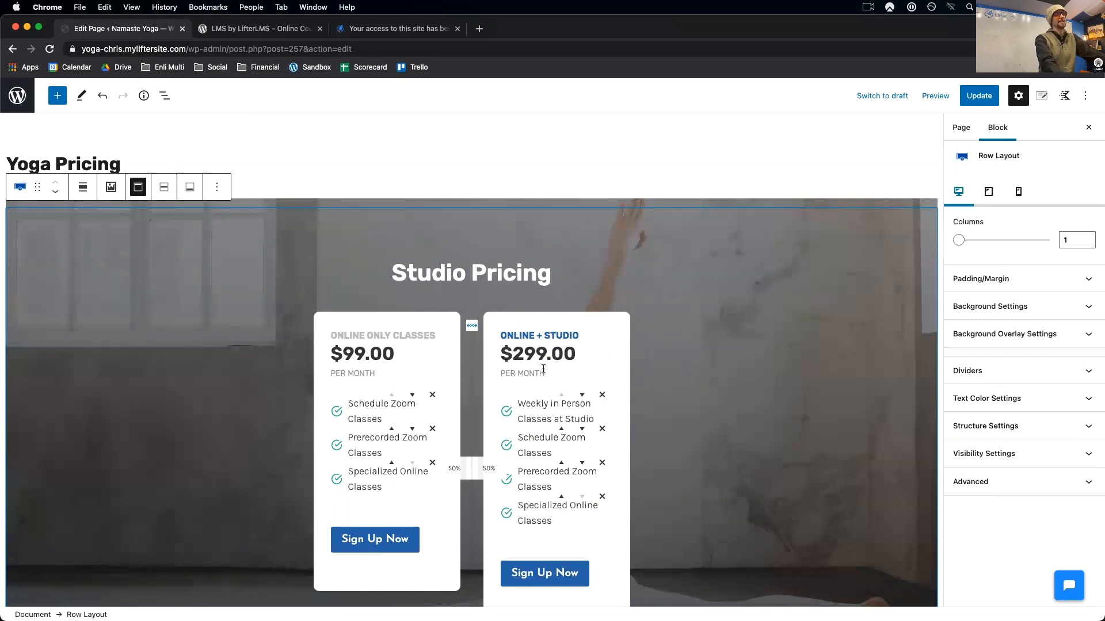
scroll(607, 442, "down", 2)
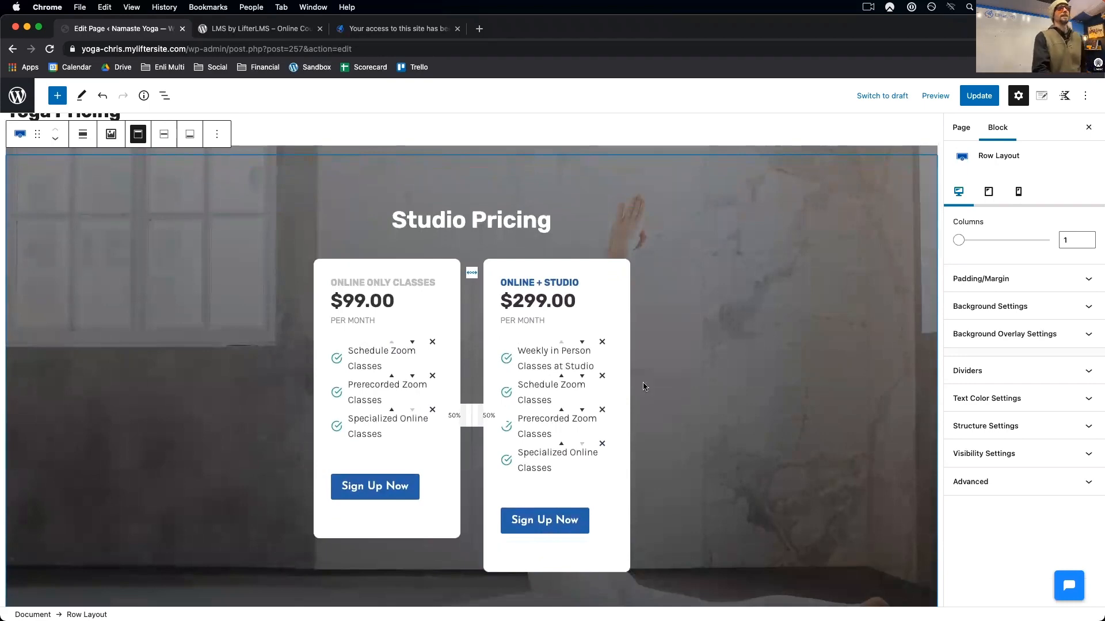
scroll(645, 387, "up", 2)
scroll(834, 262, "down", 15)
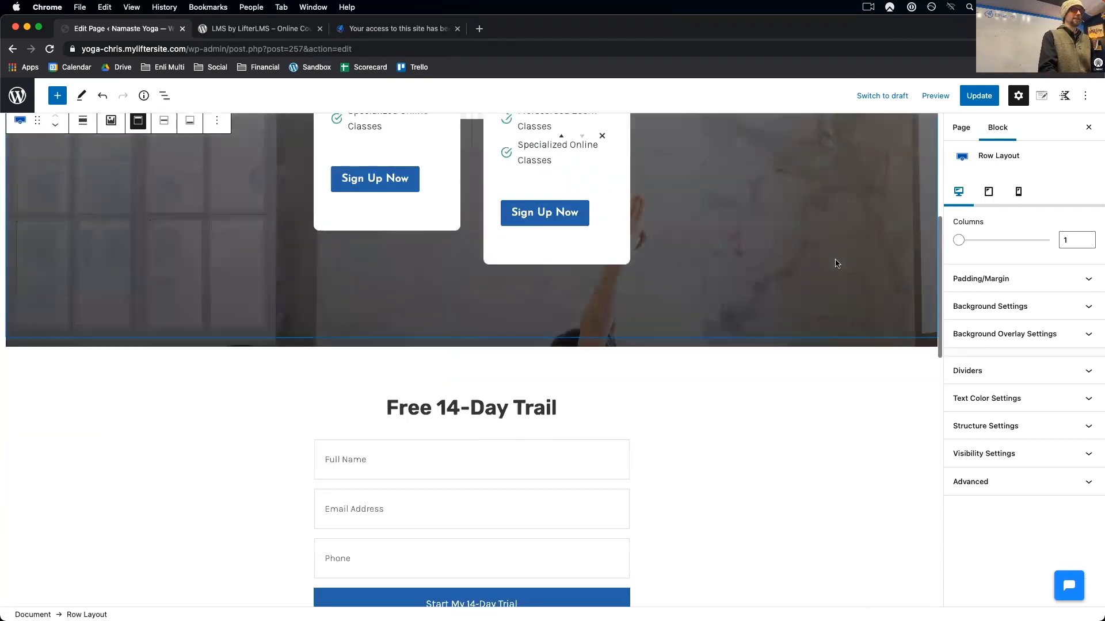
scroll(836, 261, "up", 12)
scroll(836, 261, "down", 9)
scroll(836, 260, "down", 2)
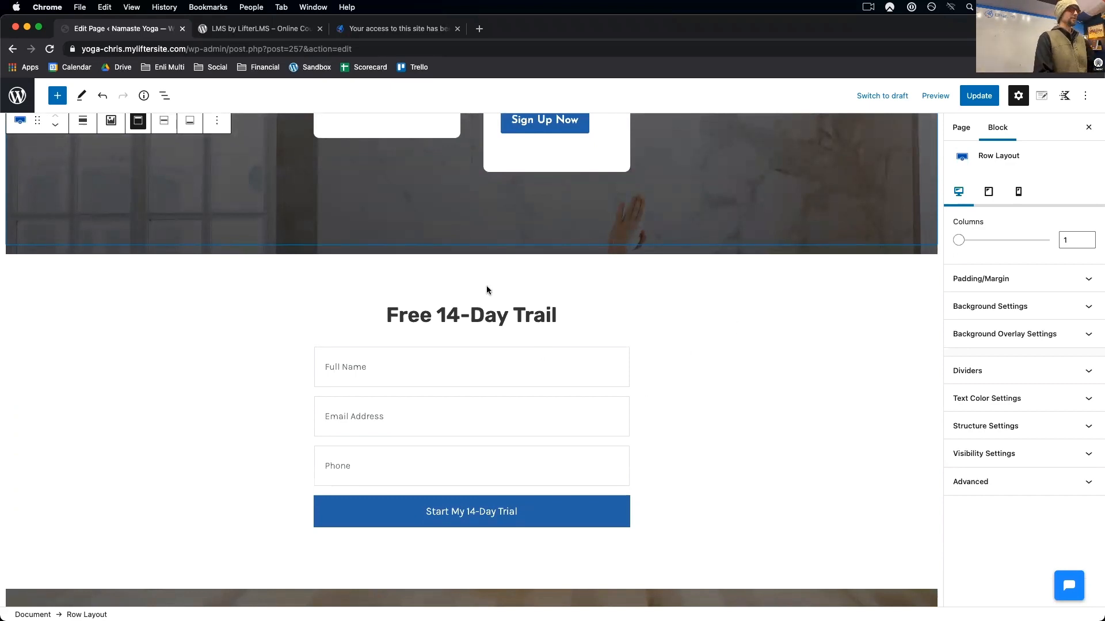
- Change the heading above the trial sign-up form to "Free 10-Minute Yoga Routine"
left_click(485, 311)
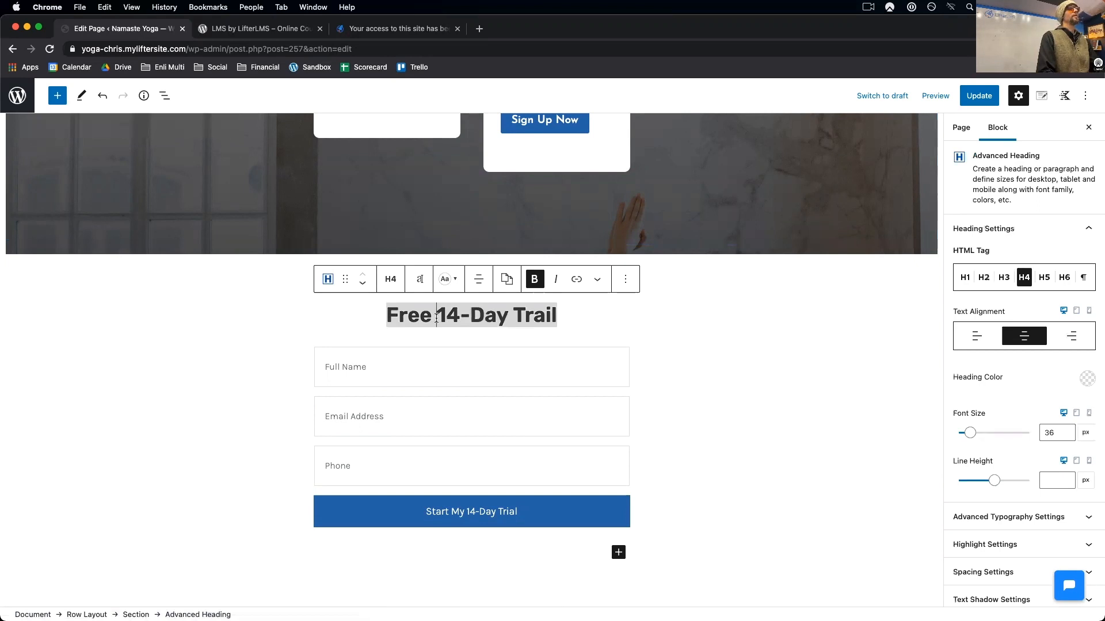
mouse_move(438, 315)
left_mouse_down()
mouse_move(589, 303)
mouse_move(466, 328)
mouse_move(474, 320)
left_mouse_up()
left_click(575, 321)
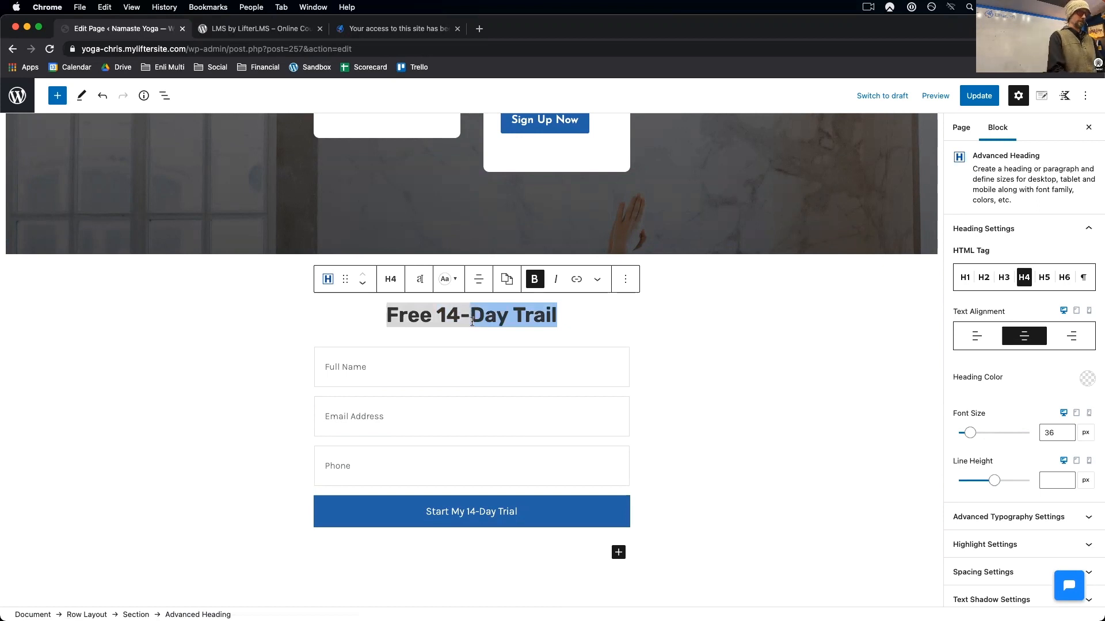
key("BackSpace")
key("BackSpace")
key("BackSpace")
key("BackSpace")
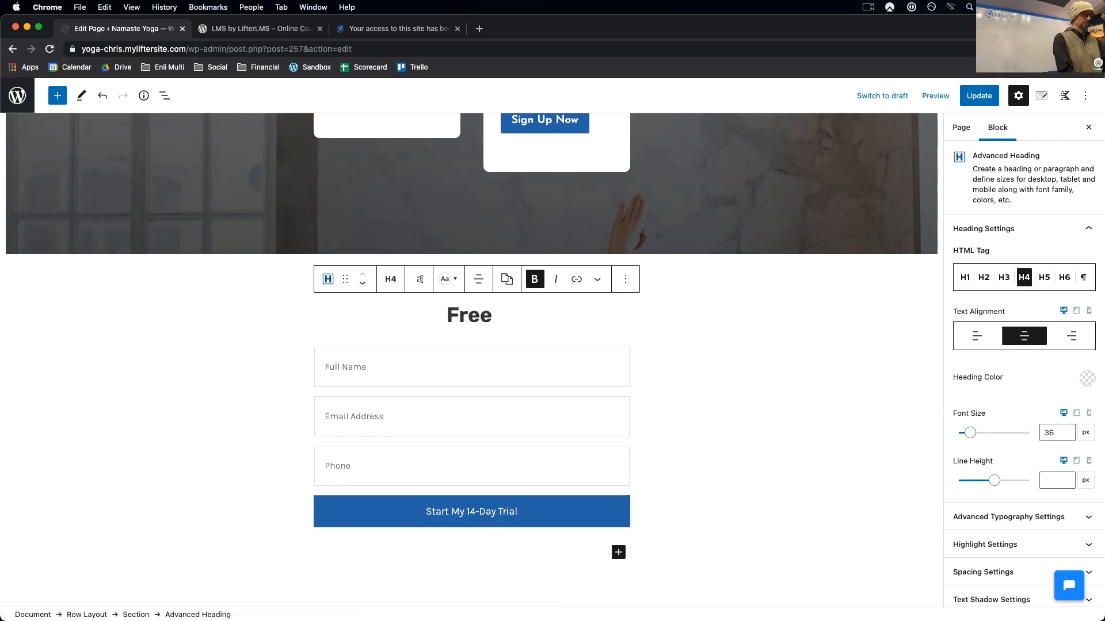
type("10-Minute")
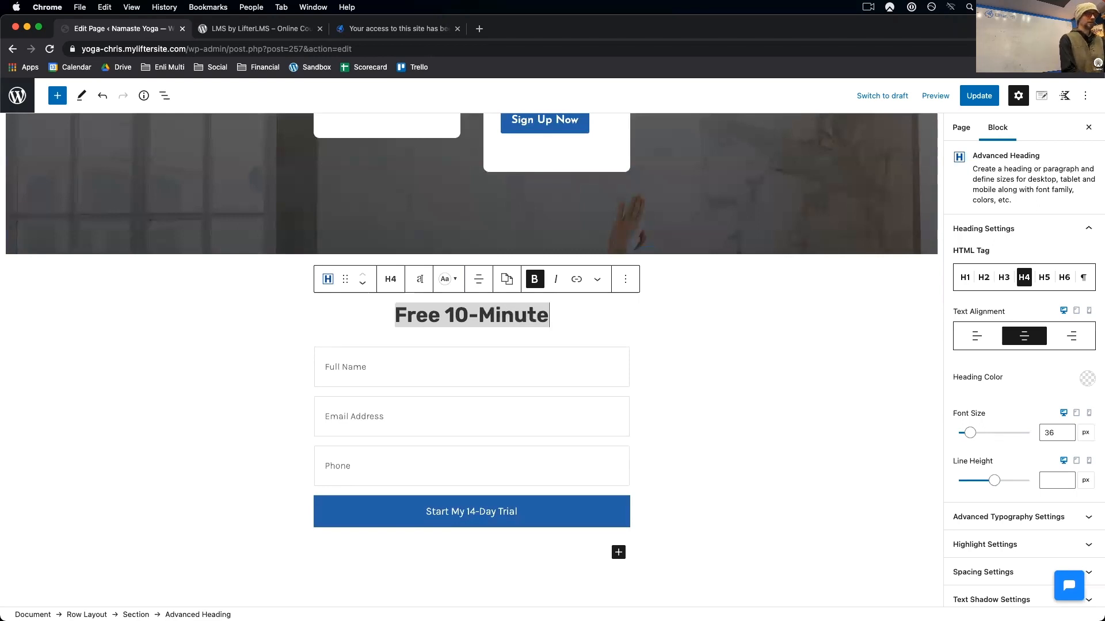
type(" Yo")
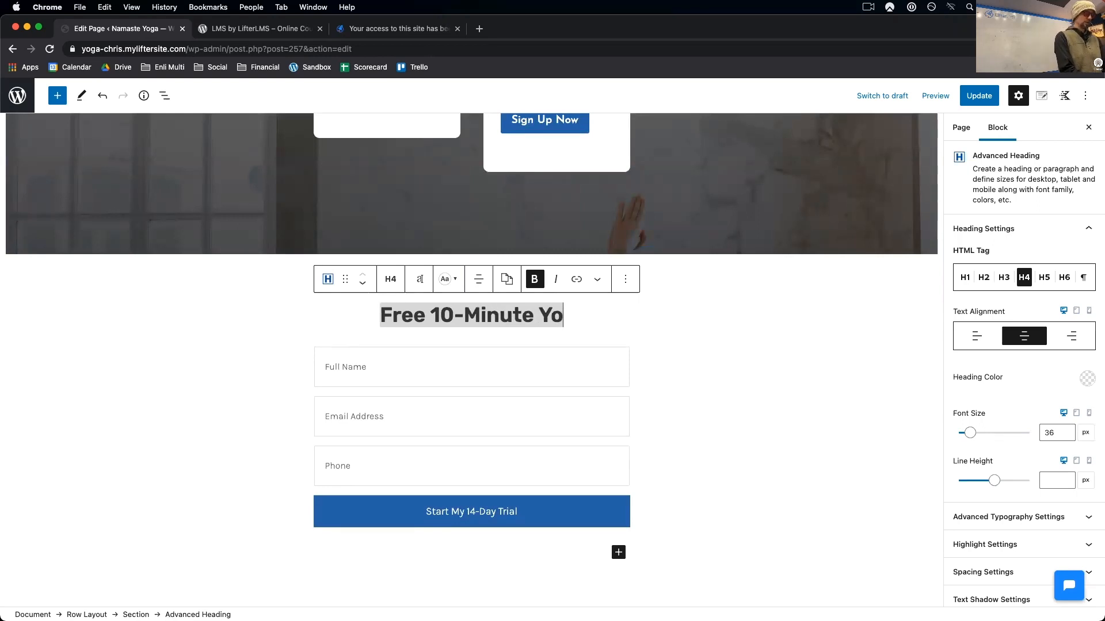
type("ga Routinw")
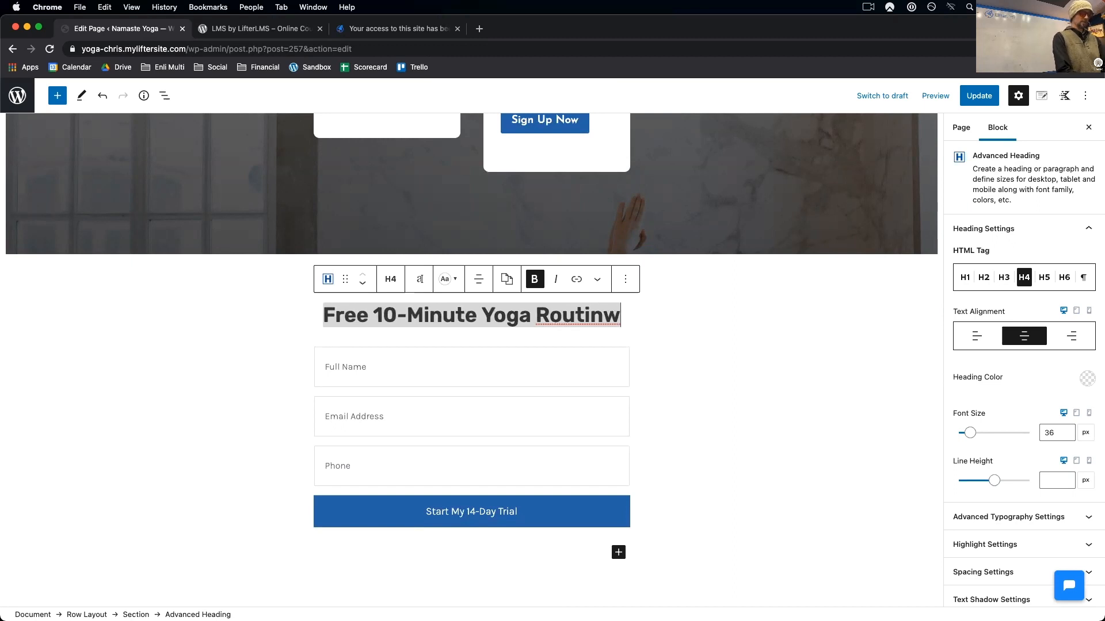
key("BackSpace")
type("e")
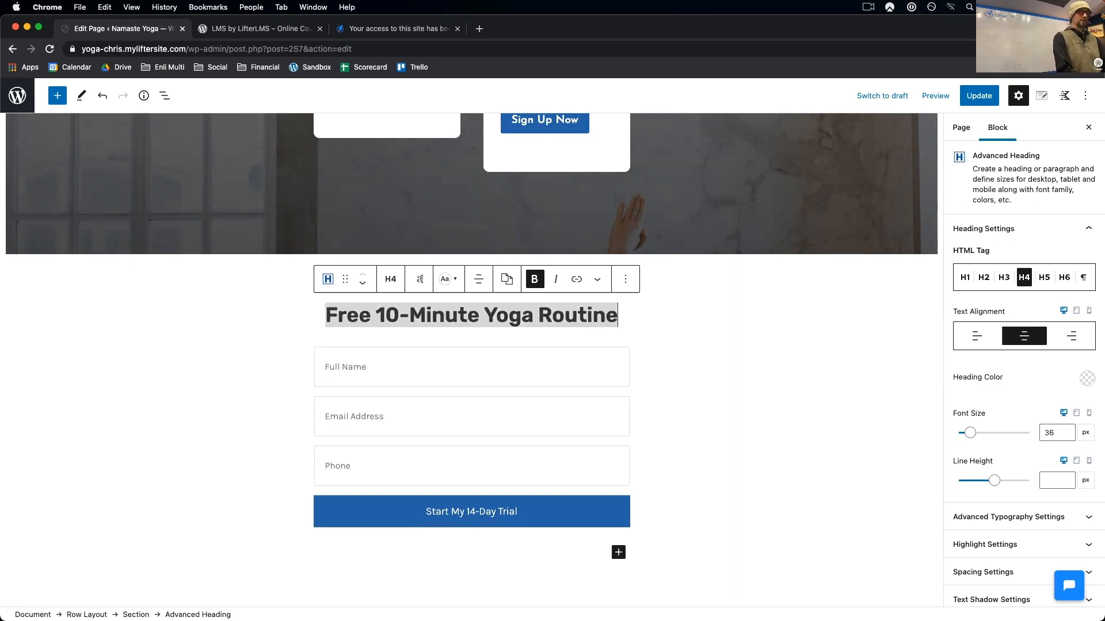
- Remove the whole sign-up form block below the "Free 10-Minute Yoga Routine" heading, including its name, email and phone fields
left_click(447, 421)
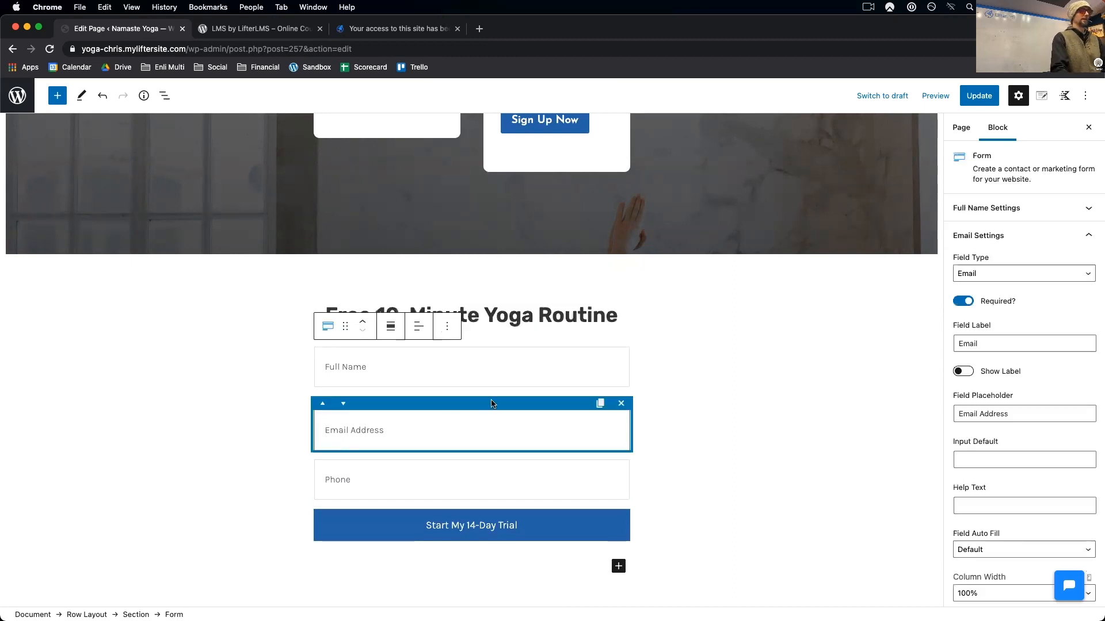
left_click(576, 363)
left_click(621, 353)
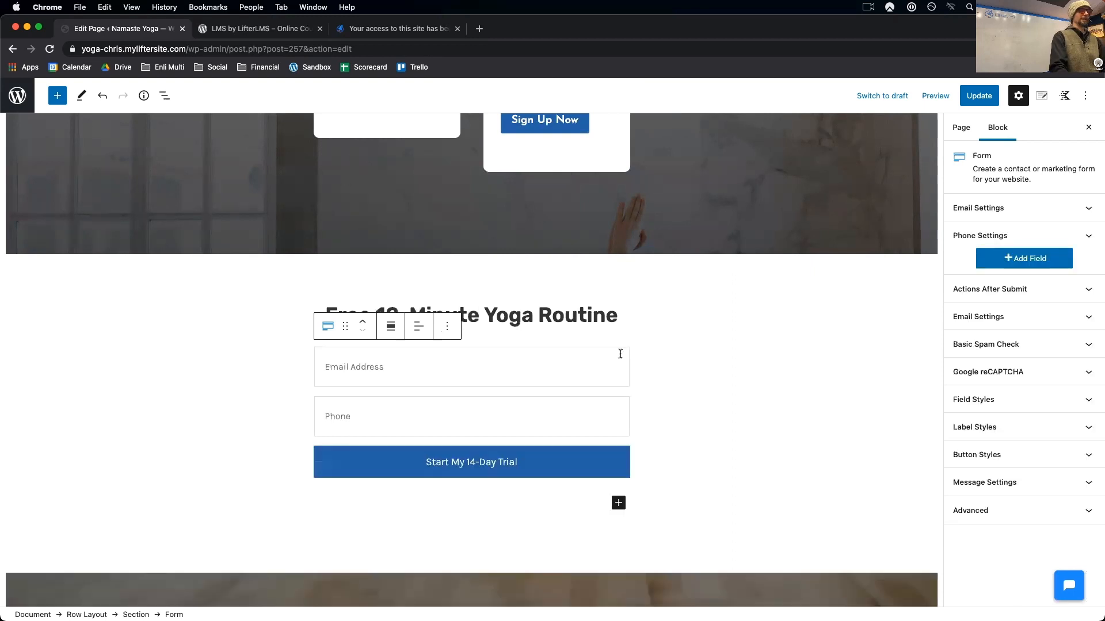
left_click(615, 364)
left_click(621, 355)
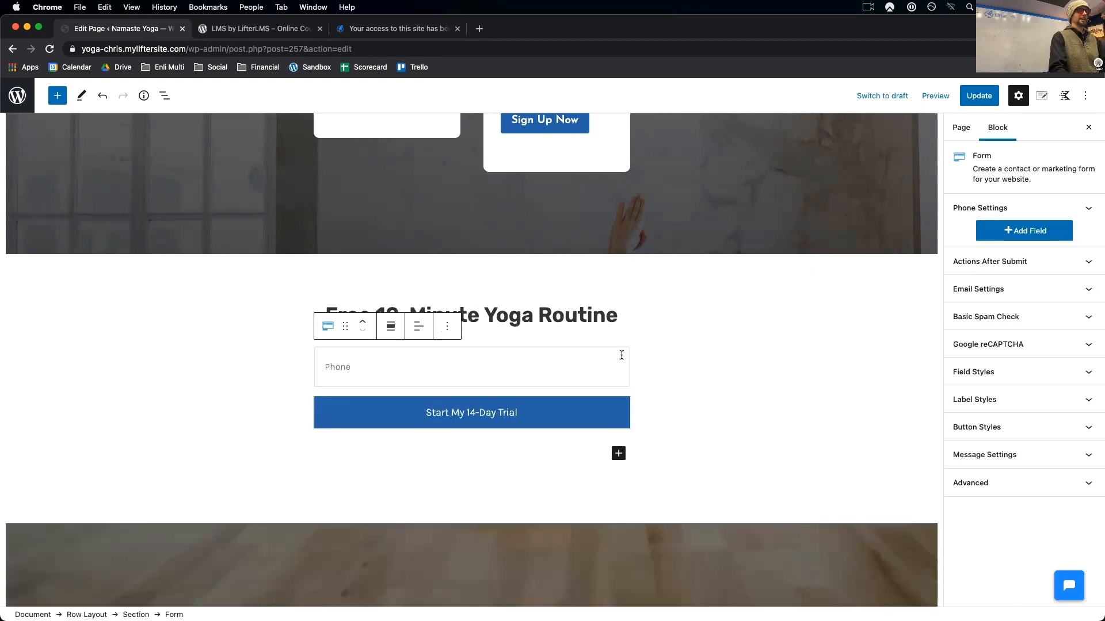
left_click(615, 364)
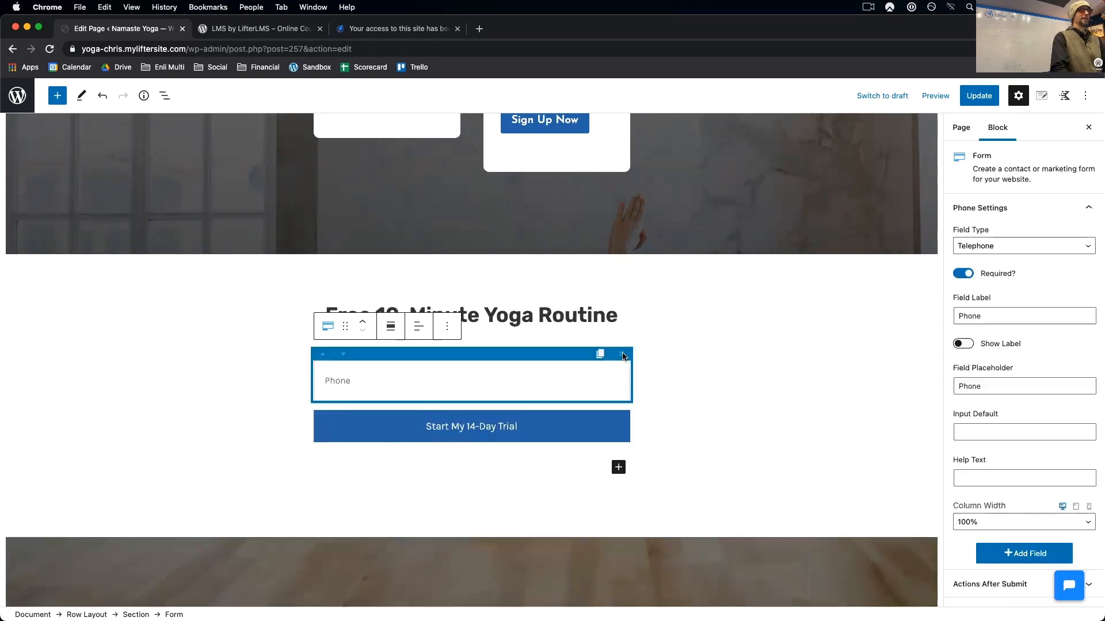
left_click(447, 326)
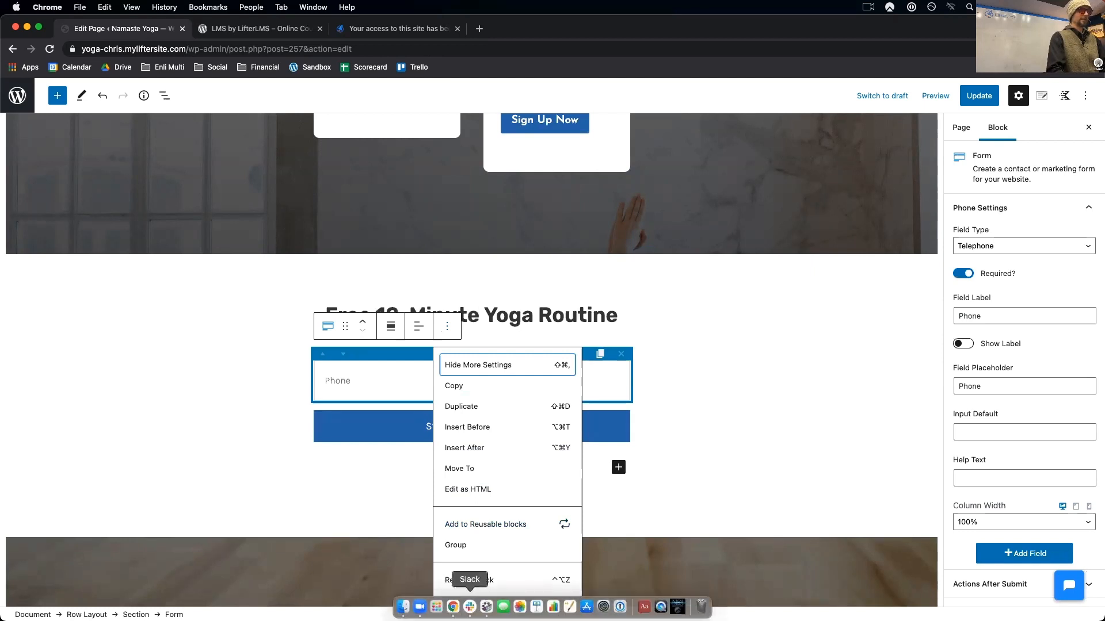
left_click(458, 579)
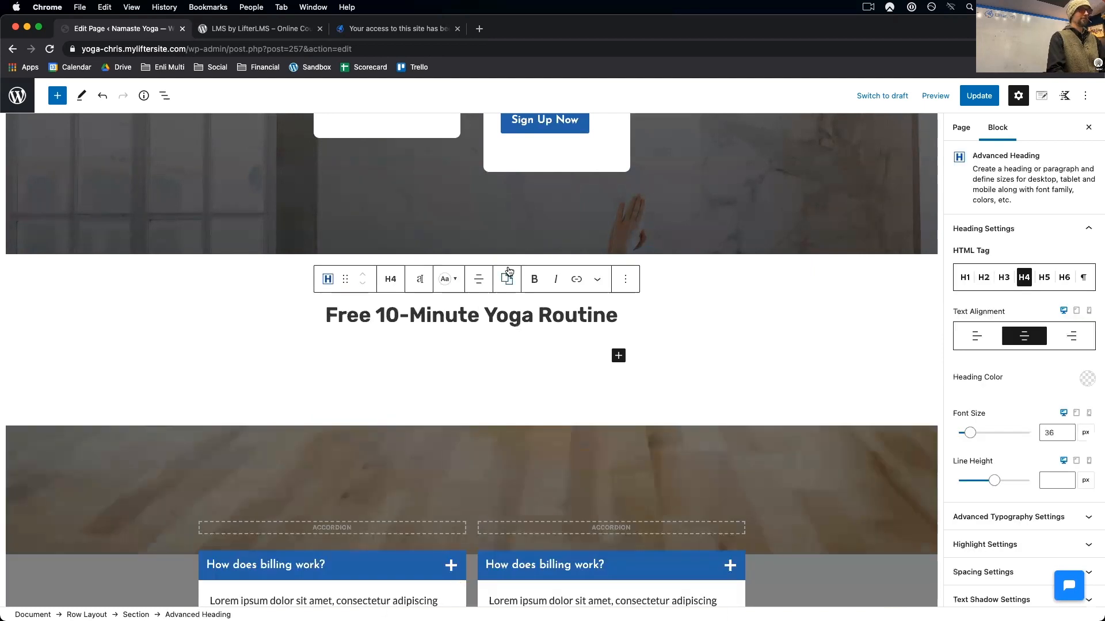
- Add a Buttons block below the "Free 10-Minute Yoga Routine" heading with a button labelled "Free Instant Access"
left_click(619, 355)
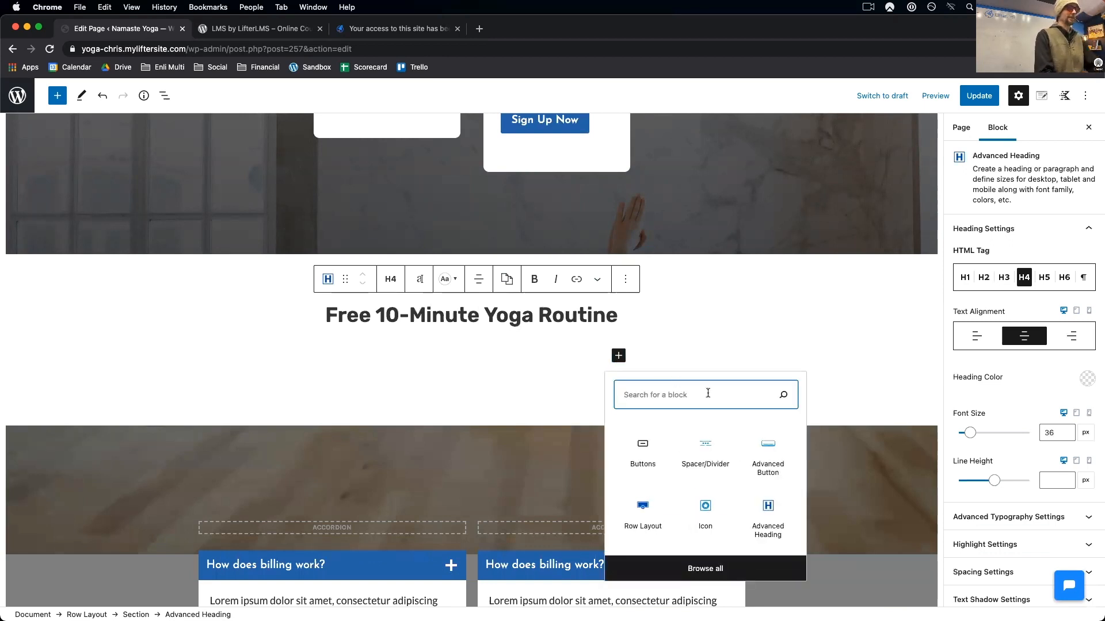
left_click(643, 445)
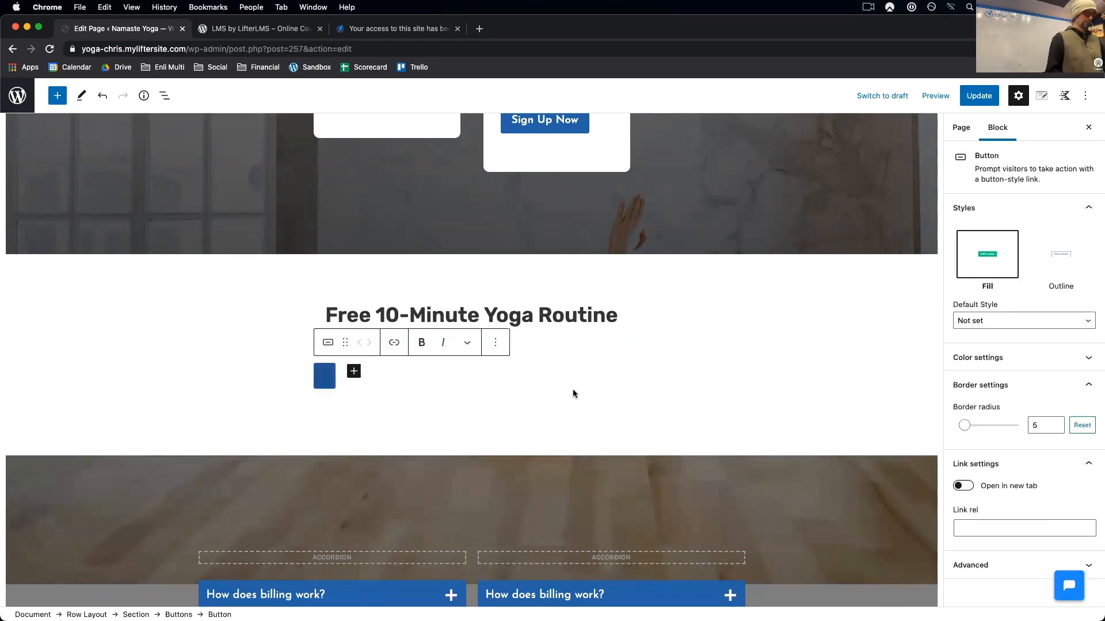
scroll(573, 394, "down", 1)
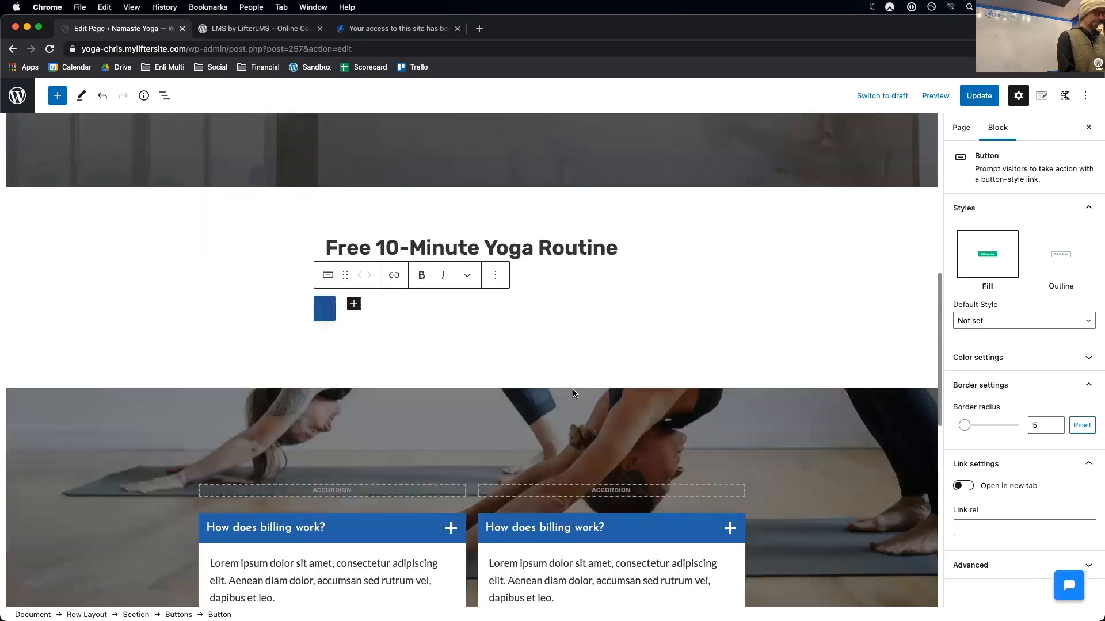
type("Free")
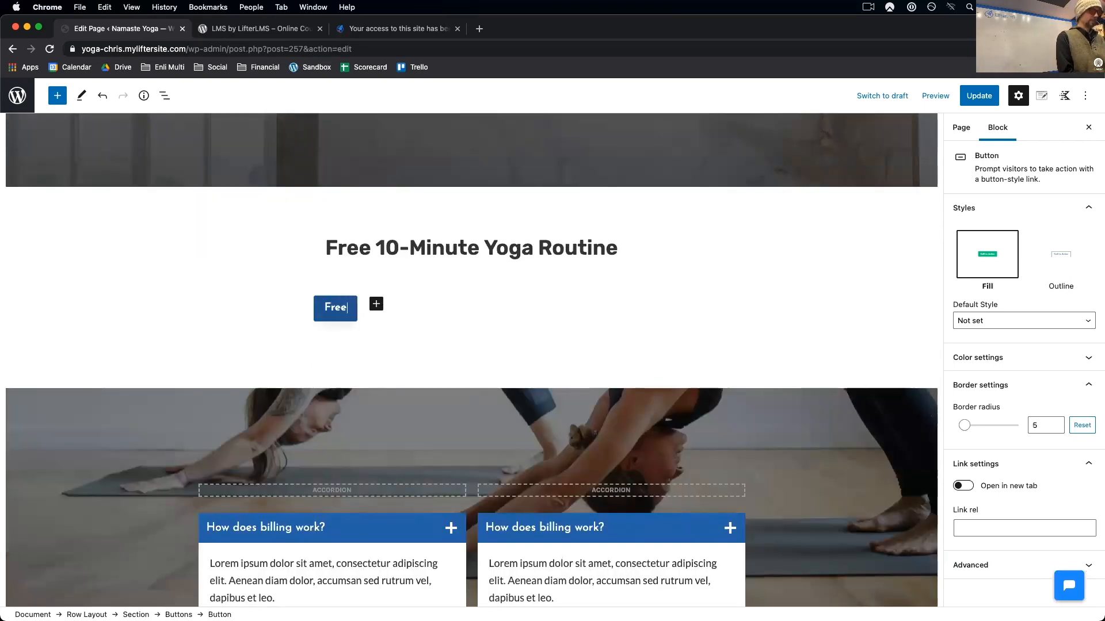
type(" Instant Access")
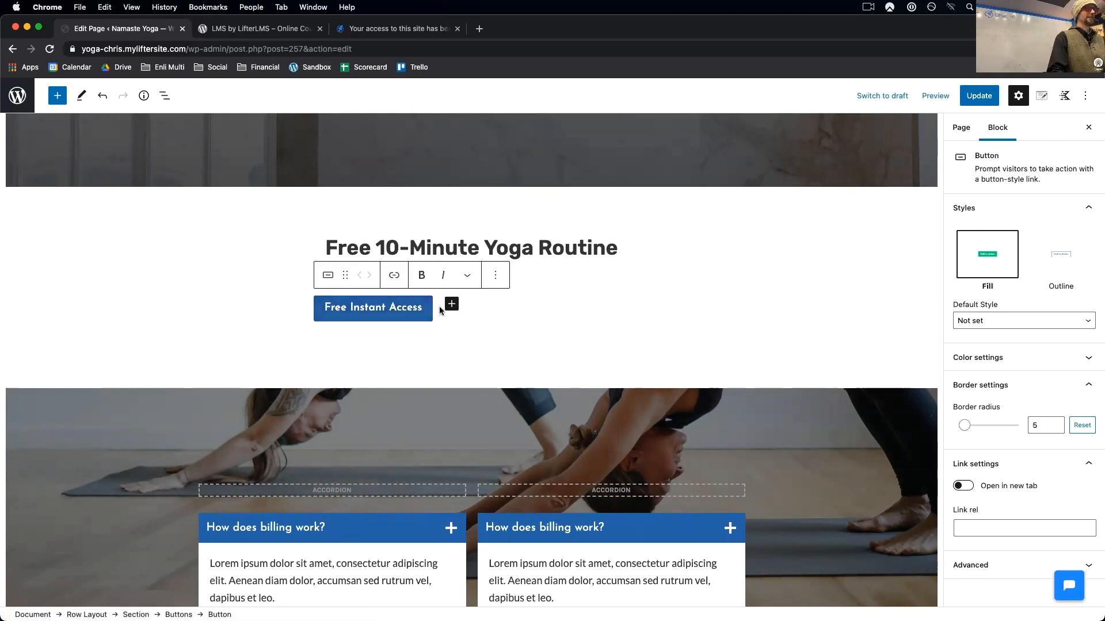
- Align the "Free Instant Access" button to the center of its section
left_click(478, 307)
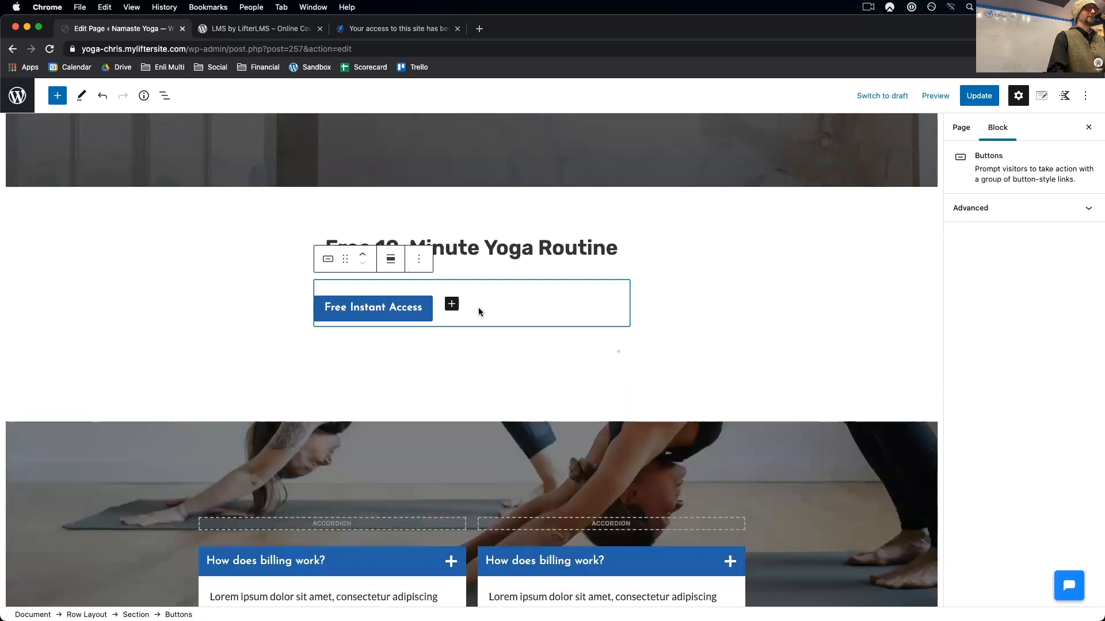
left_click(391, 258)
left_click(422, 318)
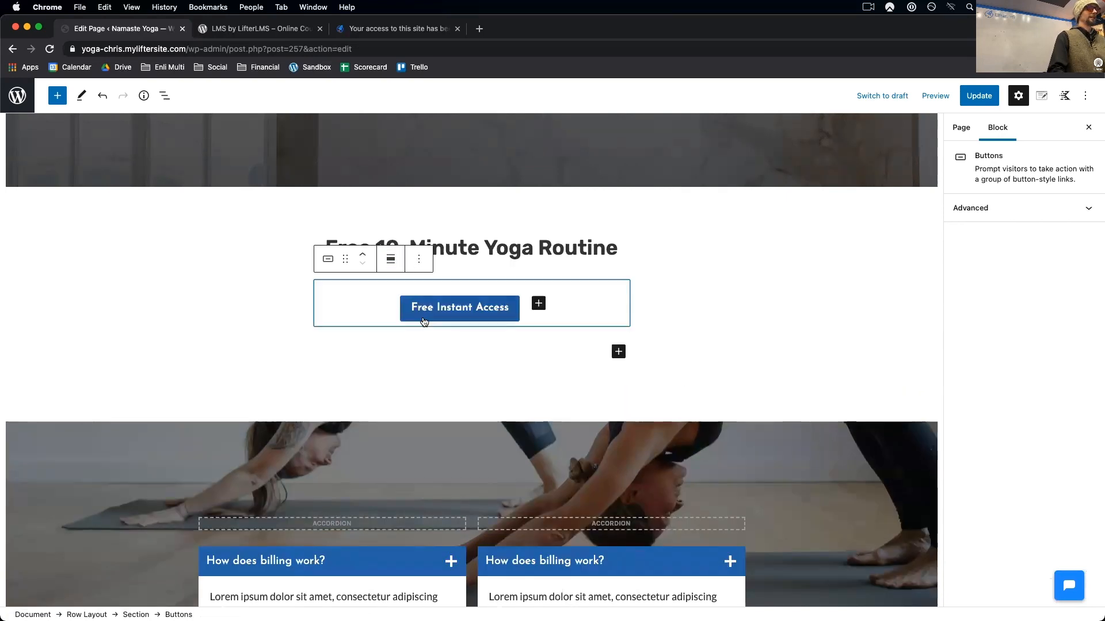
left_click(861, 254)
- Align the "Sign Up Now" button in the Online Only Classes plan to the center
scroll(861, 256, "up", 3)
scroll(861, 259, "up", 3)
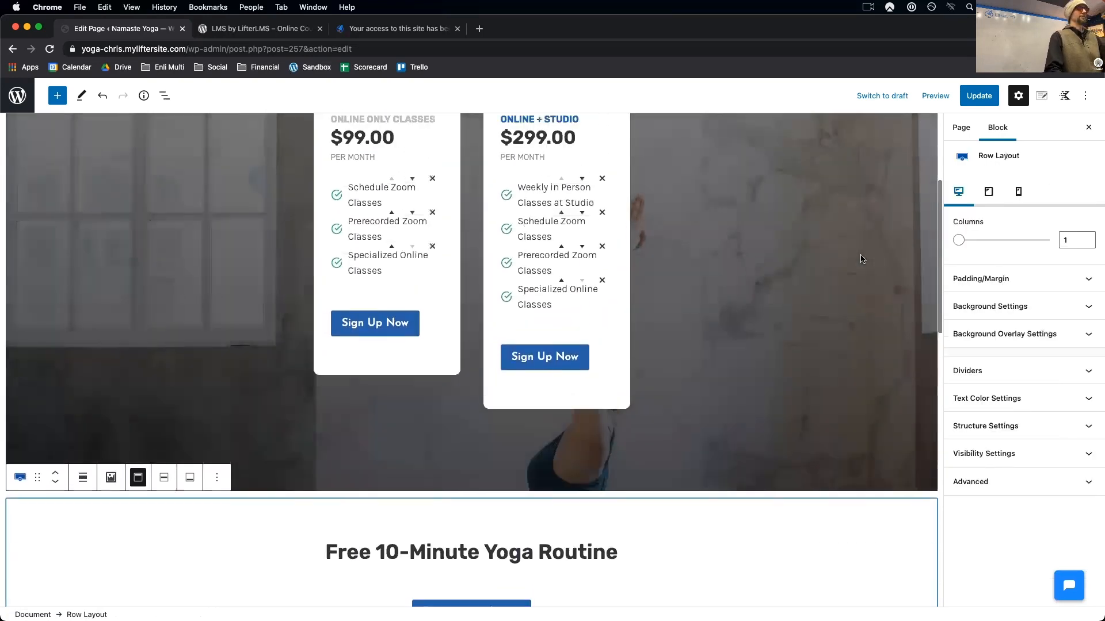
left_click(442, 347)
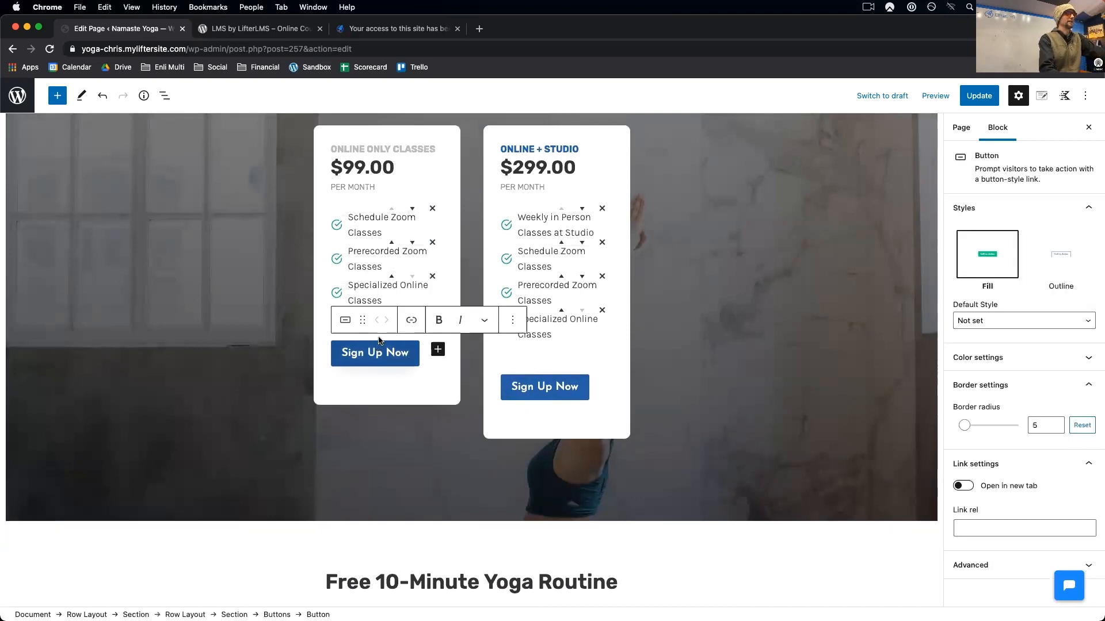
left_click(425, 356)
left_click(408, 303)
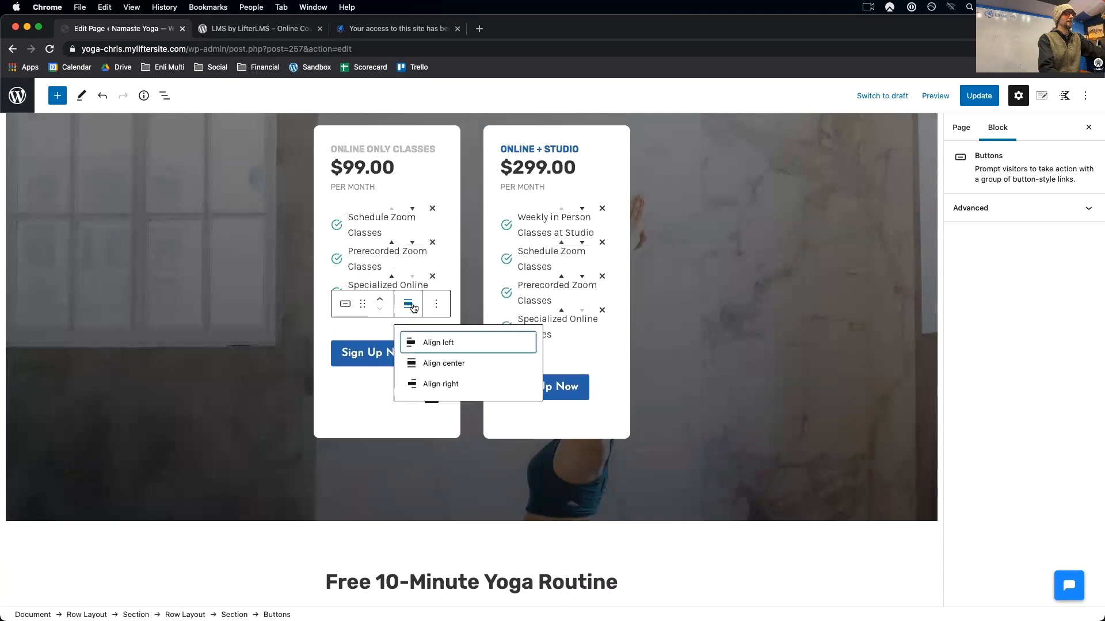
left_click(444, 364)
- Align the "Sign Up Now" button in the Online + Studio plan to the center
left_click(553, 387)
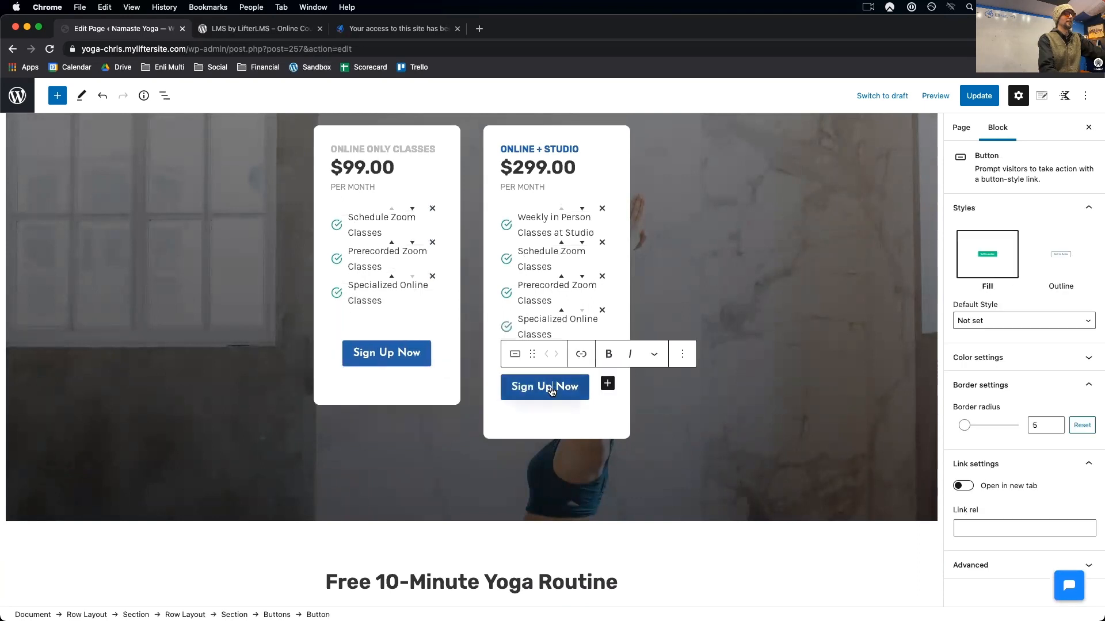
left_click(593, 389)
left_click(577, 338)
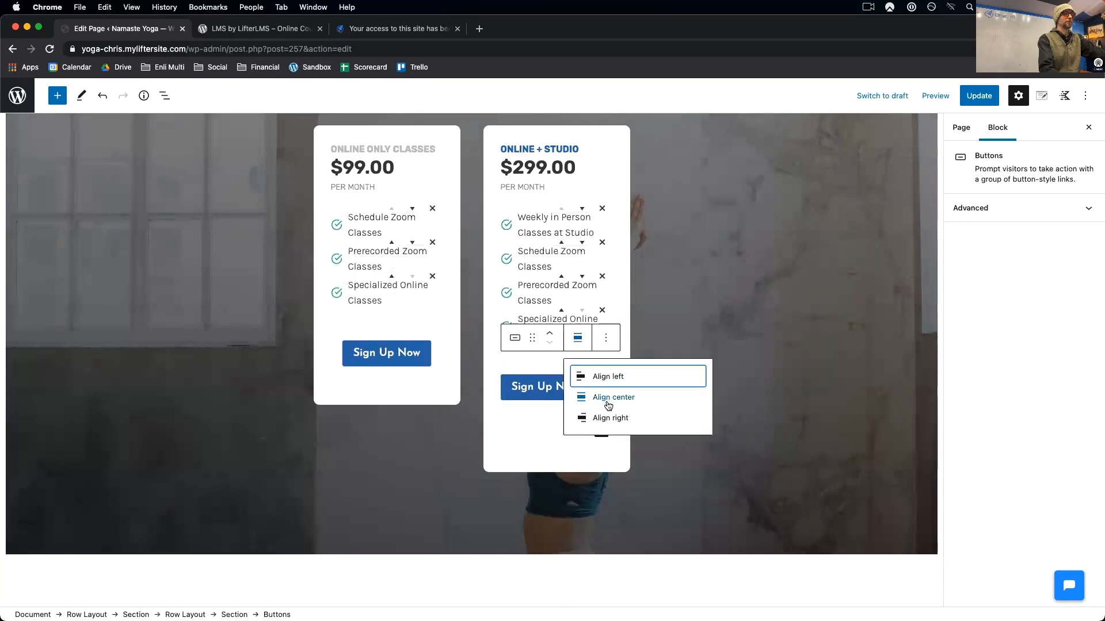
left_click(646, 397)
left_click(578, 338)
left_click(599, 398)
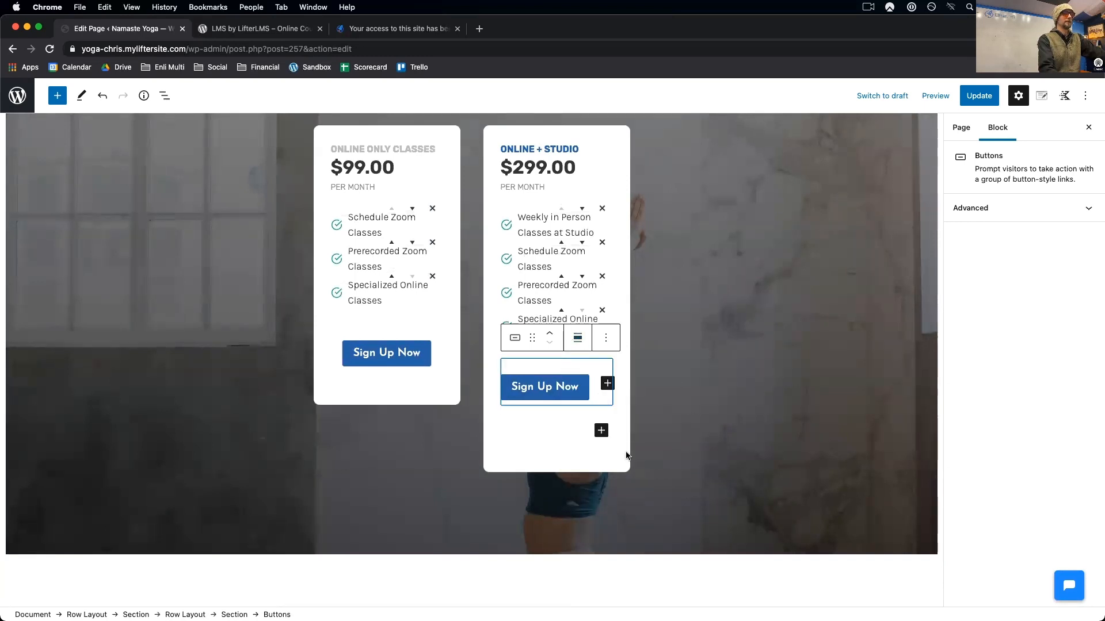
left_click(612, 464)
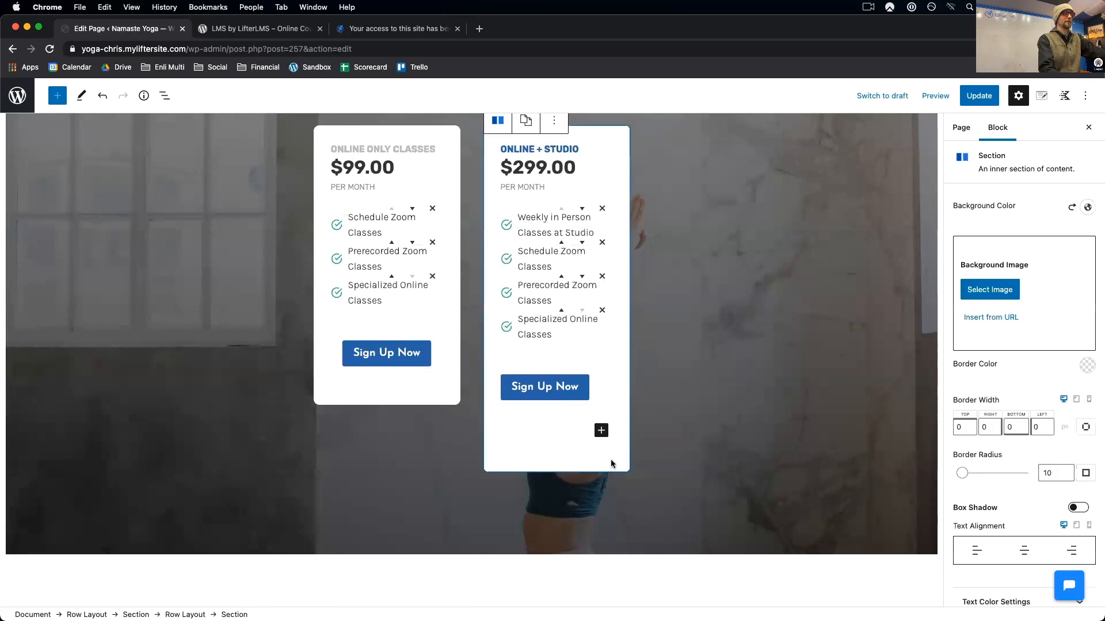
left_click(537, 421)
left_click(578, 369)
left_click(575, 338)
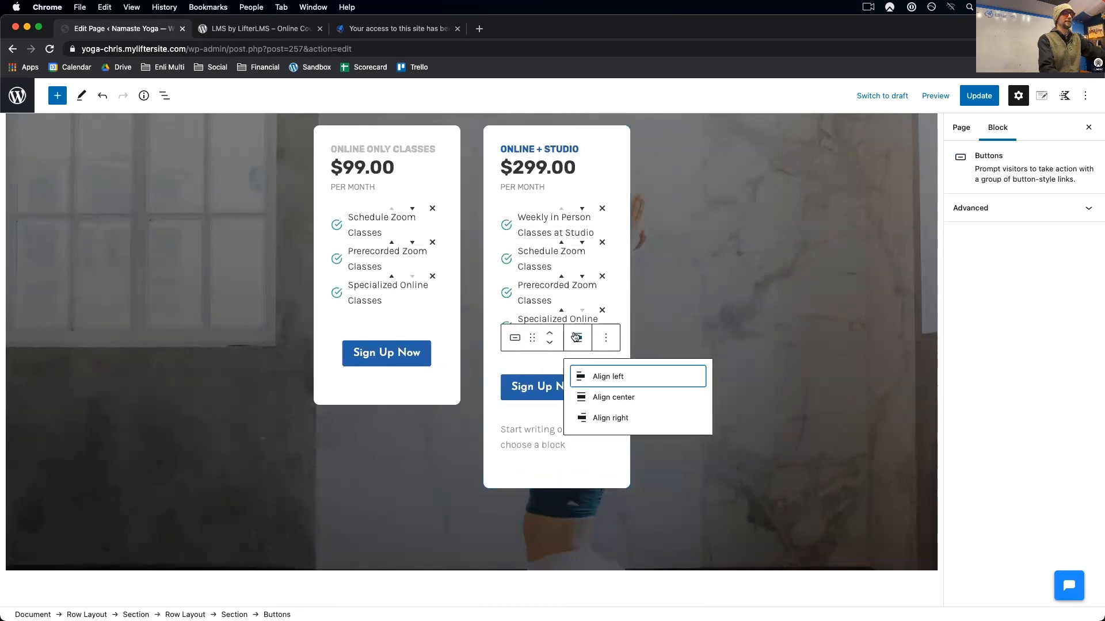
left_click(601, 397)
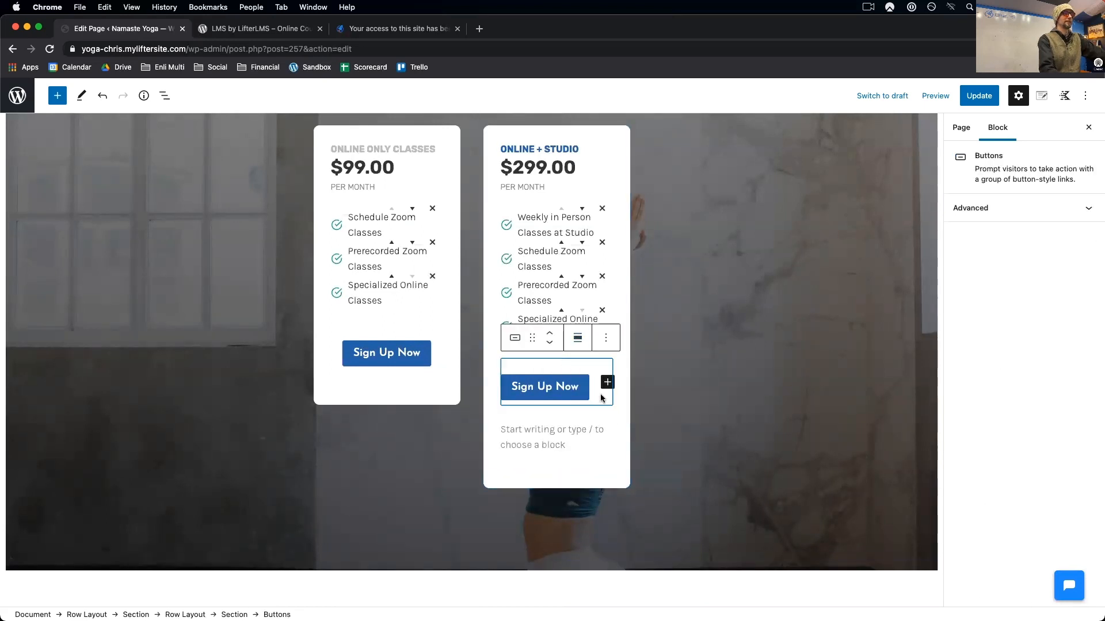
- Remove the empty paragraph block below the "Sign Up Now" button in the Online + Studio plan
left_click(584, 451)
left_click(793, 397)
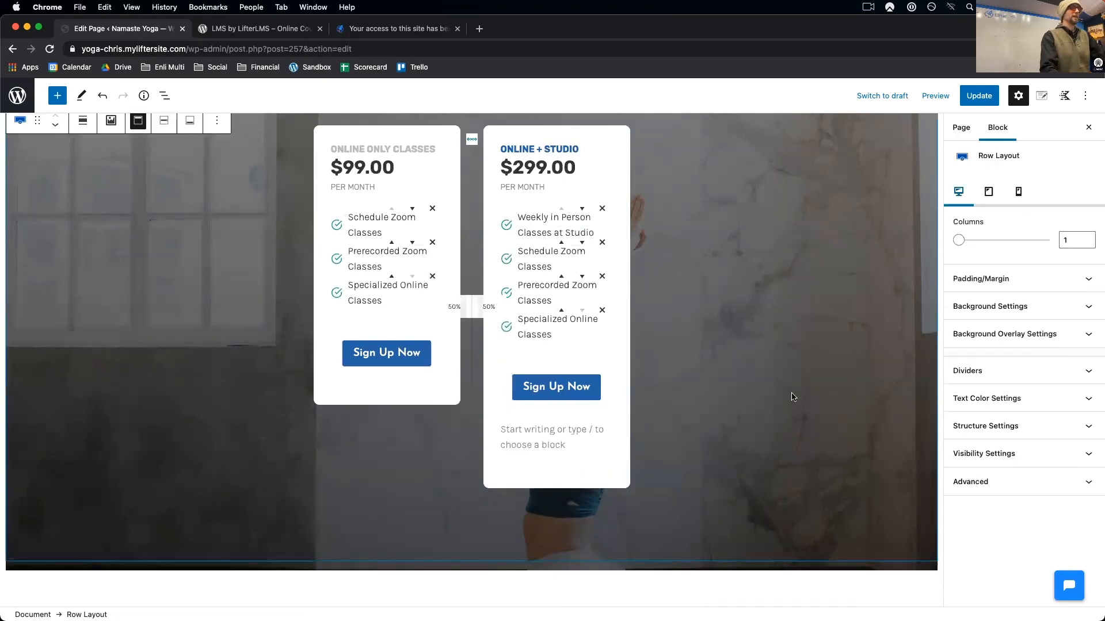
left_click(530, 444)
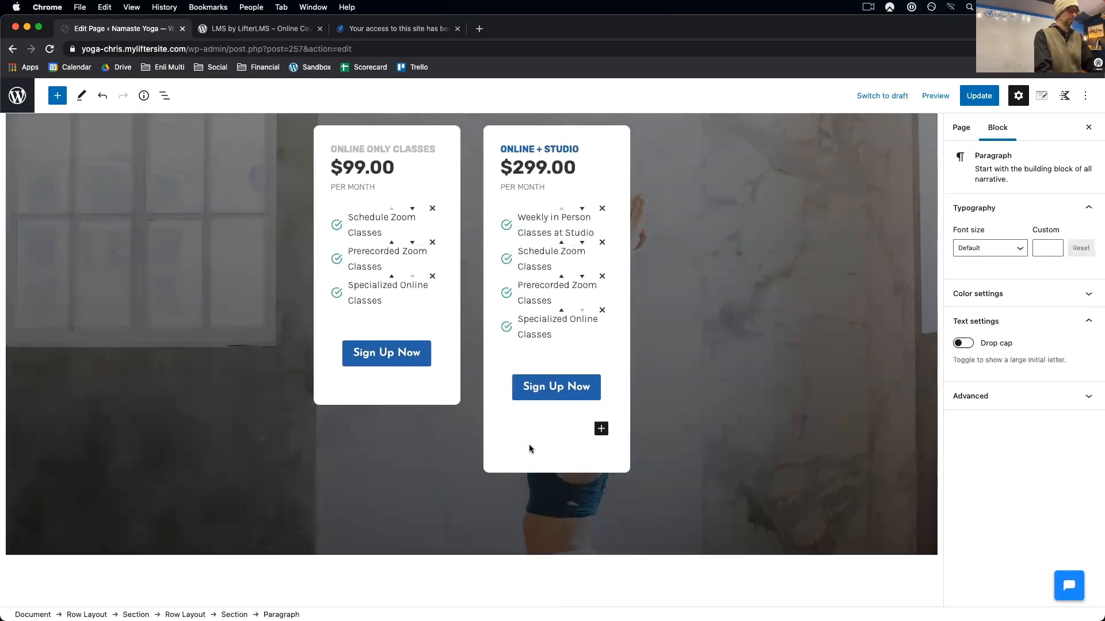
left_click(699, 401)
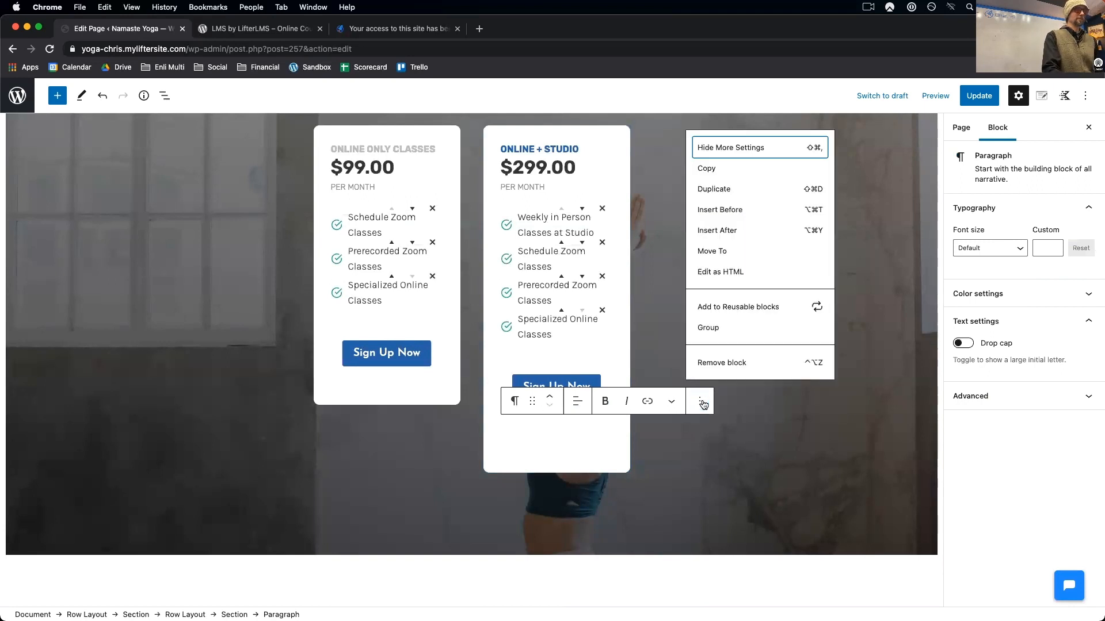
left_click(716, 362)
left_click(758, 397)
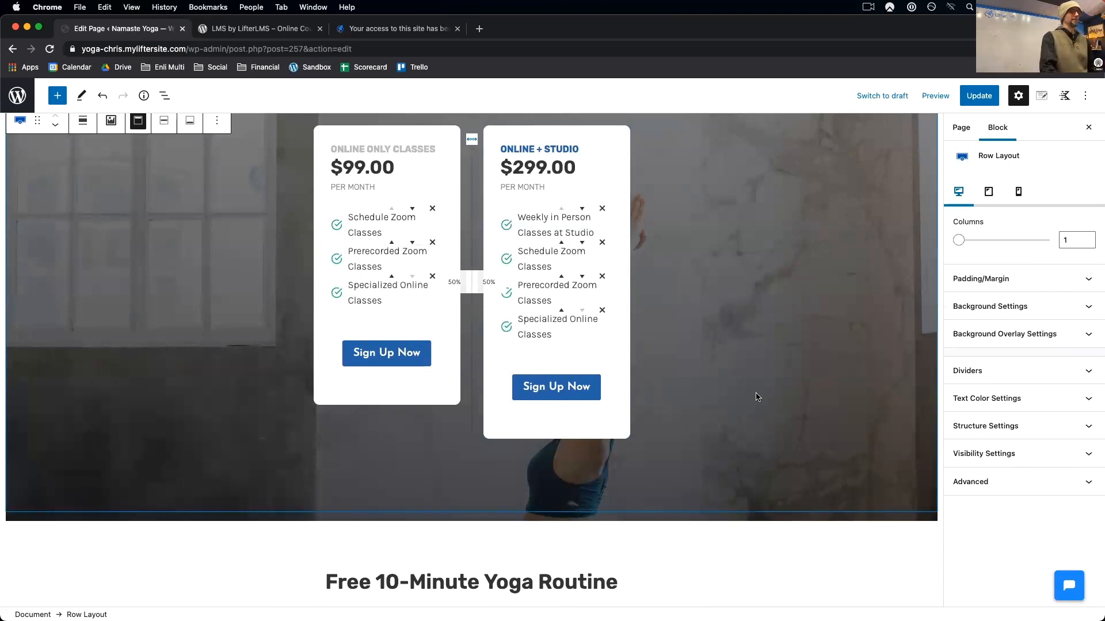
scroll(757, 397, "up", 3)
scroll(758, 395, "down", 6)
scroll(756, 389, "up", 6)
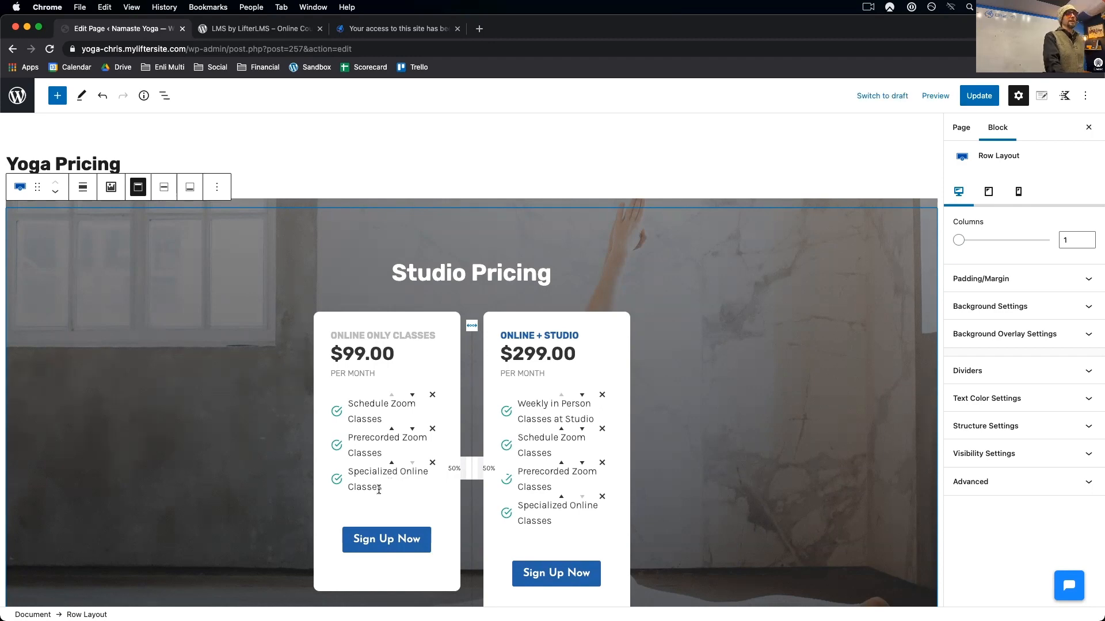
left_click_drag(379, 490, 358, 488)
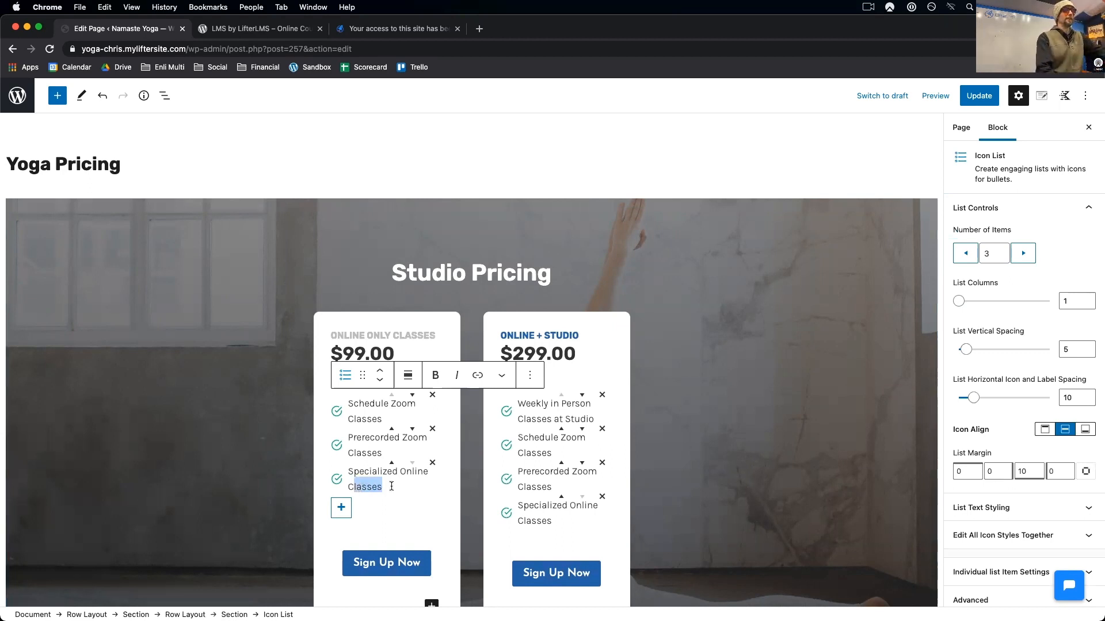
- Append the word "Class" to the "Free 10-Minute Yoga Routine" heading on the Yoga Pricing page
scroll(743, 494, "down", 2)
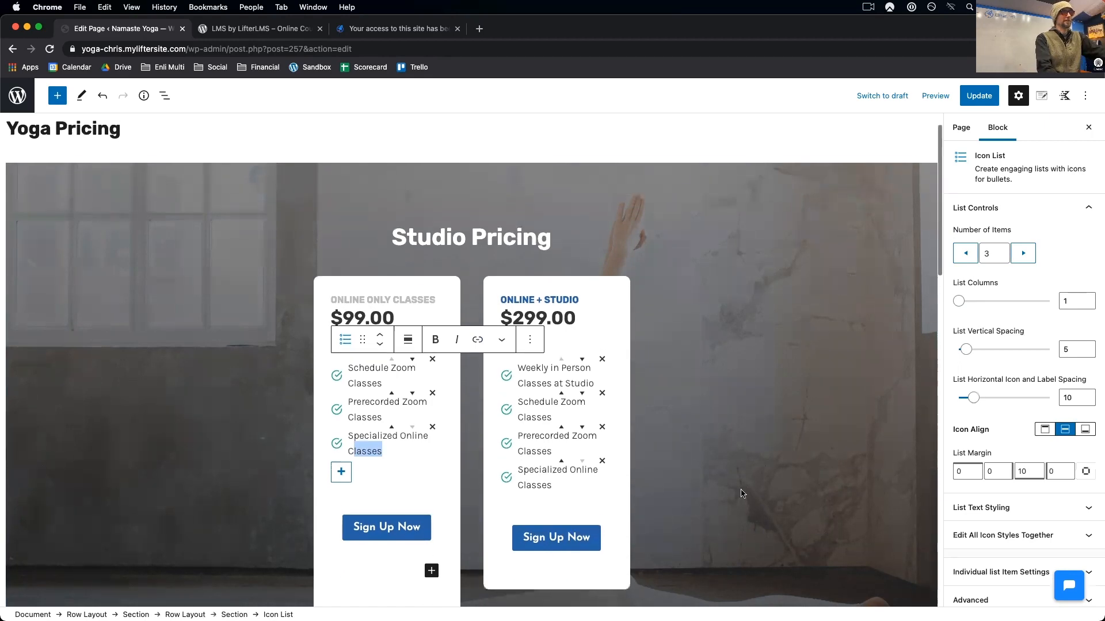
scroll(854, 385, "down", 3)
scroll(854, 384, "down", 9)
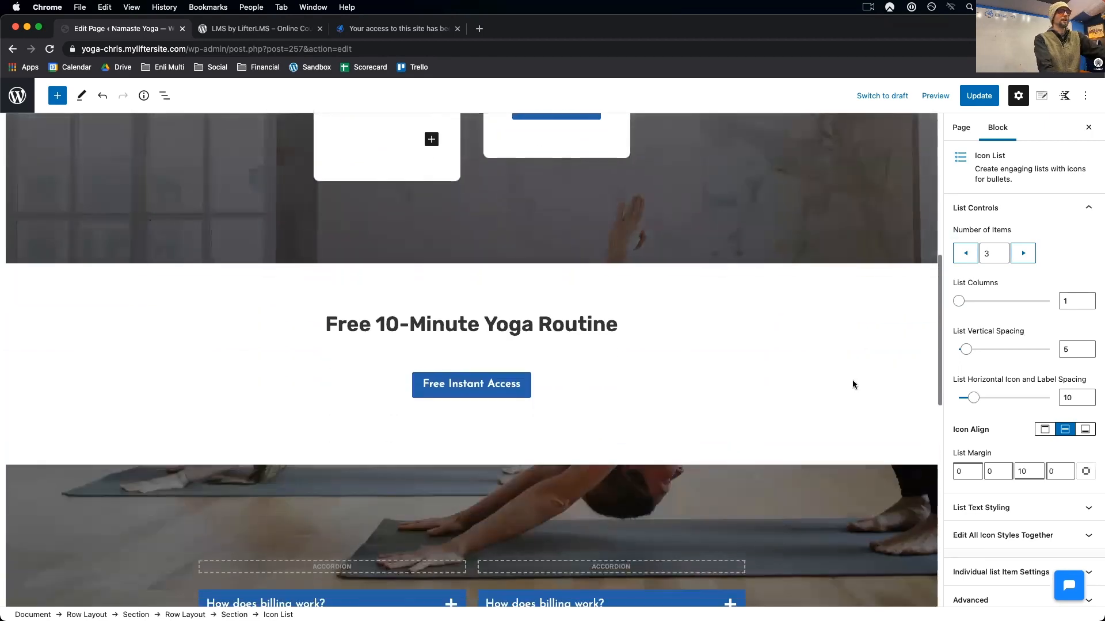
scroll(550, 340, "up", 2)
left_click(596, 392)
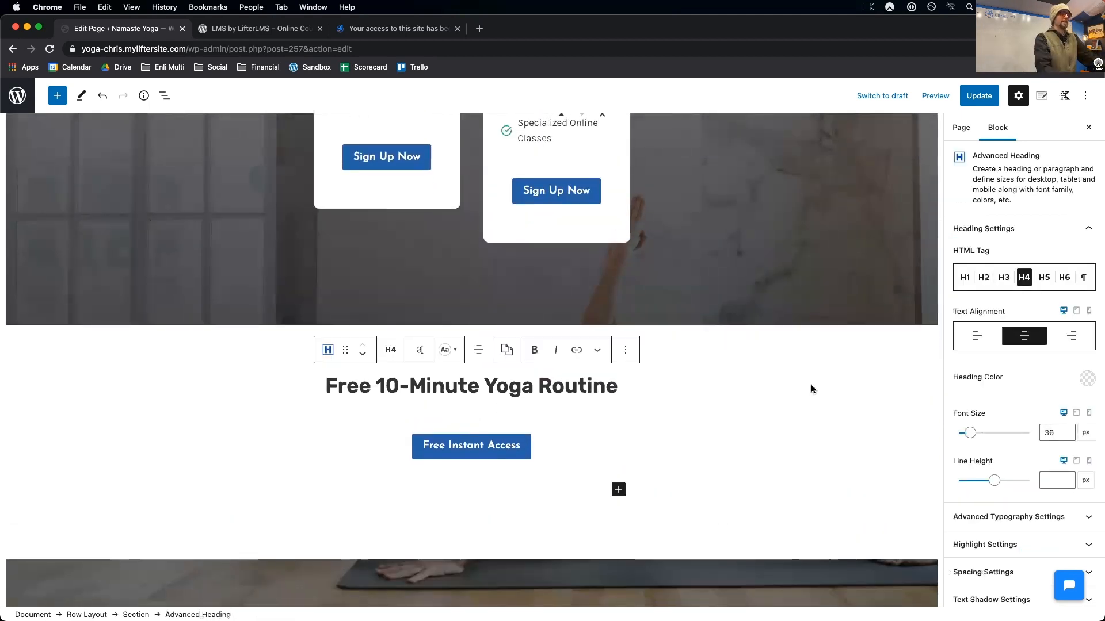
type("C")
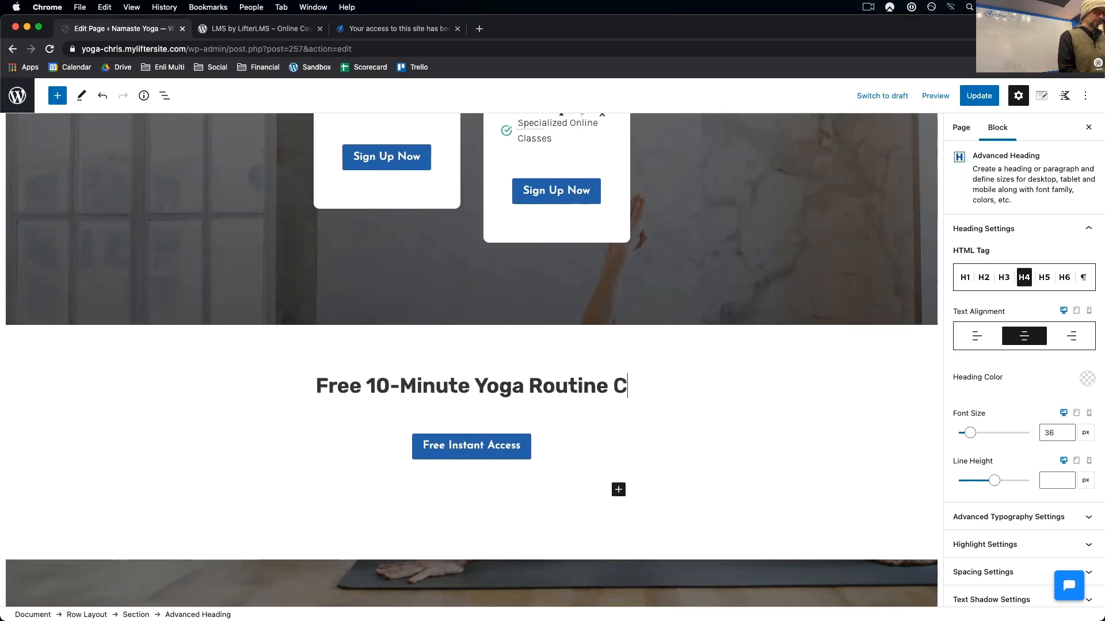
type("lass")
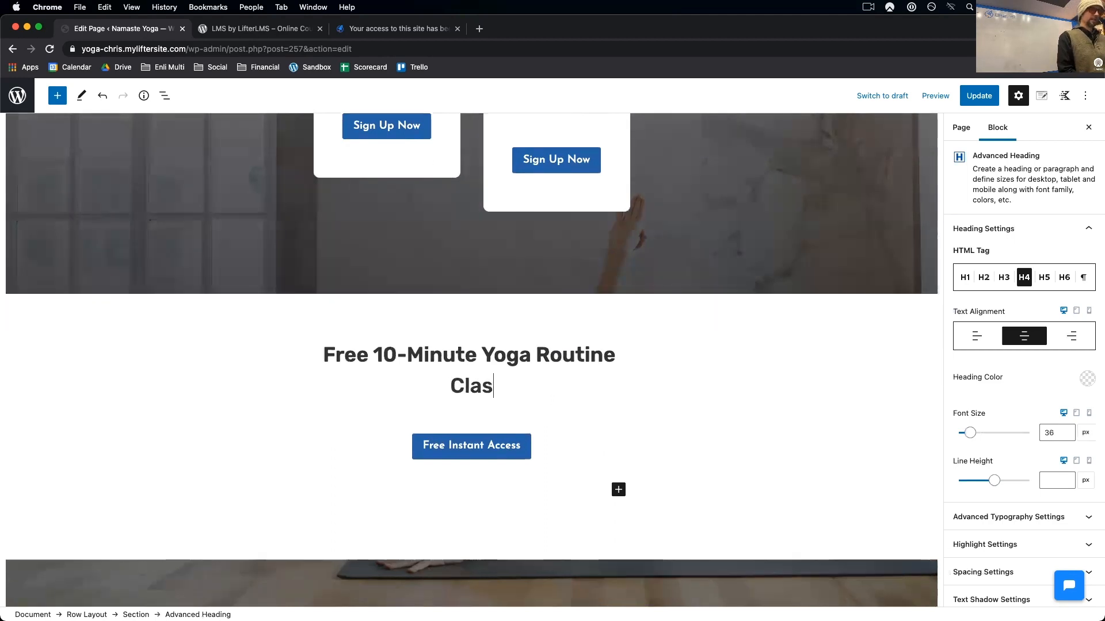
left_click(913, 339)
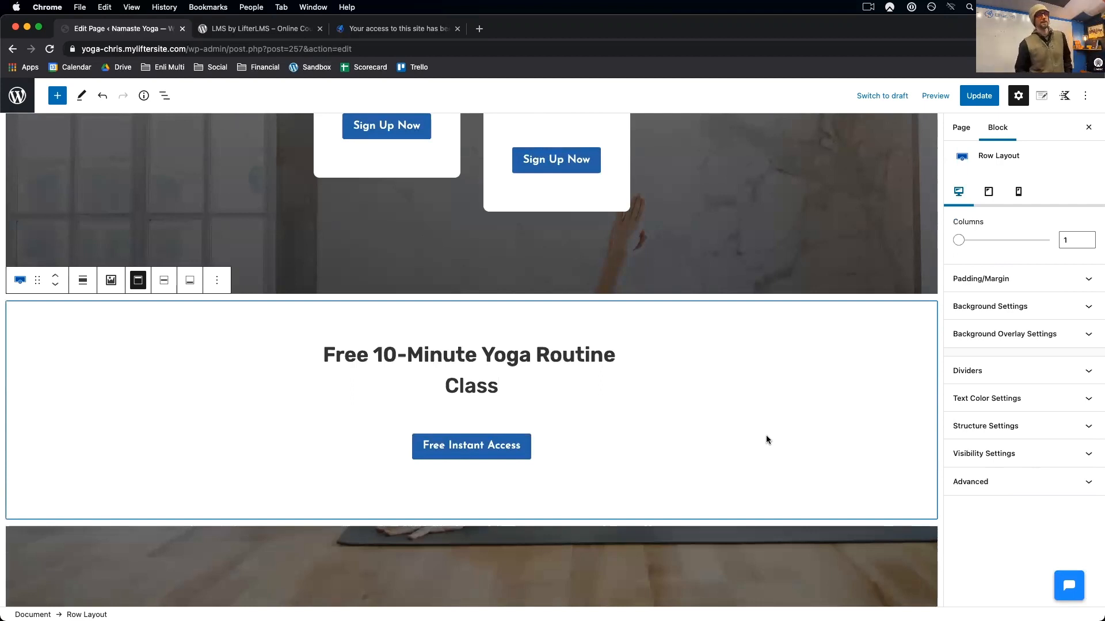
- Save the updated Yoga Pricing page and review its published version from the plans down to the FAQ section
left_click(979, 95)
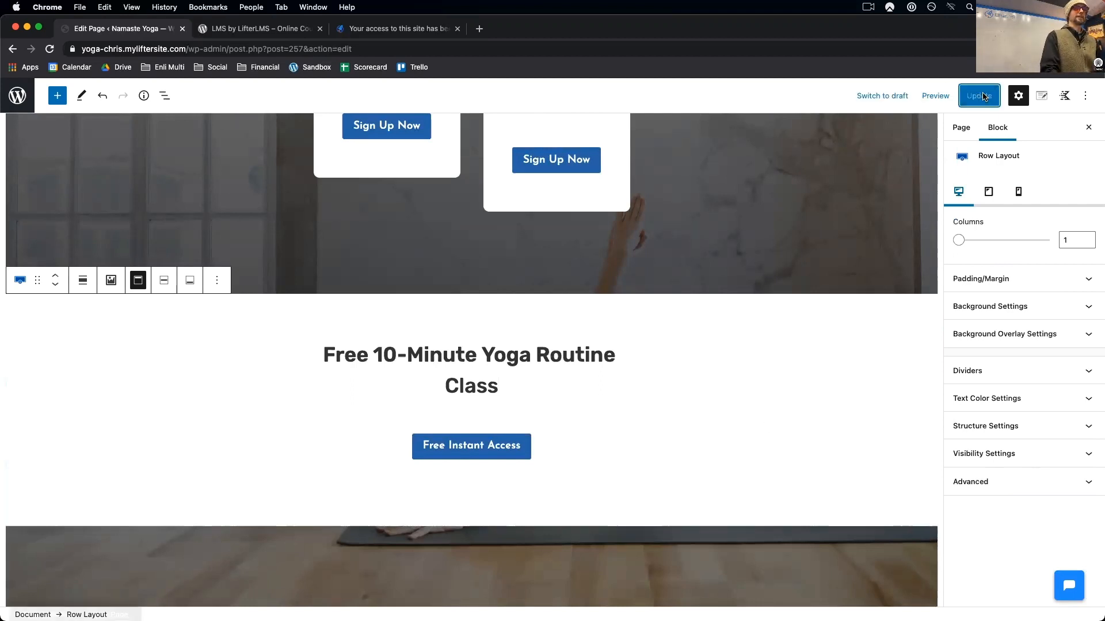
left_click(113, 585)
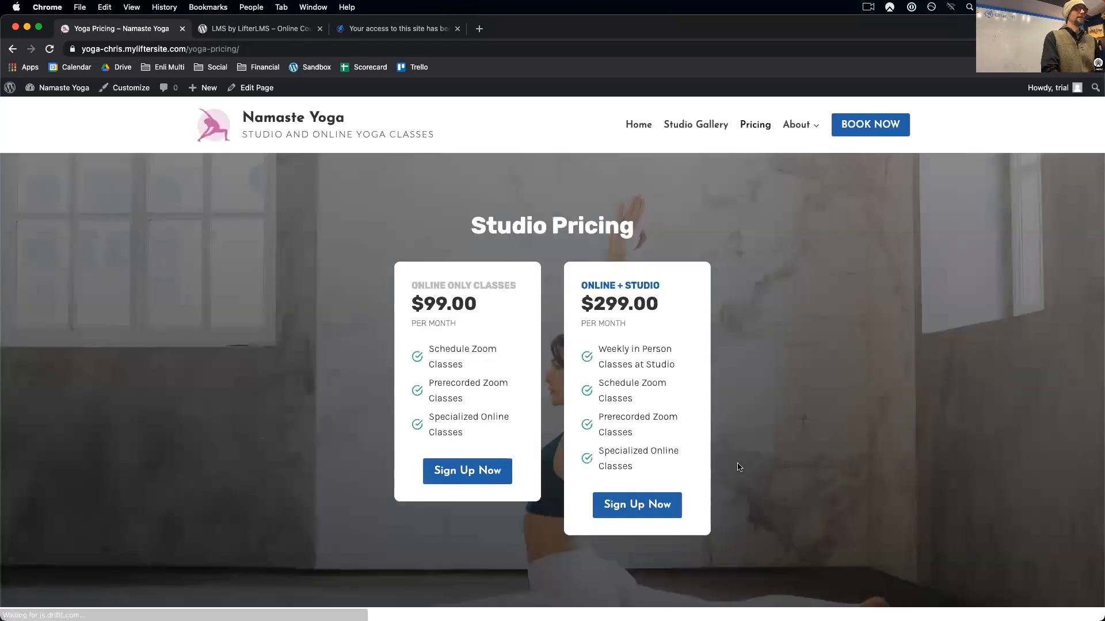
scroll(738, 467, "down", 10)
scroll(738, 467, "up", 15)
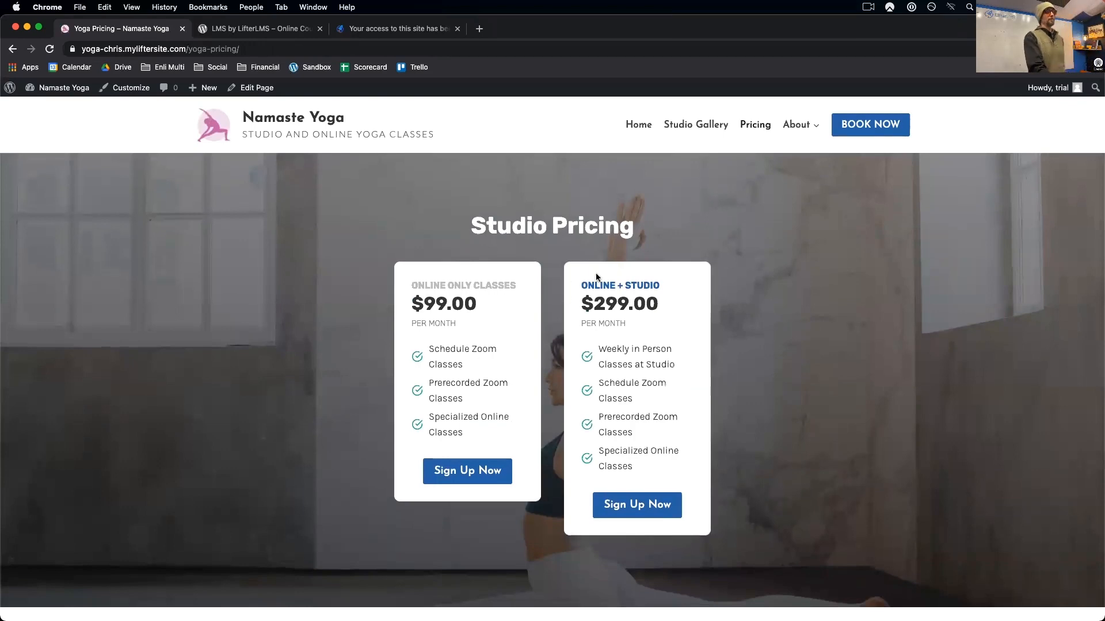
scroll(592, 370, "down", 5)
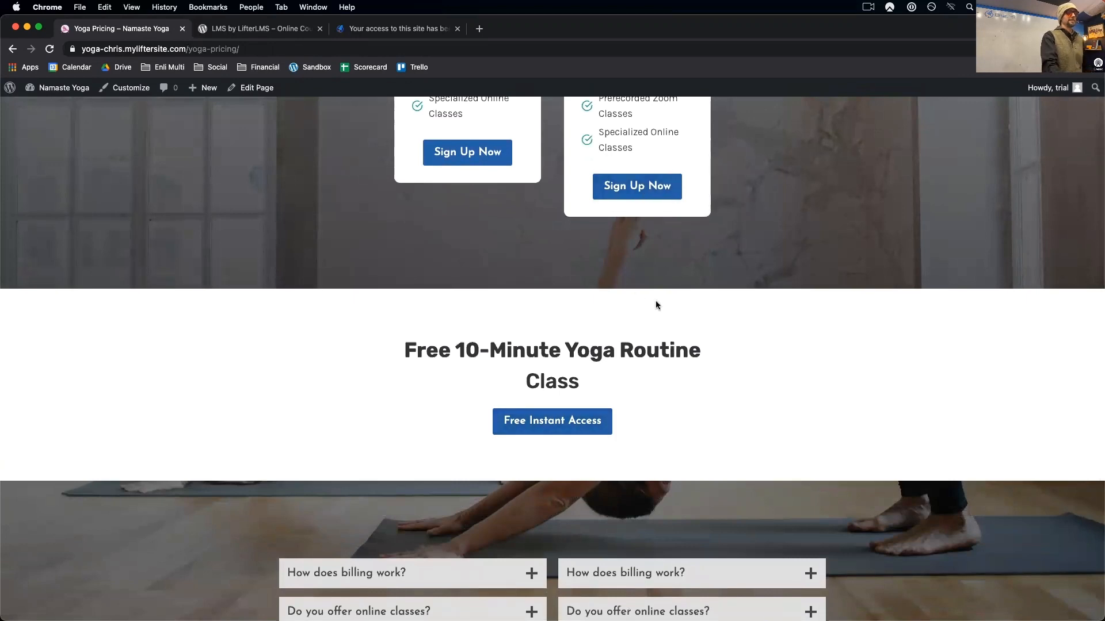
scroll(645, 218, "down", 5)
scroll(655, 241, "up", 15)
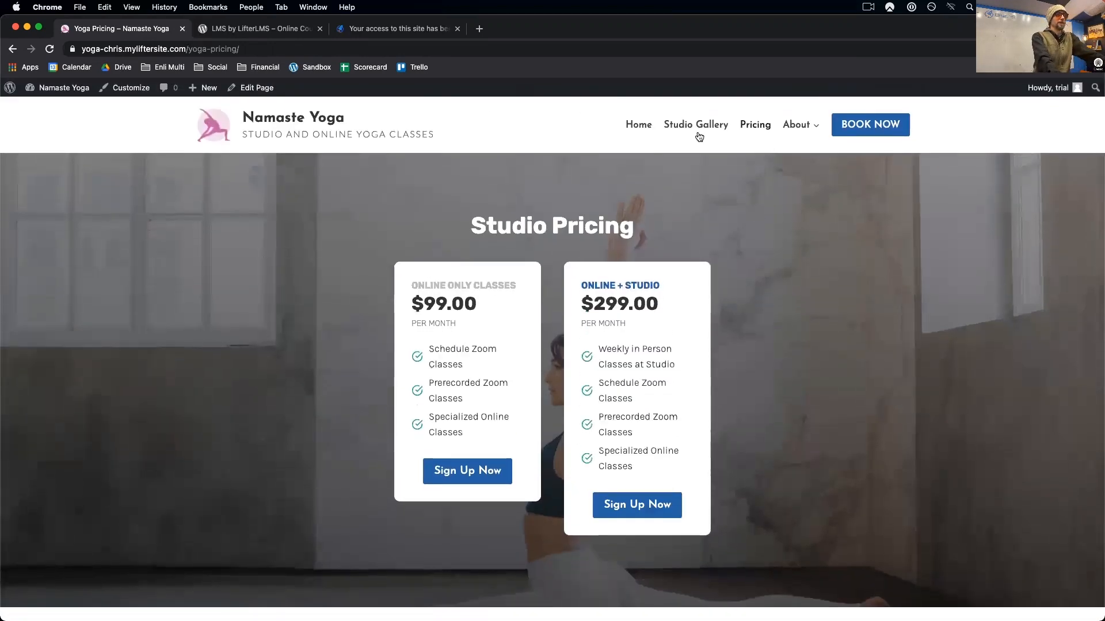
- Visit the site's home page and examine its instructor, pricing plan and free trial sections
left_click(646, 130)
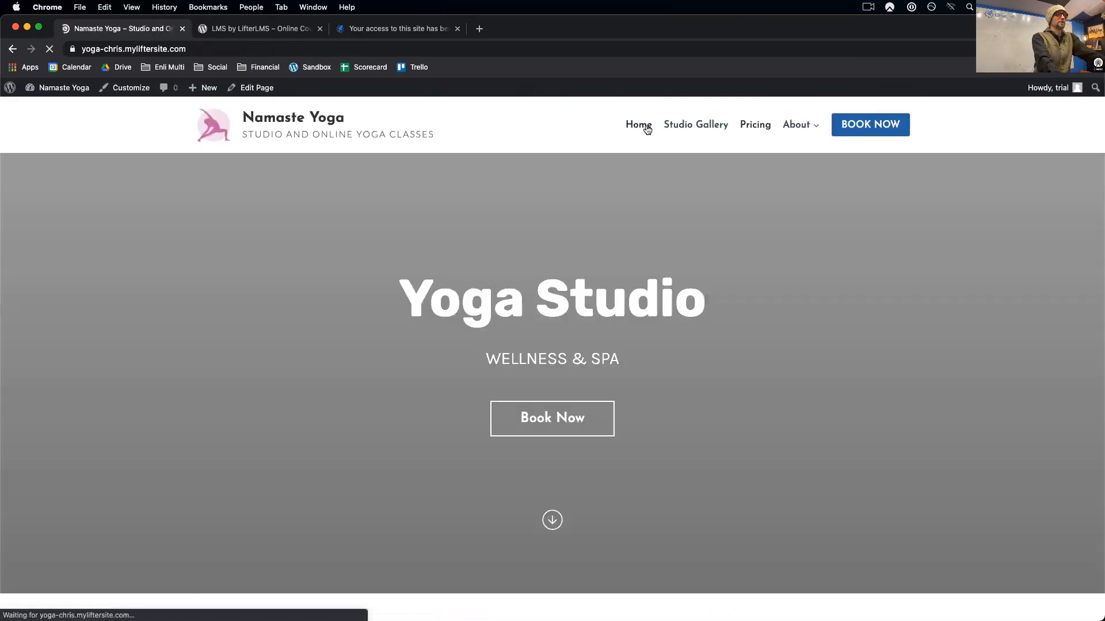
scroll(801, 321, "down", 4)
scroll(807, 323, "down", 6)
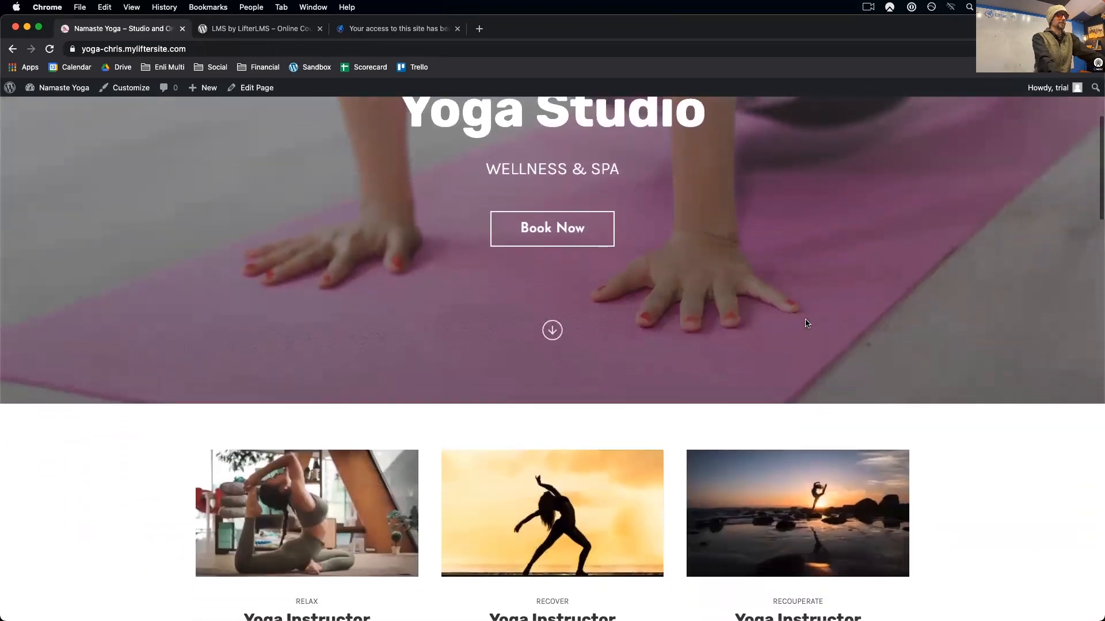
scroll(806, 323, "down", 5)
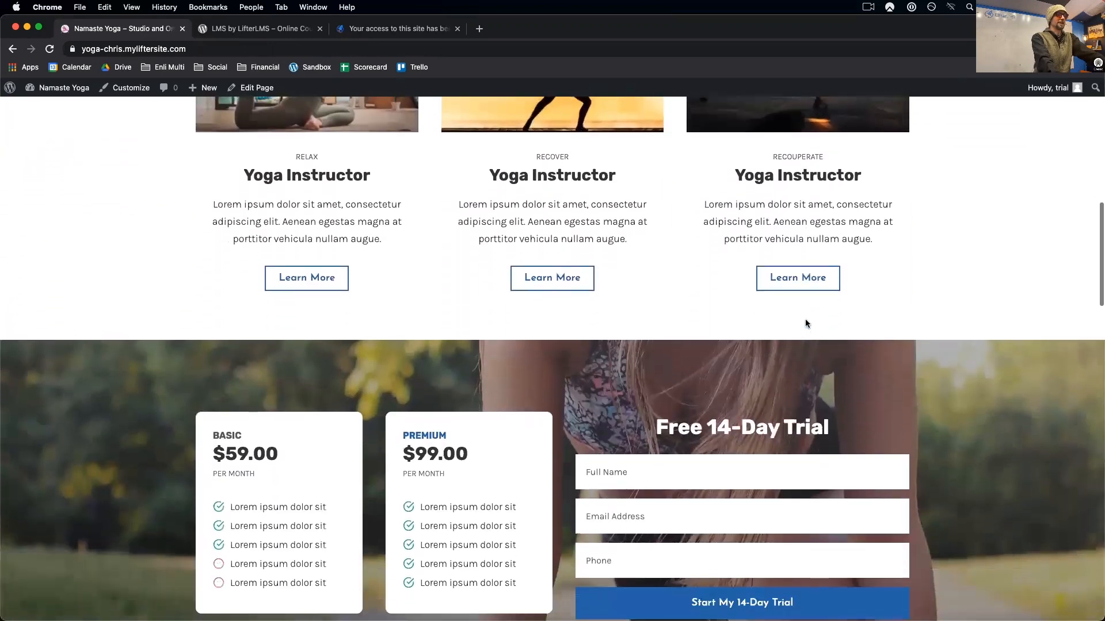
scroll(805, 322, "down", 1)
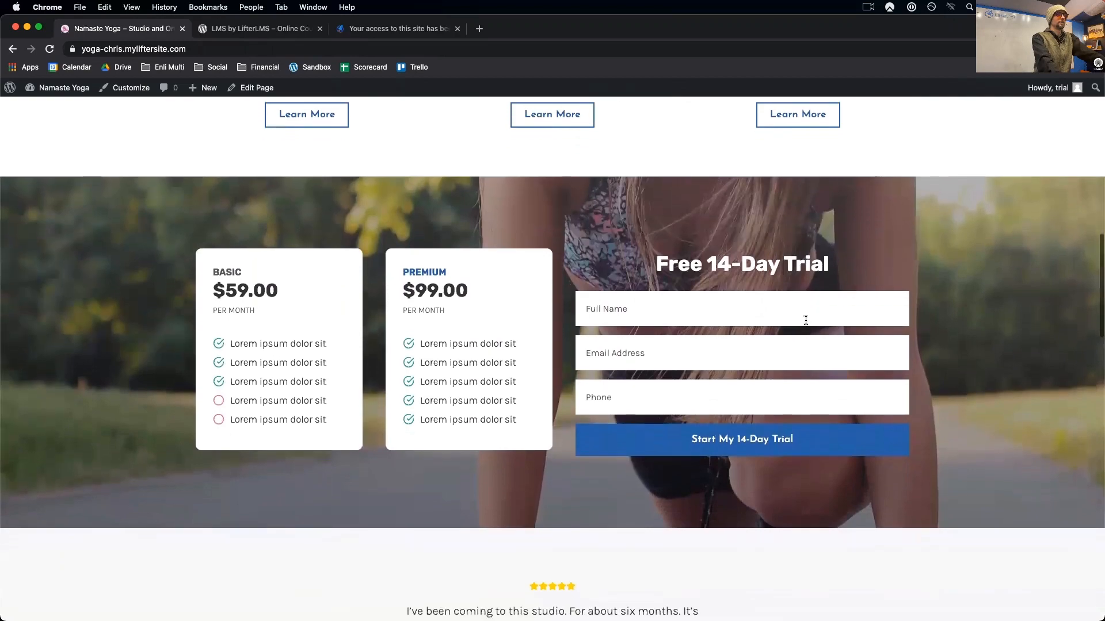
scroll(734, 147, "up", 12)
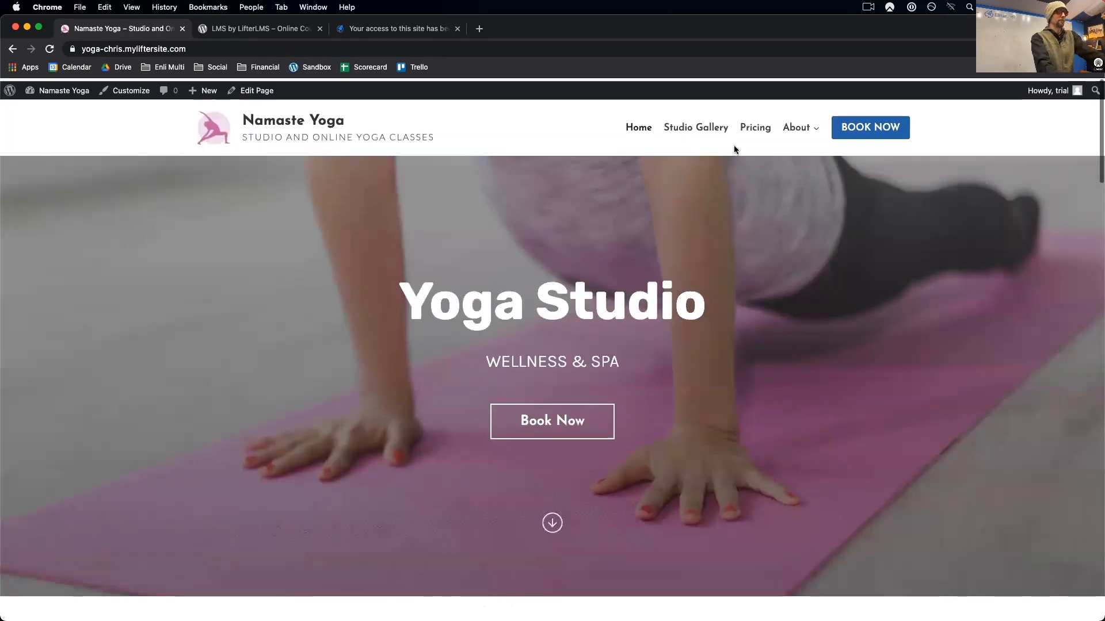
scroll(734, 149, "down", 10)
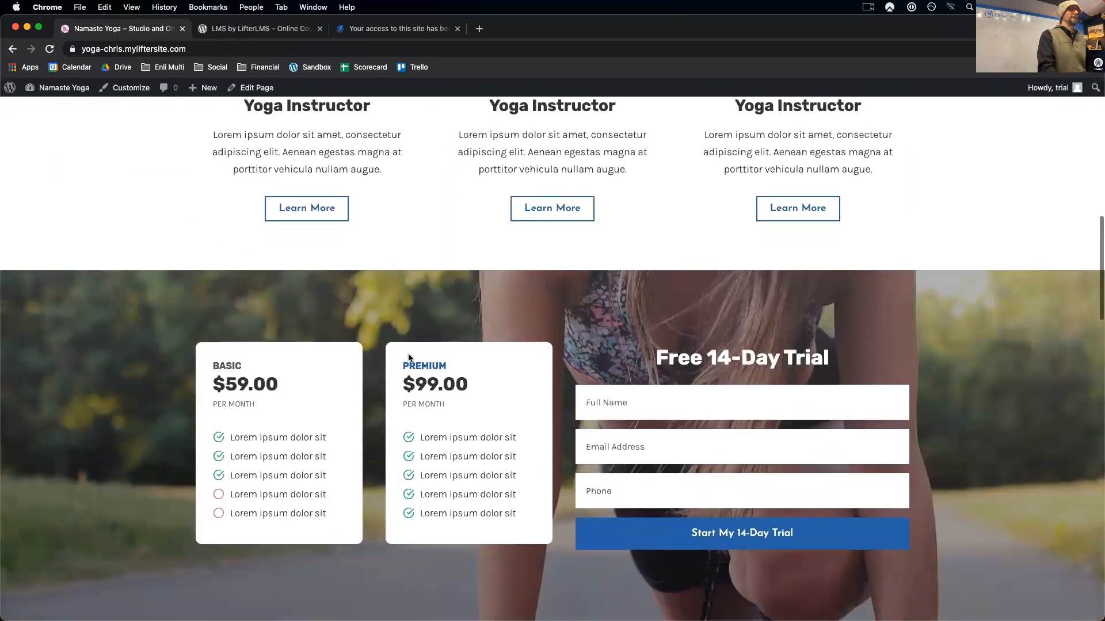
- Open the home page for editing and inspect the feature list in its Basic pricing plan
left_click(256, 88)
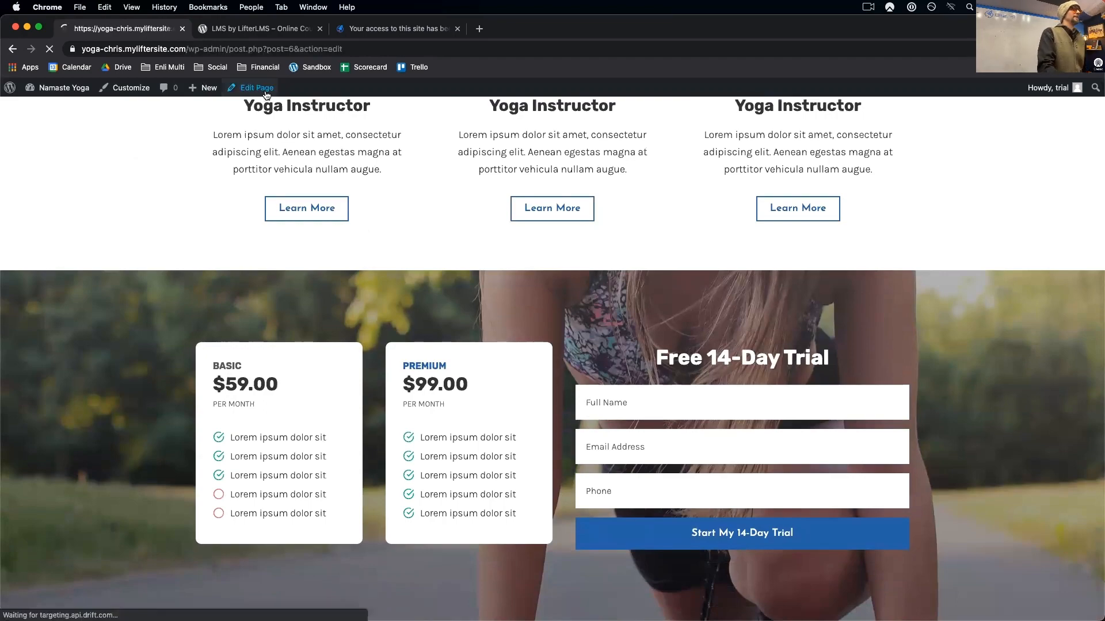
scroll(643, 415, "down", 10)
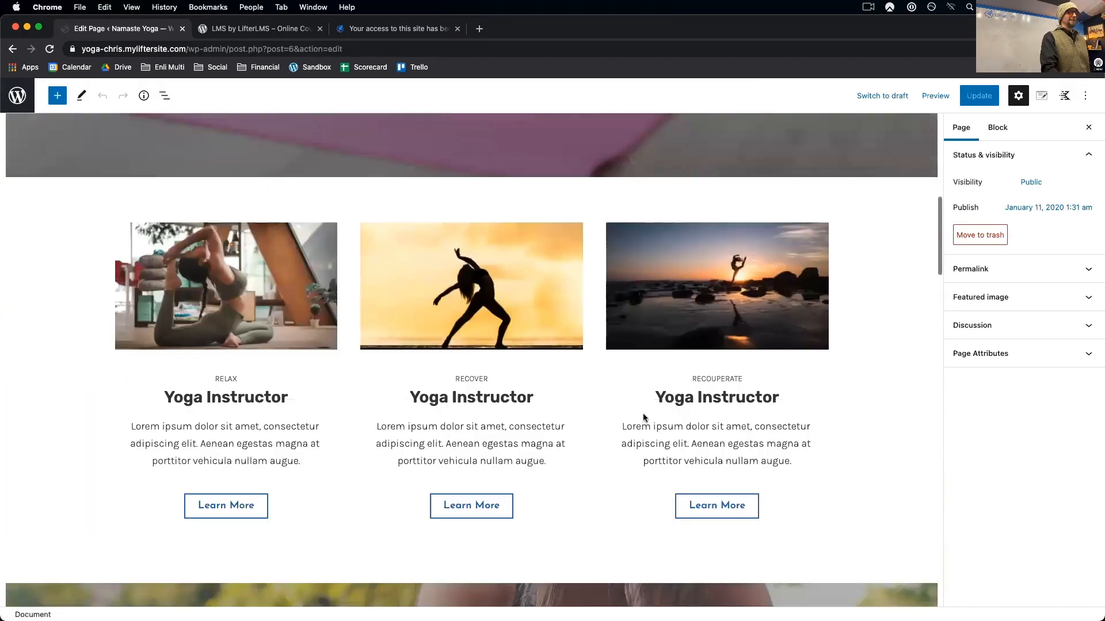
scroll(644, 415, "down", 2)
left_click(201, 360)
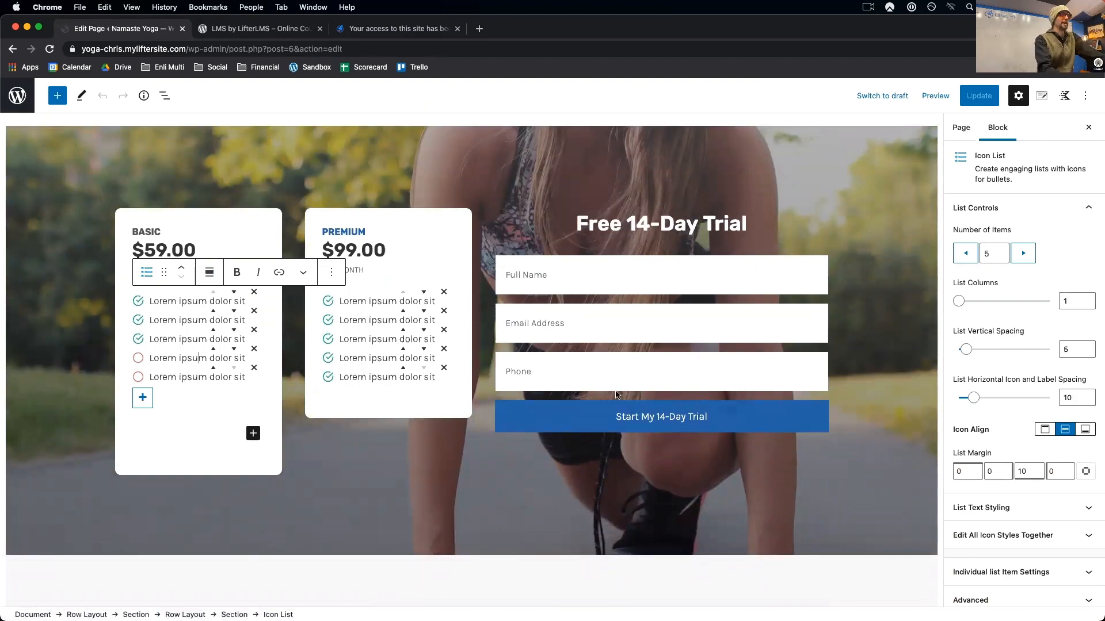
scroll(645, 361, "up", 12)
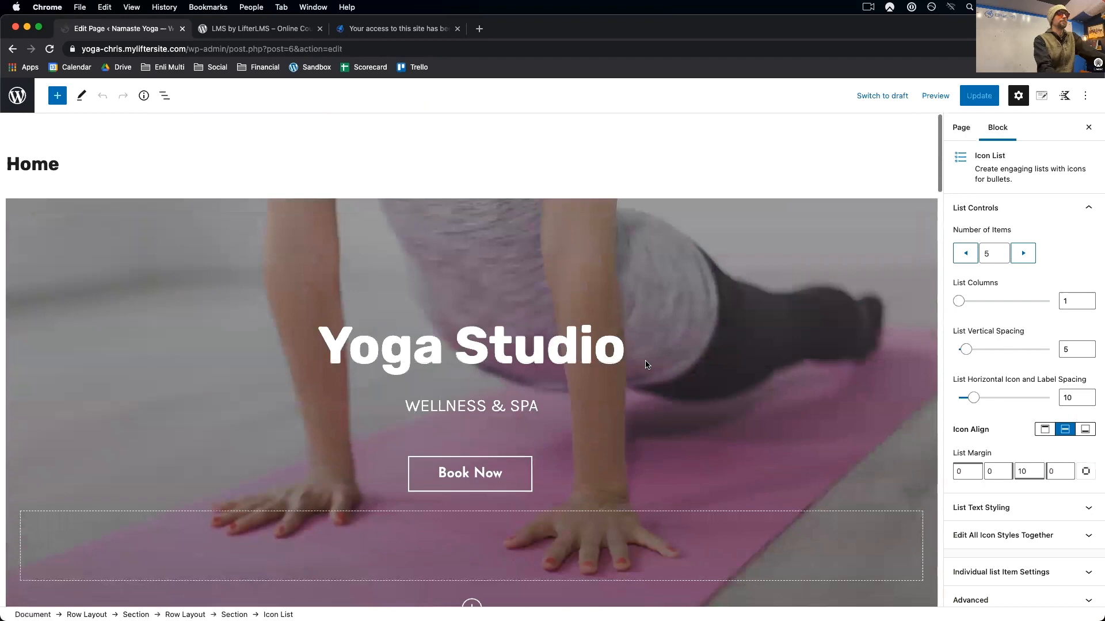
- Leave the page editor and open the form for uploading a new plugin
left_click(15, 102)
mouse_move(29, 93)
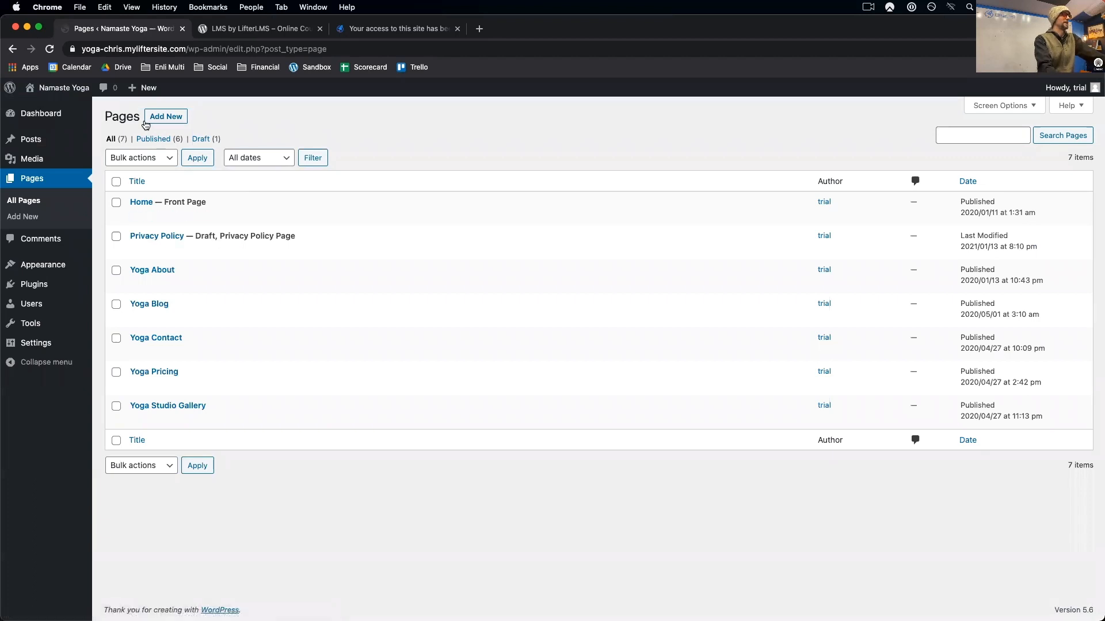
mouse_move(85, 141)
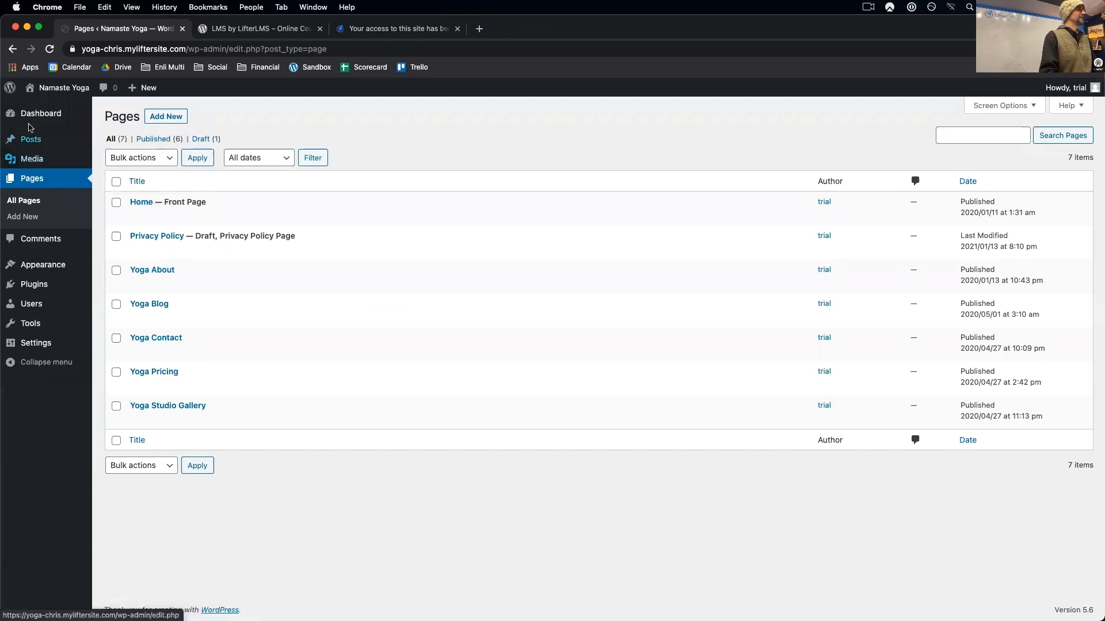
left_click(46, 288)
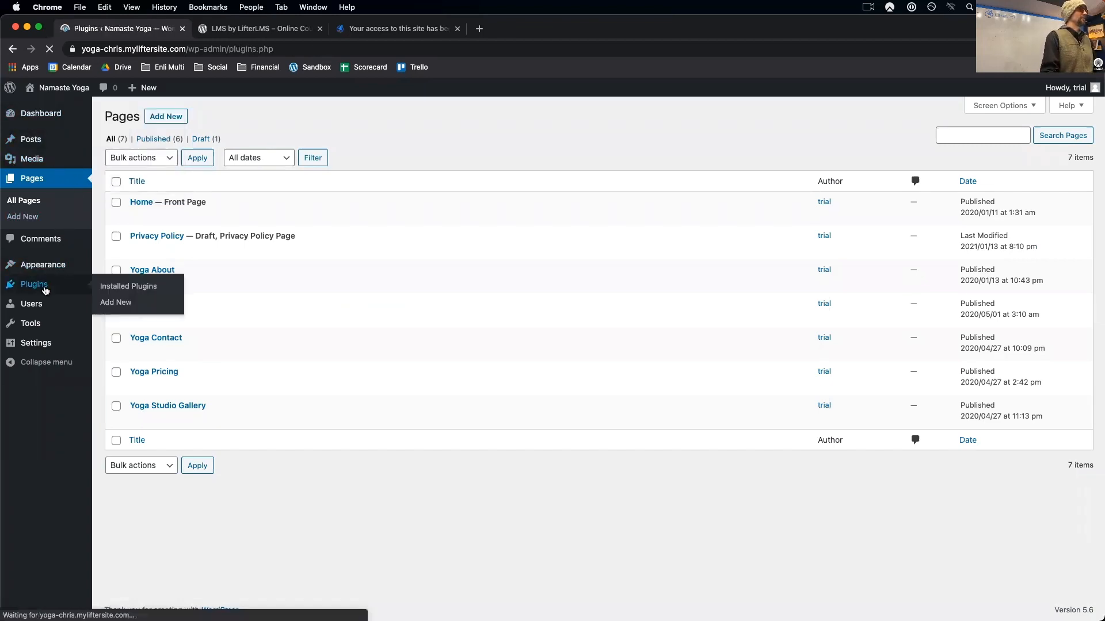
left_click(164, 116)
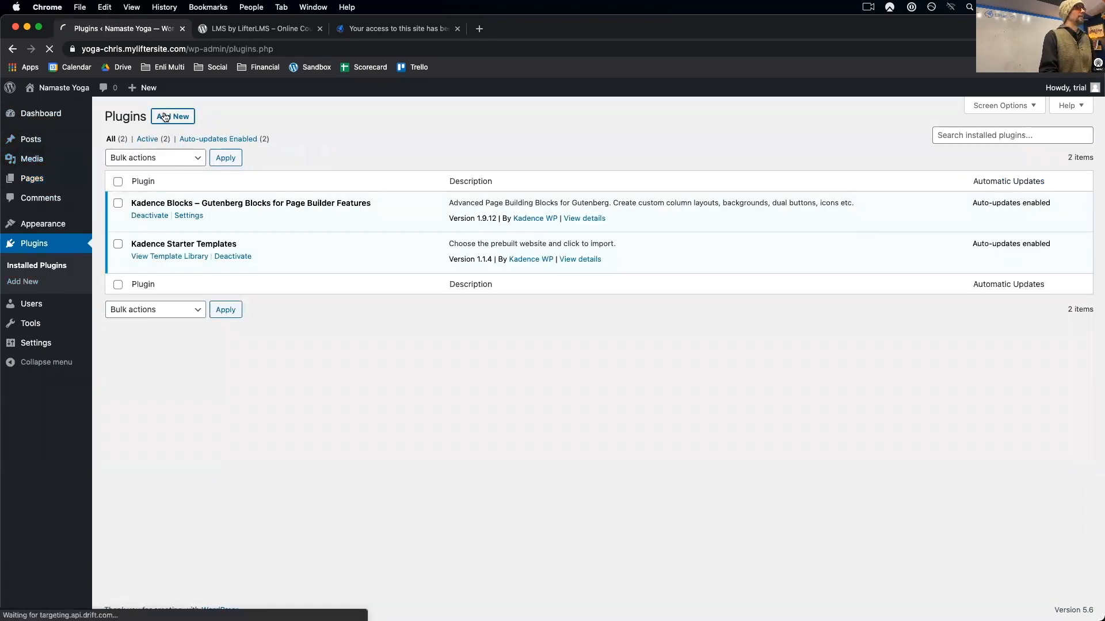
left_click(223, 117)
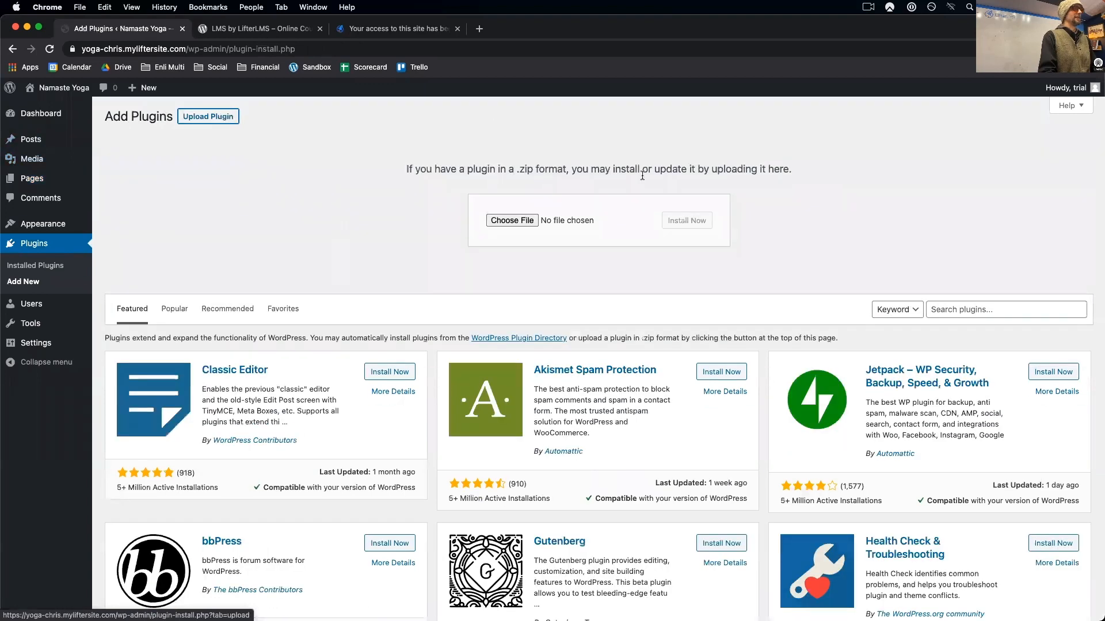
- Install the plugin from lifterlms.4.11.0.zip on the Desktop and activate it
left_click(514, 219)
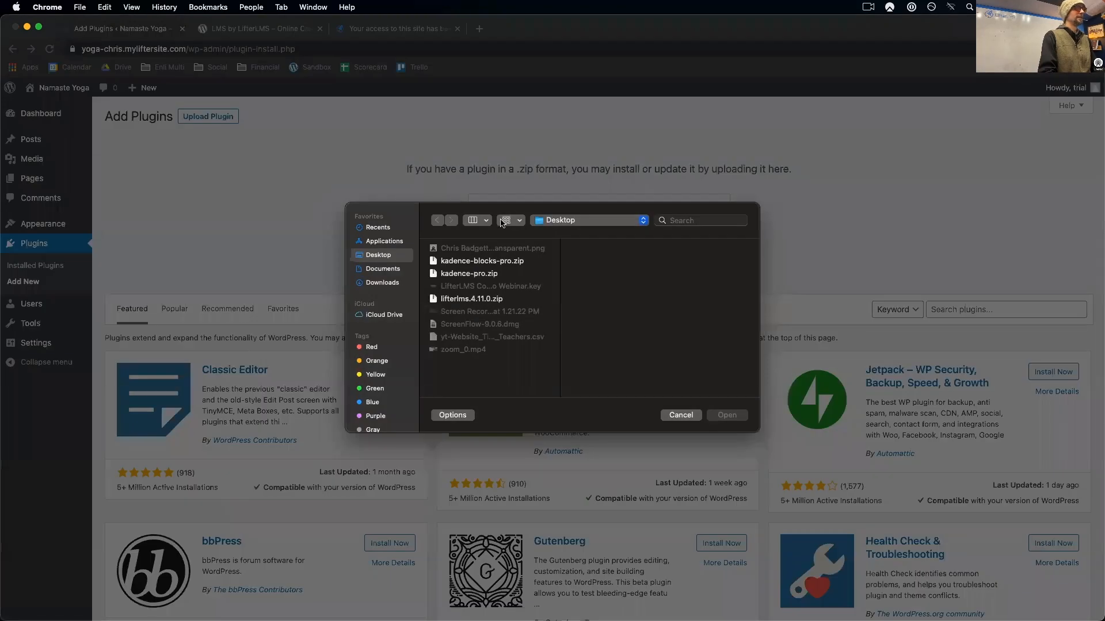
left_click(477, 300)
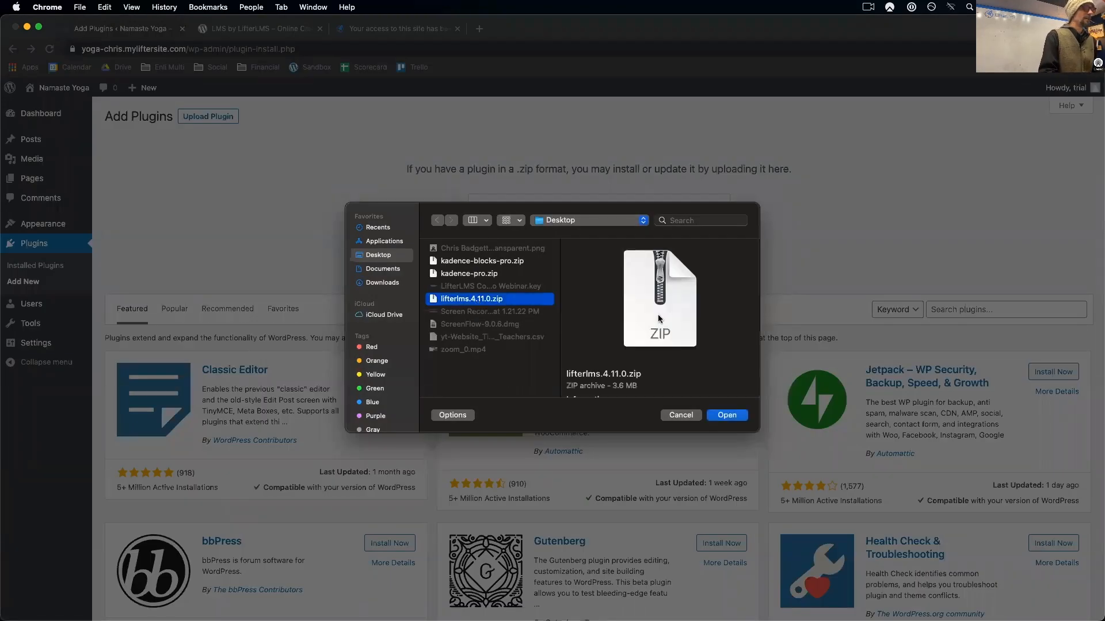
left_click(733, 417)
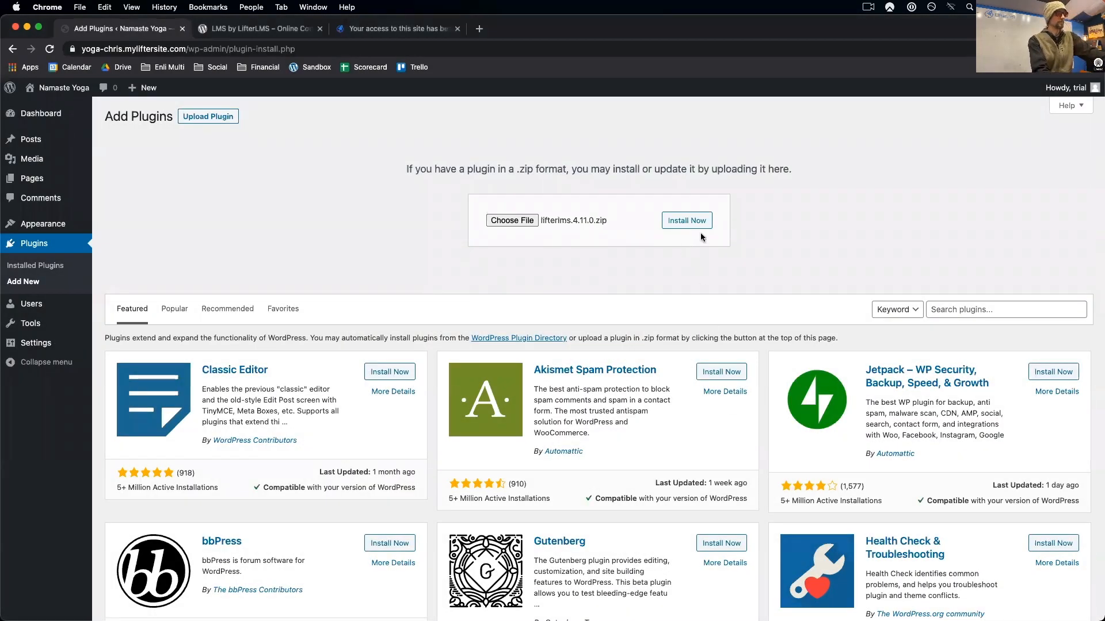
left_click(690, 221)
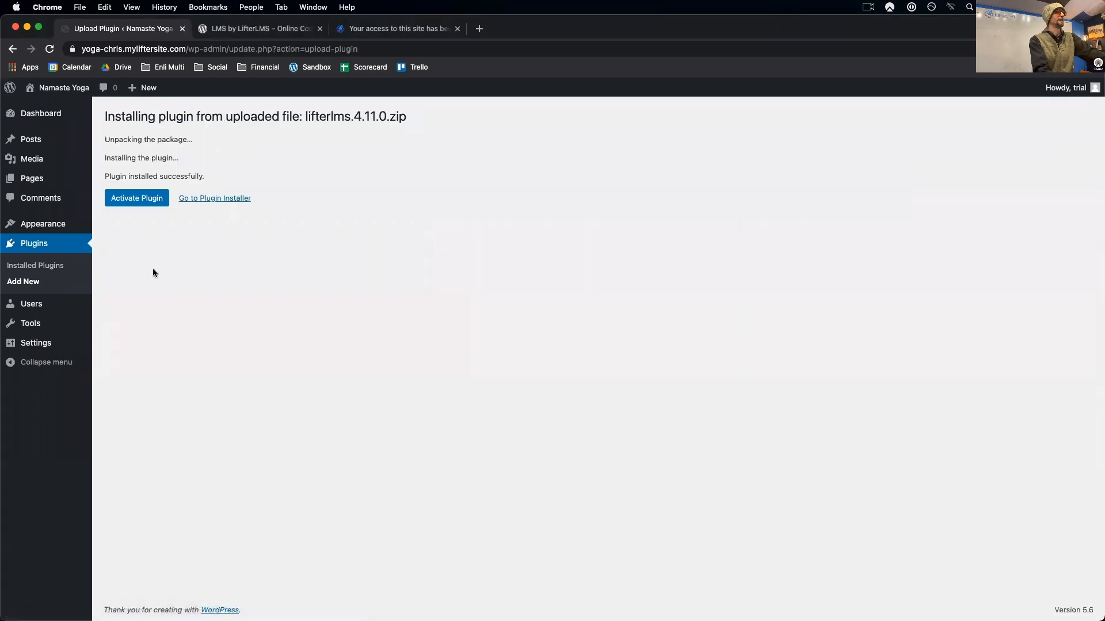
left_click(136, 196)
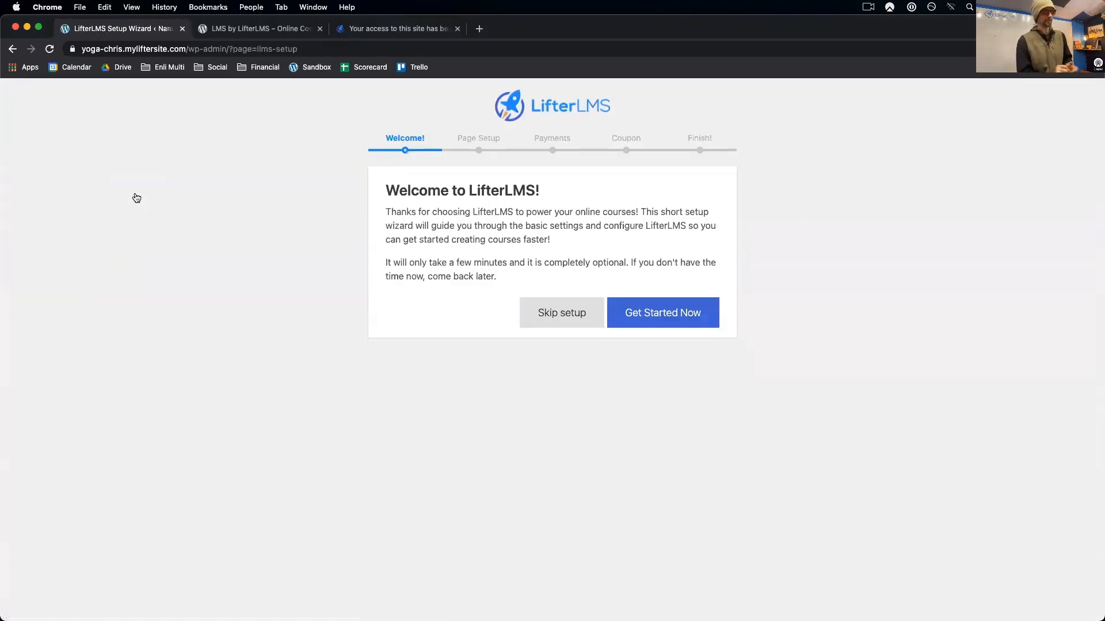
- Start the LifterLMS setup wizard, accept automatic creation of the essential pages, and save the payment settings with offline payments enabled
left_click(665, 313)
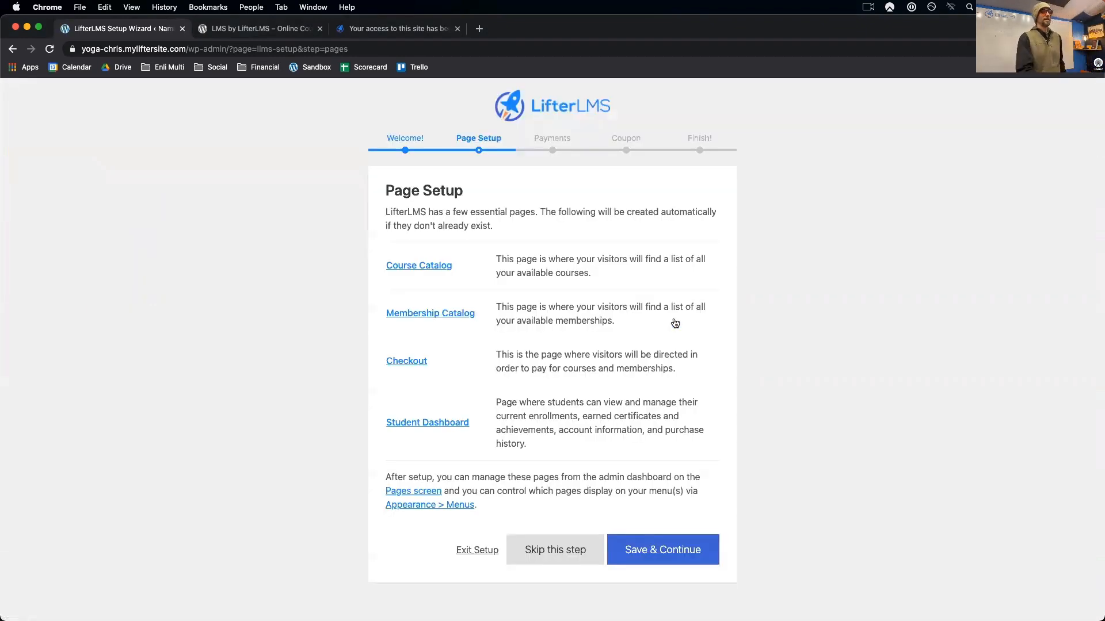
left_click(681, 558)
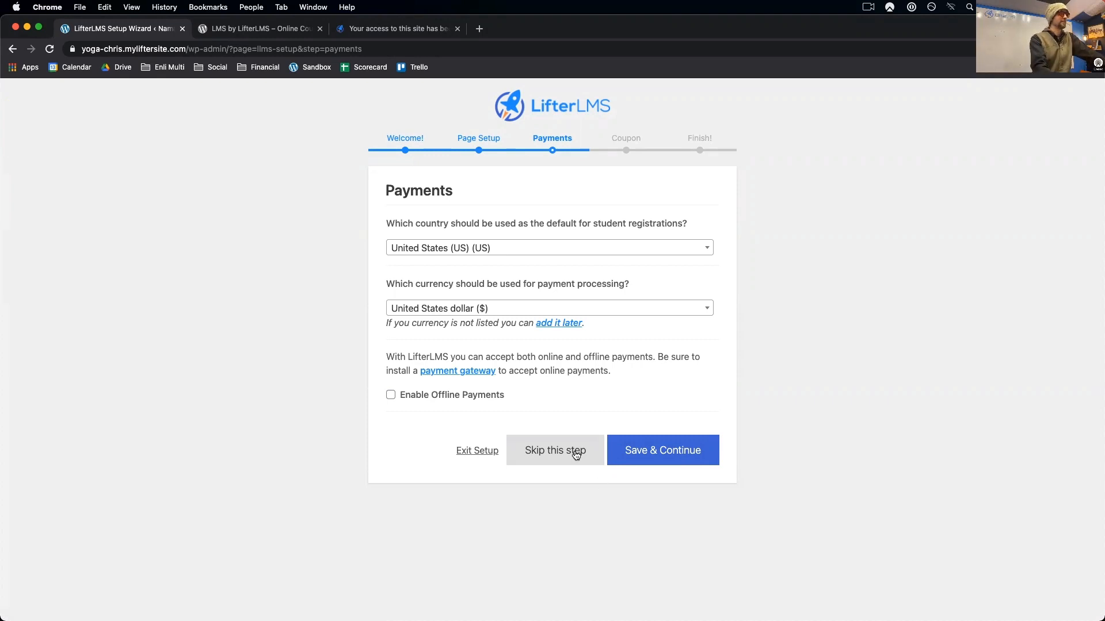
left_click(391, 396)
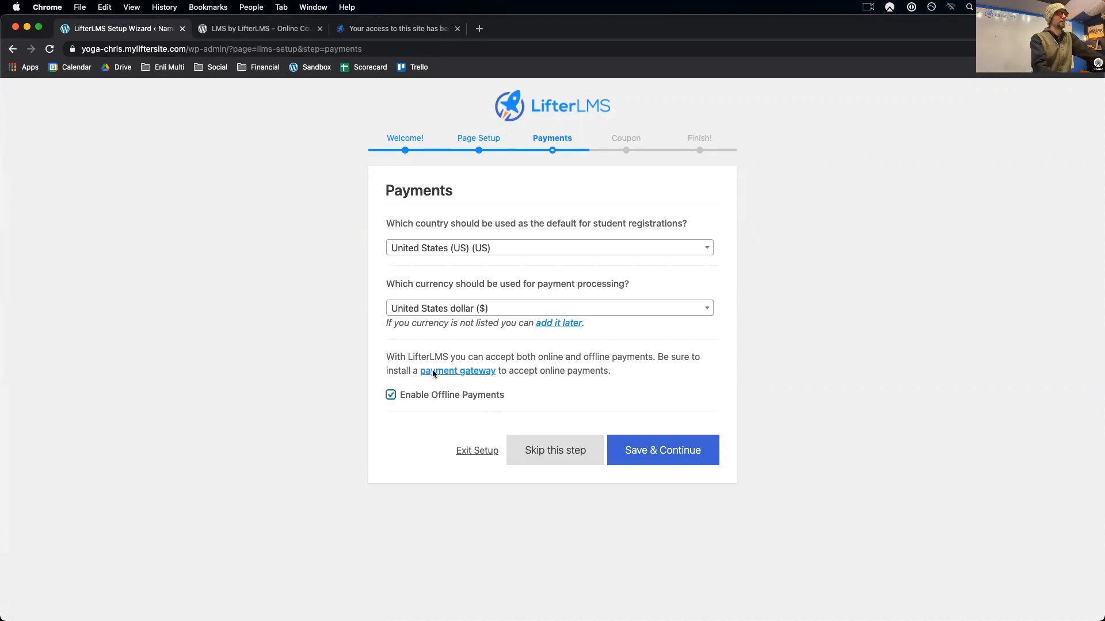
left_click(661, 450)
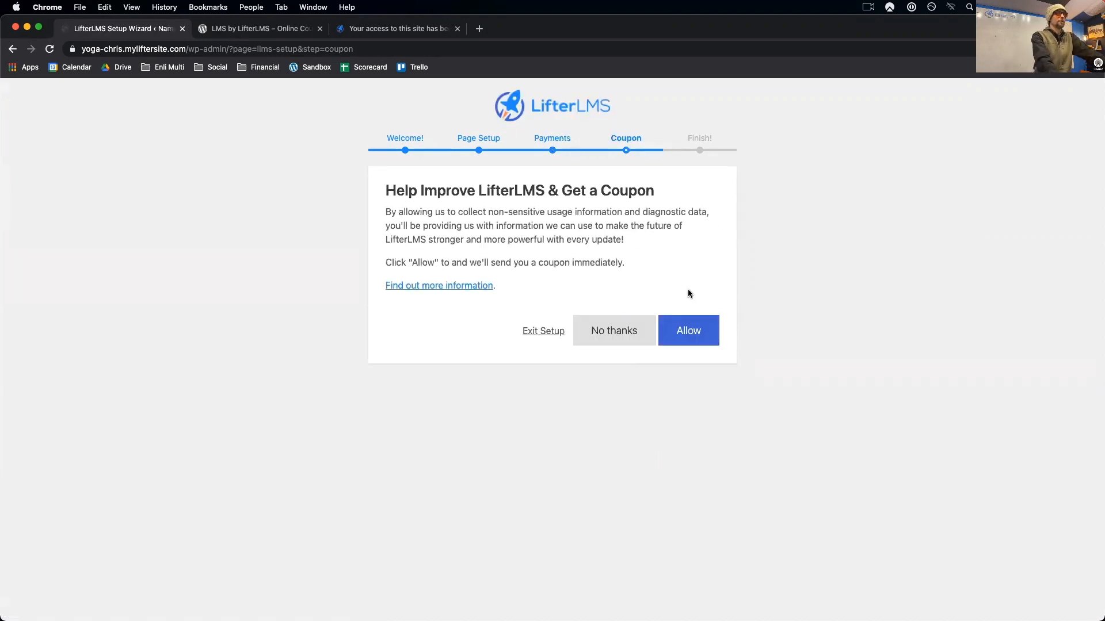
- Allow usage data collection in exchange for the coupon and import the Free Course Lead Magnet Template
left_click(696, 333)
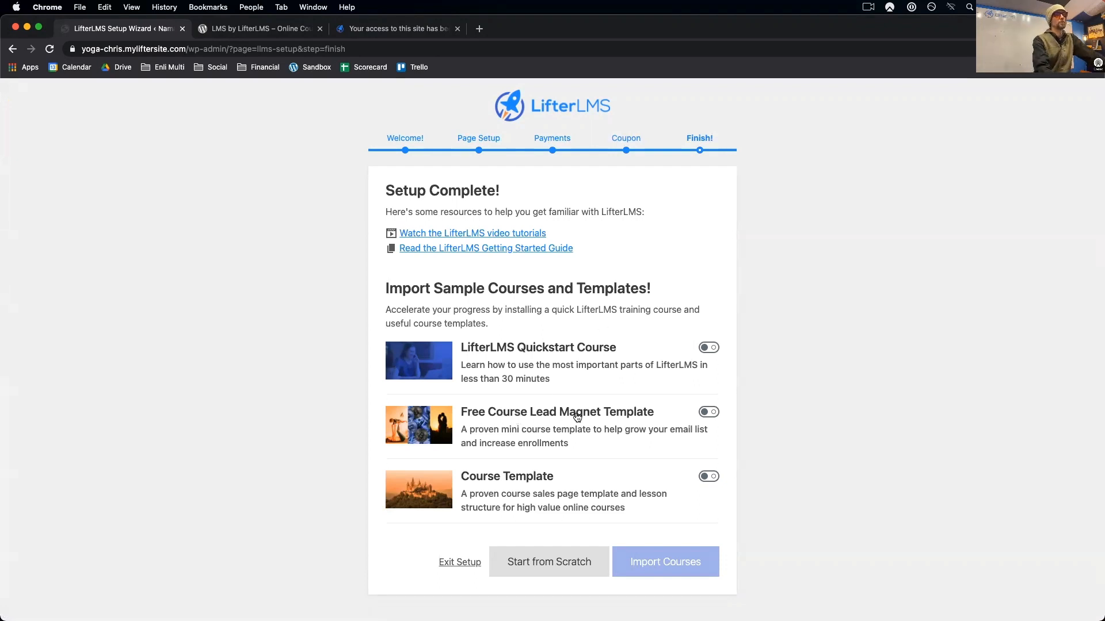
left_click(708, 413)
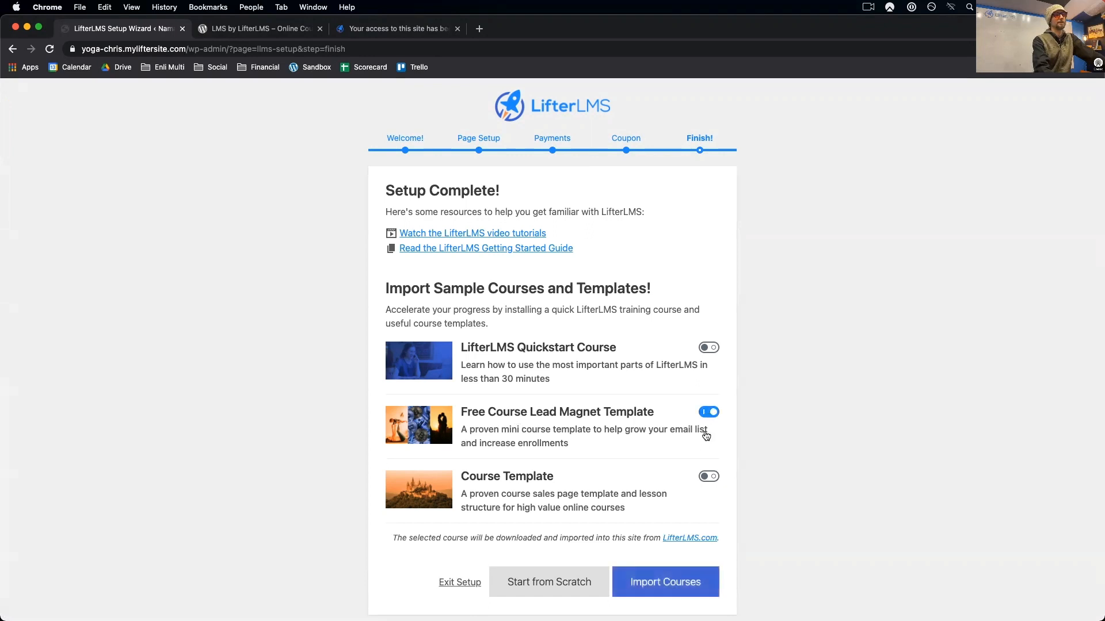
left_click(673, 581)
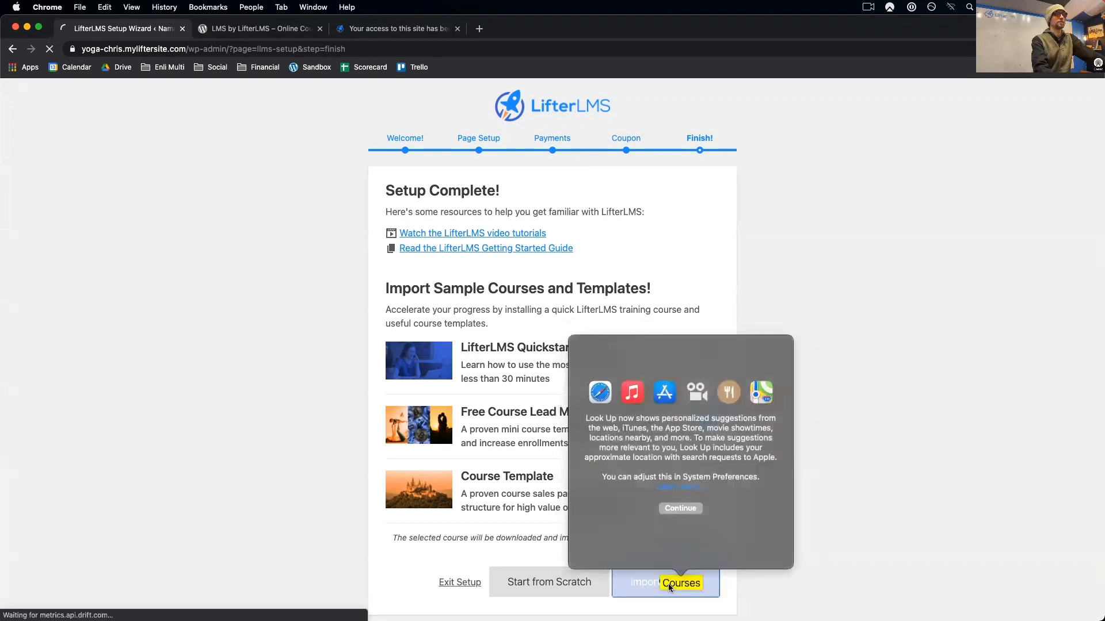
left_click(1000, 483)
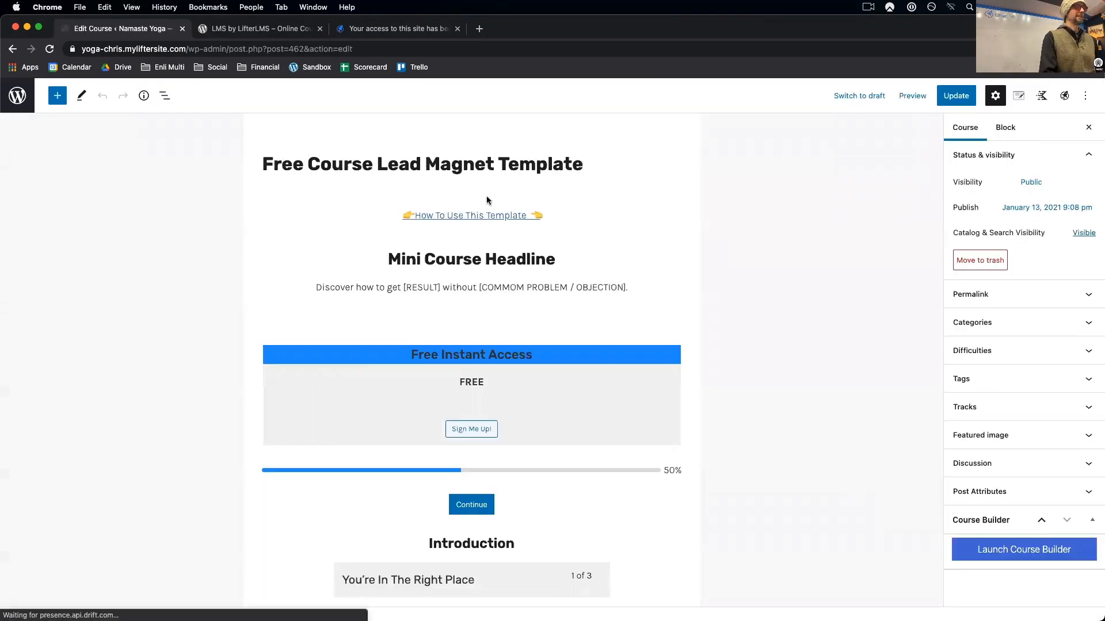
- Remove the "How To Use This Template" link paragraph from the course page
left_click(510, 216)
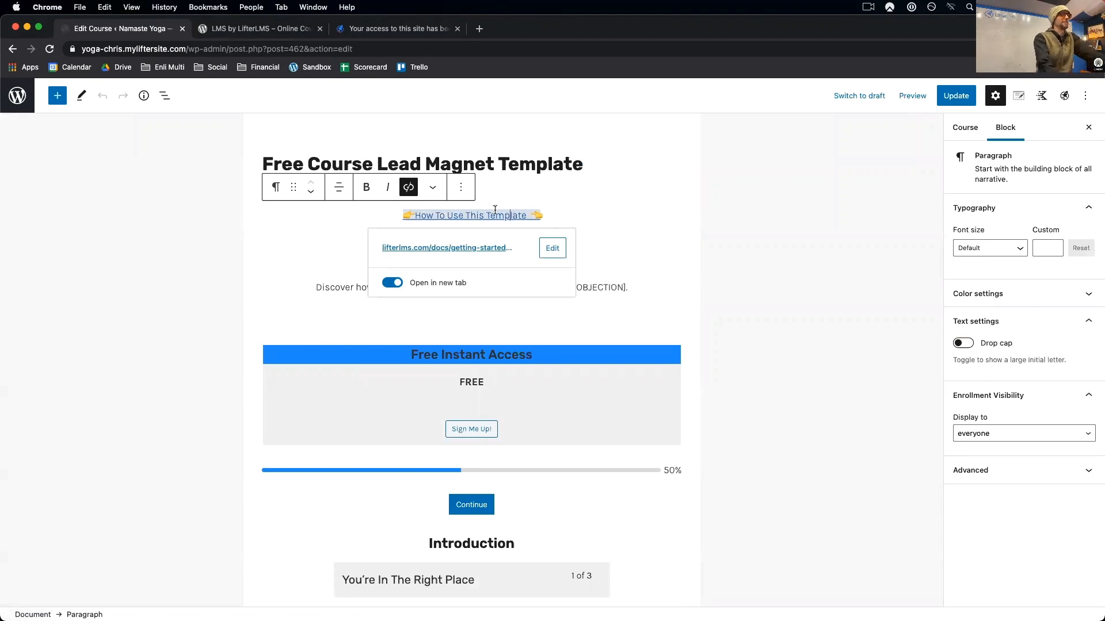
left_click(462, 190)
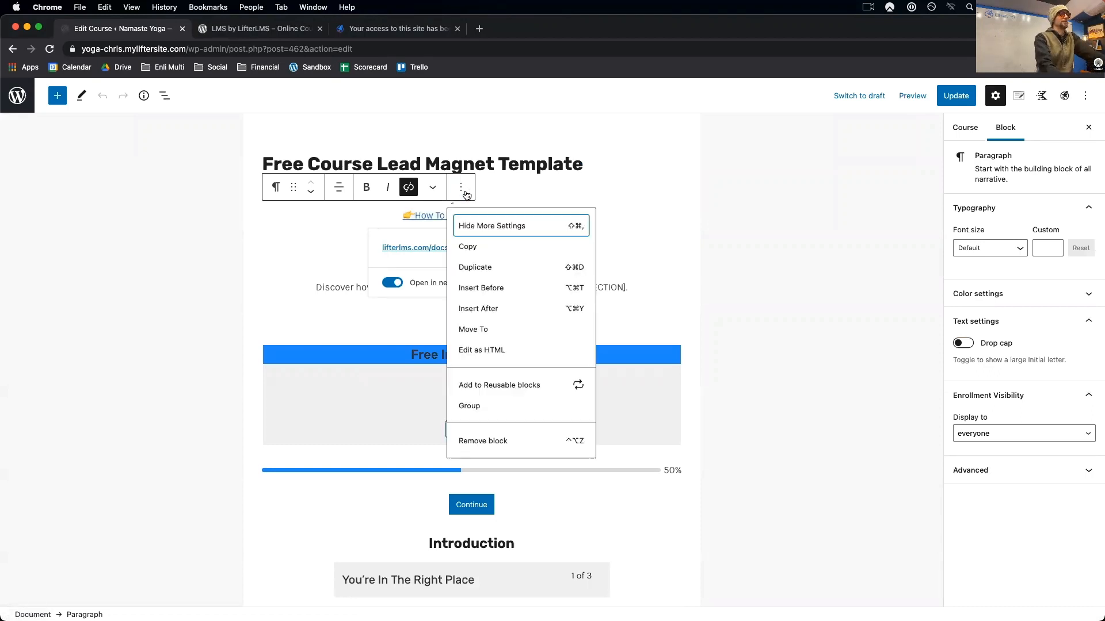
left_click(513, 442)
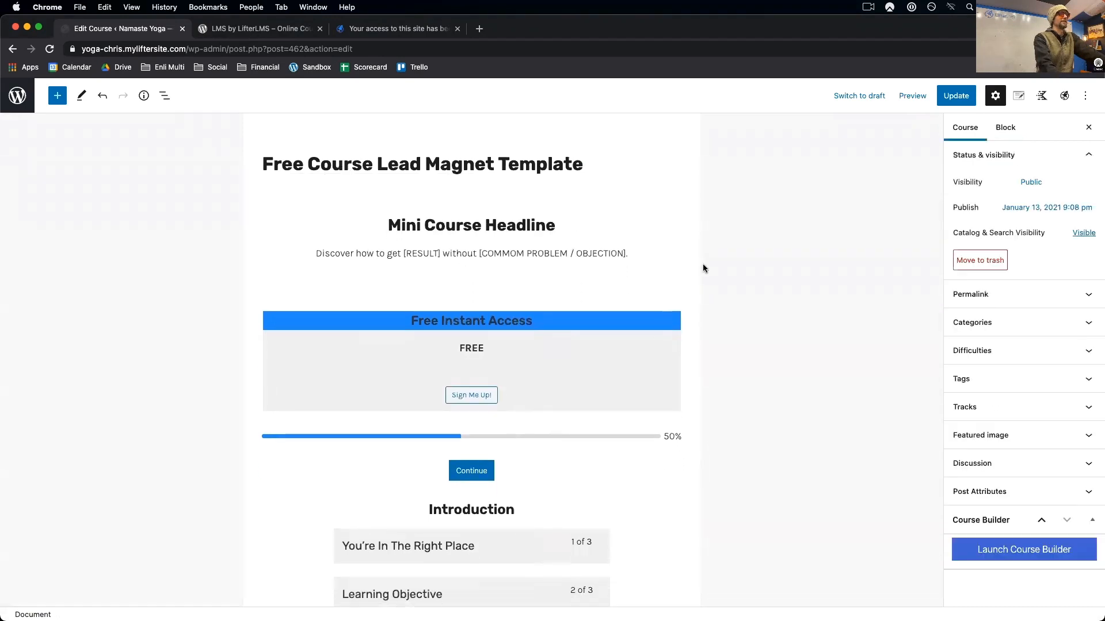
- Load the live site yoga-chris.mylifersite.com in the browser tab showing the LifterLMS plugin page and go to its Pricing page
left_click(564, 227)
left_click_drag(564, 228, 378, 230)
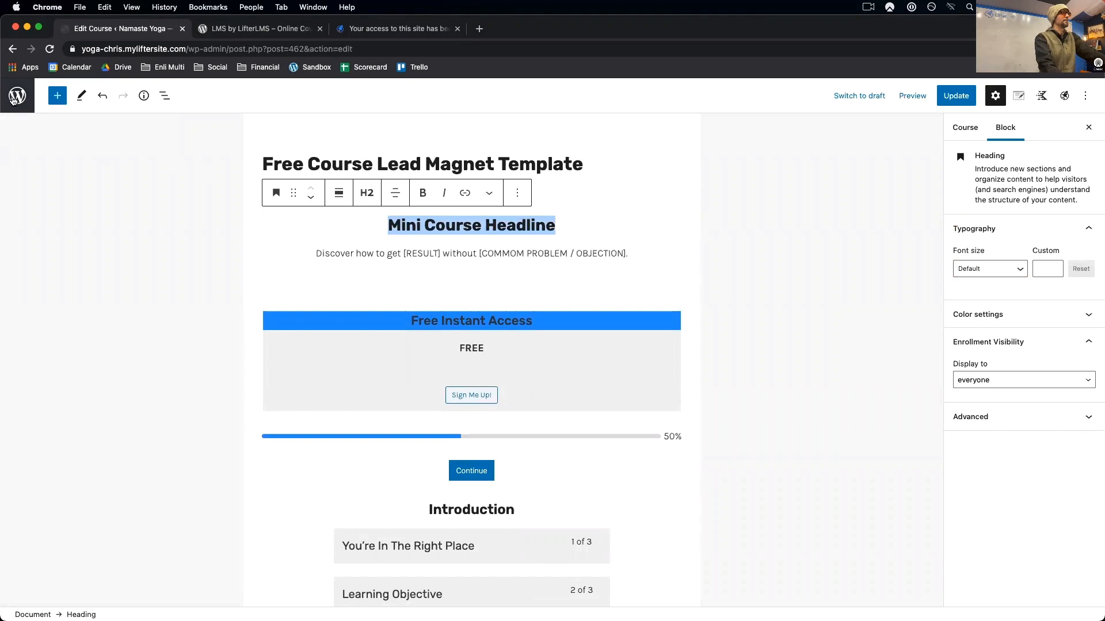
left_click_drag(188, 49, 73, 51)
key("super+c")
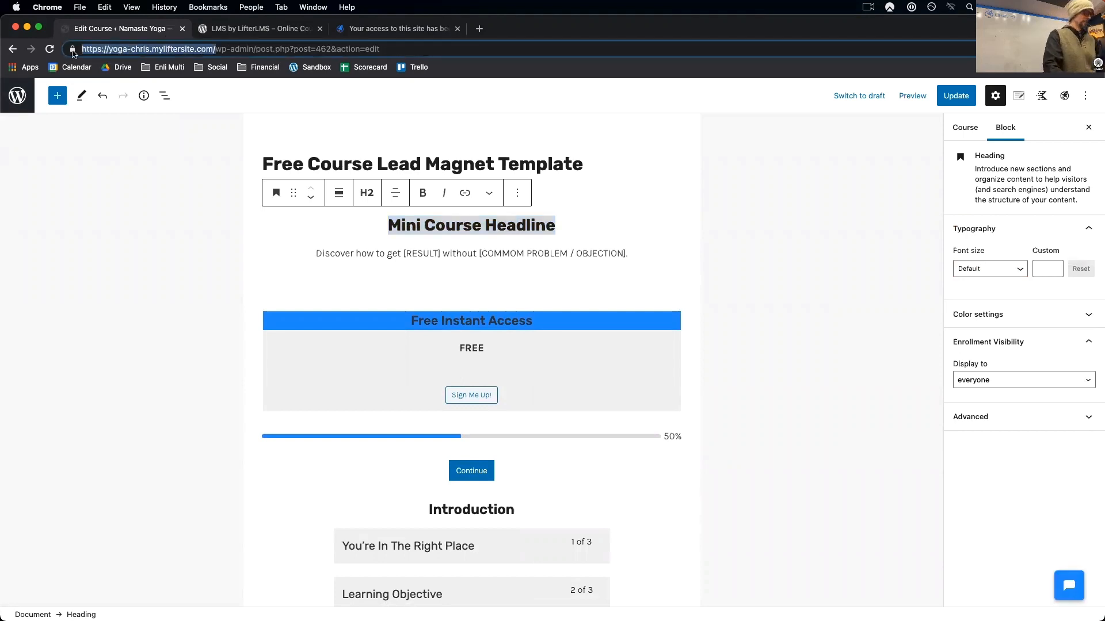
left_click(246, 33)
key("super+l")
key("super+v")
key("Return")
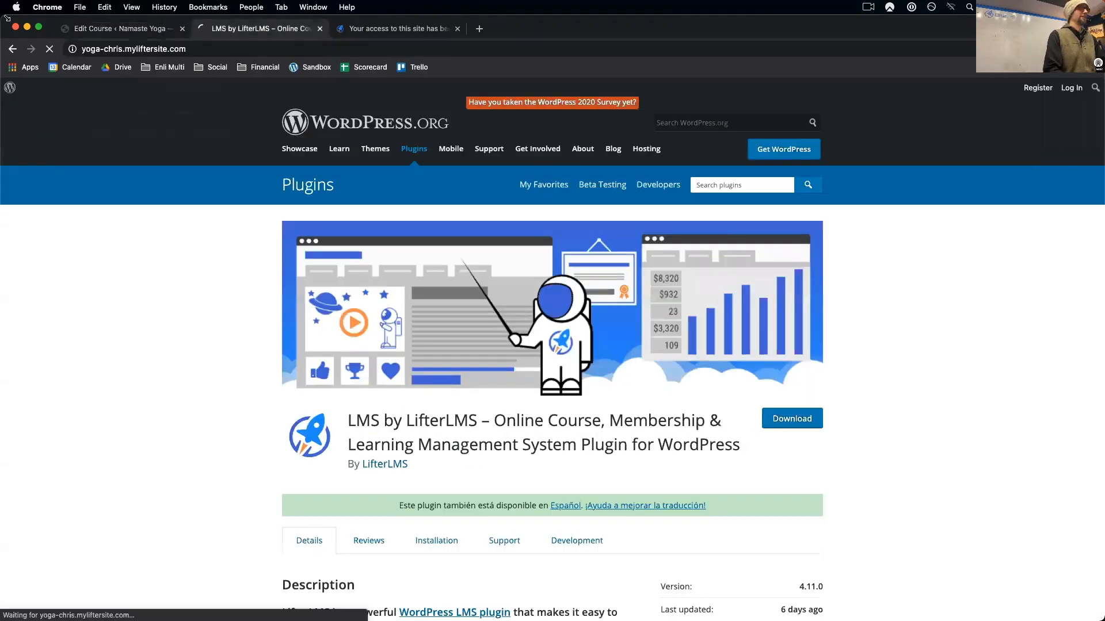
scroll(762, 396, "down", 5)
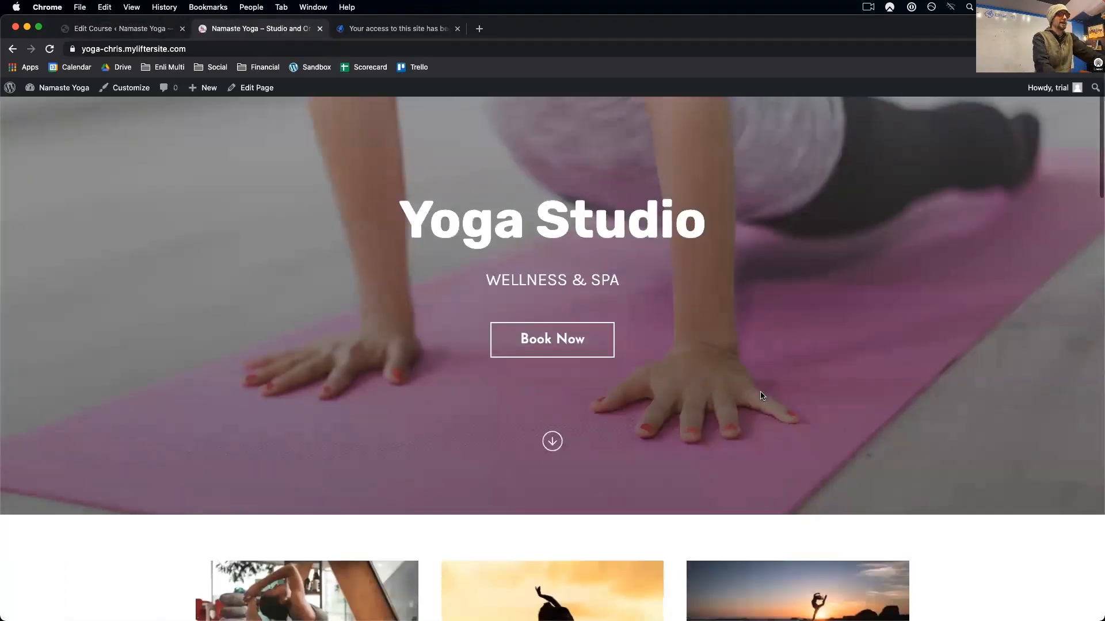
scroll(760, 395, "up", 5)
left_click(755, 124)
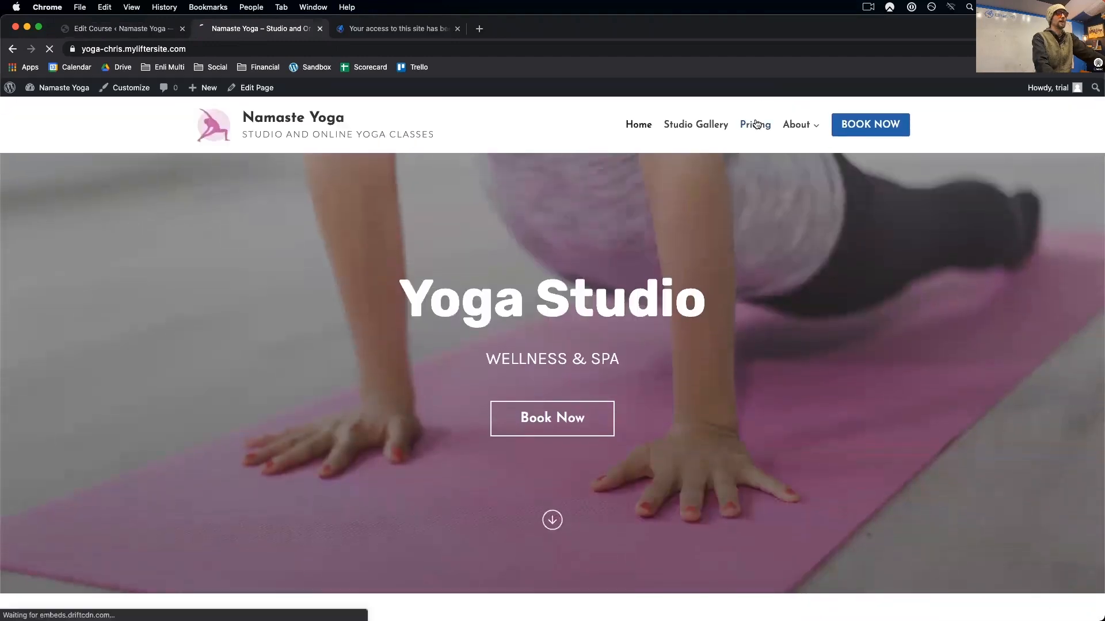
scroll(894, 368, "down", 3)
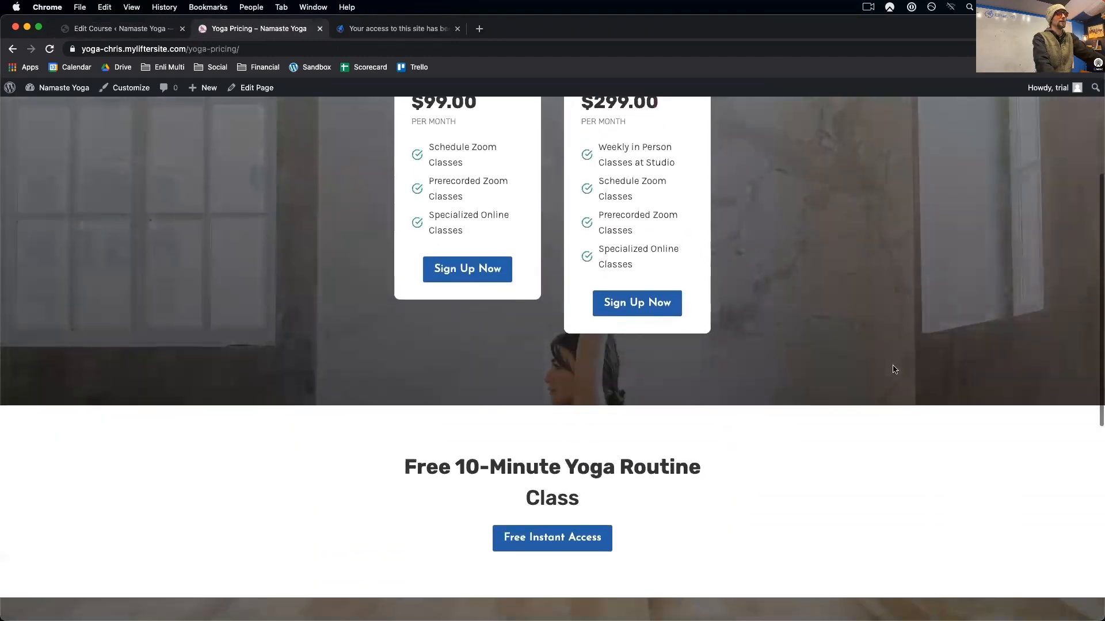
- Copy "10-Minute Yoga Routine Class" from the pricing page's free class heading and use it as the course title
scroll(662, 320, "up", 5)
scroll(712, 383, "down", 4)
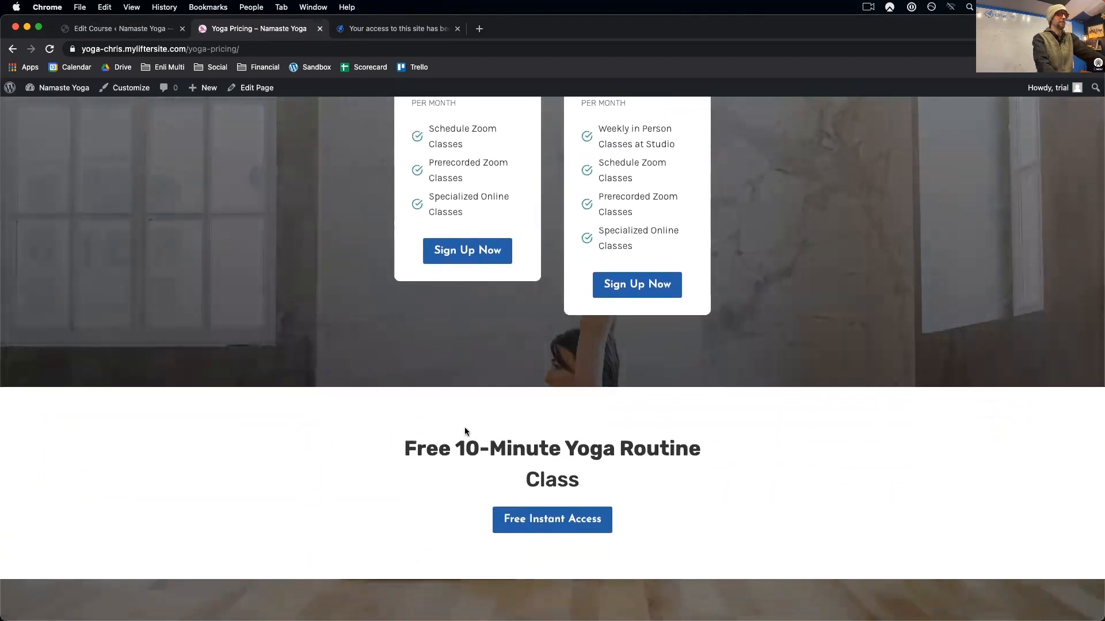
left_click_drag(458, 446, 625, 475)
key("super+c")
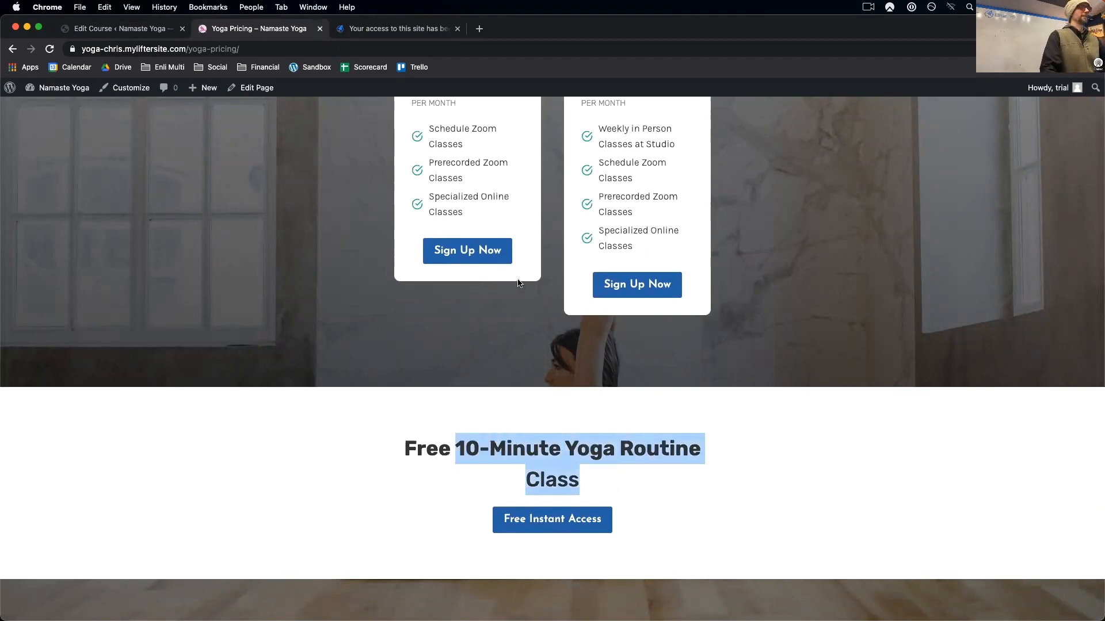
left_click(121, 28)
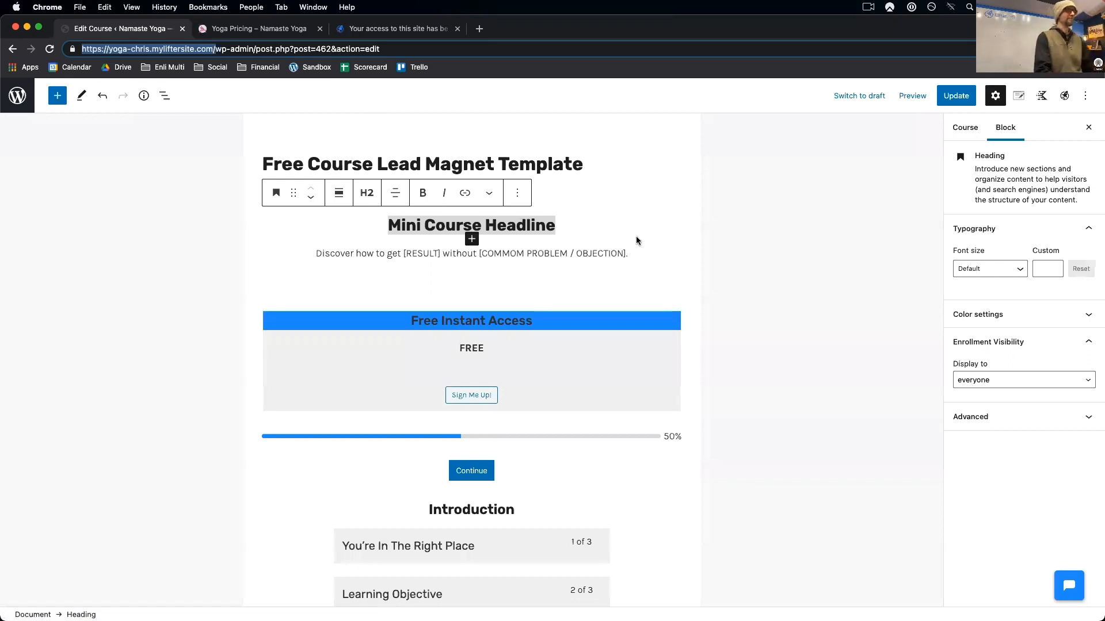
left_click(568, 162)
key("super+a")
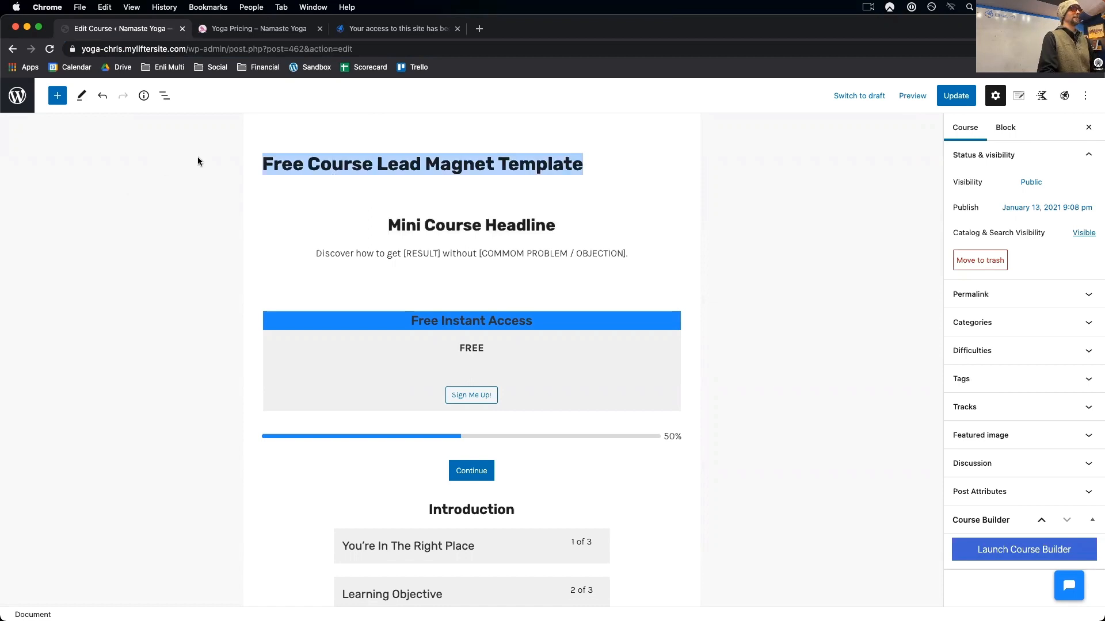
key("super+v")
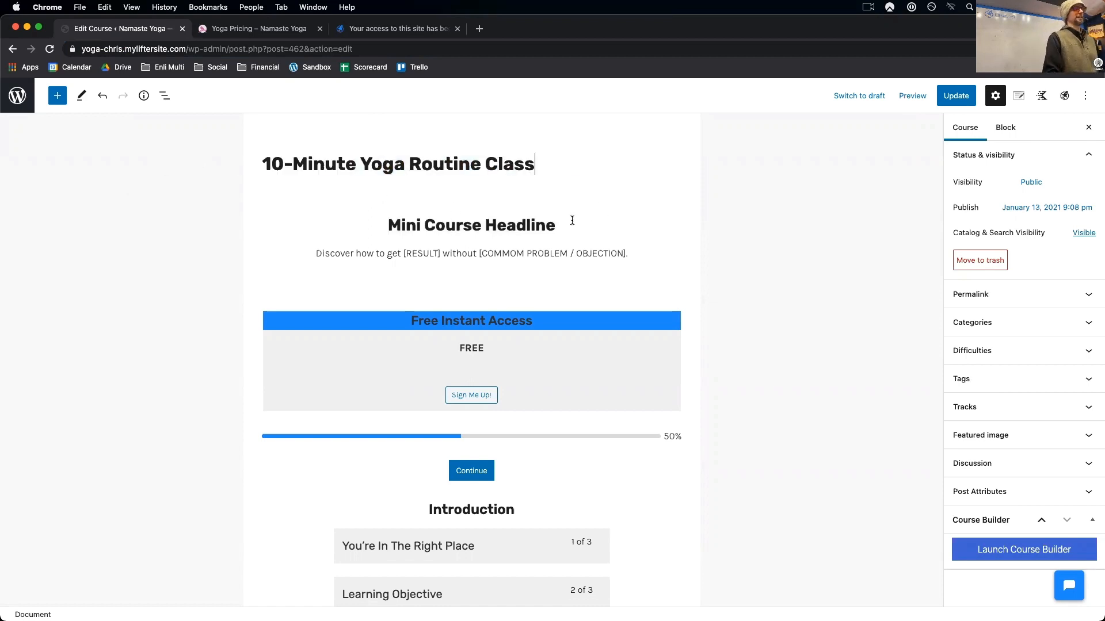
- Replace the "Mini Course Headline" text with "Start Your Practice Now FREE" and save the course
left_click_drag(556, 233, 388, 228)
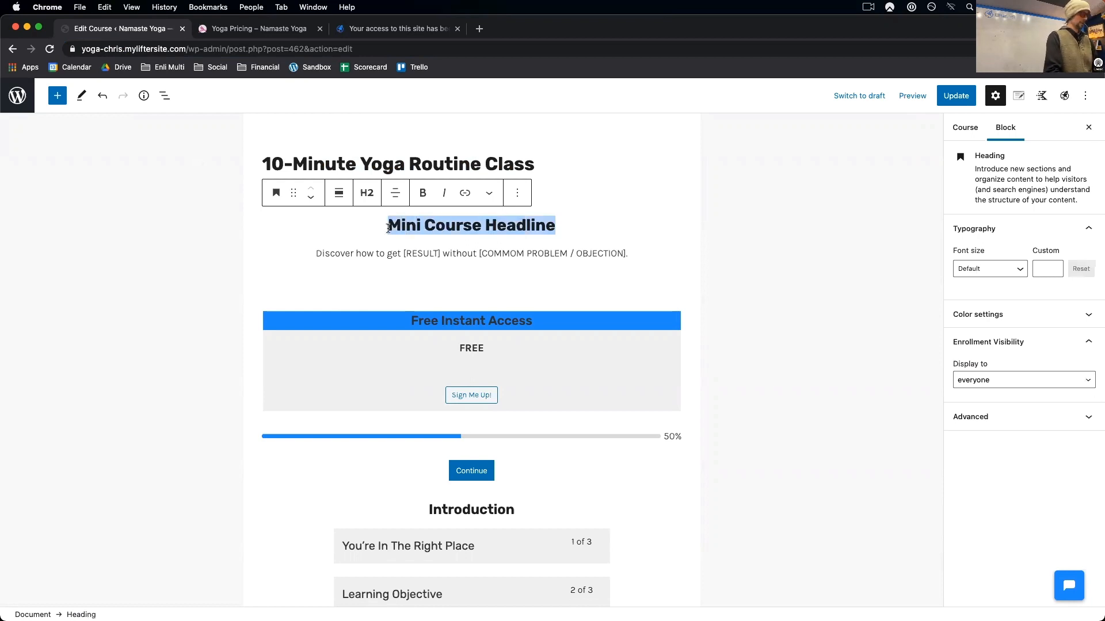
type("Start")
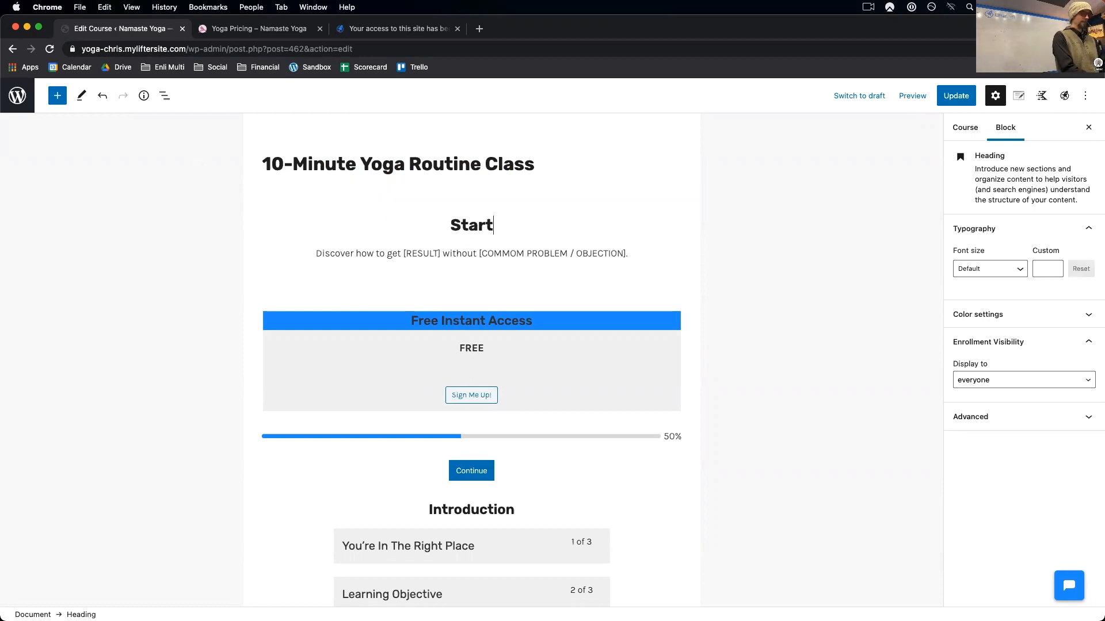
type(" Your ")
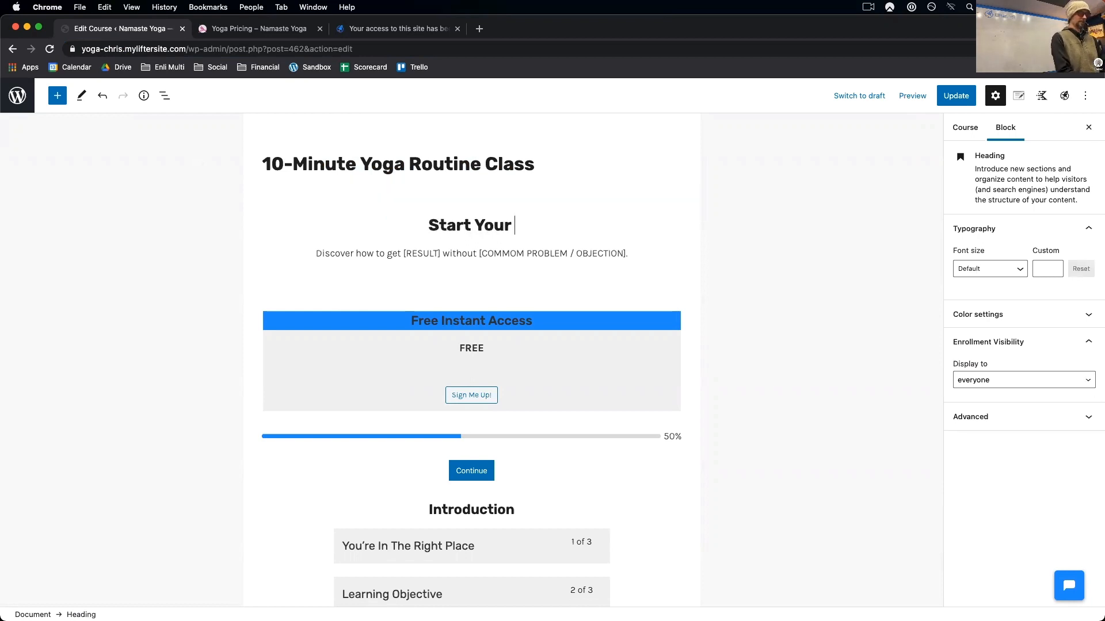
type("Prac")
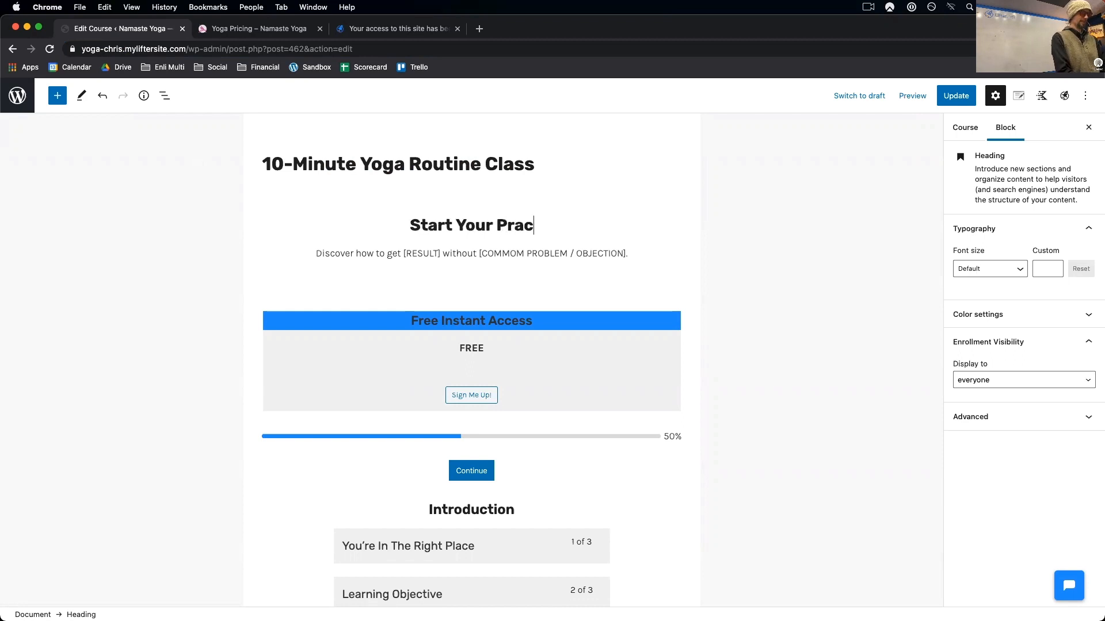
type("tice Now")
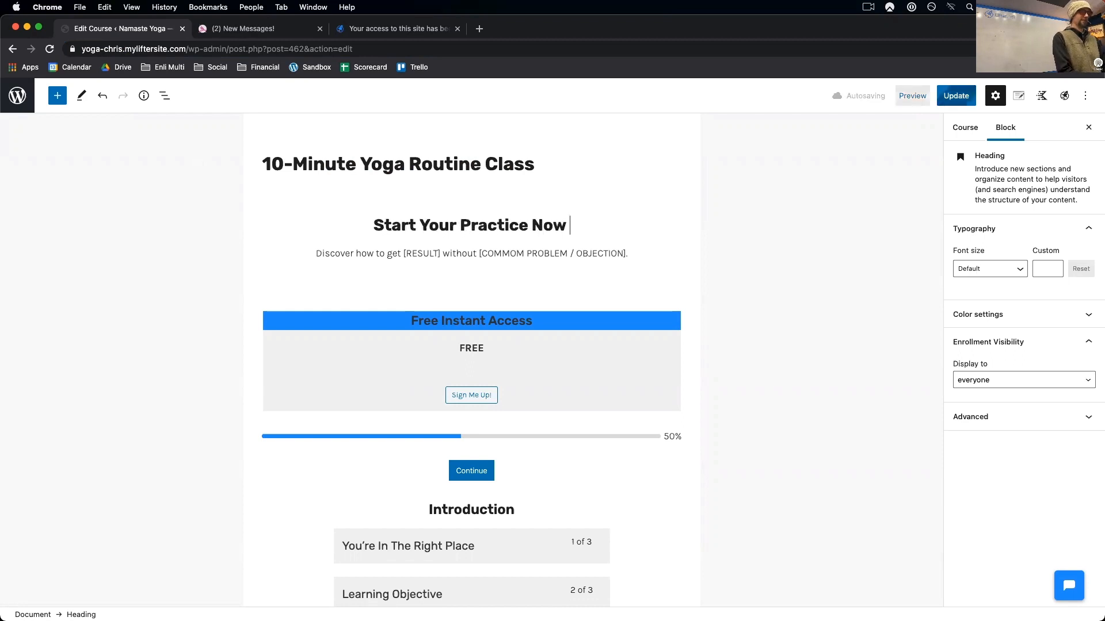
key("super+s")
type("FREE")
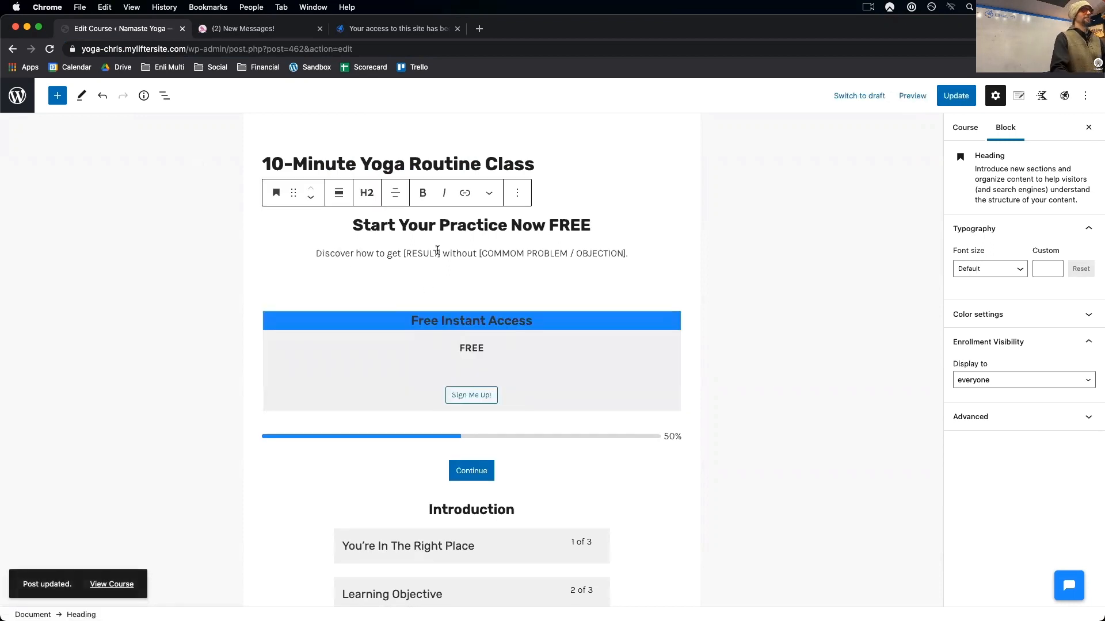
- Replace "get [RESULT]" in the course description with "increase your mood and reduce stress"
left_click(388, 256)
left_click_drag(433, 257, 439, 256)
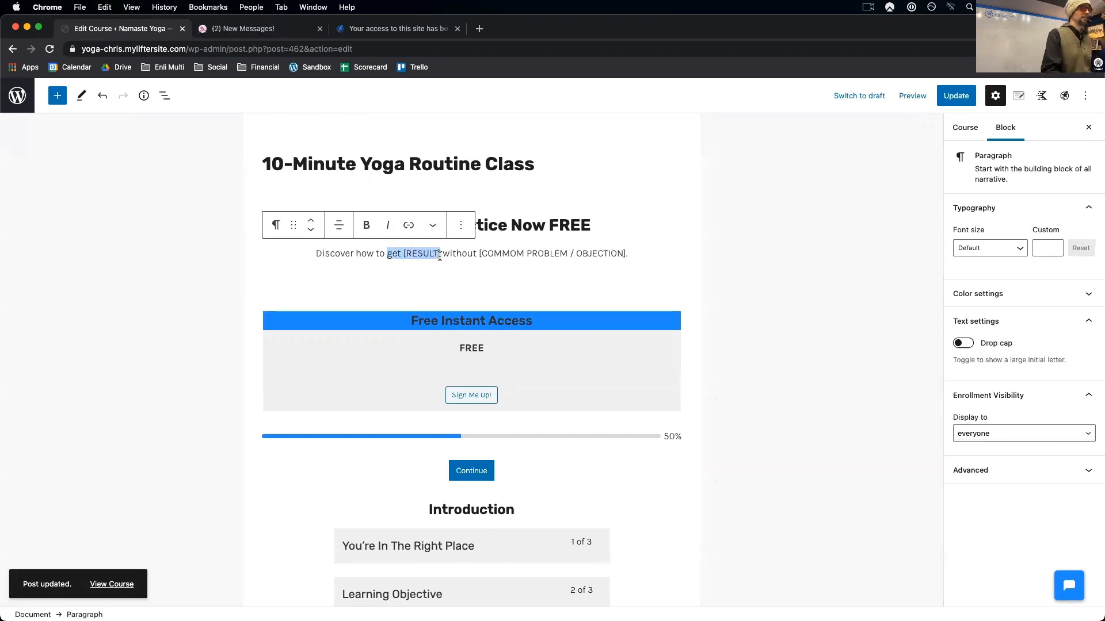
type("increa")
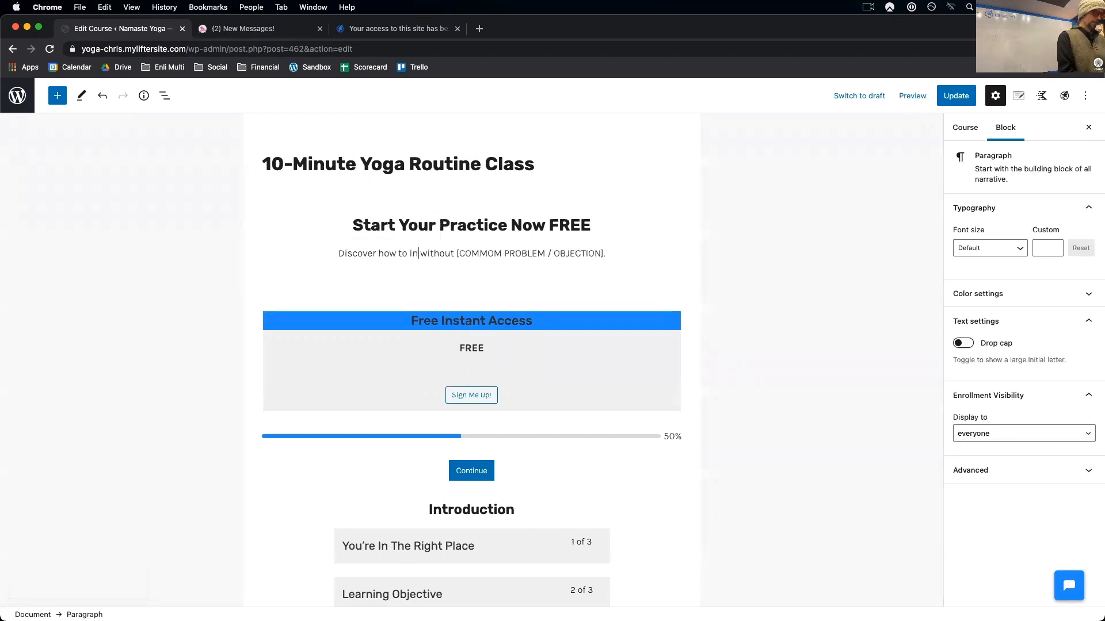
type("se your")
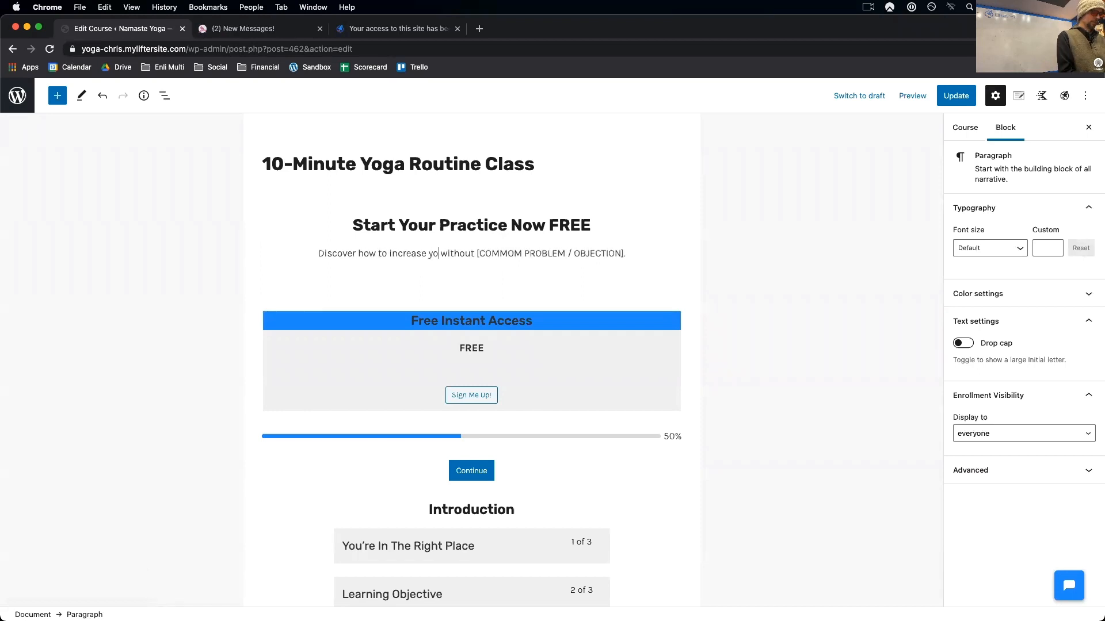
type(" mood an")
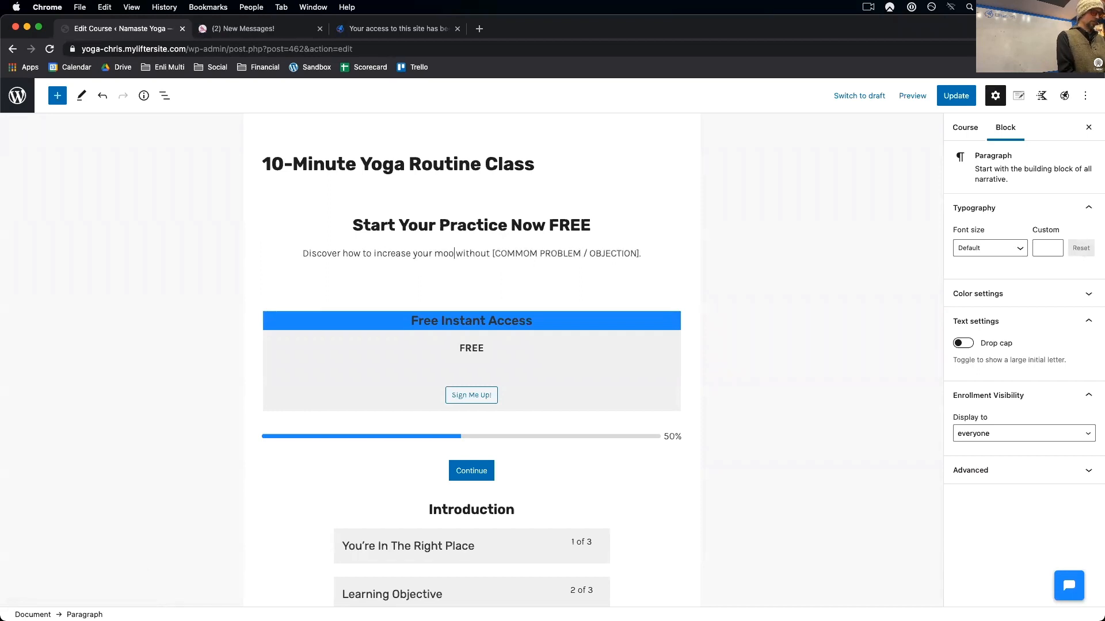
type("d reduce s")
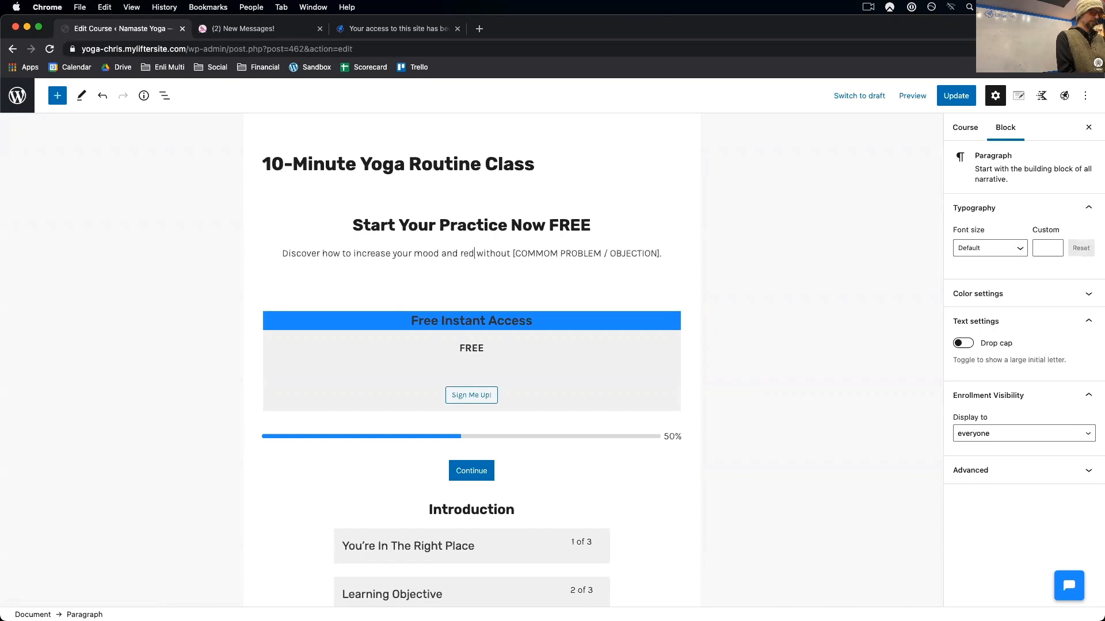
type("tress")
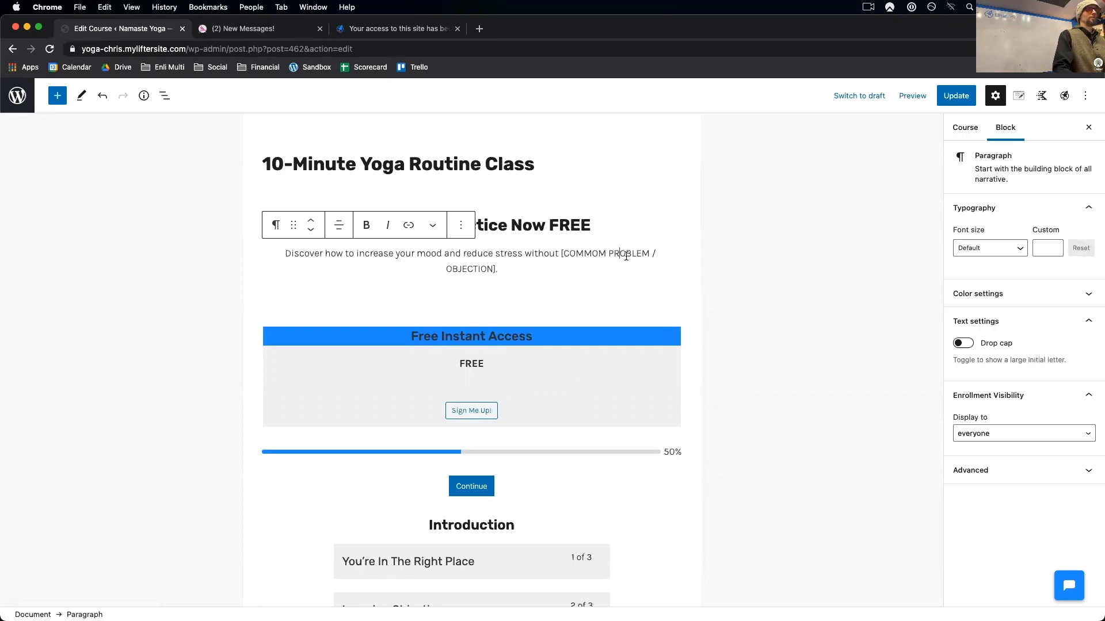
- Replace "[COMMOM PROBLEM / OBJECTION]" in the course description with "having the pressure of taking your first yoga class with a group of strangers"
left_click_drag(563, 253, 496, 266)
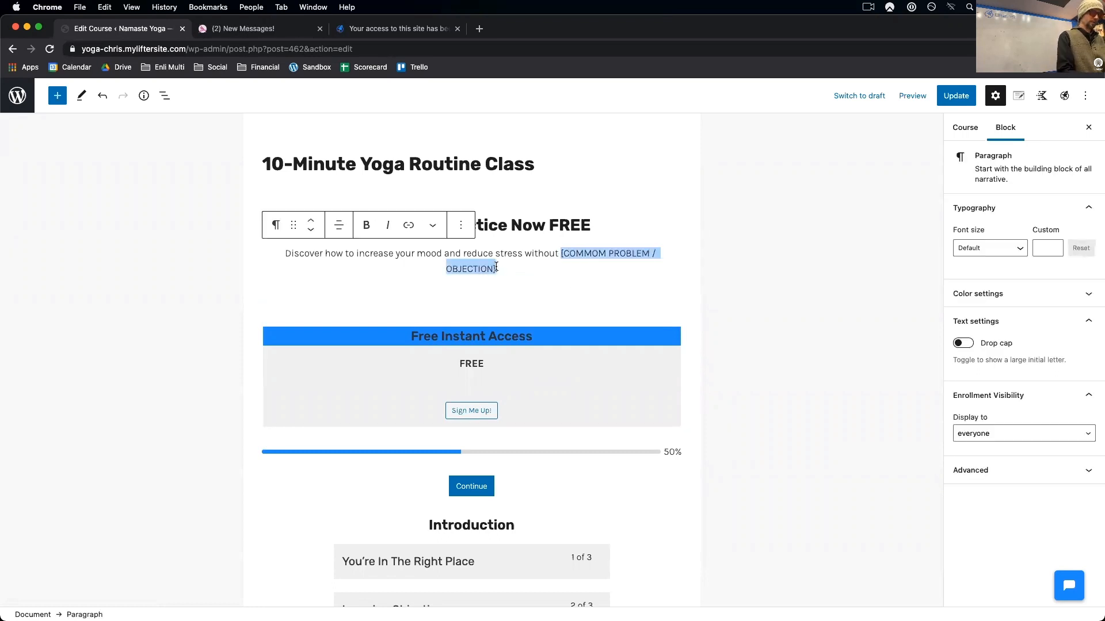
key("BackSpace")
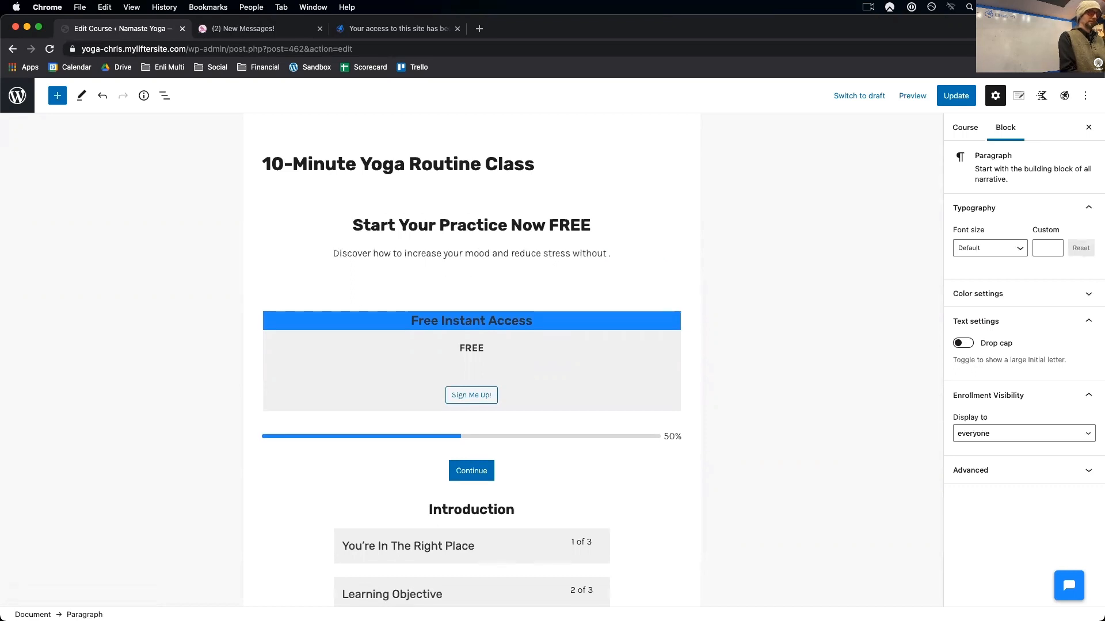
type("having")
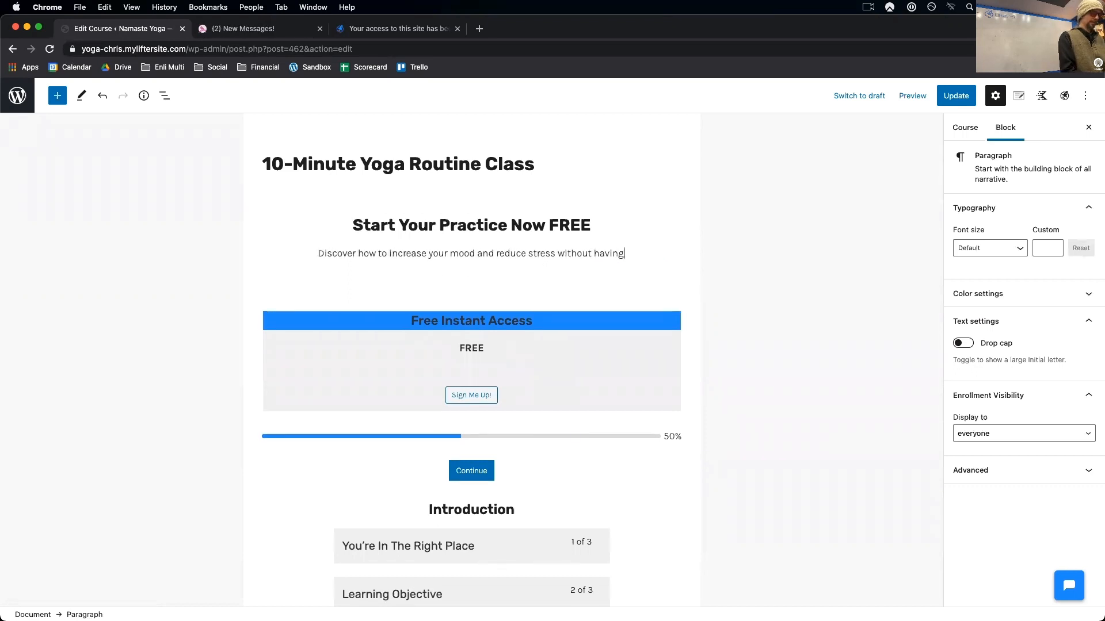
type(" the pressu")
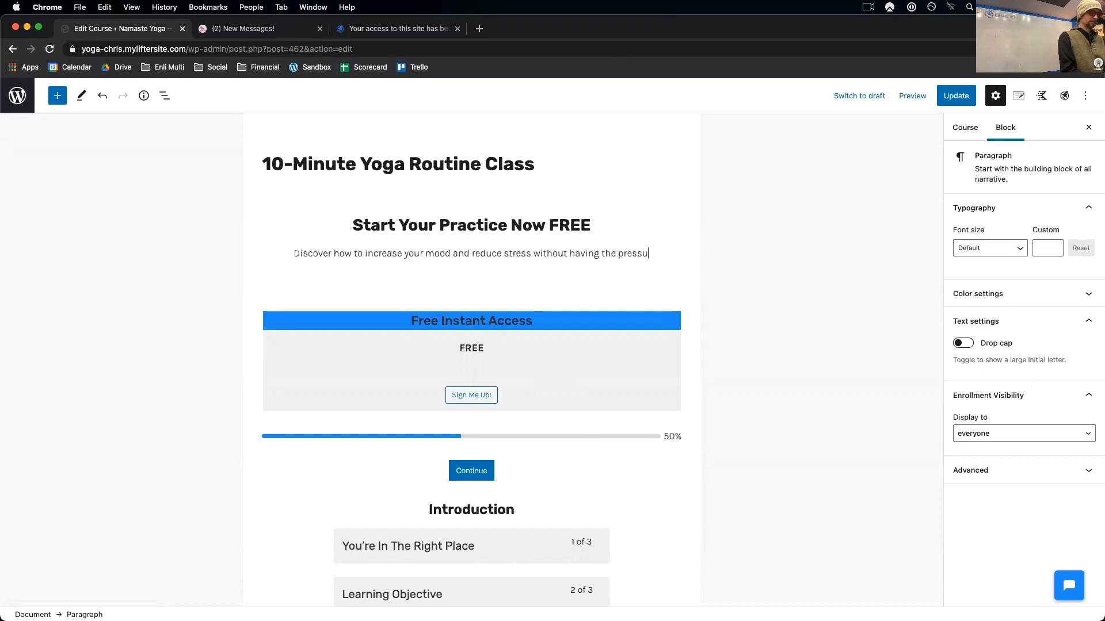
type("re of t")
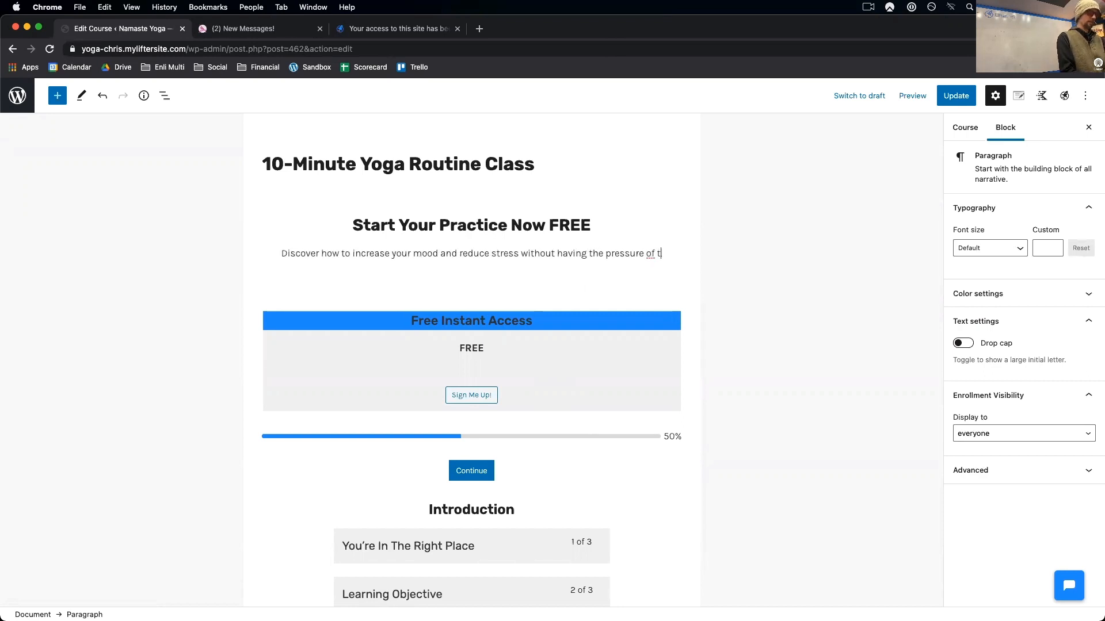
type("aking your")
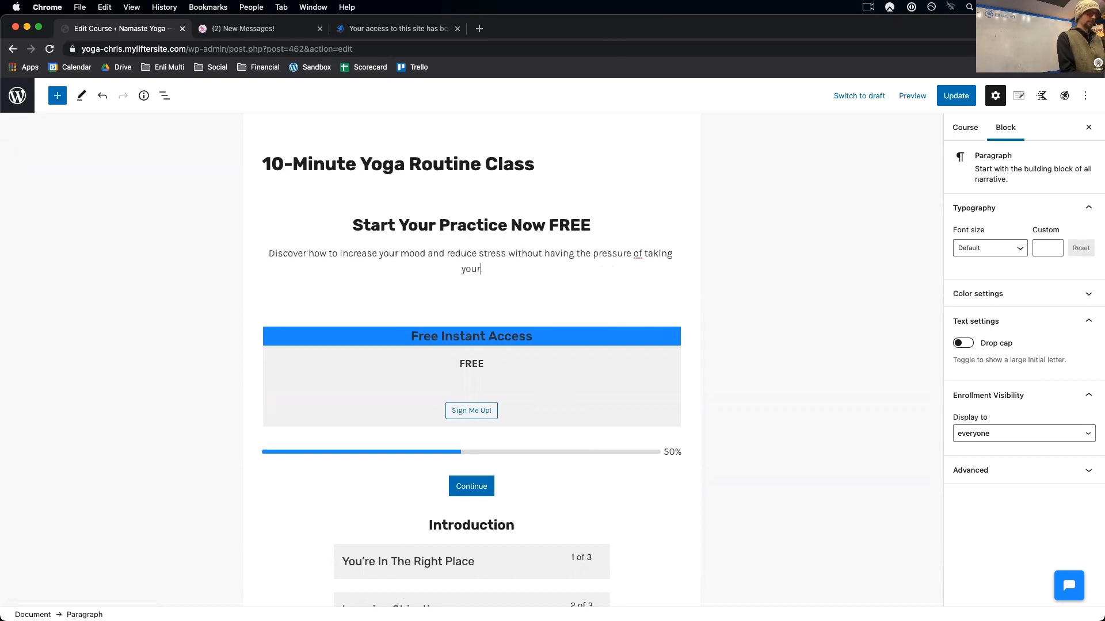
type(" first yoga class wit")
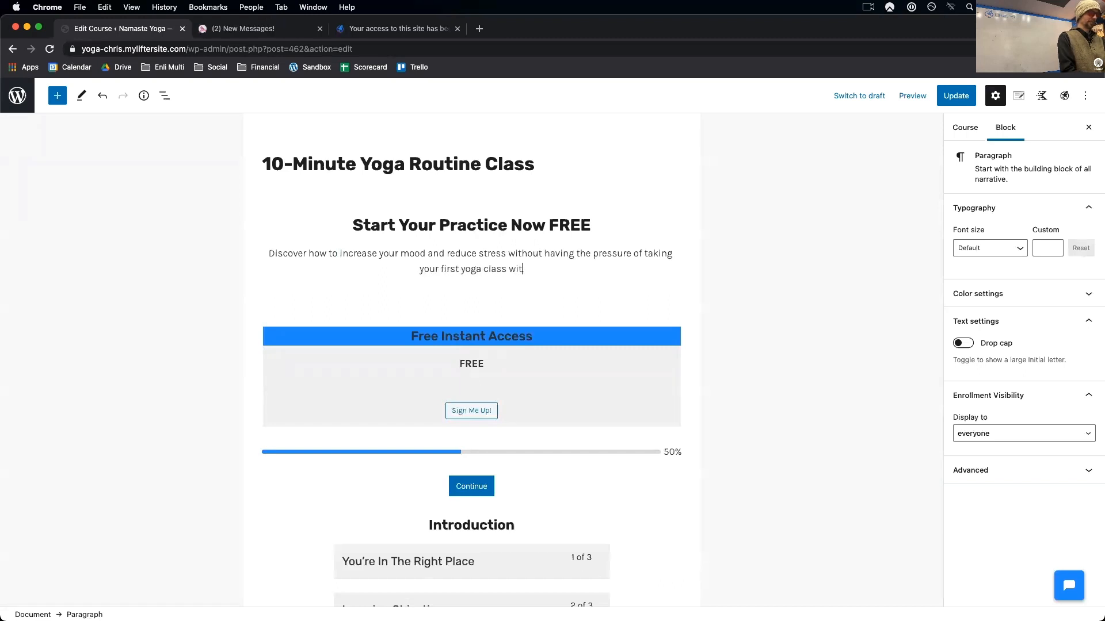
type("h a group of strangers")
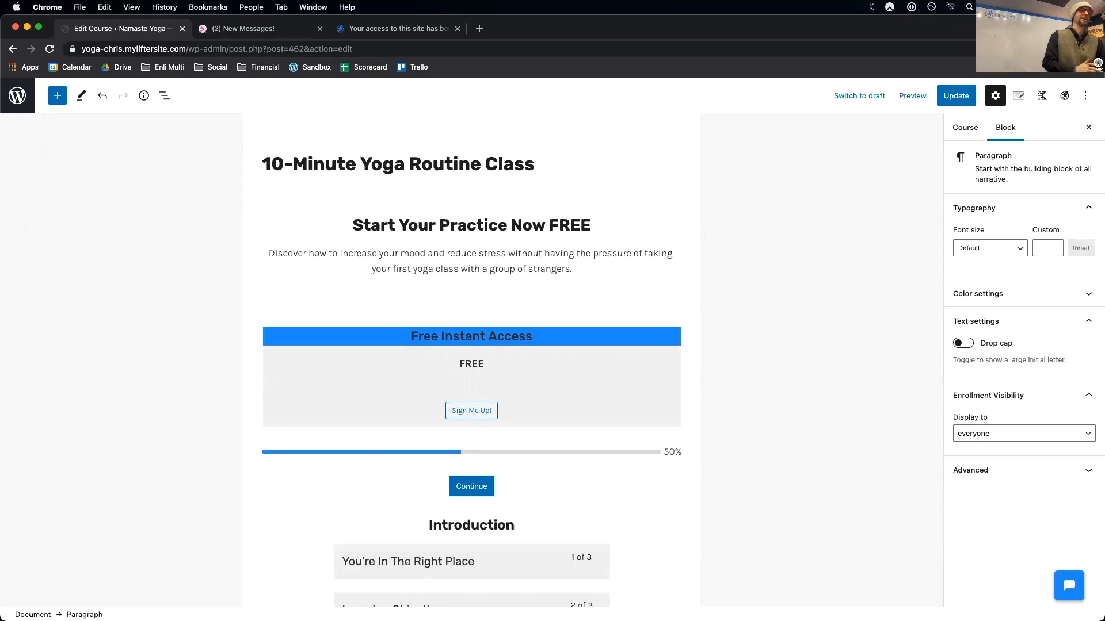
- Review the course syllabus block, examining the lessons in the Introduction, Result Method and Next Steps sections
scroll(668, 475, "down", 3)
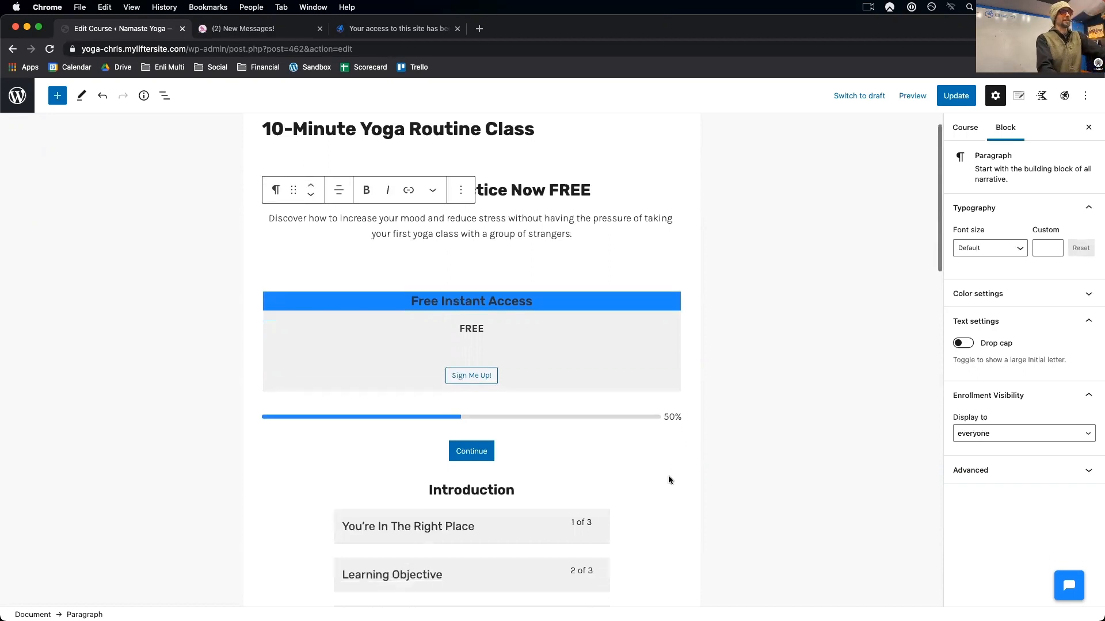
scroll(668, 480, "up", 3)
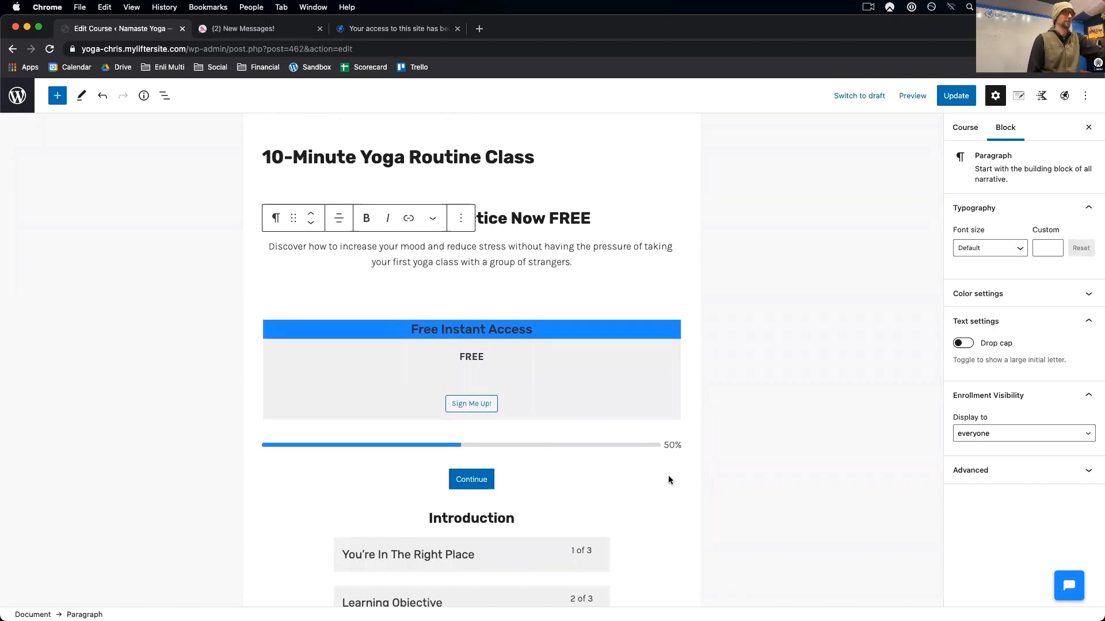
scroll(668, 477, "down", 4)
scroll(668, 480, "down", 2)
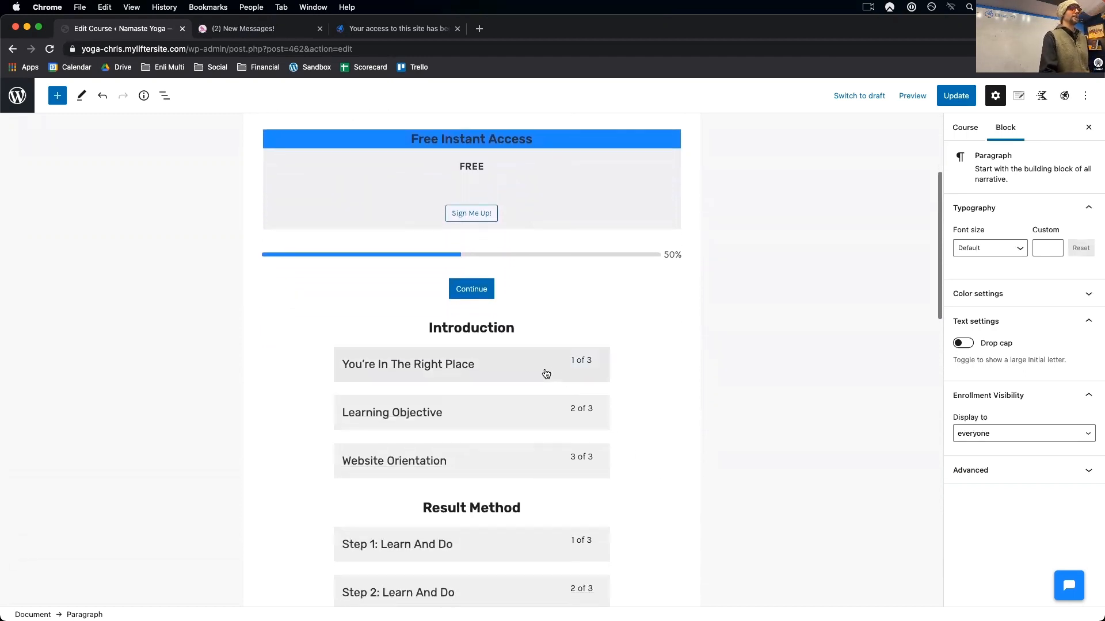
left_click(518, 375)
left_click(519, 238)
scroll(623, 322, "up", 3)
scroll(617, 299, "down", 8)
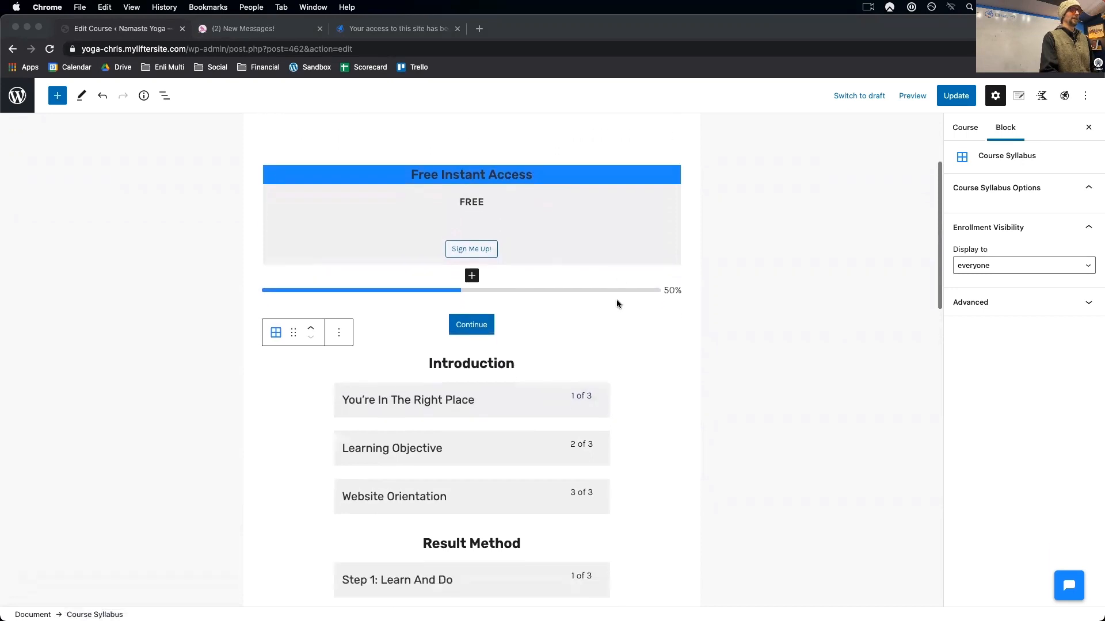
scroll(695, 463, "down", 5)
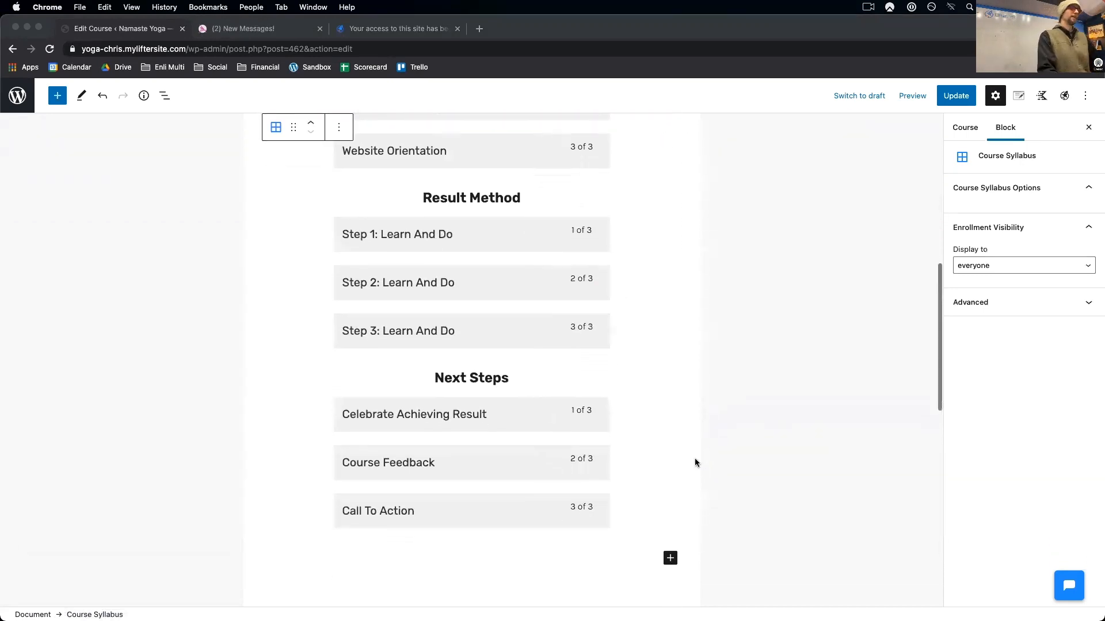
scroll(695, 464, "up", 3)
scroll(695, 462, "up", 4)
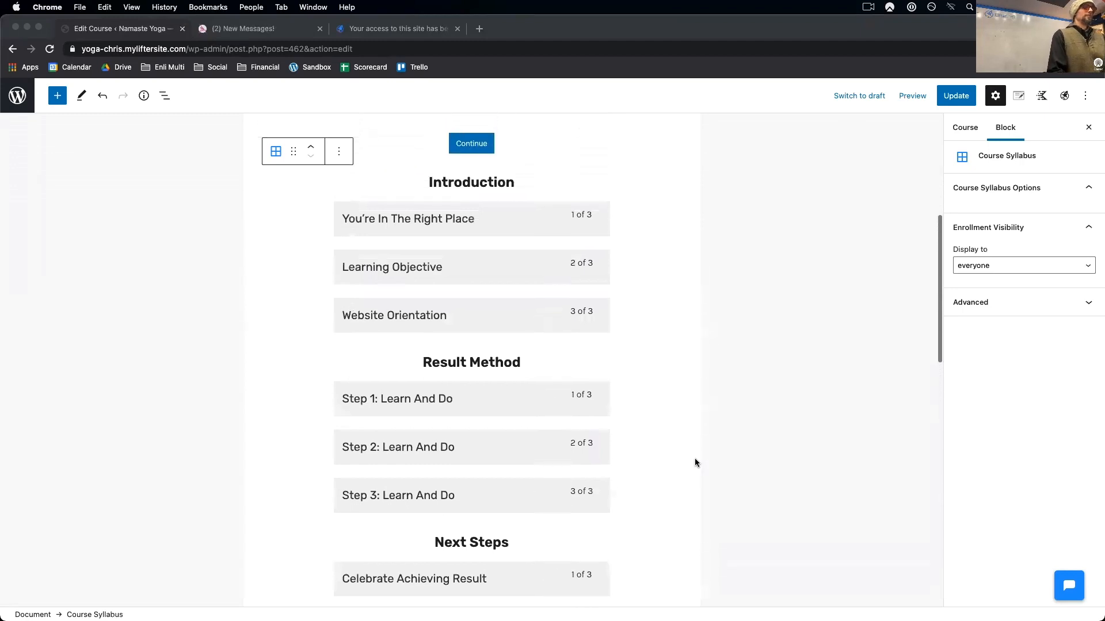
scroll(695, 462, "down", 4)
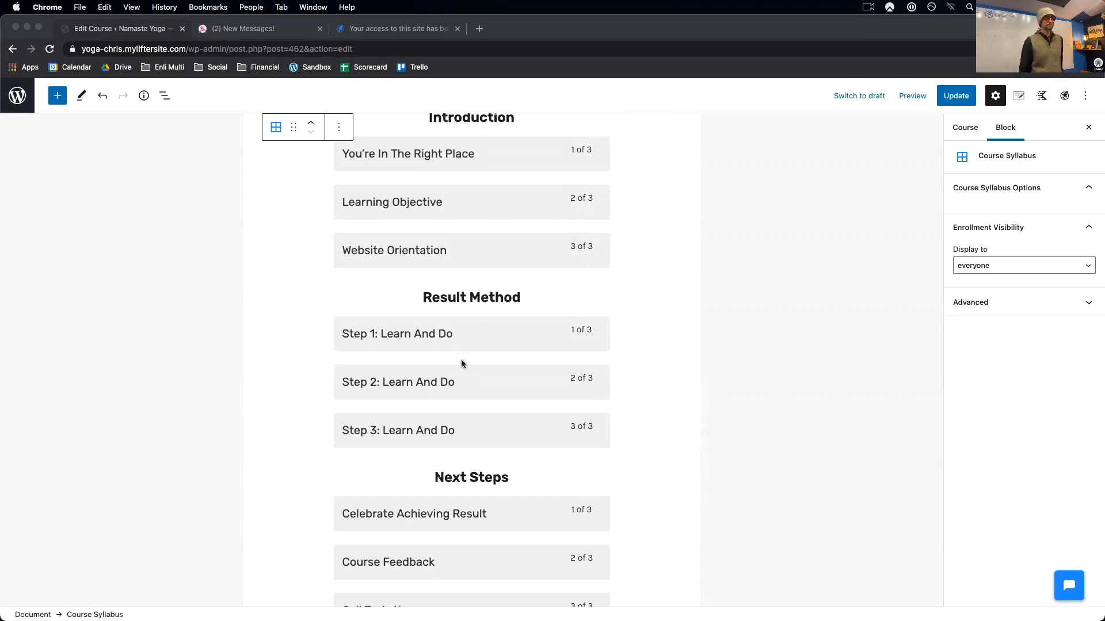
scroll(461, 363, "down", 2)
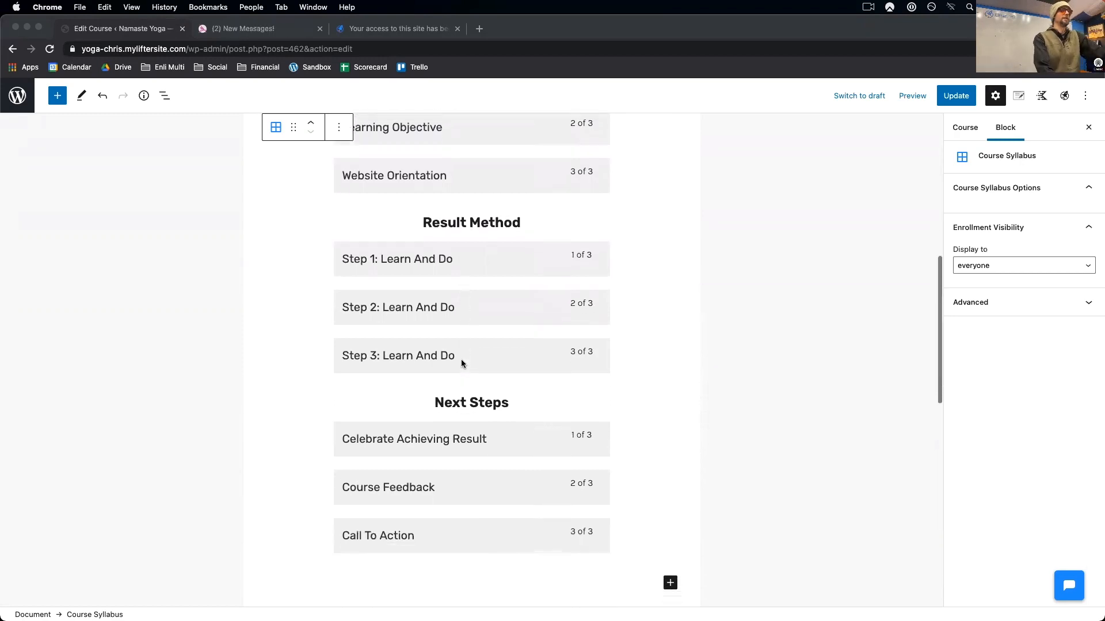
scroll(461, 363, "up", 2)
scroll(461, 359, "up", 1)
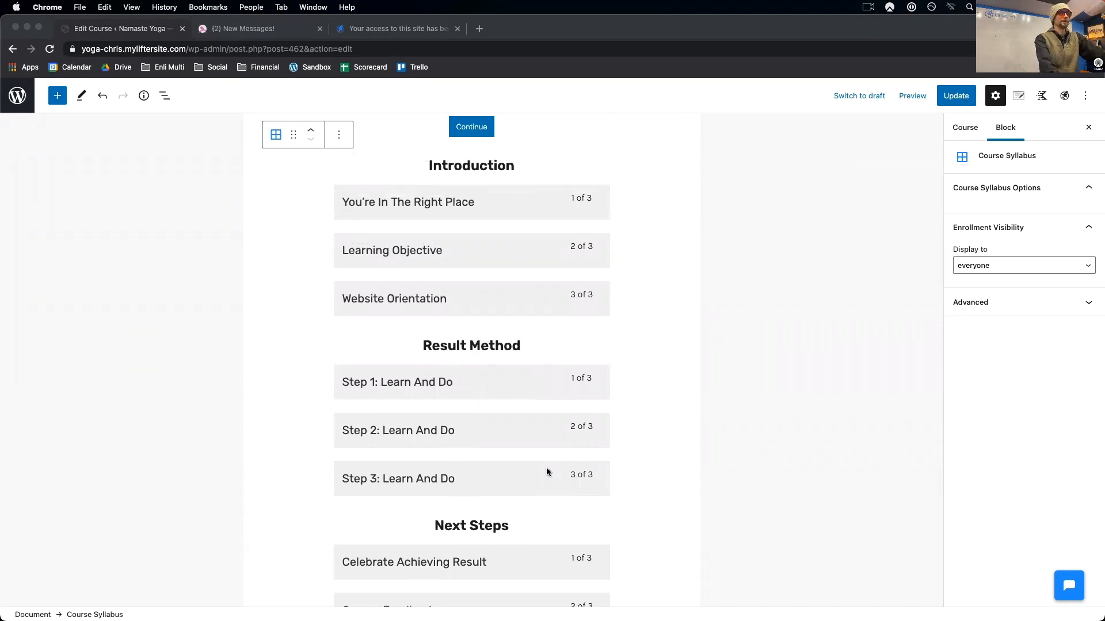
scroll(546, 469, "down", 1)
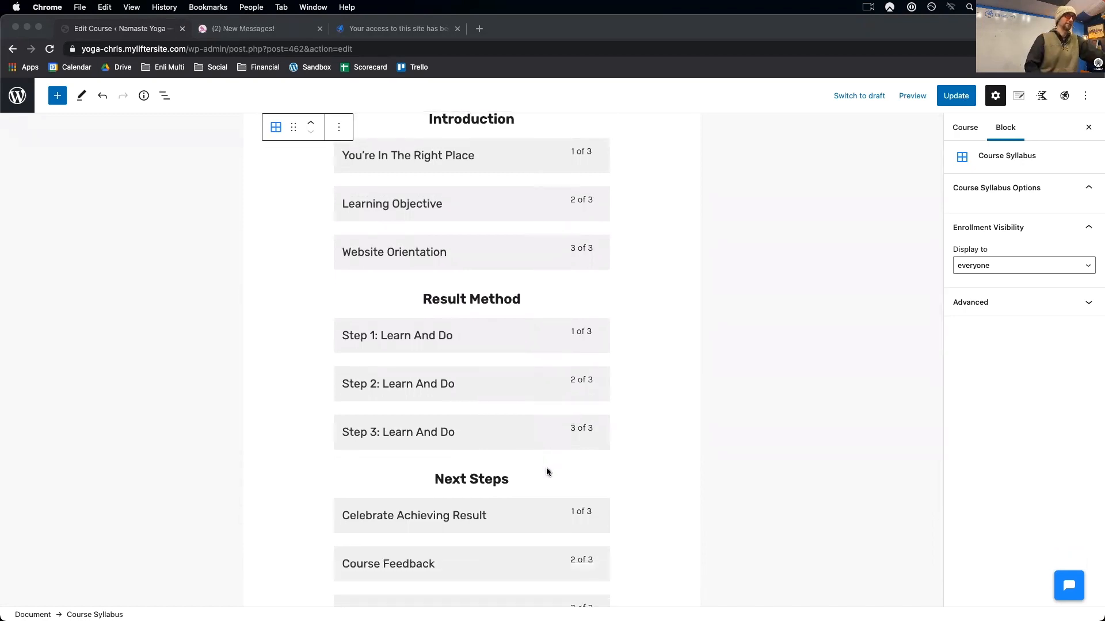
scroll(546, 471, "down", 3)
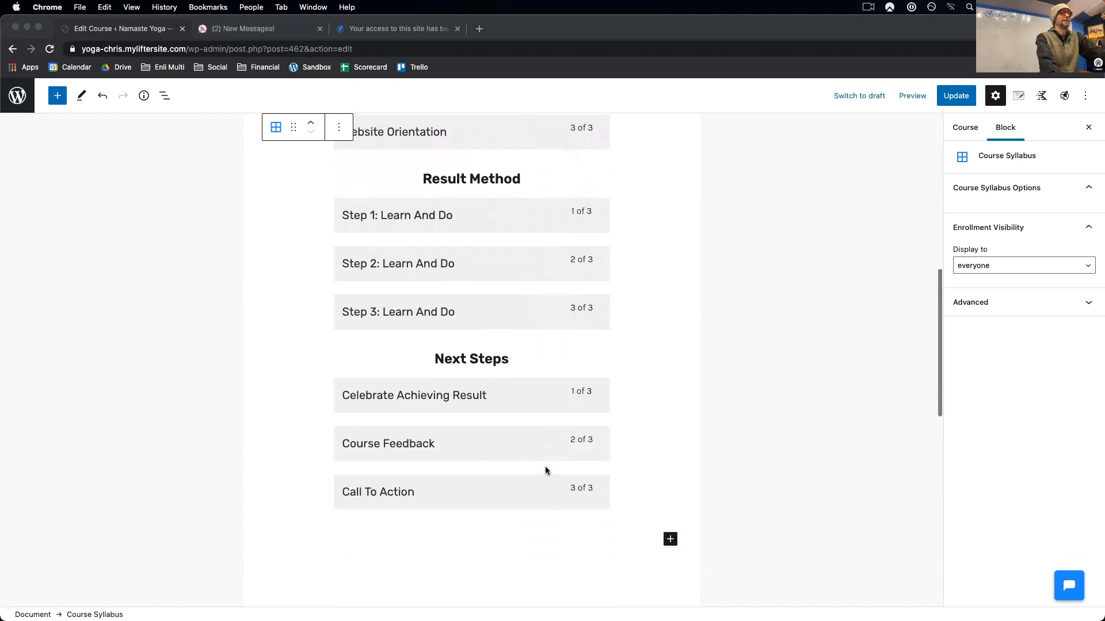
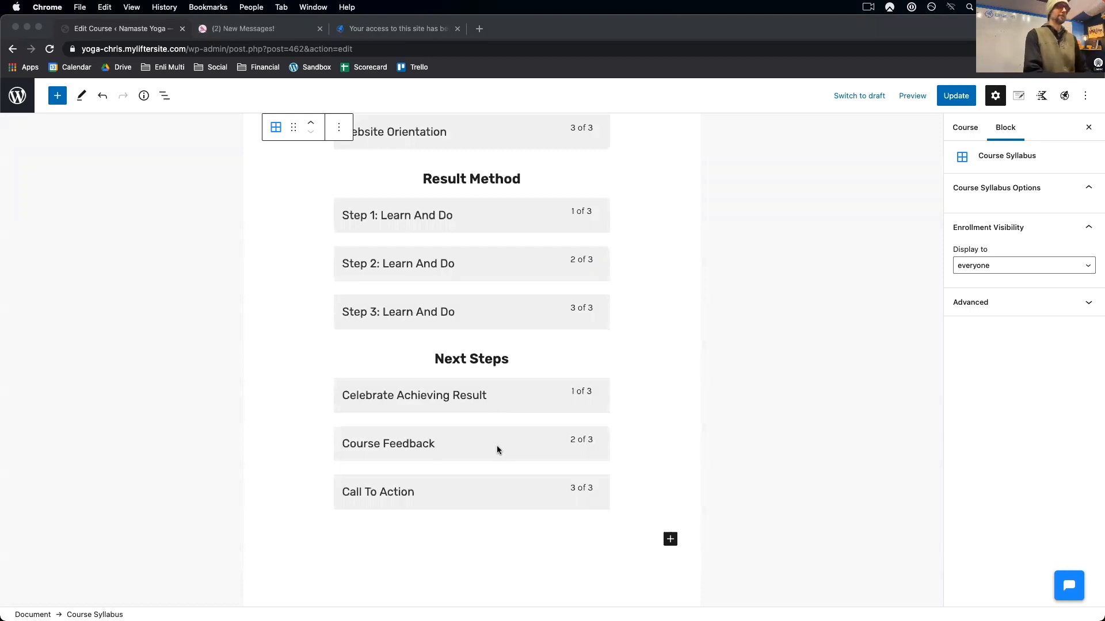
- Save the course and review its published page from the headline down to the Next Steps lessons
left_click(956, 96)
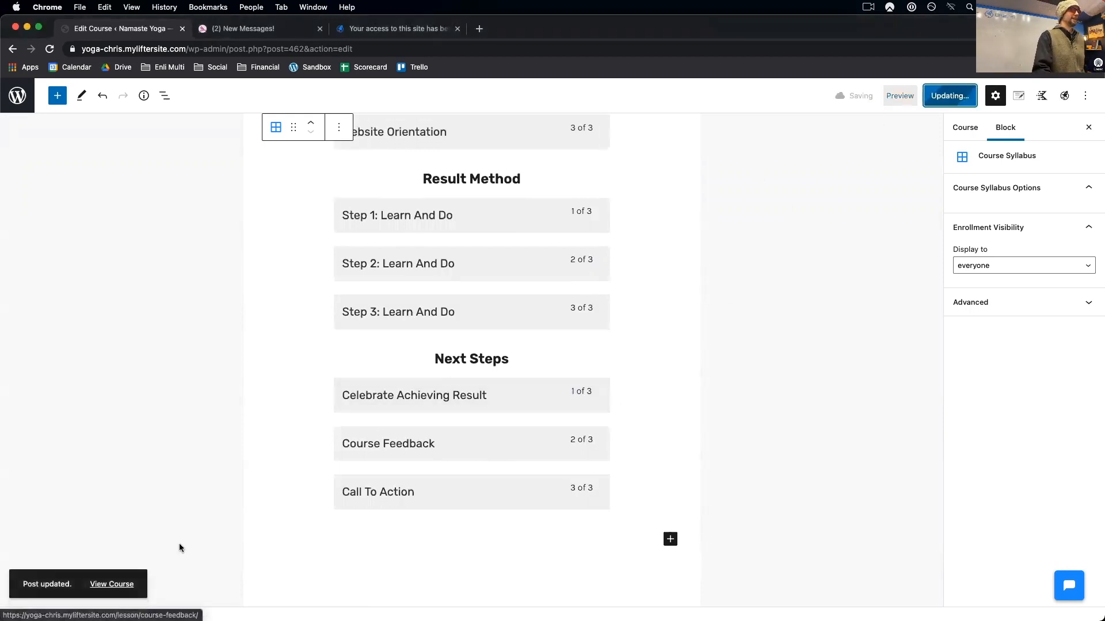
left_click(119, 585)
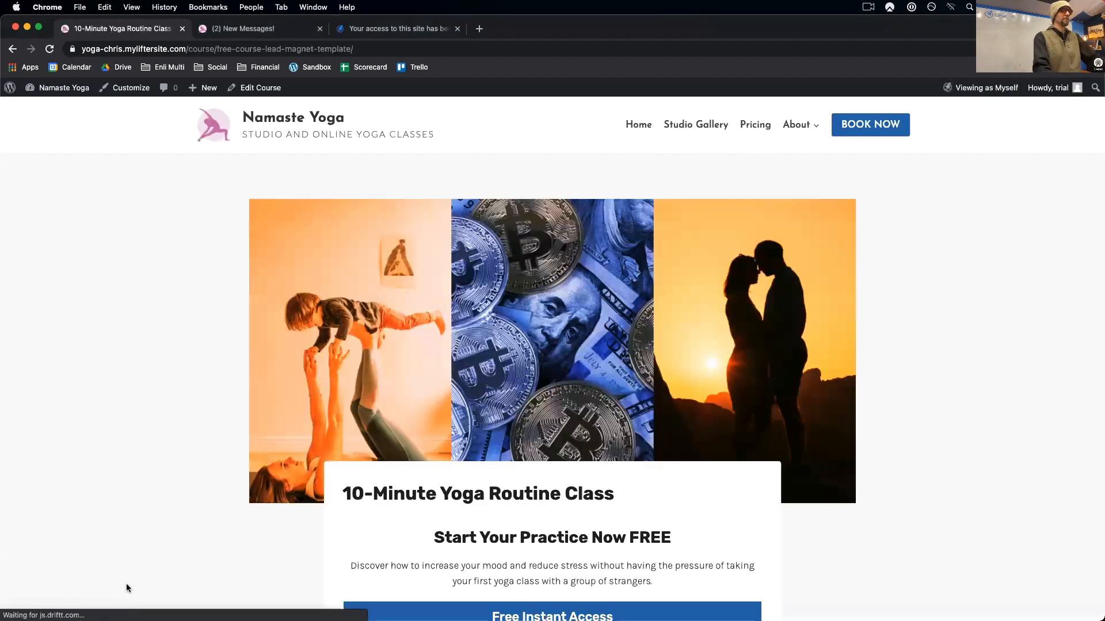
scroll(941, 466, "down", 5)
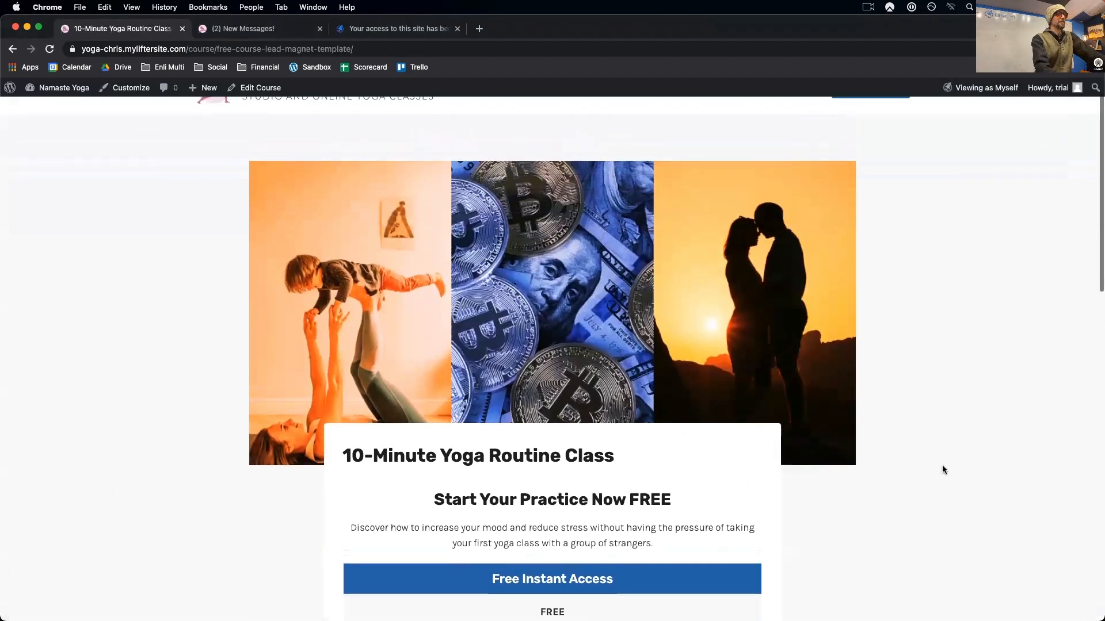
scroll(942, 466, "down", 1)
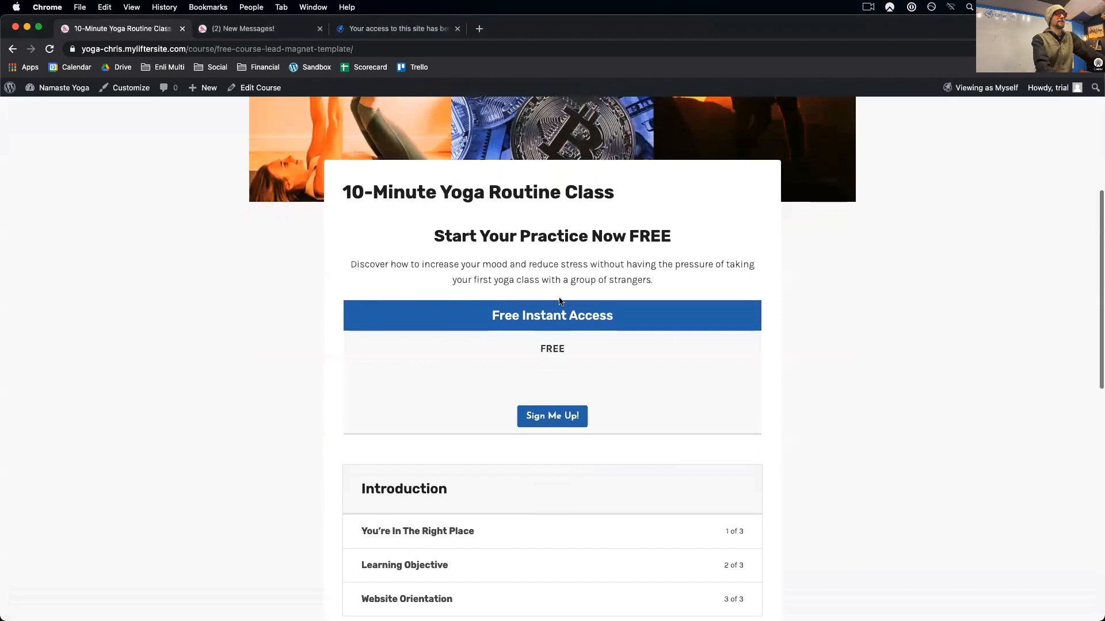
scroll(702, 321, "down", 1)
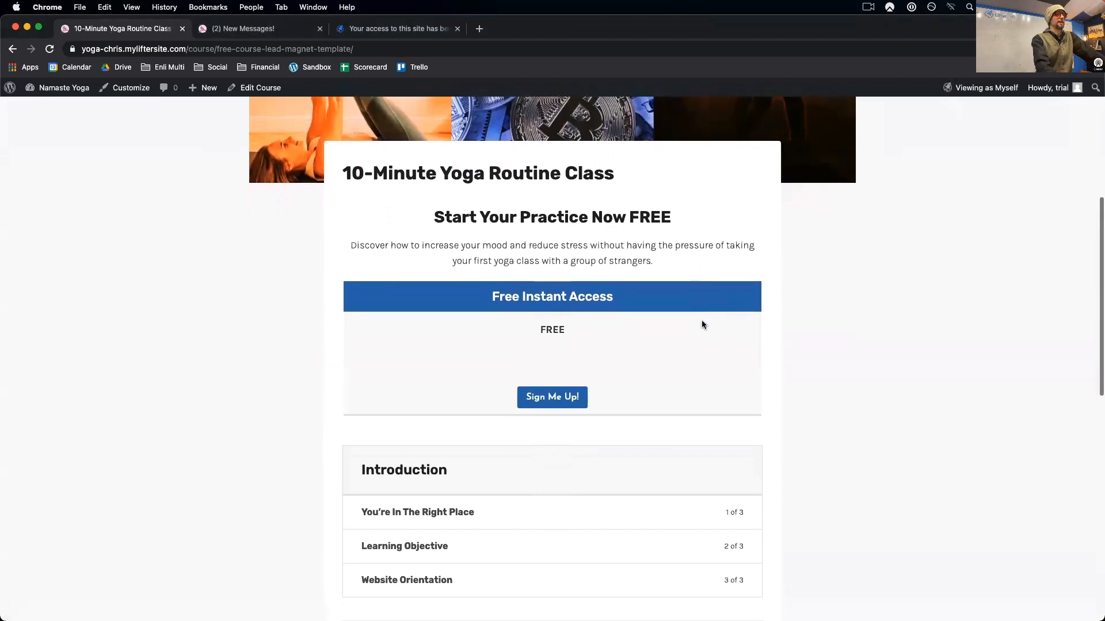
scroll(703, 487, "down", 9)
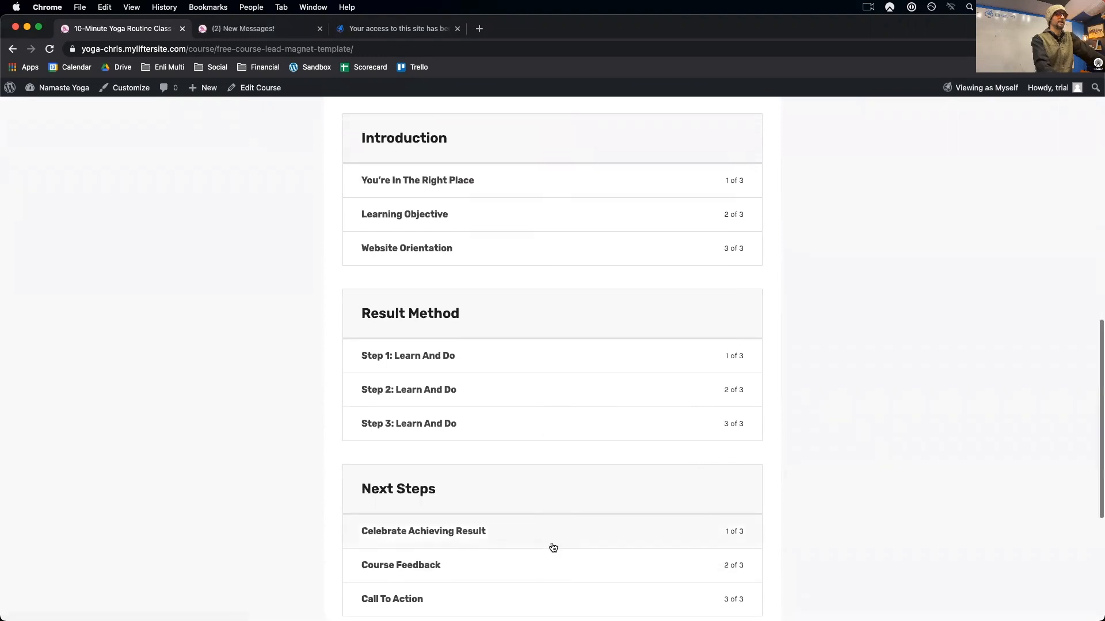
scroll(552, 548, "up", 4)
- Open the "You're In The Right Place" lesson from the published syllabus and look over its page
left_click(414, 335)
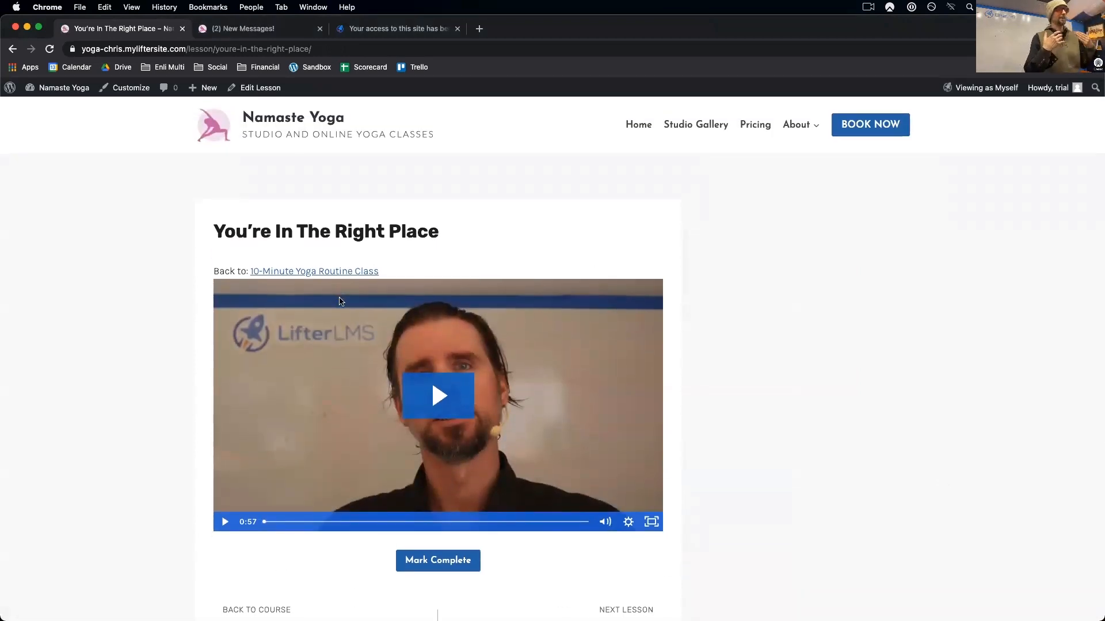
scroll(339, 302, "down", 5)
scroll(339, 302, "up", 3)
scroll(339, 302, "up", 2)
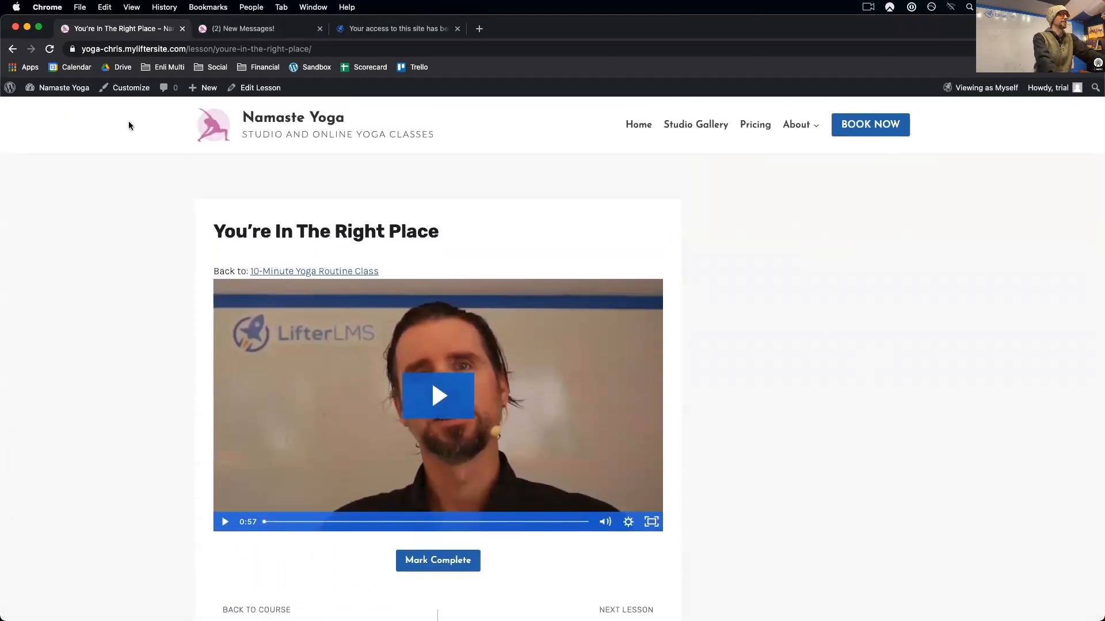
- Return to the site's admin dashboard and open the Widgets settings
mouse_move(45, 85)
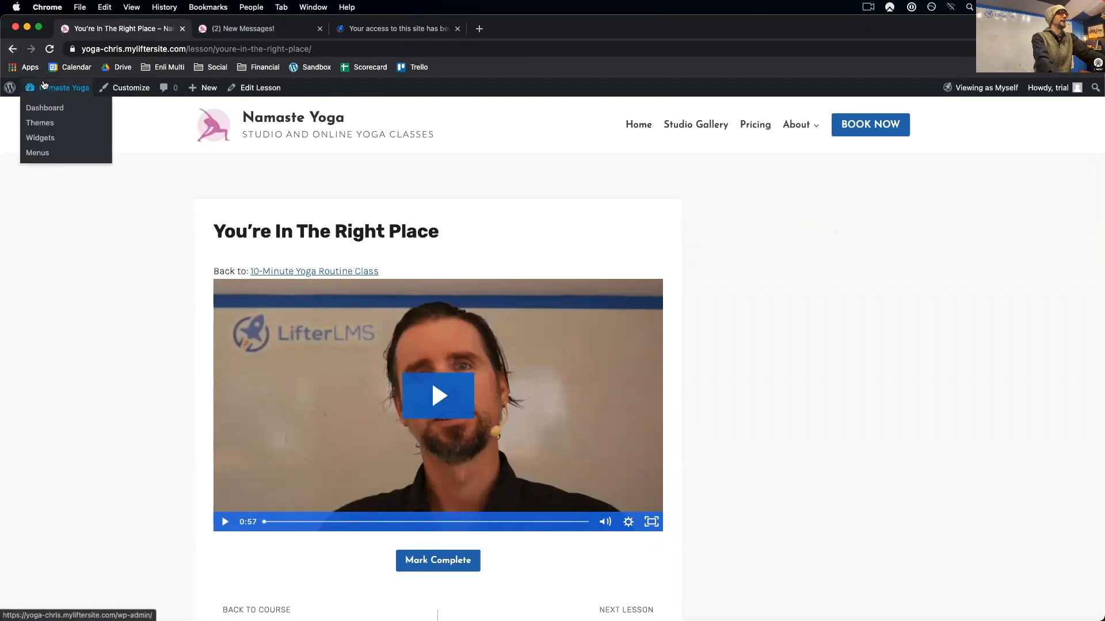
left_click(52, 103)
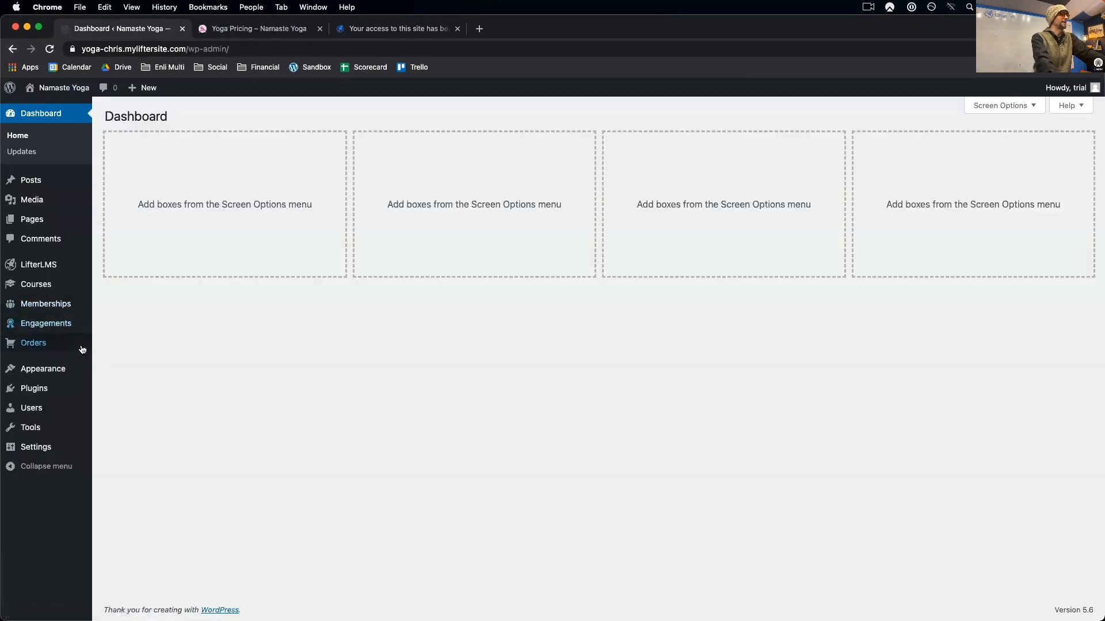
mouse_move(60, 369)
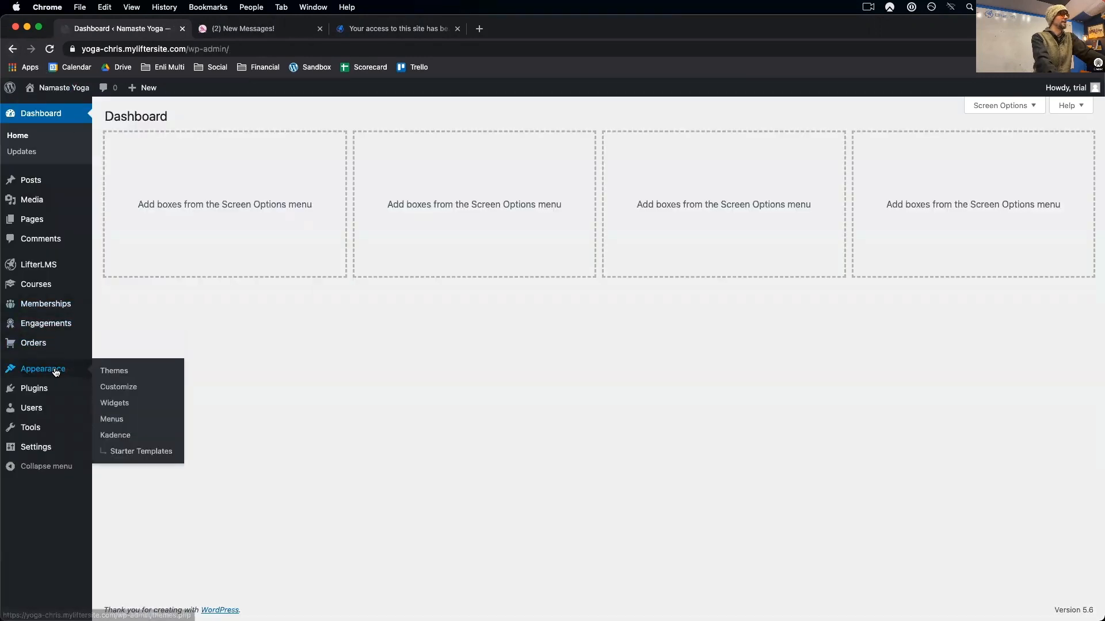
left_click(115, 403)
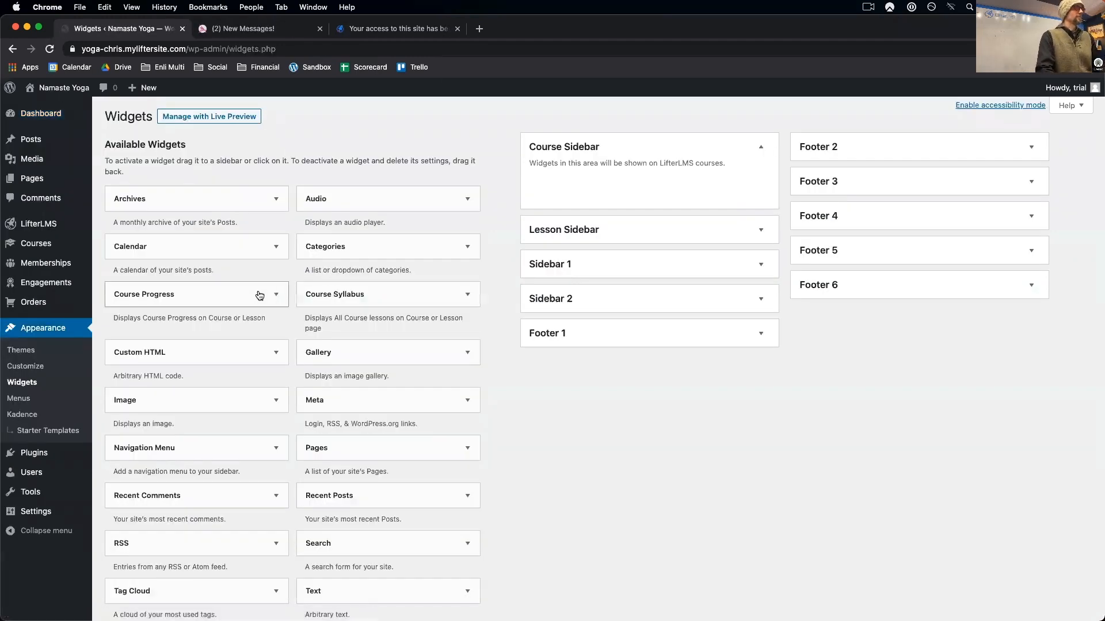
- Add a Course Progress widget titled "Progress" to the Course Sidebar and save it
left_click_drag(246, 299, 649, 177)
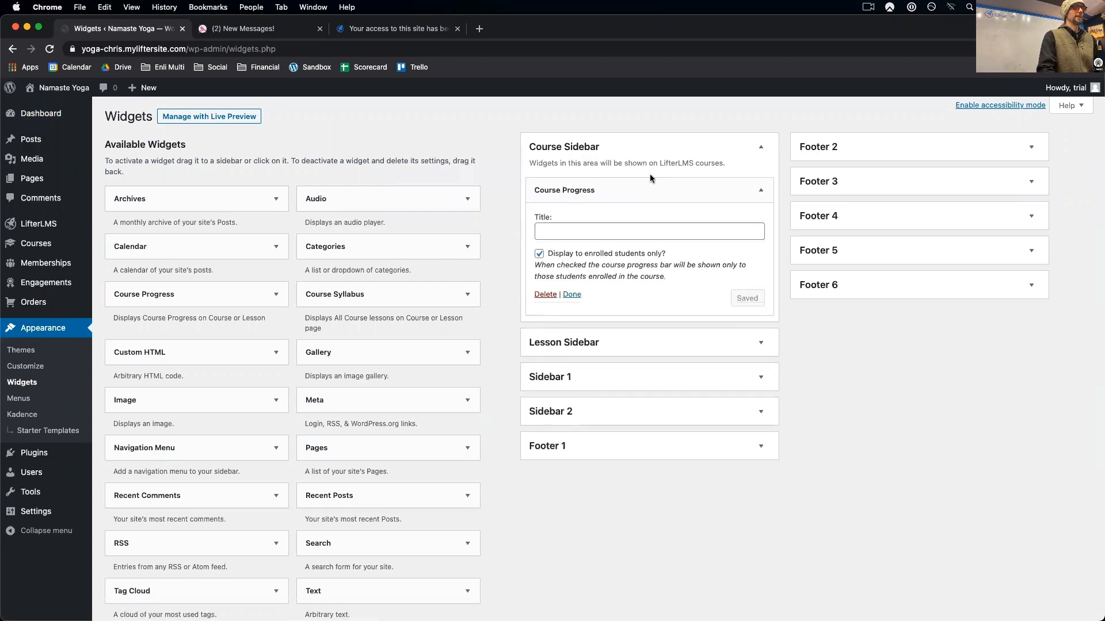
left_click(621, 231)
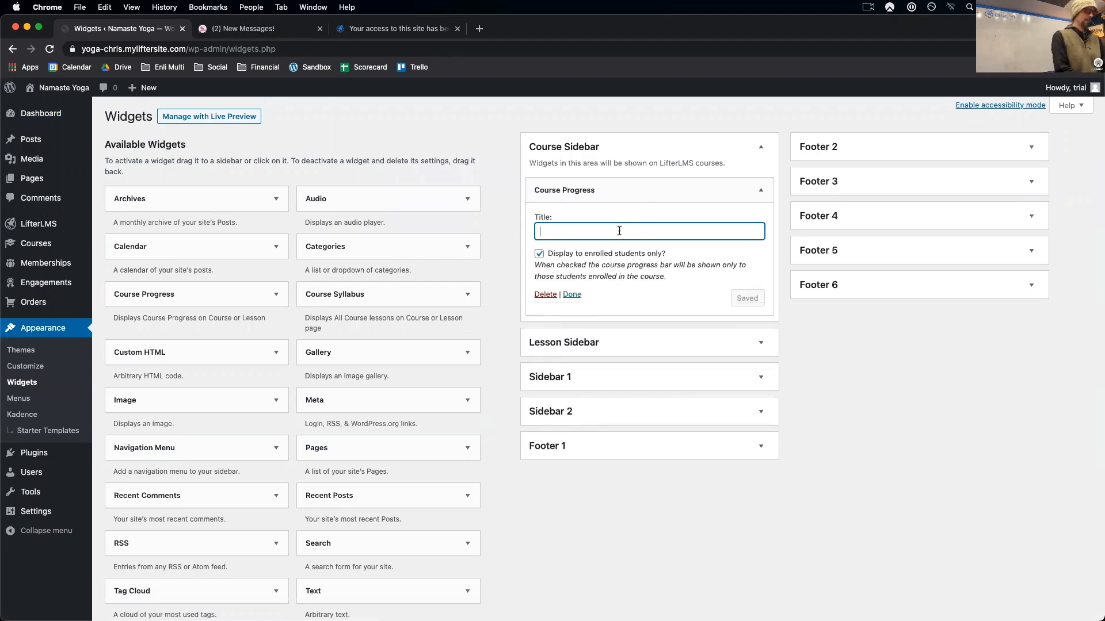
type("Progress")
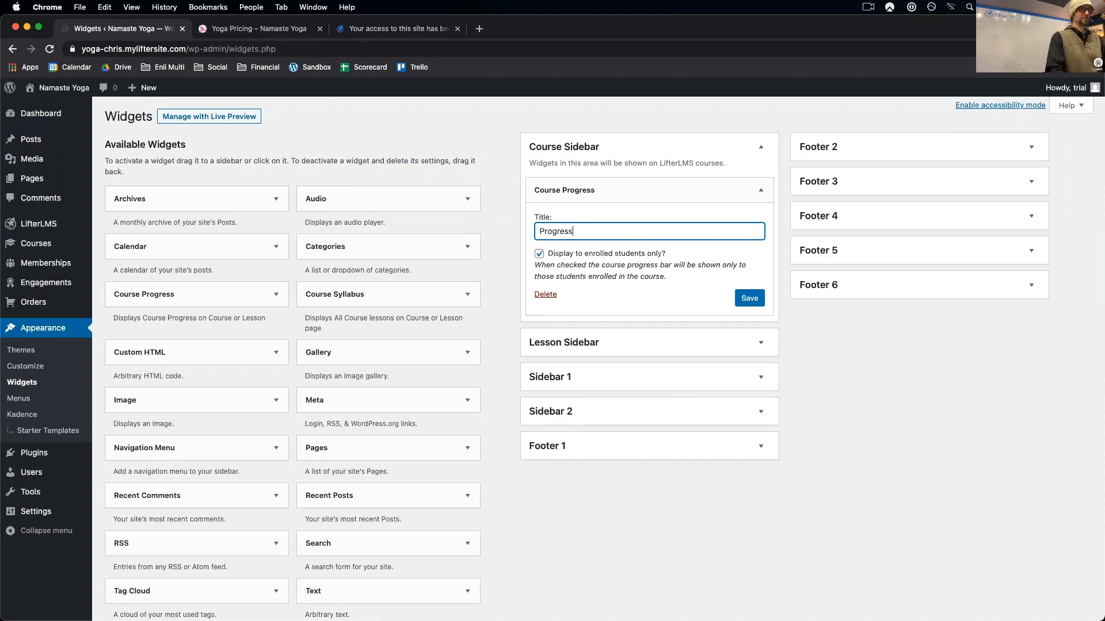
left_click(749, 298)
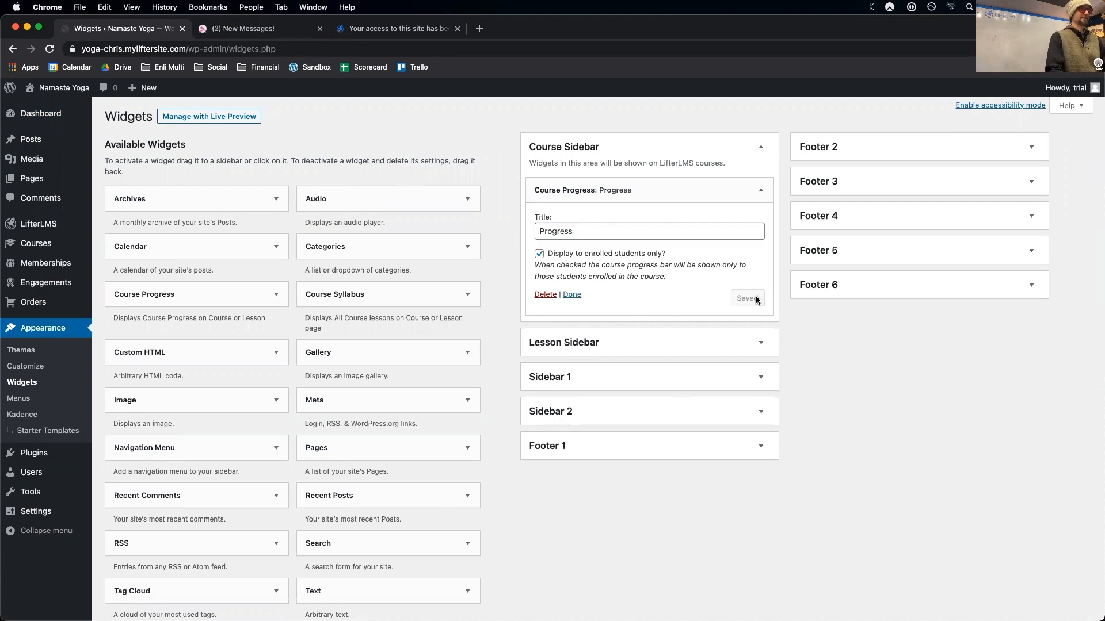
- Add a Course Syllabus widget titled "Lessons" below the progress widget in the Course Sidebar and save it
left_click_drag(314, 311, 575, 322)
left_click(562, 375)
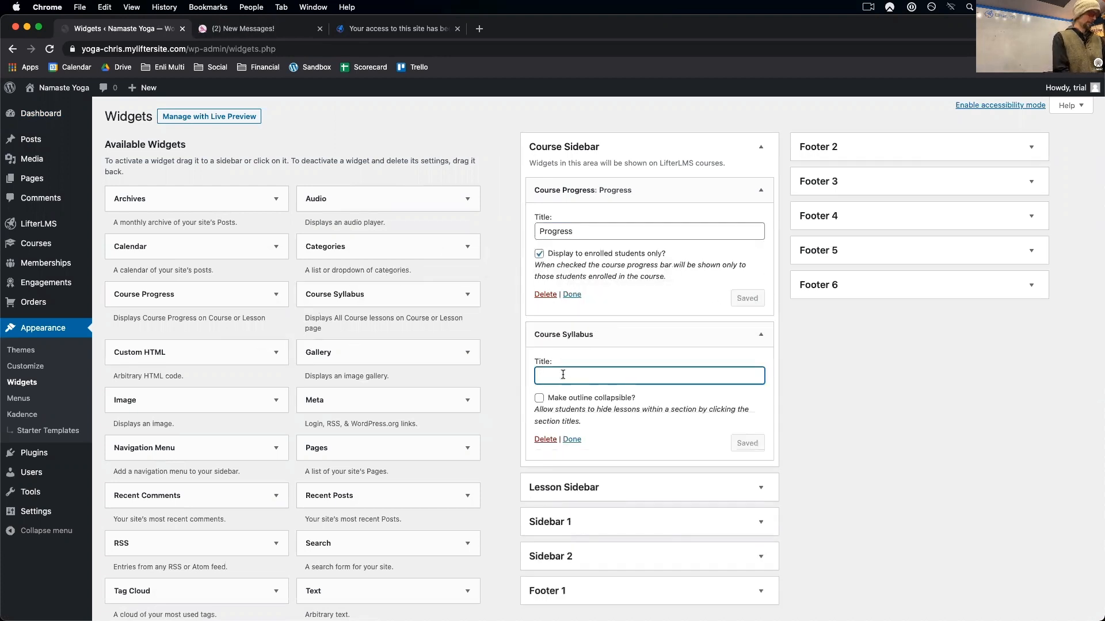
type("Lesso")
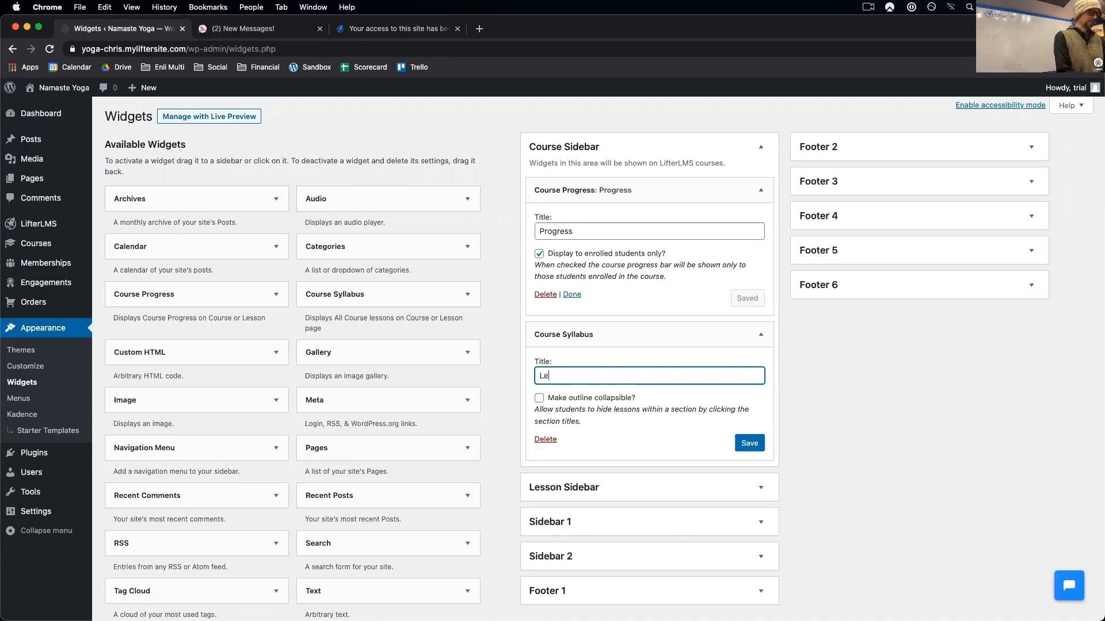
left_click(748, 444)
- Add a Course Progress widget titled "Progress" to the Lesson Sidebar, turn off display to enrolled students only, and save it
left_click(752, 488)
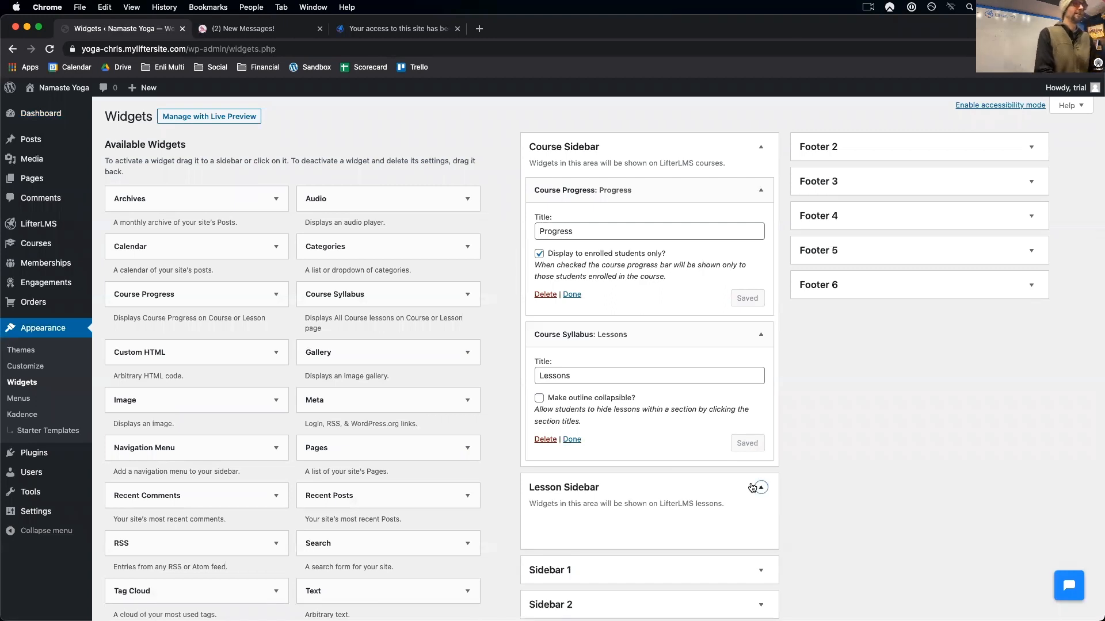
scroll(751, 487, "down", 5)
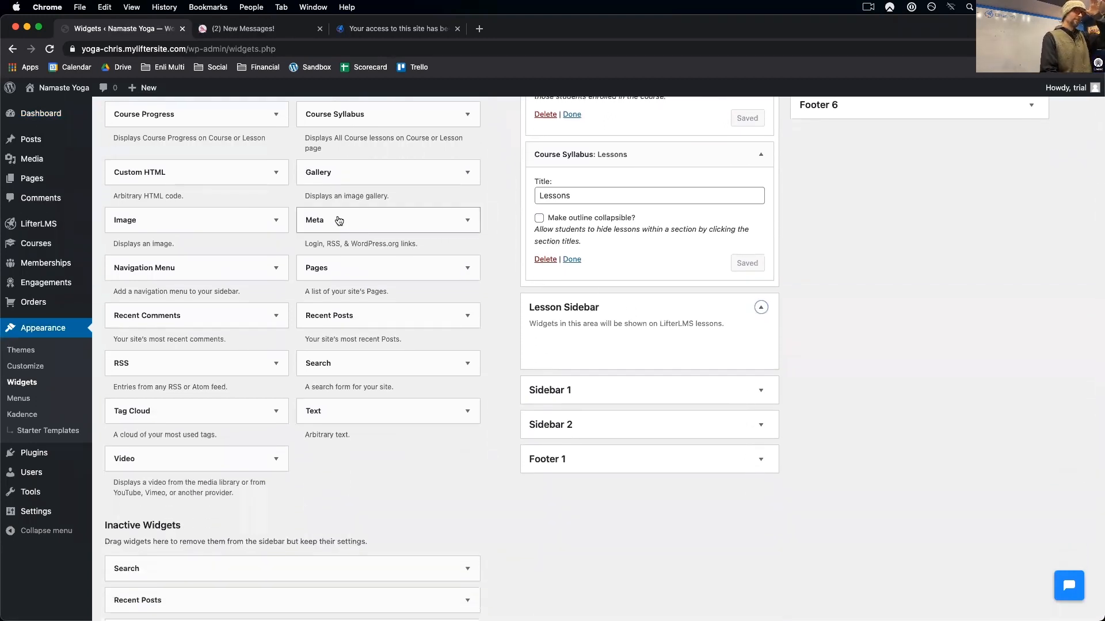
scroll(338, 220, "up", 2)
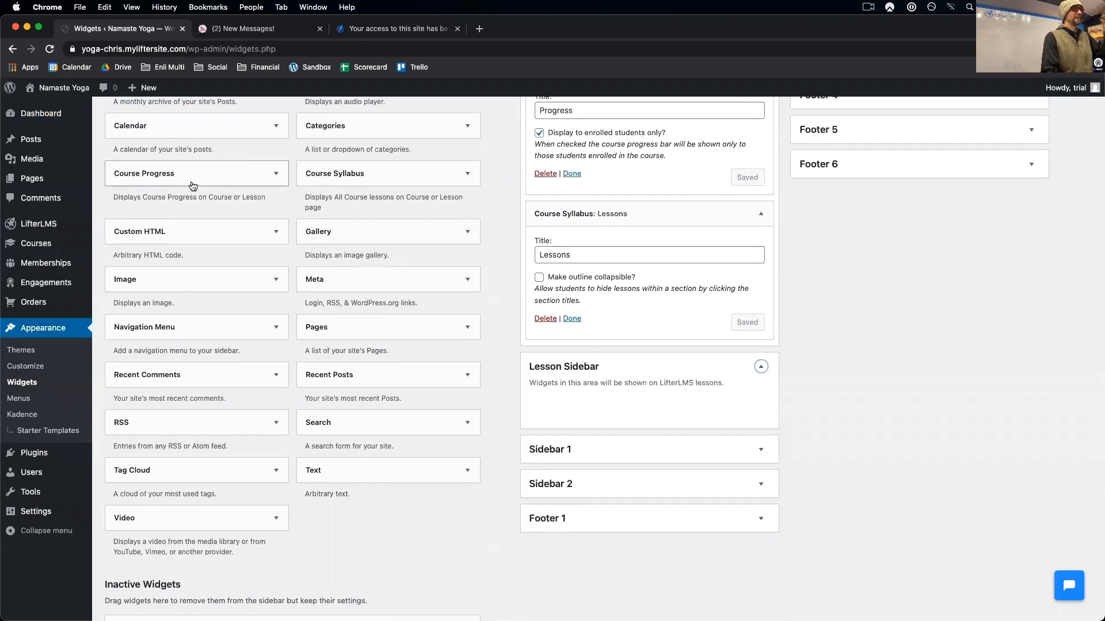
left_click_drag(193, 186, 619, 413)
left_click(557, 455)
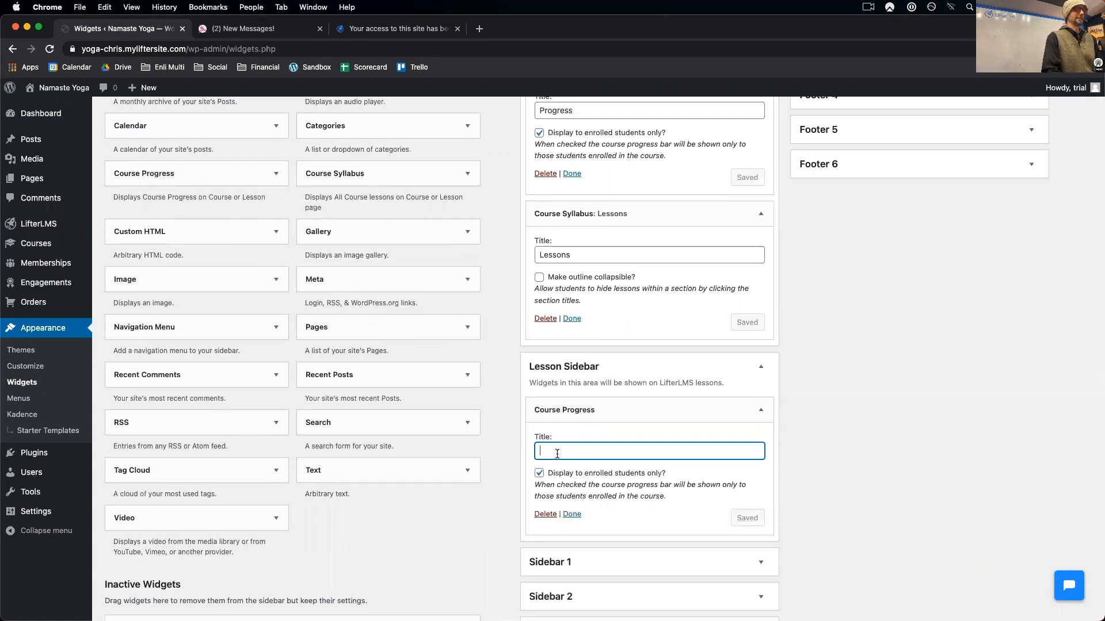
type("Pr")
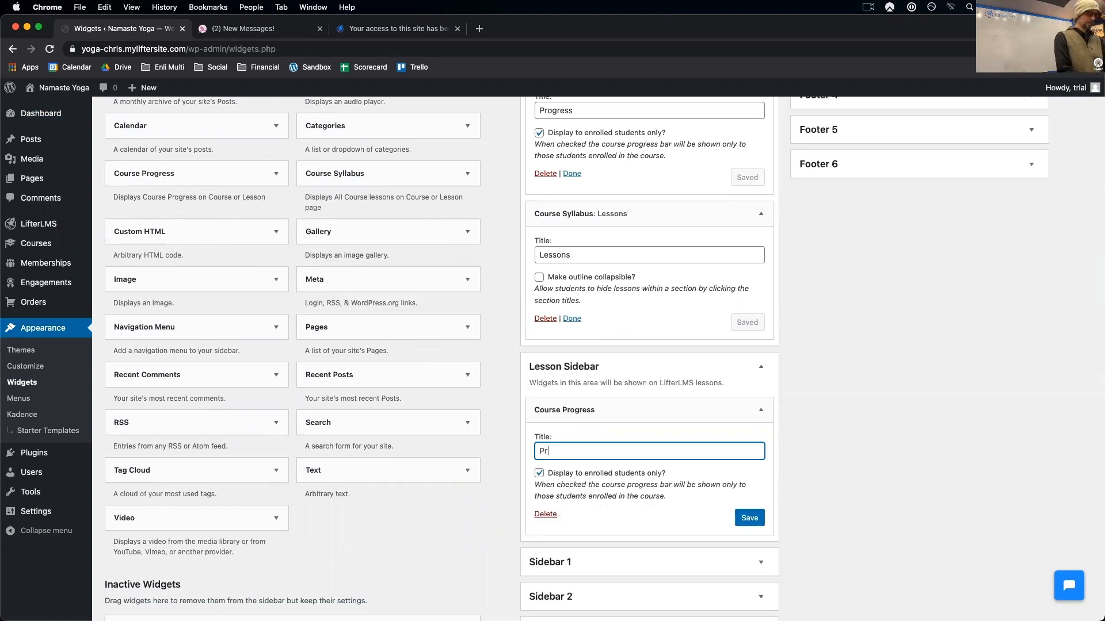
type("ogress")
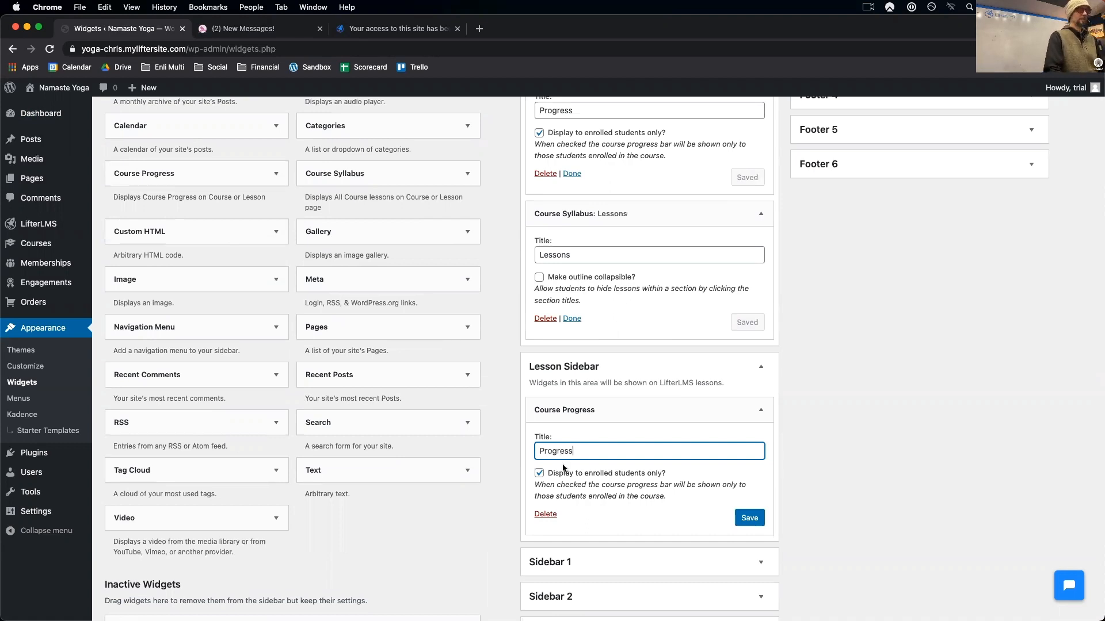
left_click(539, 473)
left_click(749, 518)
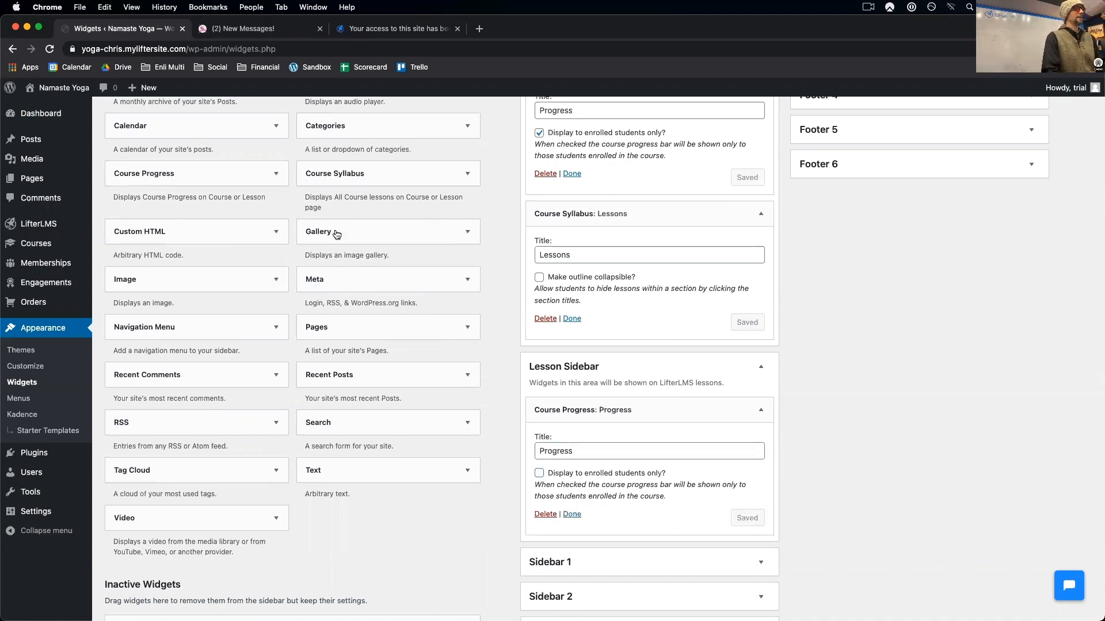
- Add a Course Syllabus widget titled "Lessons" to the Lesson Sidebar, with a collapsible outline and open and close all toggles, and save it
left_click_drag(339, 175, 604, 581)
scroll(604, 578, "down", 3)
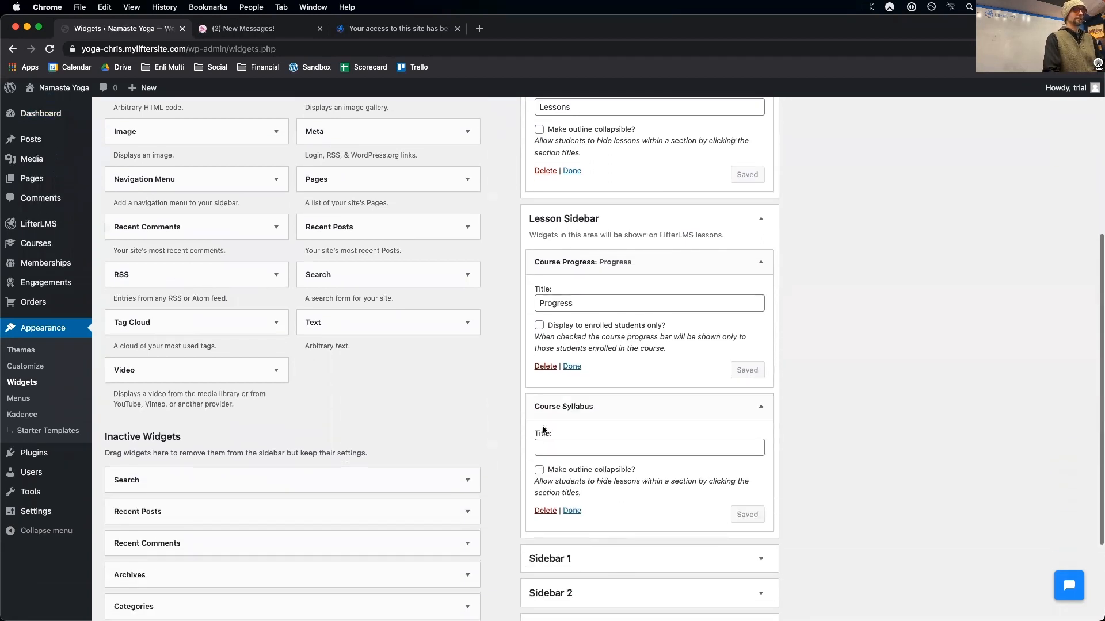
left_click(553, 449)
type("Lw")
type("ssons")
left_click(540, 470)
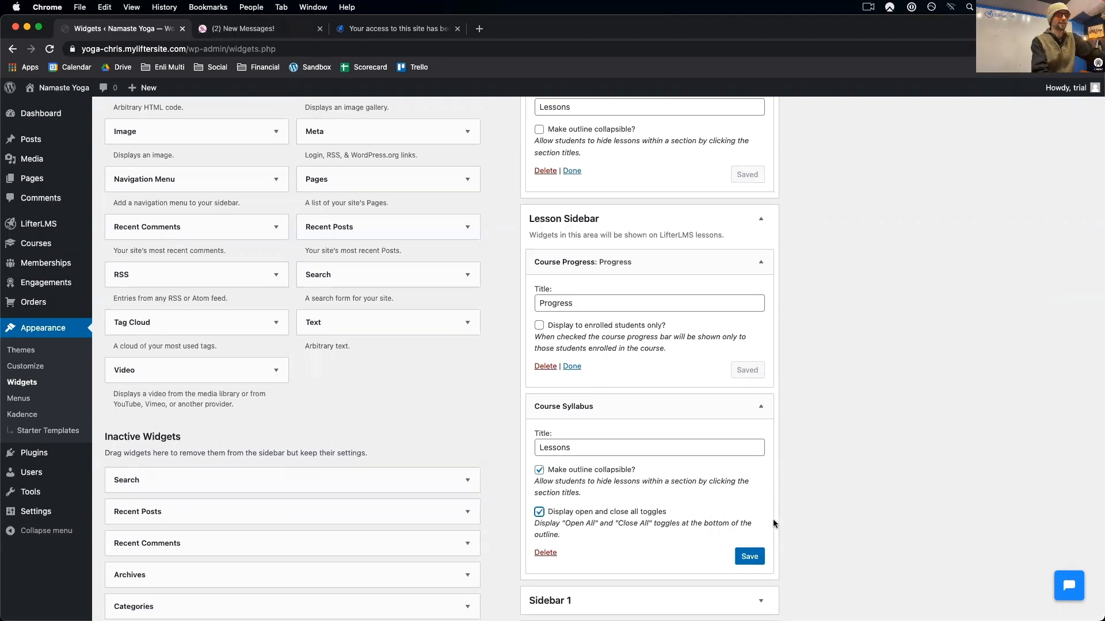
left_click(742, 557)
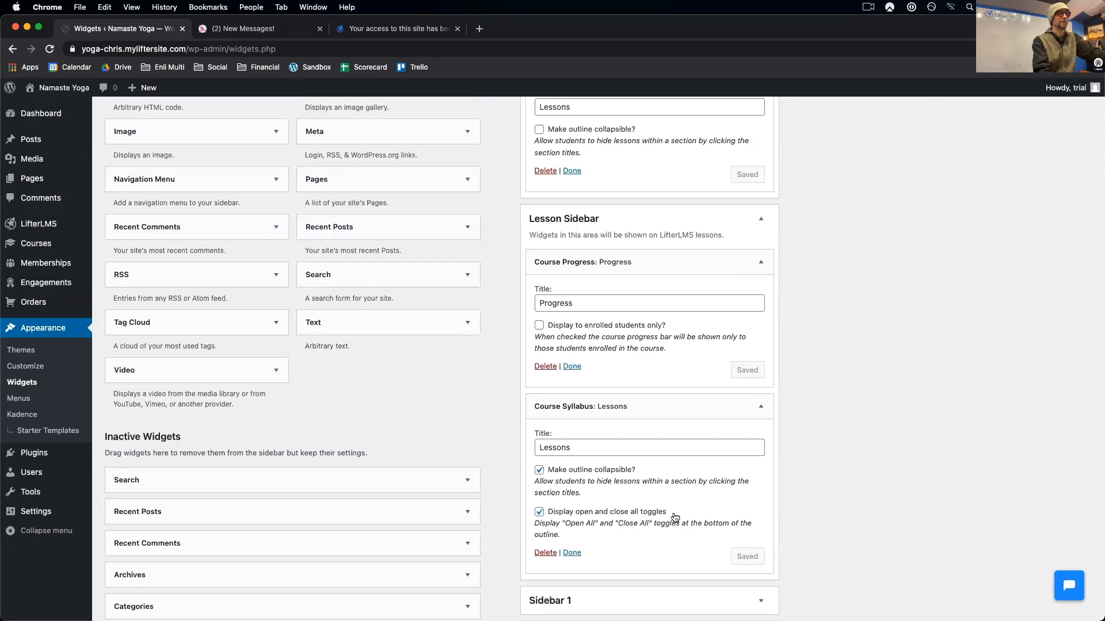
- Open the 10-Minute Yoga Routine Class course, visit its published page and review it from the banner down to the Next Steps lessons
scroll(540, 280, "up", 5)
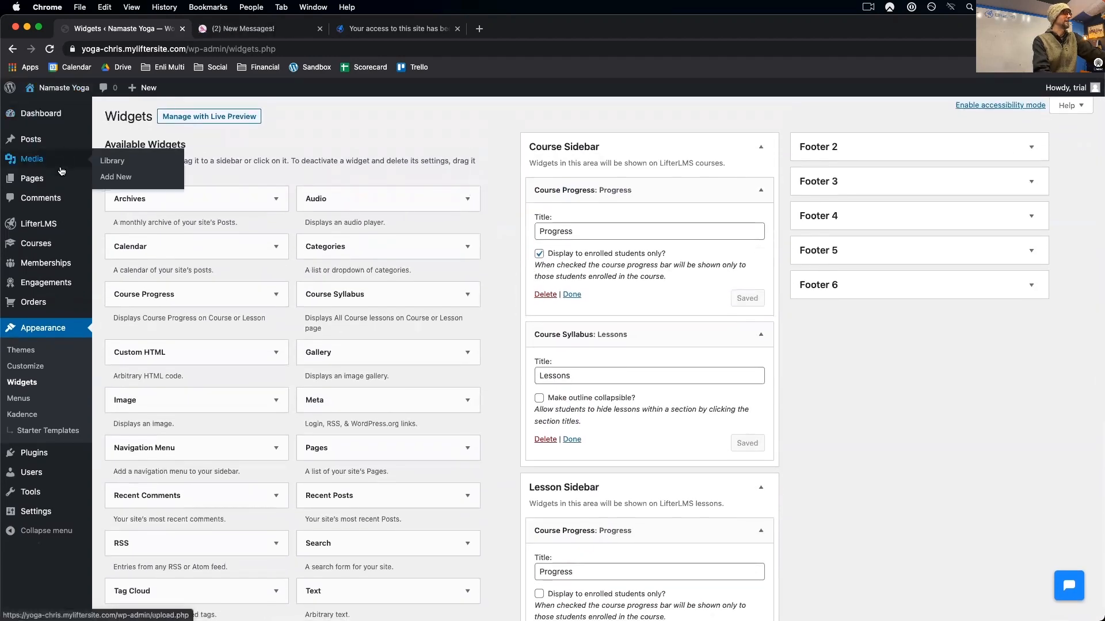
left_click(38, 242)
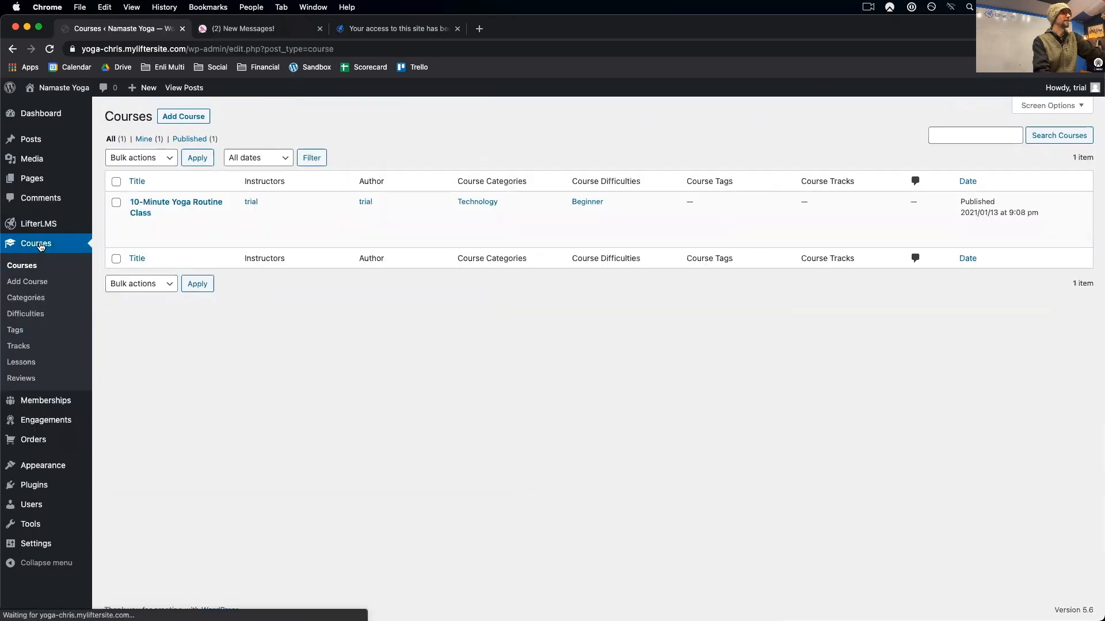
left_click(175, 205)
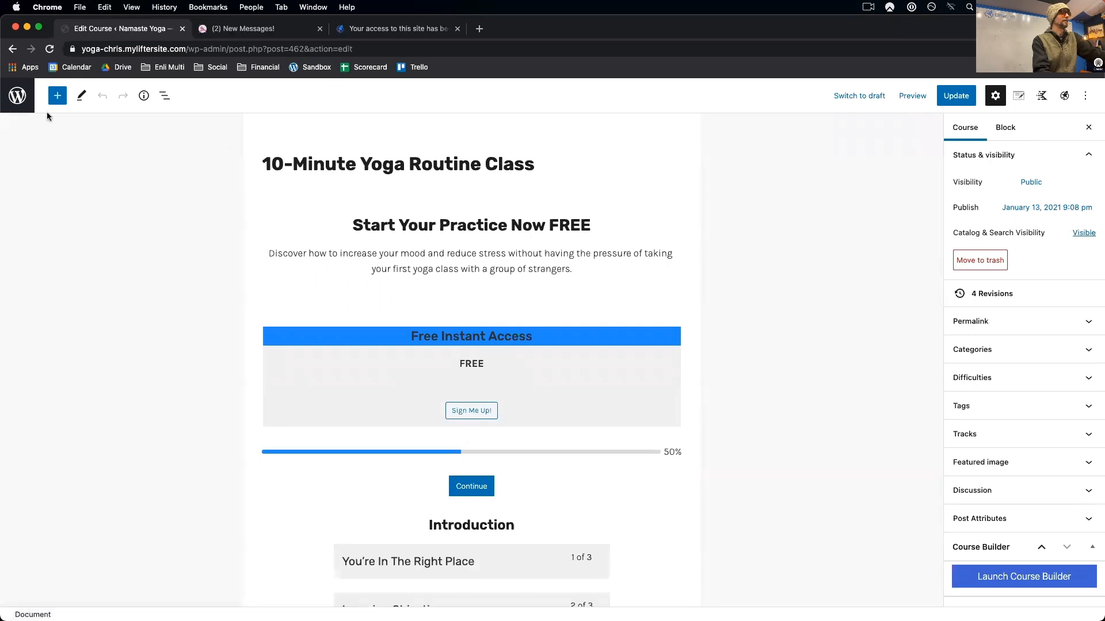
left_click(1008, 323)
left_click(1004, 450)
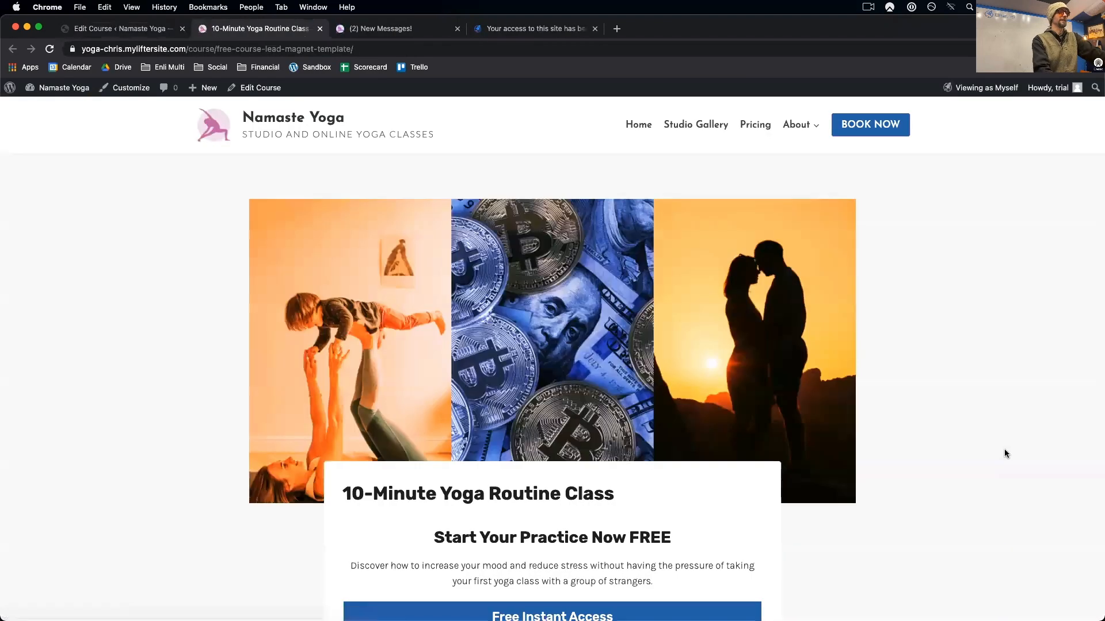
scroll(1004, 454, "down", 10)
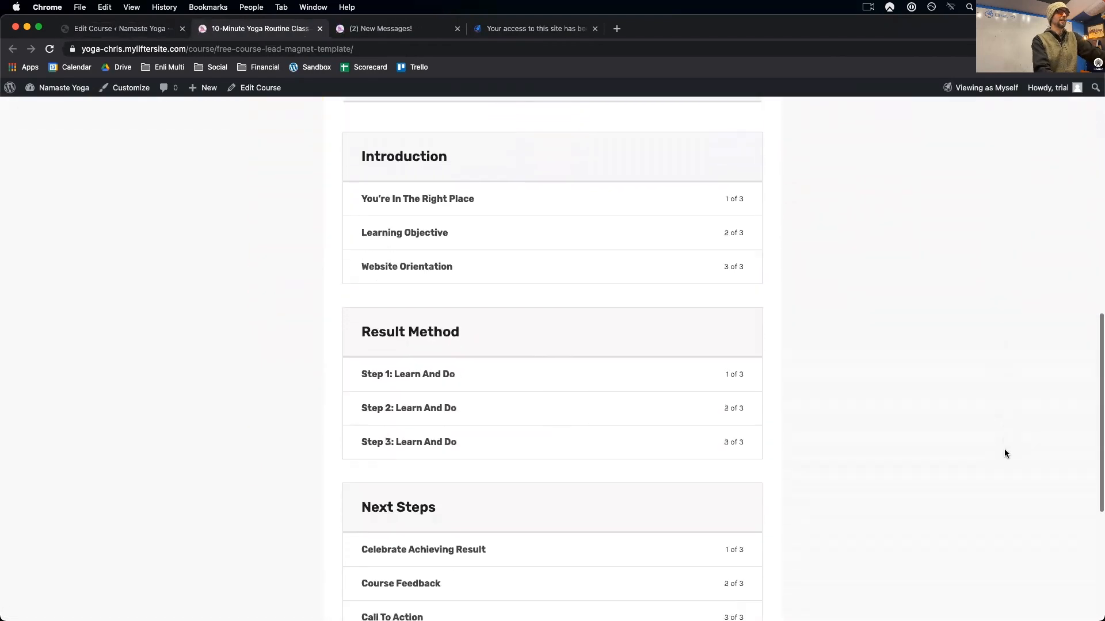
scroll(1004, 454, "down", 5)
scroll(1004, 453, "up", 15)
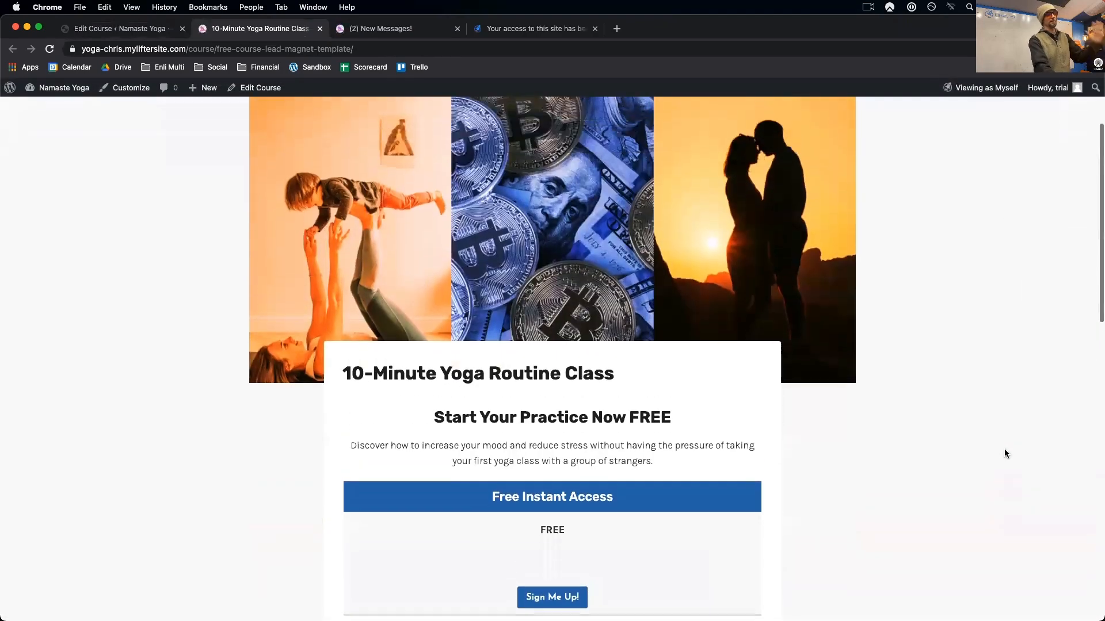
scroll(1005, 454, "up", 3)
scroll(1003, 452, "down", 2)
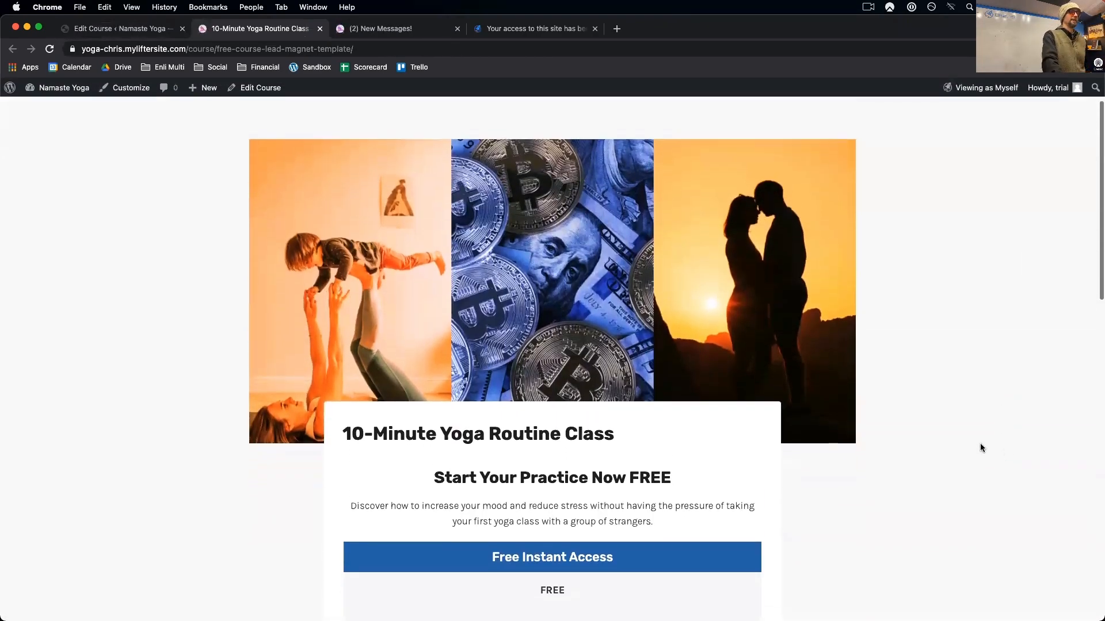
scroll(999, 453, "up", 2)
scroll(972, 439, "down", 5)
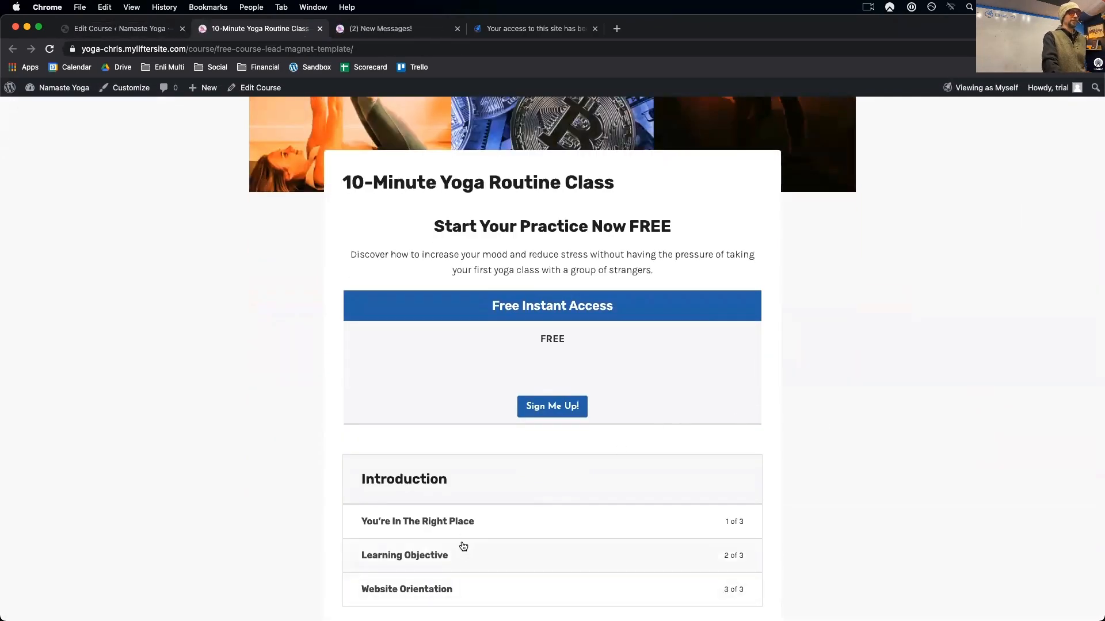
- Open the "You're In The Right Place" lesson from the syllabus and expand all sections of its sidebar lesson outline
left_click(447, 523)
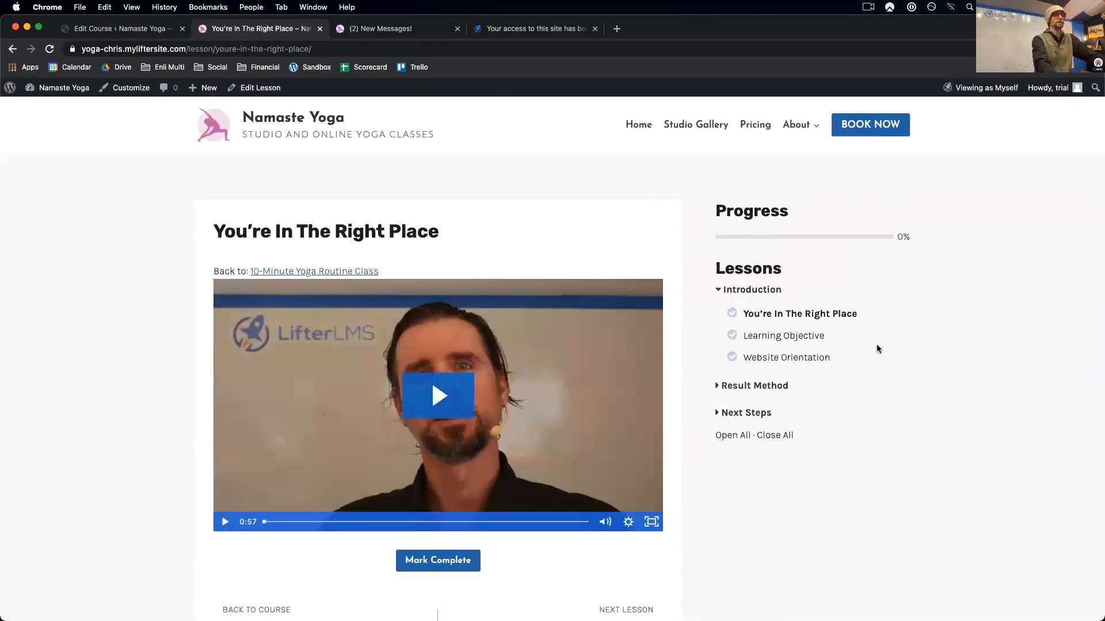
left_click(731, 435)
scroll(870, 493, "down", 3)
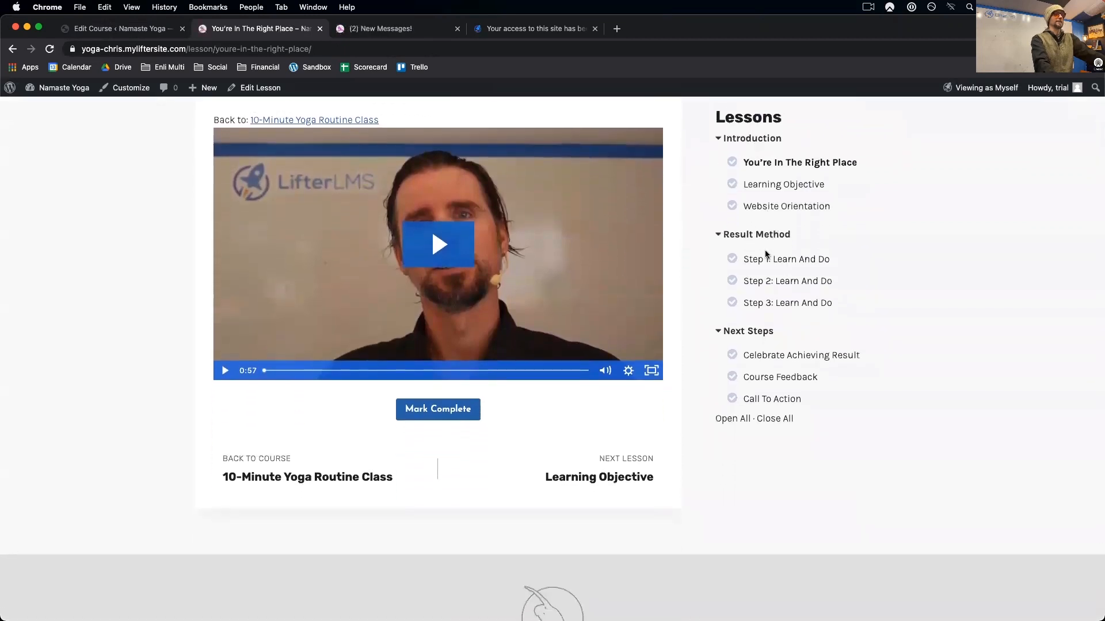
- Visit the Step 1, Step 2 and Step 3 "Learn And Do" lessons in turn through the sidebar lesson outline
left_click(763, 260)
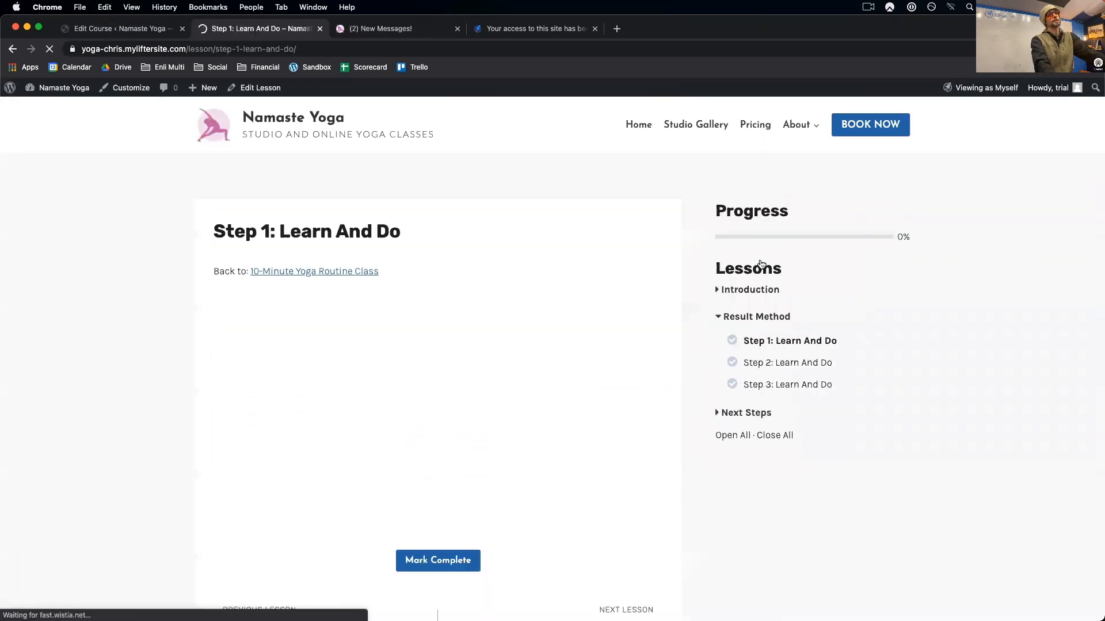
left_click(789, 367)
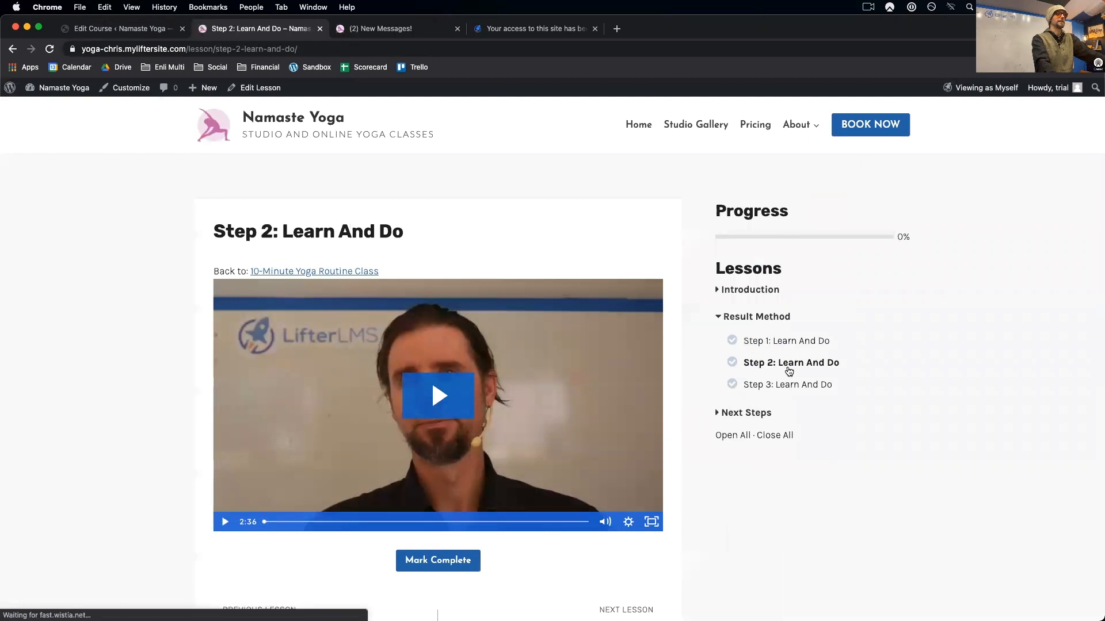
left_click(788, 386)
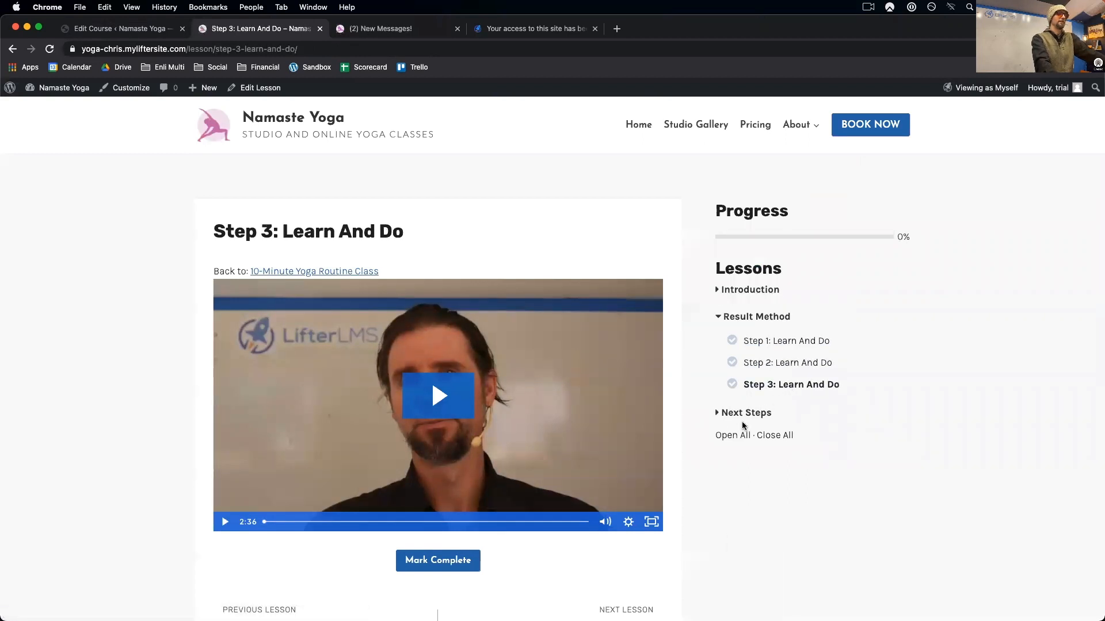
- Expand the Next Steps and Introduction sections in the sidebar outline and look over the Step 3 lesson page
left_click(716, 414)
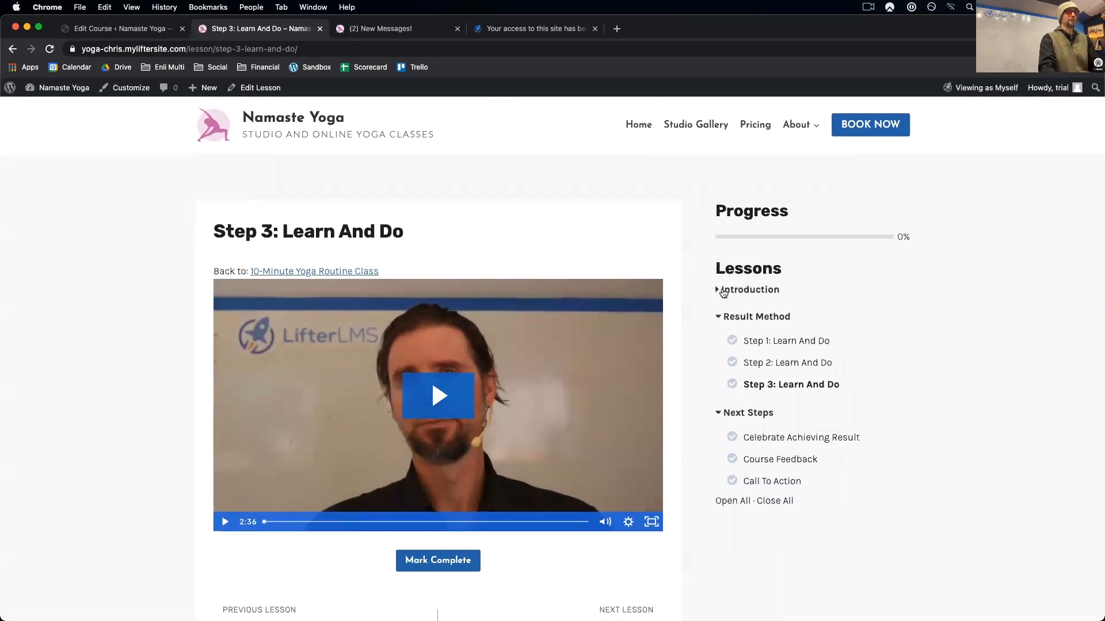
left_click(723, 292)
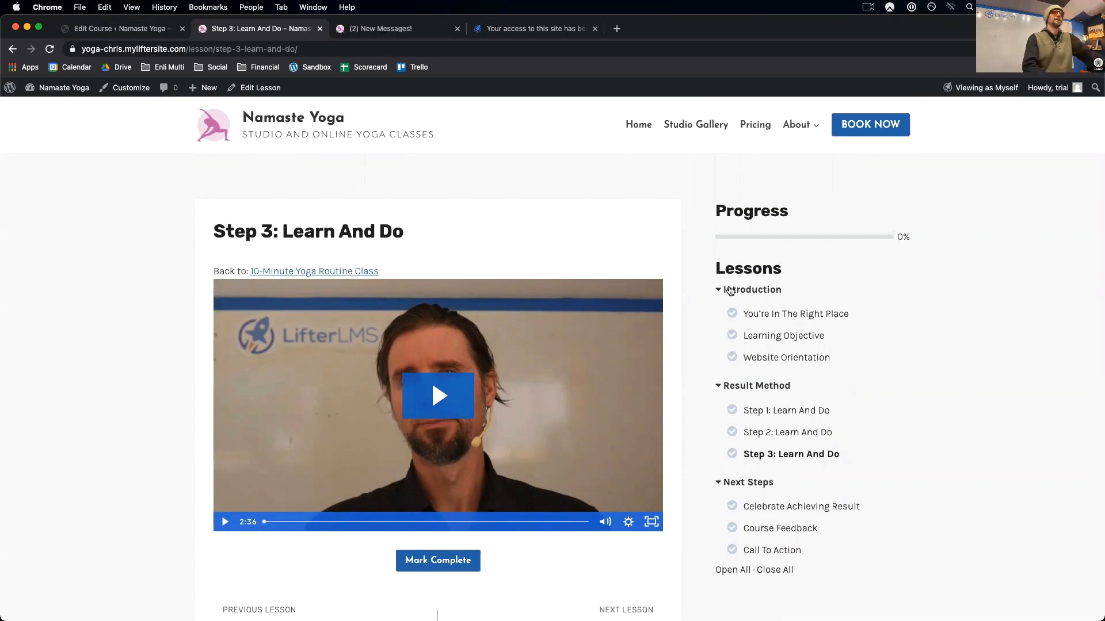
scroll(729, 290, "down", 5)
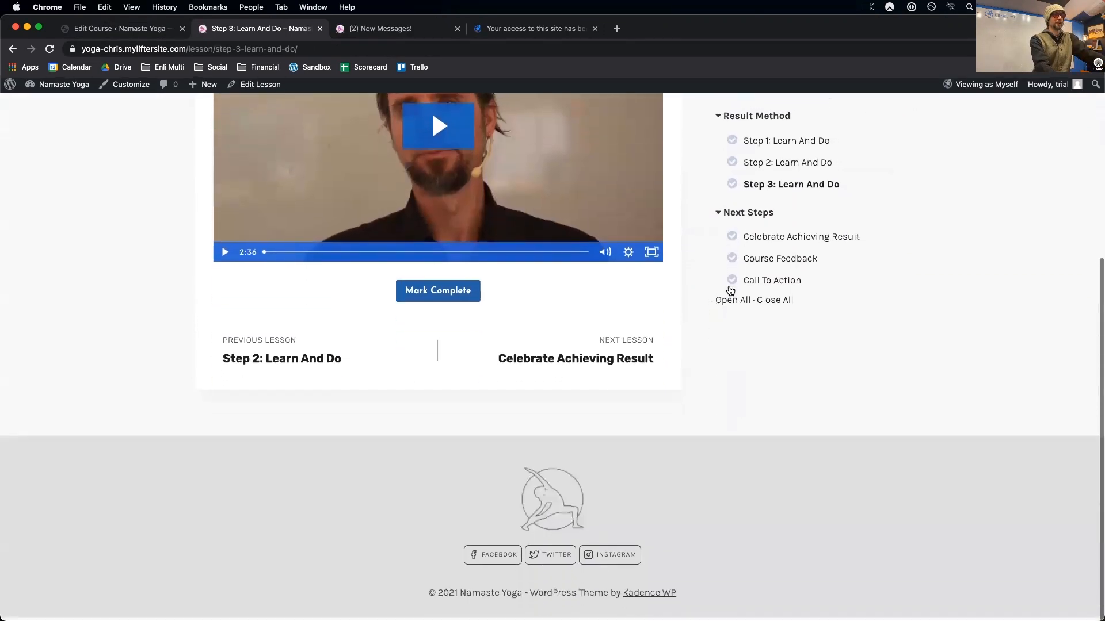
scroll(730, 291, "up", 5)
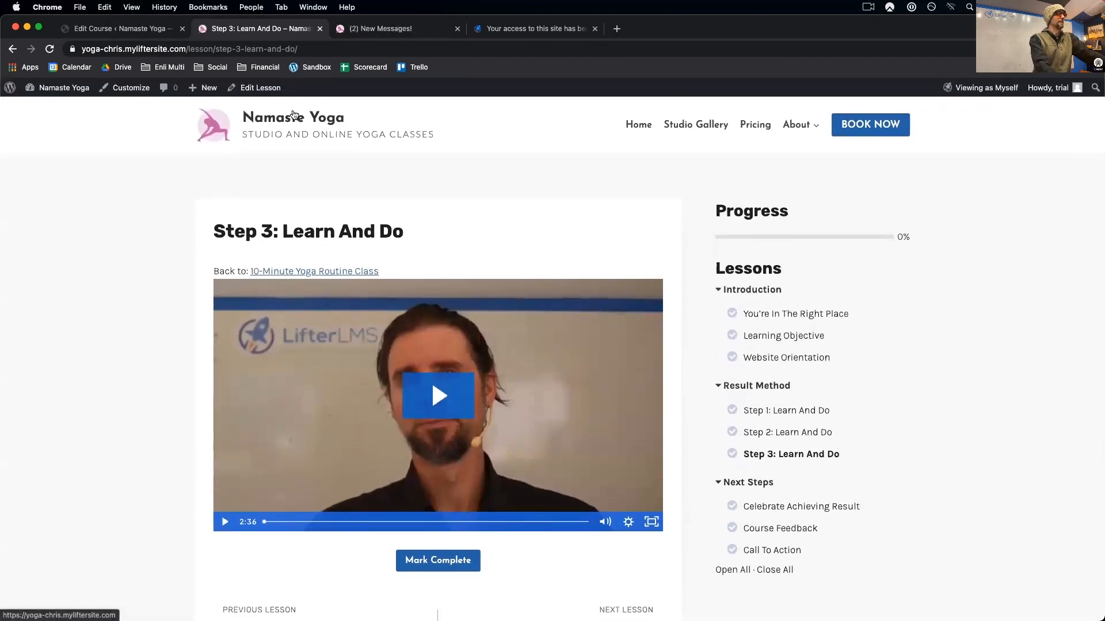
- Open the Step 3: Learn And Do lesson for editing and select the video embed URL in its Lesson Settings
left_click(272, 91)
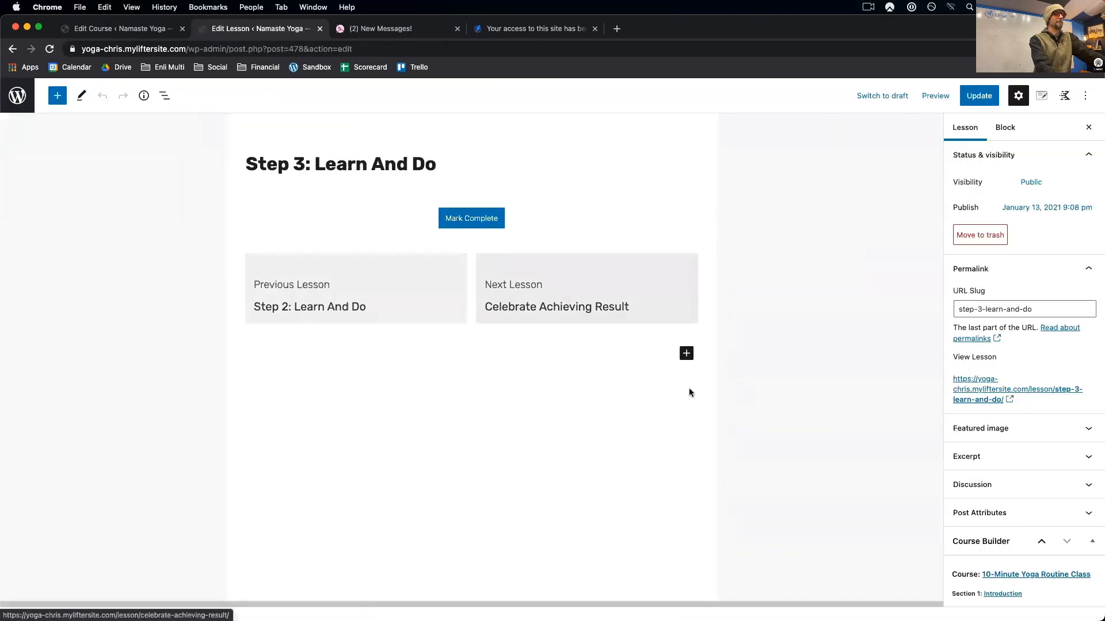
scroll(915, 455, "down", 5)
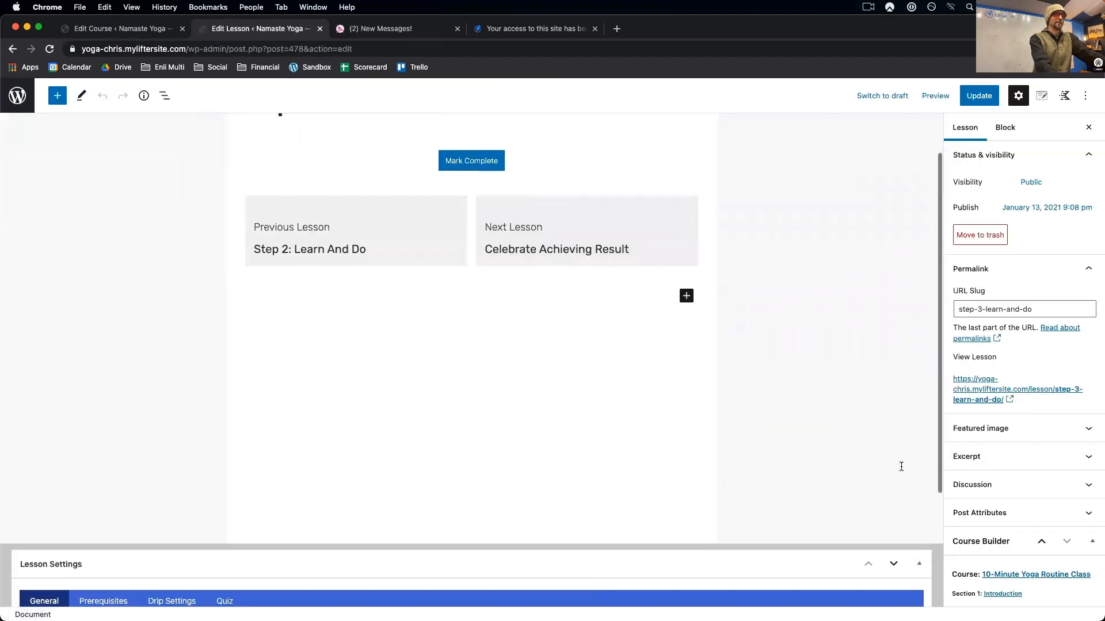
left_click_drag(269, 487, 77, 480)
left_click_drag(324, 482, 25, 485)
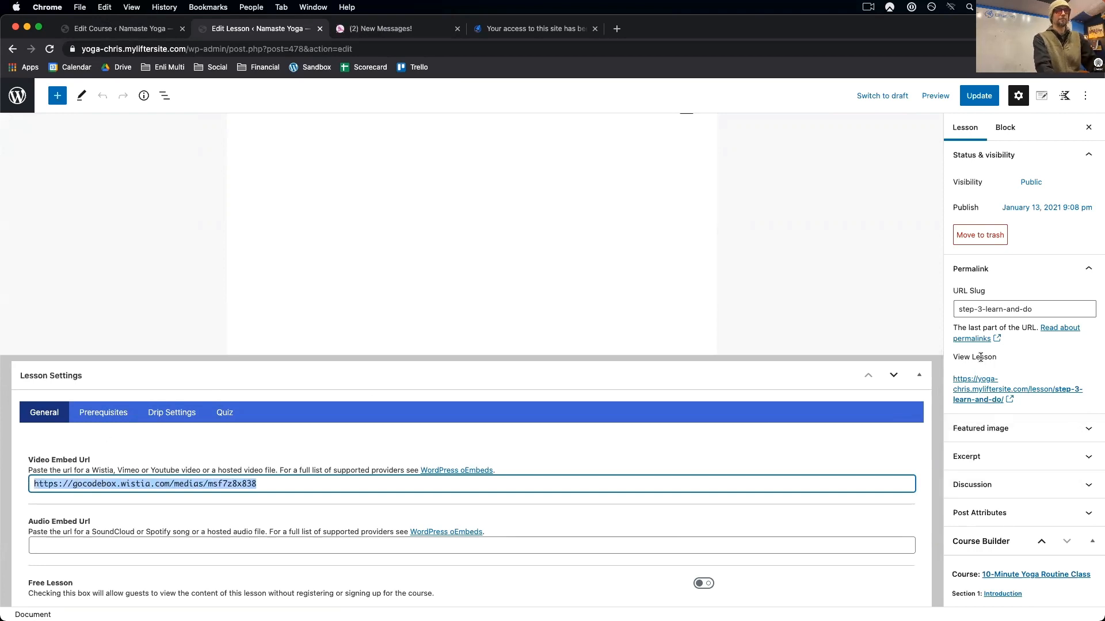
- Go from the lesson to its parent course, 10-Minute Yoga Routine Class, and launch the Course Builder for it
scroll(1011, 451, "down", 3)
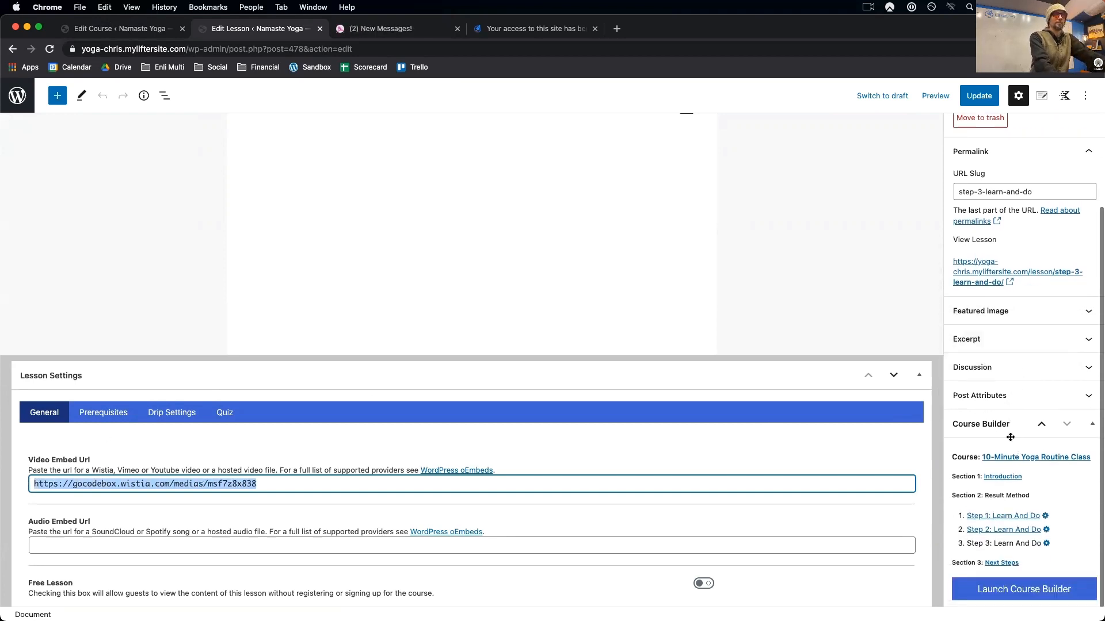
scroll(1011, 440, "down", 1)
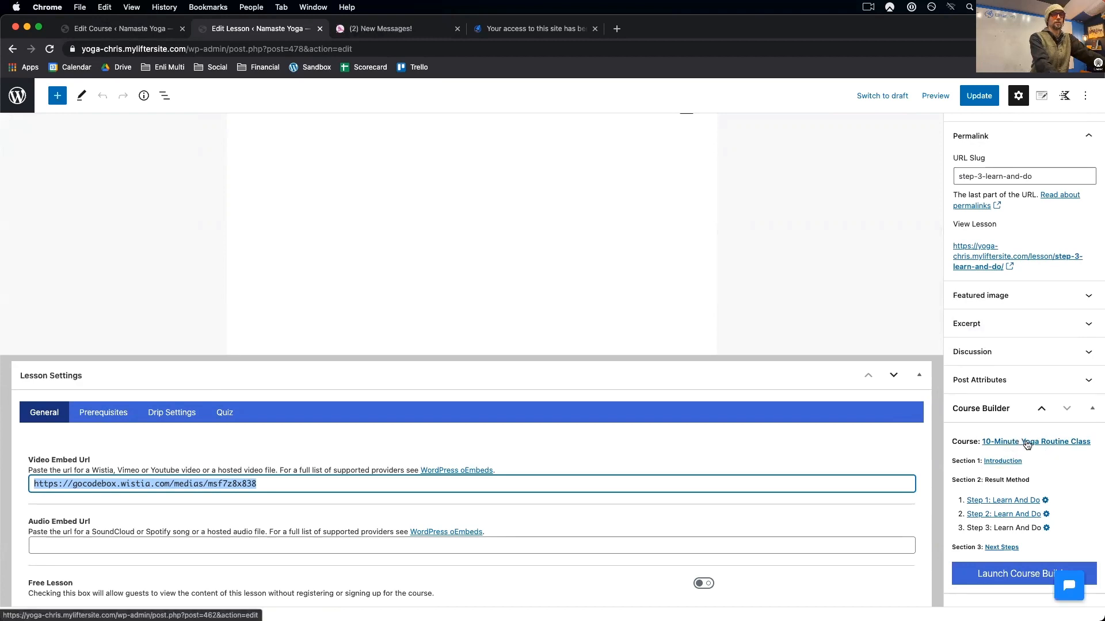
left_click(1027, 442)
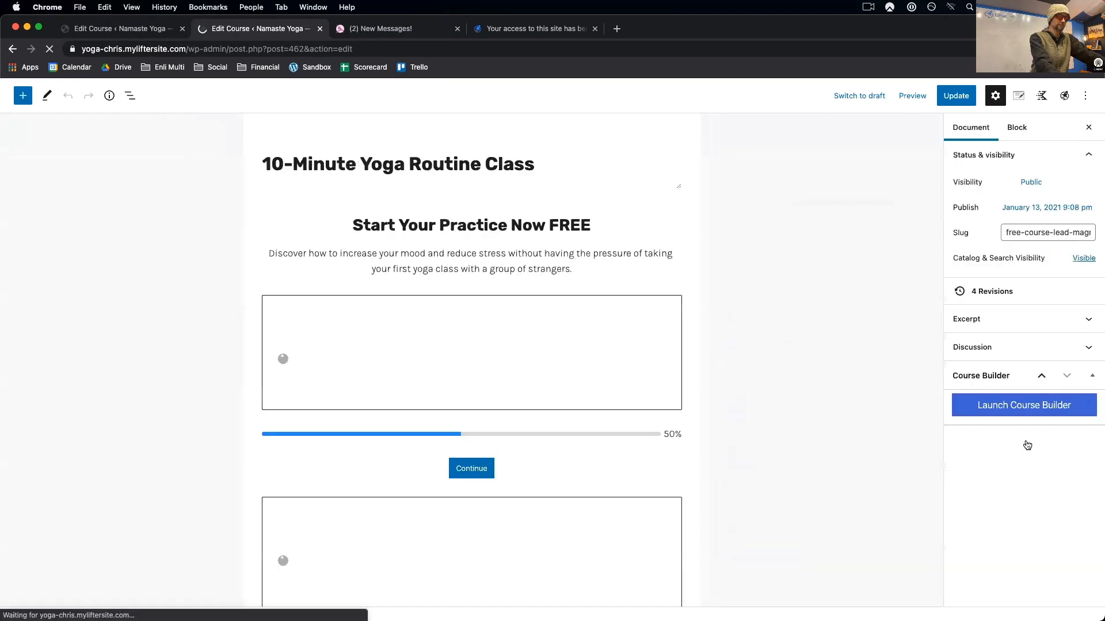
scroll(833, 445, "down", 20)
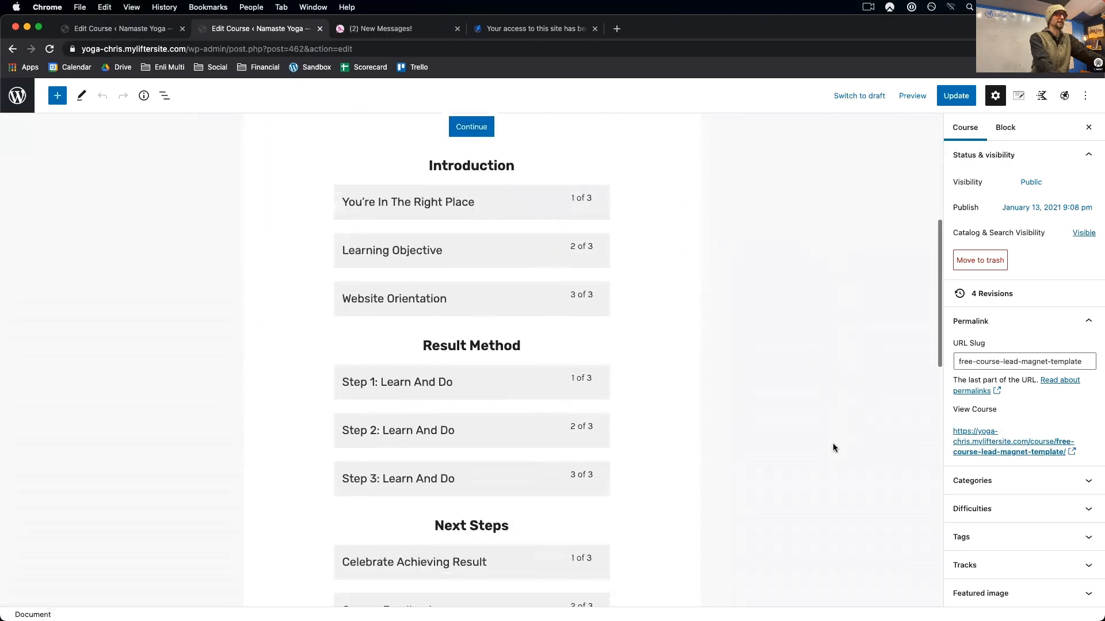
scroll(987, 455, "down", 3)
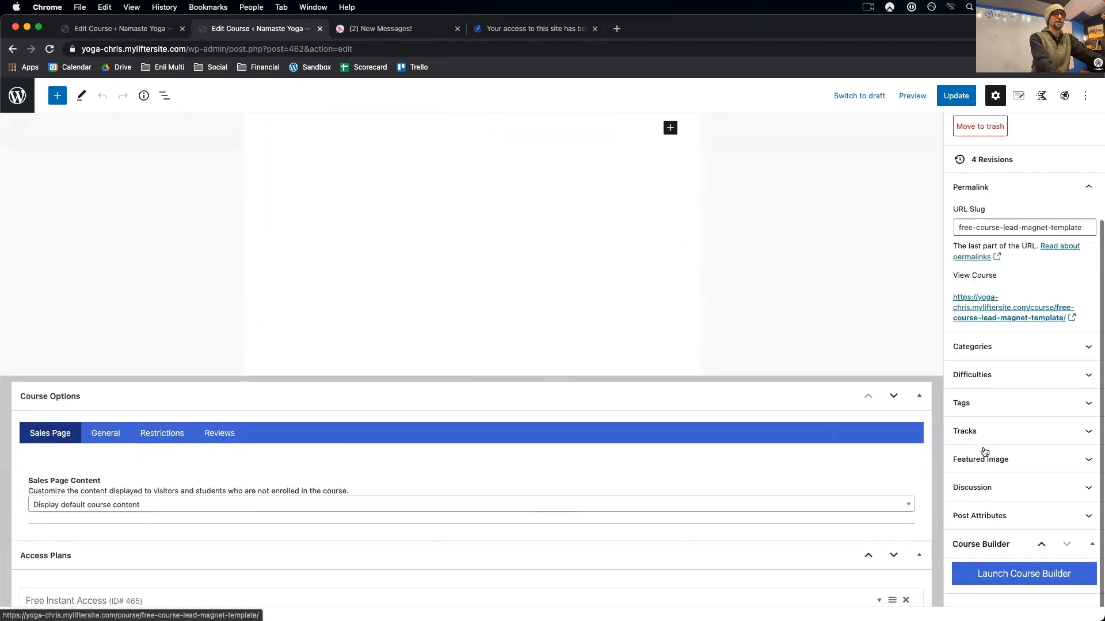
left_click(1023, 582)
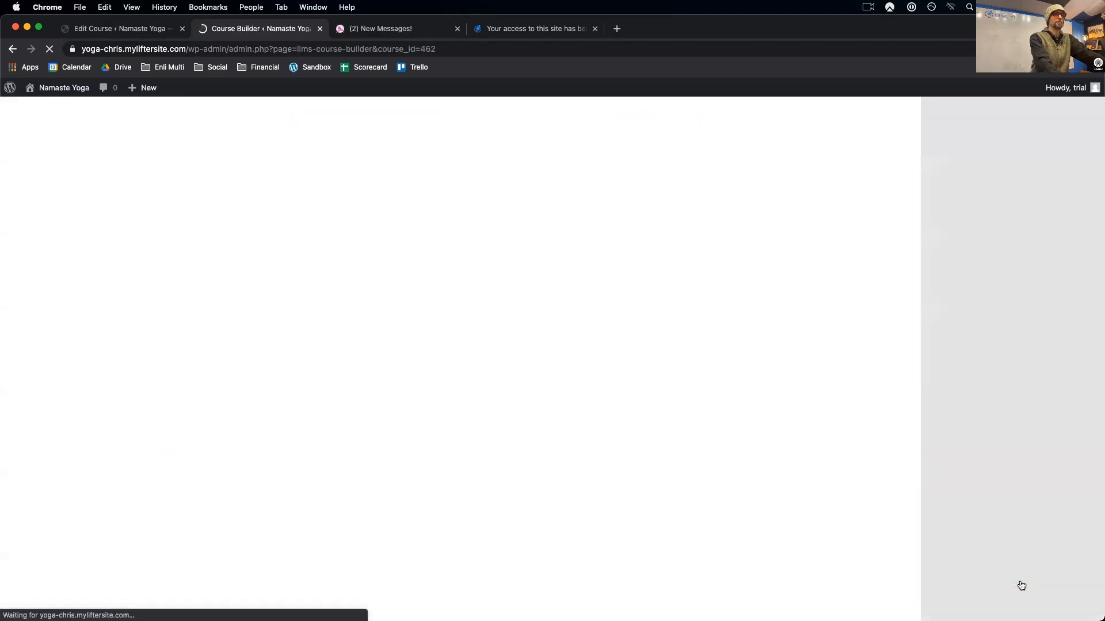
- Expand the full course outline, add a new lesson and move it to the end of the Result Method section
left_click(965, 255)
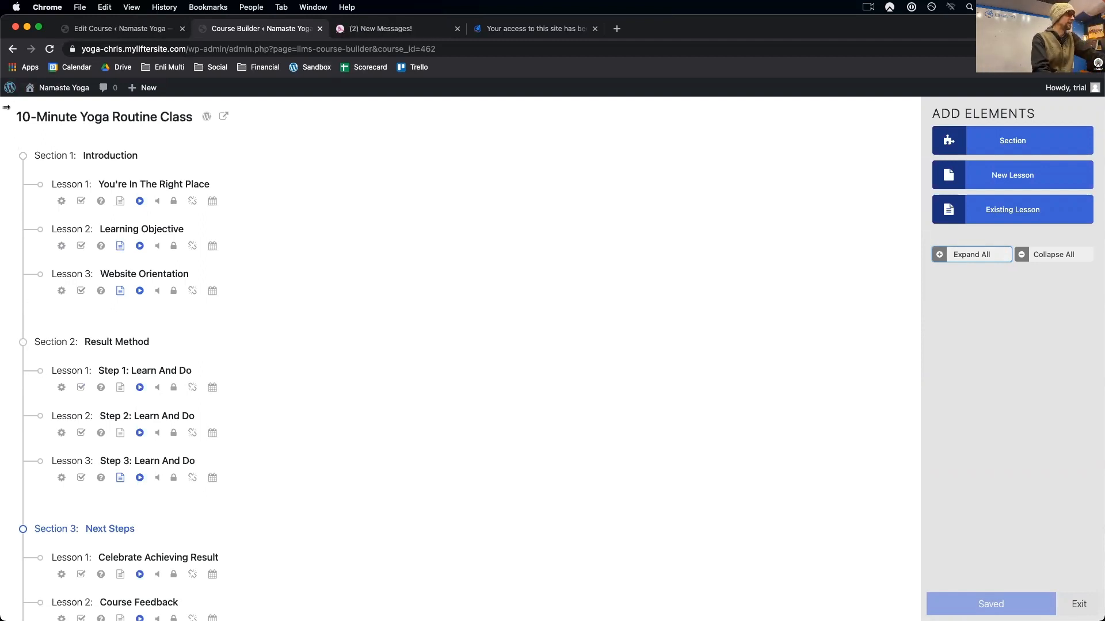
mouse_move(39, 453)
left_mouse_down()
mouse_move(36, 410)
mouse_move(42, 469)
left_mouse_up()
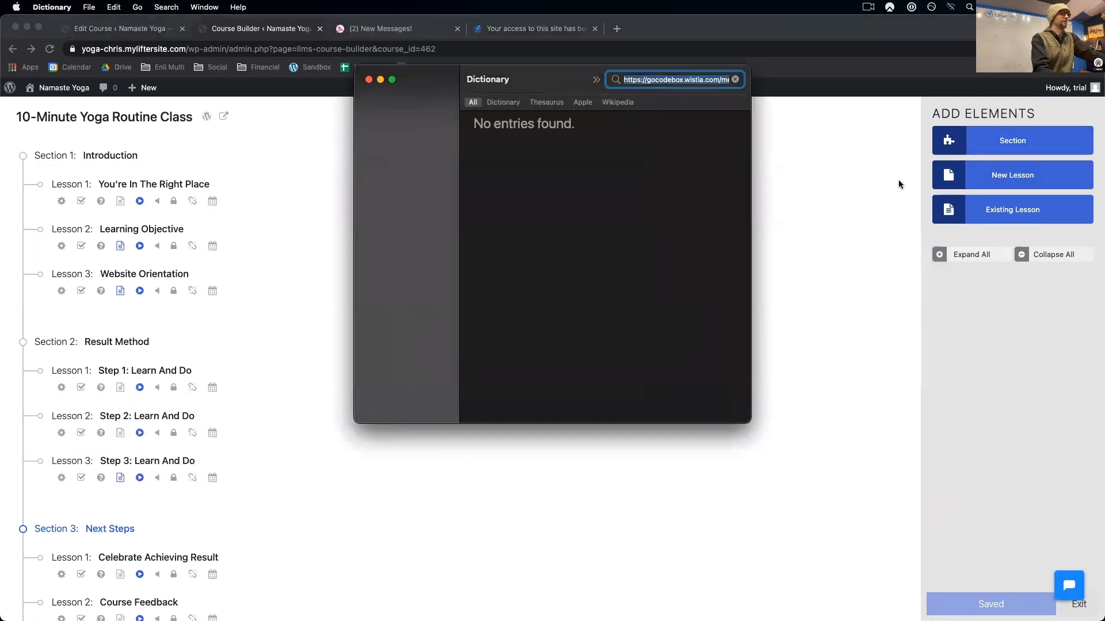
left_click(369, 80)
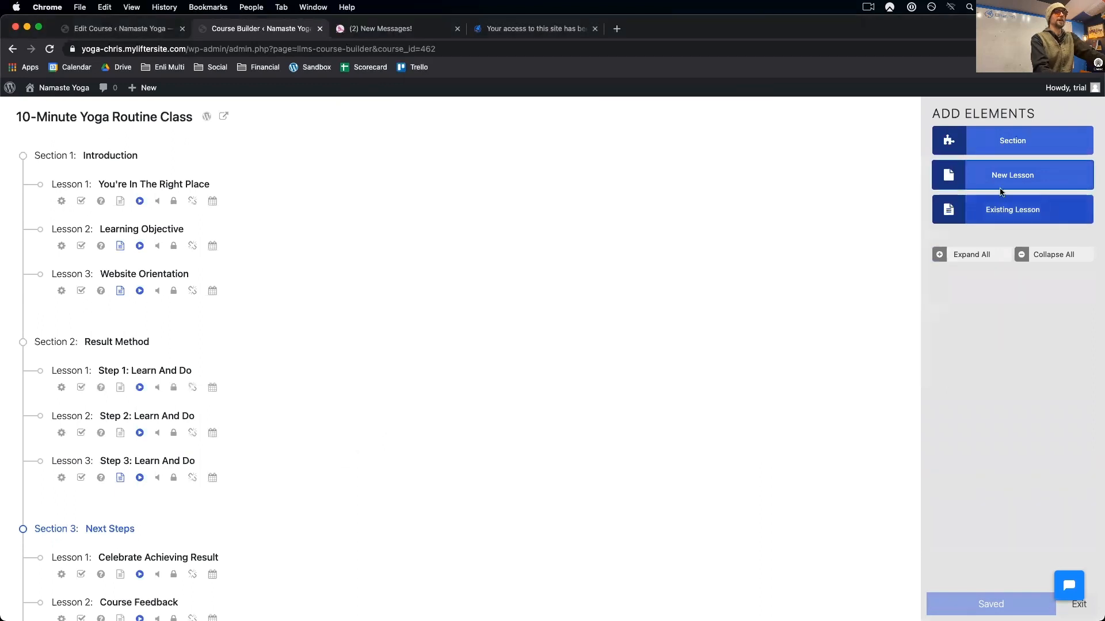
left_click(936, 181)
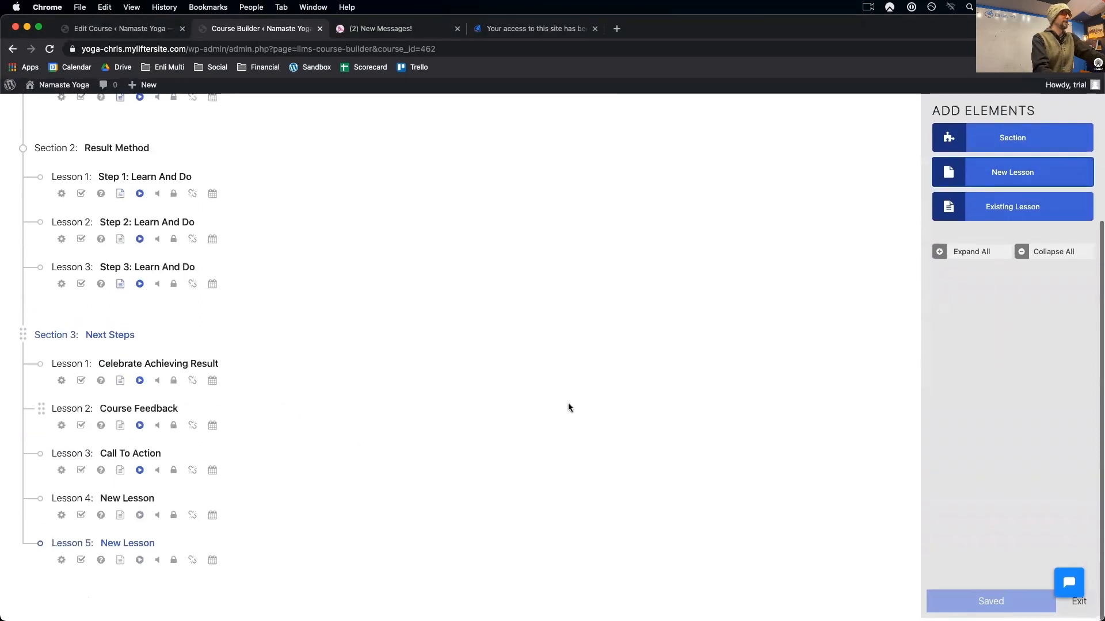
left_click_drag(39, 551, 172, 359)
- Rename the new fourth lesson in the Result Method section as "Step 4: Learn And Do"
left_click(126, 358)
type("Step ")
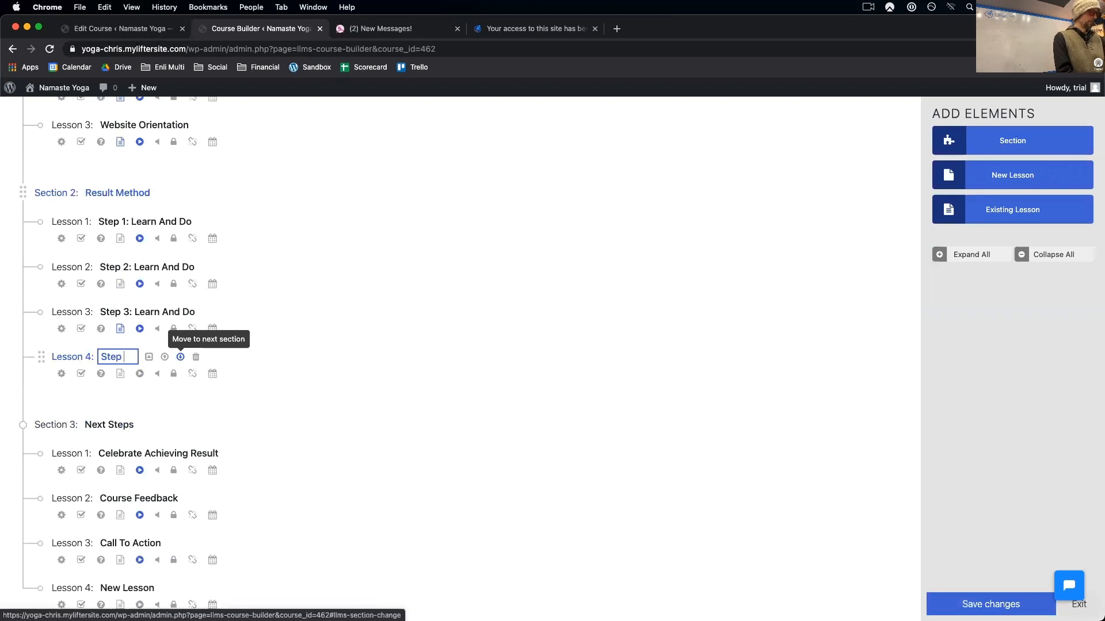
type("4: Learn And Do")
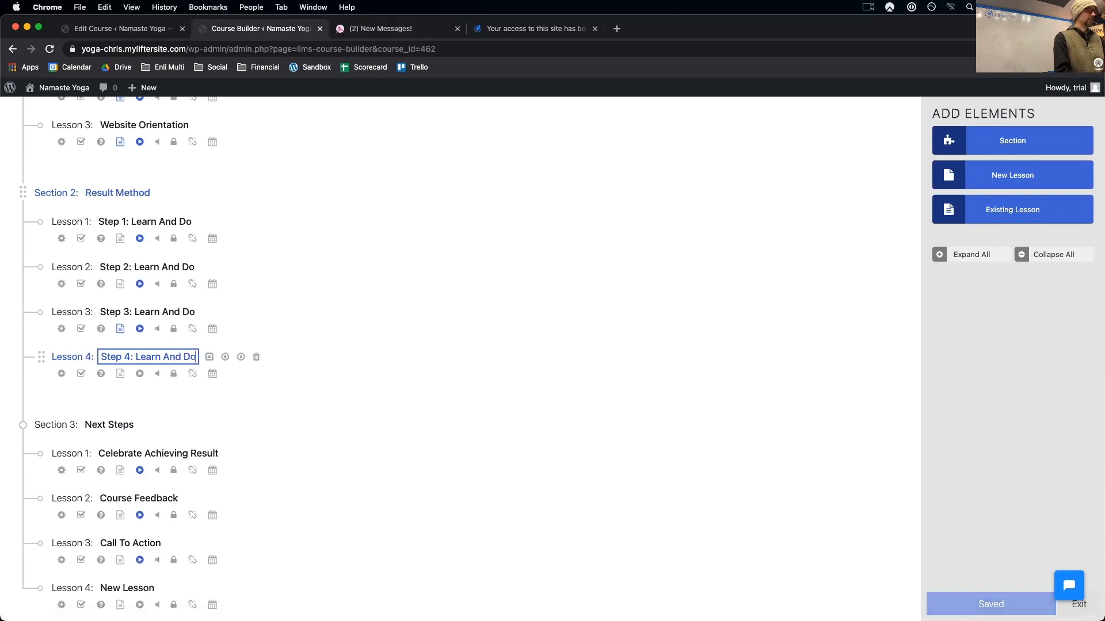
left_click(275, 364)
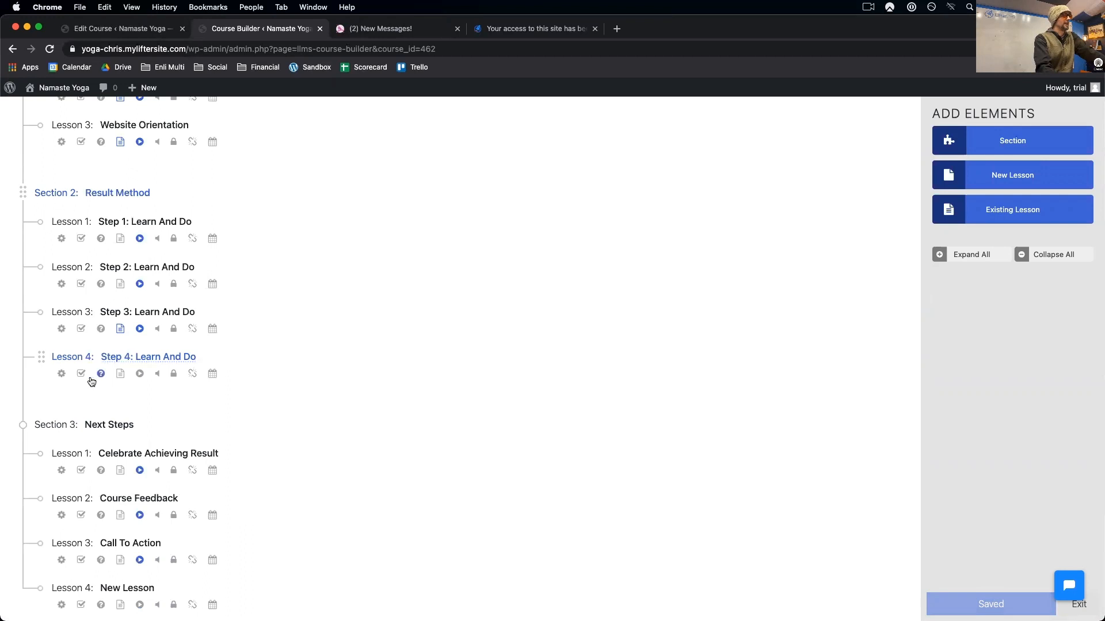
- Look at the video embed URL setting of the "Step 4: Learn And Do" lesson, then close the lesson's settings
left_click(62, 374)
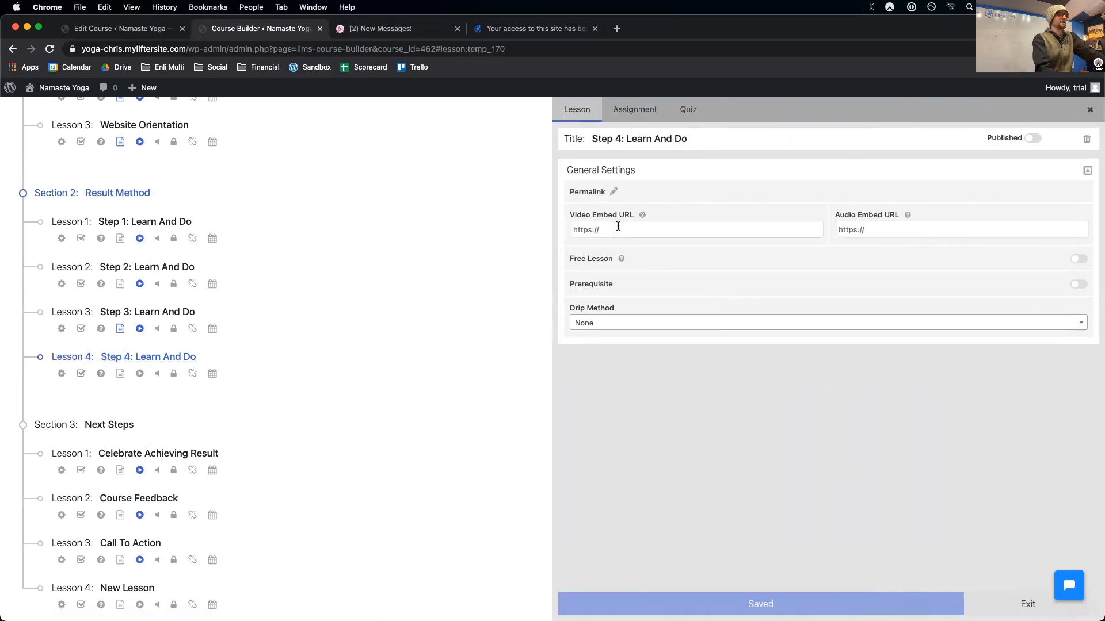
left_click(582, 228)
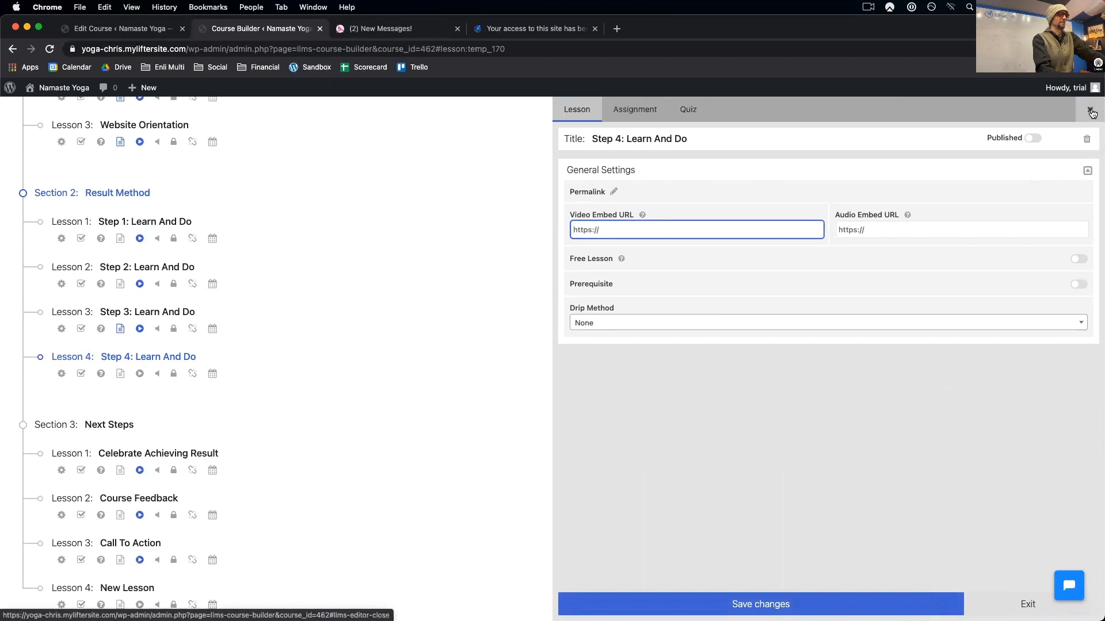
left_click(1092, 113)
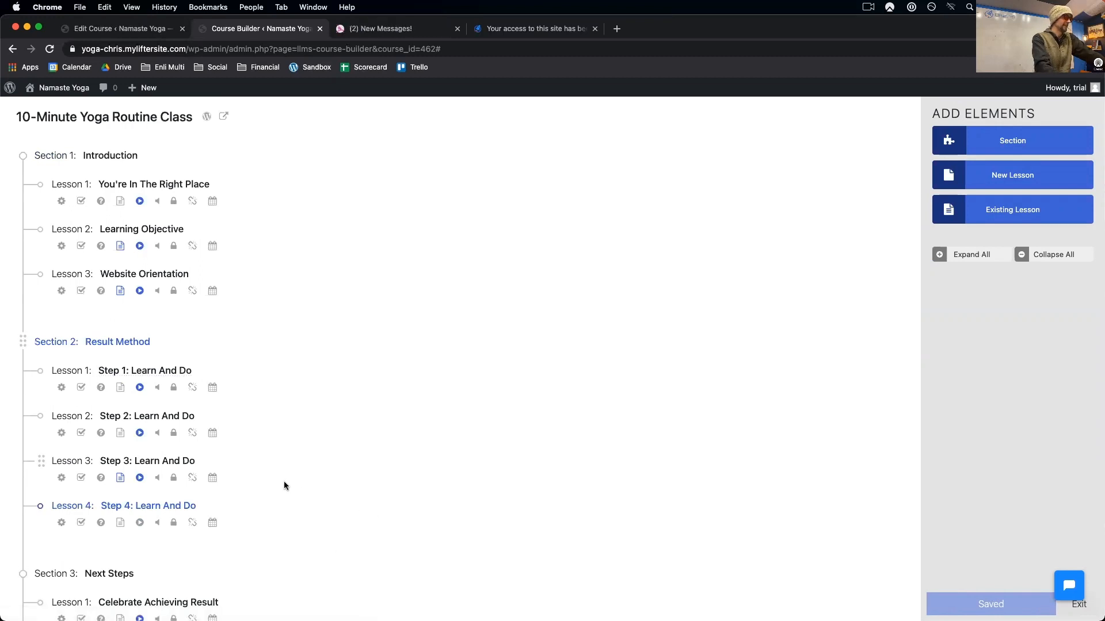
- Delete the extra "New Lesson" at the end of the Next Steps section
scroll(284, 481, "down", 5)
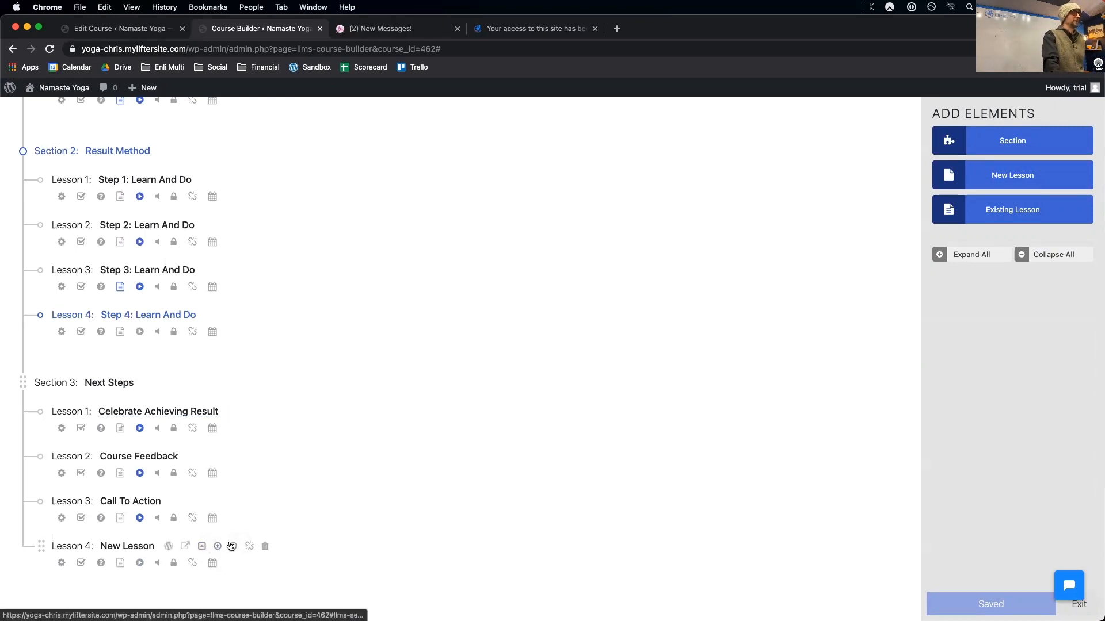
left_click(265, 546)
left_click(650, 114)
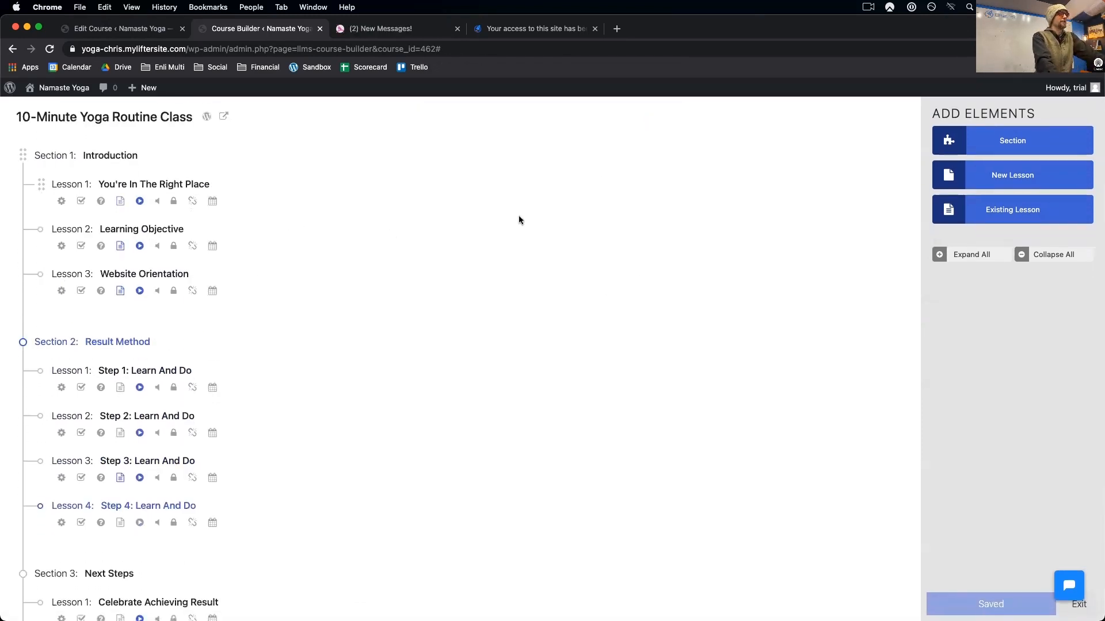
- View the public page of the 10-Minute Yoga Routine Class course and look through its content
left_click(222, 119)
scroll(652, 491, "down", 10)
scroll(652, 491, "down", 3)
scroll(651, 485, "up", 20)
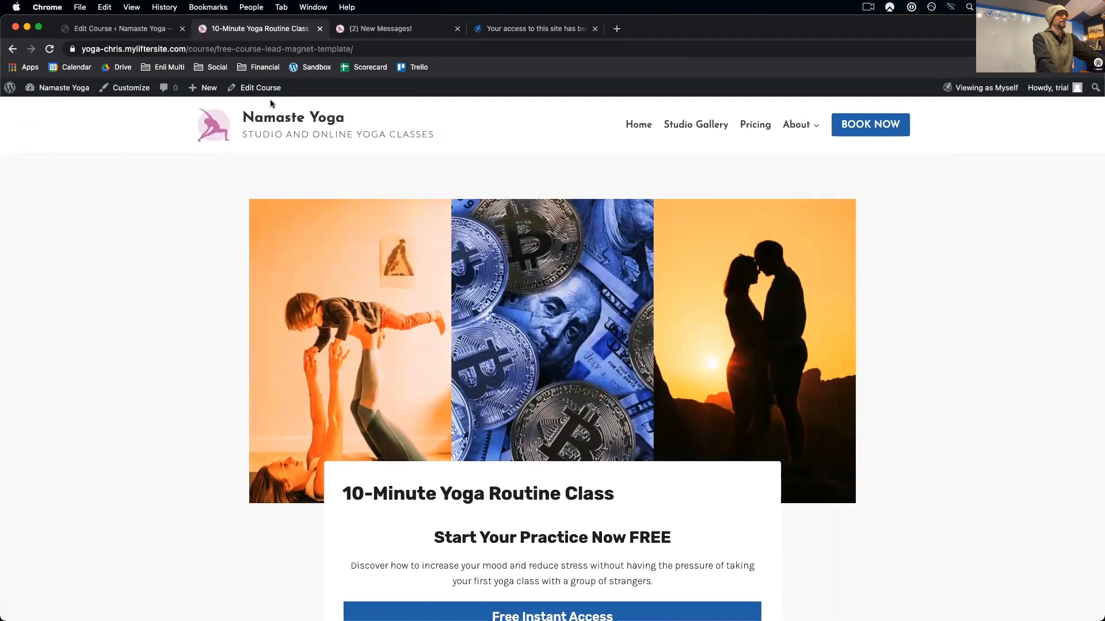
- Edit the course to replace its featured image with team-homepage.jpg from the media library, and update the course
left_click(263, 89)
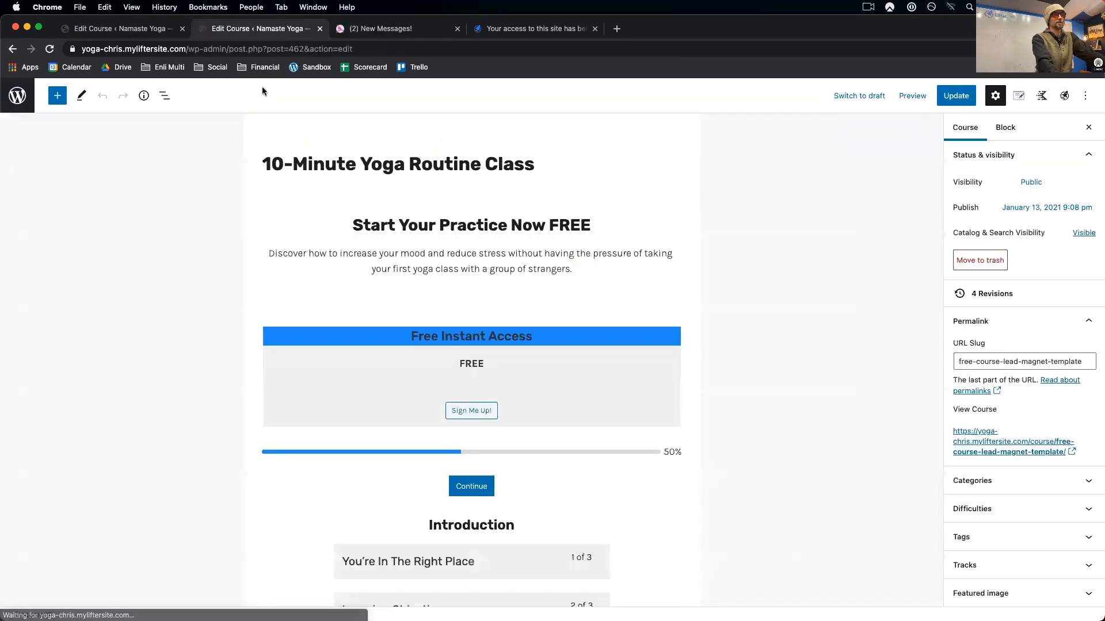
scroll(978, 359, "down", 5)
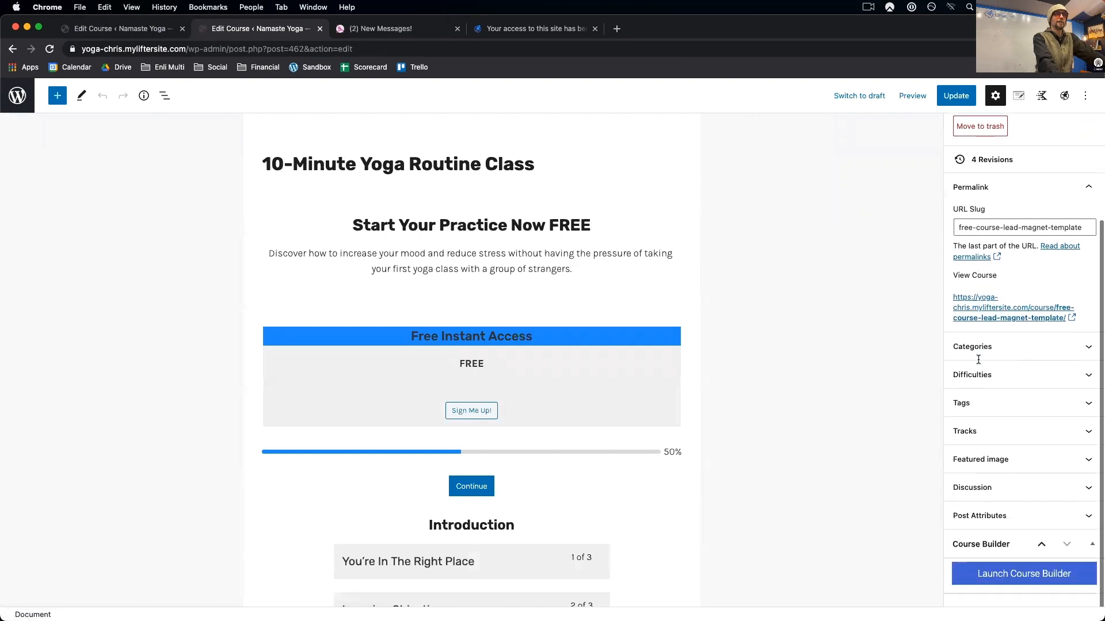
left_click(973, 459)
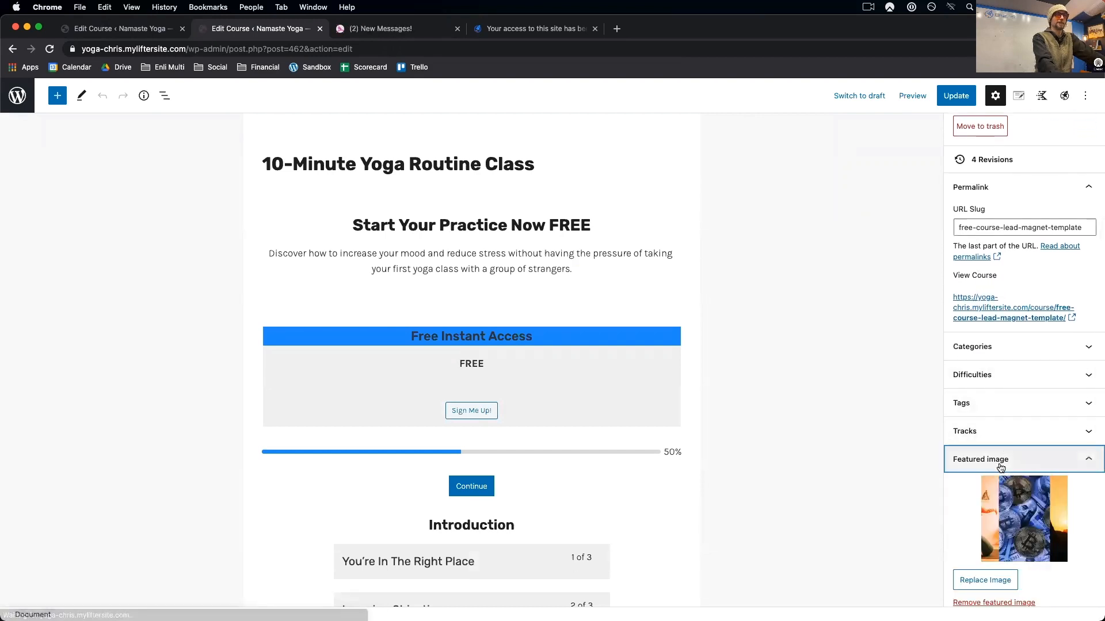
left_click(978, 442)
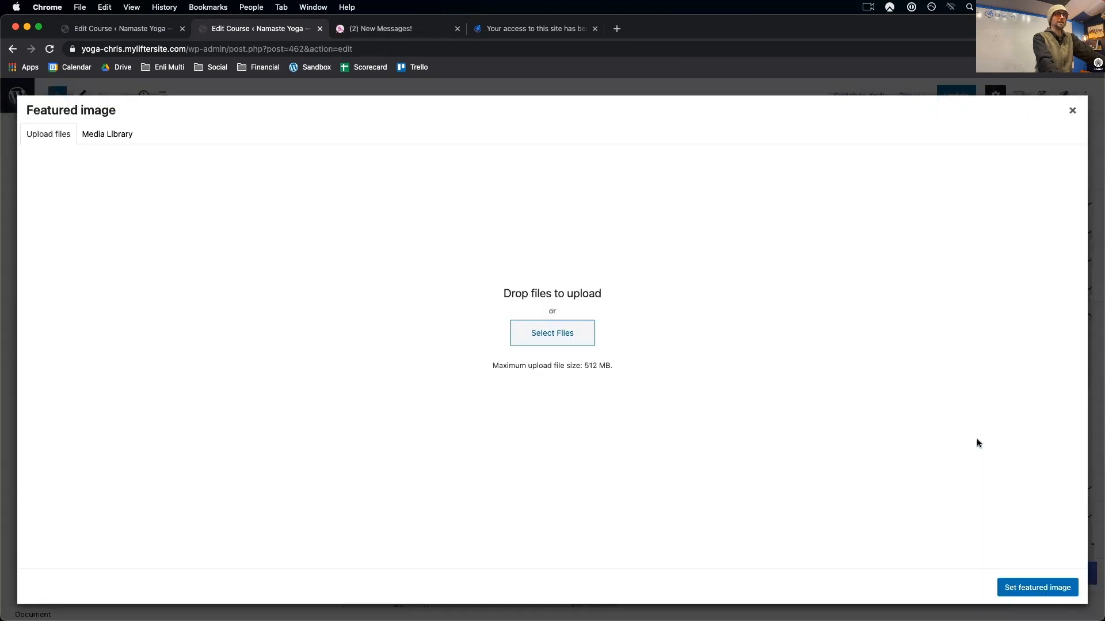
left_click(98, 138)
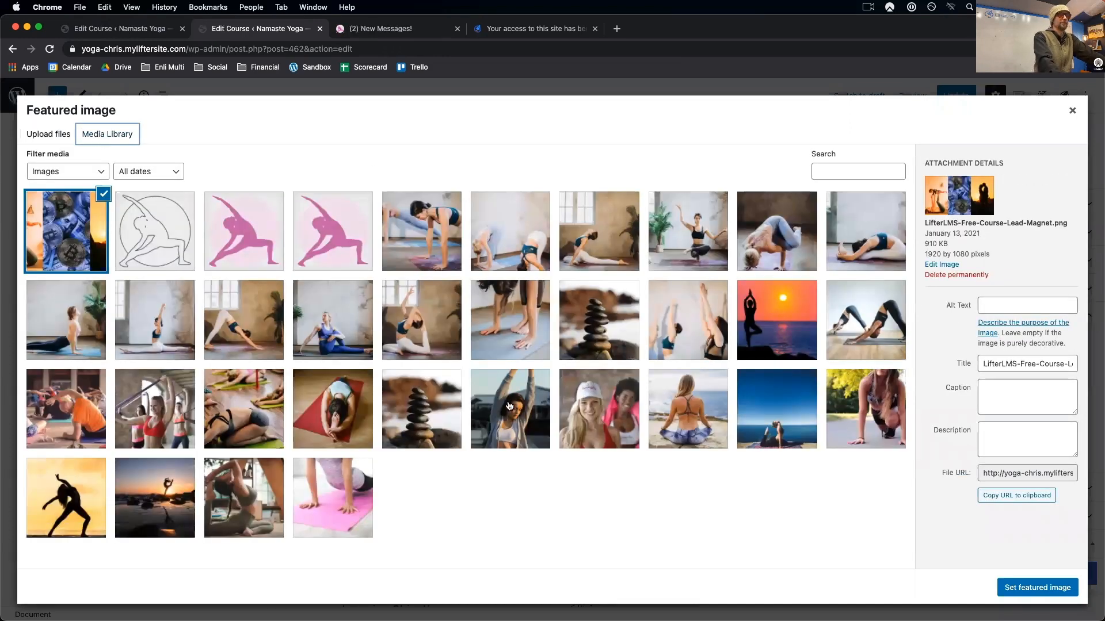
left_click(510, 407)
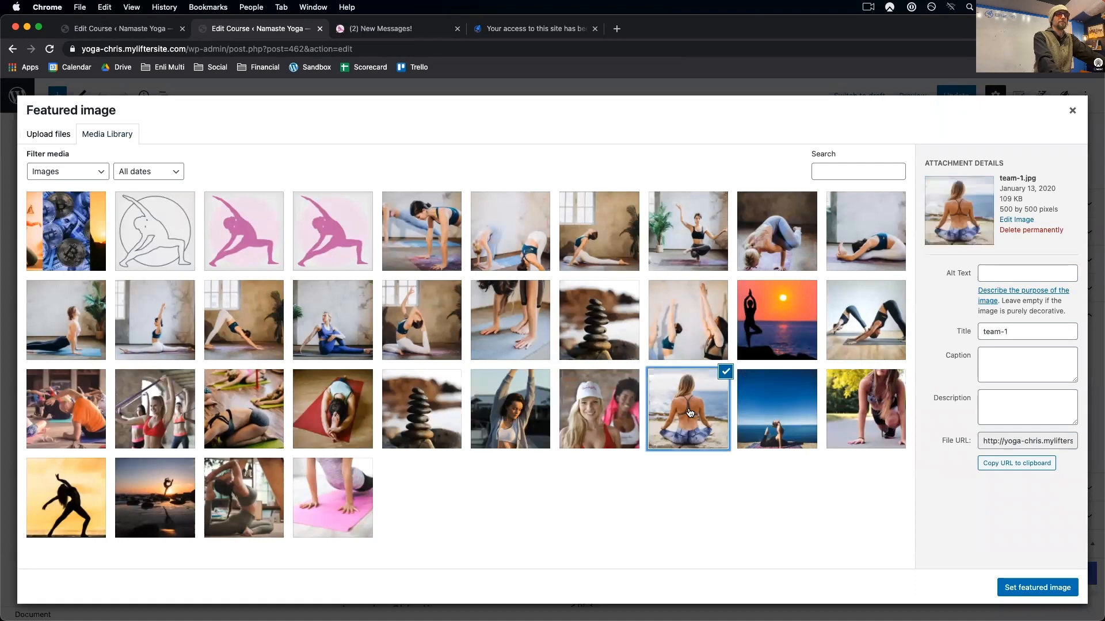
left_click(860, 419)
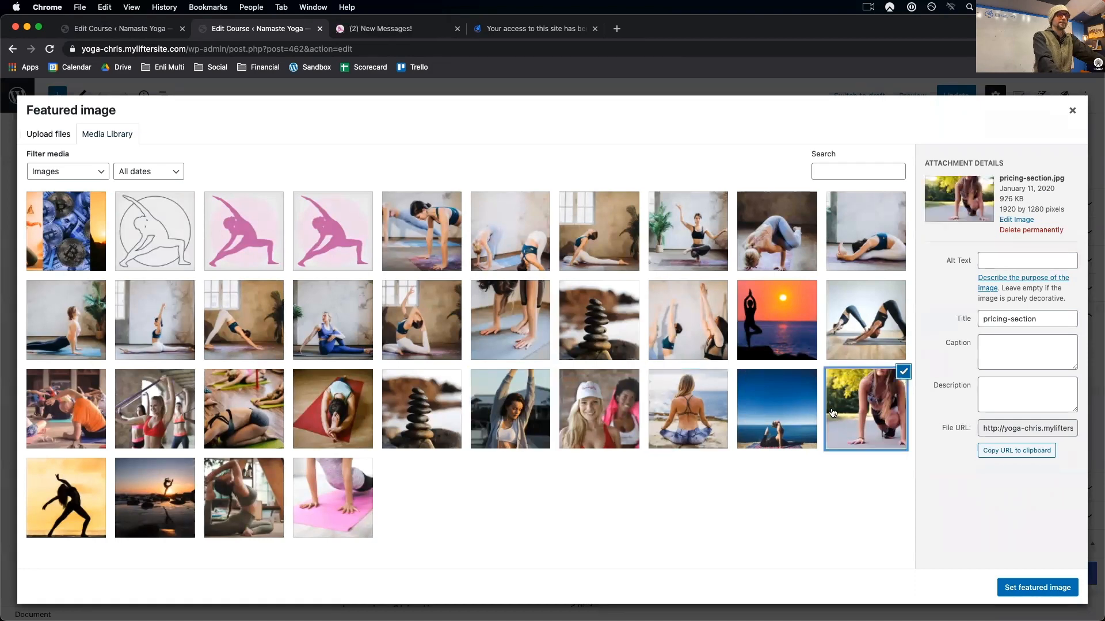
left_click(812, 400)
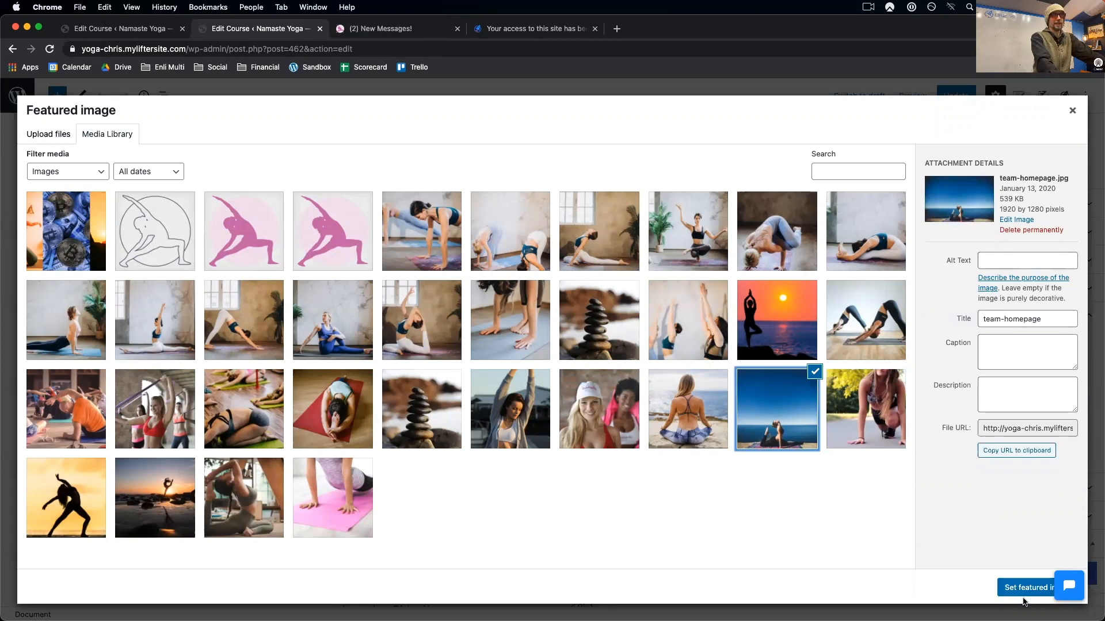
left_click(1022, 589)
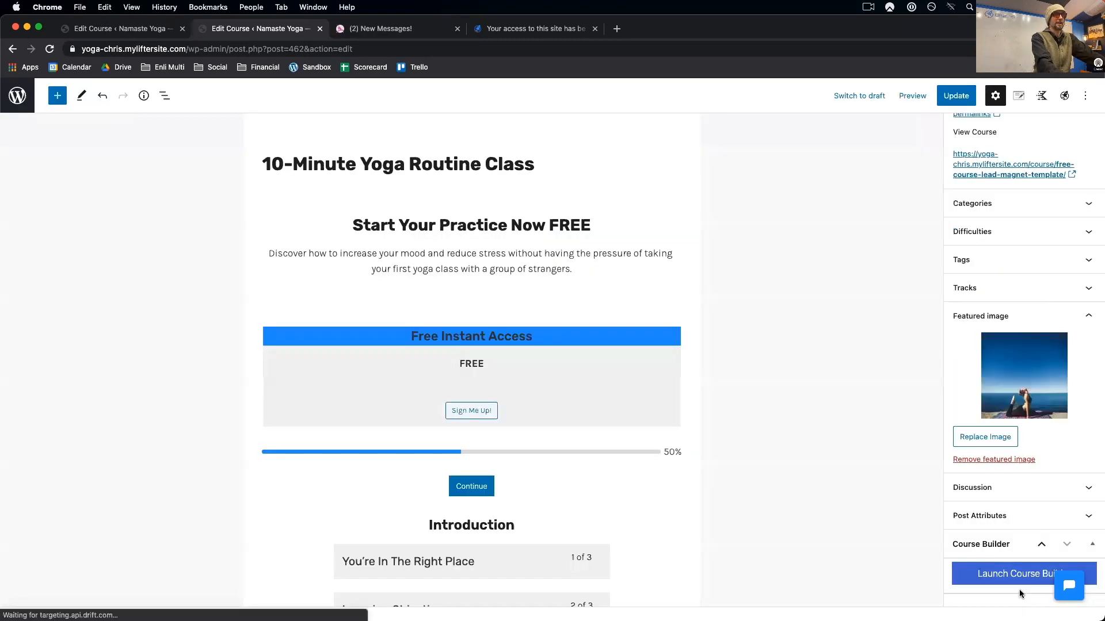
left_click(957, 95)
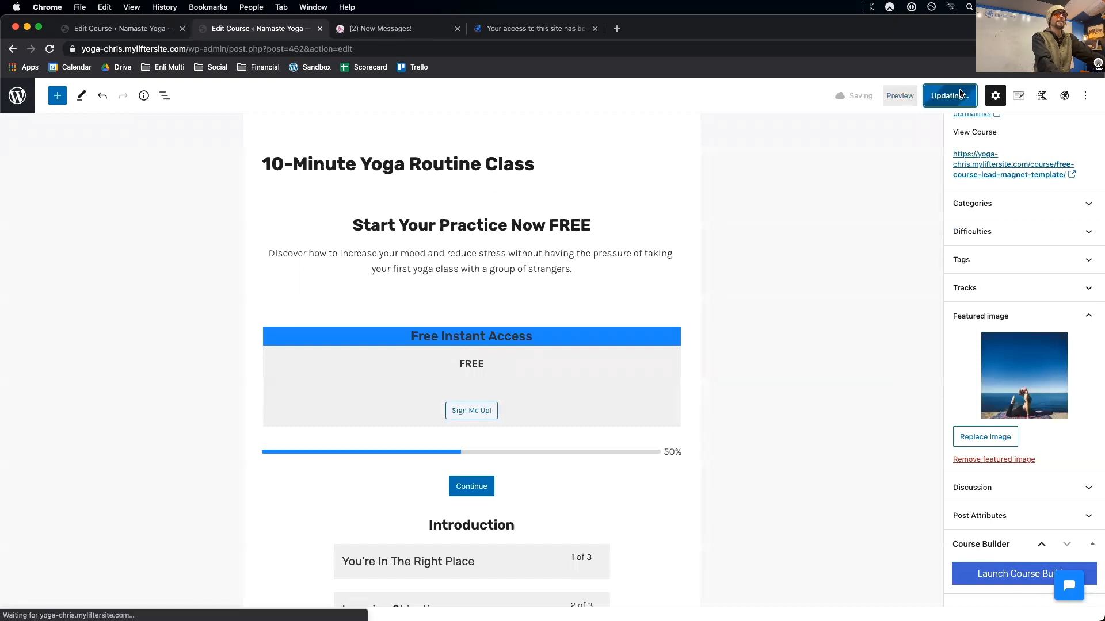
- View the updated course page on the site to check the replaced featured image and the page content
left_click(121, 584)
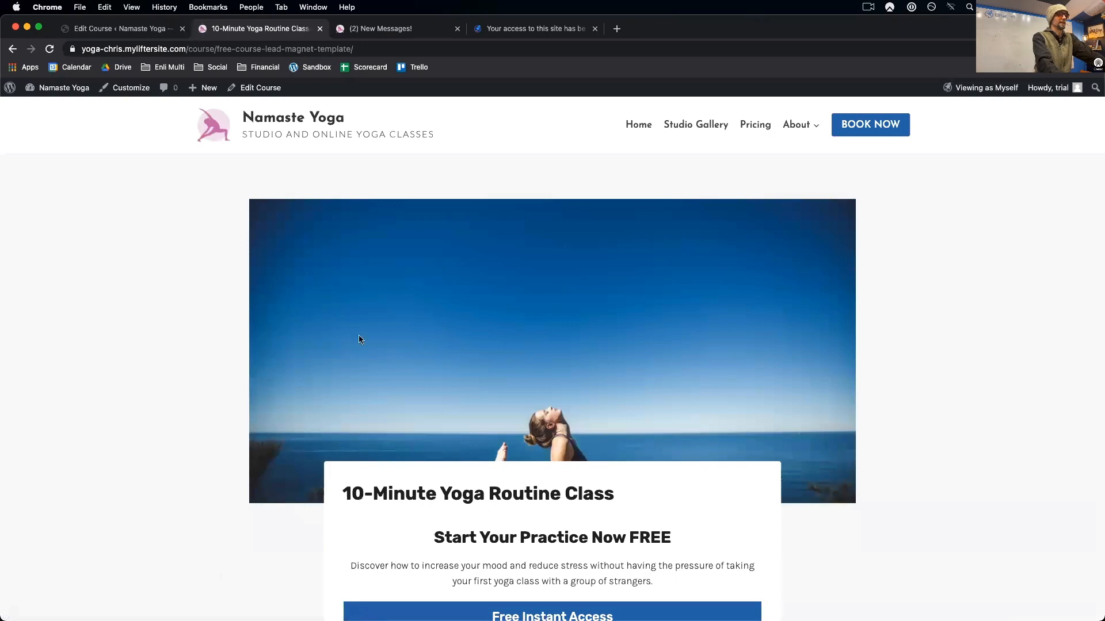
scroll(375, 356, "down", 10)
scroll(375, 356, "down", 6)
scroll(375, 359, "up", 10)
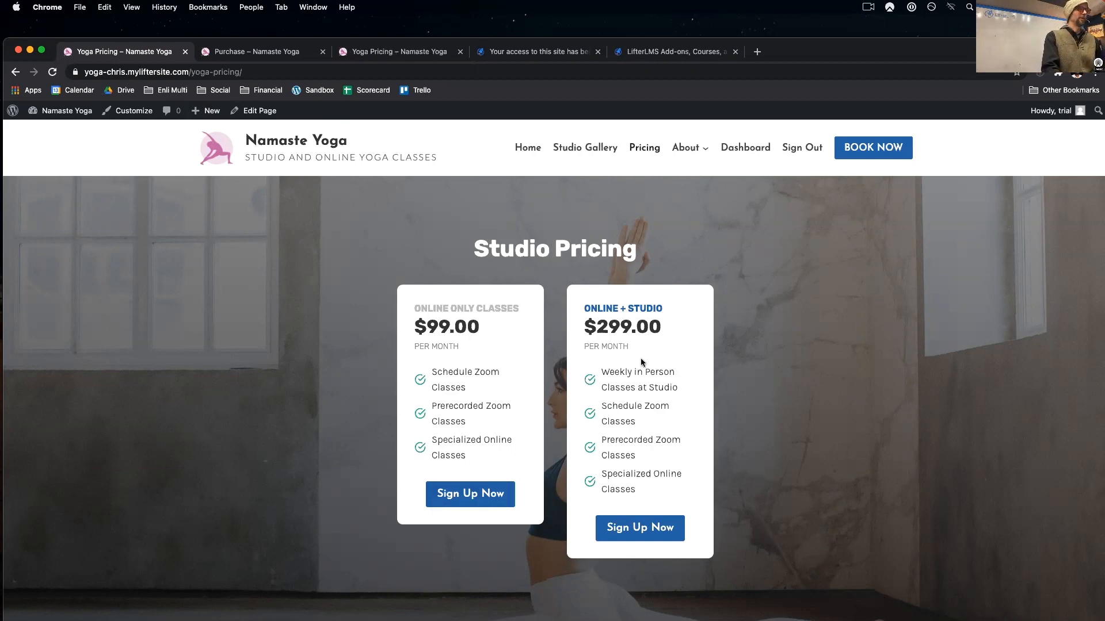
- Go from the Yoga Pricing page to the site's admin dashboard and open the LifterLMS Add-ons & more page
mouse_move(61, 111)
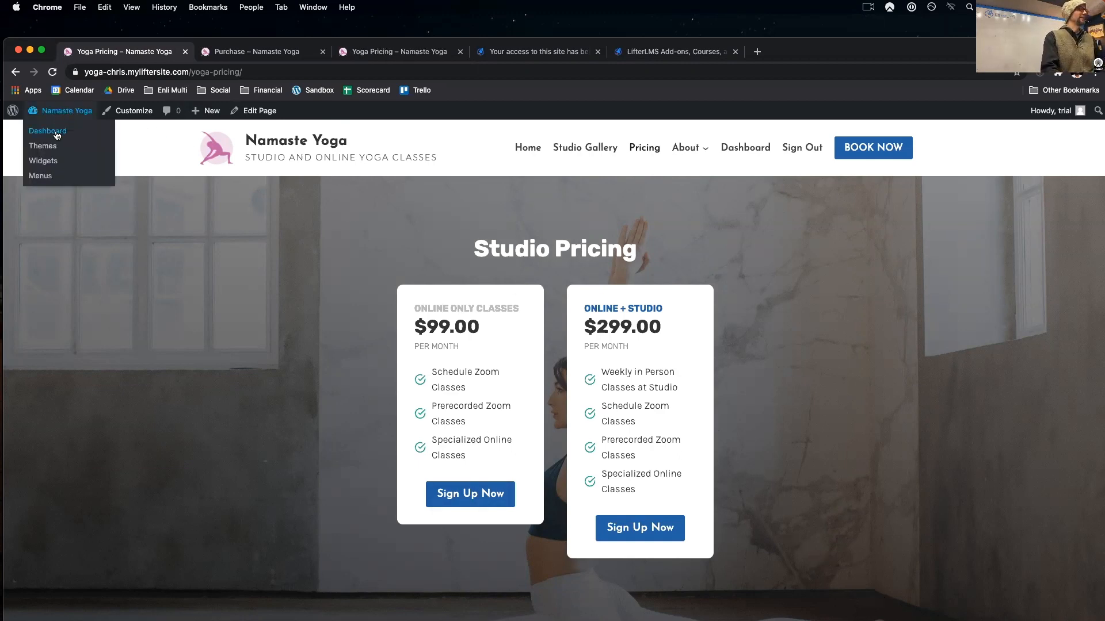
left_click(57, 131)
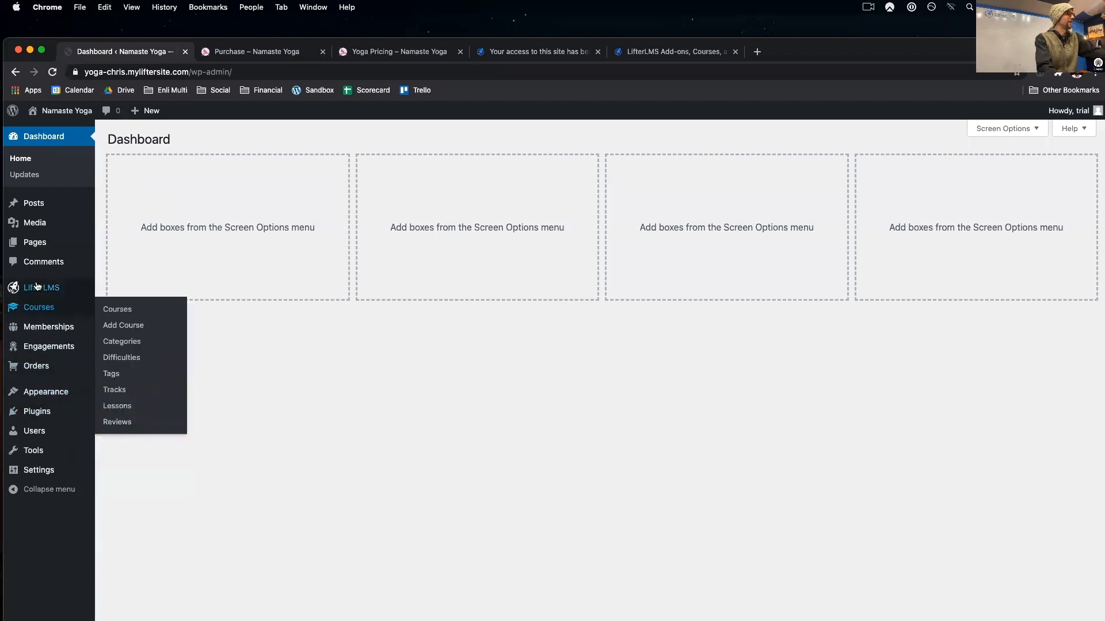
left_click(138, 355)
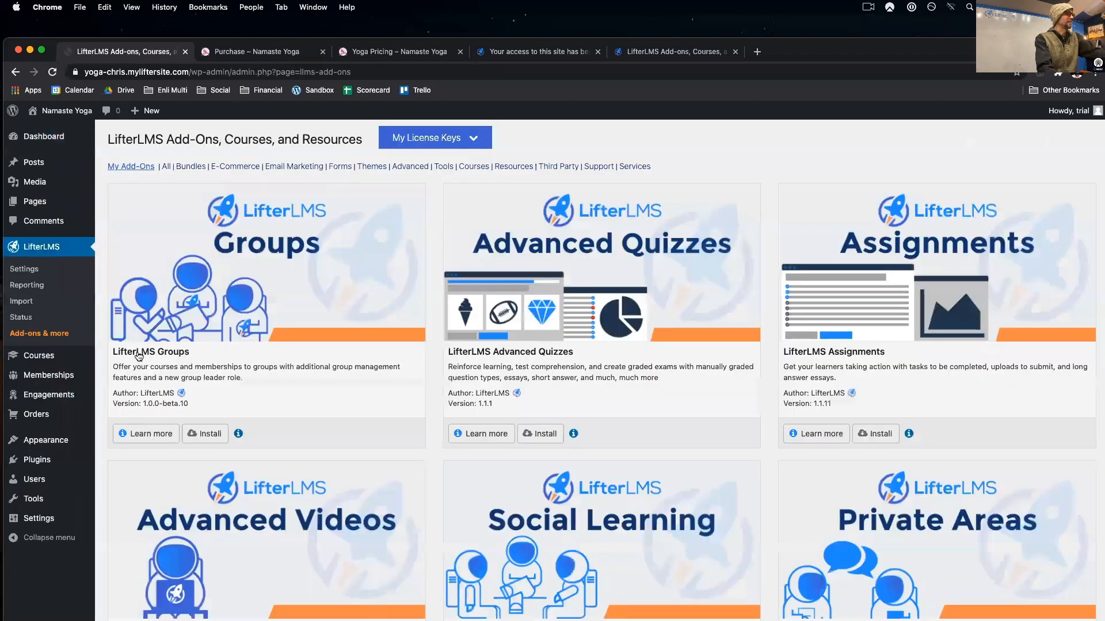
- Find the Stripe Extension among the LifterLMS add-ons and install it
scroll(309, 474, "down", 6)
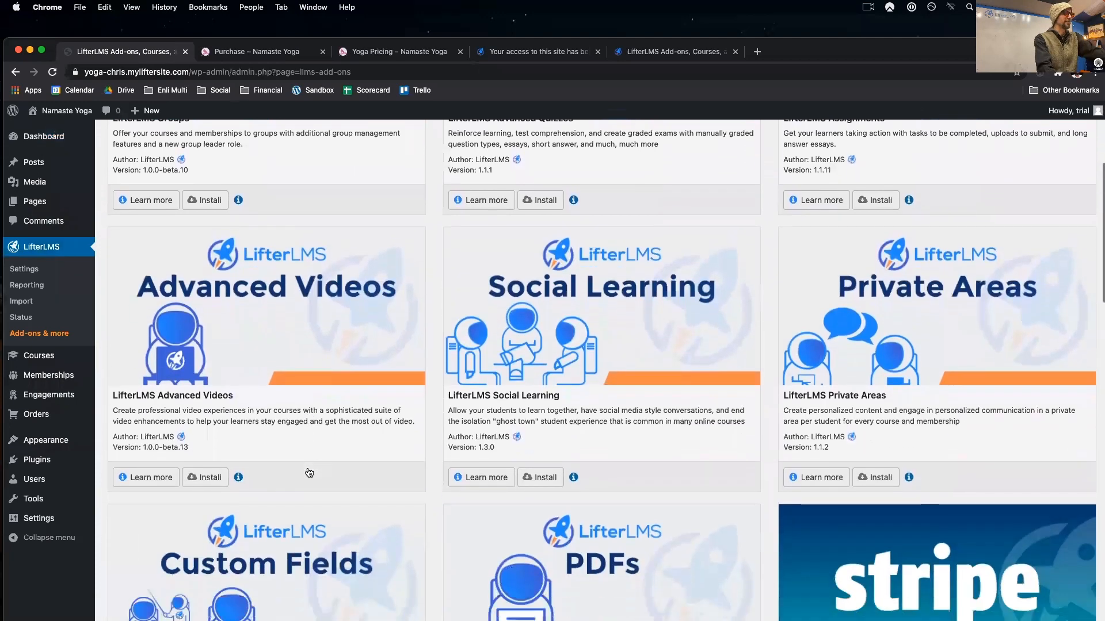
scroll(309, 473, "down", 5)
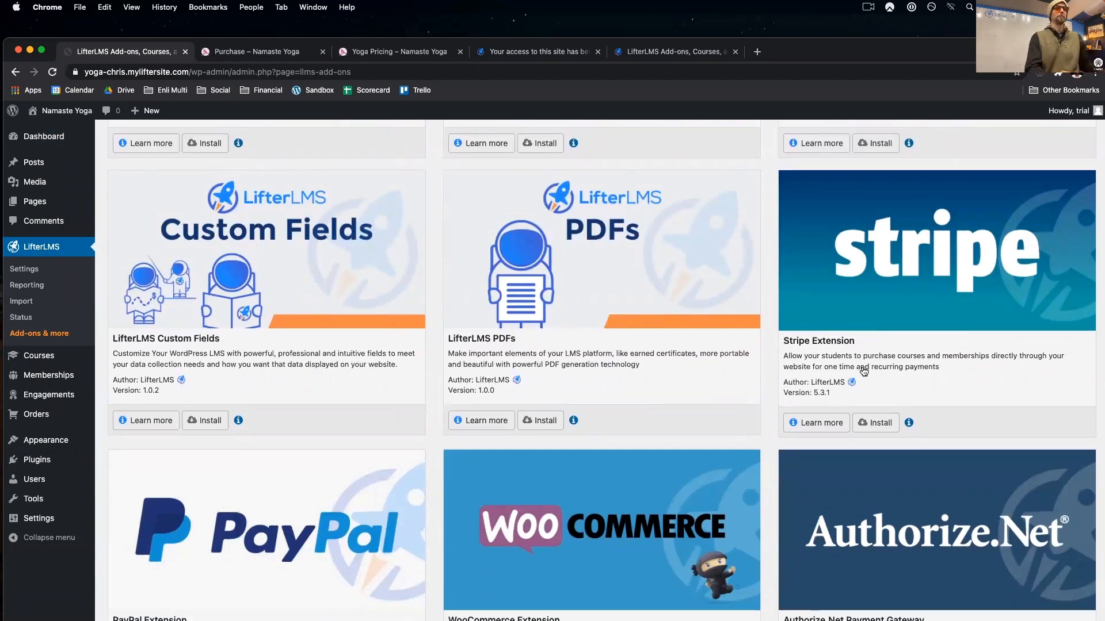
left_click(887, 425)
left_click(588, 233)
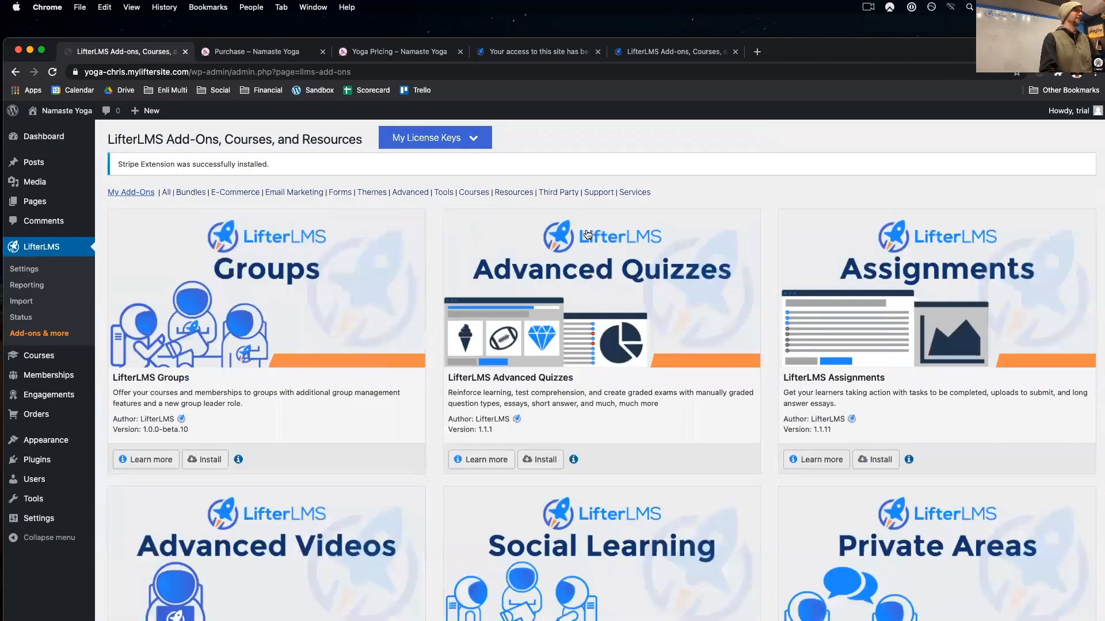
scroll(313, 249, "down", 1)
scroll(242, 307, "up", 1)
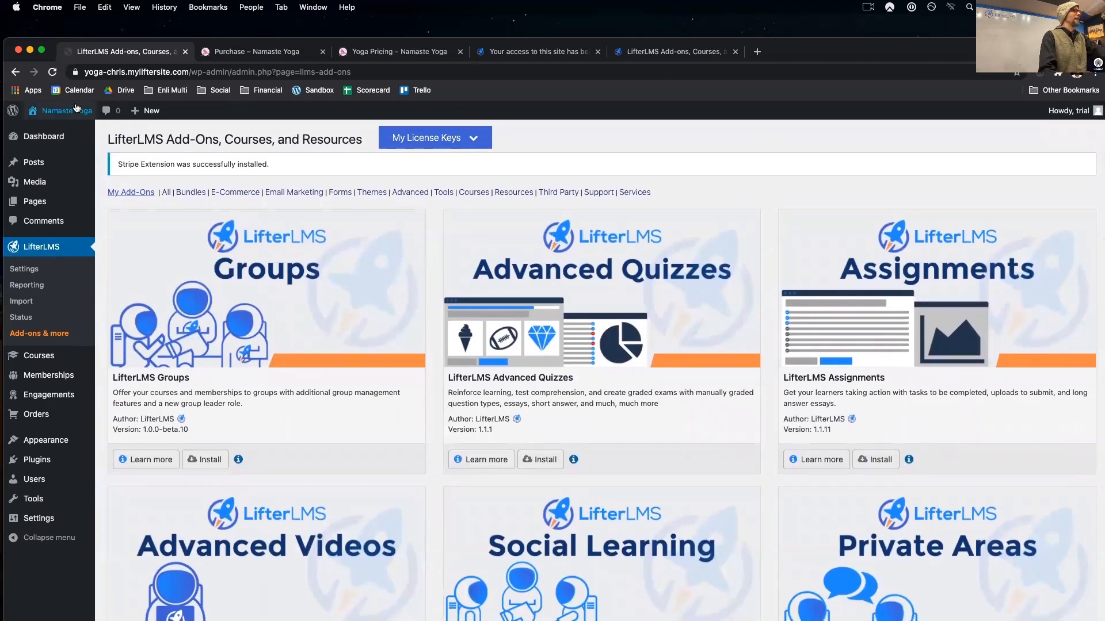
- Add a new LifterLMS membership titled "Namaste Yoga Membership"
mouse_move(65, 376)
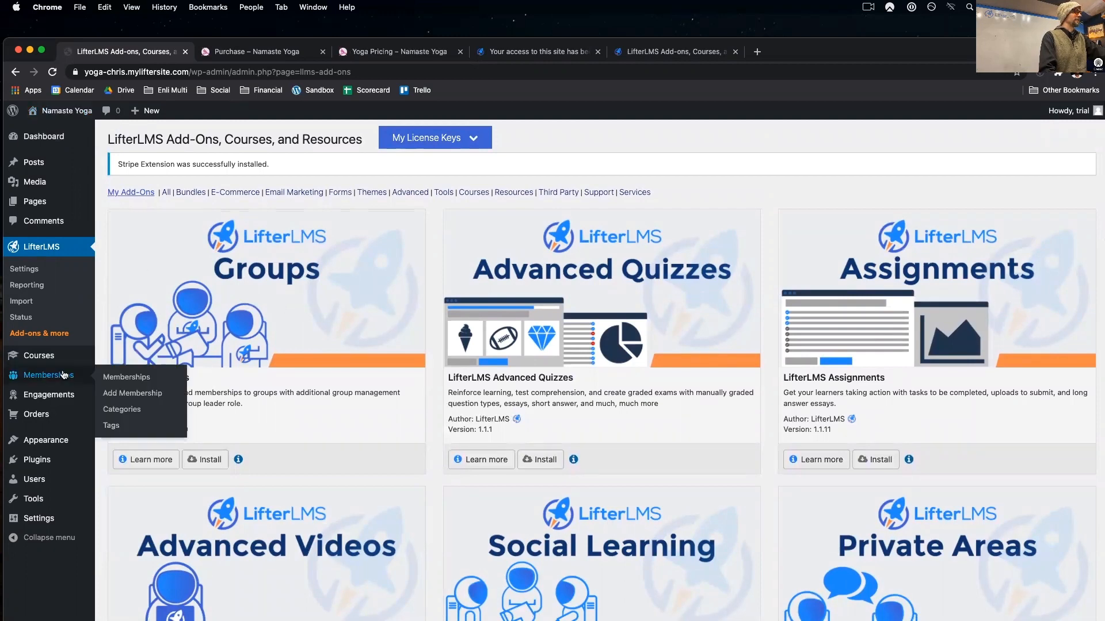
left_click(123, 394)
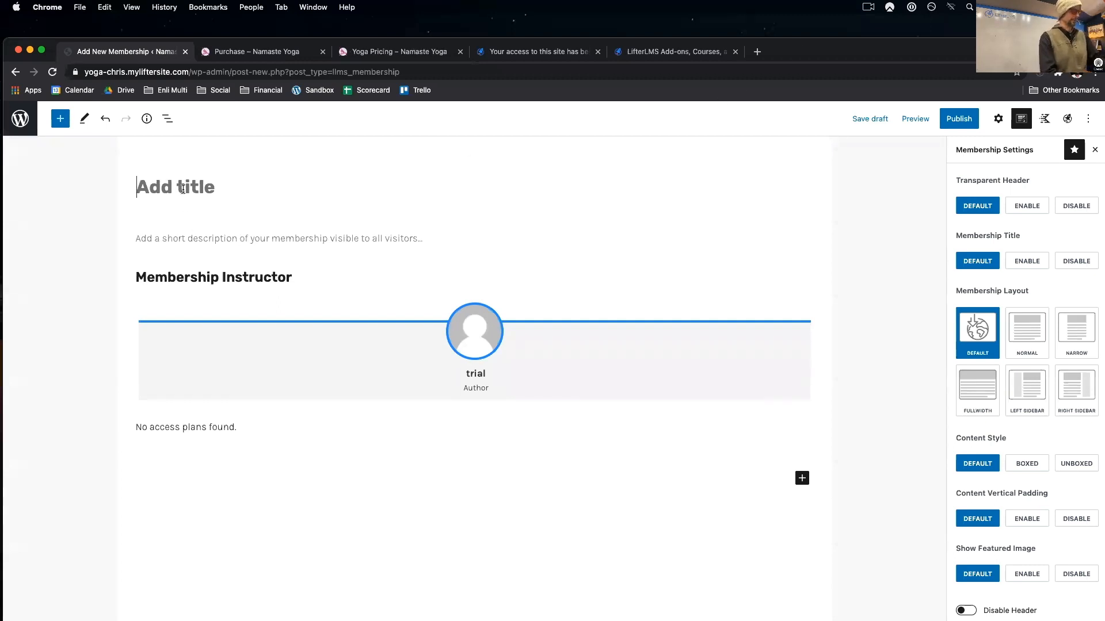
type("N")
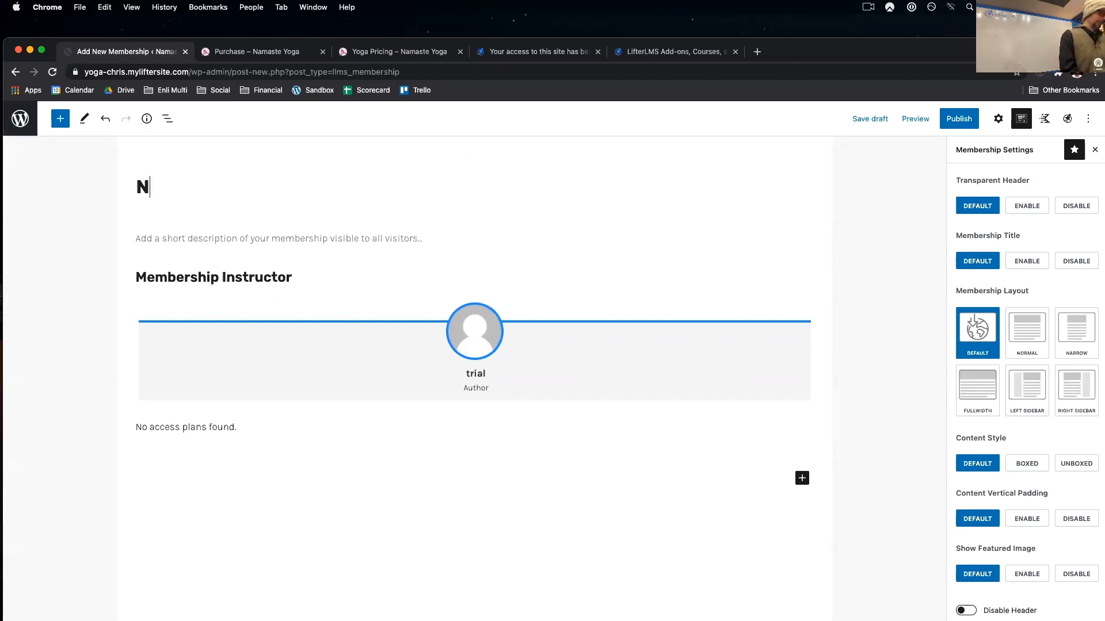
type("amaster")
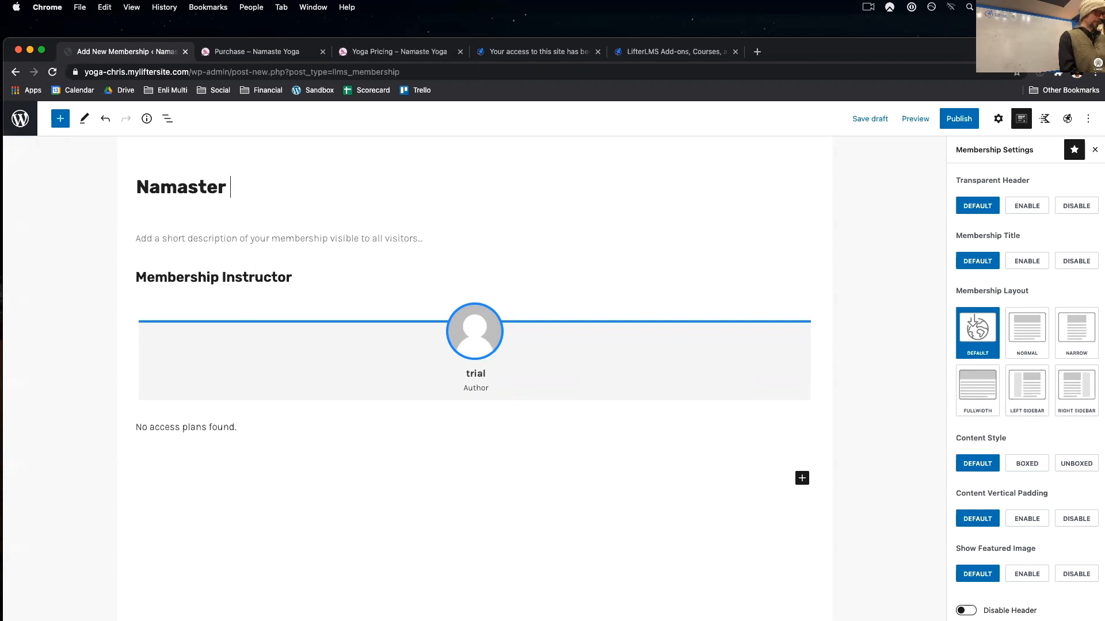
key("BackSpace")
key("BackSpace")
type("Yo")
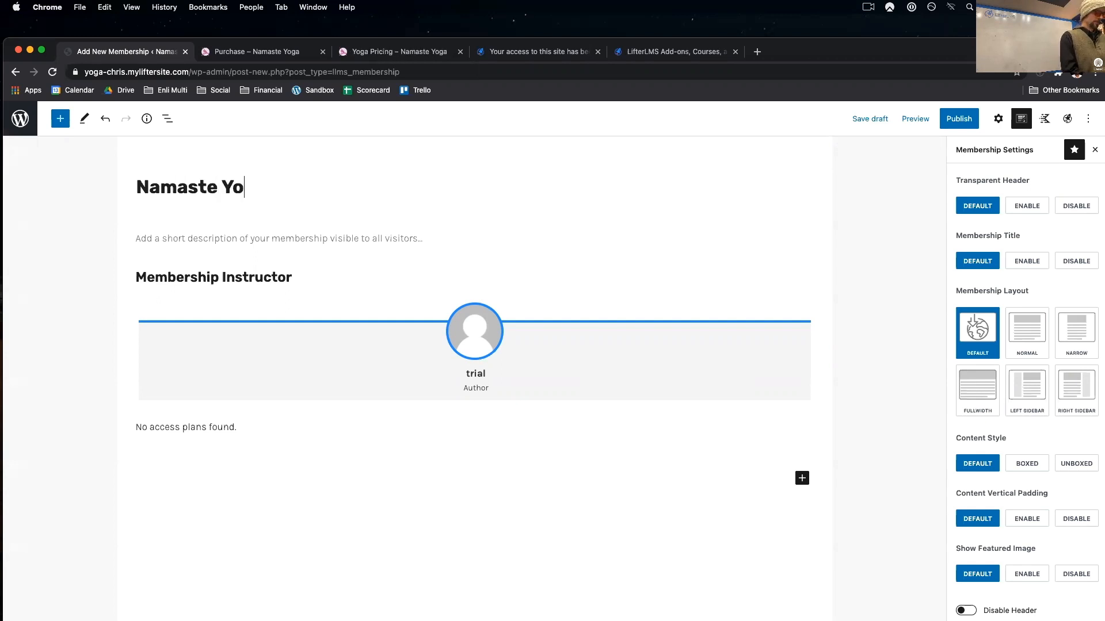
type("ga Membership")
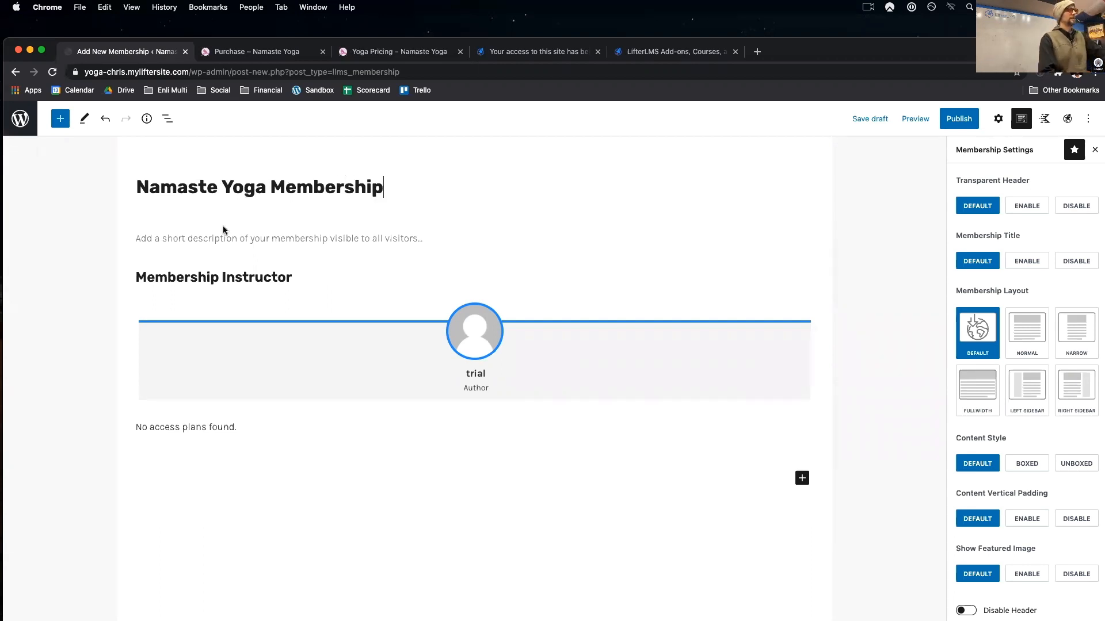
- Remove the Membership Instructor block from the membership page and publish the membership
left_click(275, 278)
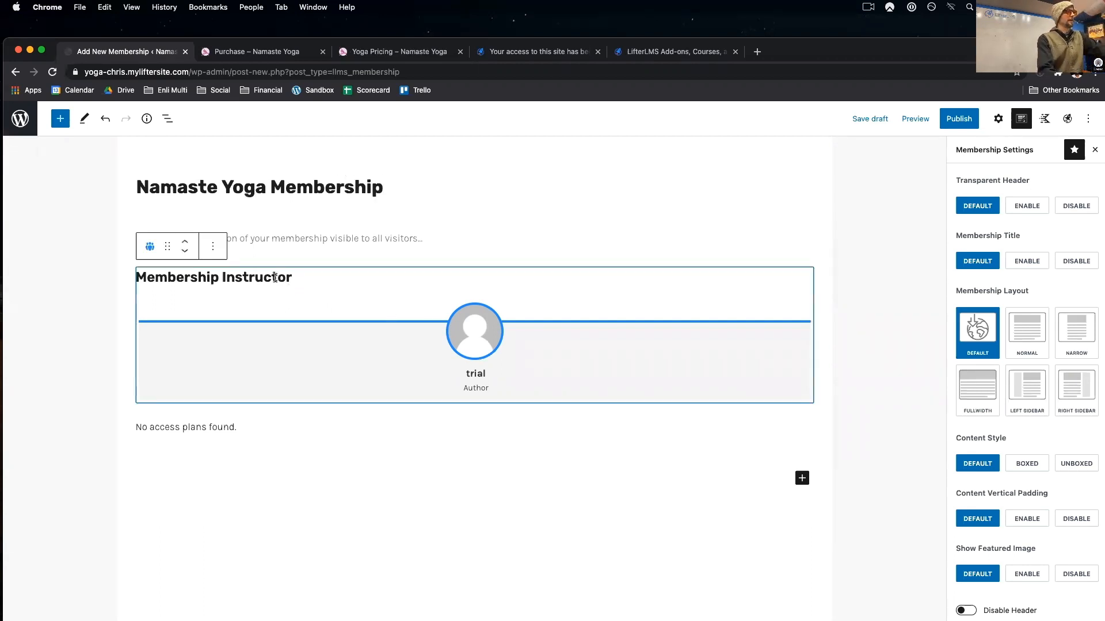
left_click(215, 247)
left_click(240, 509)
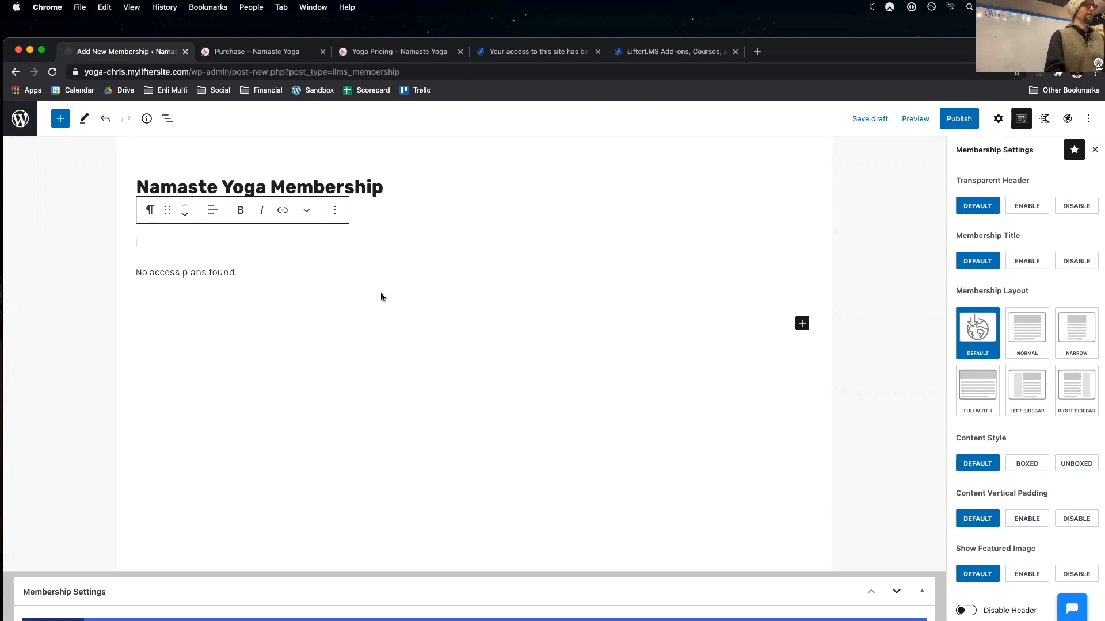
left_click(960, 122)
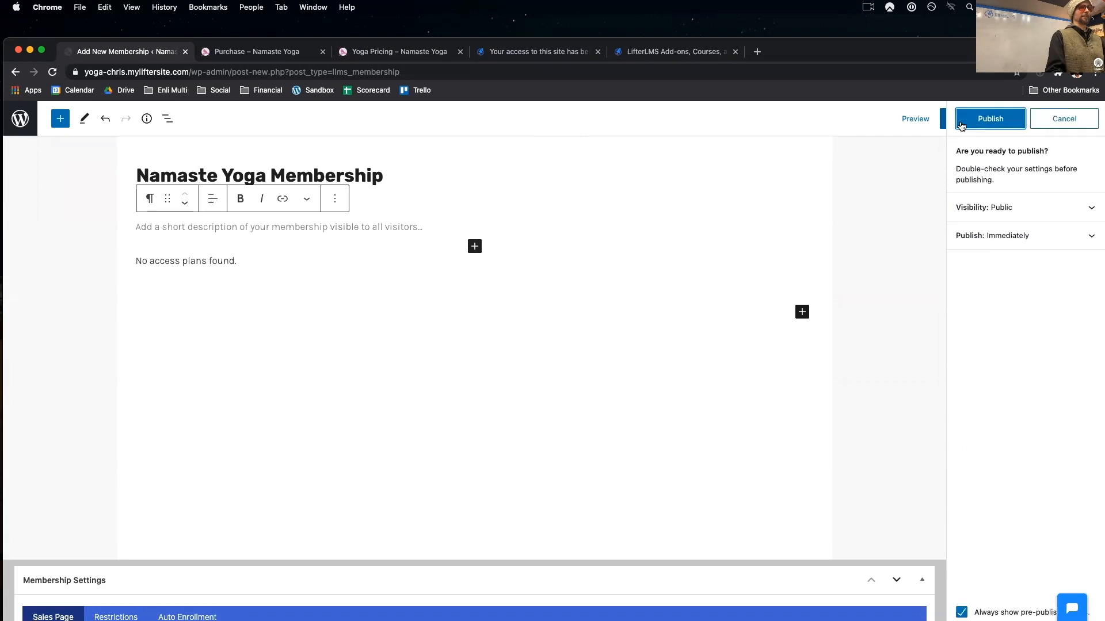
left_click(961, 121)
- Add an access plan titled "Online Only" with the enroll text "Sign Up Now!"
scroll(671, 363, "down", 5)
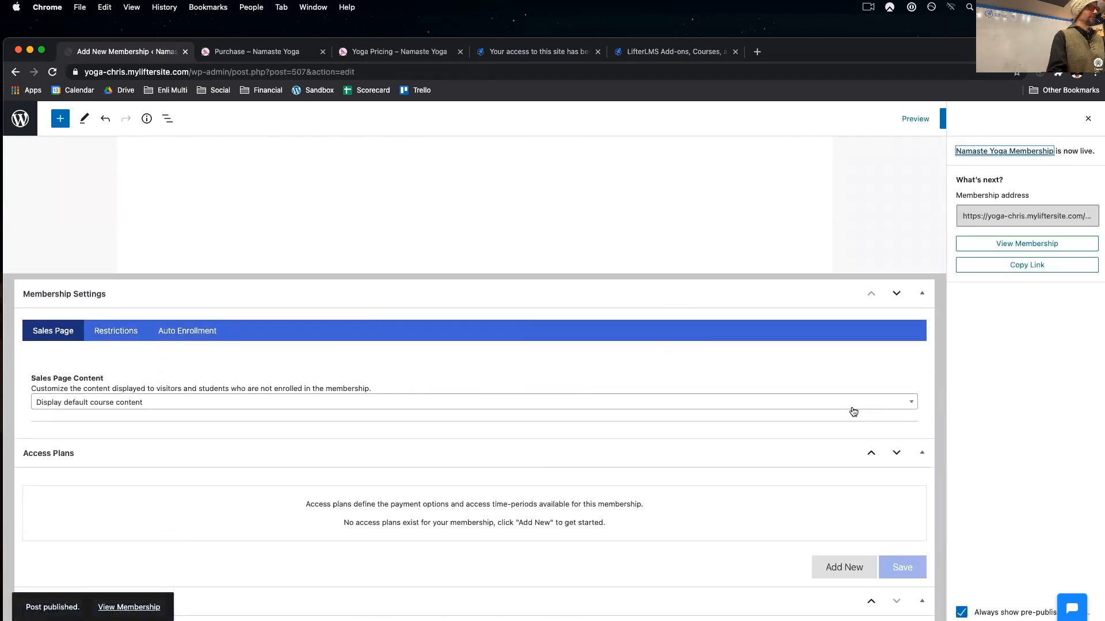
left_click(844, 567)
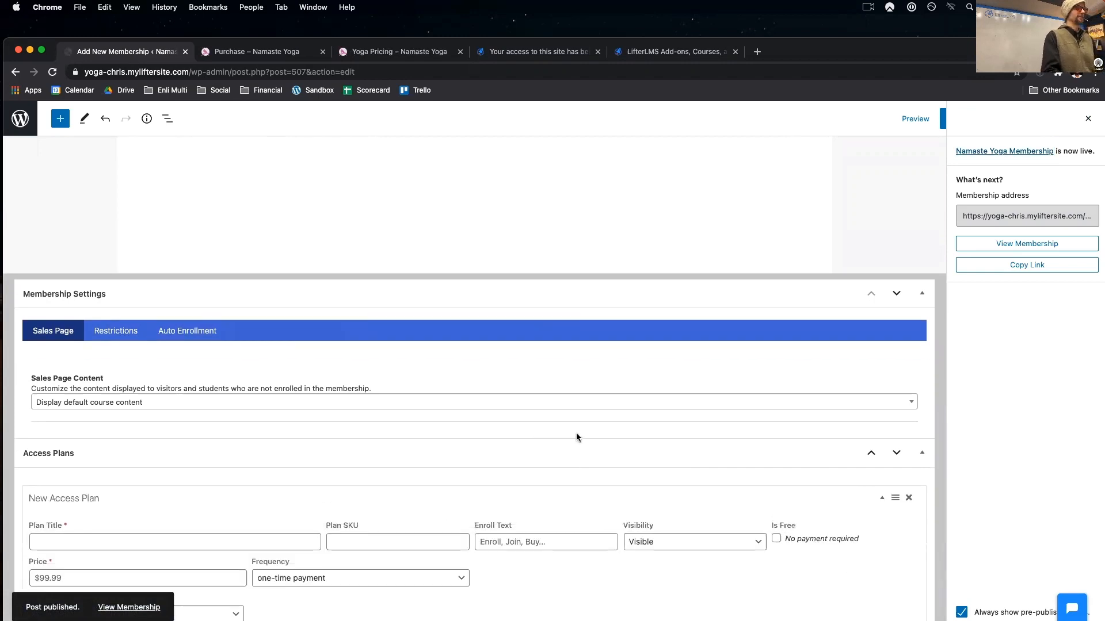
scroll(575, 434, "down", 5)
left_click(88, 306)
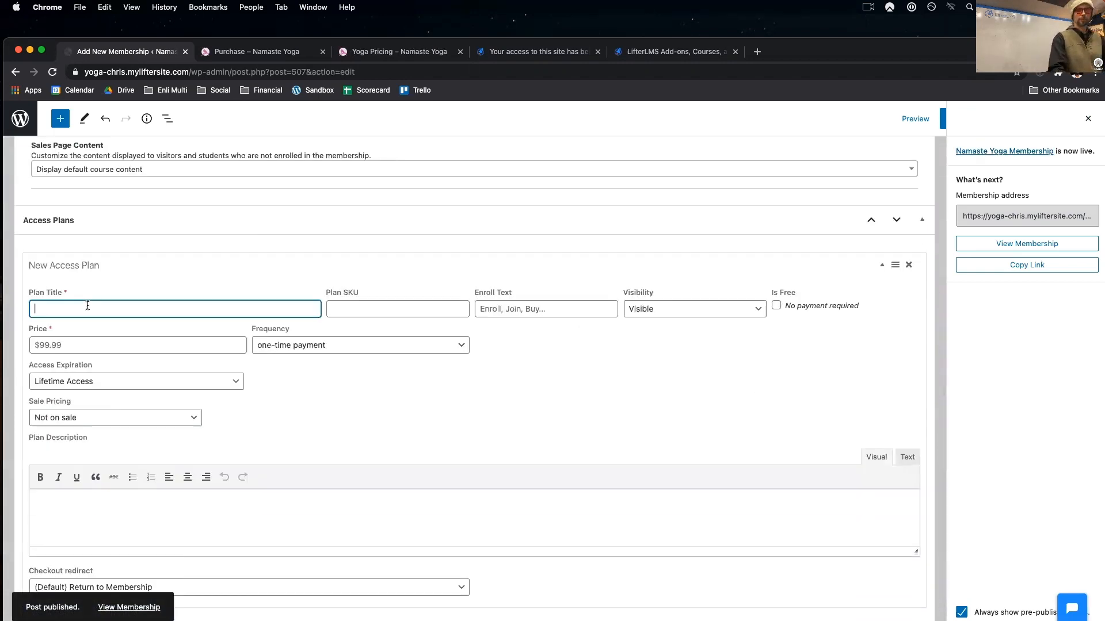
type("Online Only")
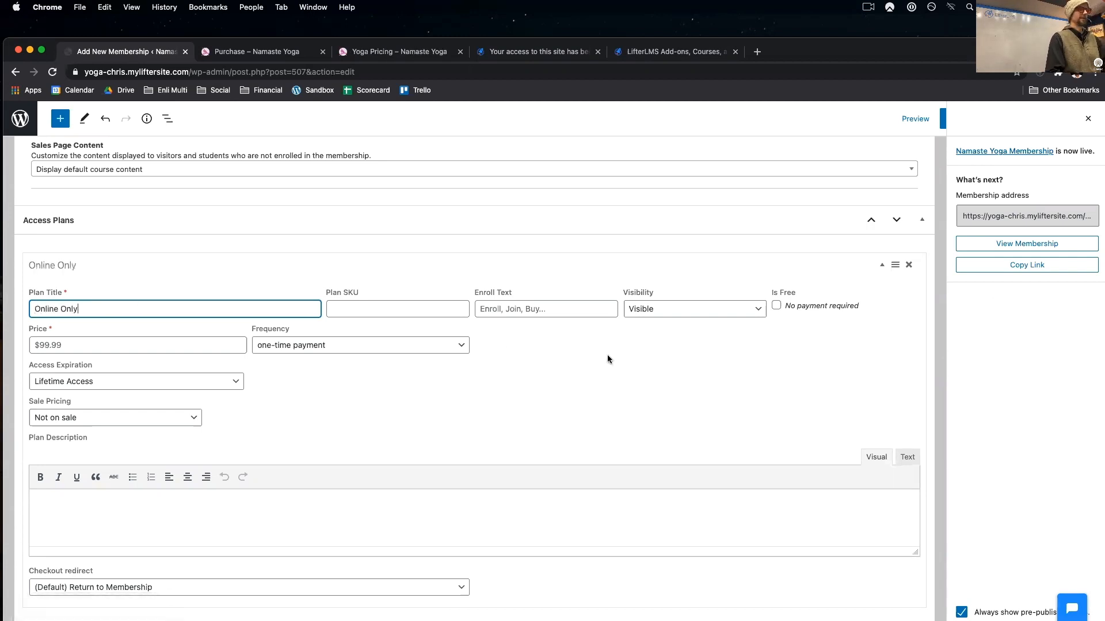
left_click(499, 305)
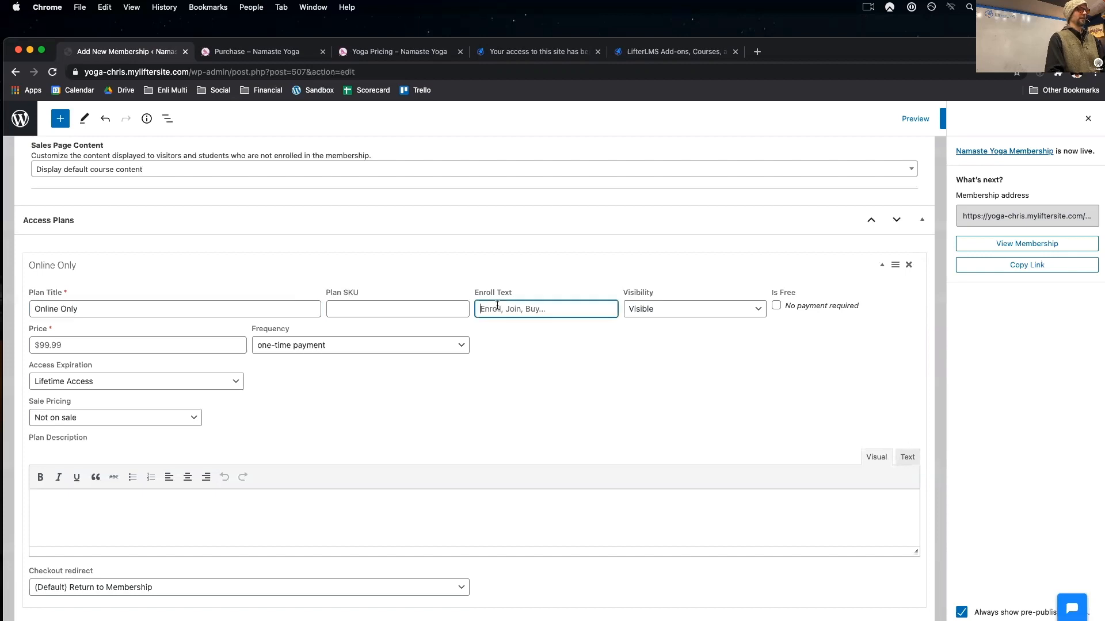
type("Sign Up Now!")
- Set the plan's price to 99, charged every month
left_click(114, 345)
type("99")
left_click(281, 352)
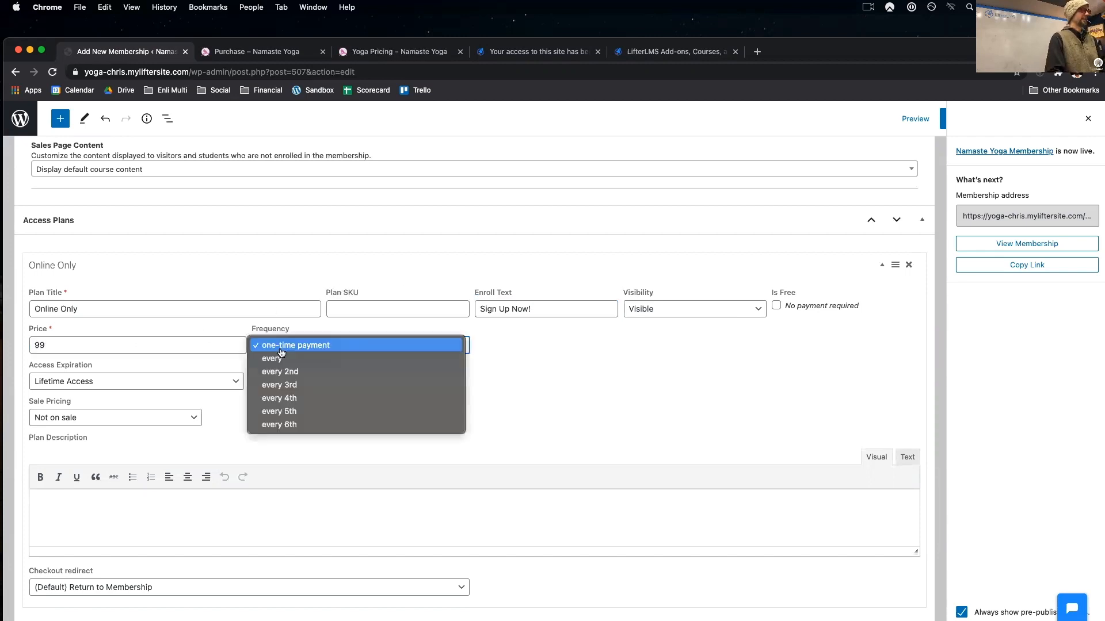
left_click(282, 357)
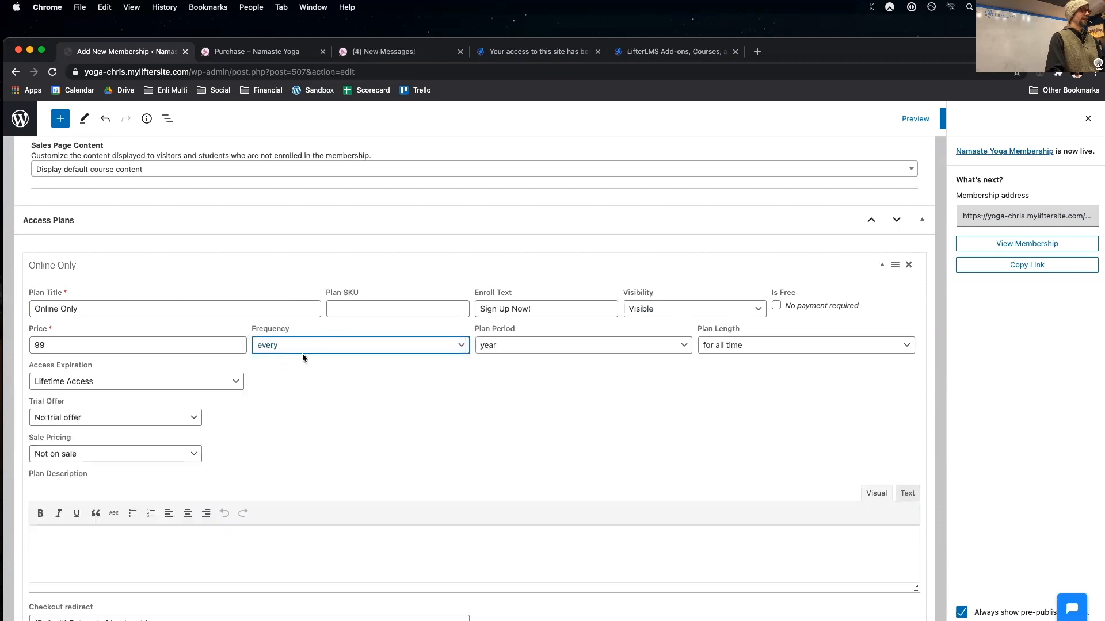
left_click(530, 350)
left_click(531, 358)
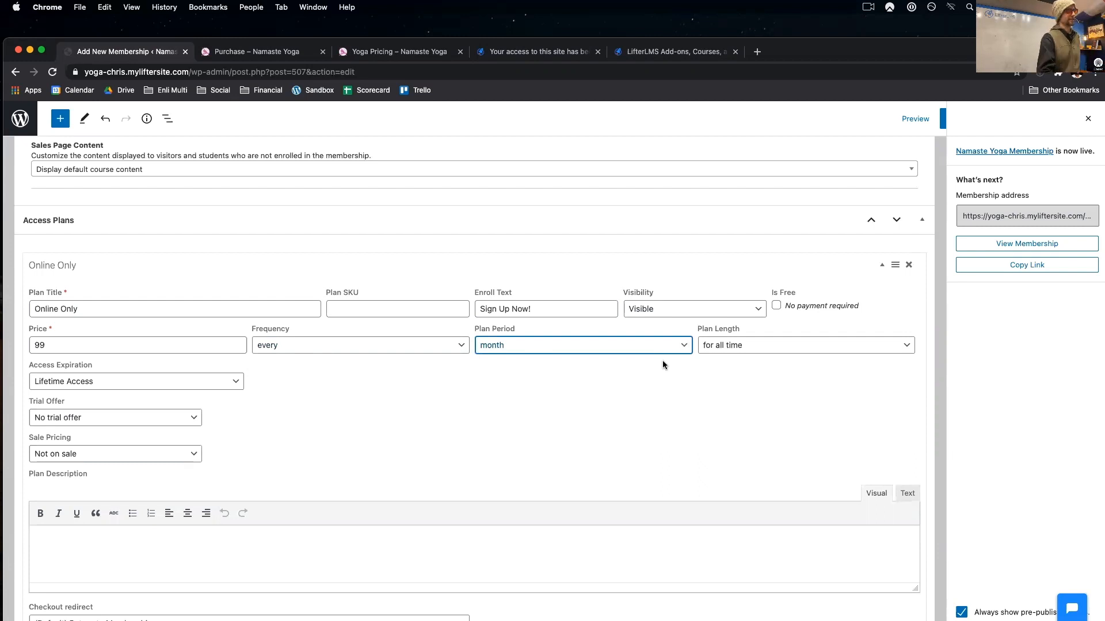
- Change the plan title to "Online Classes Only" and save the access plan
scroll(661, 365, "down", 3)
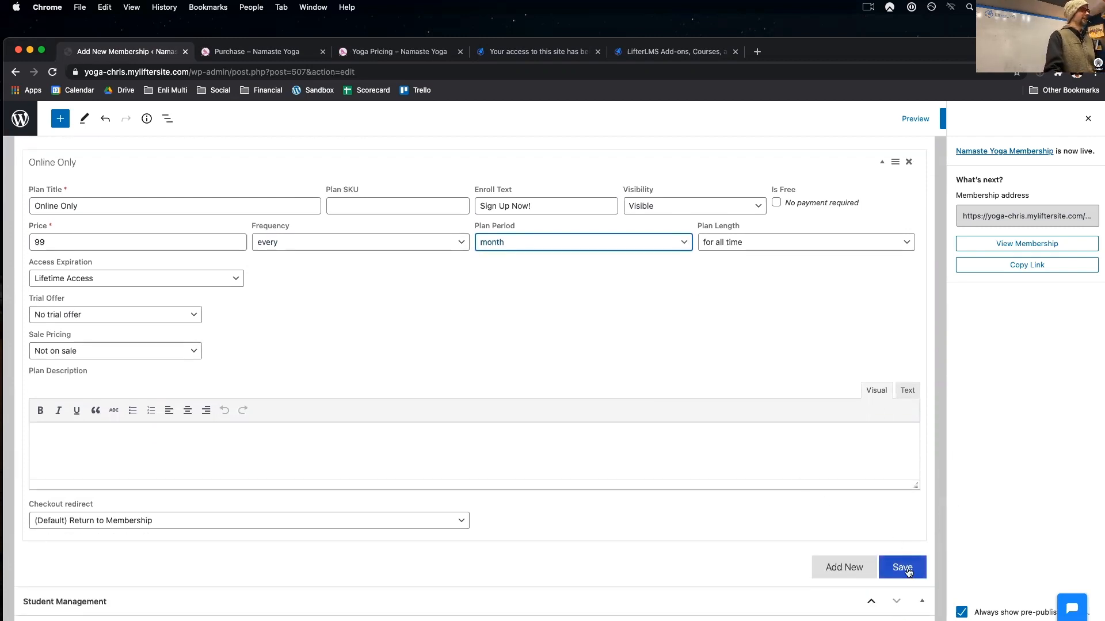
left_click(62, 208)
type("Classes")
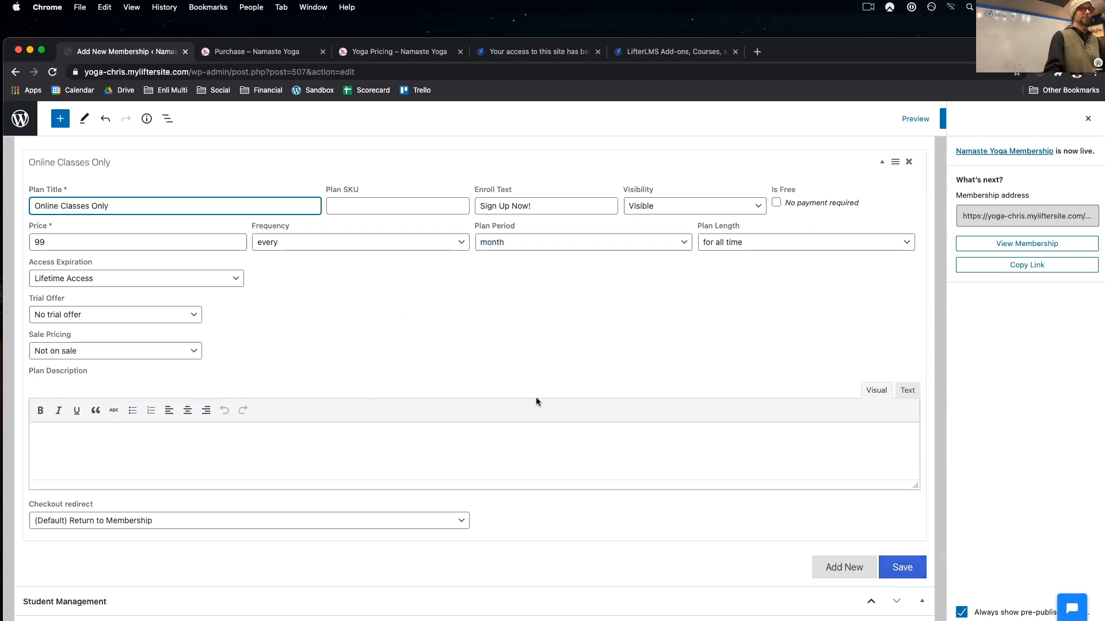
left_click(902, 567)
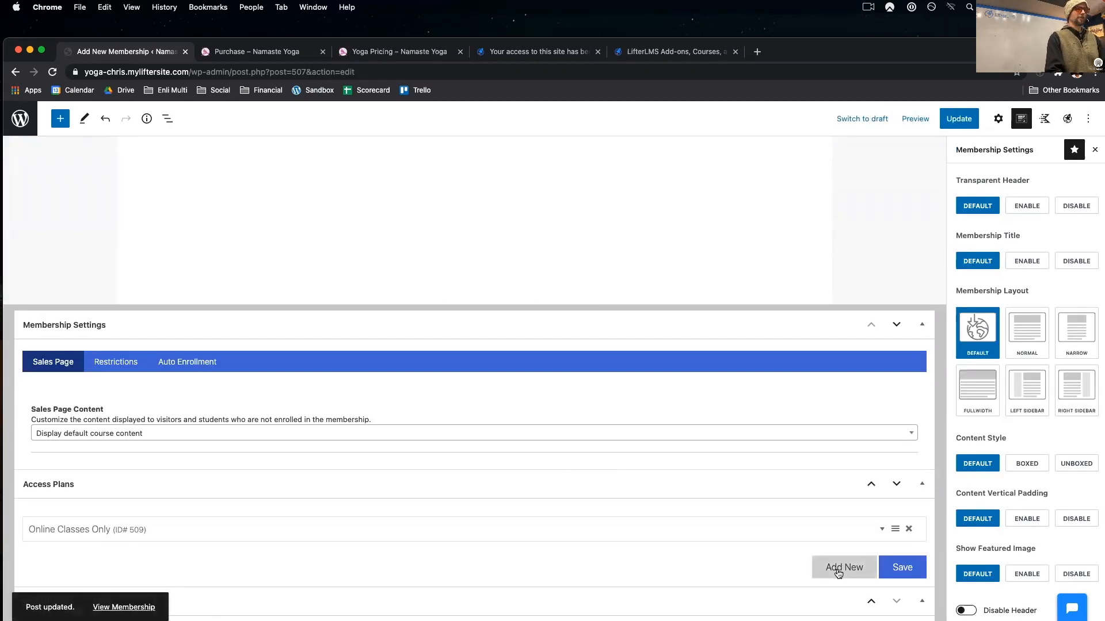
- Add a second access plan titled "Online + Studio" with a price of 299
left_click(838, 568)
scroll(836, 569, "down", 3)
left_click(78, 423)
type("Online + Studio")
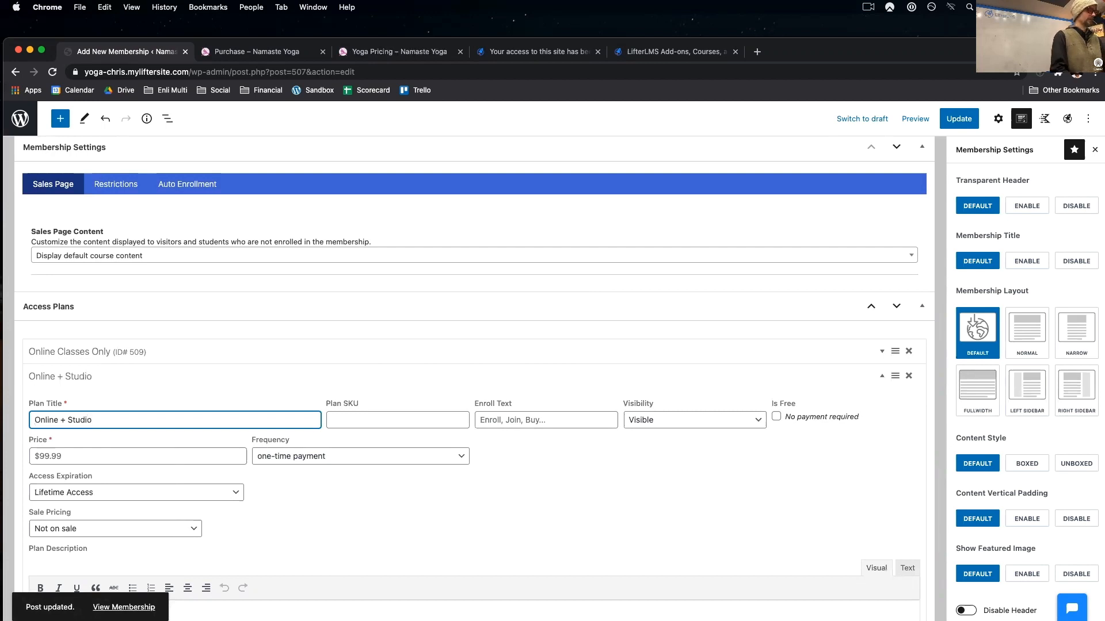
left_click(115, 463)
type("299")
- Make the Online + Studio plan recur every month and save the access plans
left_click(270, 458)
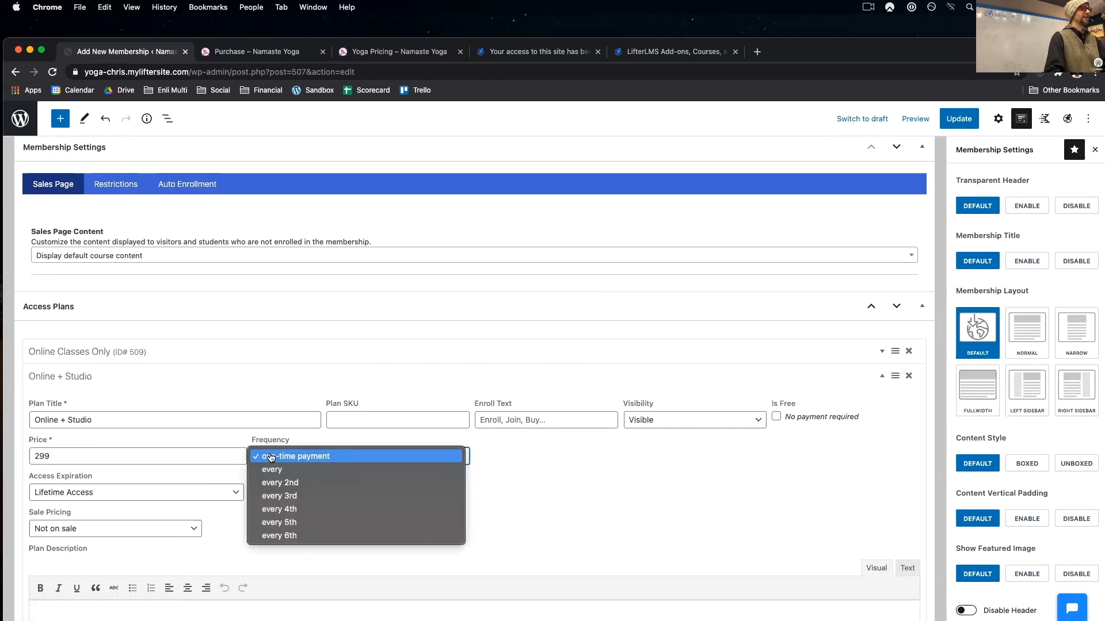
left_click(268, 469)
left_click(522, 457)
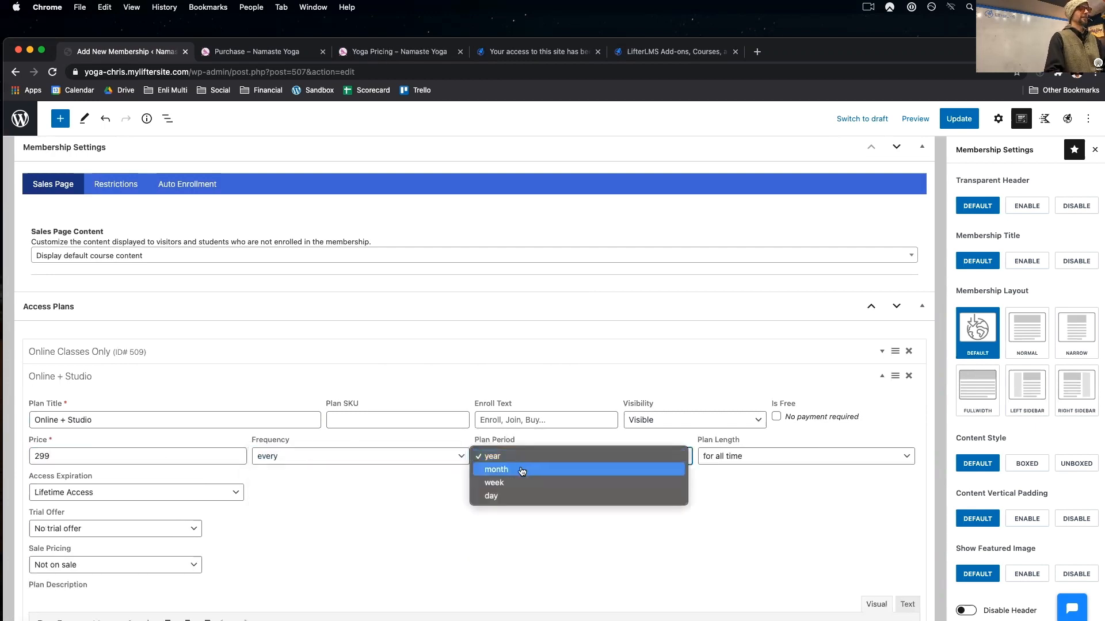
left_click(522, 470)
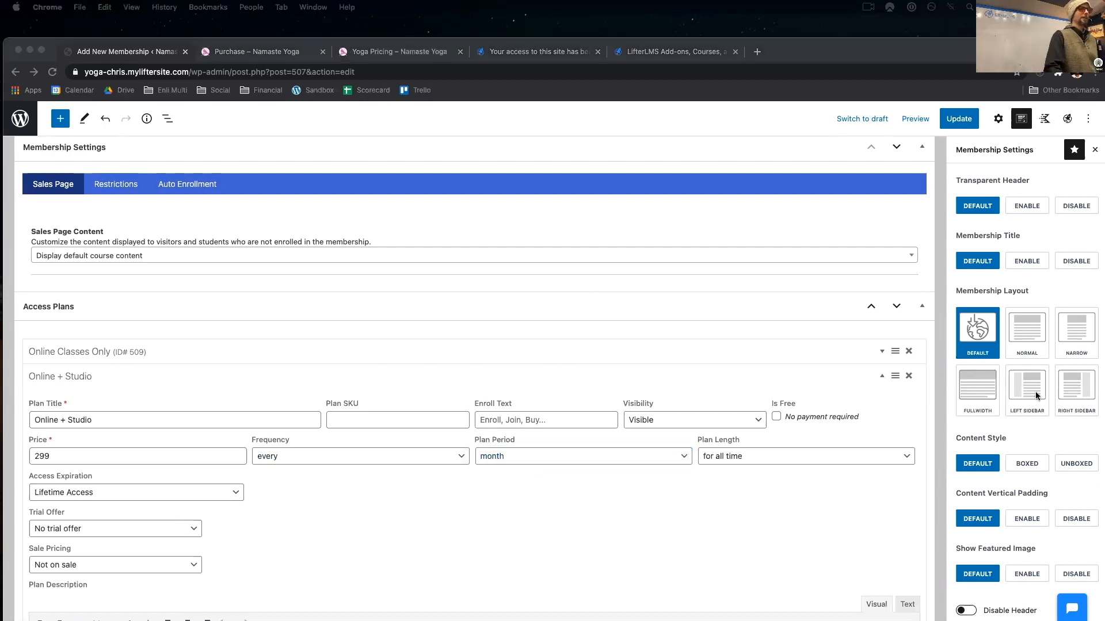
scroll(475, 464, "down", 3)
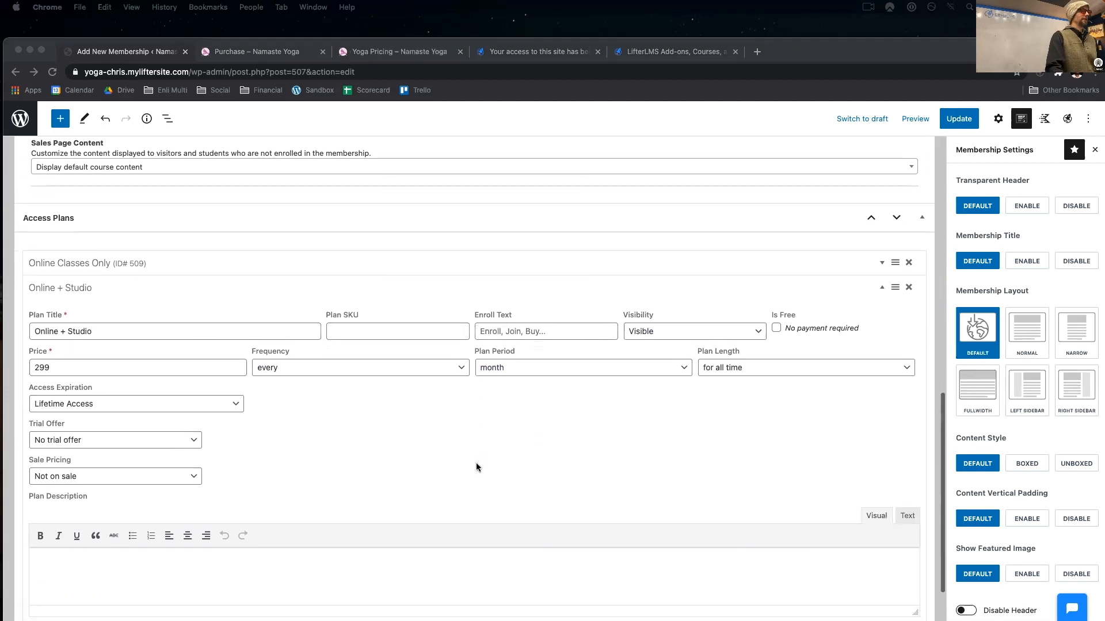
scroll(403, 420, "down", 2)
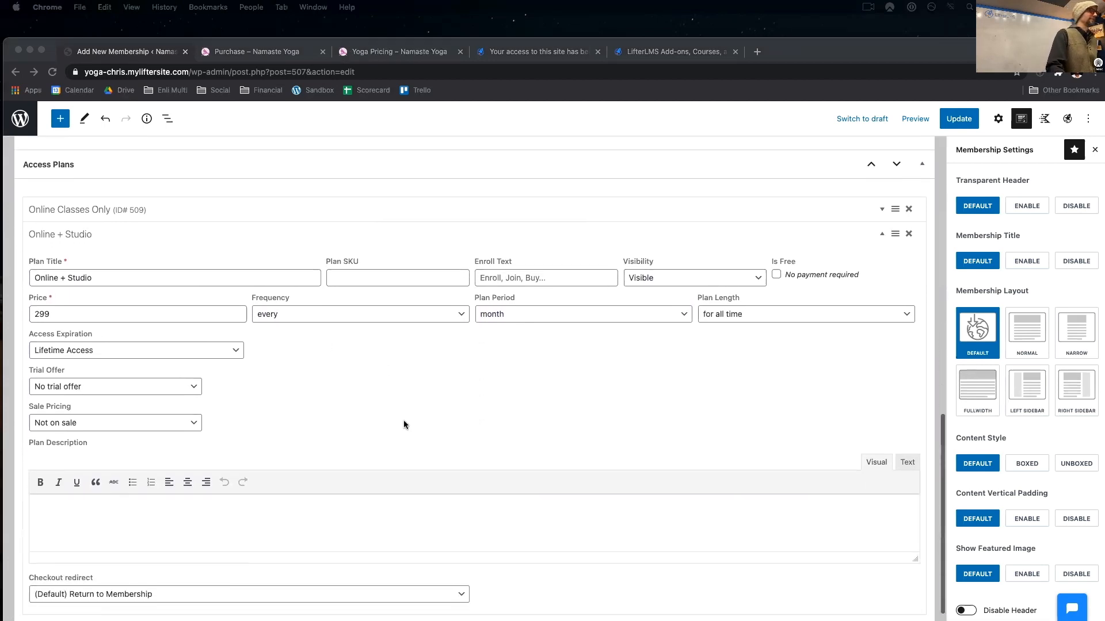
scroll(652, 417, "down", 2)
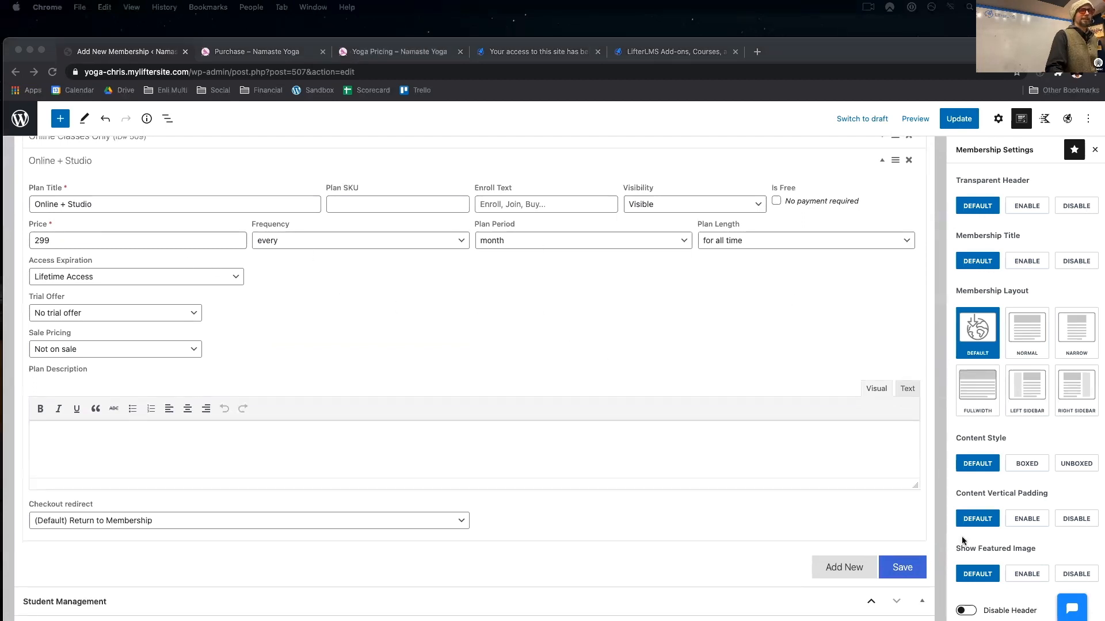
left_click(902, 569)
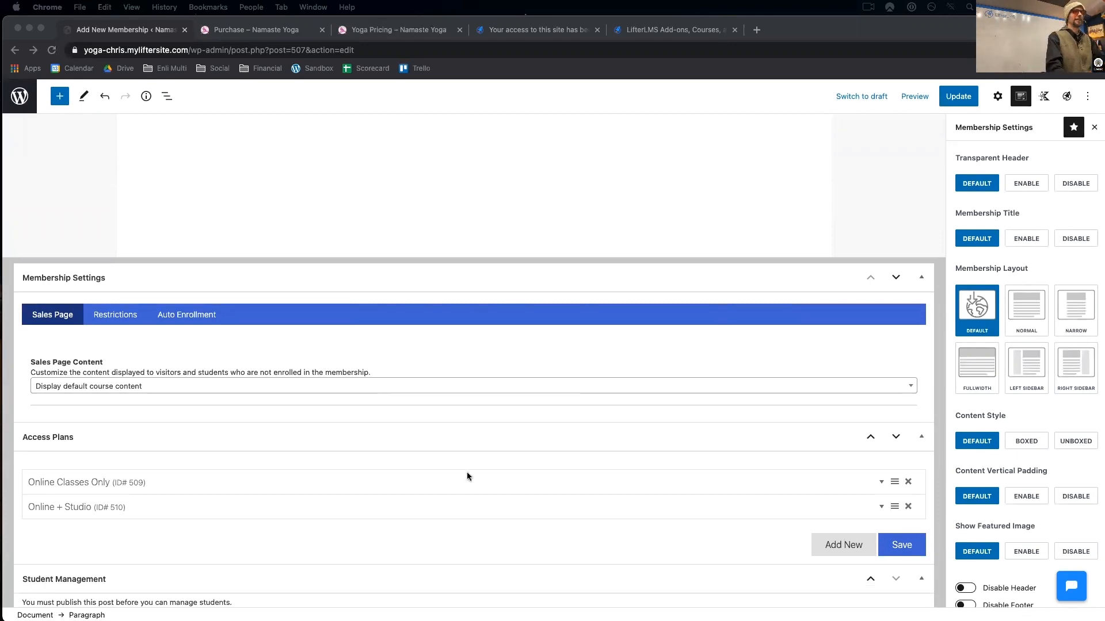
- Preview the membership page in a new tab and try joining the Online + Studio plan
scroll(467, 472, "up", 10)
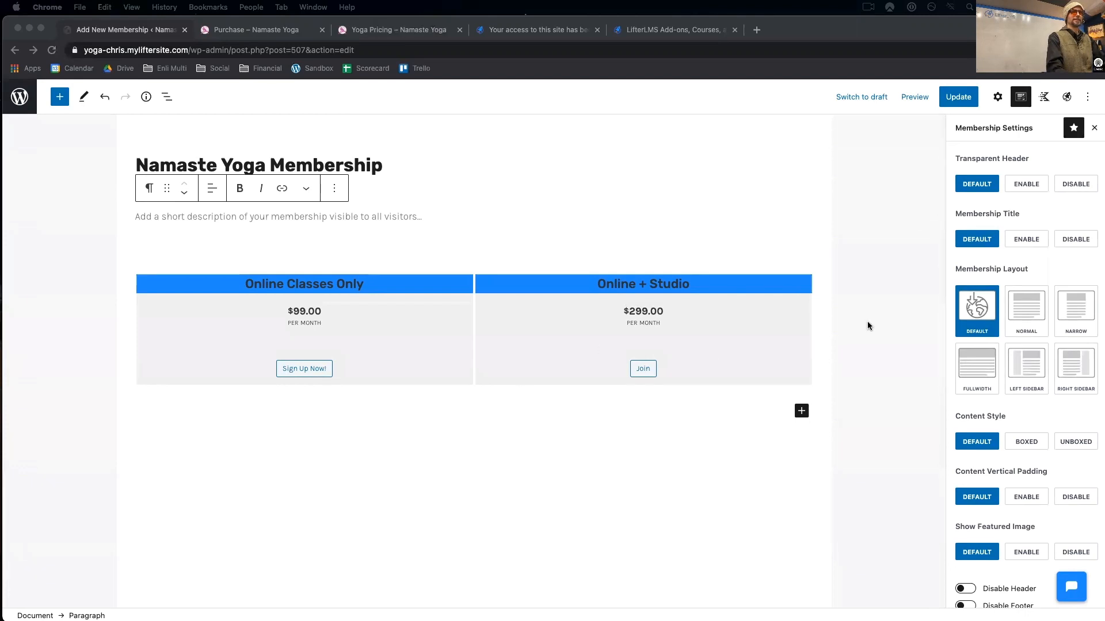
left_click(913, 98)
left_click(913, 98)
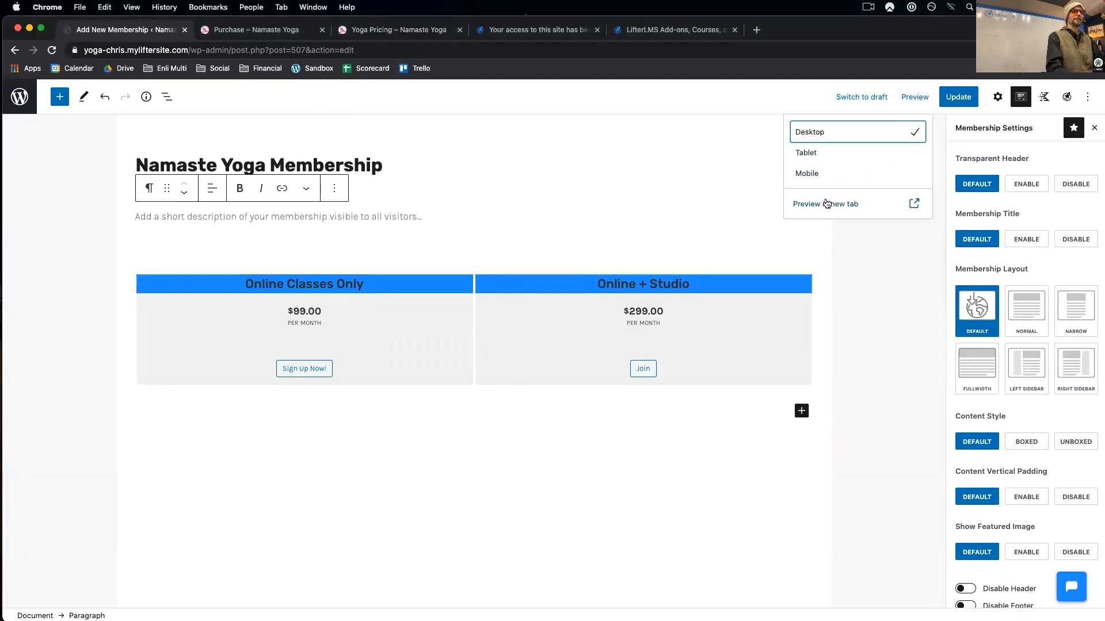
left_click(824, 203)
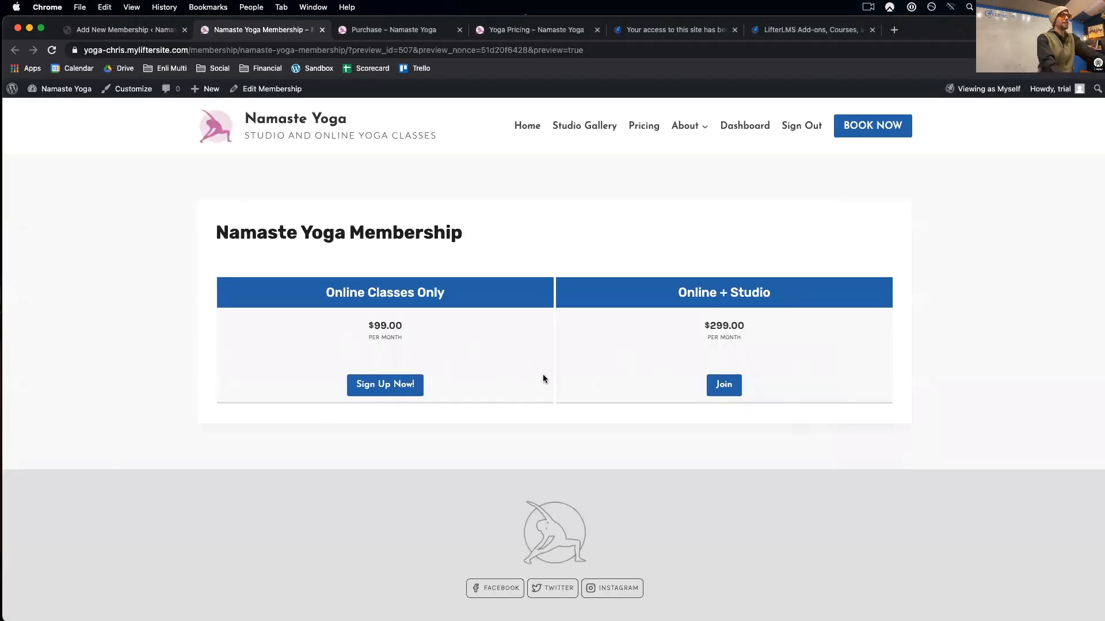
left_click(726, 386)
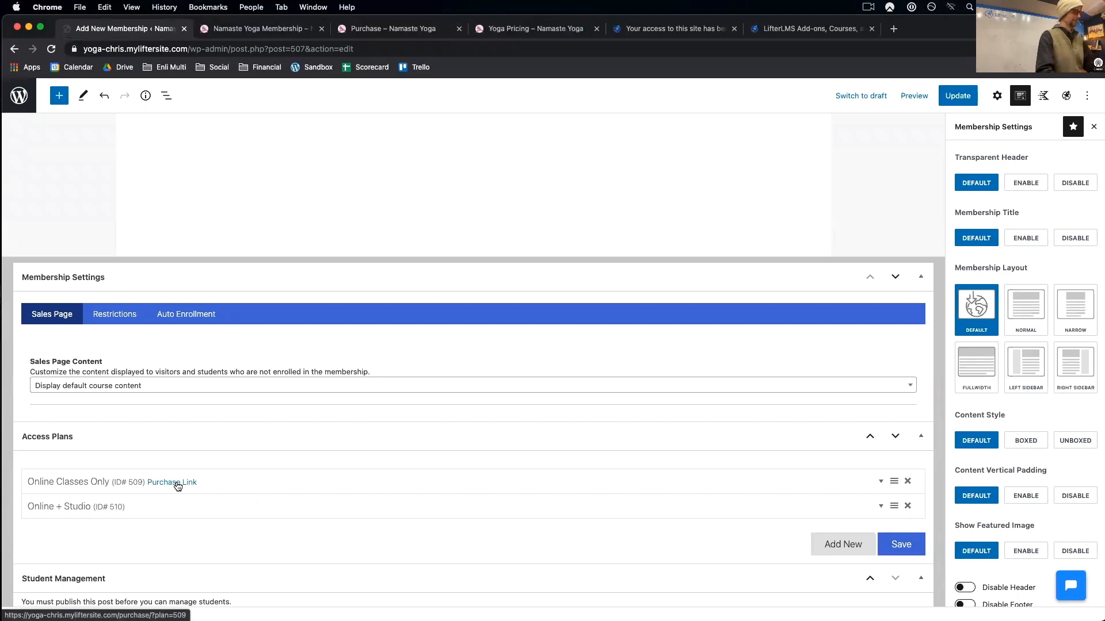
- Open the purchase links of the Online Classes Only and Online + Studio plans in separate new tabs
left_click(178, 486)
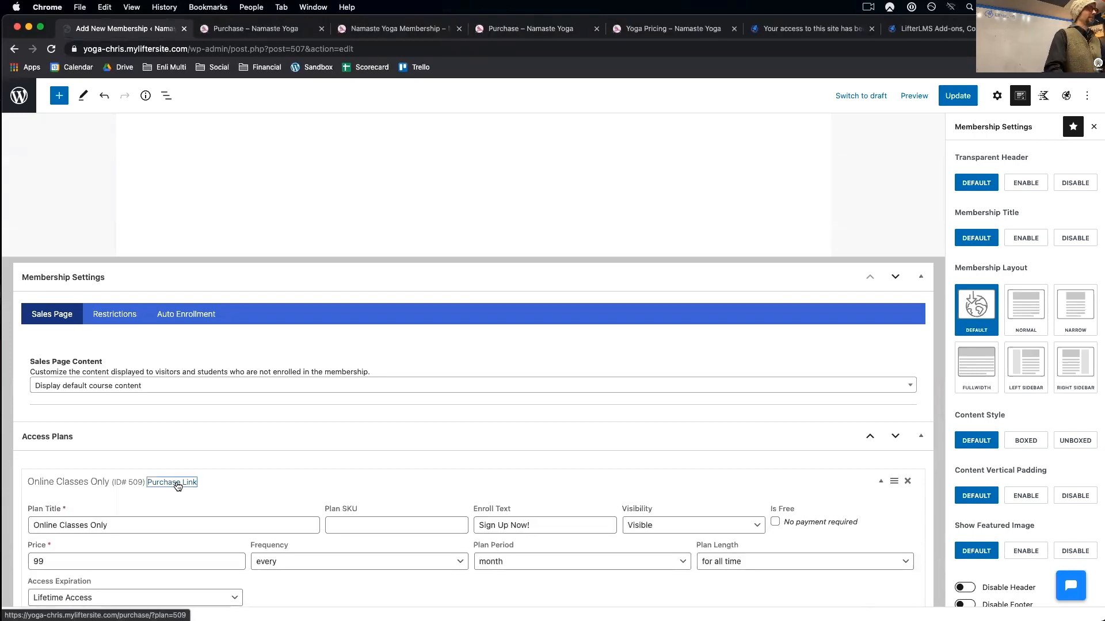
scroll(230, 489, "down", 10)
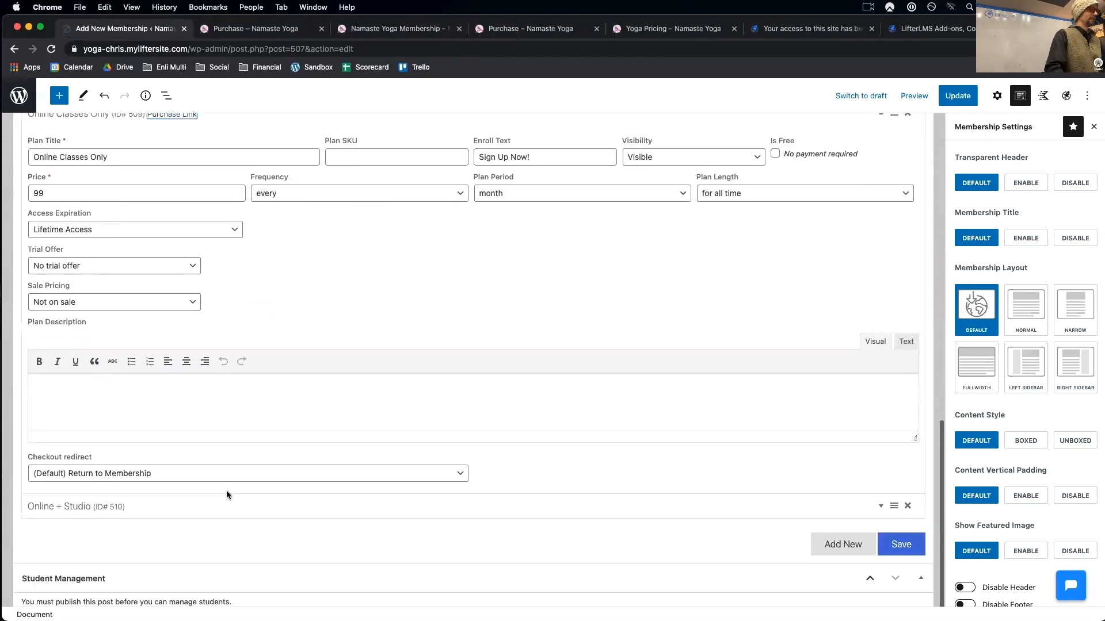
left_click(138, 507)
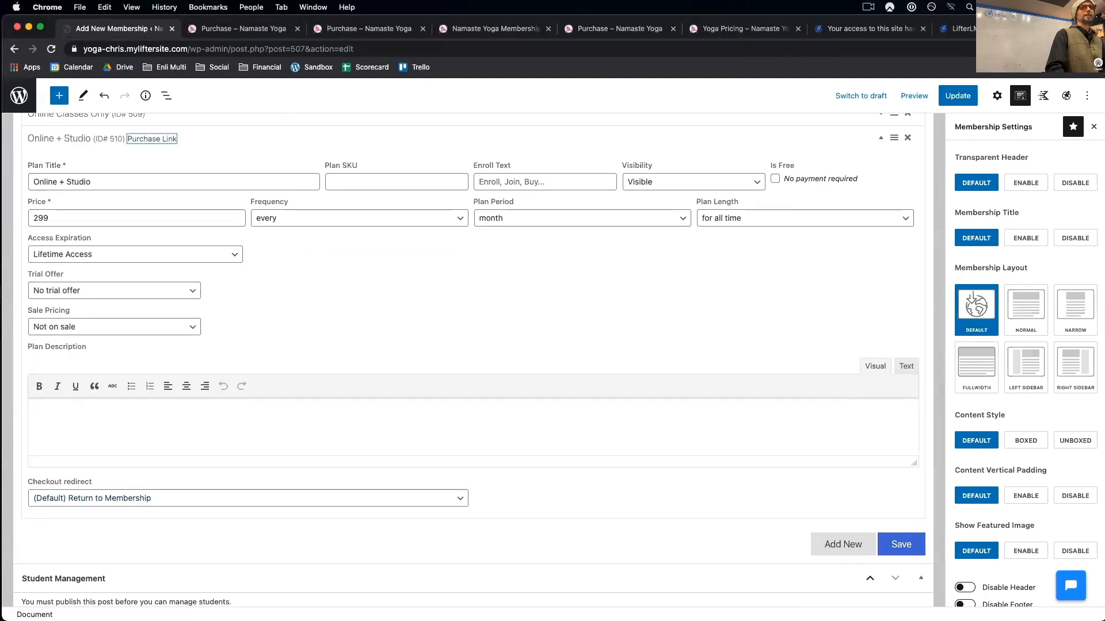
- Copy the checkout URL of the Online Classes Only plan from its open purchase page
left_click_drag(516, 24, 514, 58)
left_click(265, 63)
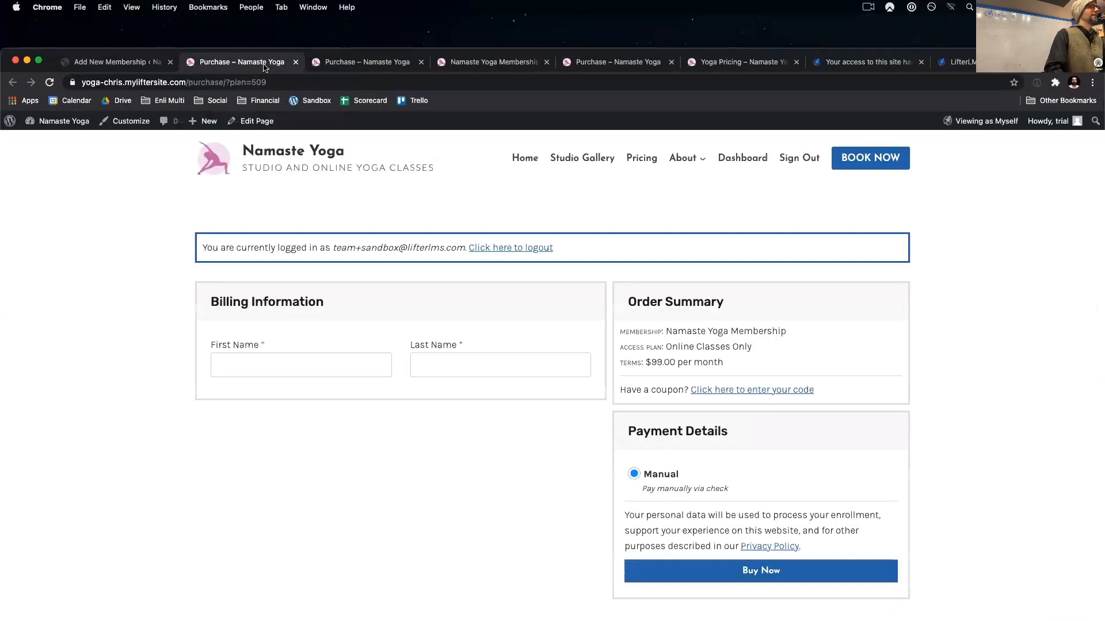
left_click(272, 84)
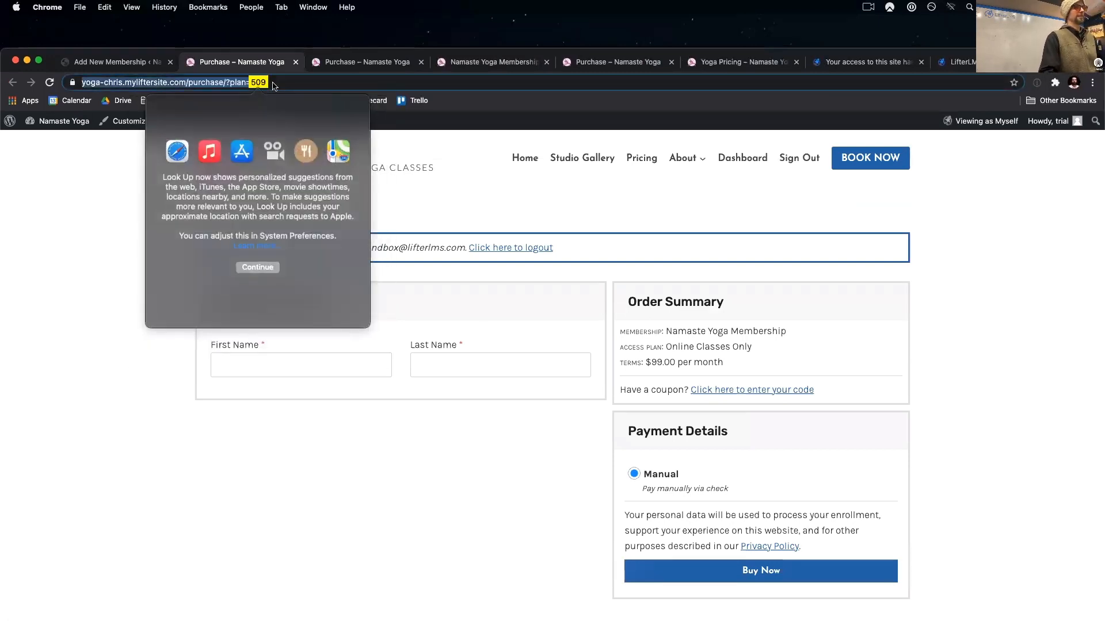
left_click(288, 84)
left_click_drag(302, 82, 6, 56)
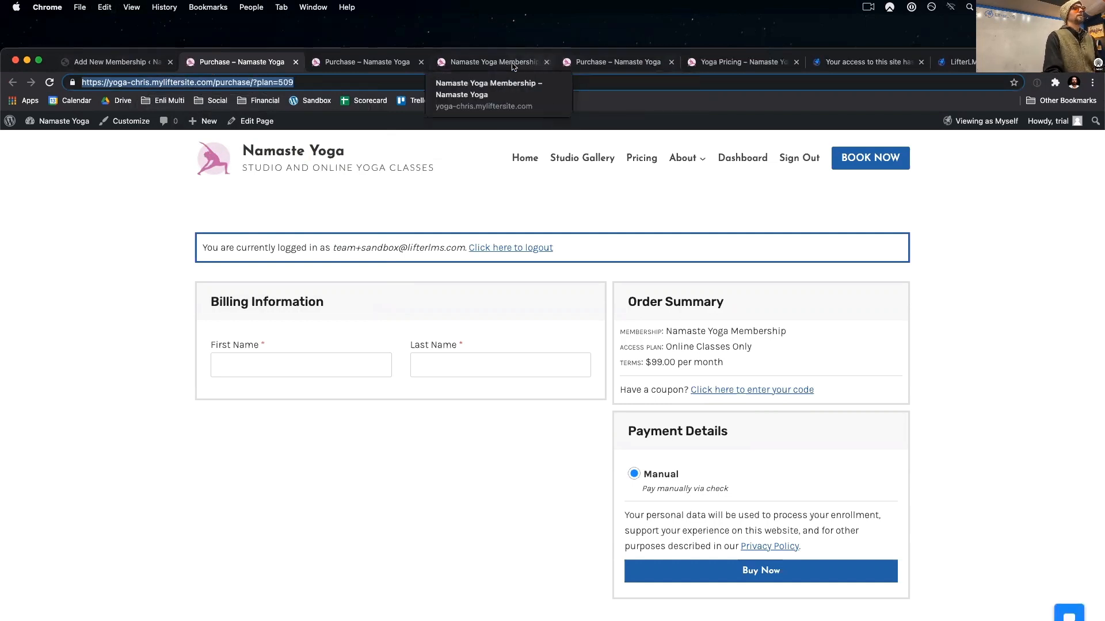
- Open the Yoga Pricing page in the block editor and go to its two pricing cards
left_click(707, 70)
scroll(689, 261, "up", 5)
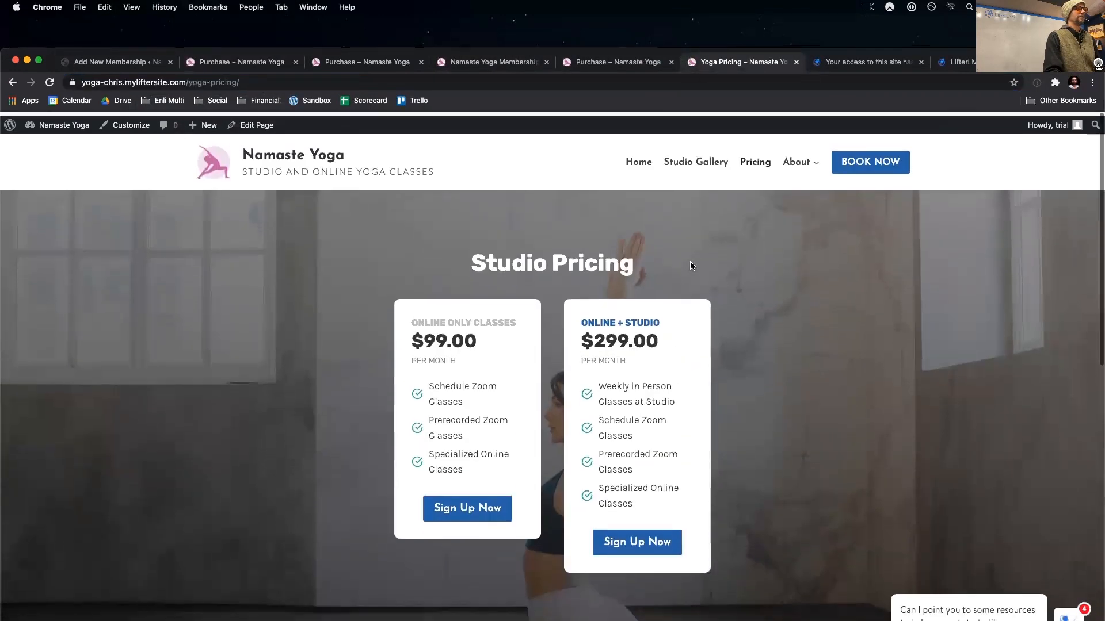
left_click(241, 127)
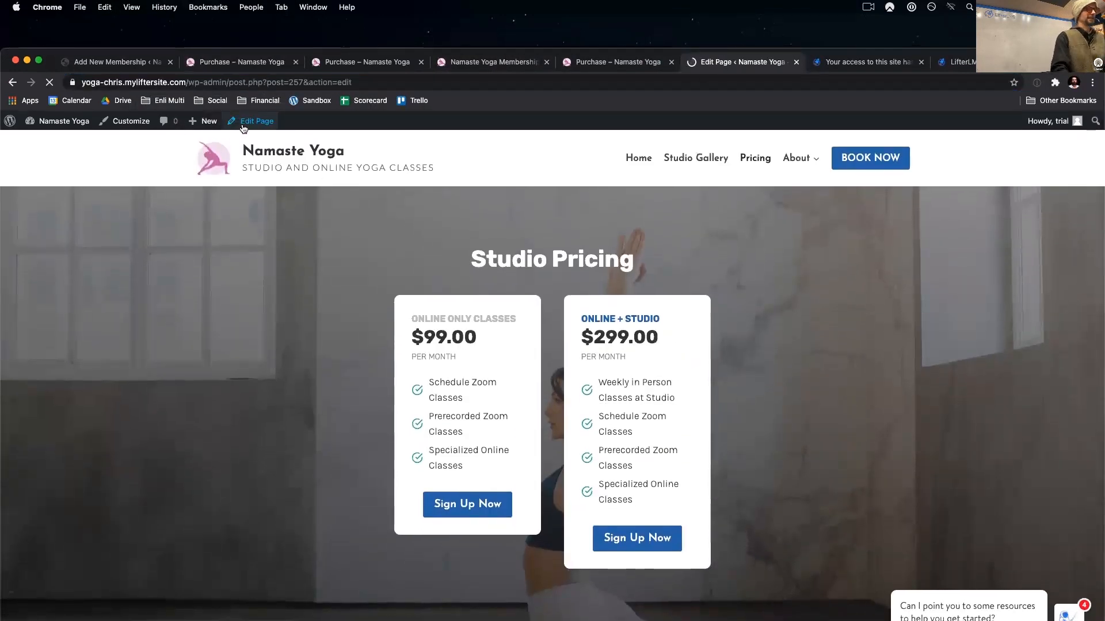
scroll(447, 567, "down", 4)
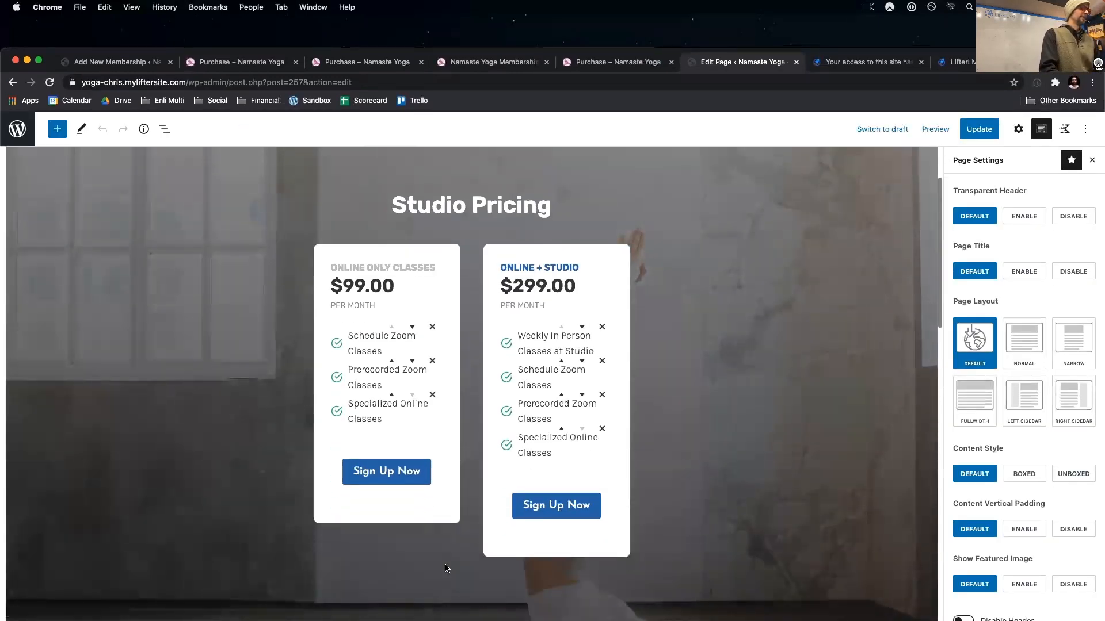
- Link the Sign Up Now button of the Online Only Classes card to the copied plan=509 purchase URL and update the page
left_click(411, 456)
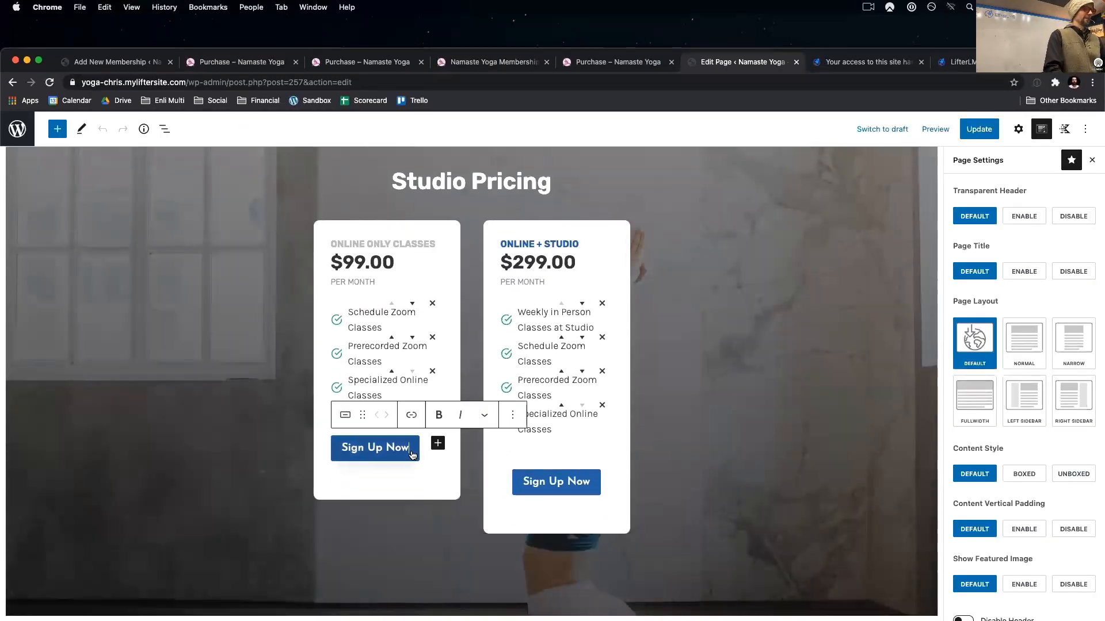
left_click_drag(400, 451, 341, 449)
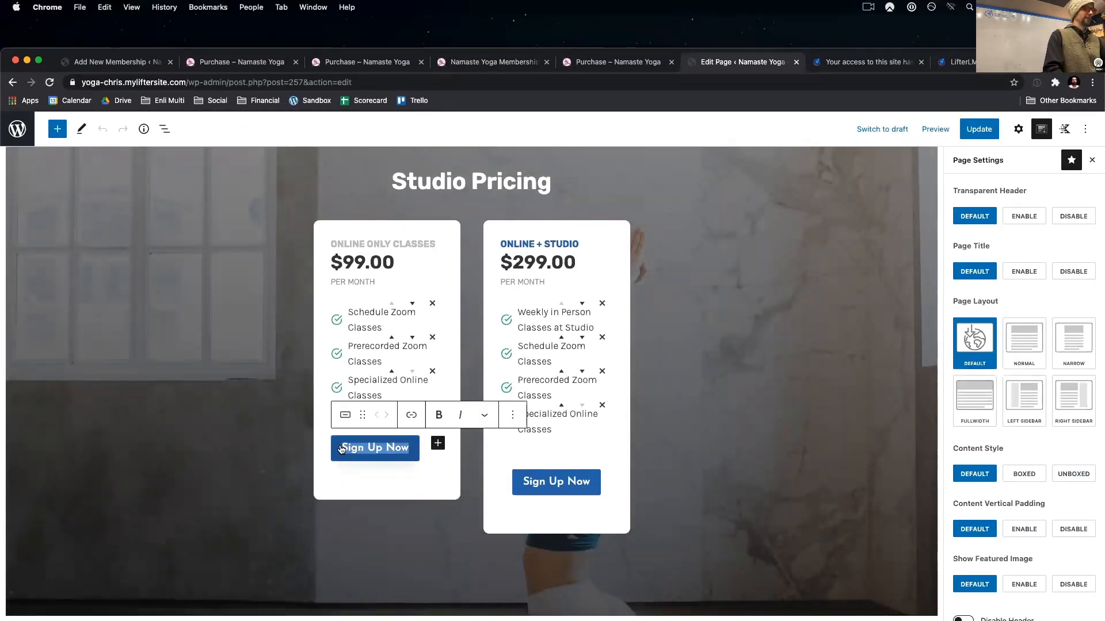
left_click(412, 416)
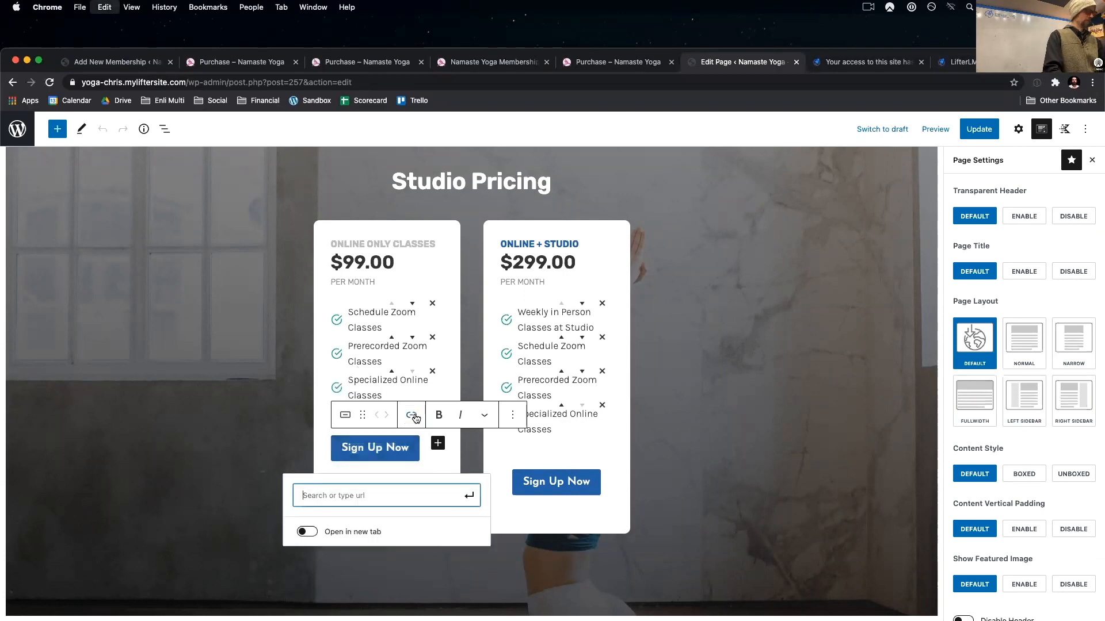
key("super+v")
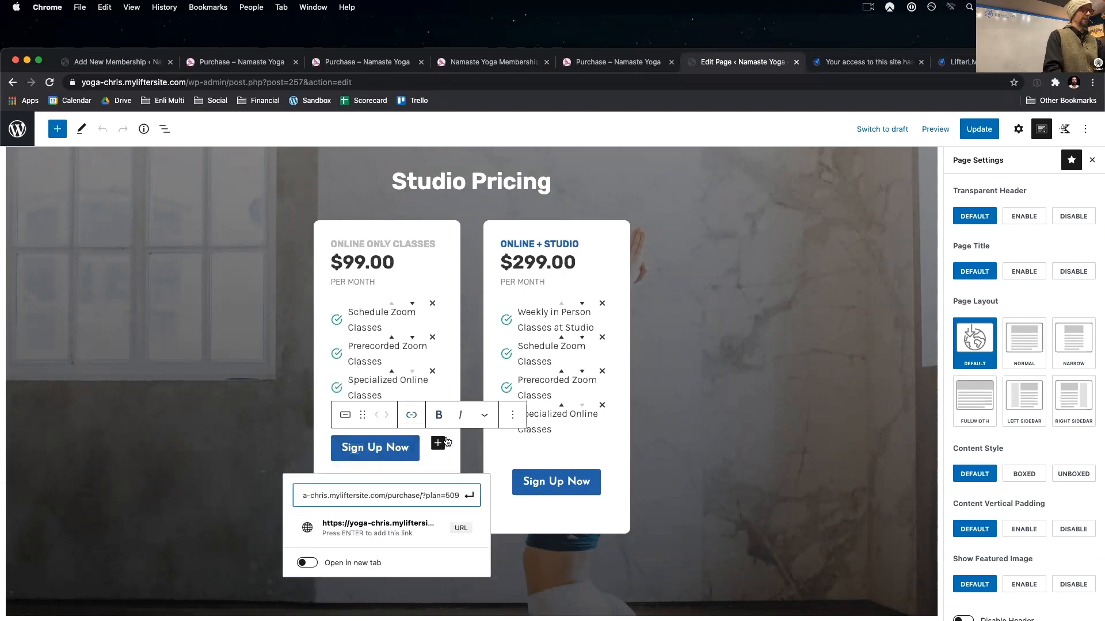
left_click(470, 497)
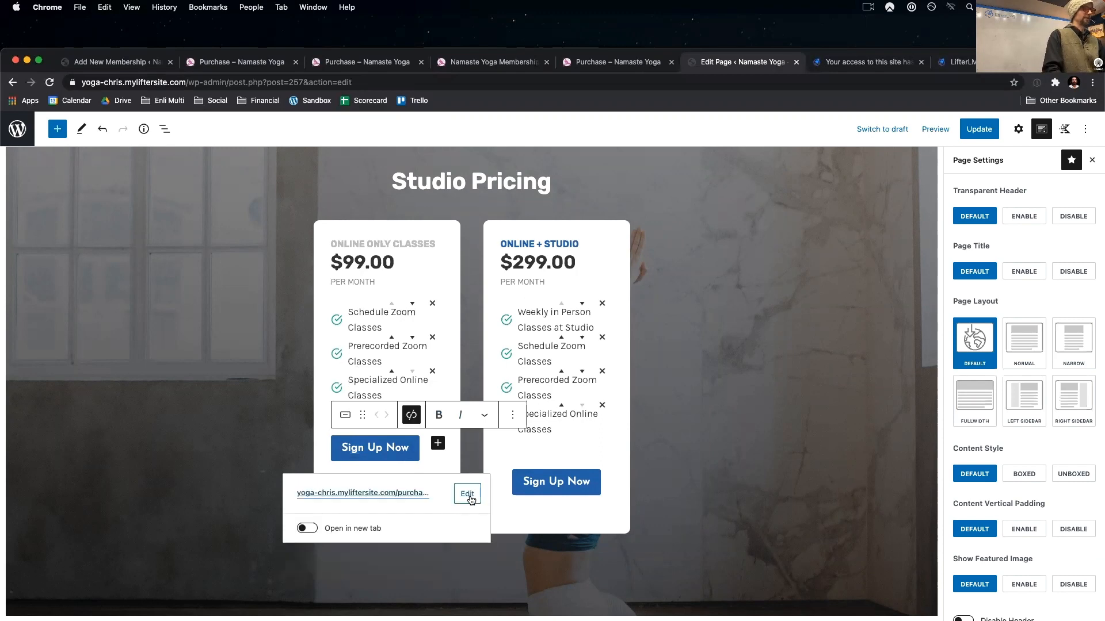
left_click(978, 129)
- Copy the checkout URL of the Online + Studio plan from its open purchase page
left_click(333, 63)
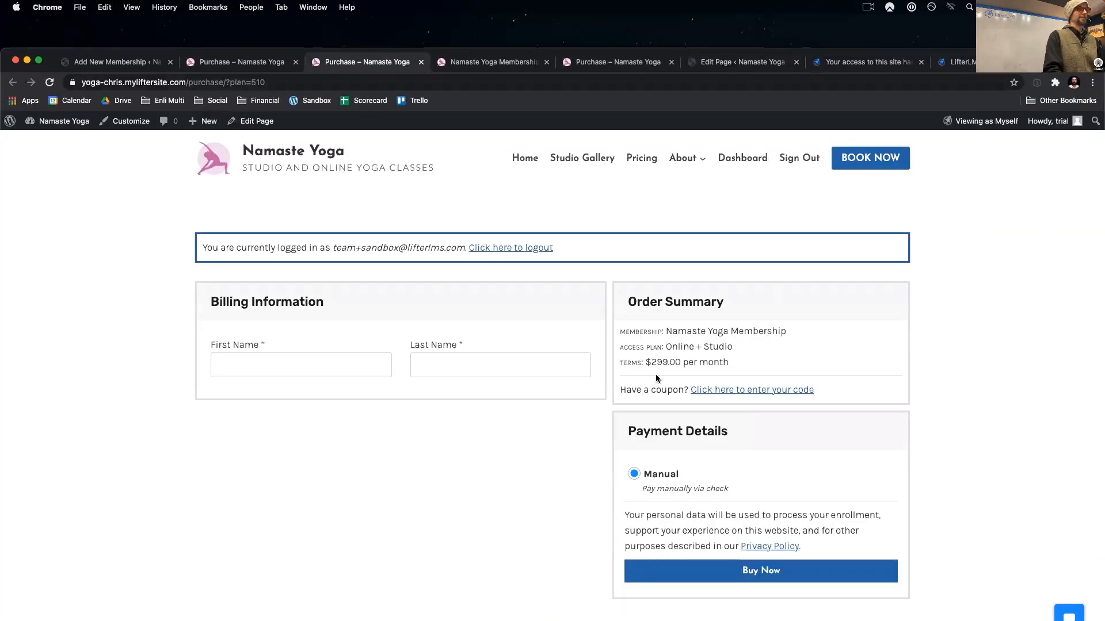
left_click(269, 82)
key("super+c")
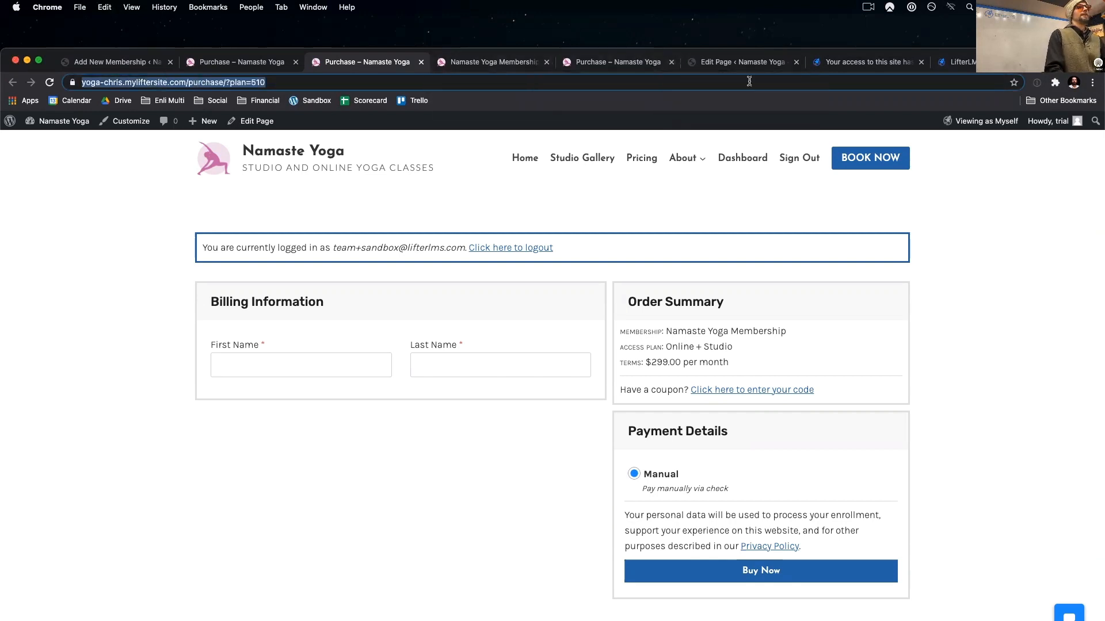
- Link the Sign Up Now button of the Online + Studio card to the copied plan=510 purchase URL and update the page
left_click(726, 63)
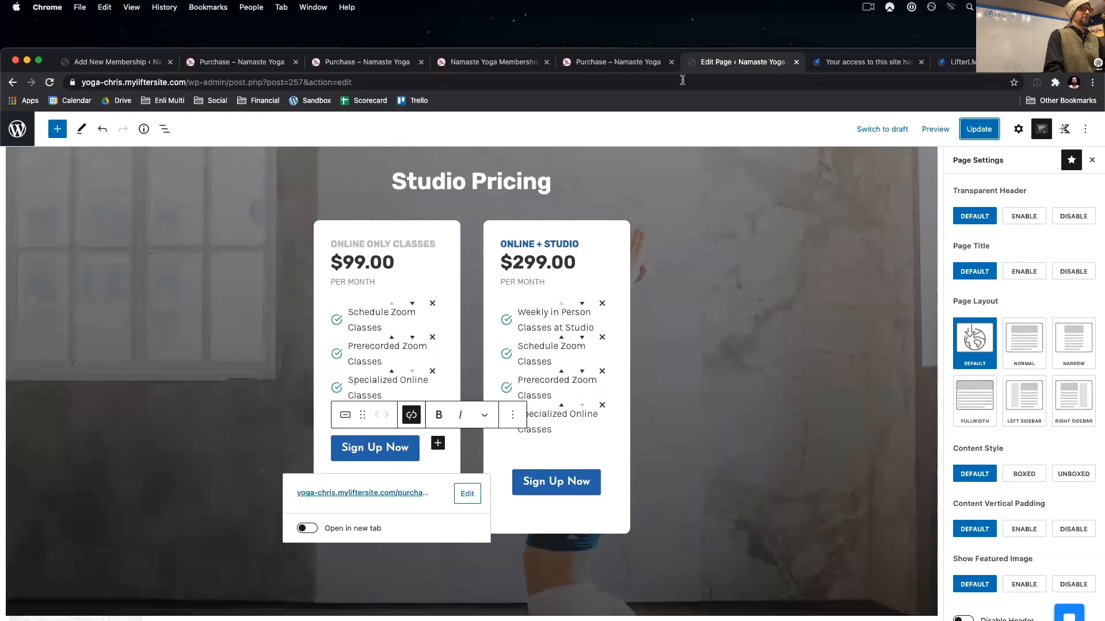
left_click(573, 483)
left_click_drag(581, 485, 509, 482)
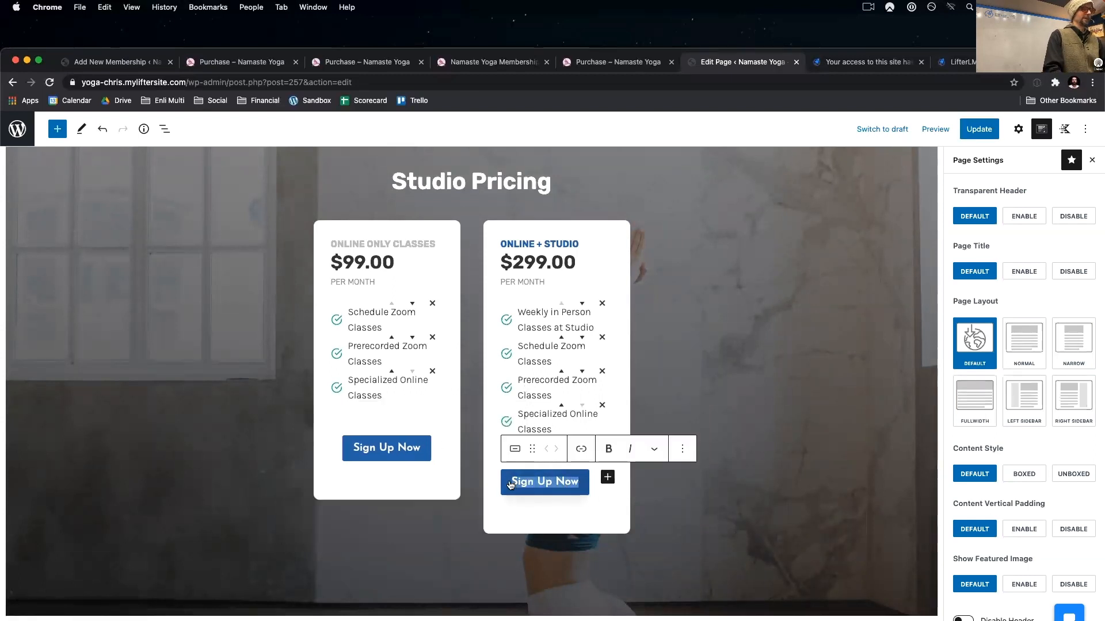
left_click(581, 448)
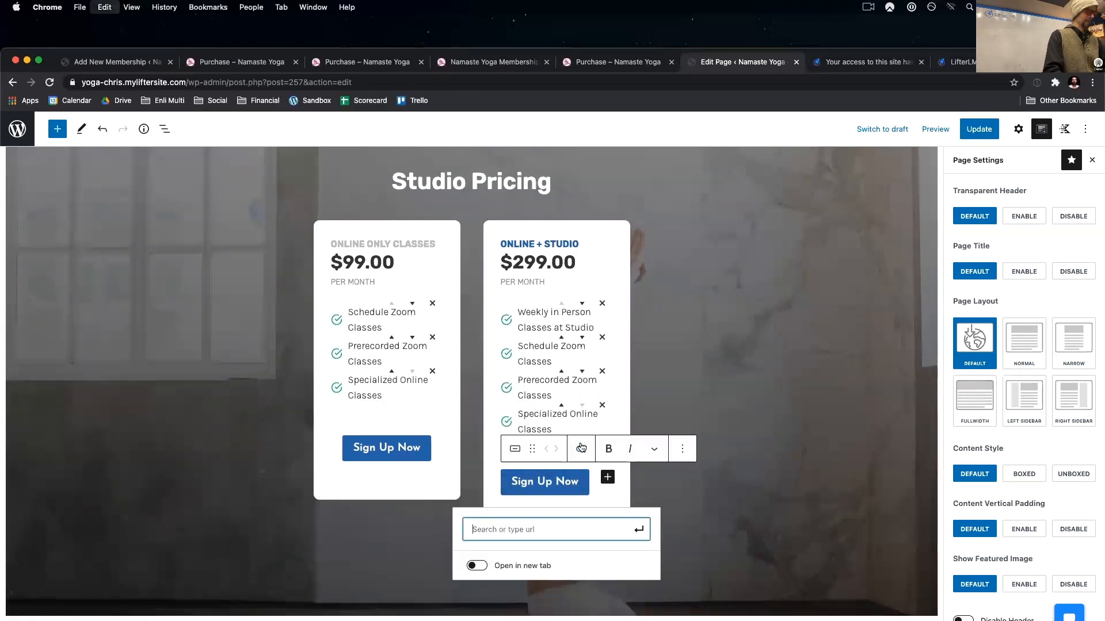
key("super+v")
left_click(639, 530)
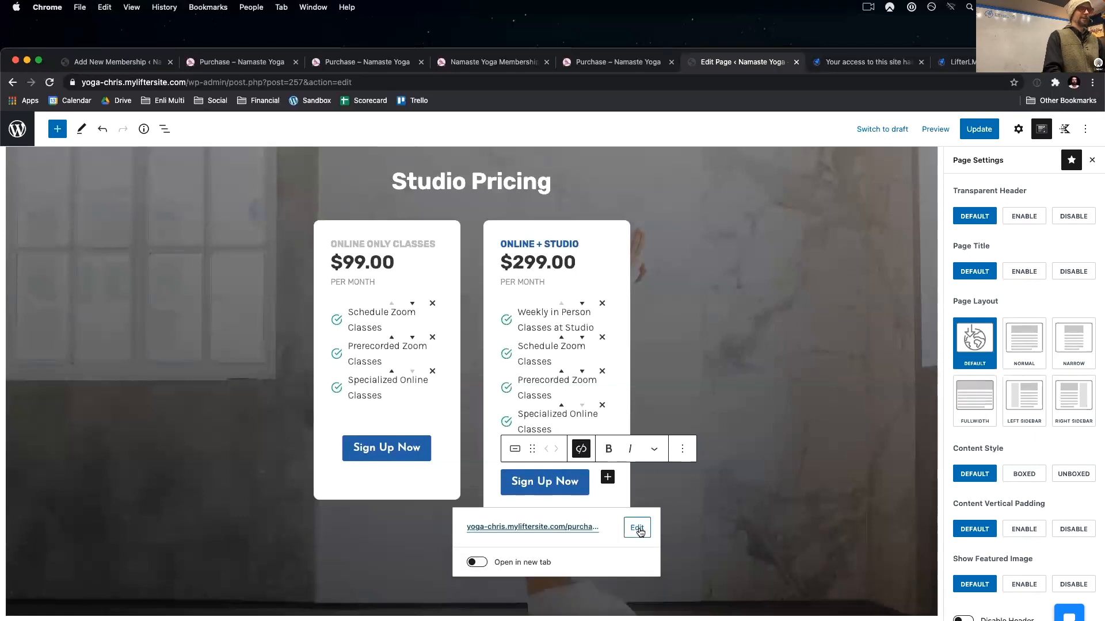
left_click(978, 129)
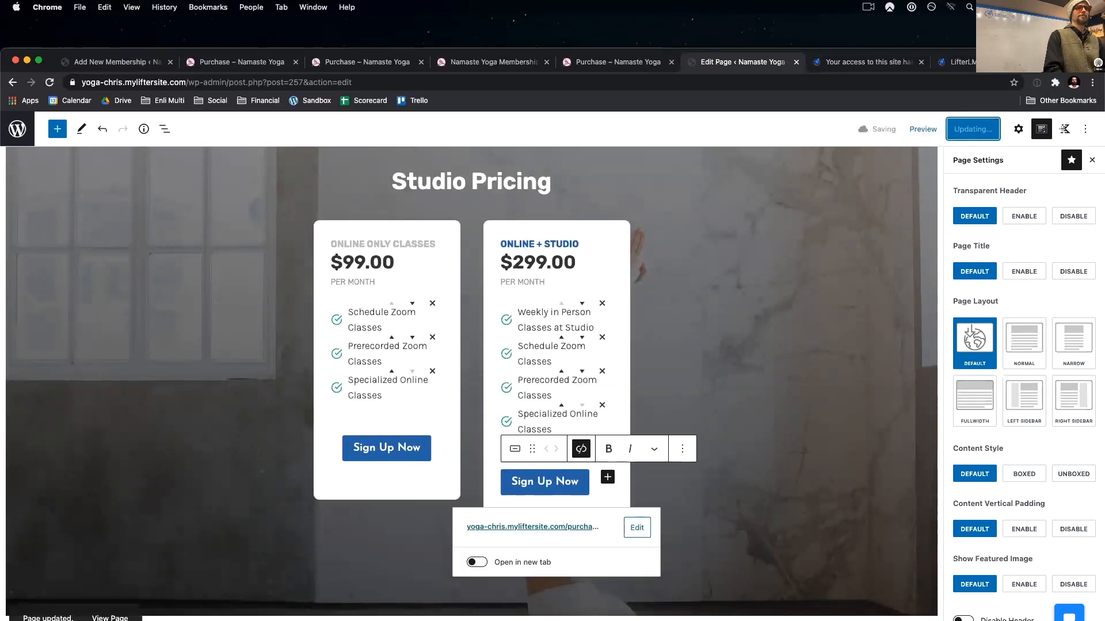
- View the published pricing page, test the Online Only Classes sign-up button and return to the pricing page
left_click_drag(1025, 52, 1024, 19)
left_click(119, 590)
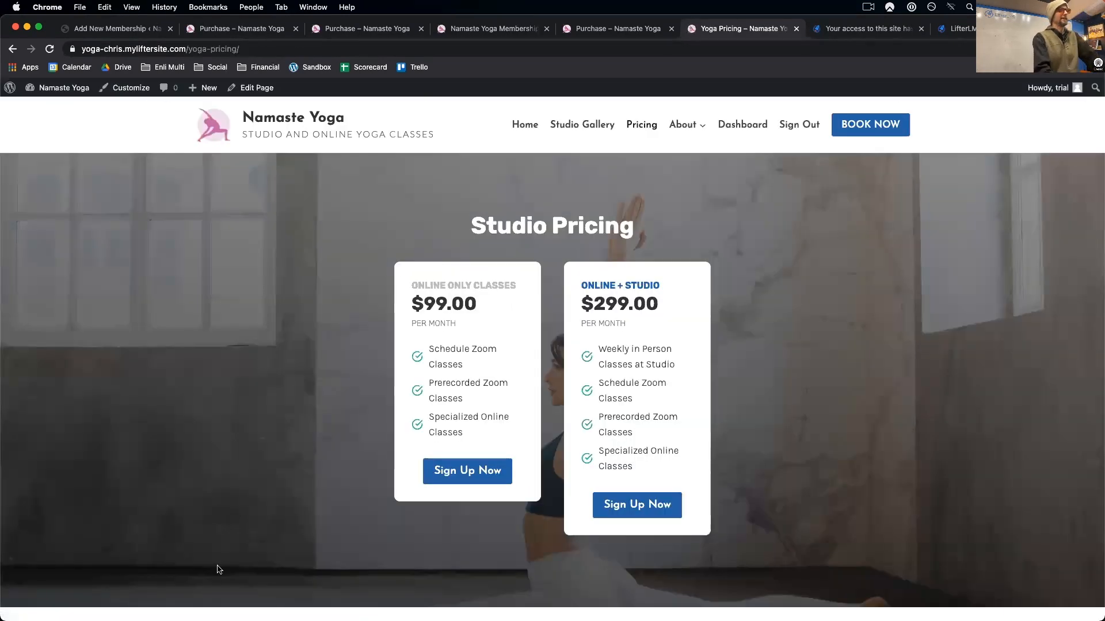
scroll(755, 467, "down", 10)
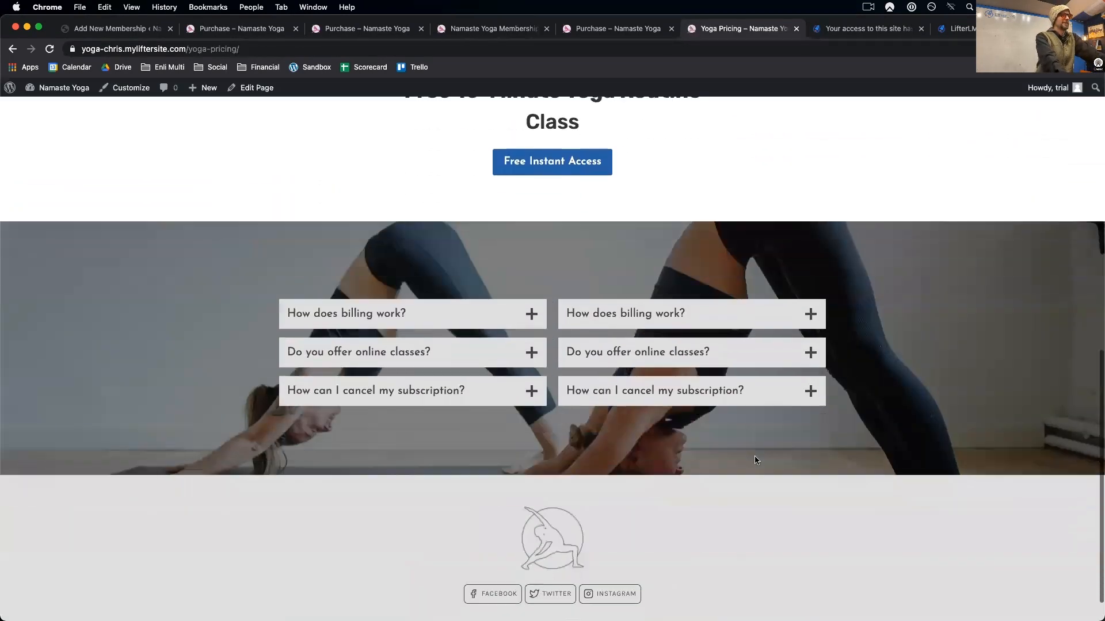
scroll(754, 456, "up", 15)
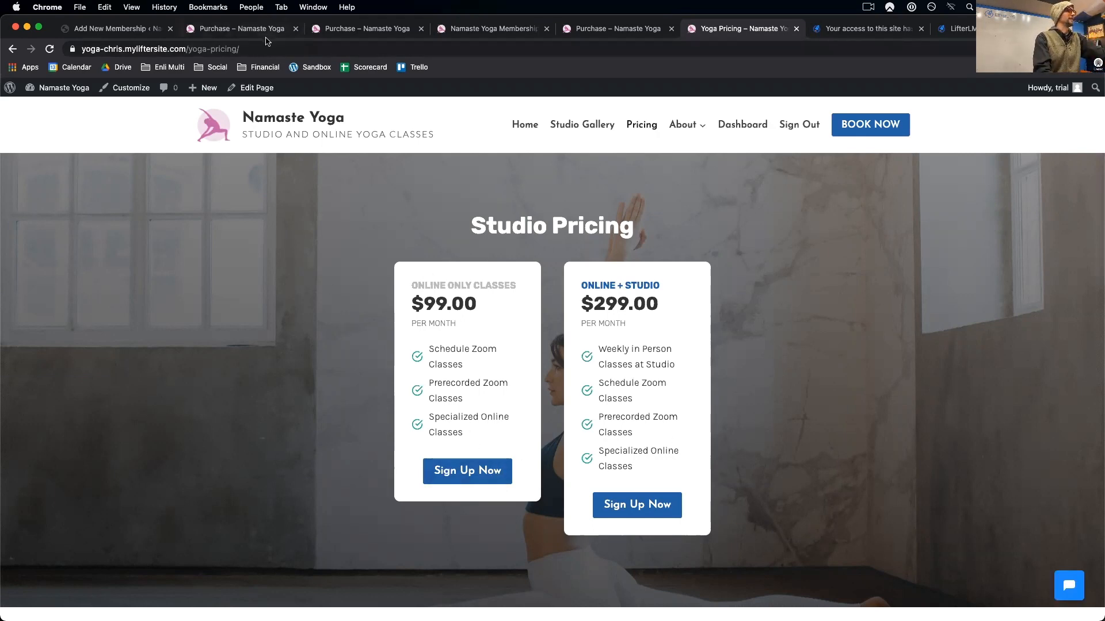
left_click(484, 473)
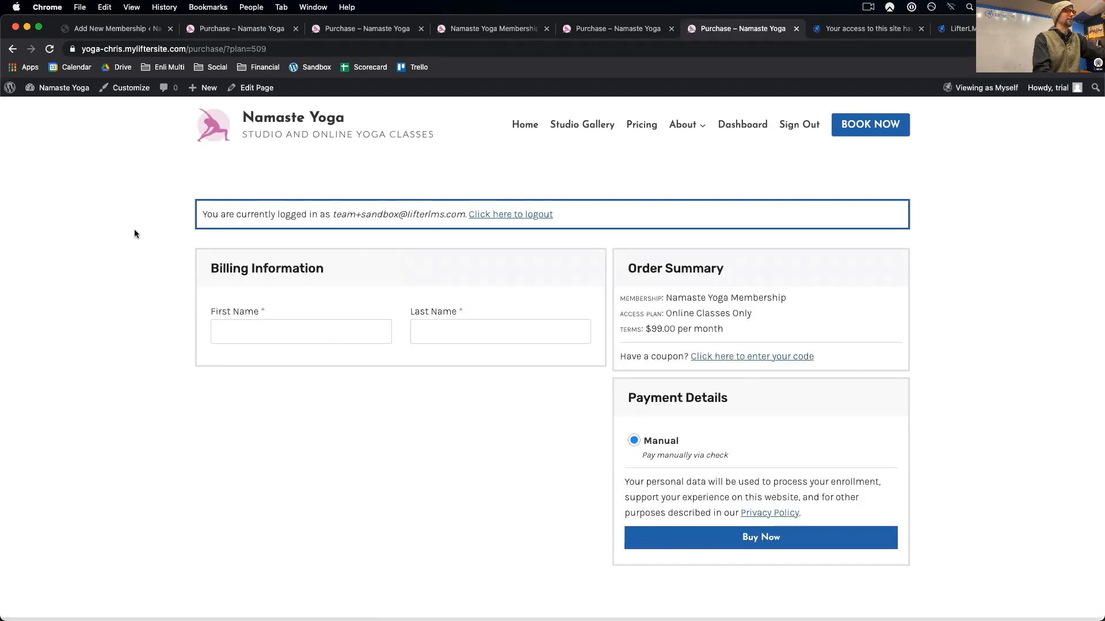
left_click(13, 49)
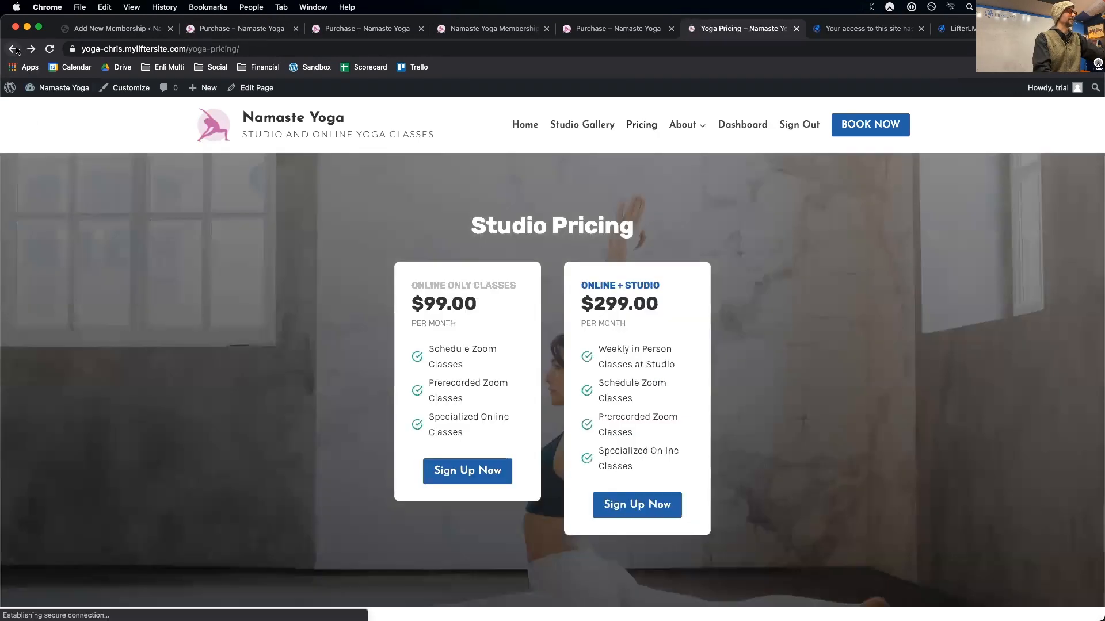
- Open the LifterLMS settings from the site dashboard and examine the currency options and payment gateways in the Checkout settings
left_click(209, 29)
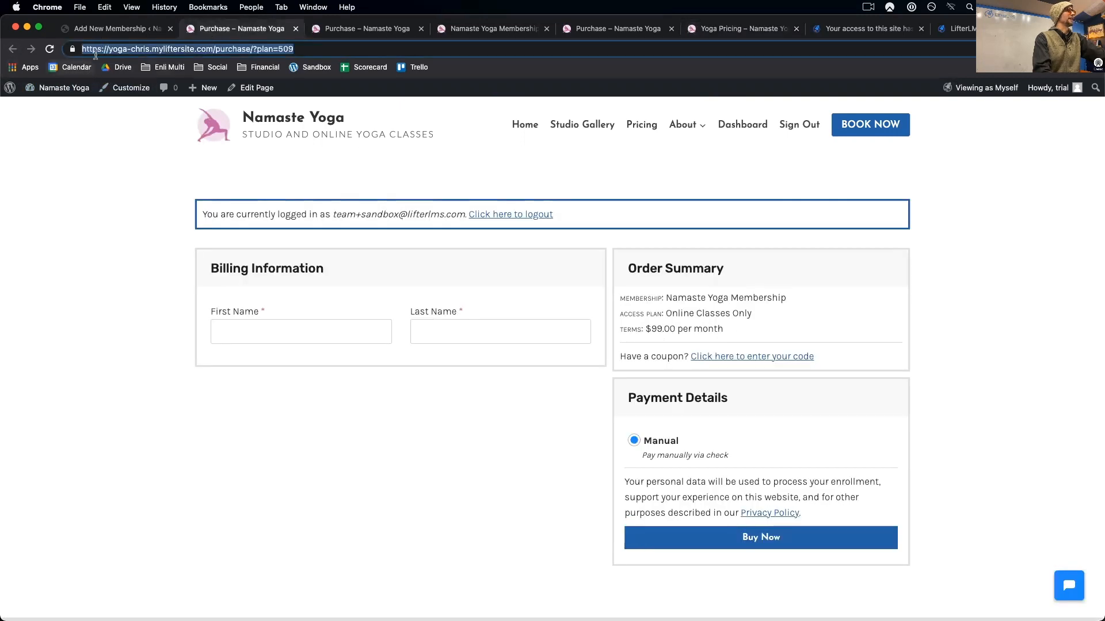
mouse_move(73, 91)
left_click(44, 108)
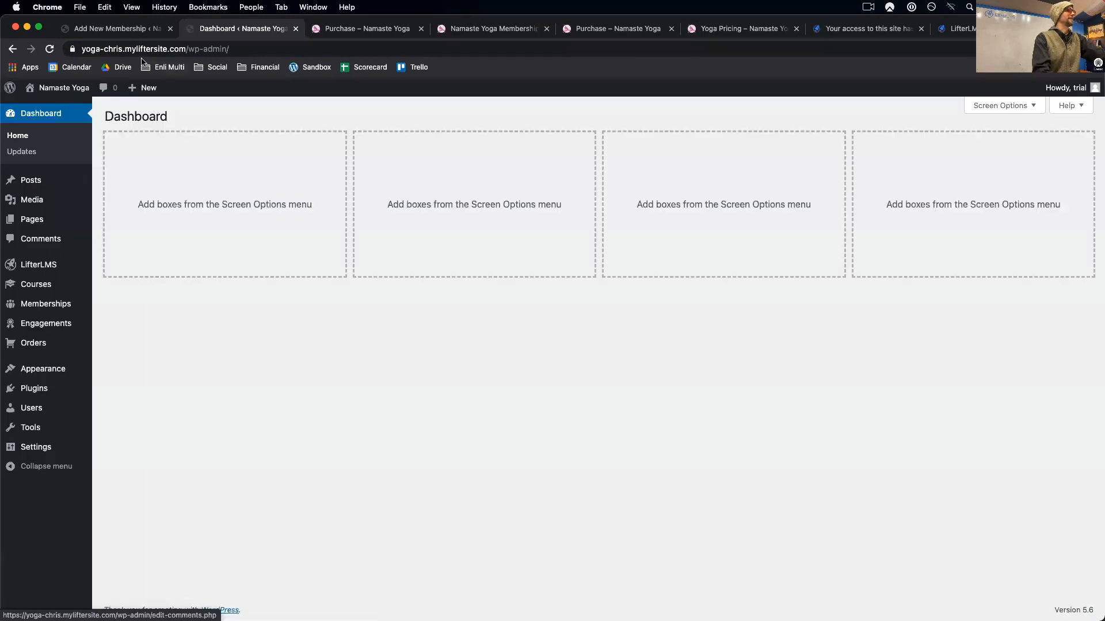
mouse_move(64, 272)
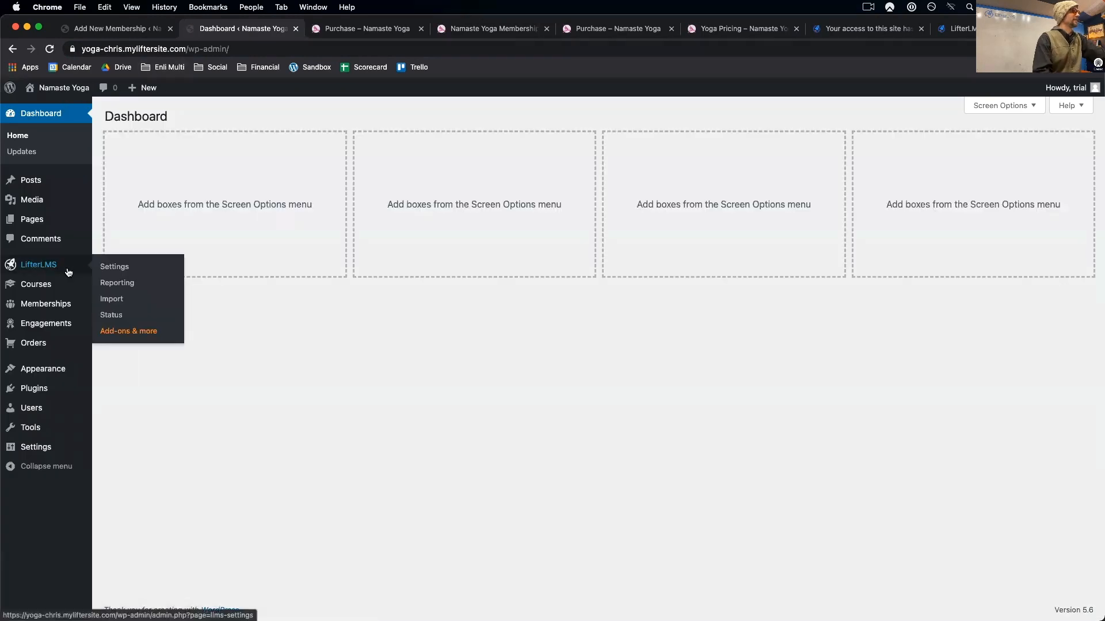
left_click(102, 272)
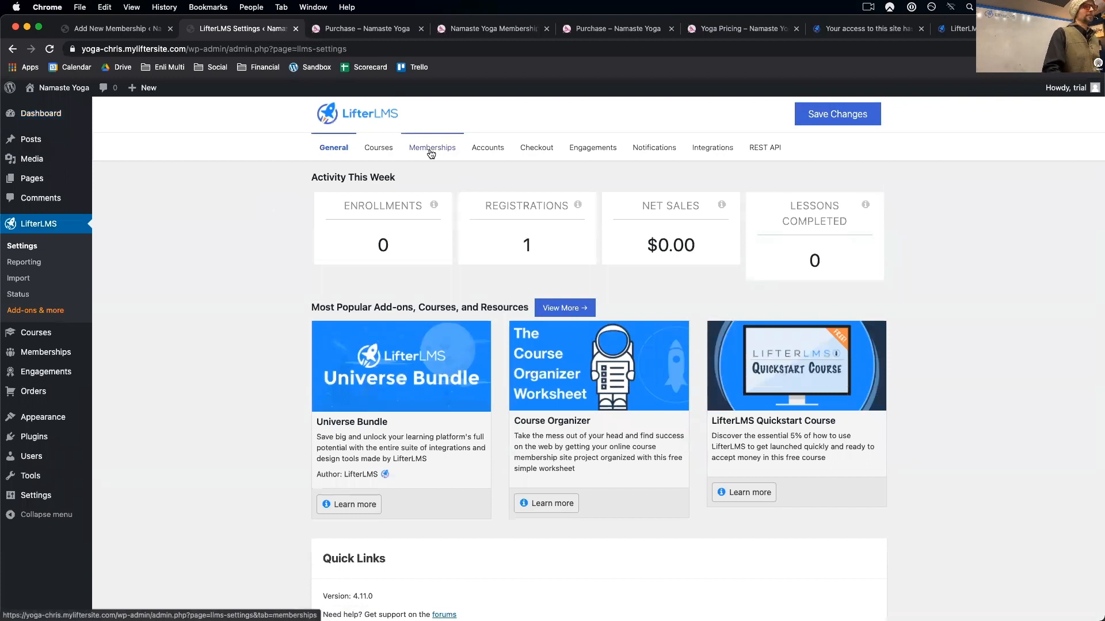
left_click(711, 151)
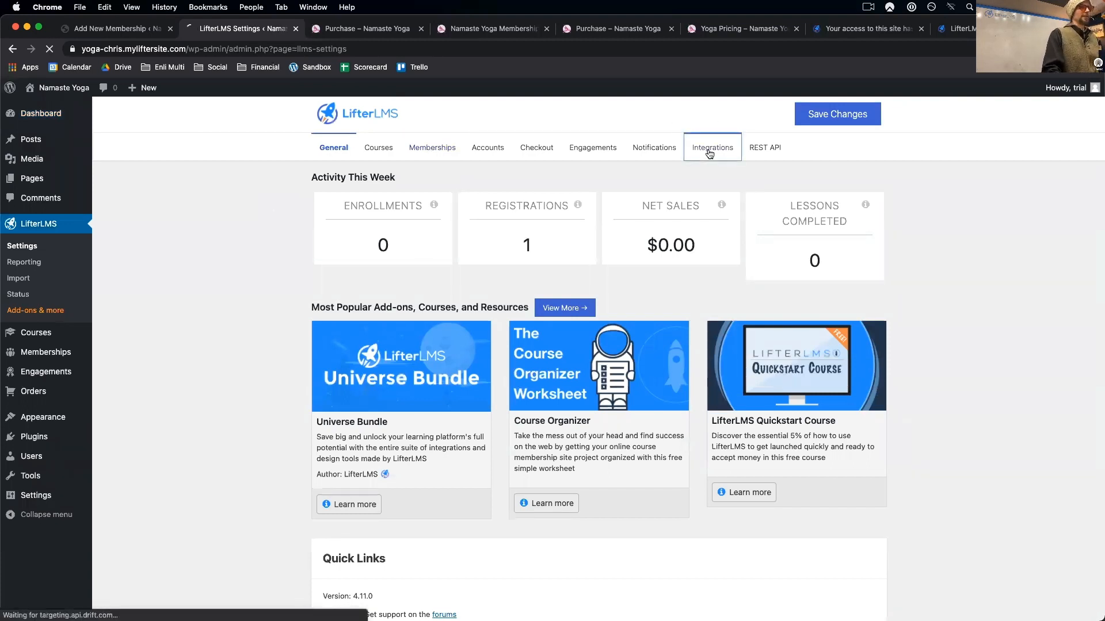
left_click(542, 151)
scroll(562, 397, "down", 5)
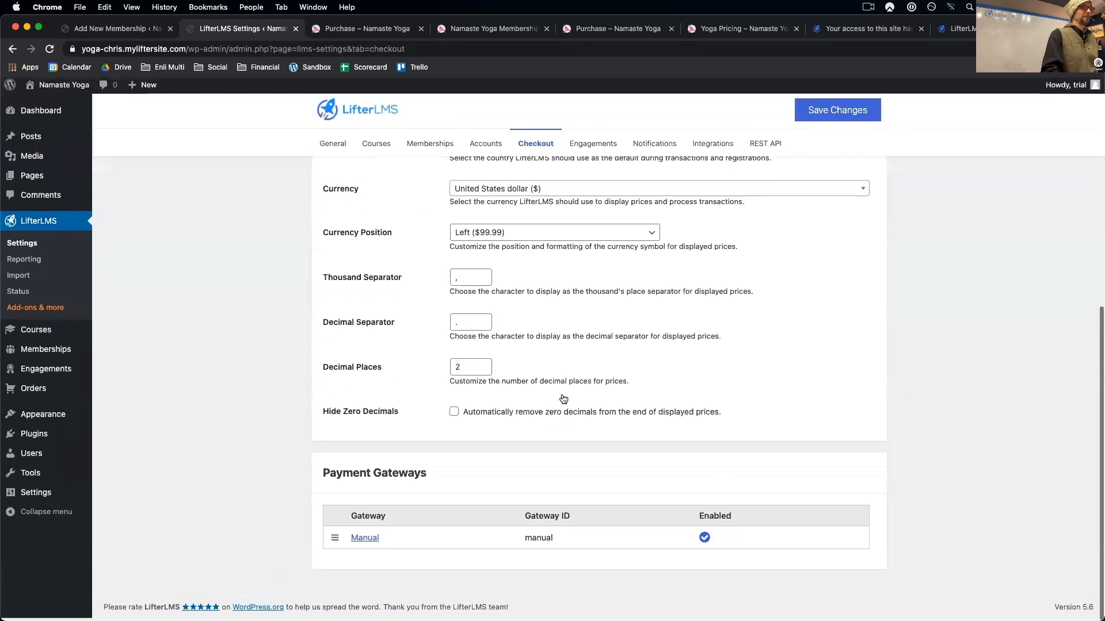
scroll(431, 445, "up", 3)
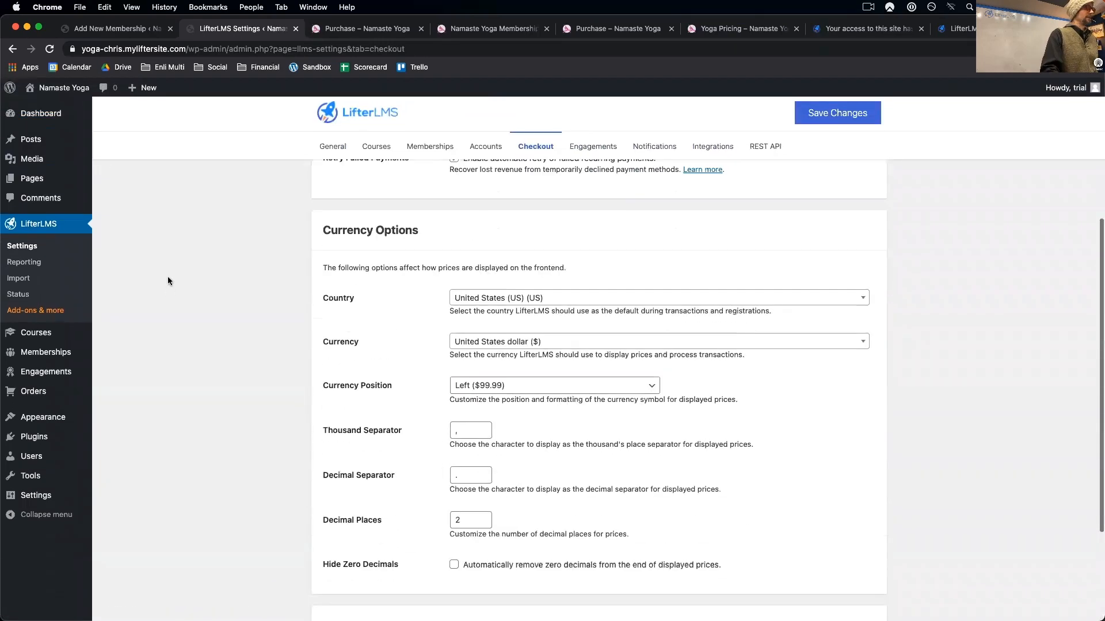
- Activate the Stripe Extension among the LifterLMS add-ons and return to the LifterLMS settings
left_click(337, 147)
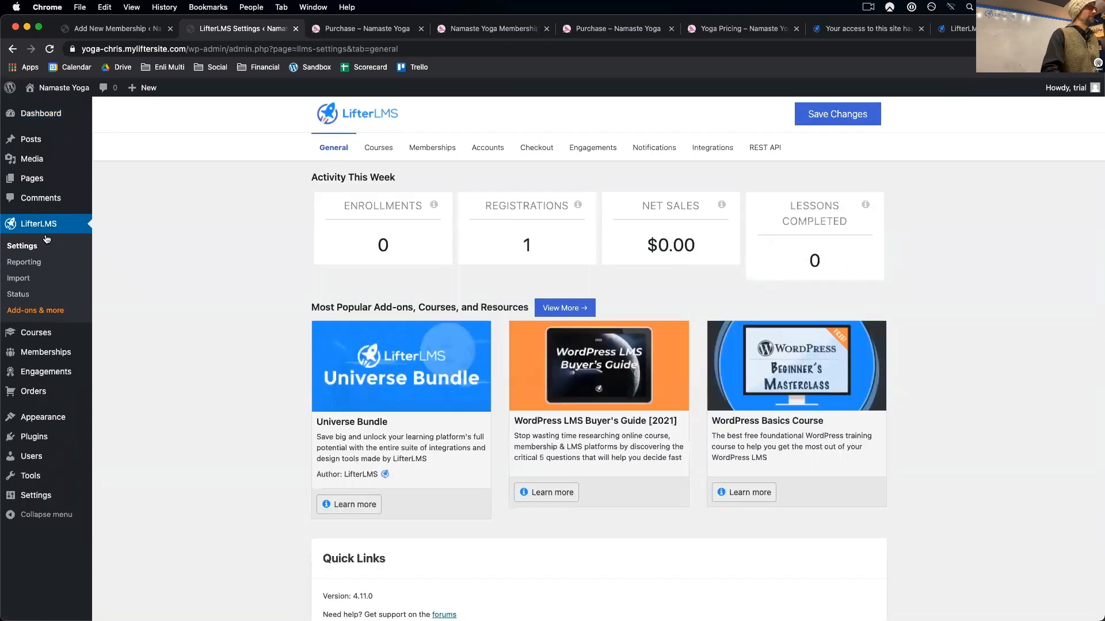
left_click(38, 312)
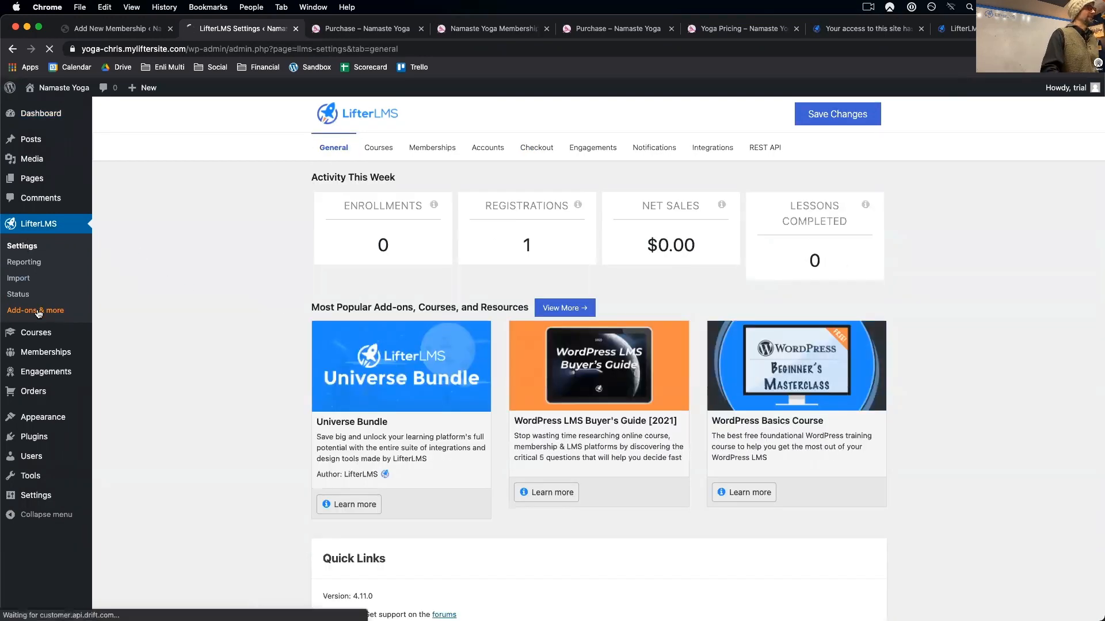
scroll(634, 425, "down", 10)
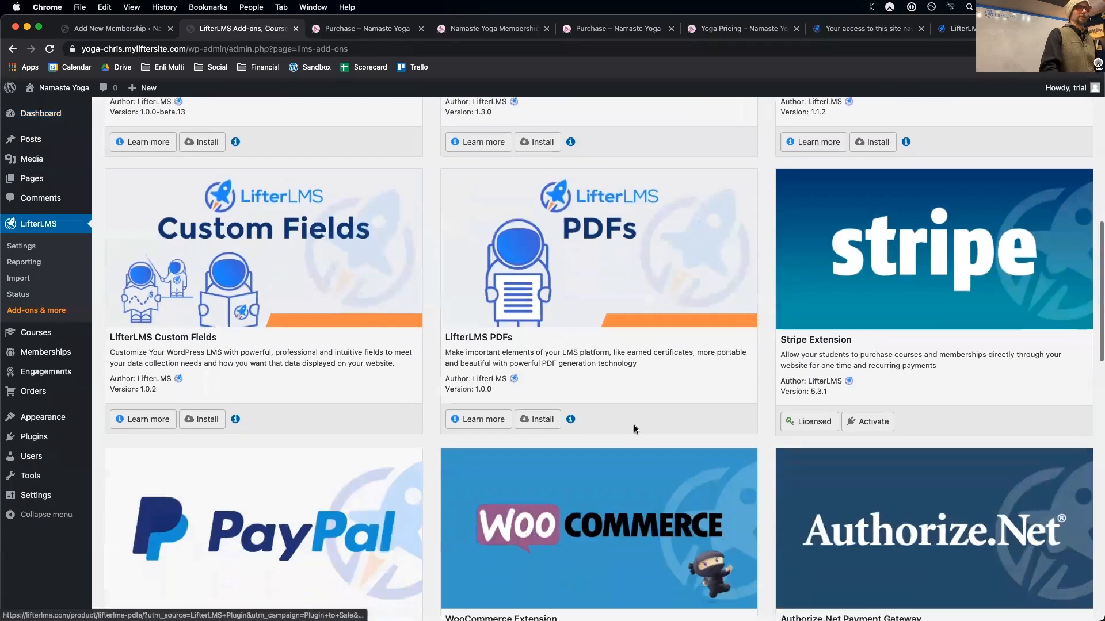
left_click(883, 425)
left_click(586, 212)
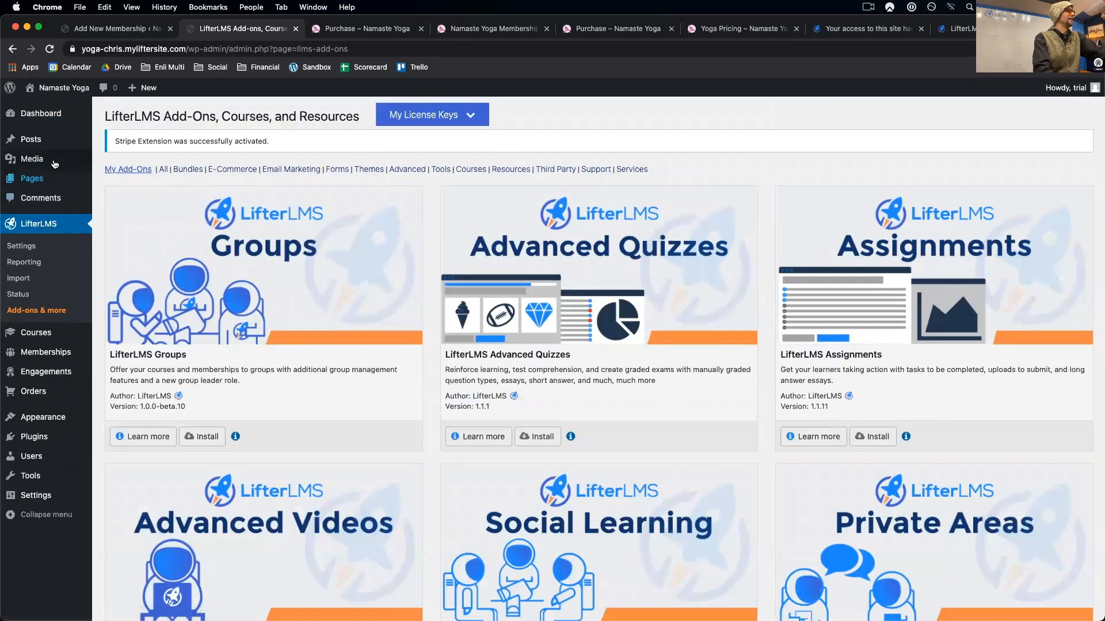
left_click(32, 243)
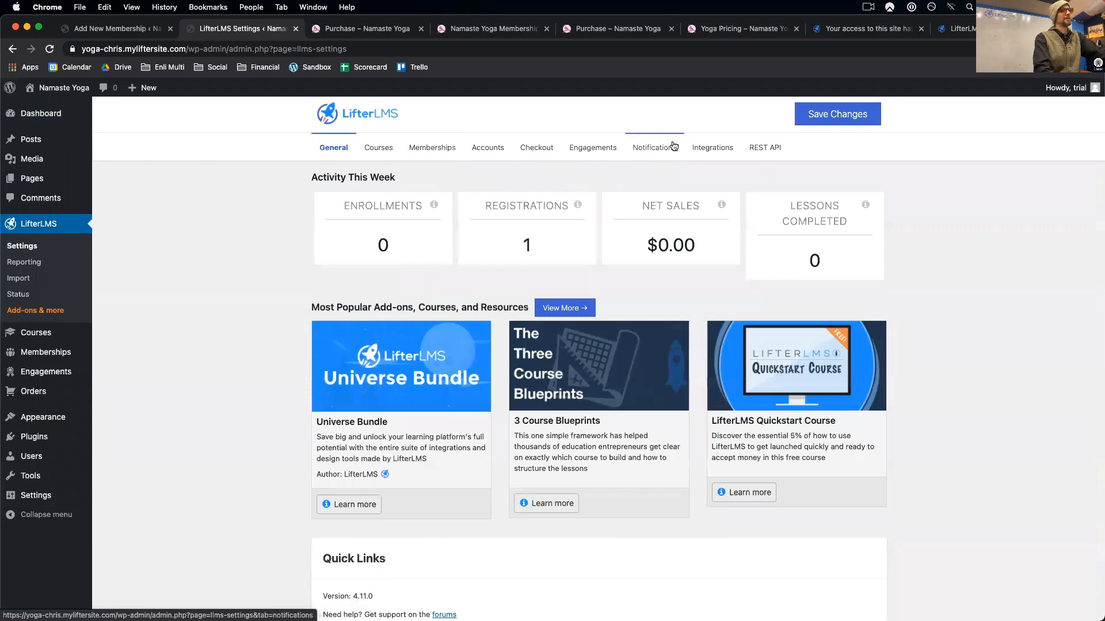
- Open the Stripe gateway settings from the Checkout settings and examine the enable, test mode and live API credential options
left_click(536, 147)
scroll(625, 422, "down", 10)
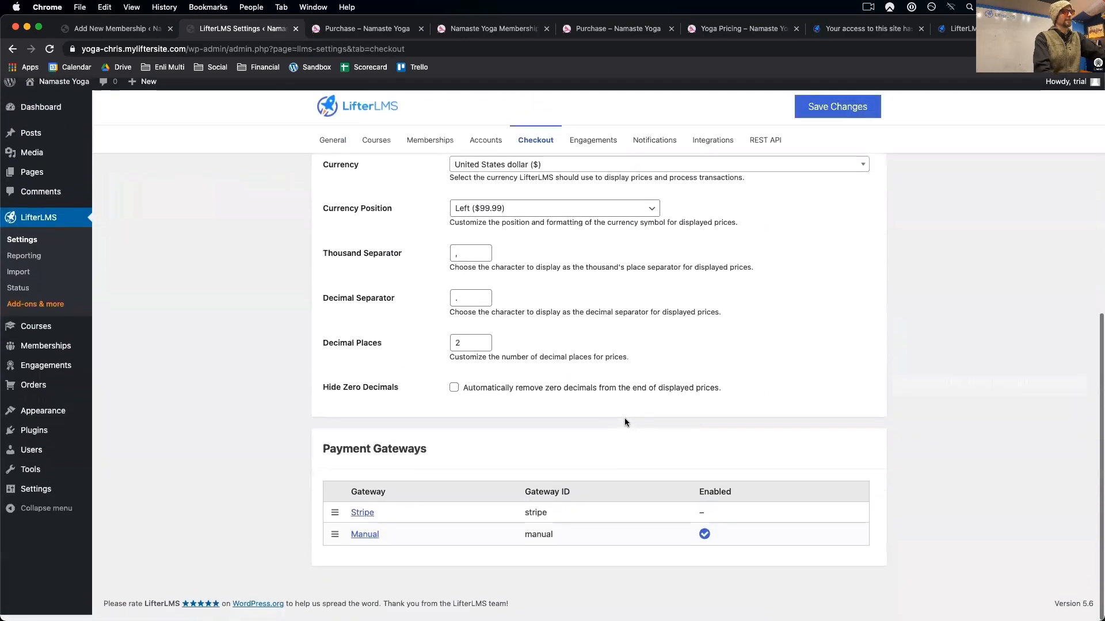
left_click(373, 519)
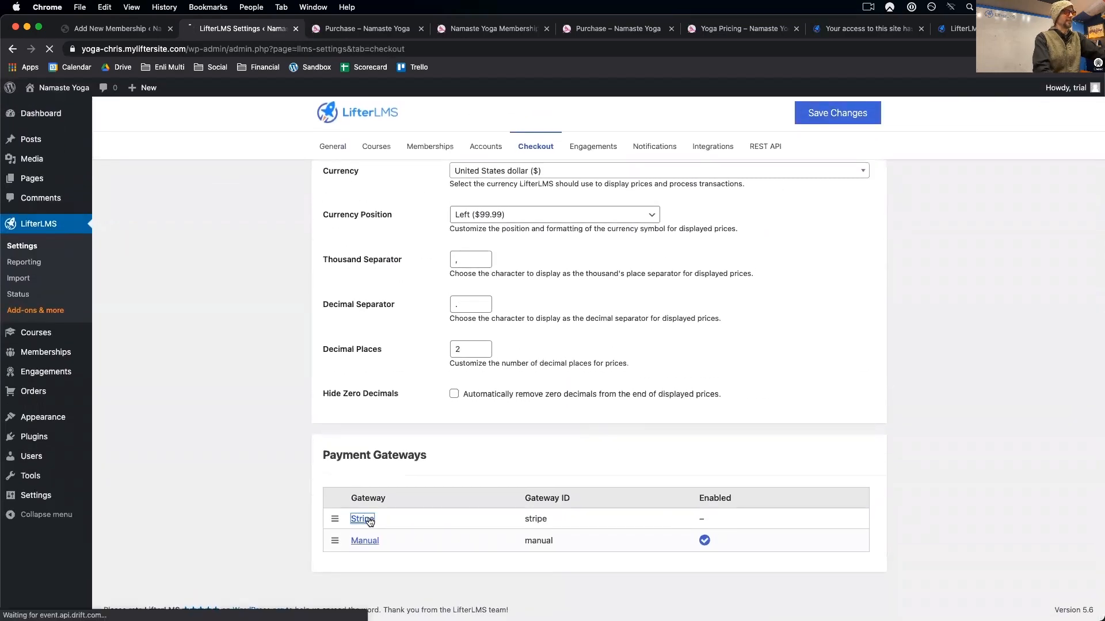
scroll(643, 332, "down", 1)
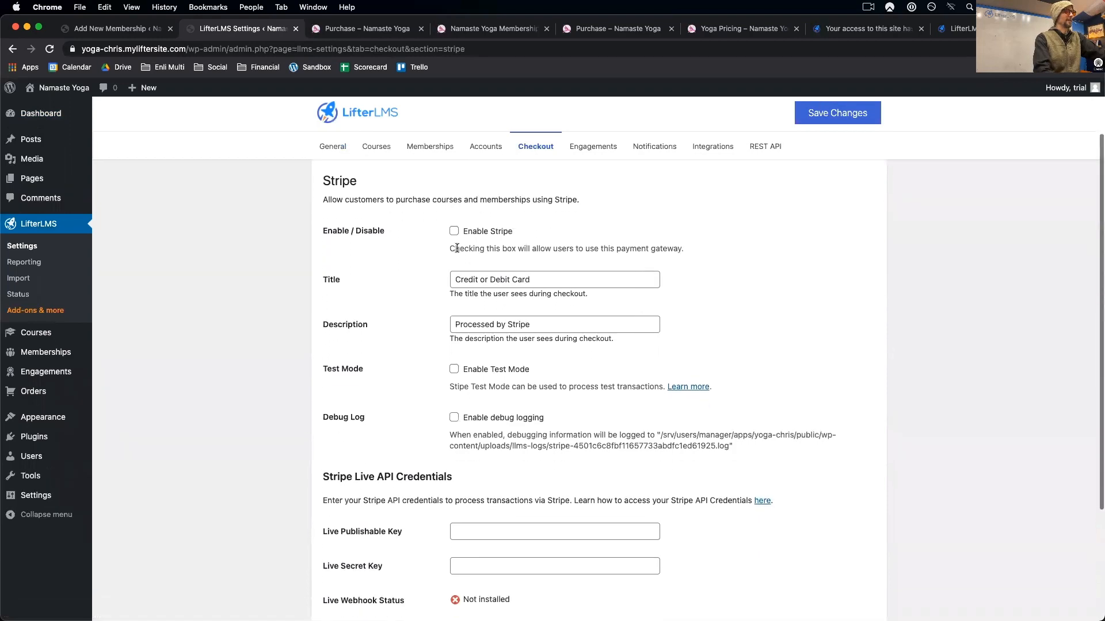
scroll(749, 372, "down", 5)
scroll(749, 371, "up", 4)
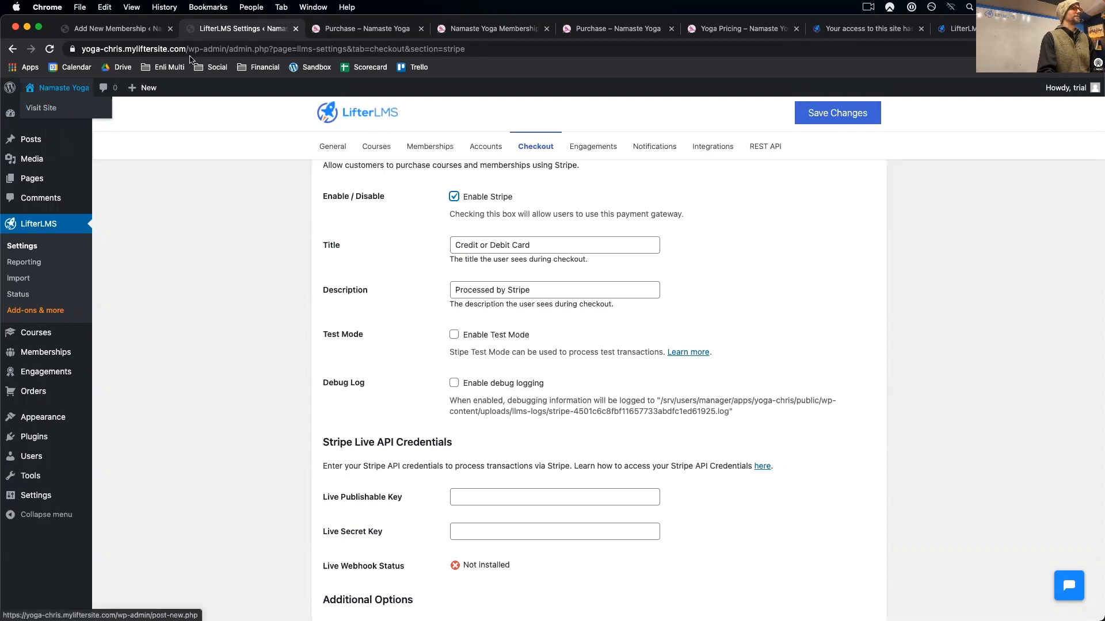
key("ctrl+Up")
left_click(996, 159)
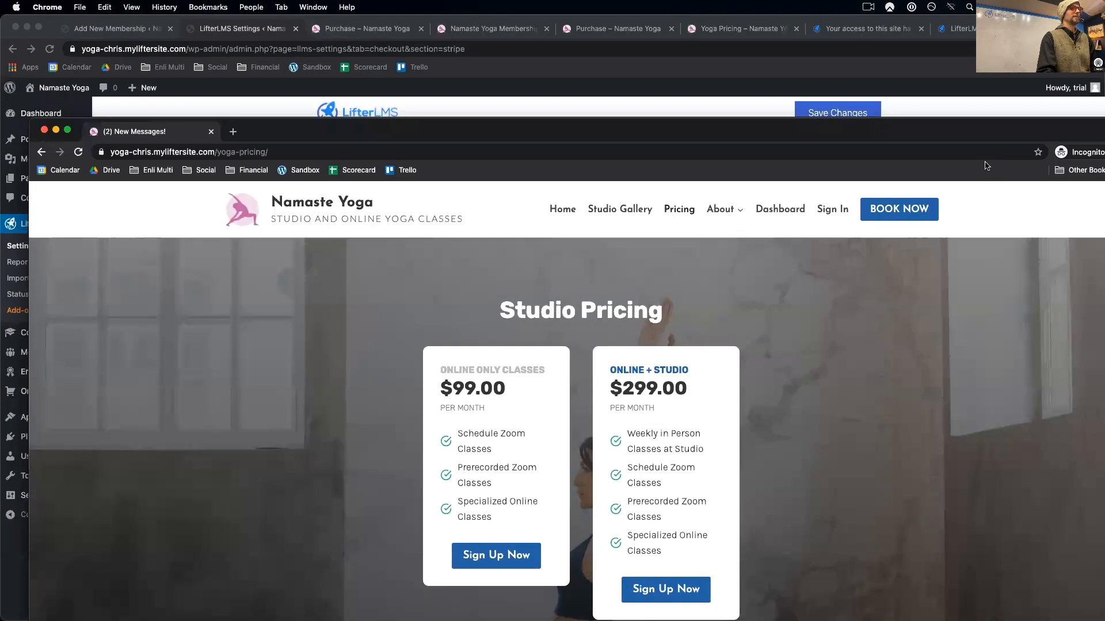
left_click(585, 151)
left_click_drag(578, 133, 576, 76)
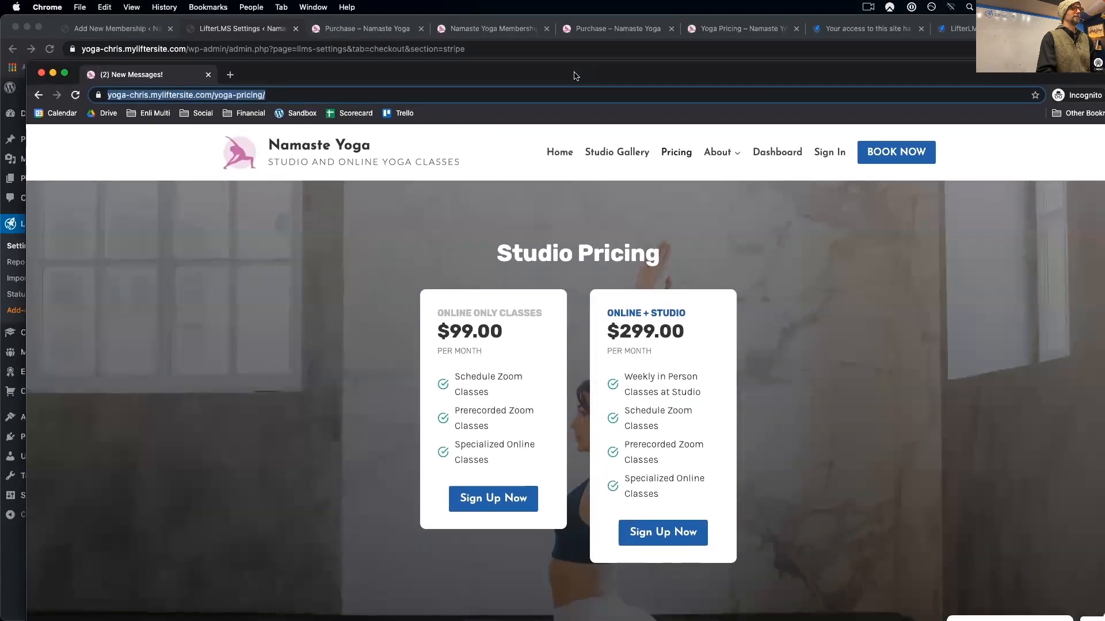
key("ctrl+Up")
left_click(174, 379)
scroll(541, 426, "down", 3)
scroll(545, 426, "up", 8)
- Enable Stripe in its payment gateway settings, save the changes and return to the general Checkout settings
left_click(534, 147)
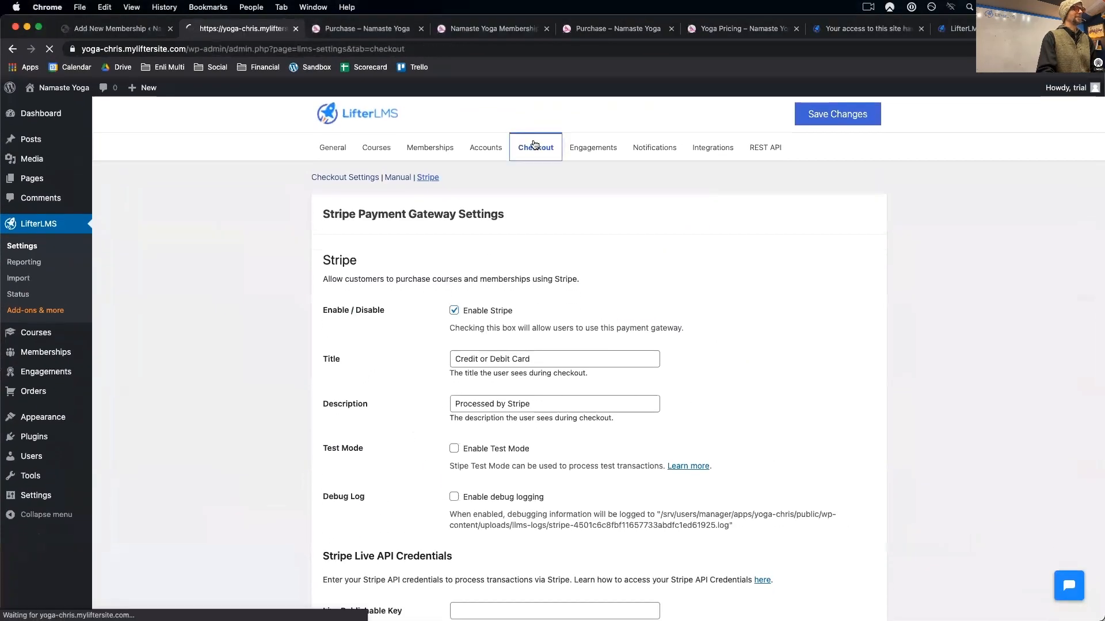
scroll(668, 478, "down", 10)
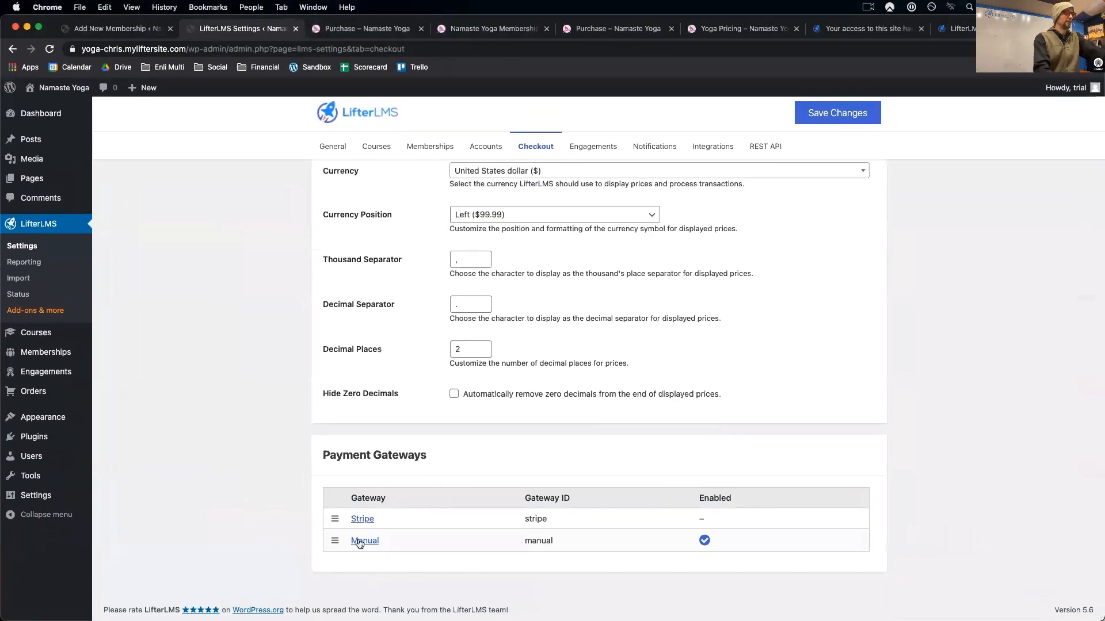
left_click(364, 519)
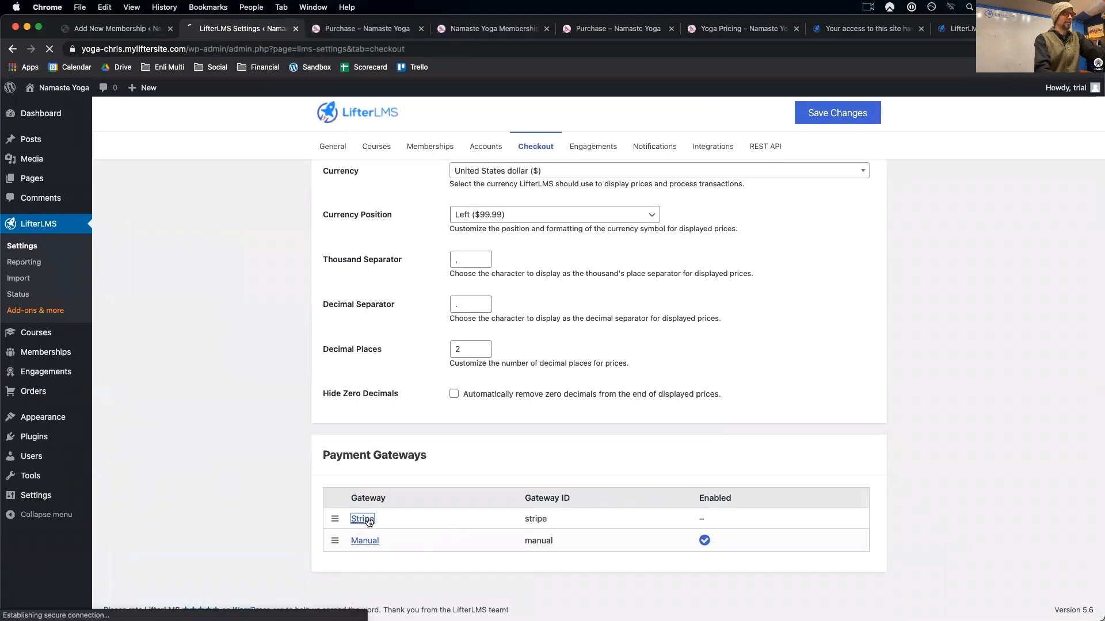
left_click(466, 313)
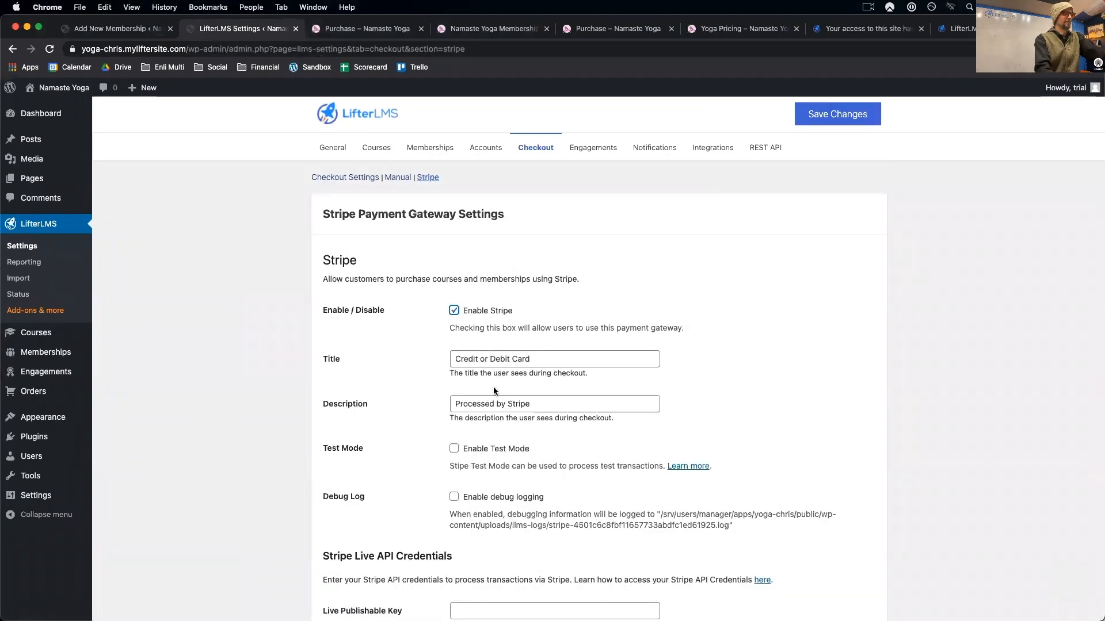
scroll(494, 320, "down", 5)
left_click(825, 110)
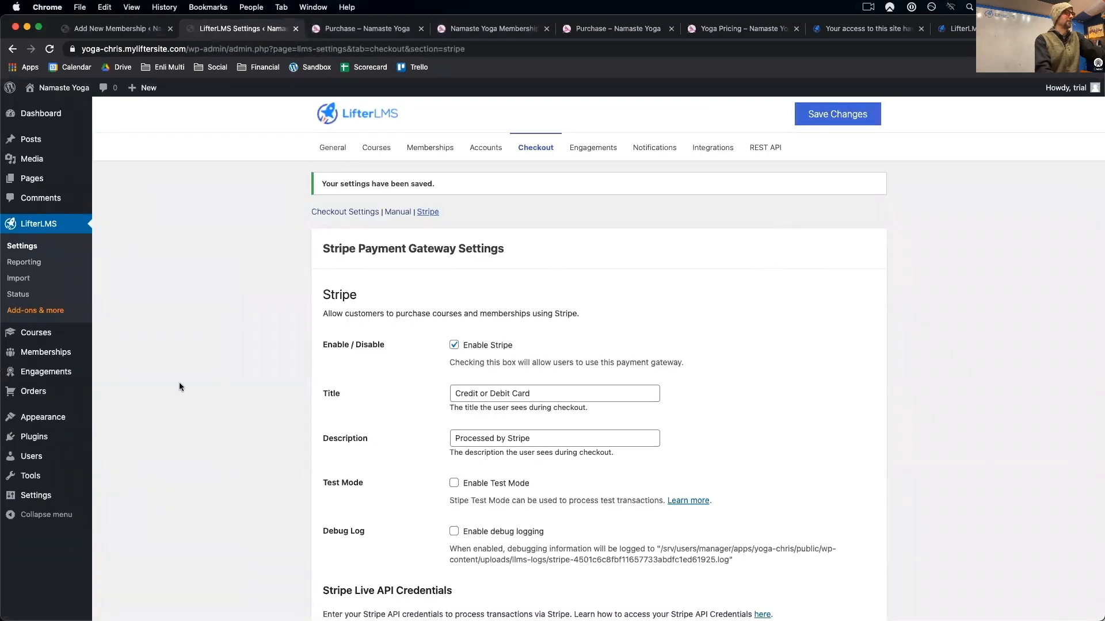
left_click(536, 147)
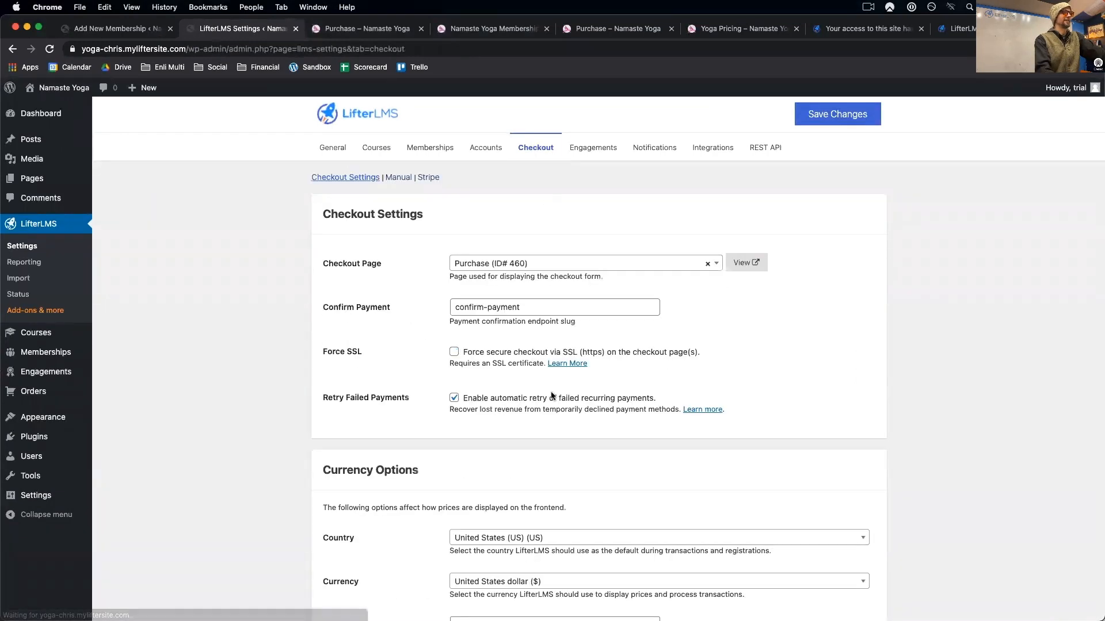
scroll(552, 404, "down", 10)
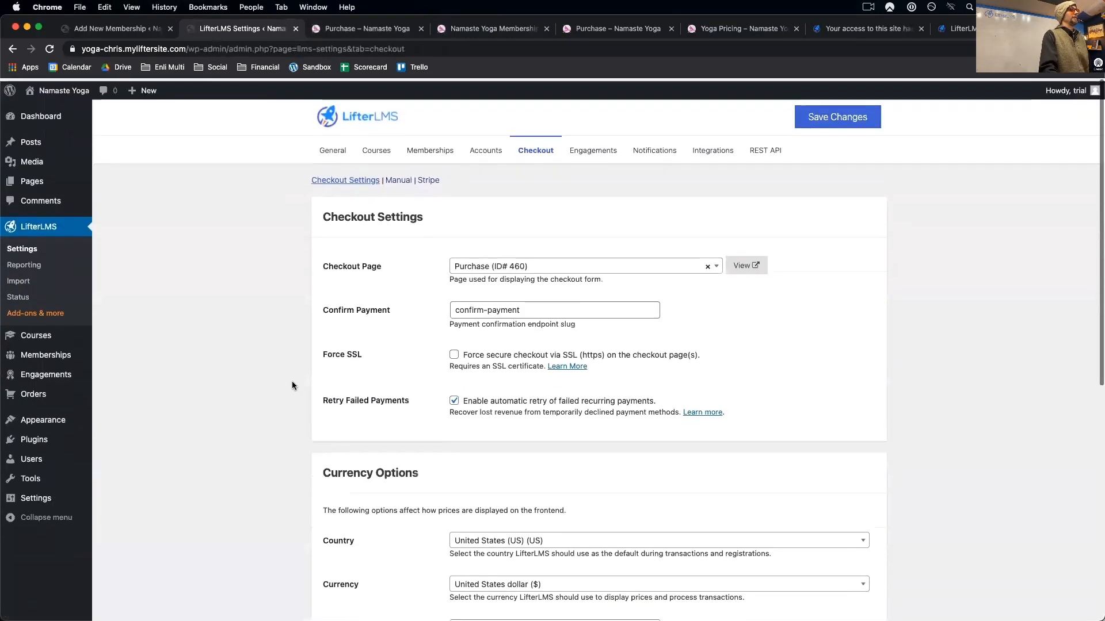
- Reload the pricing page in the incognito window and check the payment options on the Online Only Classes checkout
key("ctrl+Up")
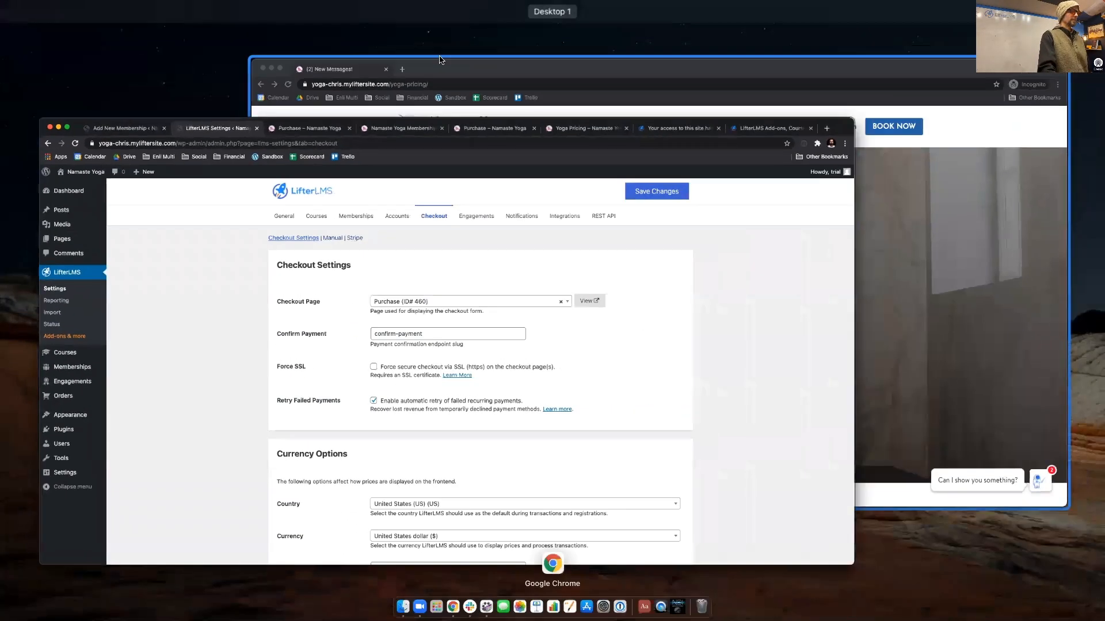
left_click(978, 261)
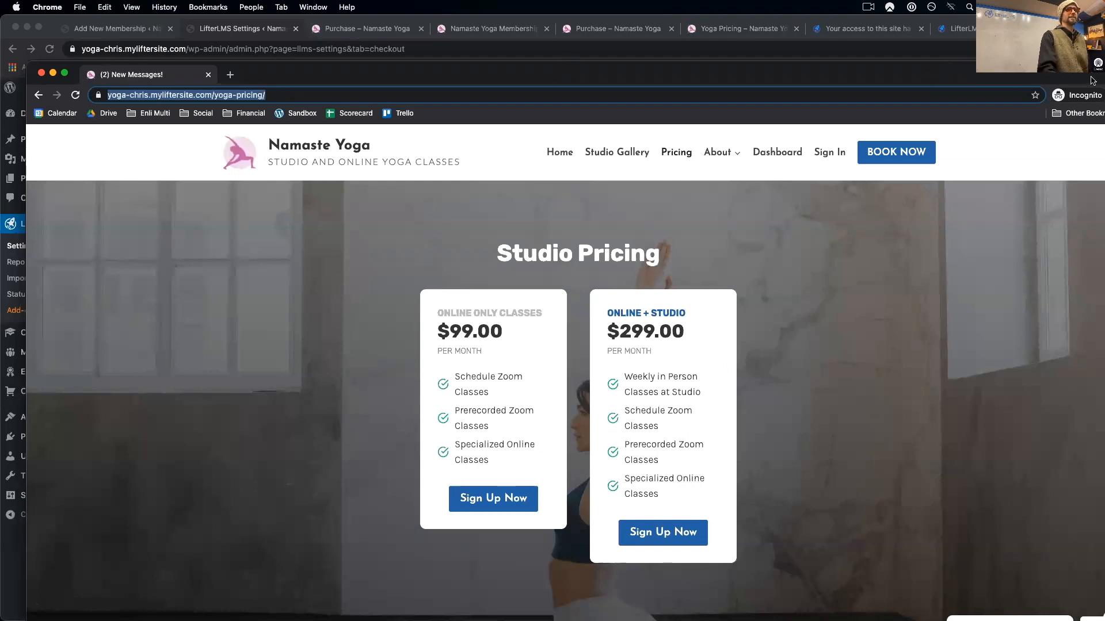
left_click_drag(1046, 85, 1046, 68)
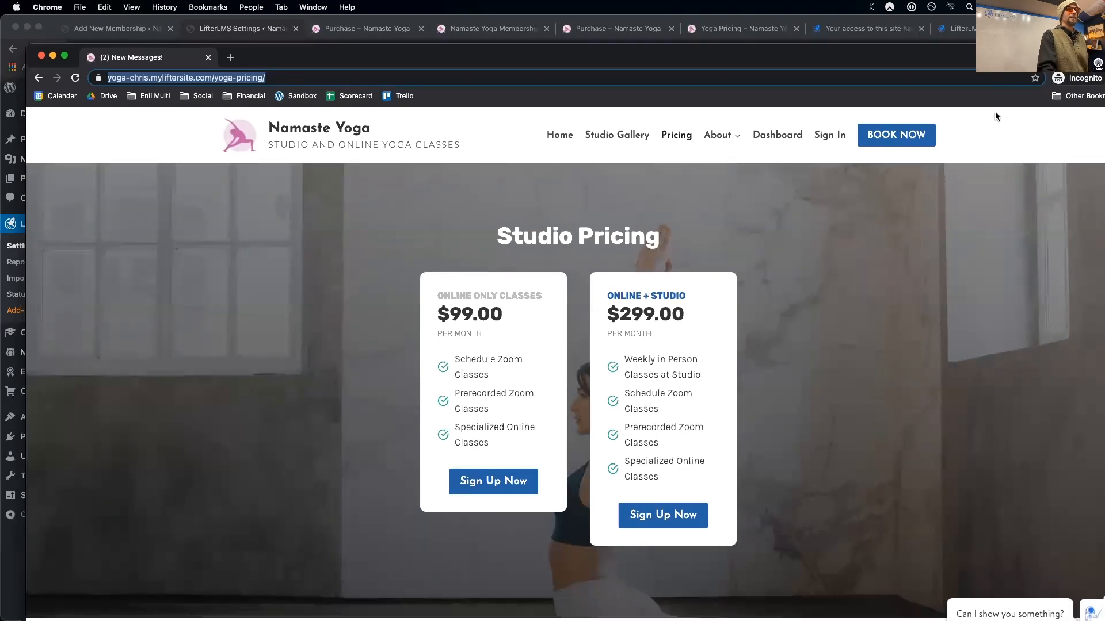
left_click(933, 611)
scroll(742, 499, "down", 1)
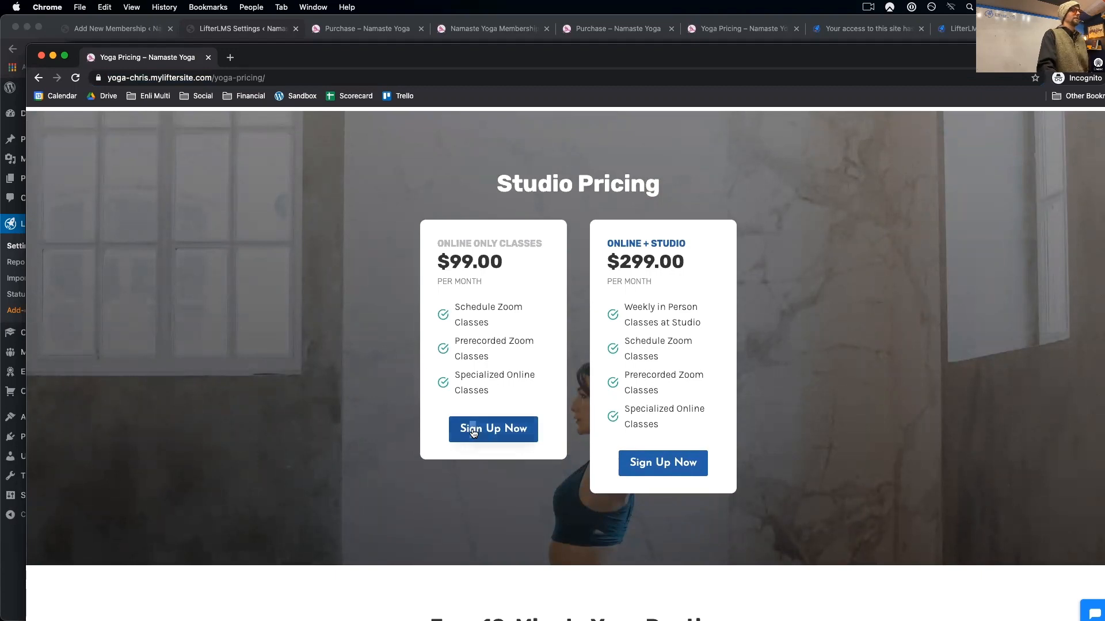
left_click(267, 76)
key("super+r")
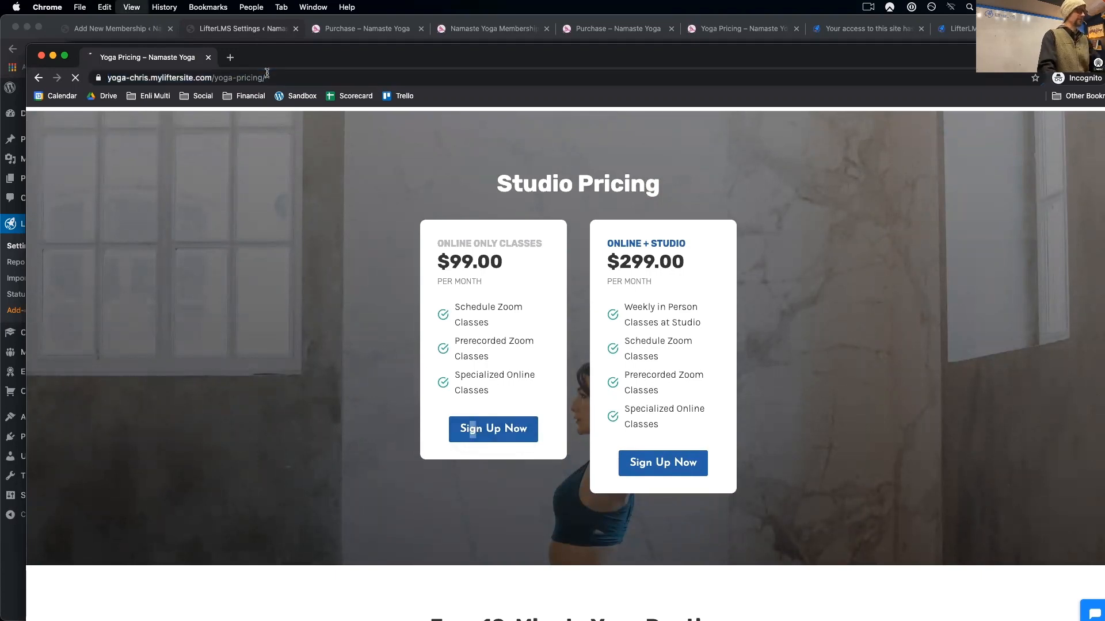
left_click_drag(347, 55, 326, 11)
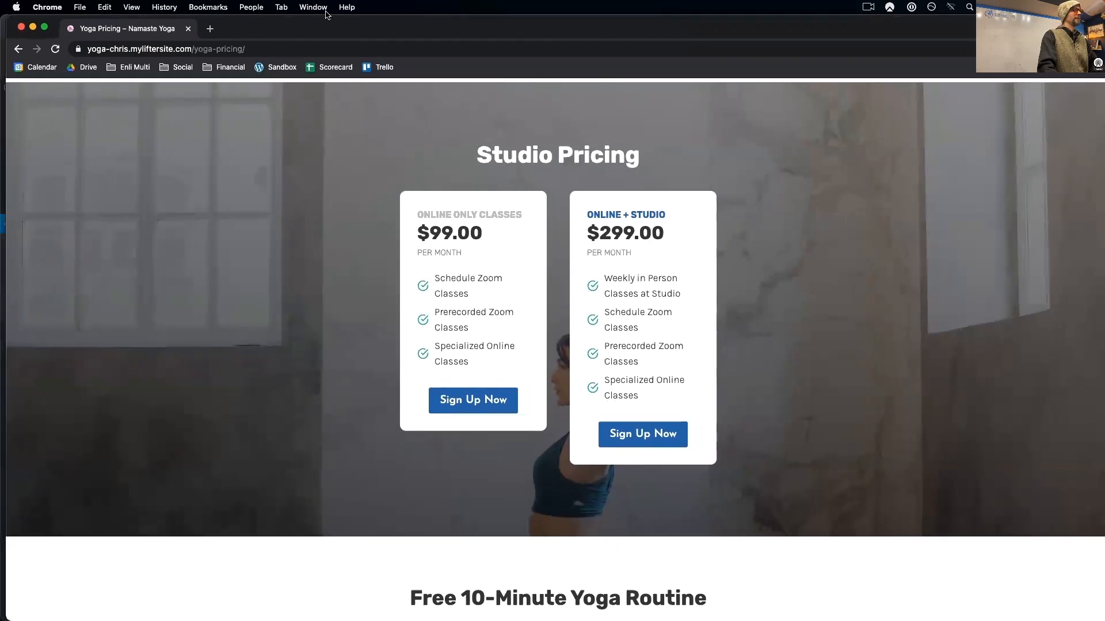
left_click(496, 399)
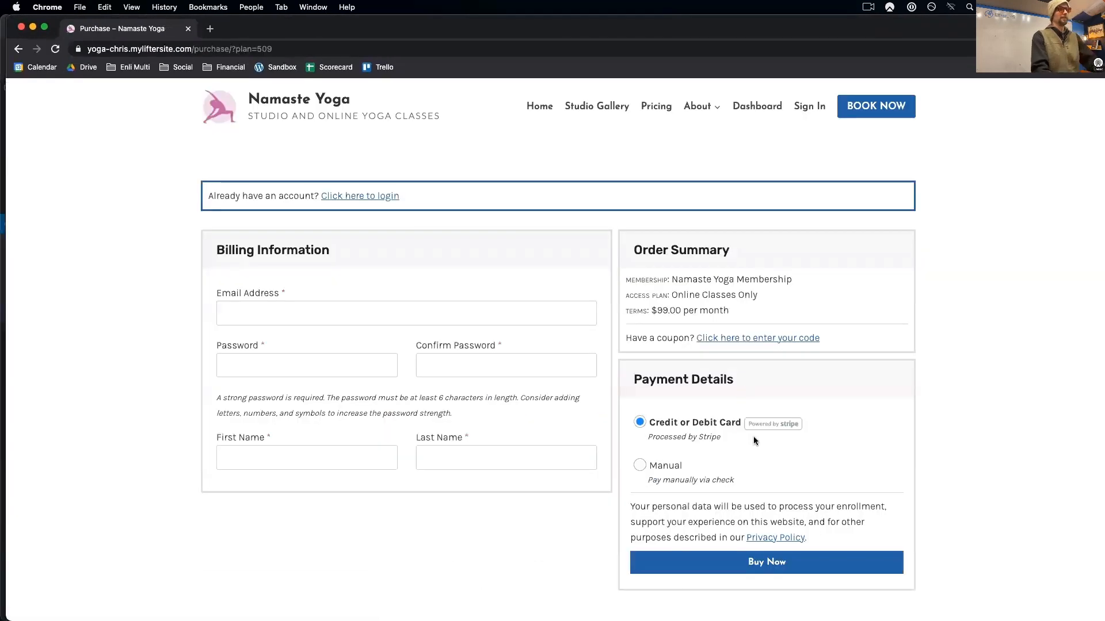
left_click_drag(721, 437, 683, 437)
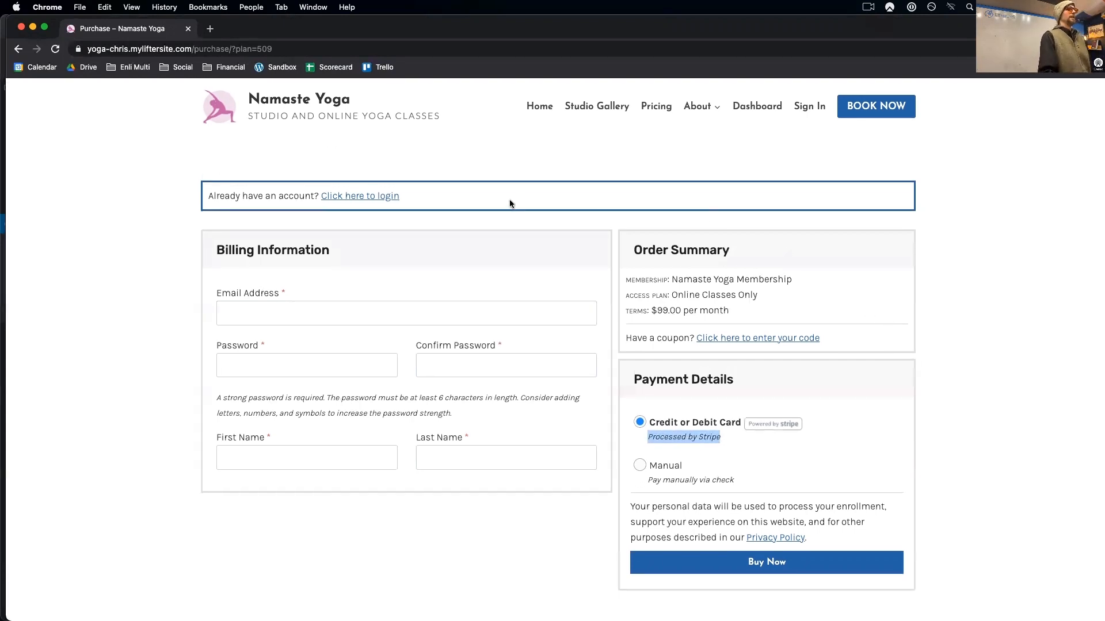
- Check the Online + Studio checkout through its sign-up button and return to the pricing page
left_click(657, 109)
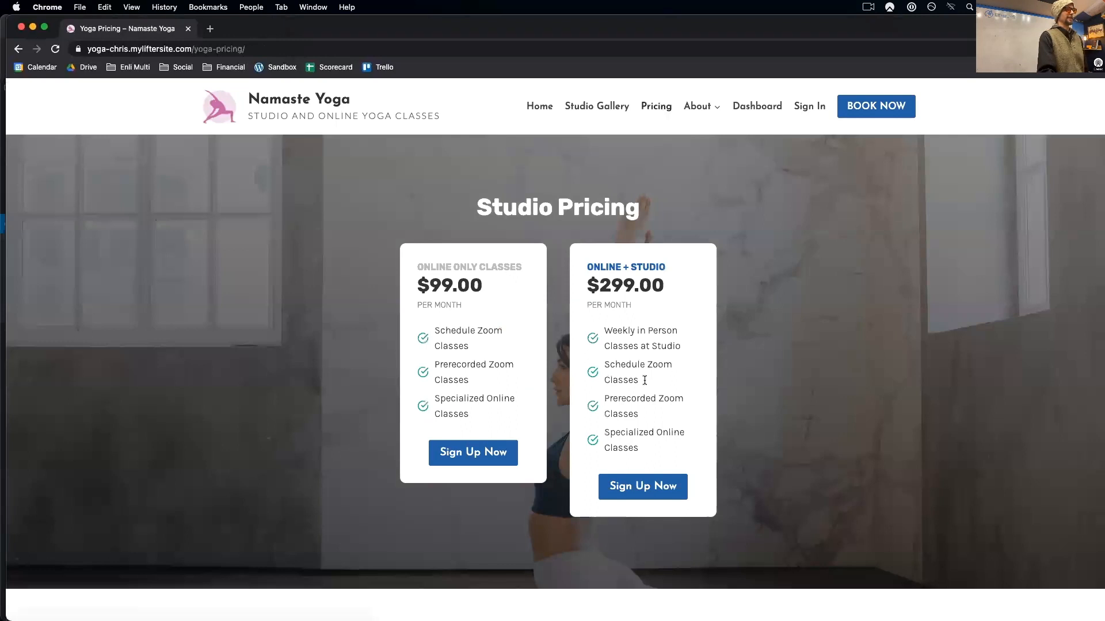
left_click(634, 489)
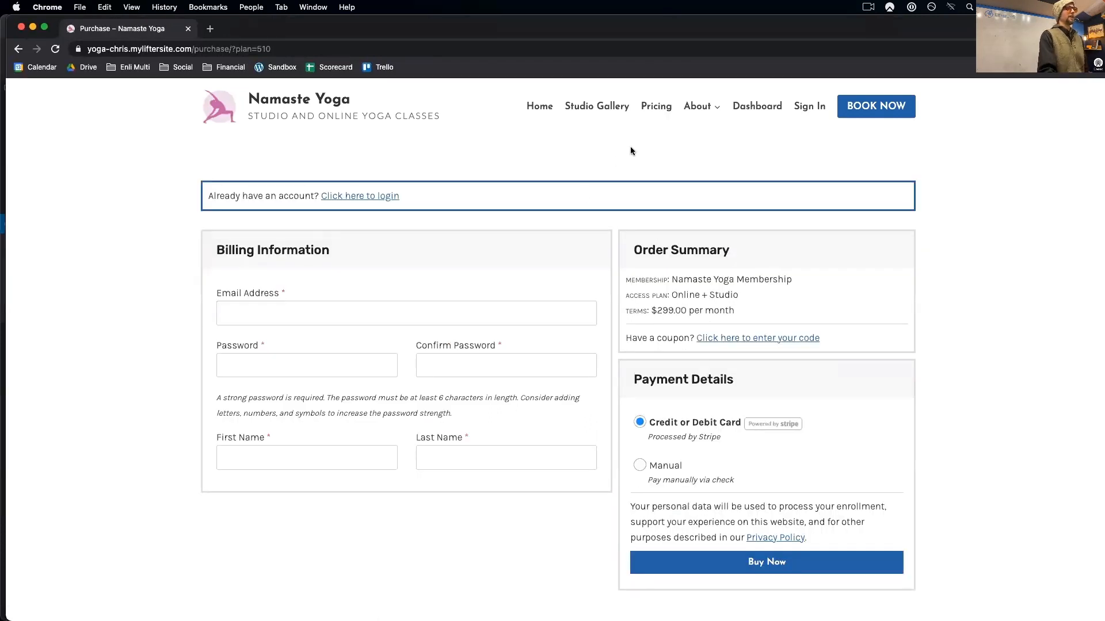
left_click(644, 104)
- Examine the enrollment form behind the Free Instant Access button and go back to the pricing page
scroll(672, 317, "down", 10)
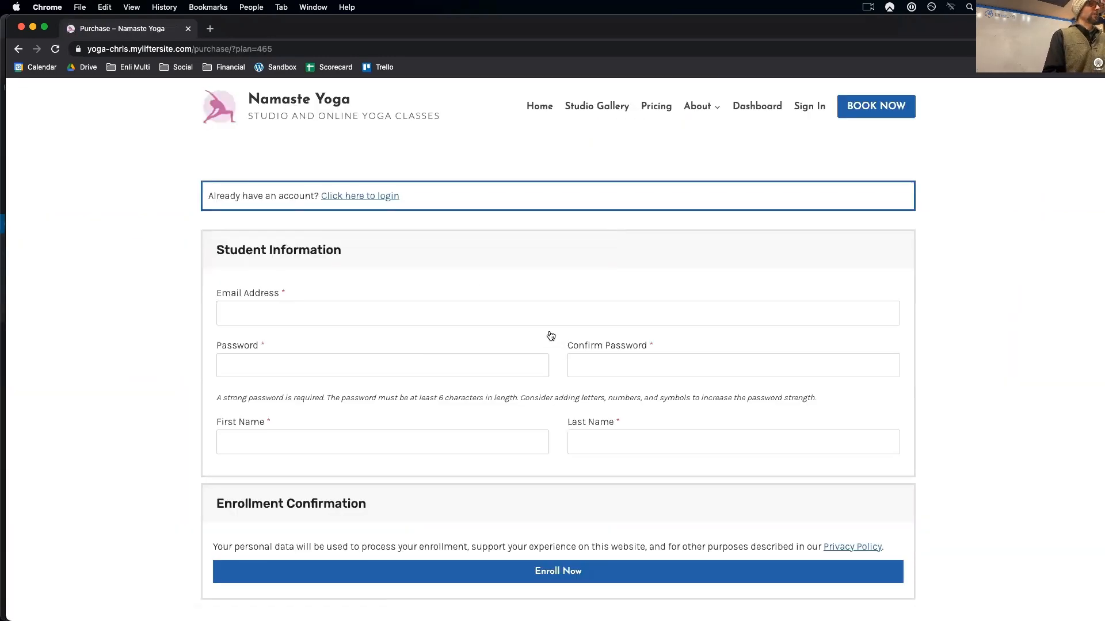
scroll(551, 336, "down", 1)
scroll(550, 336, "down", 2)
scroll(548, 326, "up", 3)
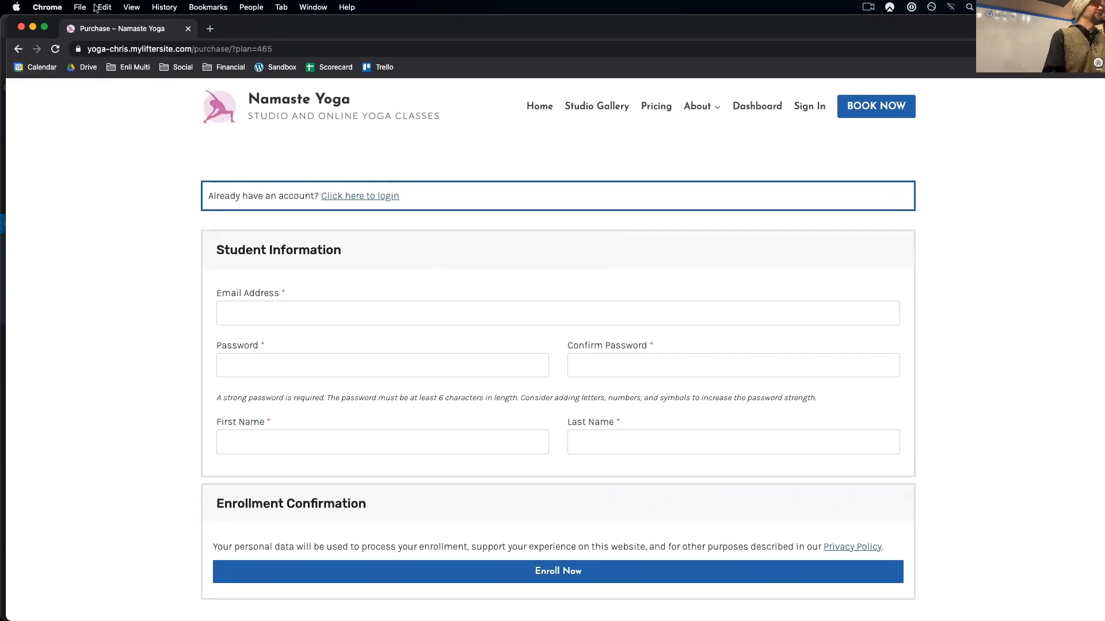
left_click(19, 49)
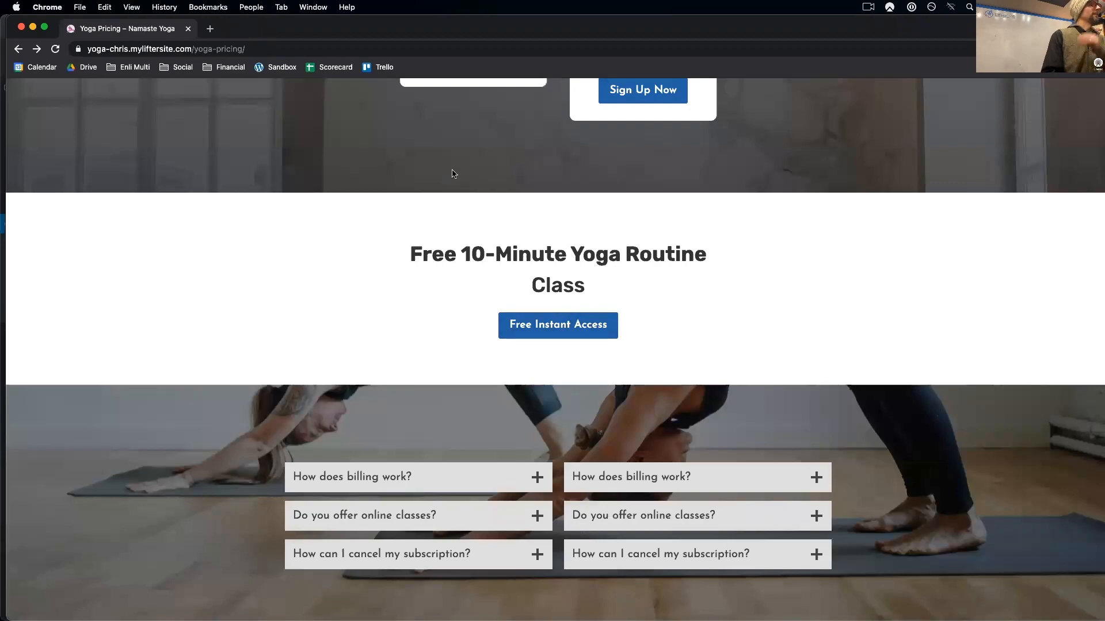
scroll(452, 170, "up", 7)
- Switch to the site admin window and view the published 10-Minute Yoga Routine Class course page
key("ctrl+Up")
left_click(198, 272)
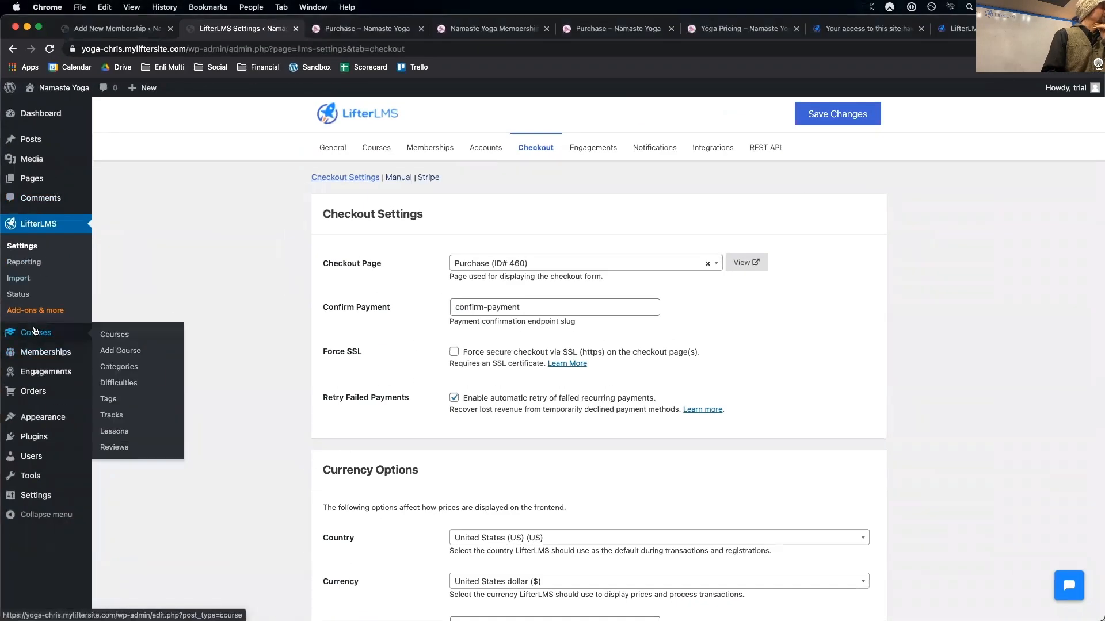
left_click(35, 332)
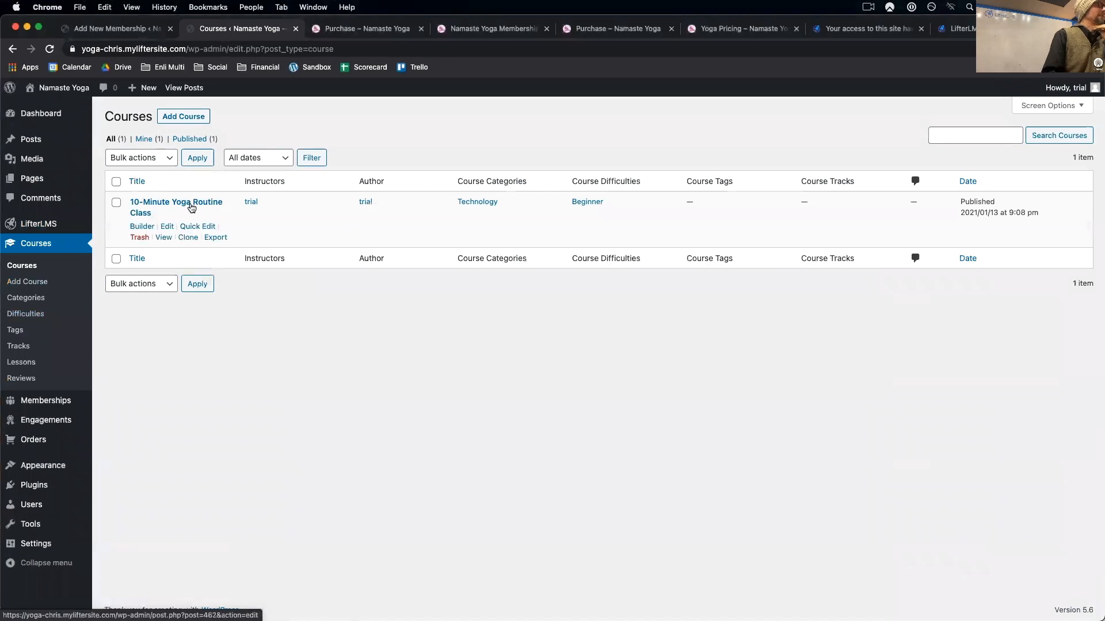
left_click(165, 238)
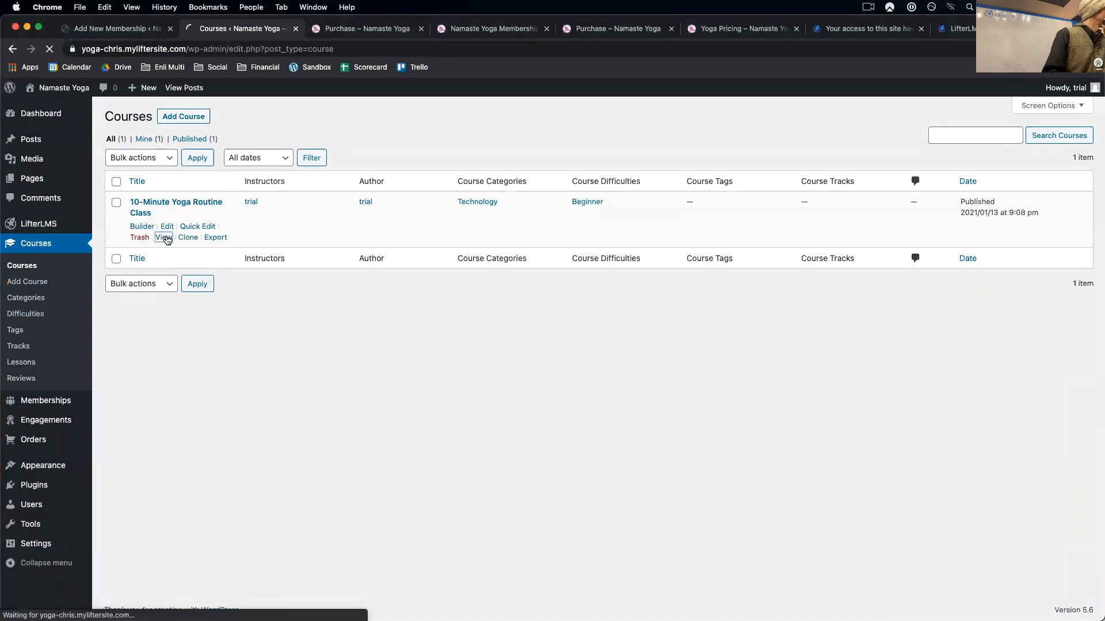
scroll(582, 361, "down", 10)
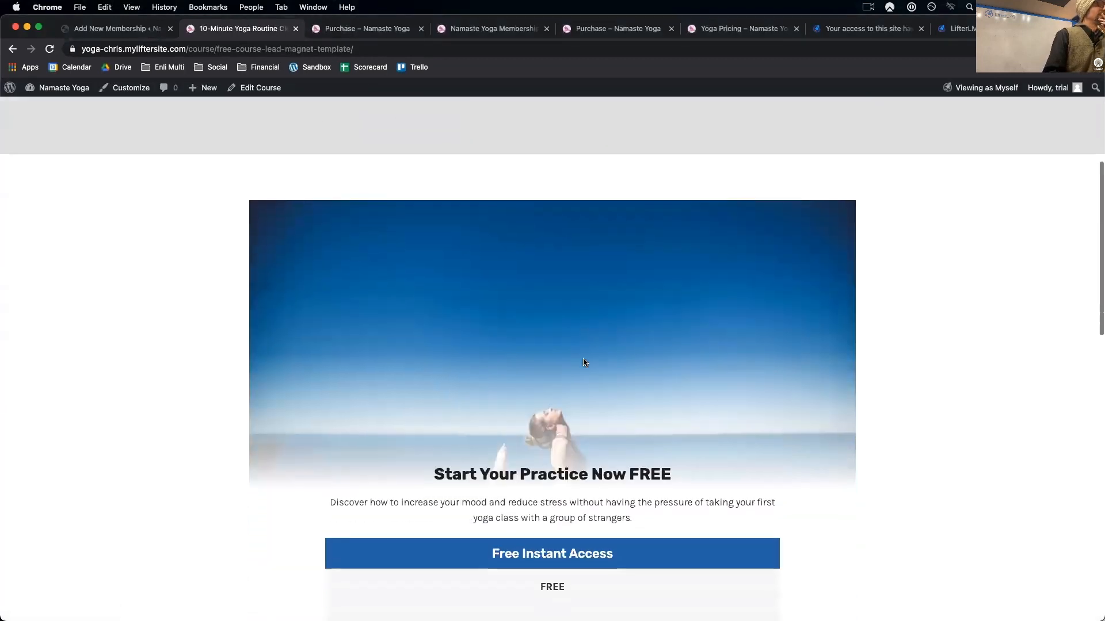
scroll(584, 363, "up", 10)
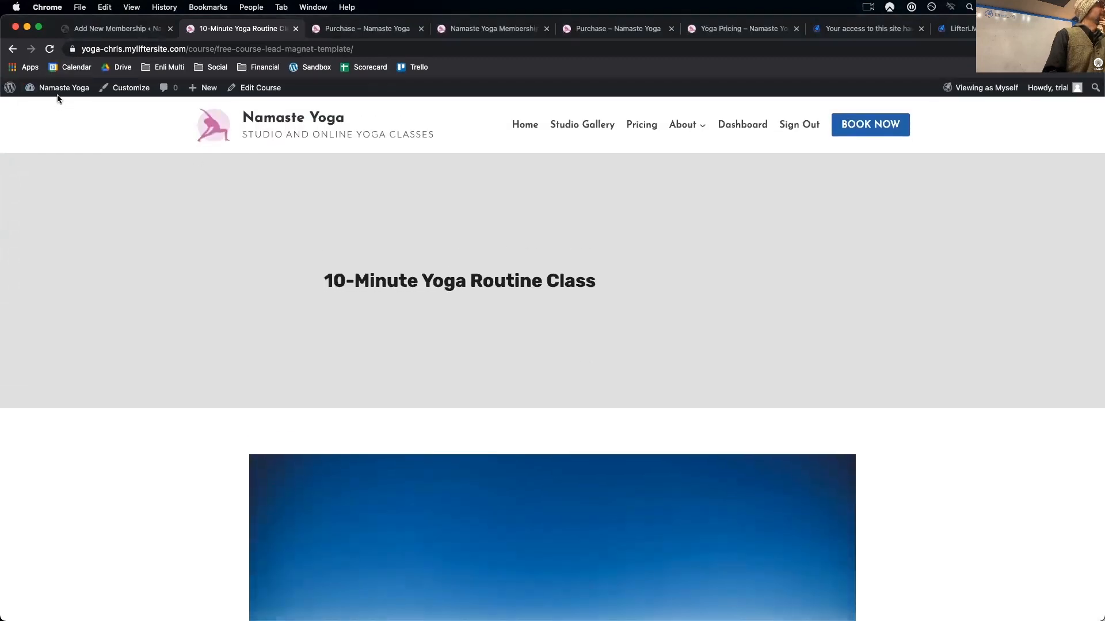
- Open the LifterLMS Course Layout settings in the site Customizer and dismiss the sales chat popup
mouse_move(59, 98)
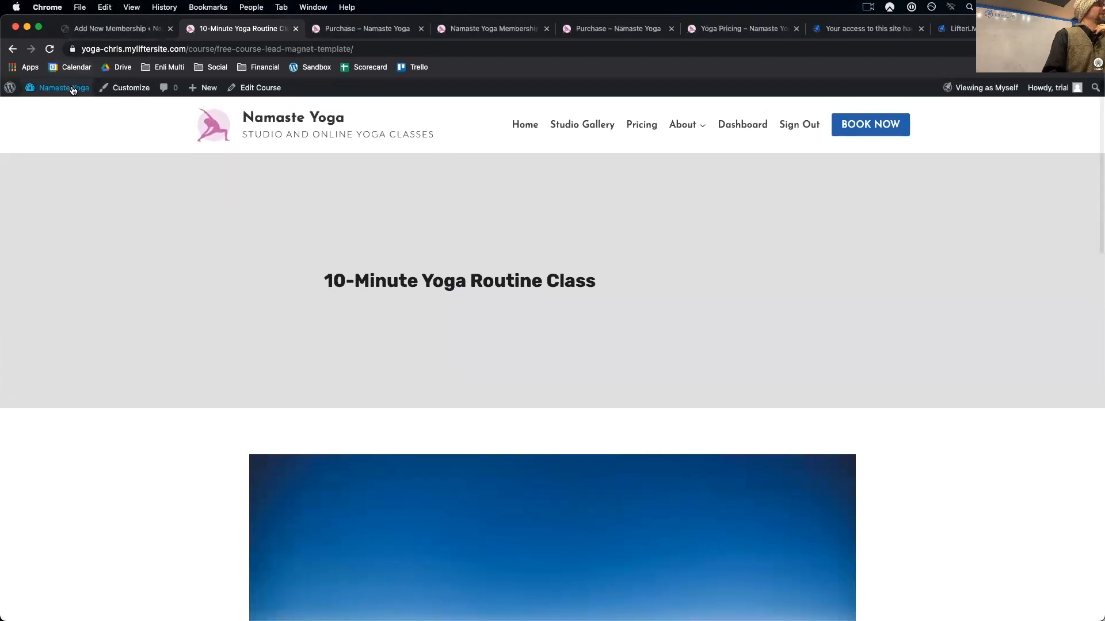
left_click(68, 107)
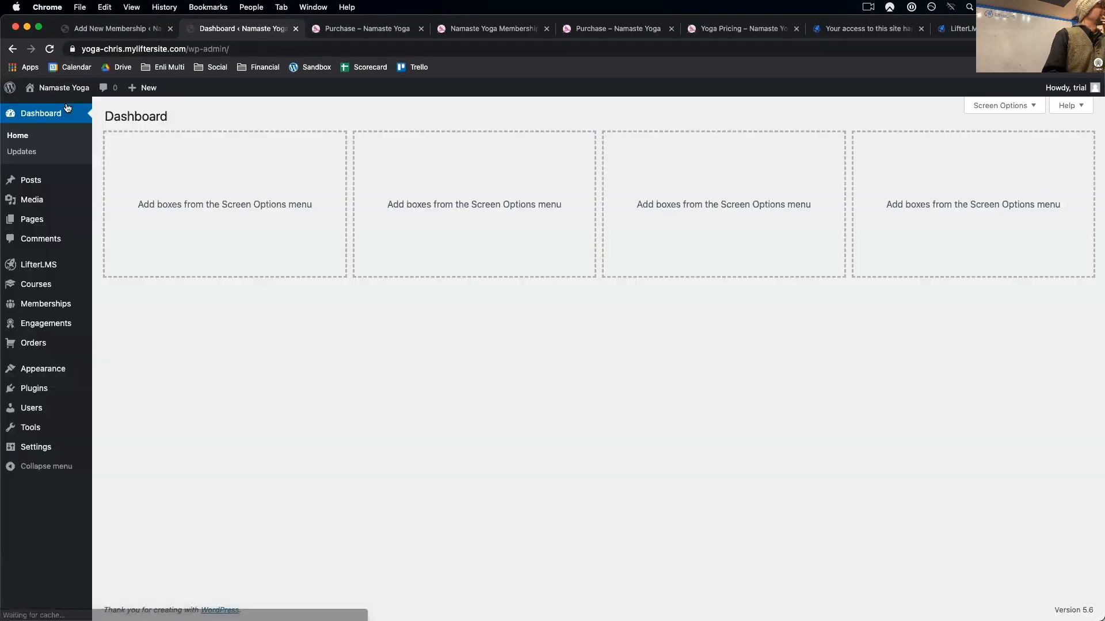
left_click(34, 287)
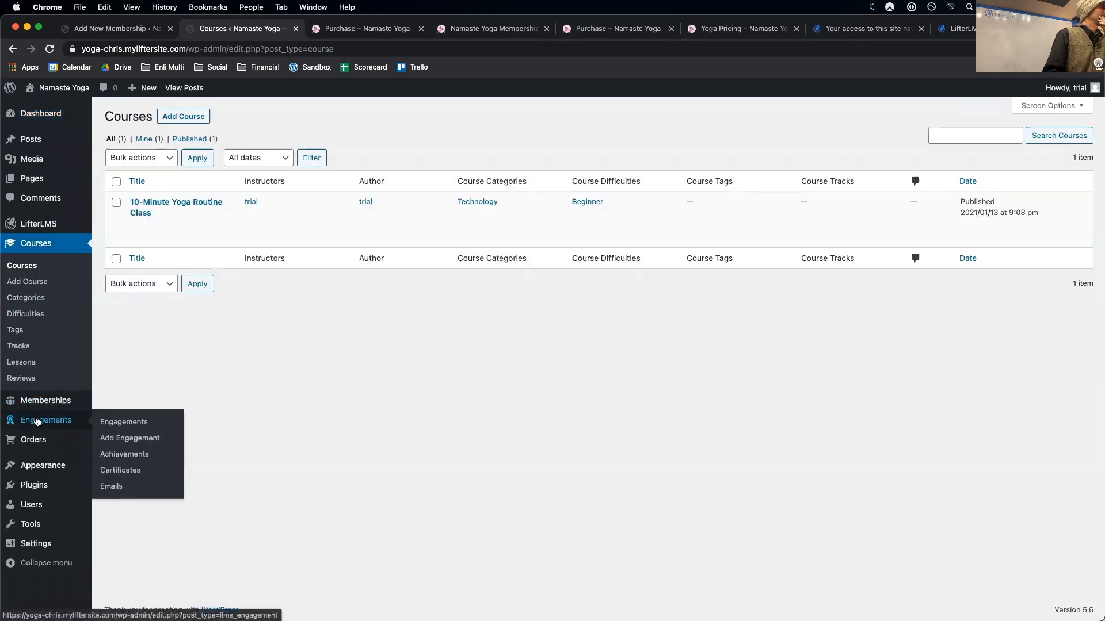
left_click(108, 487)
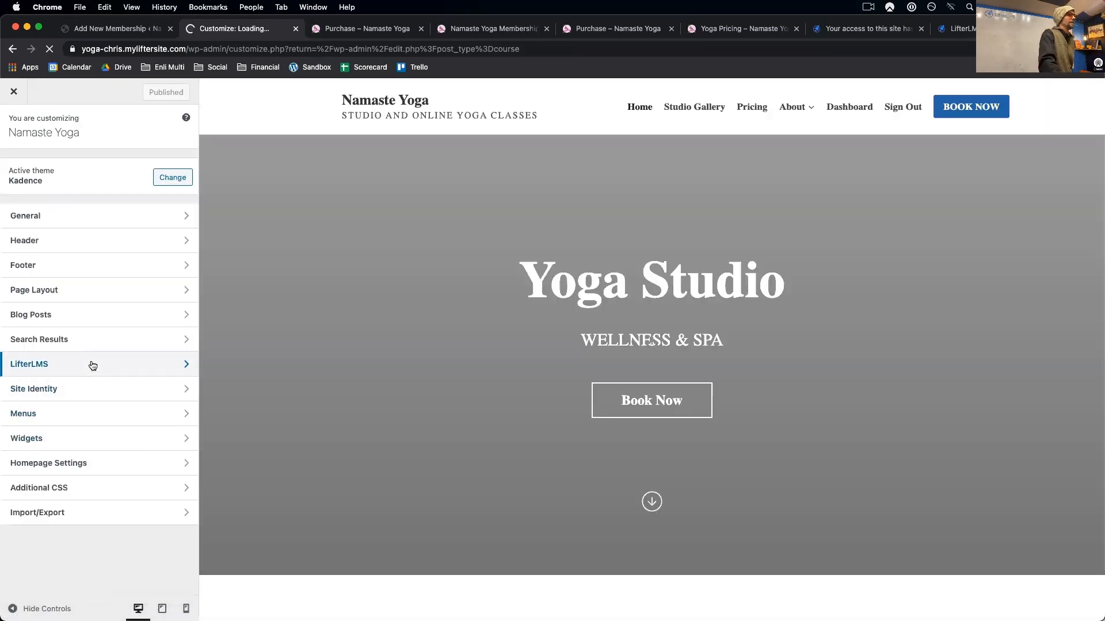
left_click(92, 365)
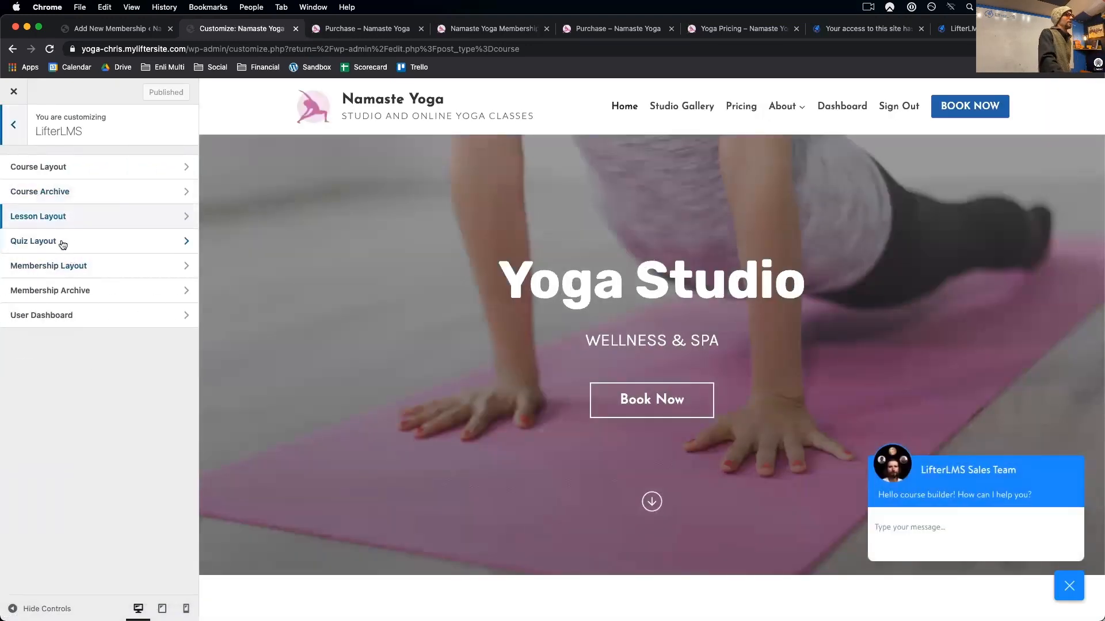
left_click(52, 166)
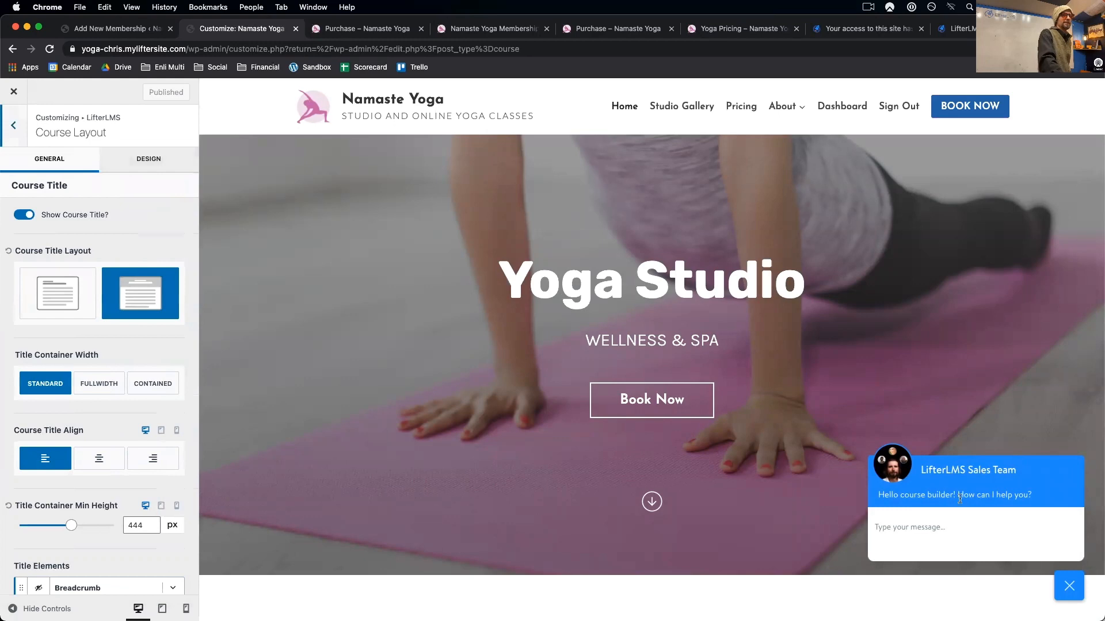
left_click(1084, 587)
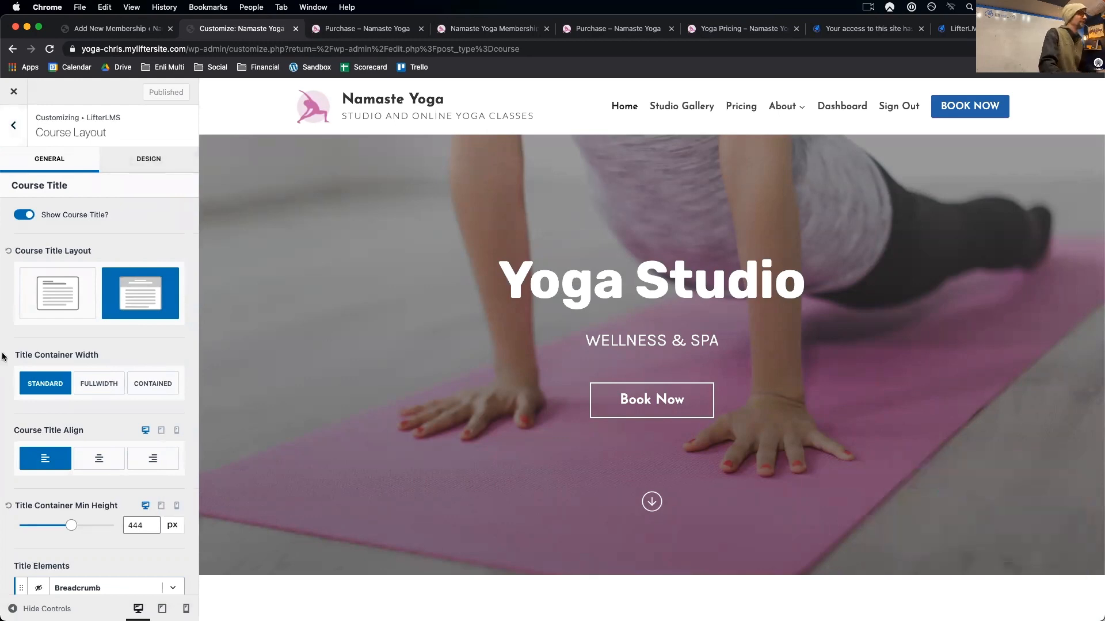
- Review the course layout options and change the Course Title Layout to the style without a banner above the content
scroll(91, 345, "down", 2)
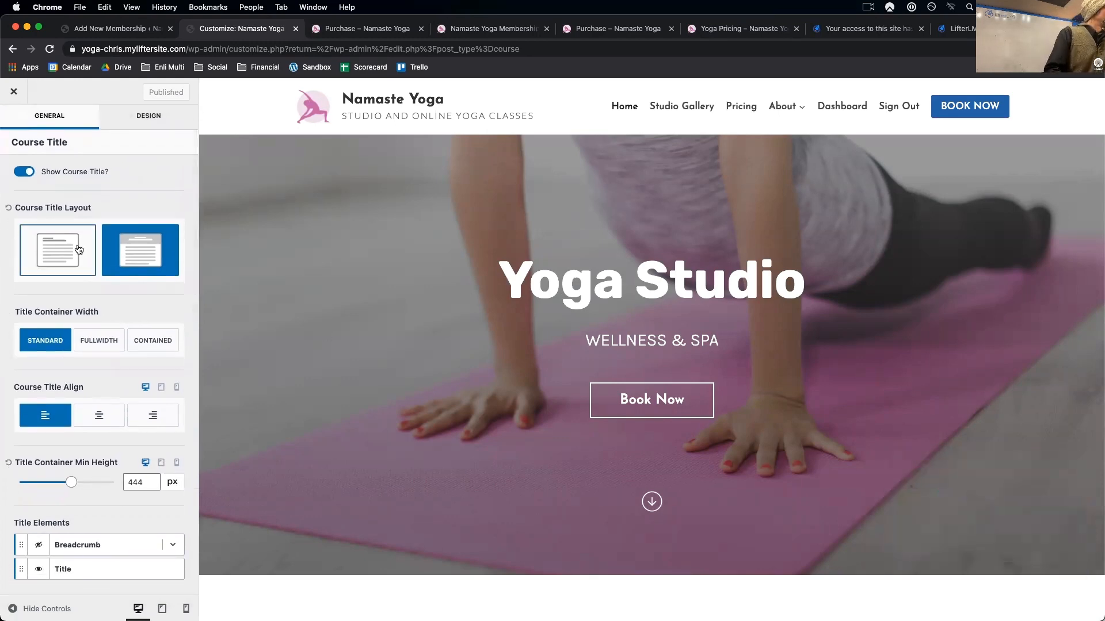
scroll(87, 394, "down", 5)
scroll(88, 396, "down", 1)
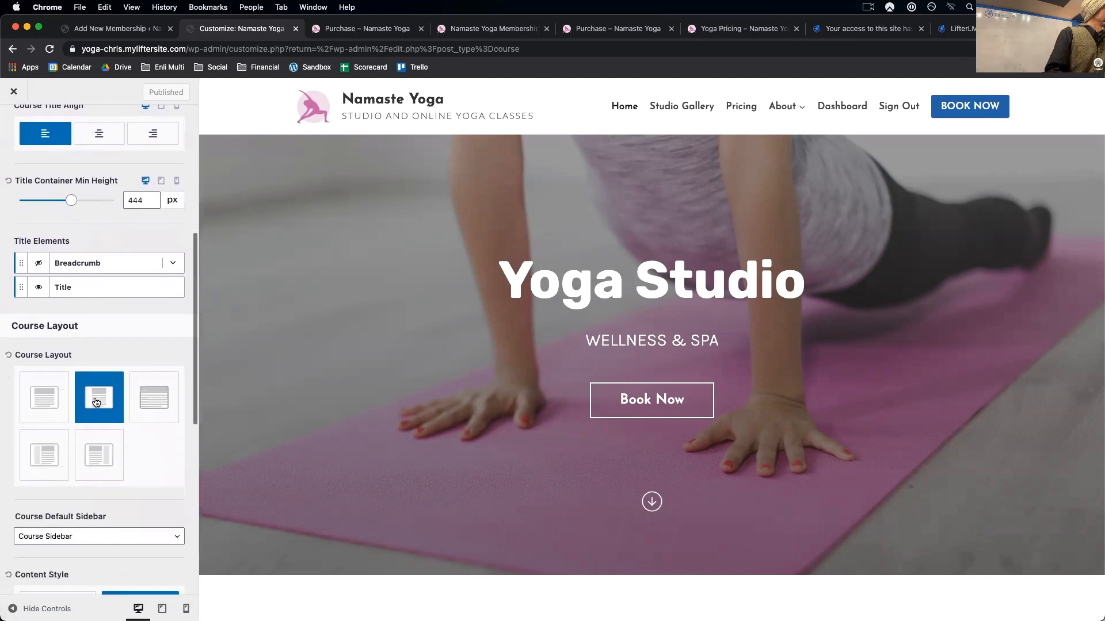
scroll(101, 405, "down", 1)
scroll(101, 406, "up", 4)
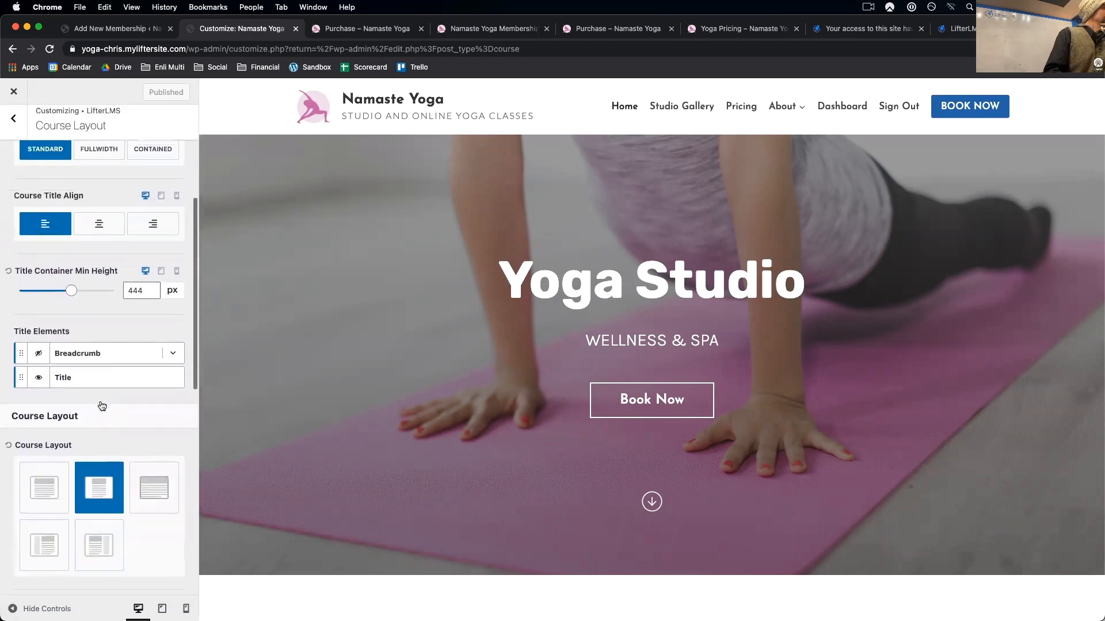
scroll(100, 403, "up", 4)
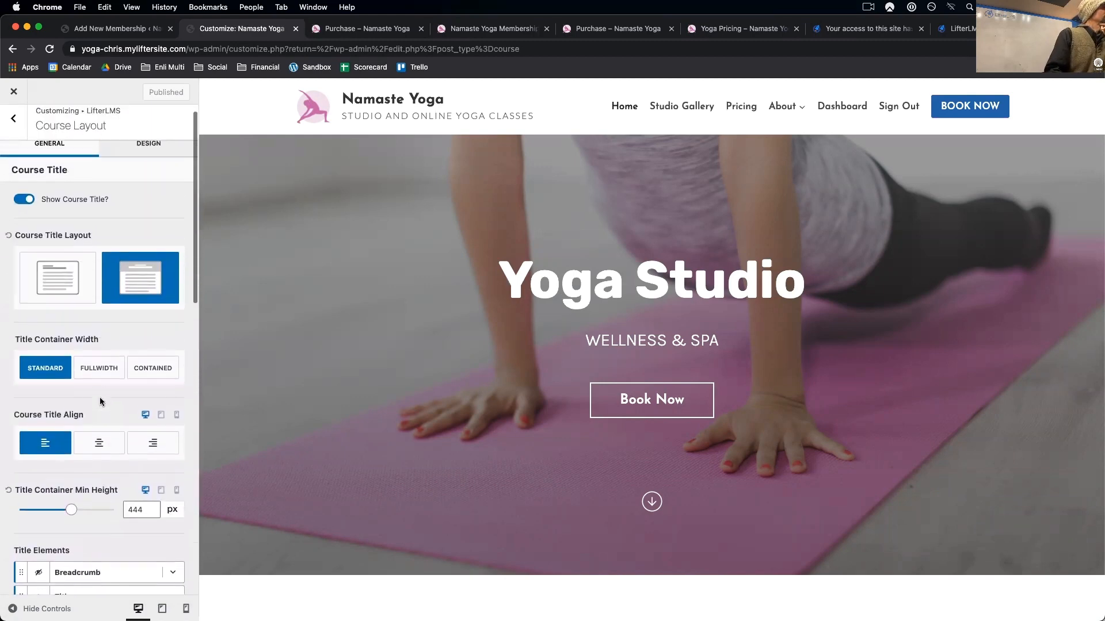
left_click(75, 300)
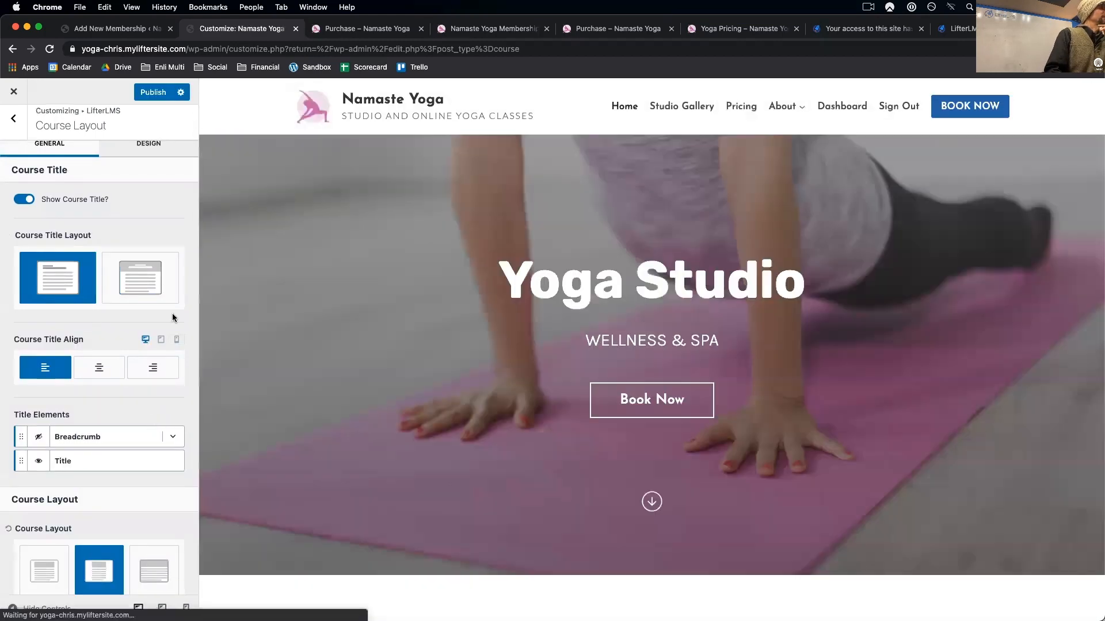
- Turn on Show Featured Image for the course layout and publish the Customizer changes
scroll(133, 421, "down", 2)
scroll(132, 420, "down", 10)
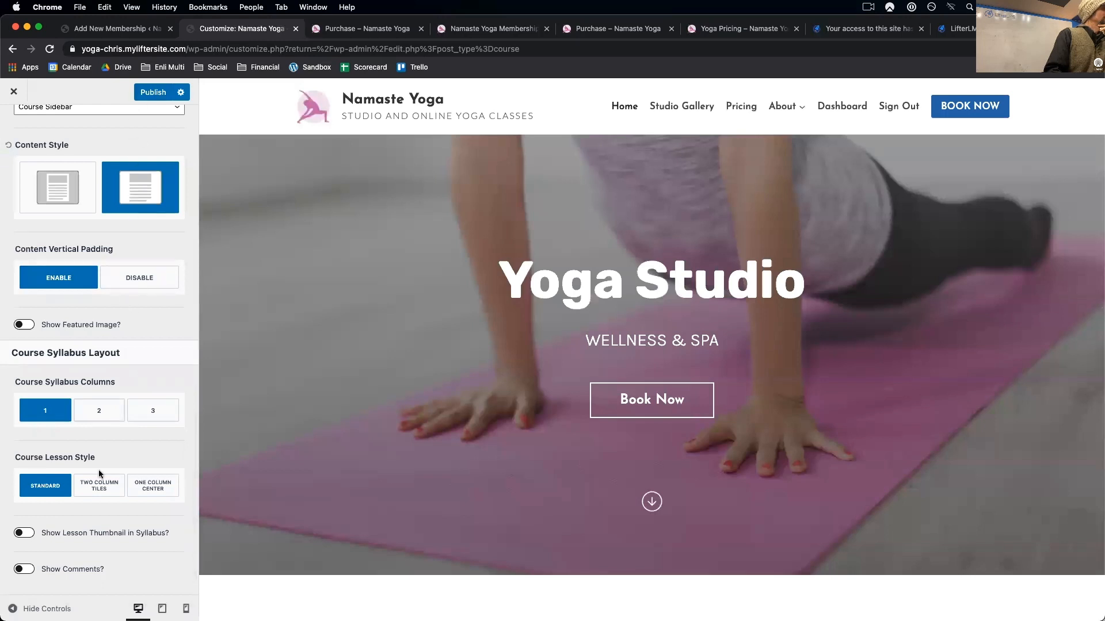
scroll(90, 428, "up", 1)
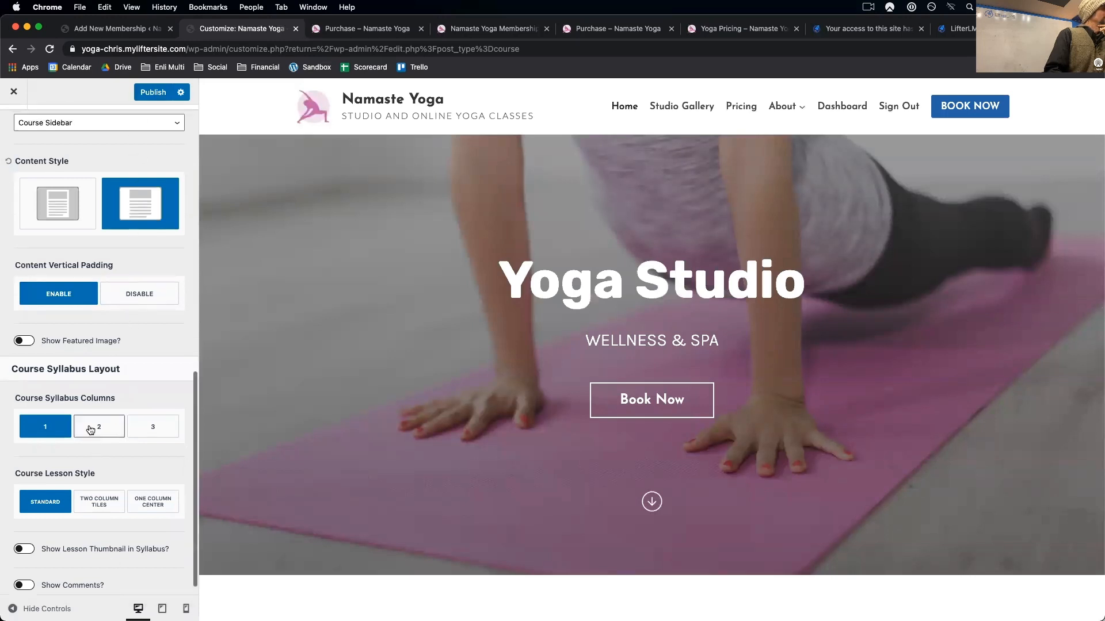
left_click(24, 348)
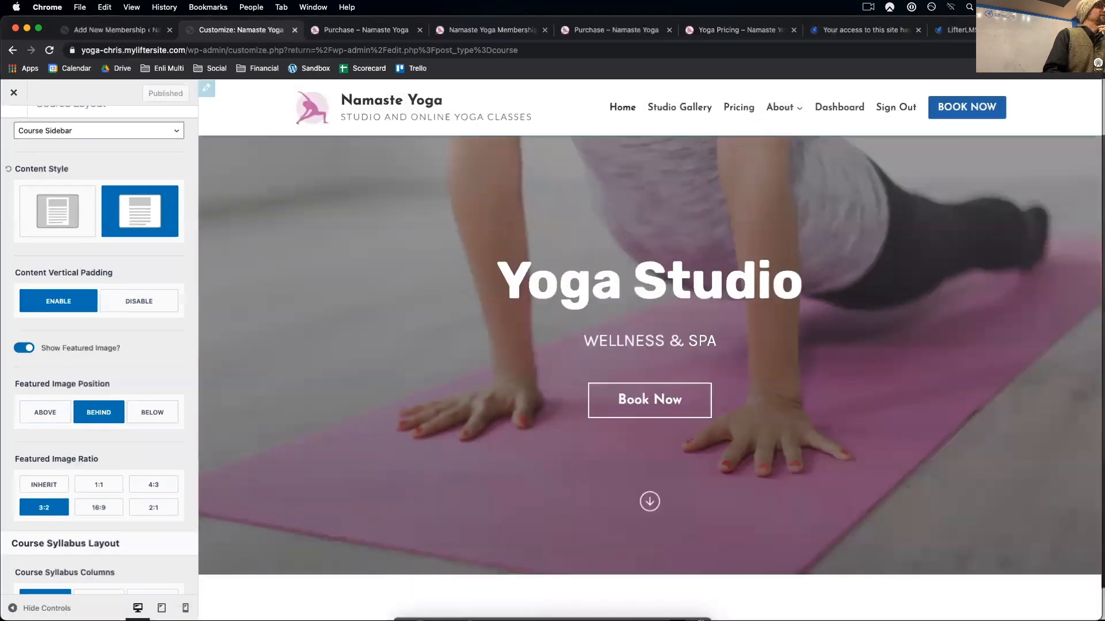
key("ctrl+Up")
left_click(944, 386)
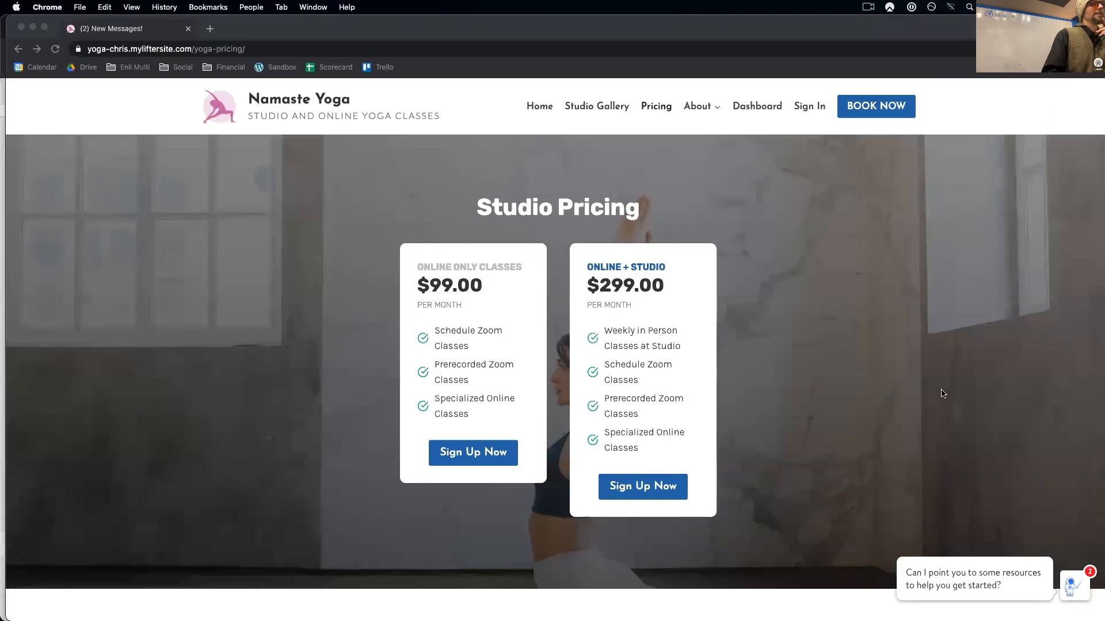
key("ctrl+Up")
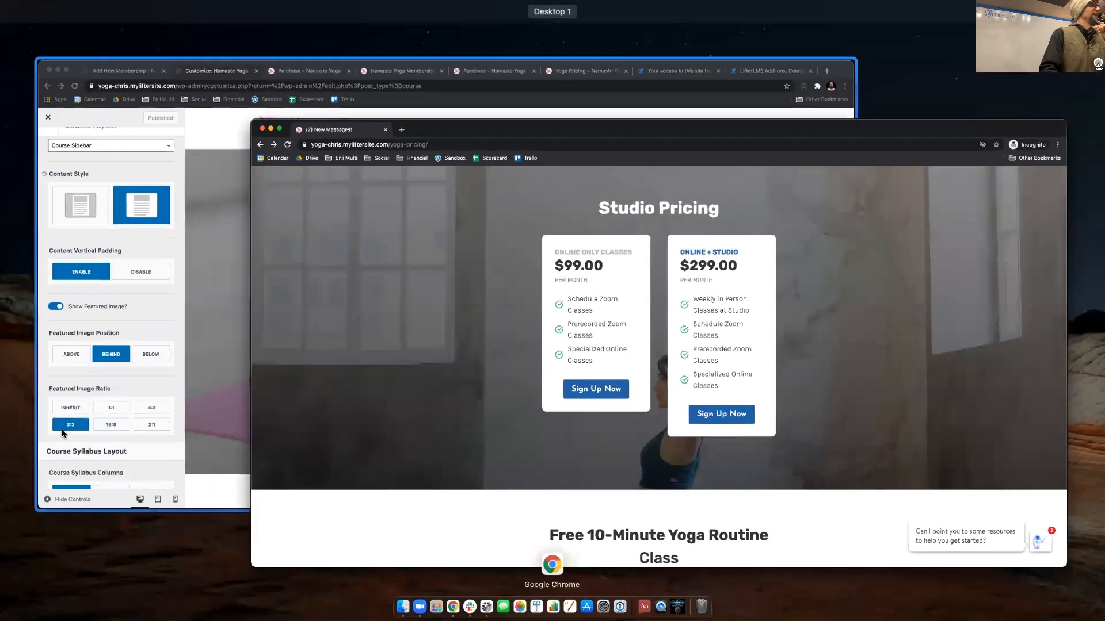
left_click(68, 150)
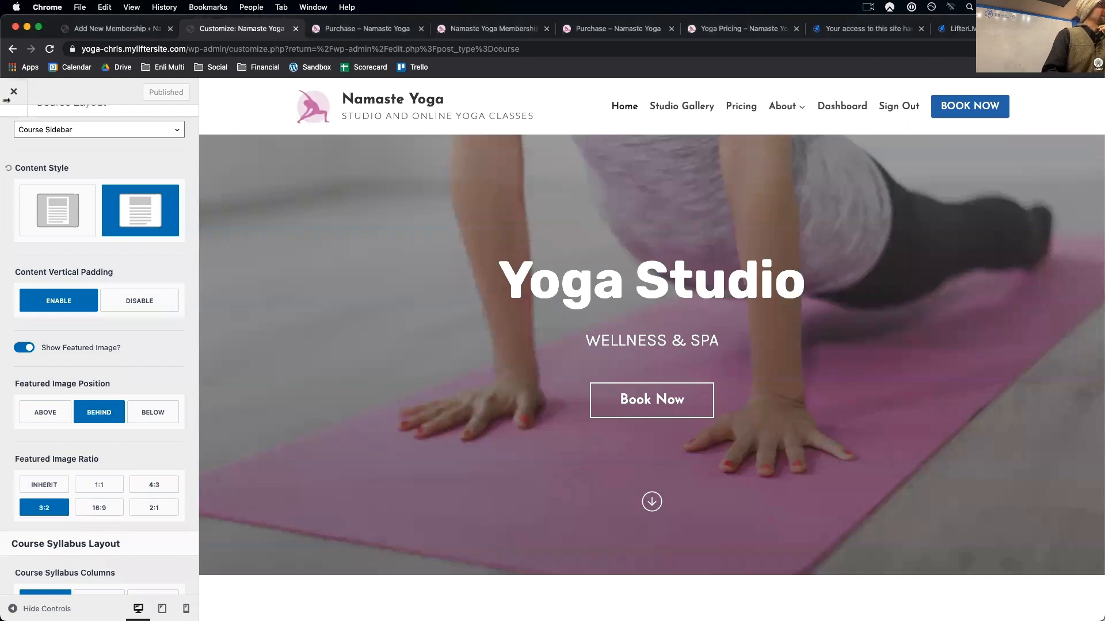
- Close the Customizer, view the 10-Minute Yoga Routine Class page from the course list, and select its full URL
left_click(14, 92)
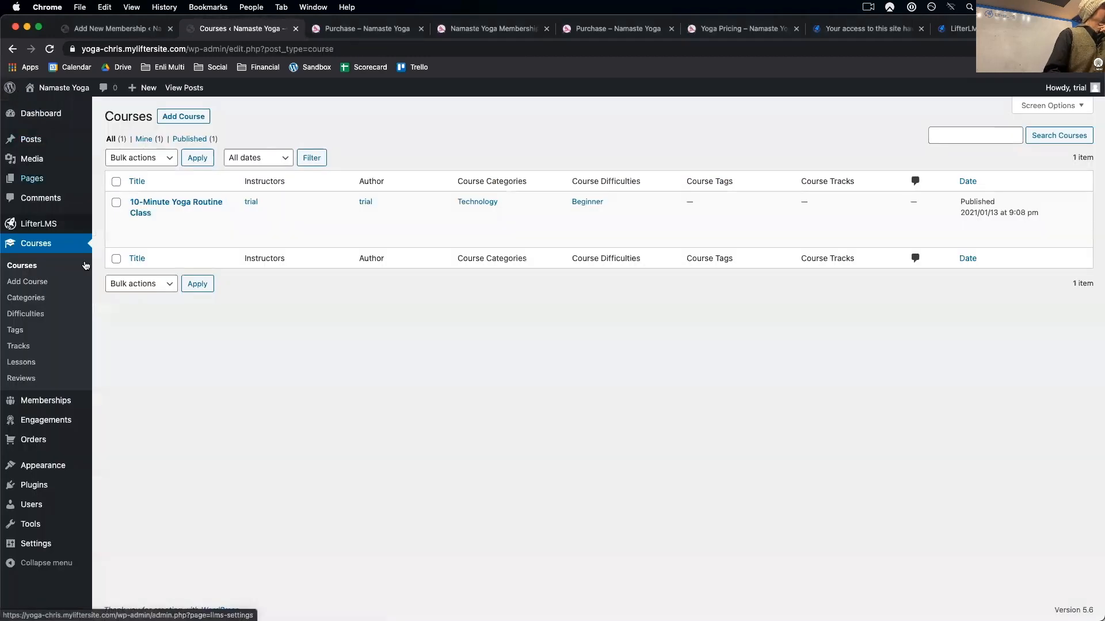
left_click(31, 270)
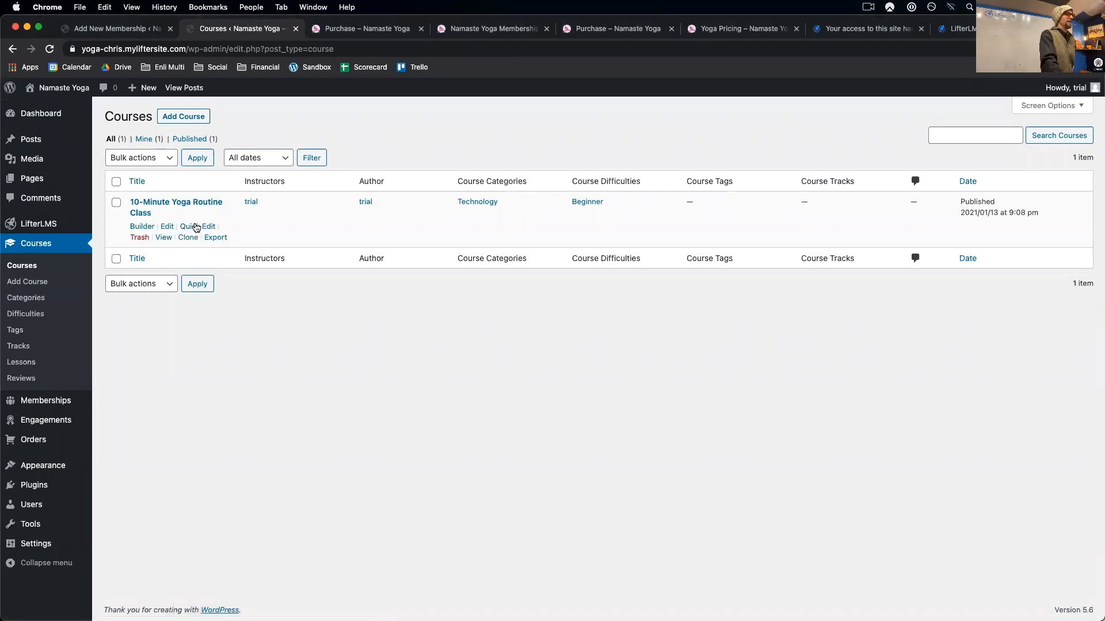
left_click(163, 238)
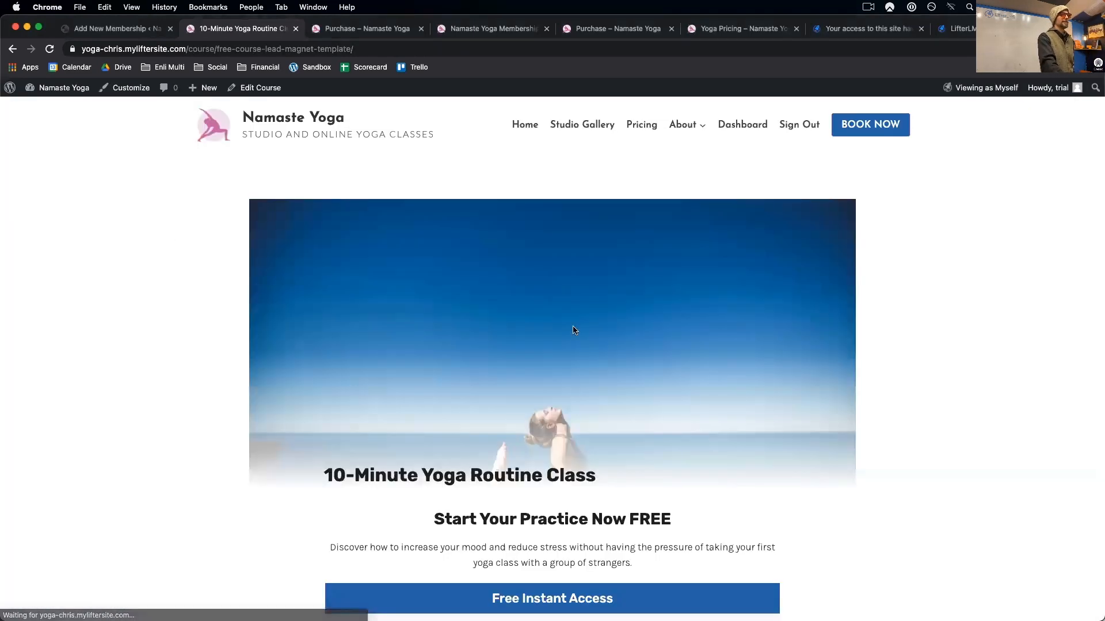
scroll(693, 390, "down", 5)
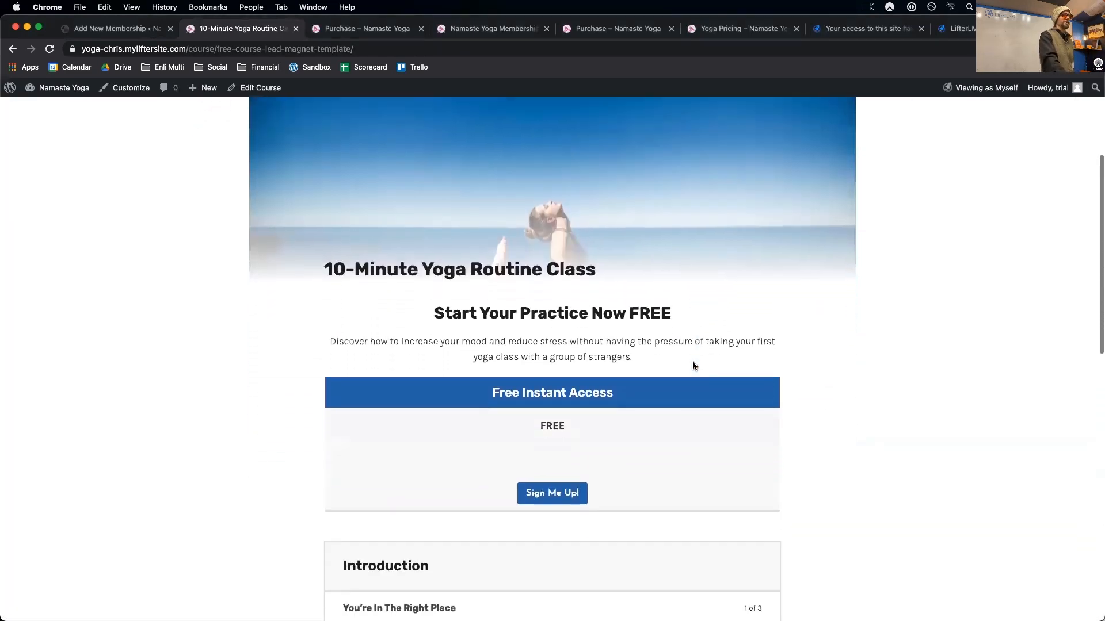
scroll(693, 367, "down", 3)
left_click_drag(353, 48, 3, 56)
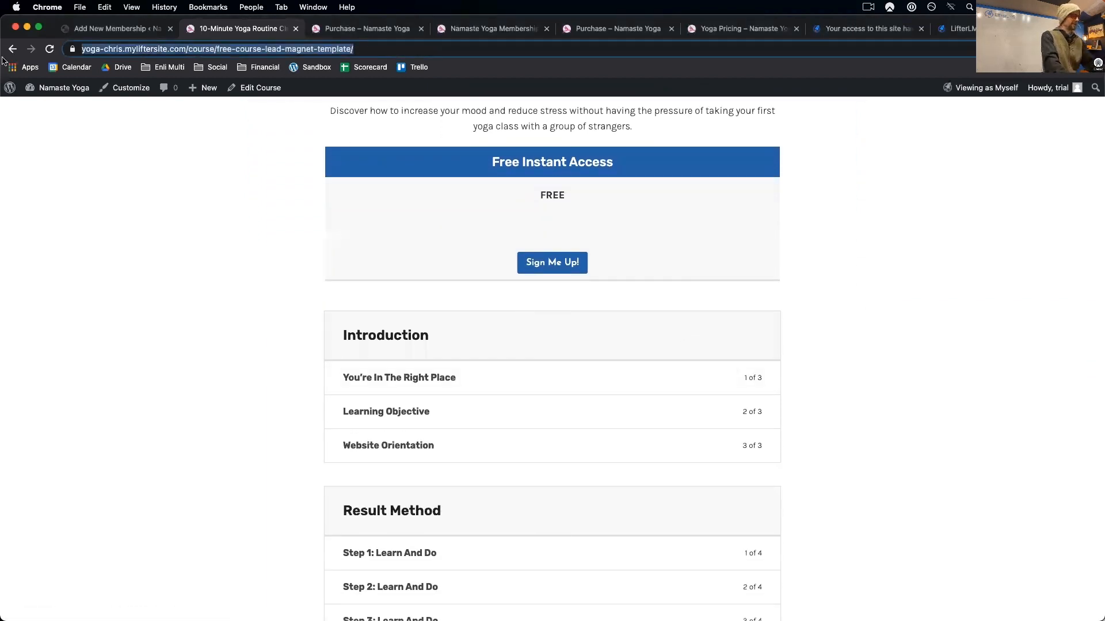
- Examine the enrollment form behind the course's Sign Me Up button and return to the course page
left_click(558, 268)
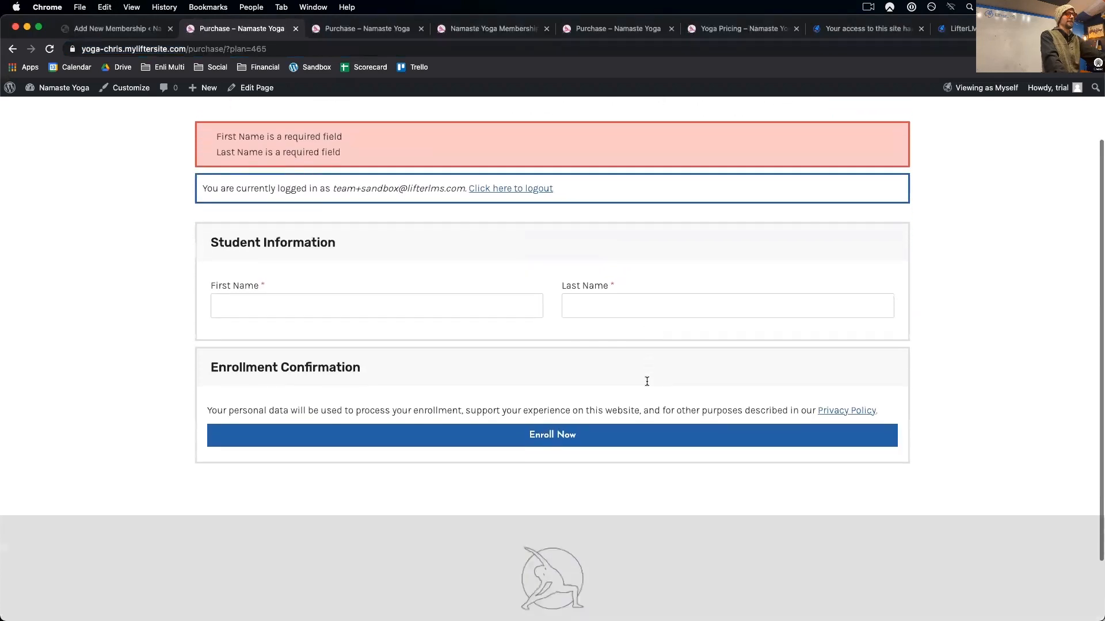
scroll(646, 382, "down", 1)
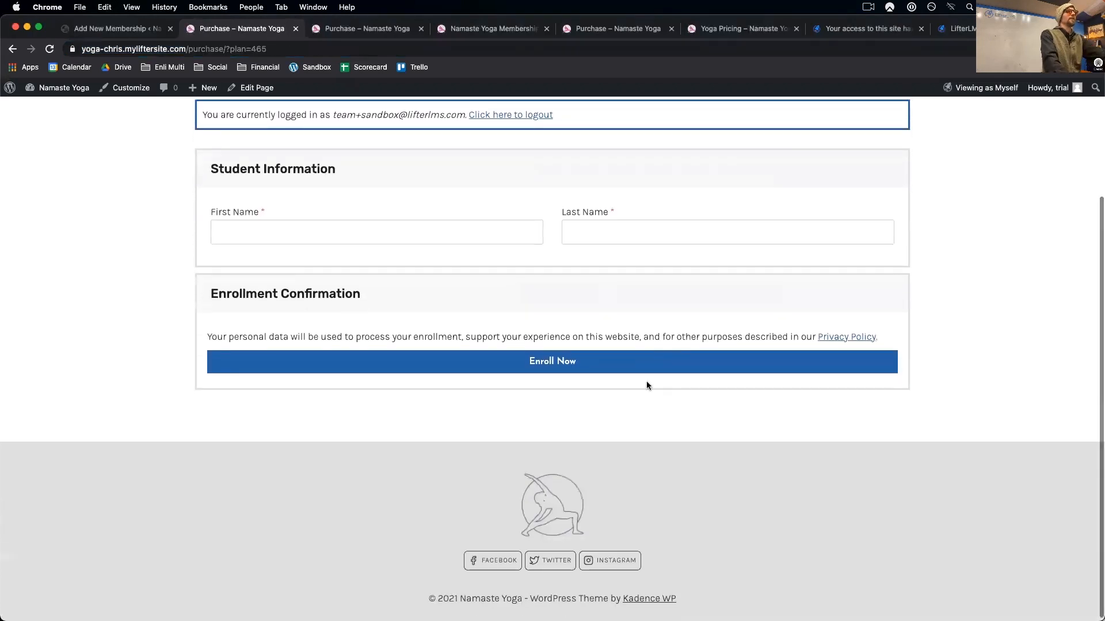
scroll(647, 383, "up", 2)
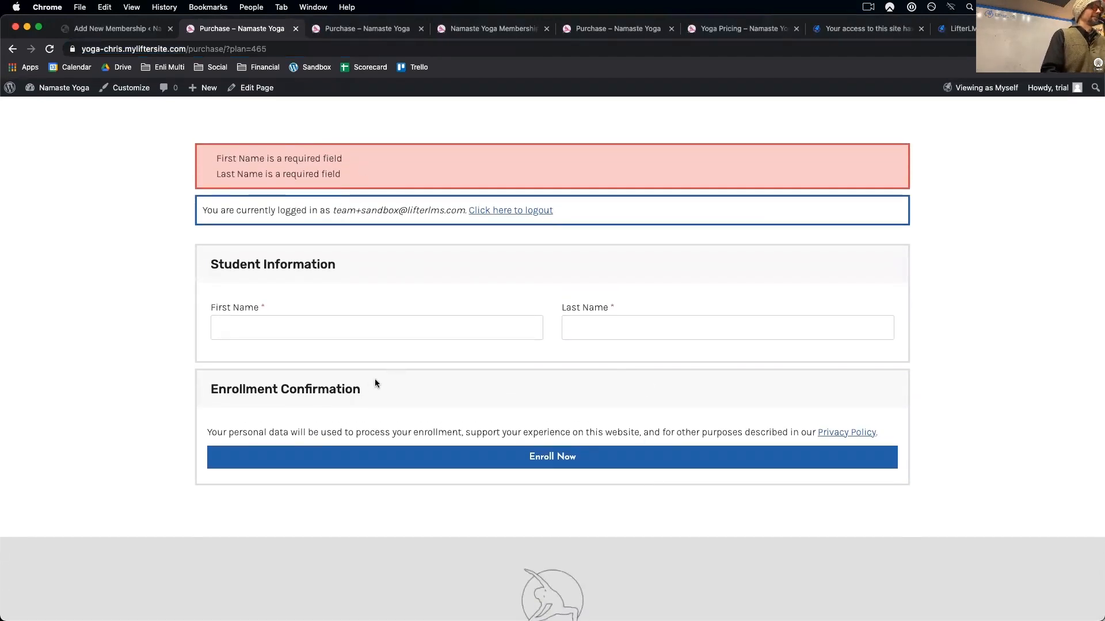
scroll(381, 227, "up", 2)
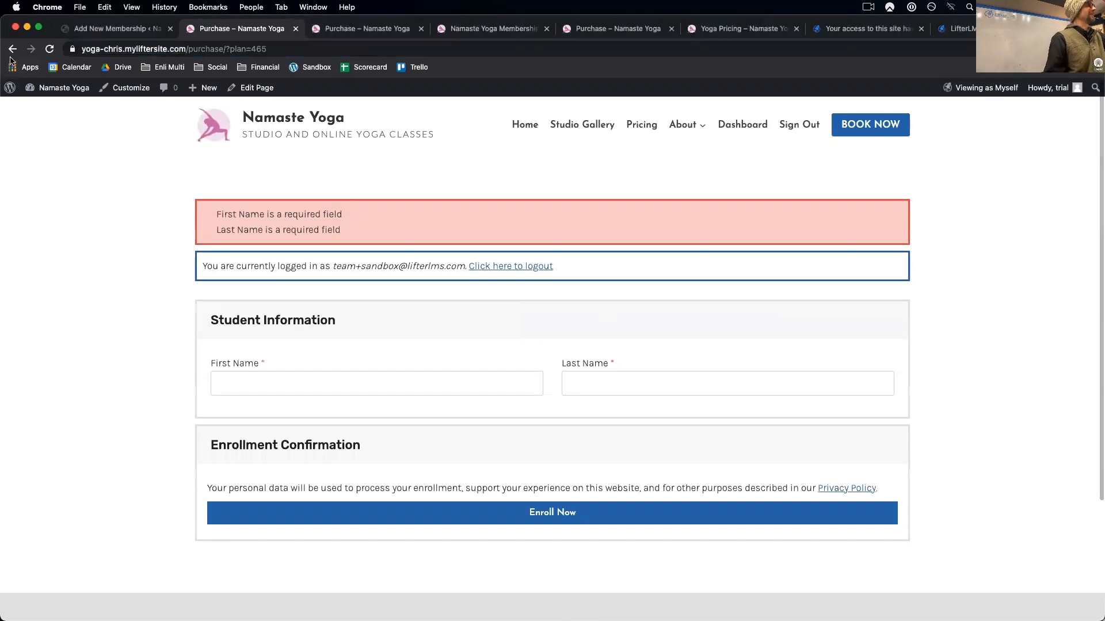
left_click(12, 50)
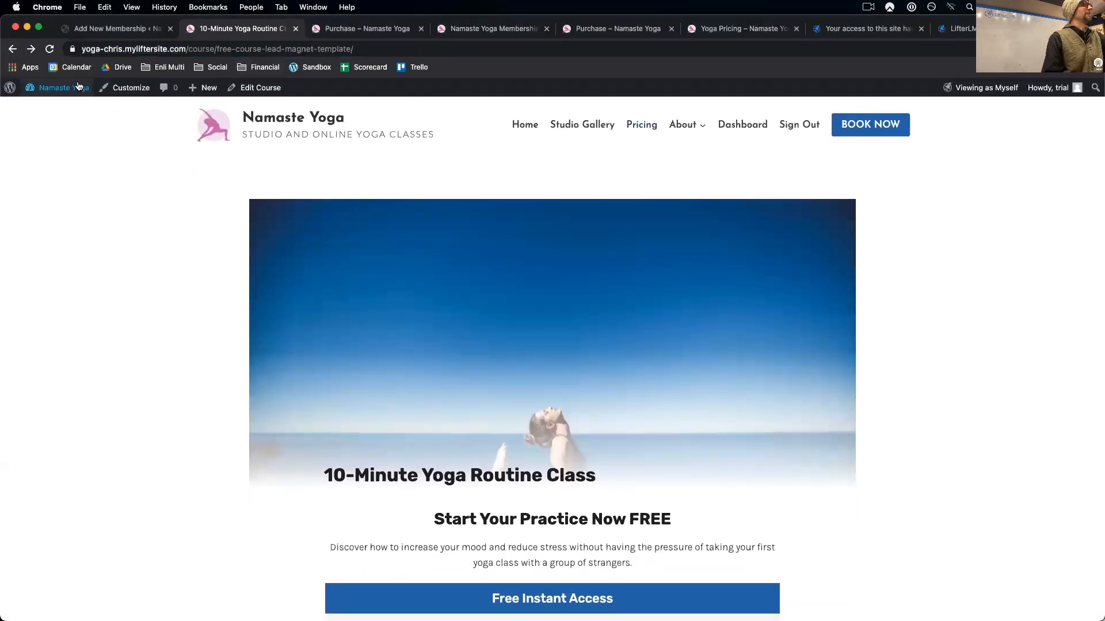
- View the site's Pricing page down to the free class section and open the page for editing
mouse_move(81, 88)
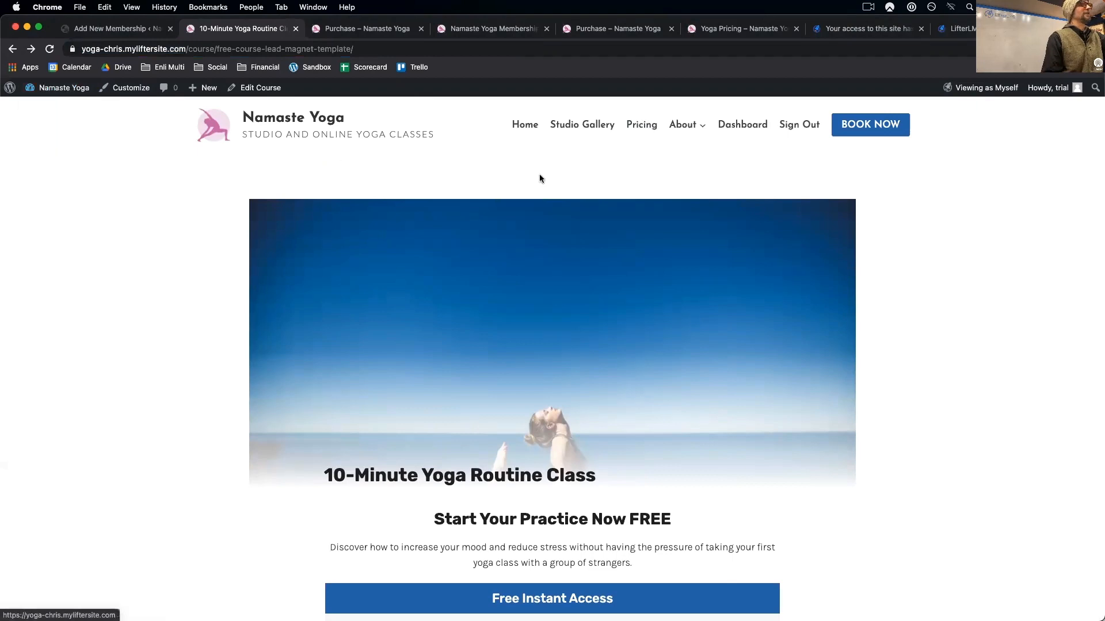
left_click(646, 128)
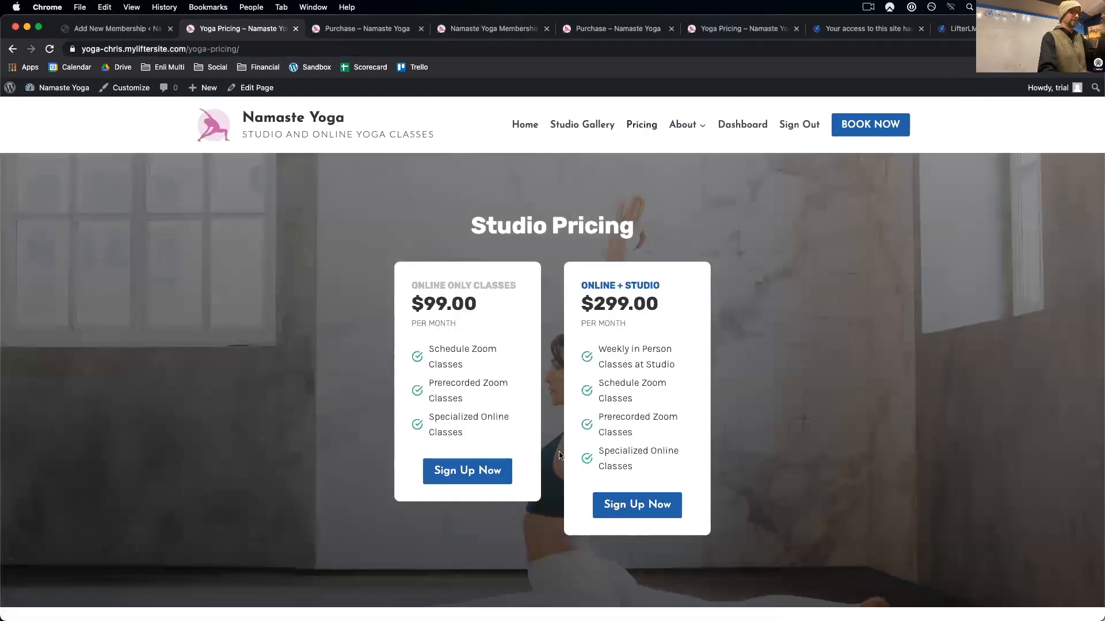
scroll(558, 451, "down", 8)
scroll(540, 351, "up", 1)
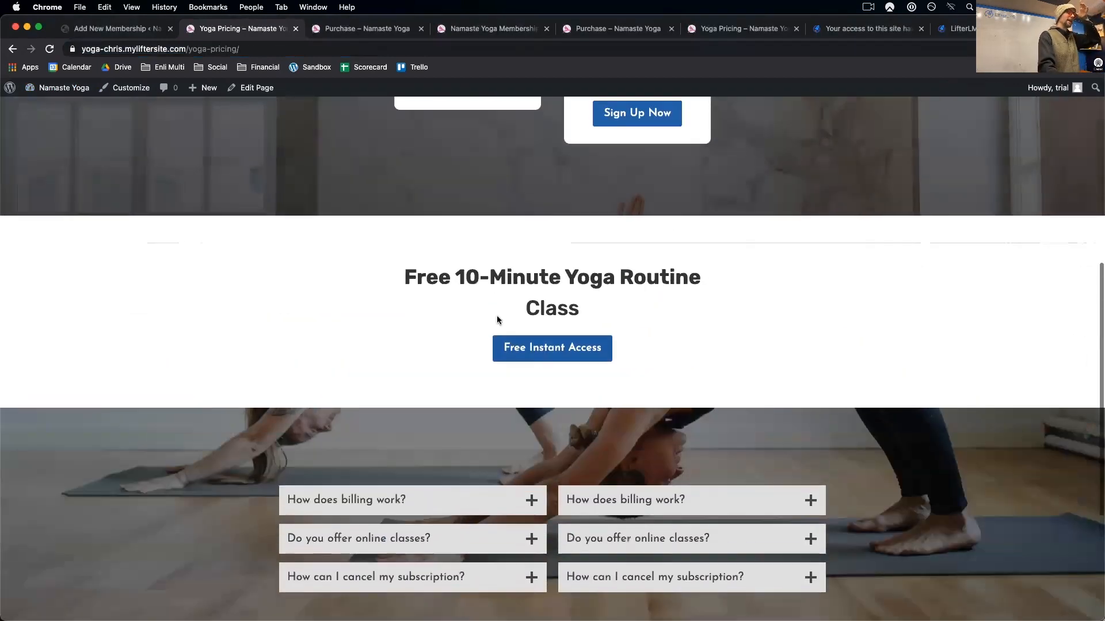
left_click(257, 88)
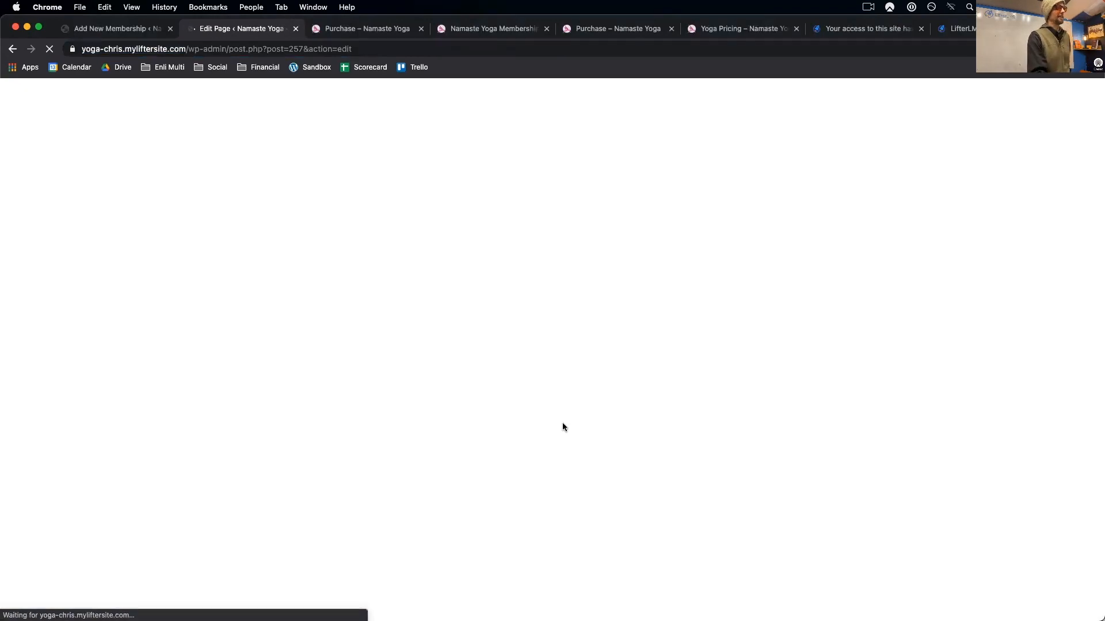
- Link the Free Instant Access button to the free course page's copied URL and update the pricing page
scroll(563, 427, "down", 5)
scroll(563, 426, "down", 2)
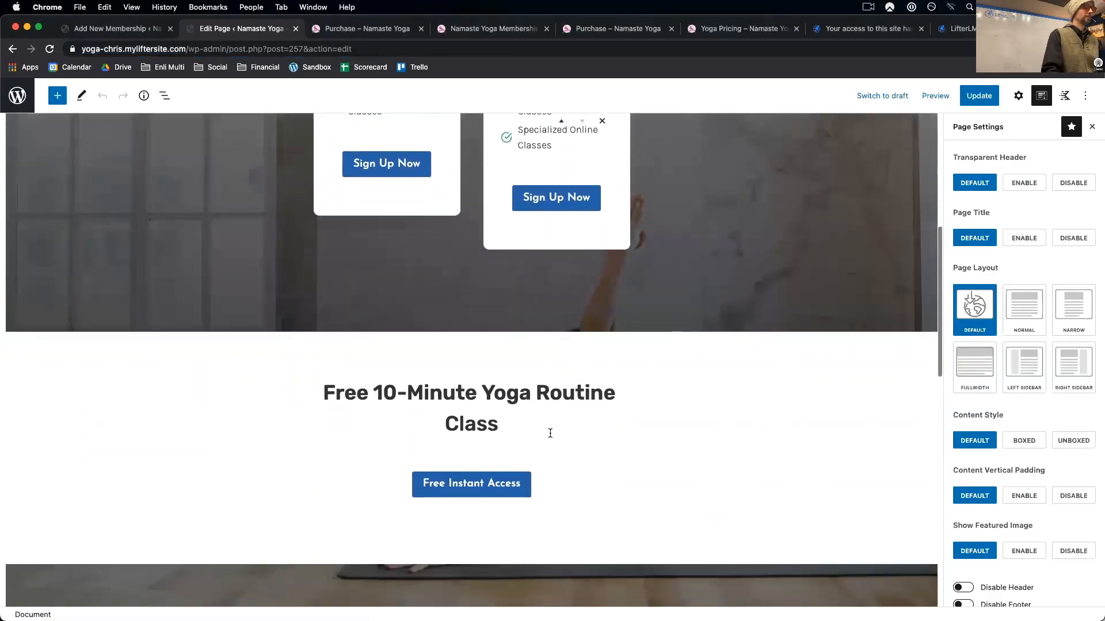
left_click(484, 490)
left_click(552, 530)
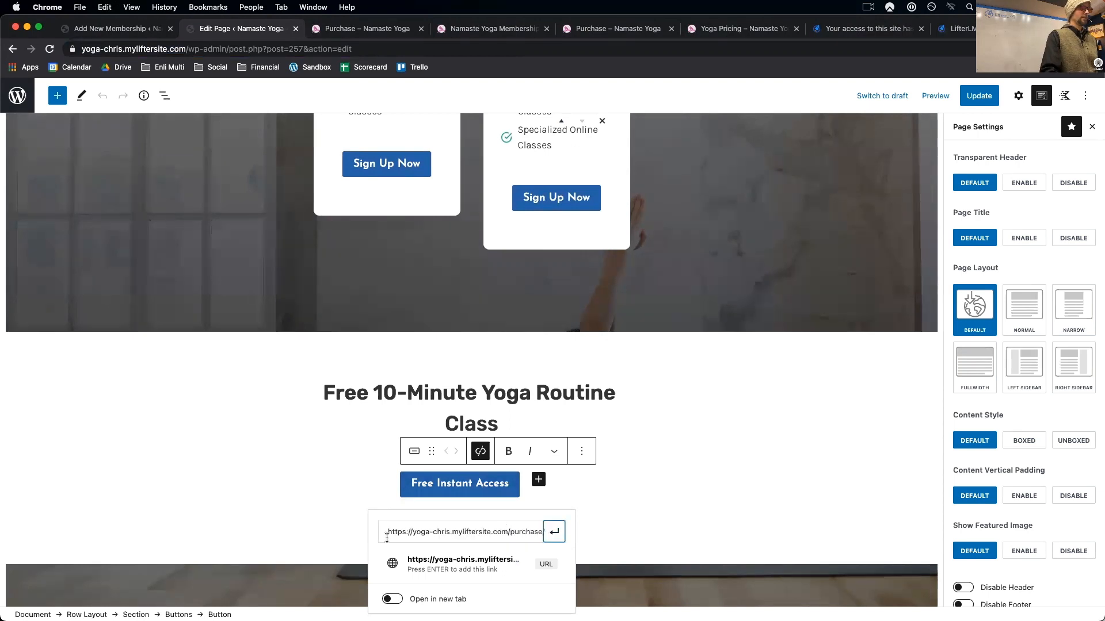
left_click_drag(388, 535, 680, 570)
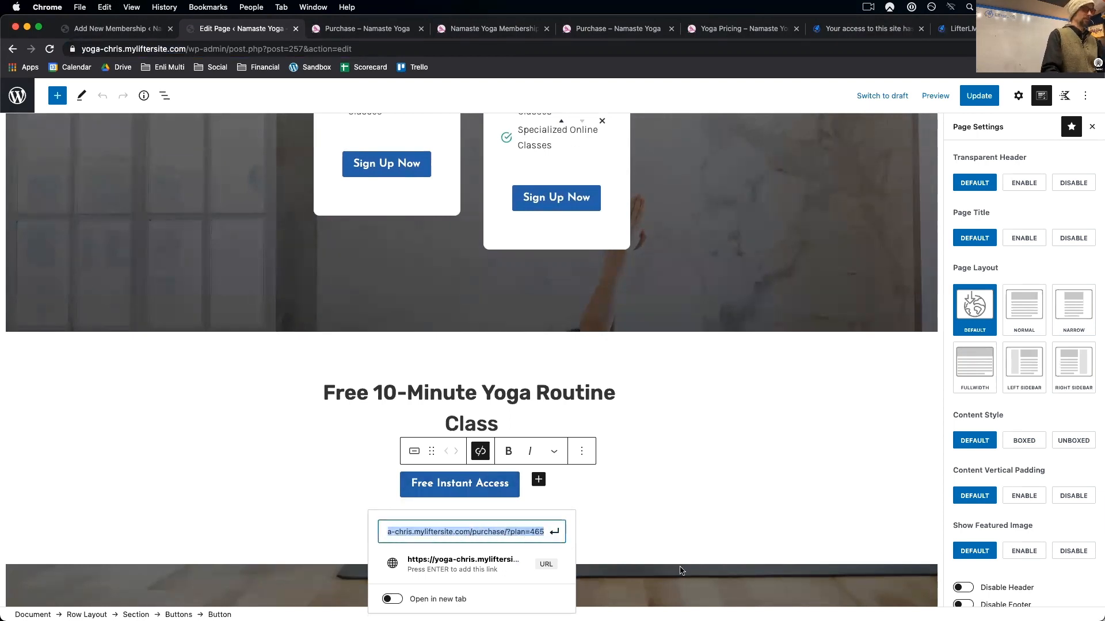
key("super+v")
left_click(554, 534)
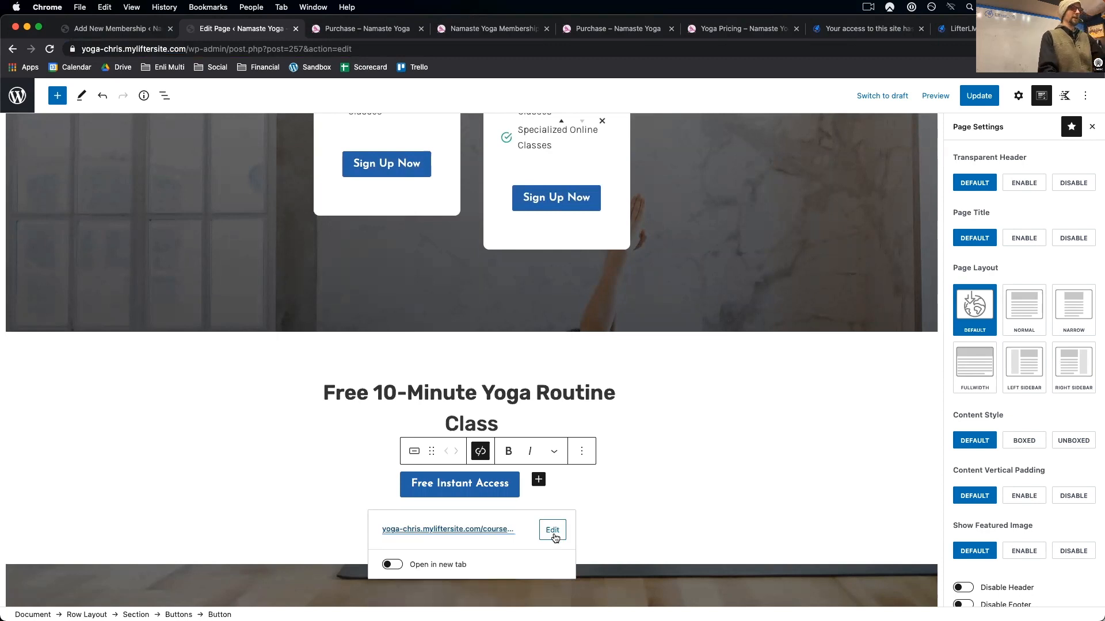
left_click(977, 94)
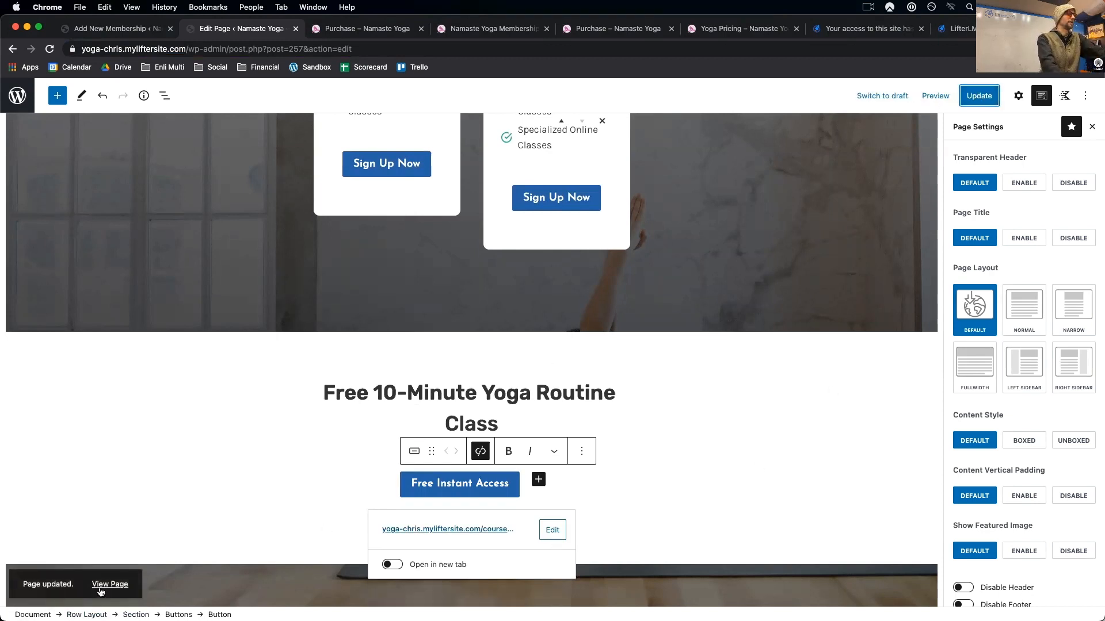
- Test the Free Instant Access button on the live pricing page, continuing through the course page to its enrollment form
left_click(101, 592)
scroll(685, 388, "down", 10)
scroll(684, 392, "down", 3)
scroll(685, 392, "up", 8)
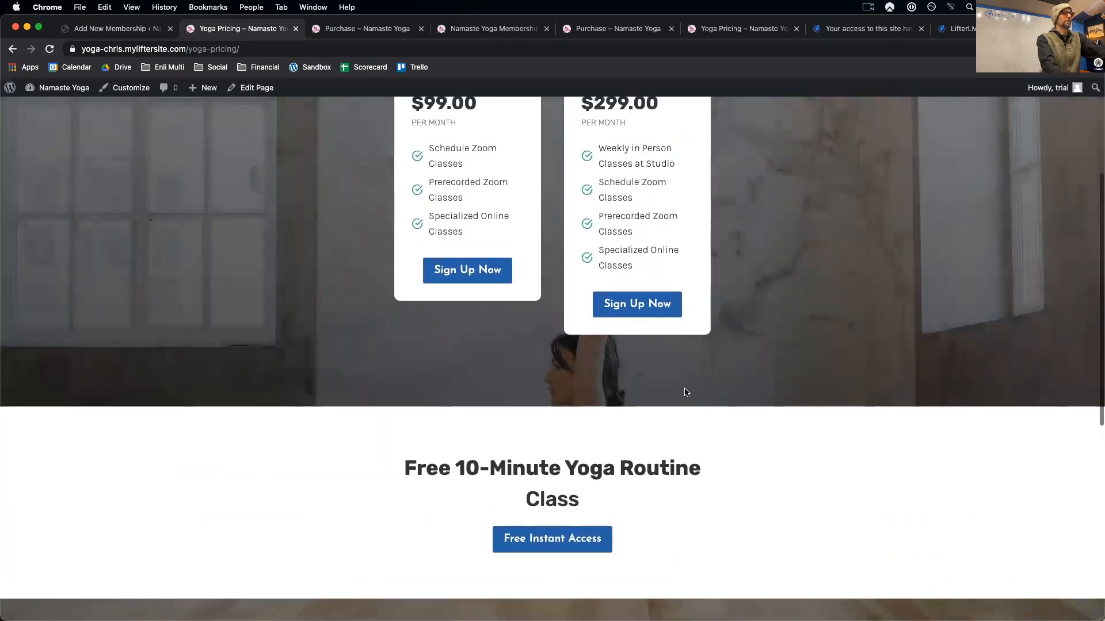
scroll(684, 393, "up", 4)
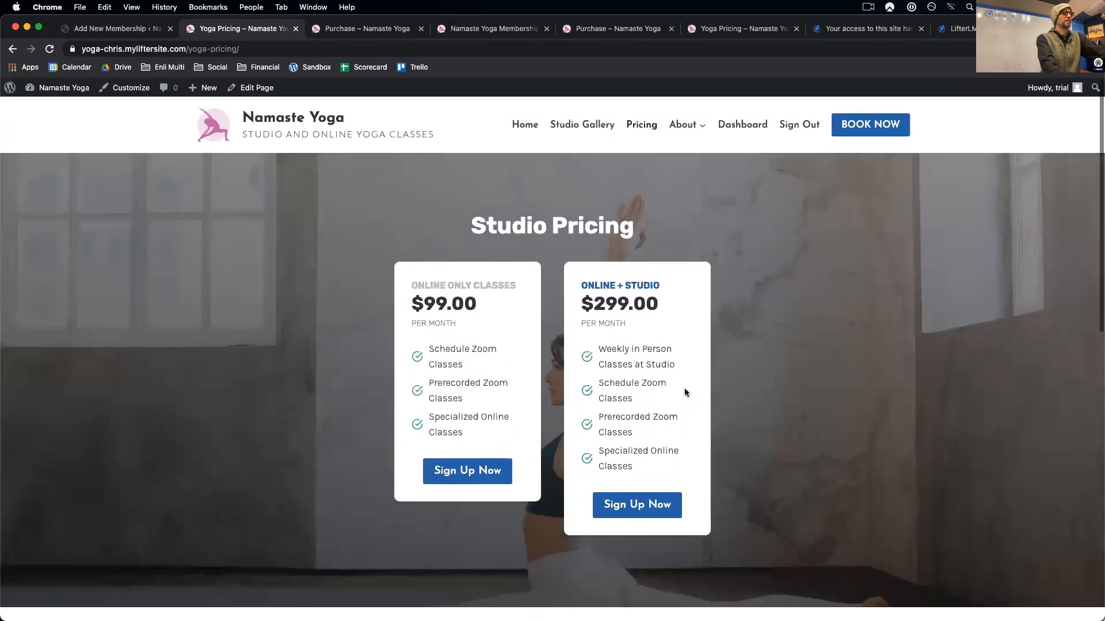
scroll(685, 392, "down", 2)
scroll(685, 392, "down", 4)
left_click(552, 416)
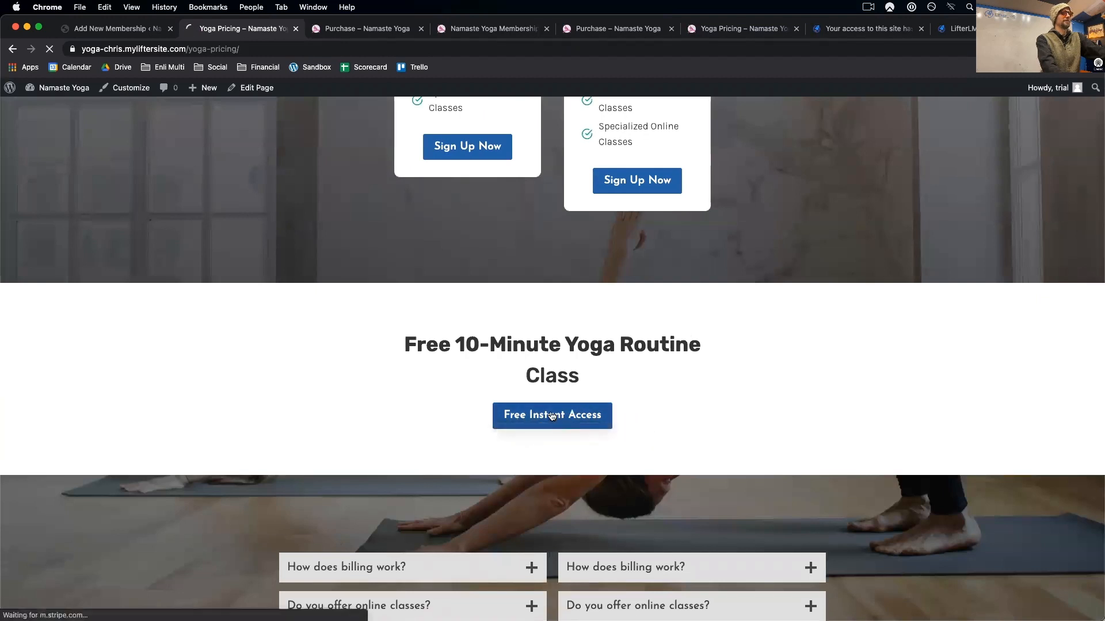
scroll(553, 416, "down", 5)
scroll(552, 416, "down", 3)
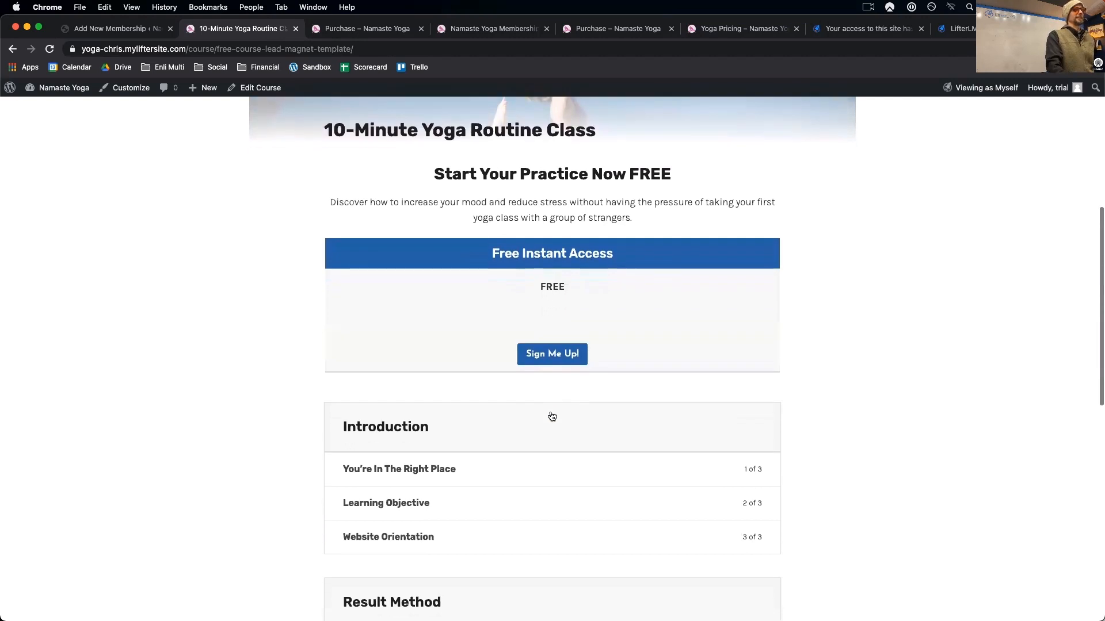
scroll(552, 416, "down", 2)
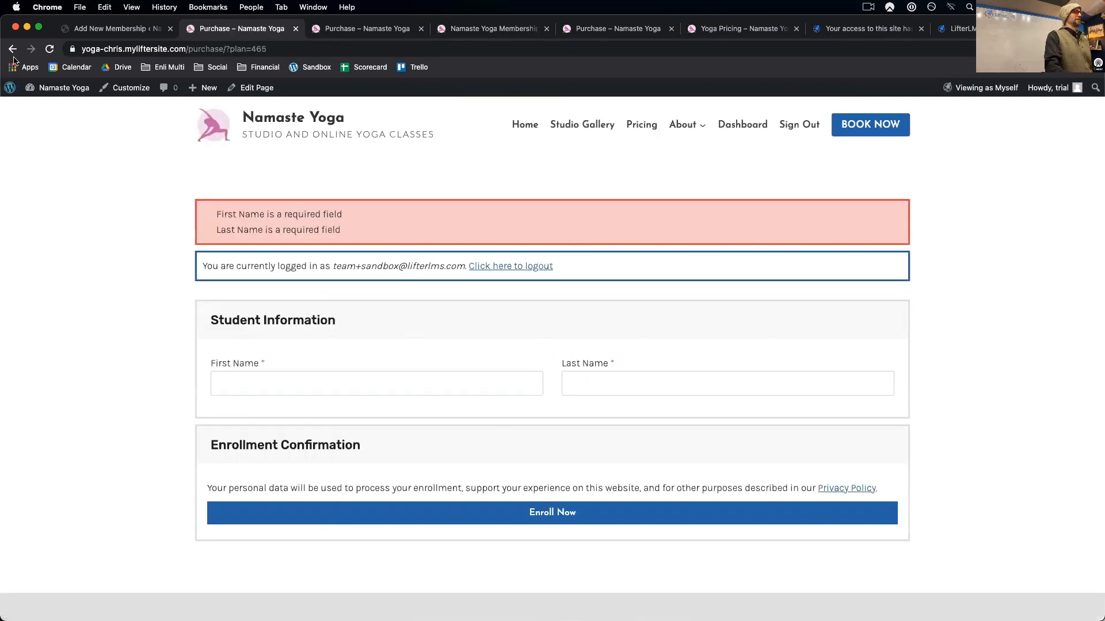
- Examine the checkout behind the Online Only Classes plan's Sign Up Now button and return to review the pricing page
left_click(638, 126)
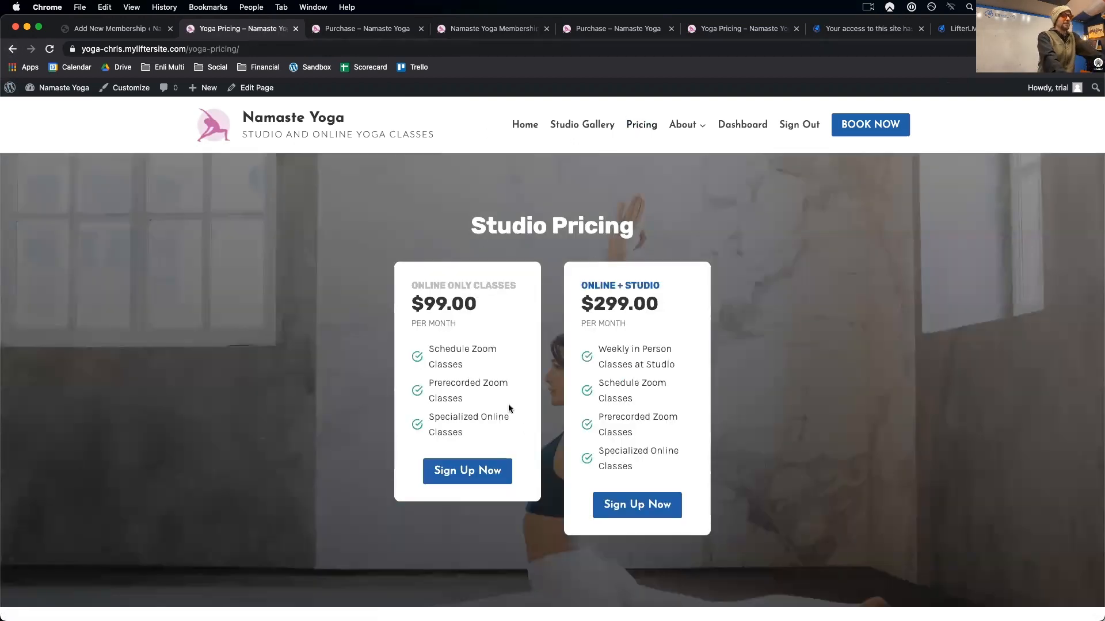
left_click(475, 472)
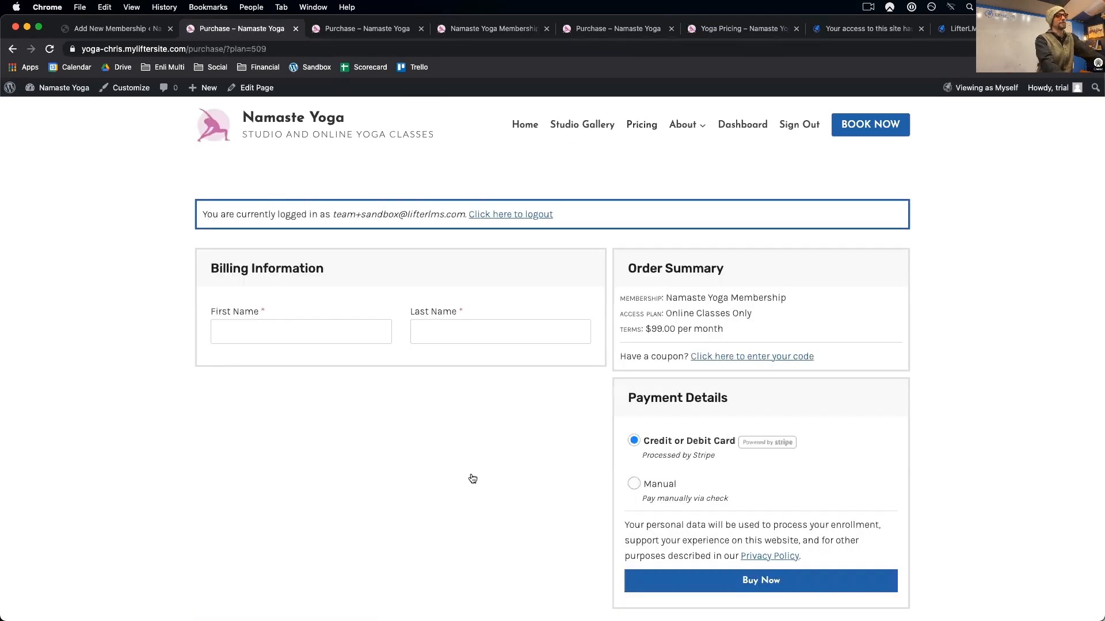
scroll(472, 478, "down", 3)
scroll(472, 478, "up", 3)
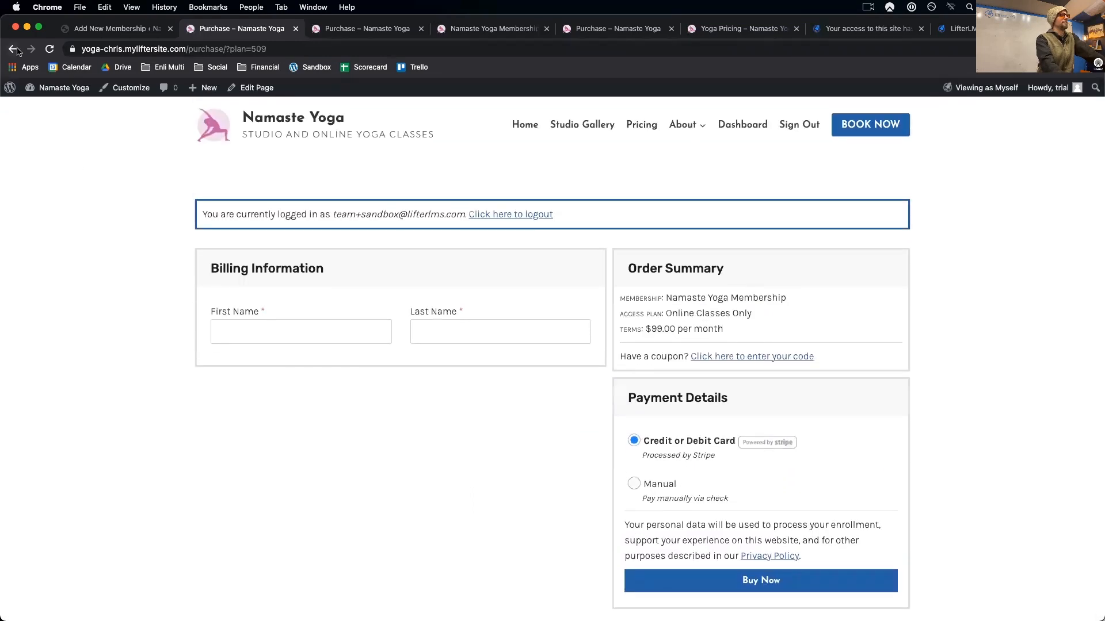
left_click(12, 49)
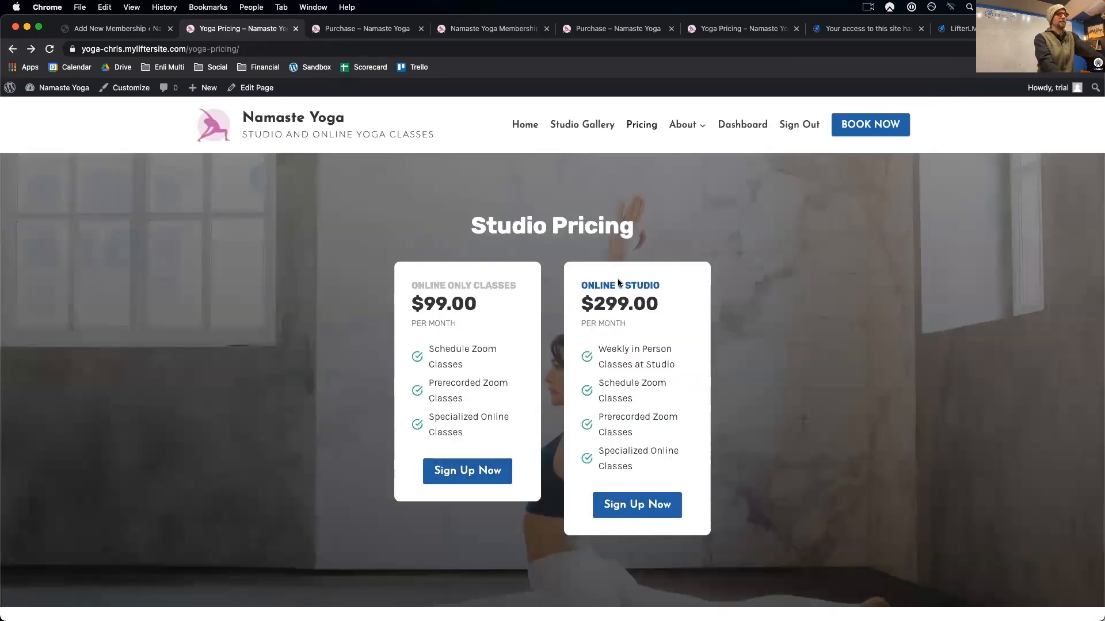
scroll(599, 505, "down", 10)
scroll(600, 499, "up", 10)
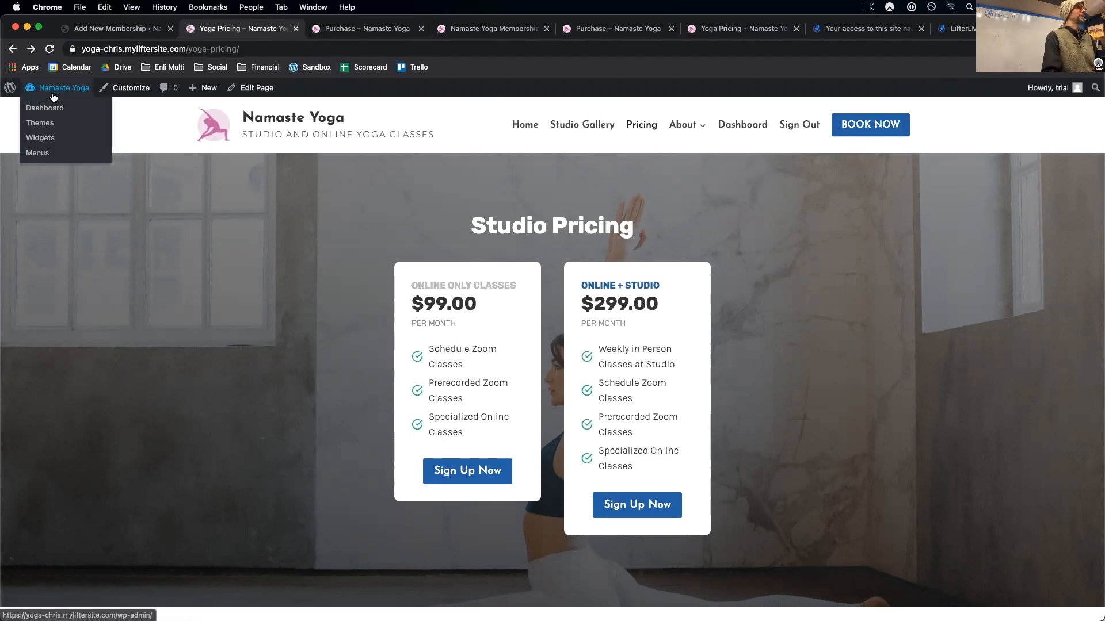
- Go to the site's admin dashboard and open the page for adding new plugins
left_click(51, 106)
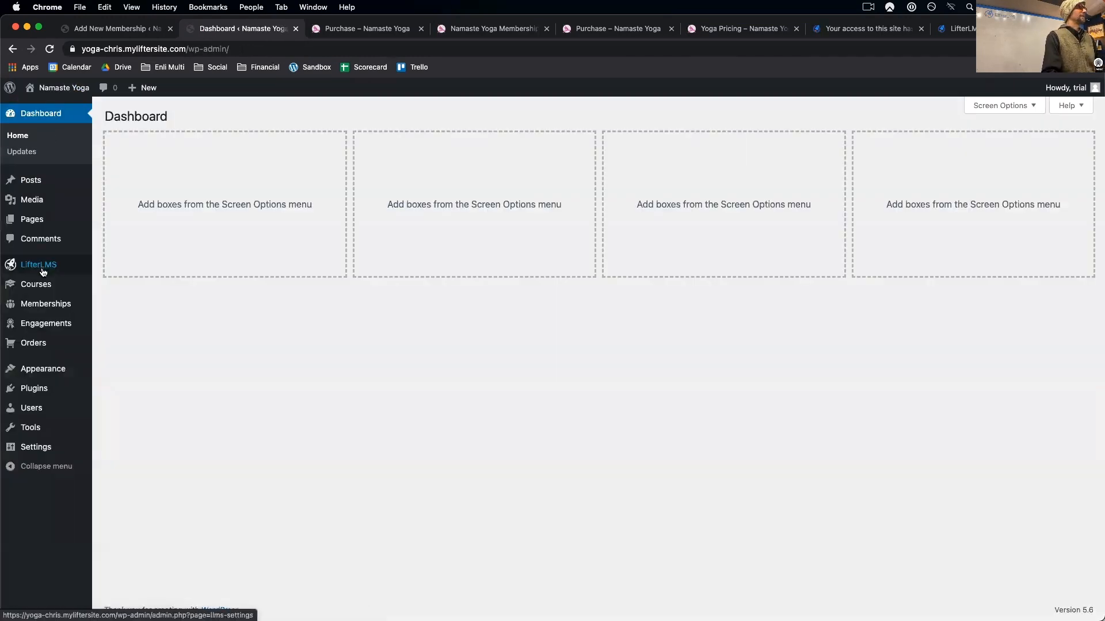
left_click(41, 388)
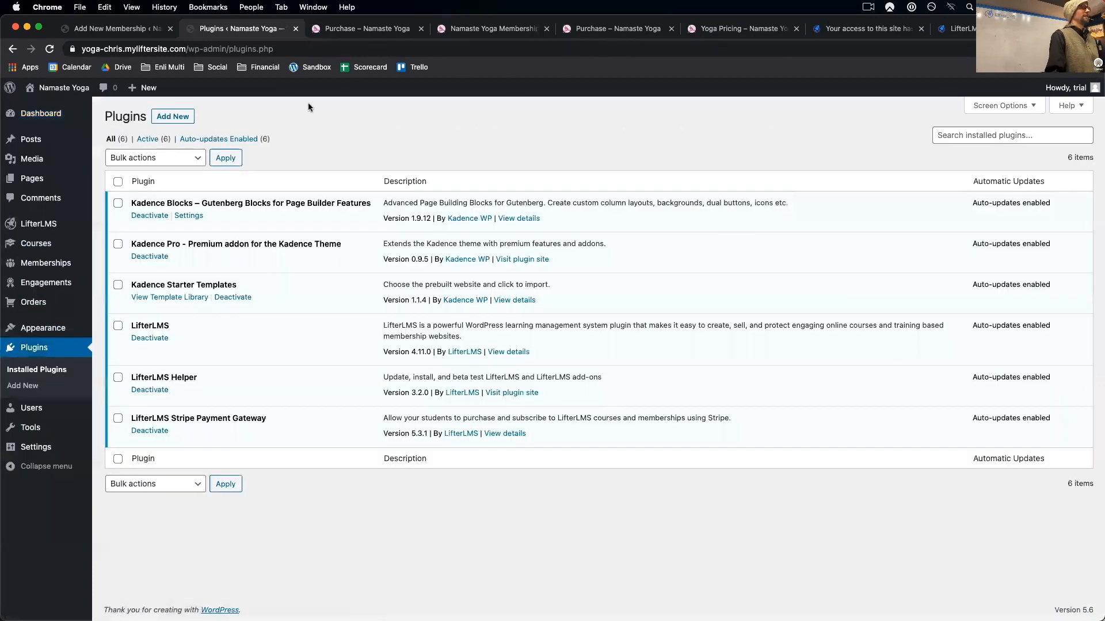
left_click(177, 116)
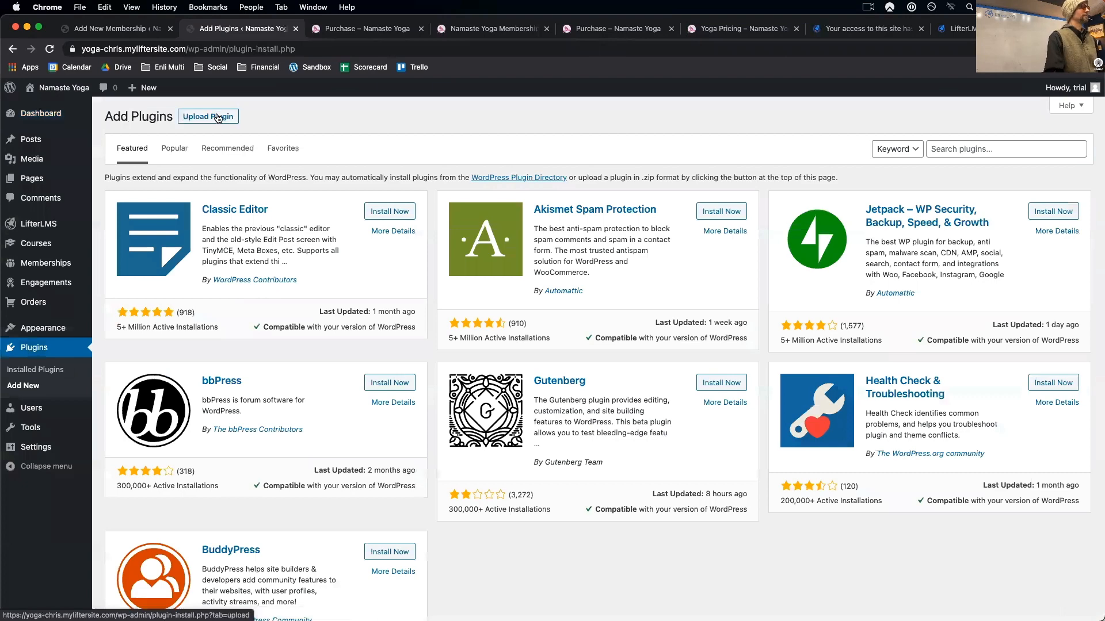
left_click(219, 116)
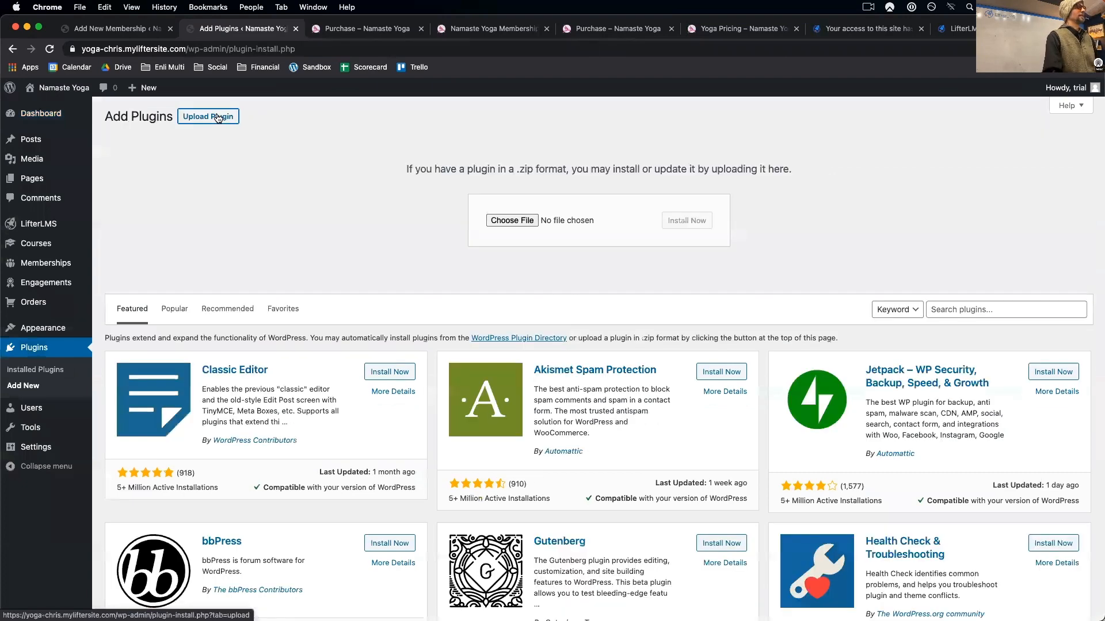
left_click(515, 221)
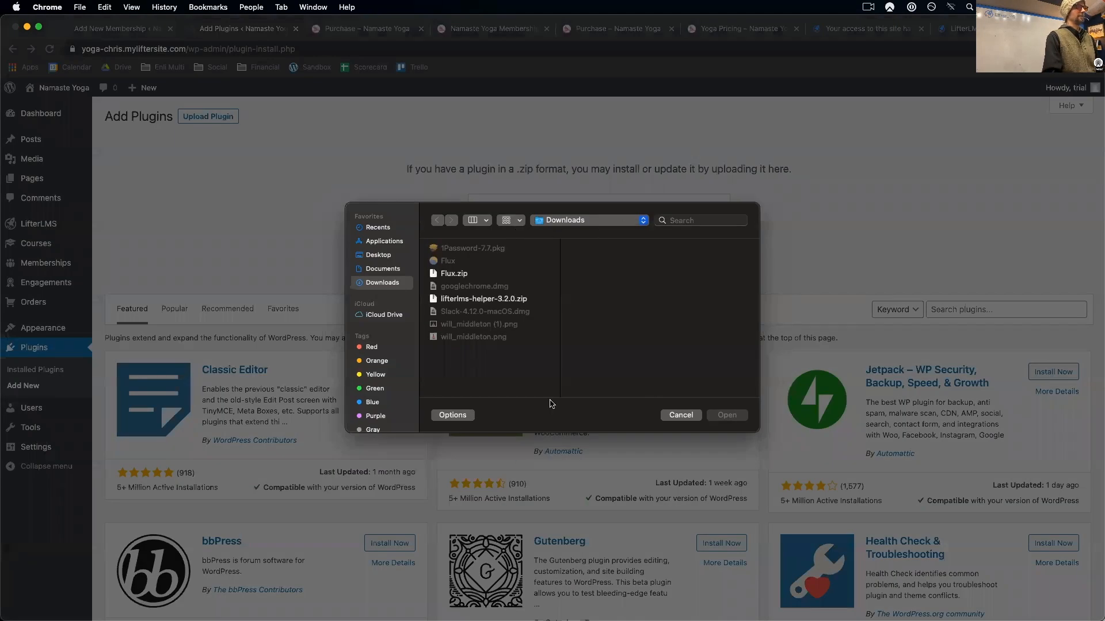
left_click(676, 415)
- Search the plugin directory for "simply schedule", then install and activate Simply Schedule Appointments
left_click(973, 310)
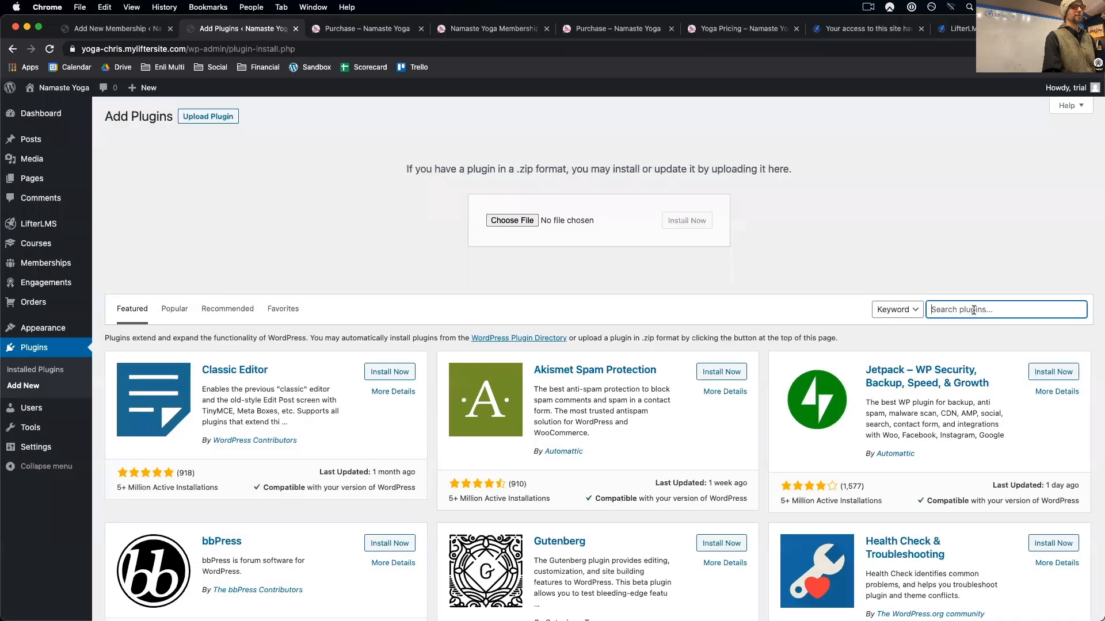
type("si")
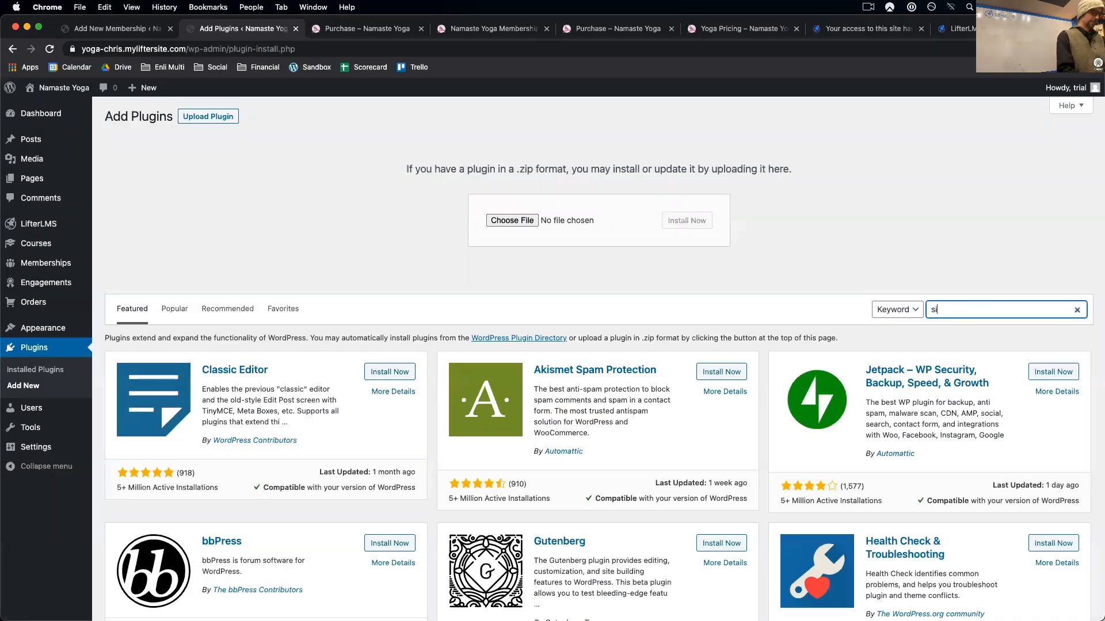
type("mply schedule")
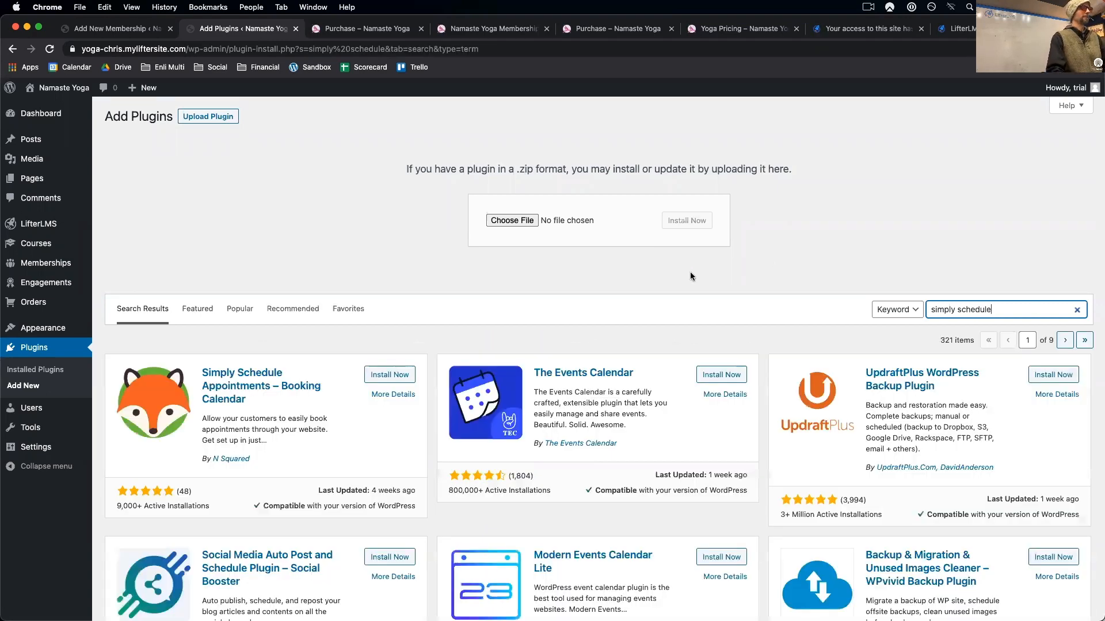
left_click(383, 375)
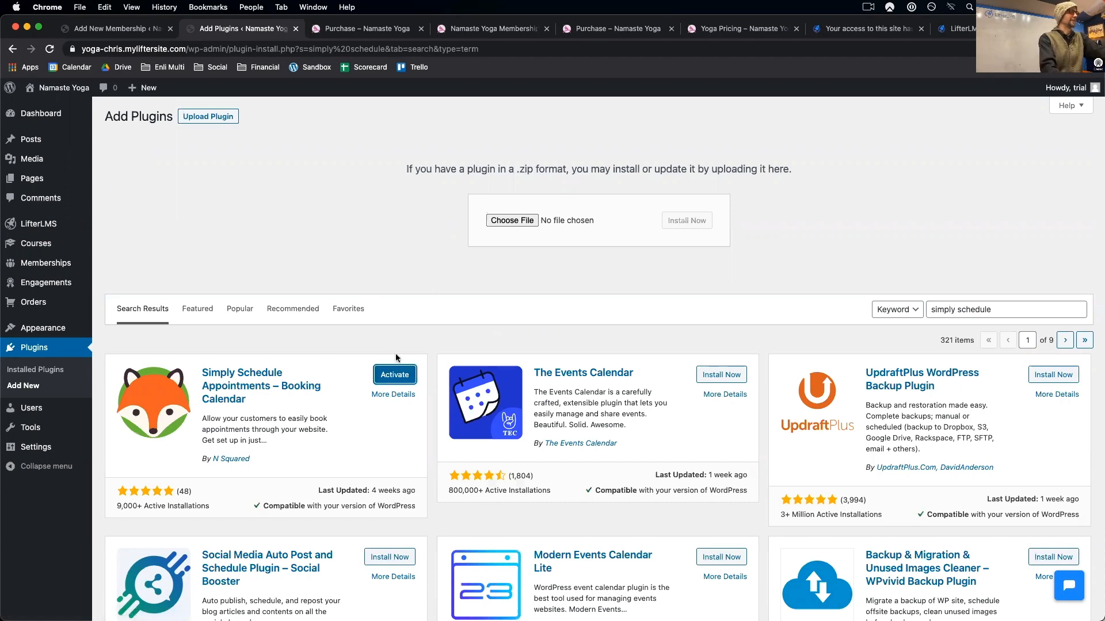
left_click(400, 379)
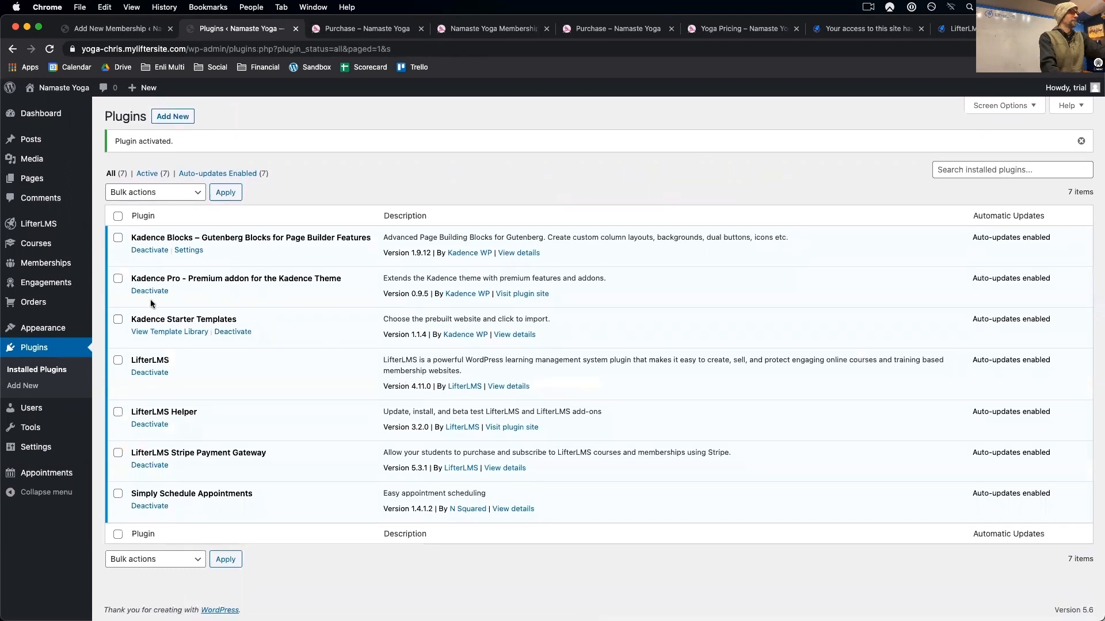
- Open Simply Schedule Appointments, decline the guided setup, and start a new appointment type
left_click(63, 479)
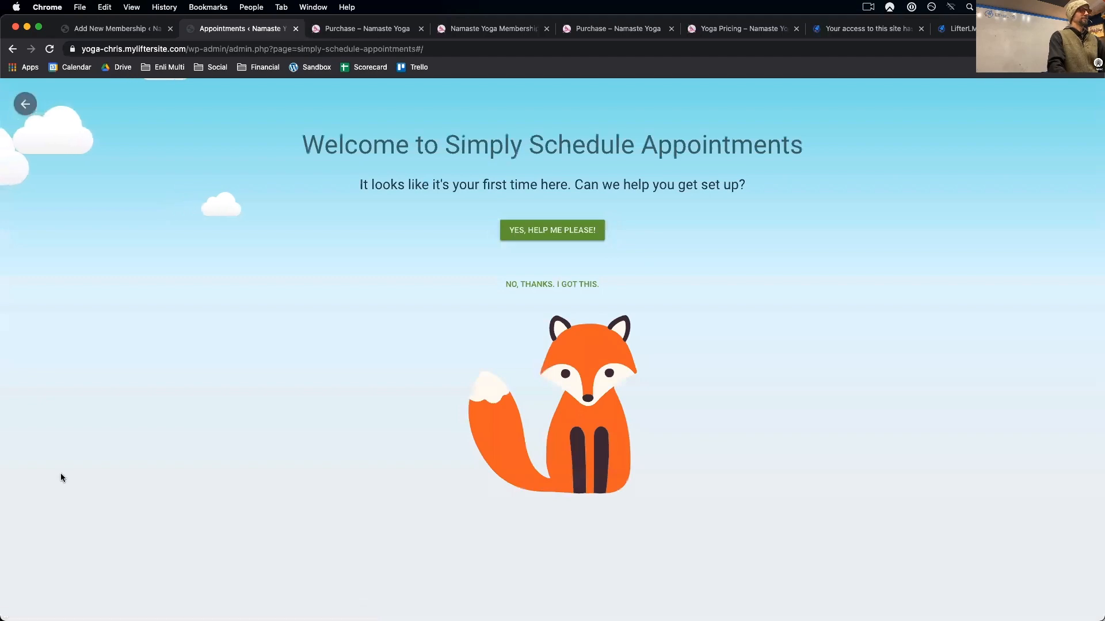
left_click(560, 285)
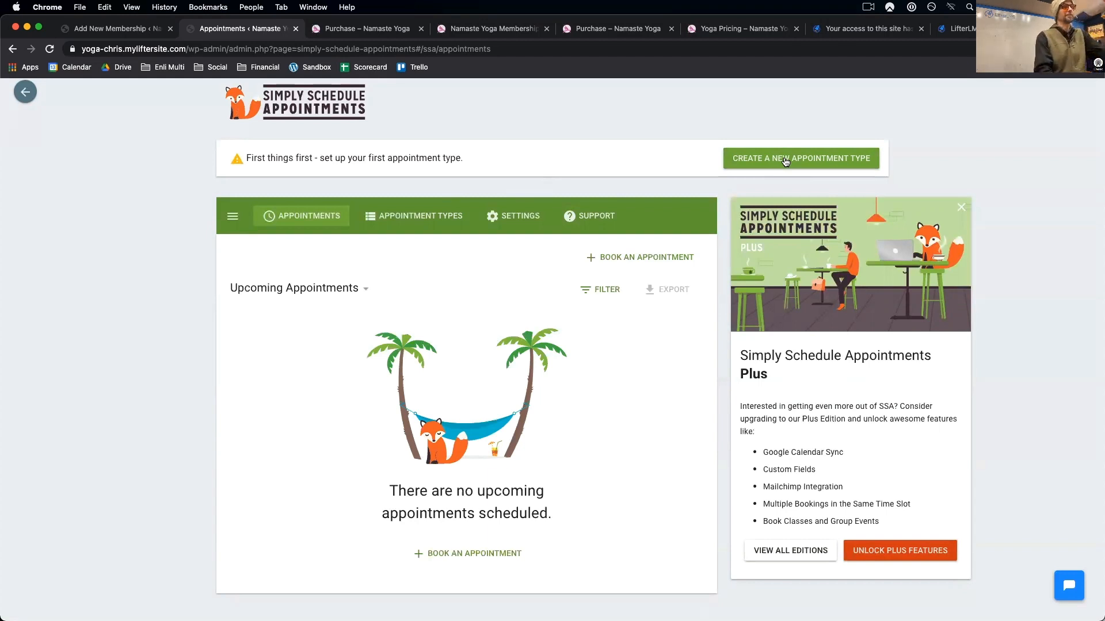
left_click(786, 160)
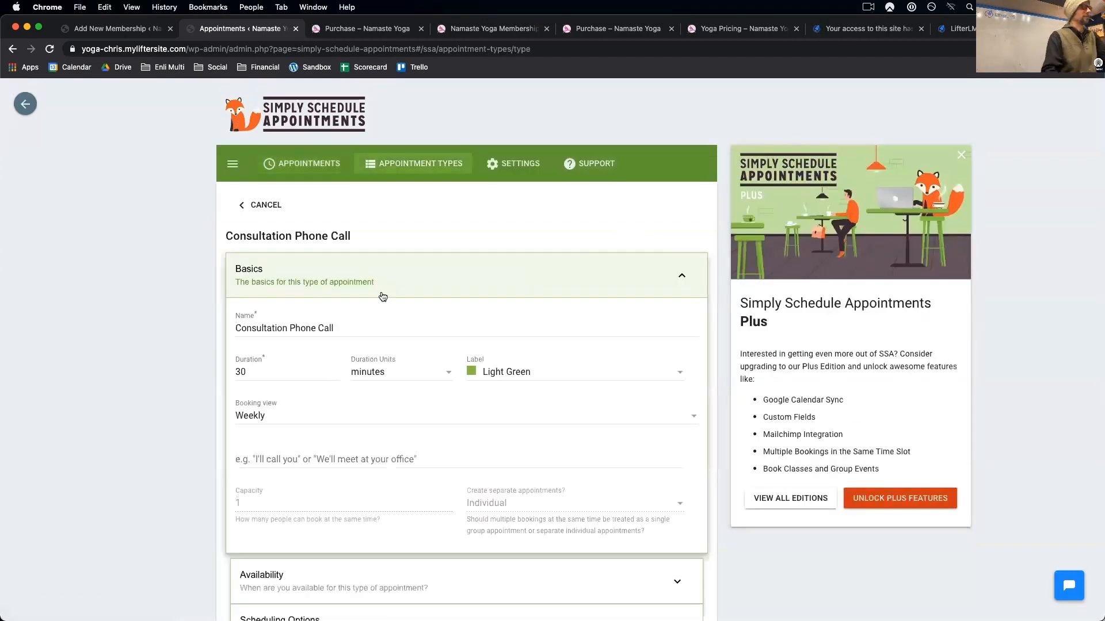
- Look over the new appointment type's form and replace its default name with "Private Yoga"
scroll(609, 382, "down", 5)
scroll(610, 387, "down", 2)
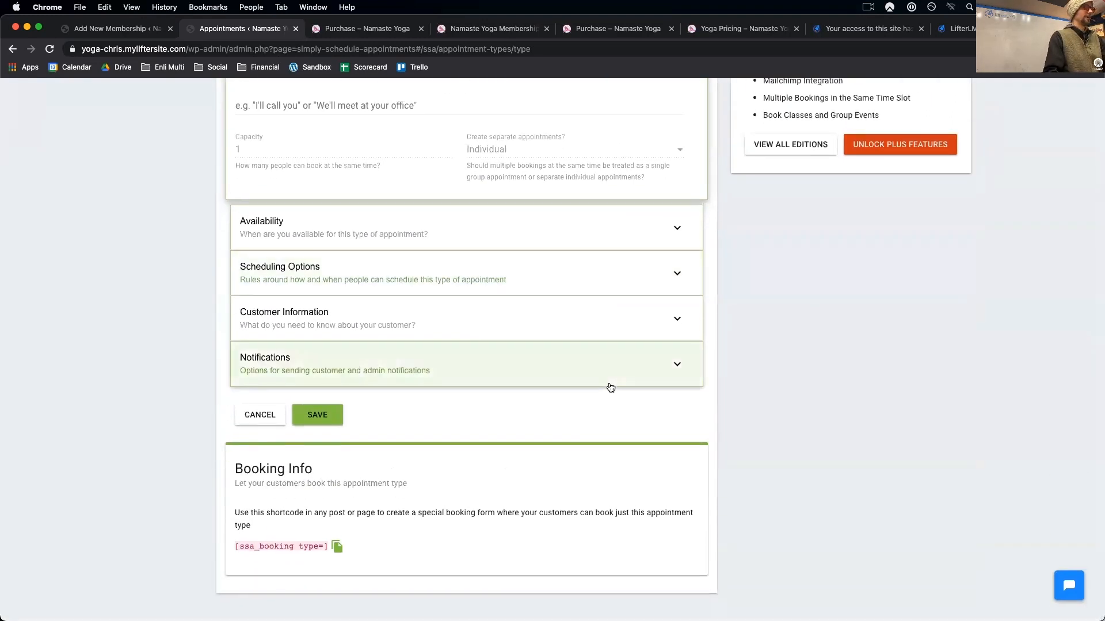
scroll(603, 368, "up", 2)
scroll(605, 365, "down", 2)
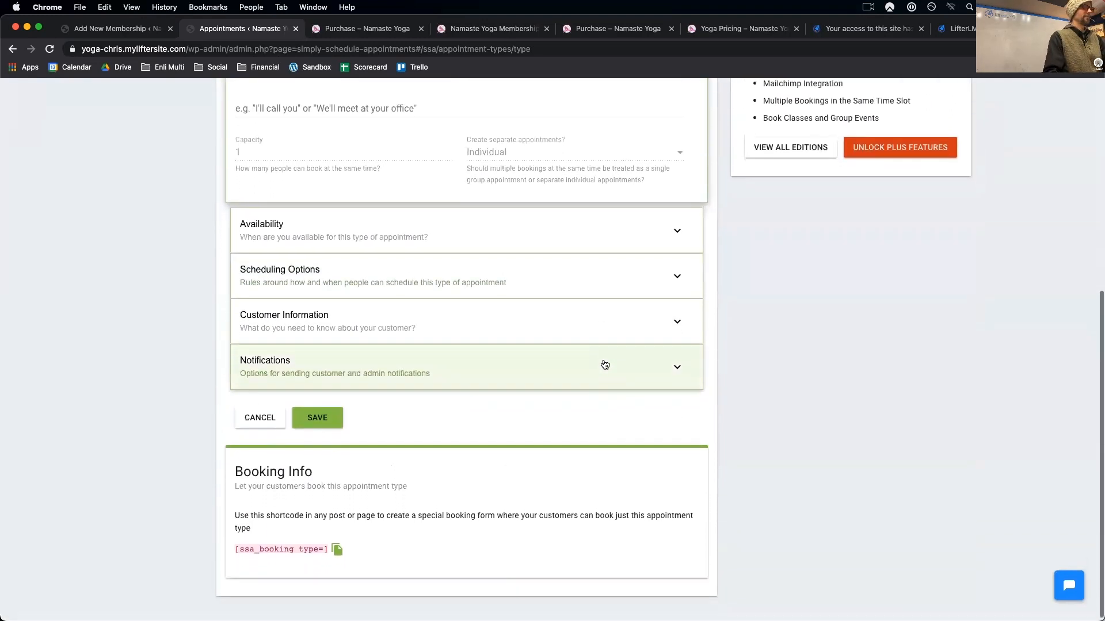
scroll(605, 365, "up", 8)
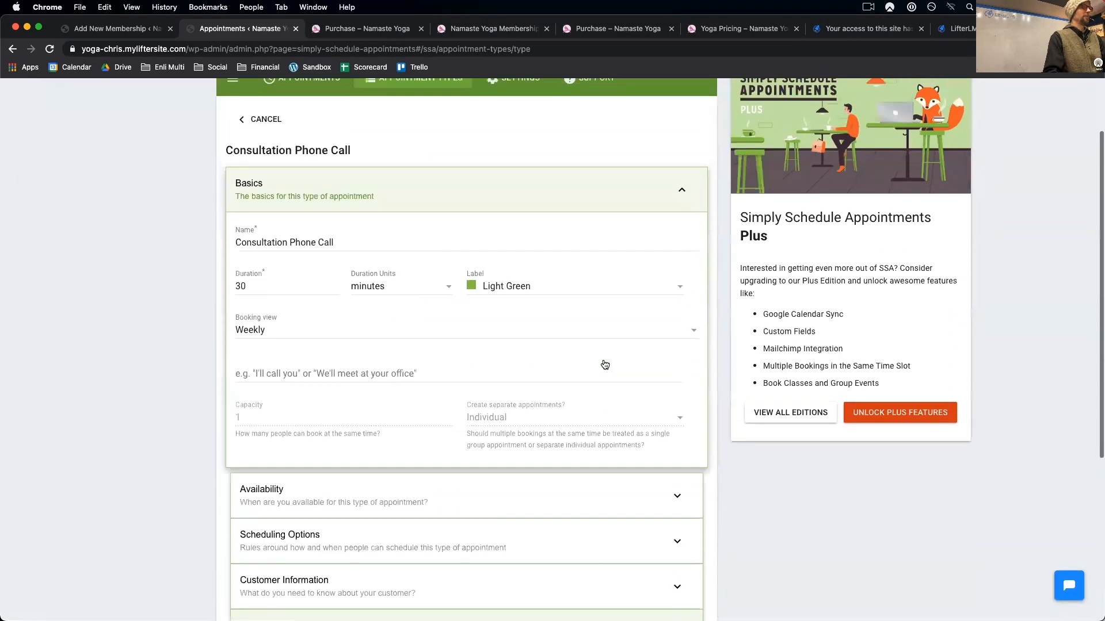
left_click(346, 293)
left_click_drag(346, 293, 229, 282)
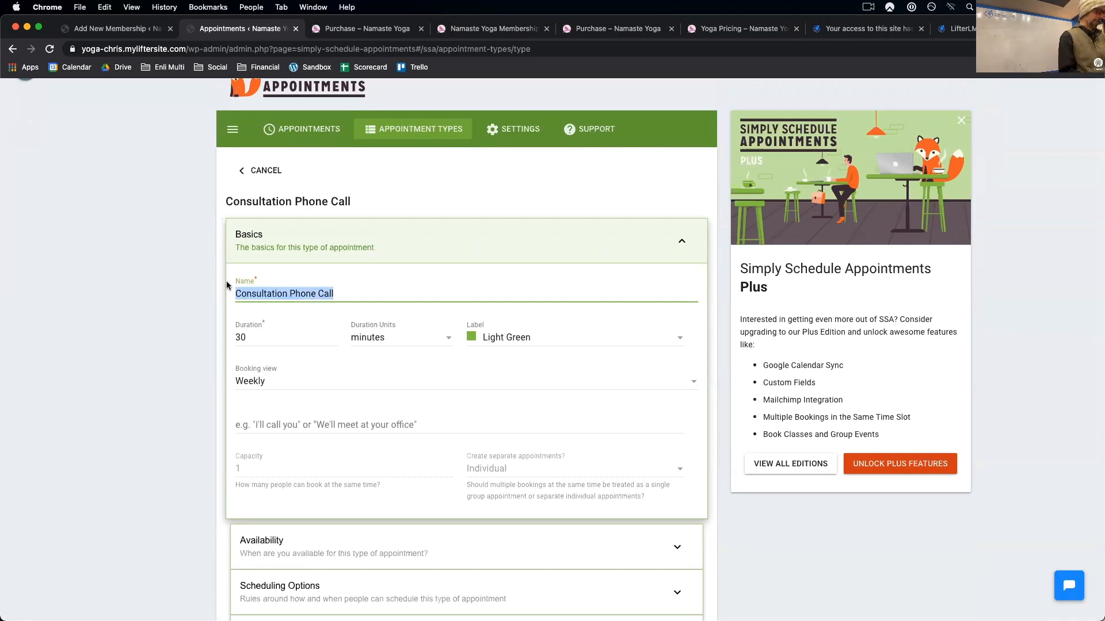
type("Private Yoga")
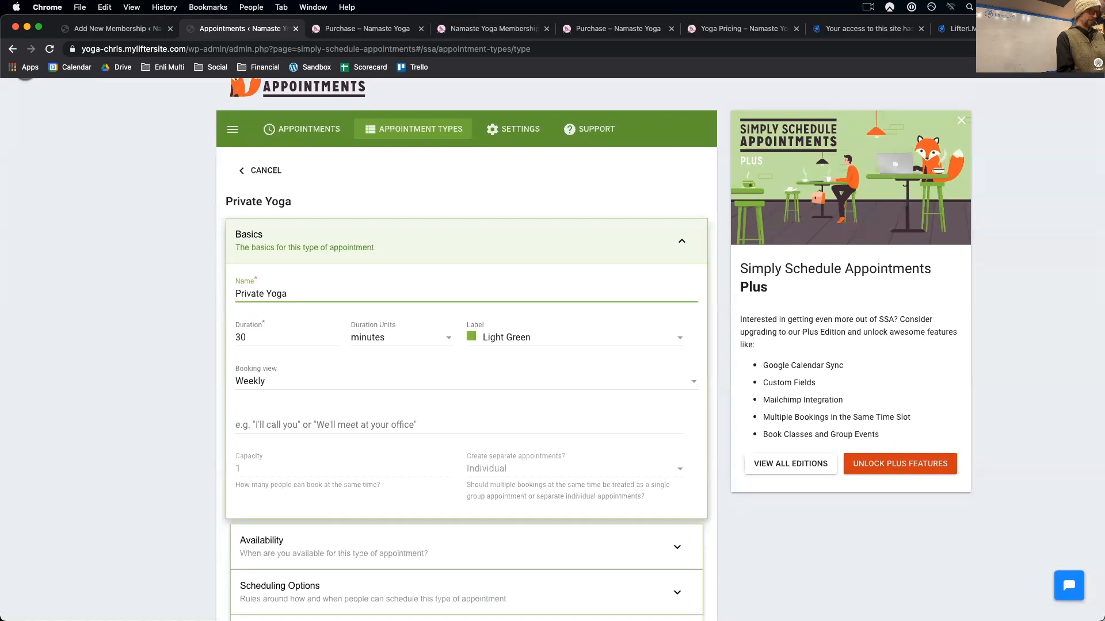
type(" SMonthly")
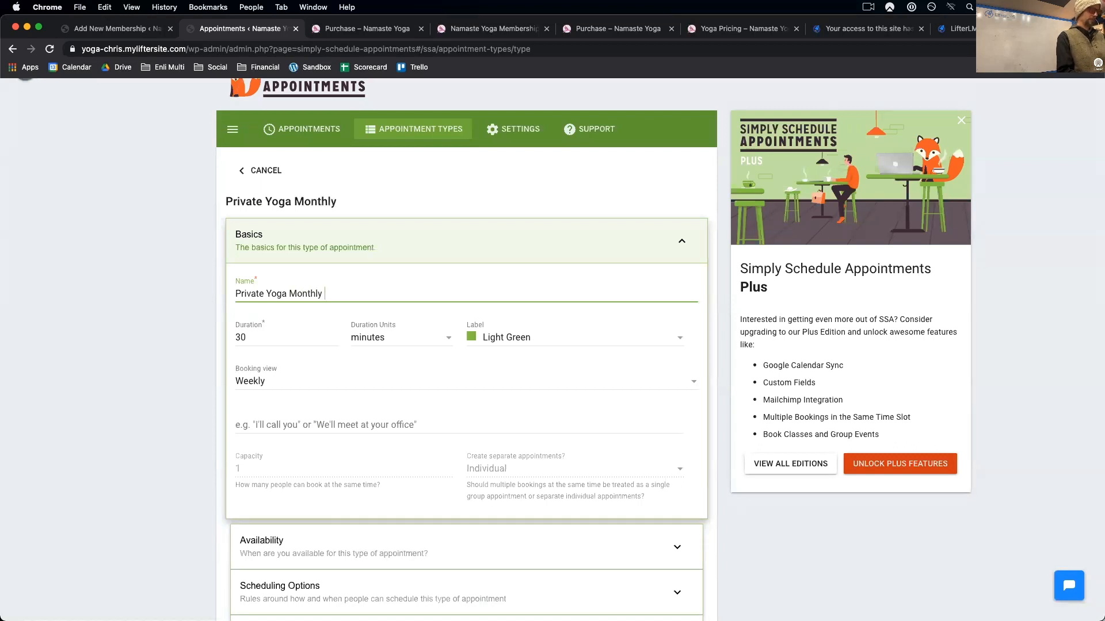
key("BackSpace")
key("BackSpace")
key("BackSpace")
key("BackSpace")
key("BackSpace")
key("BackSpace")
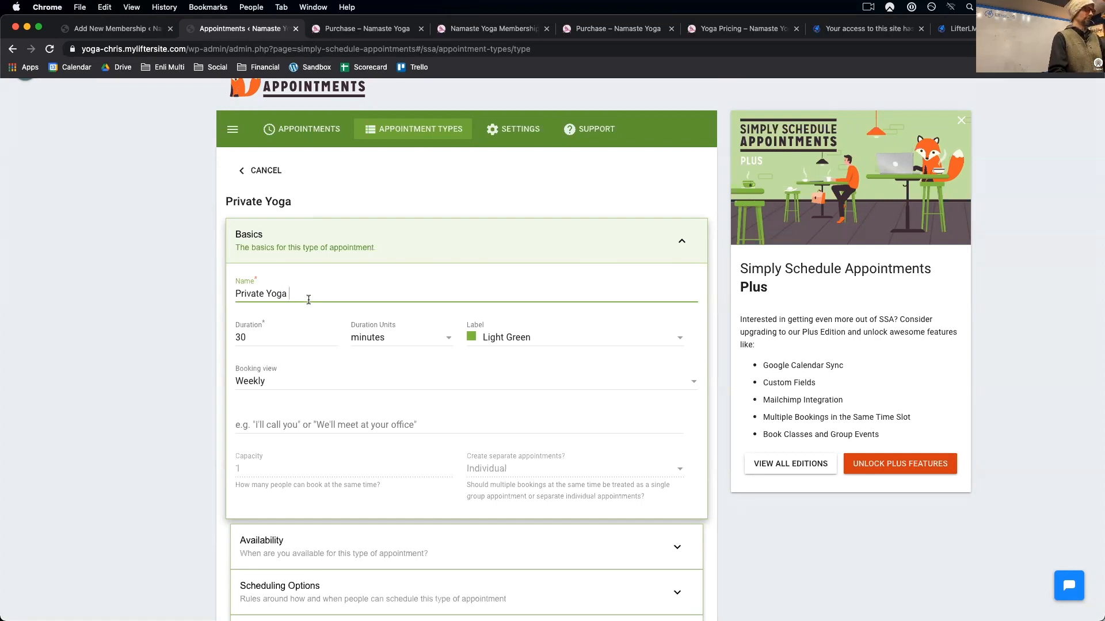
- Extend the appointment type's name to "Private Weekly Yoga Membership"
left_click(267, 292)
type("Weekly")
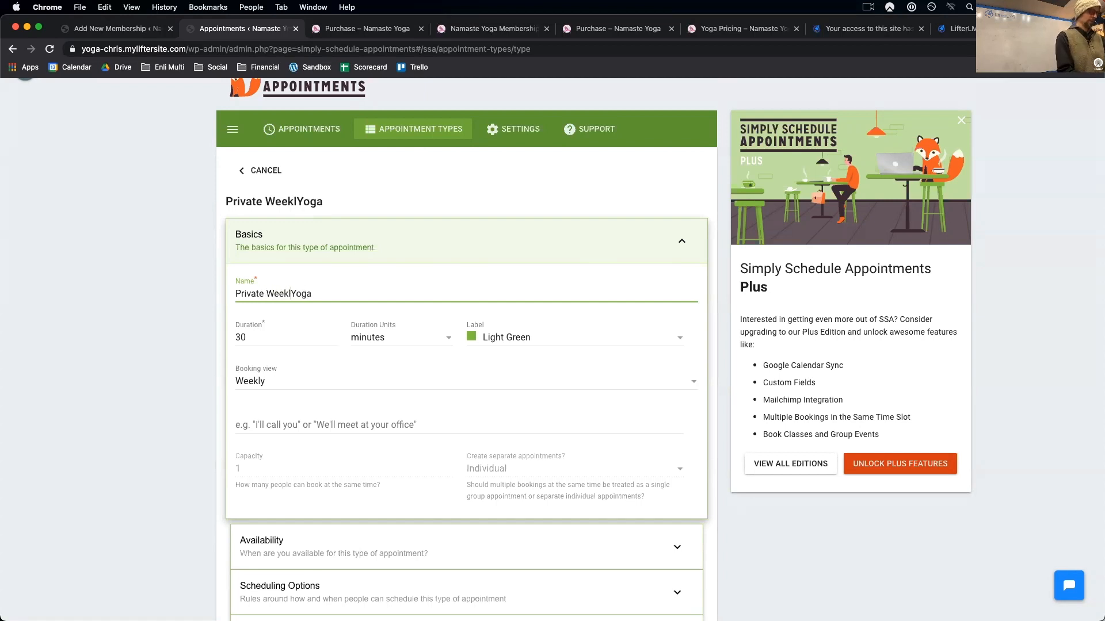
left_click(334, 296)
type("Member")
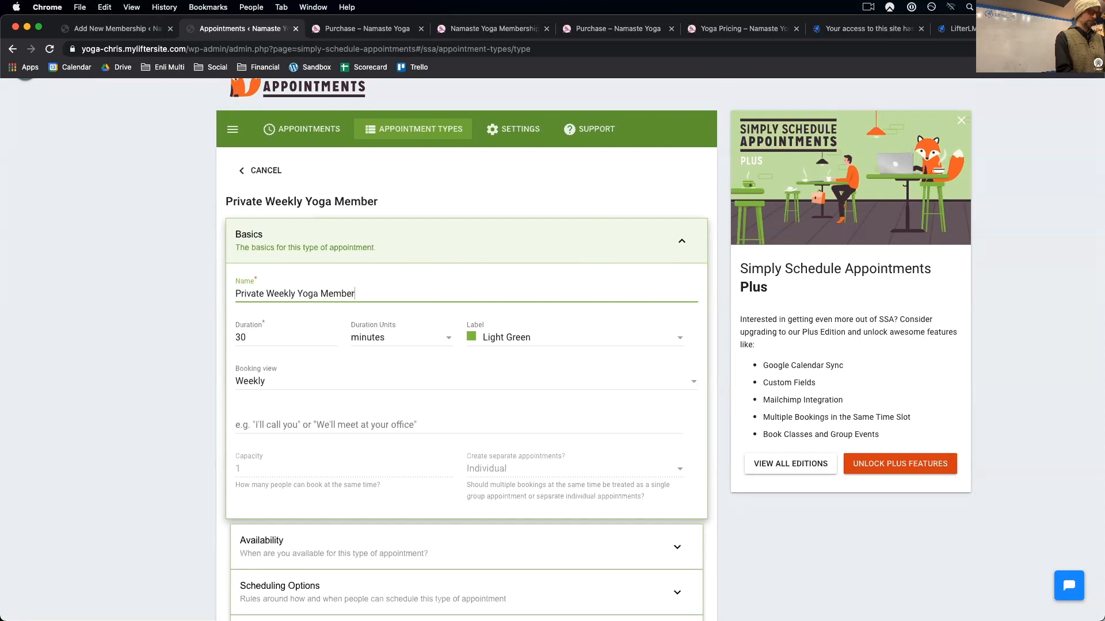
type("ship")
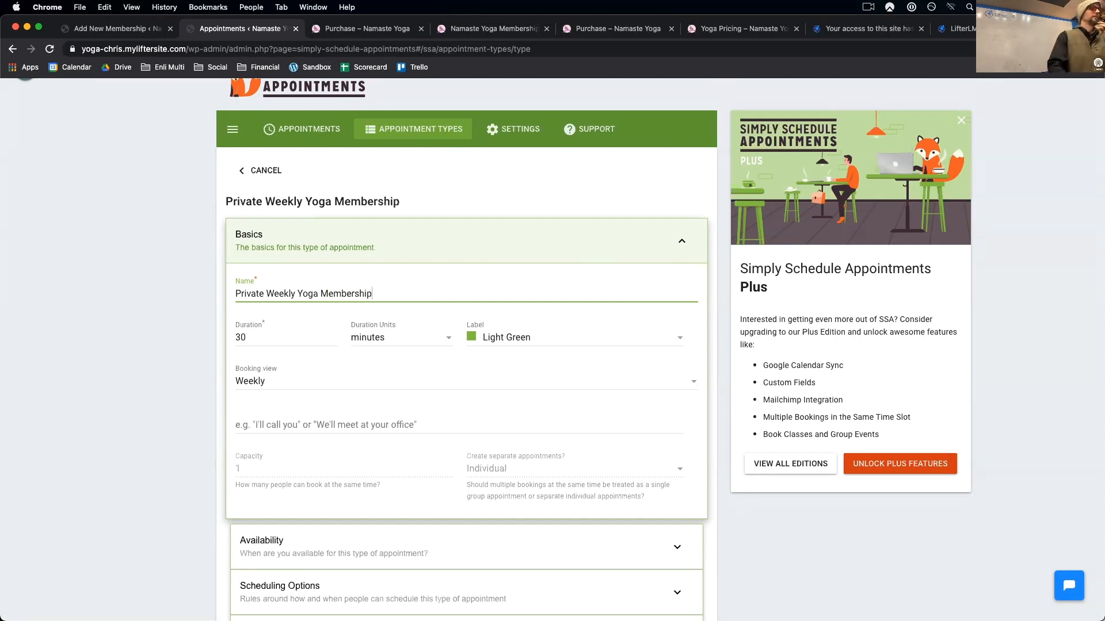
left_click(186, 355)
scroll(455, 366, "down", 3)
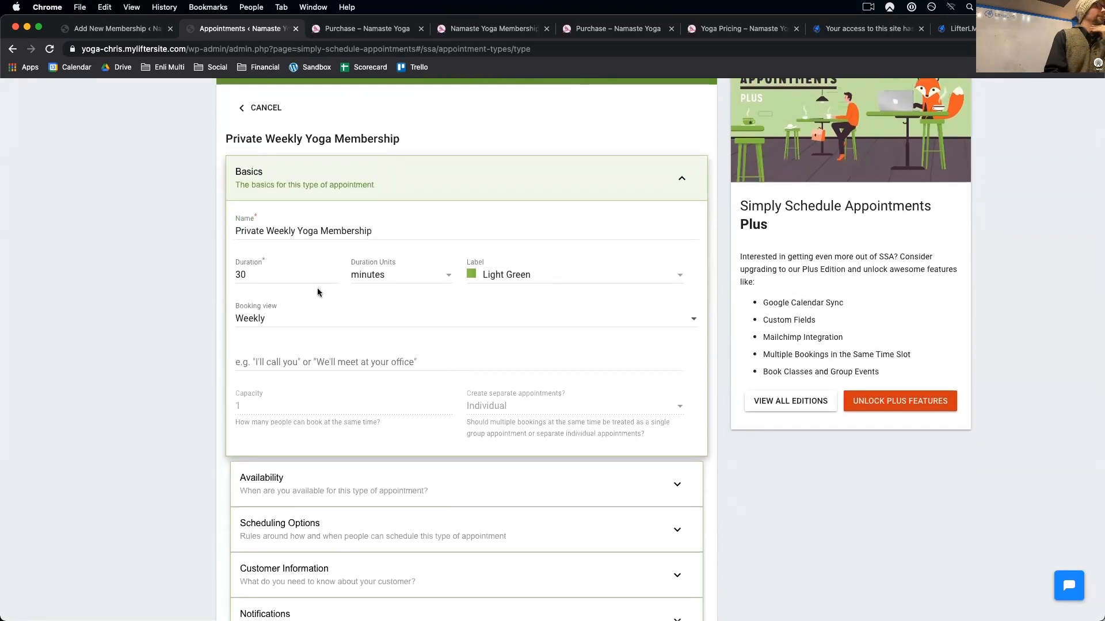
left_click(289, 274)
left_click(333, 271)
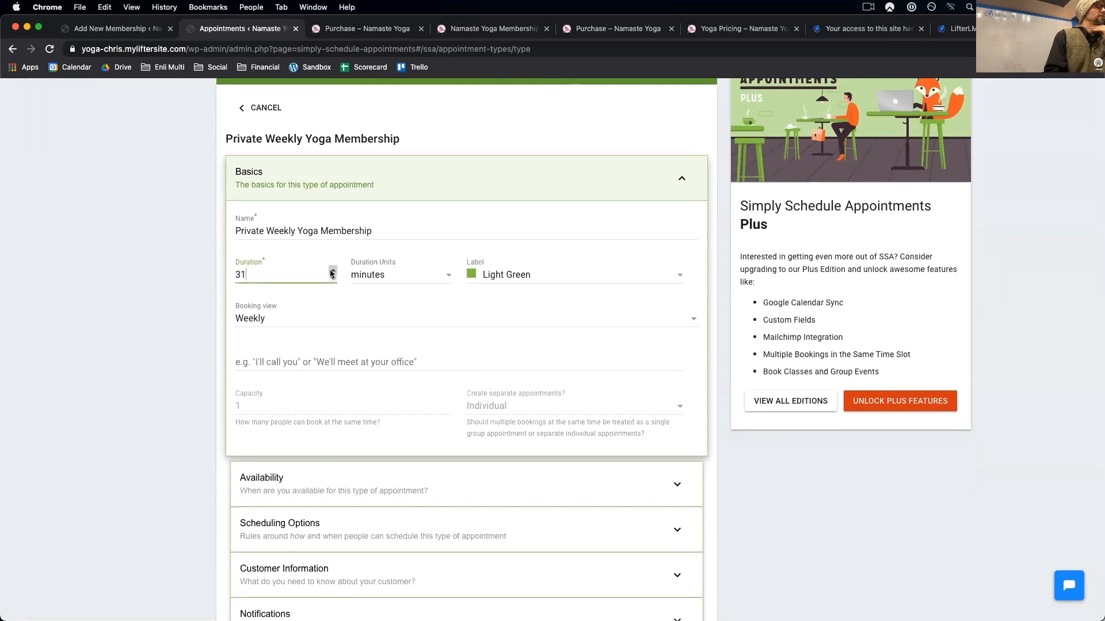
left_click_drag(332, 271, 332, 271)
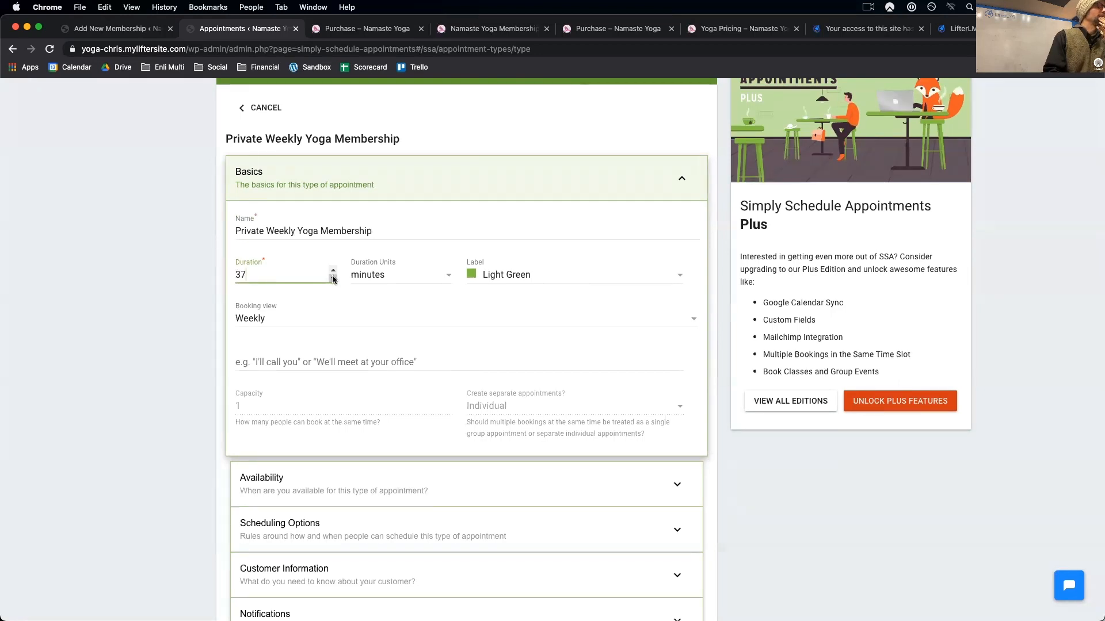
left_click(333, 280)
left_click(333, 279)
left_click(333, 279)
left_click(333, 279)
left_click(333, 271)
- Set the appointment type's duration to 1 hour
left_click_drag(280, 274, 183, 272)
type("1")
left_click(431, 283)
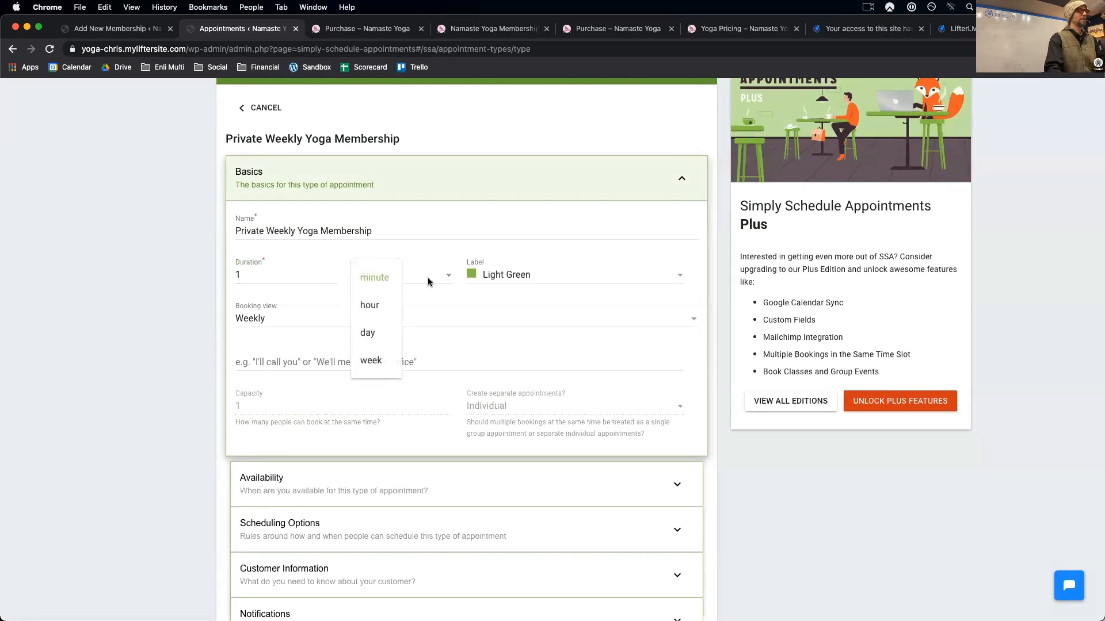
left_click(380, 303)
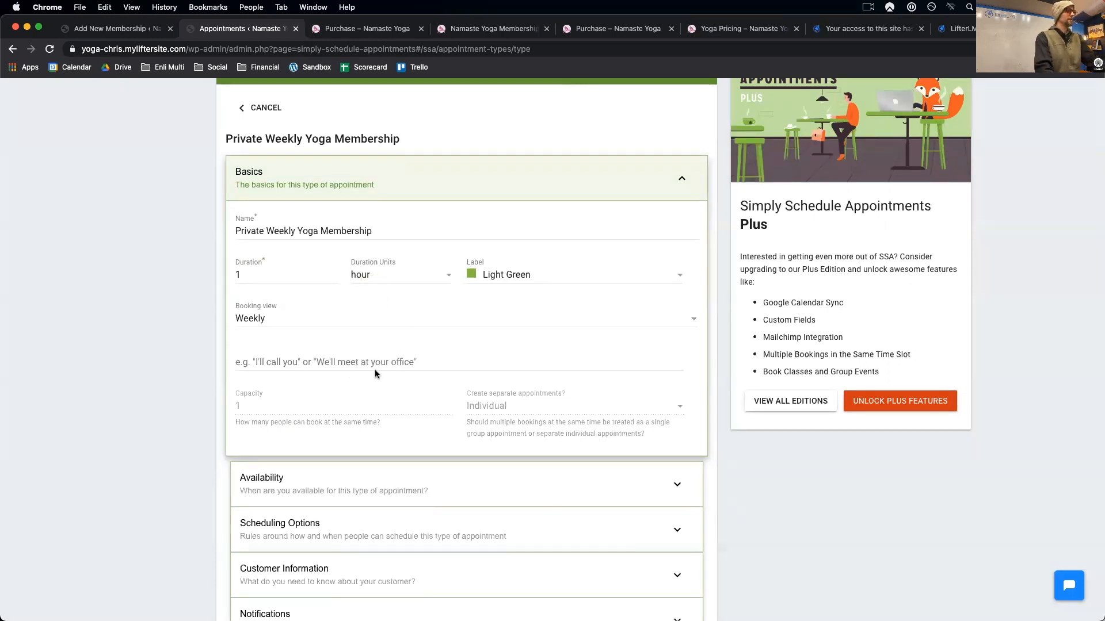
- Leave the instructions empty and save the Private Weekly Yoga Membership appointment type
scroll(375, 371, "down", 3)
scroll(374, 371, "down", 1)
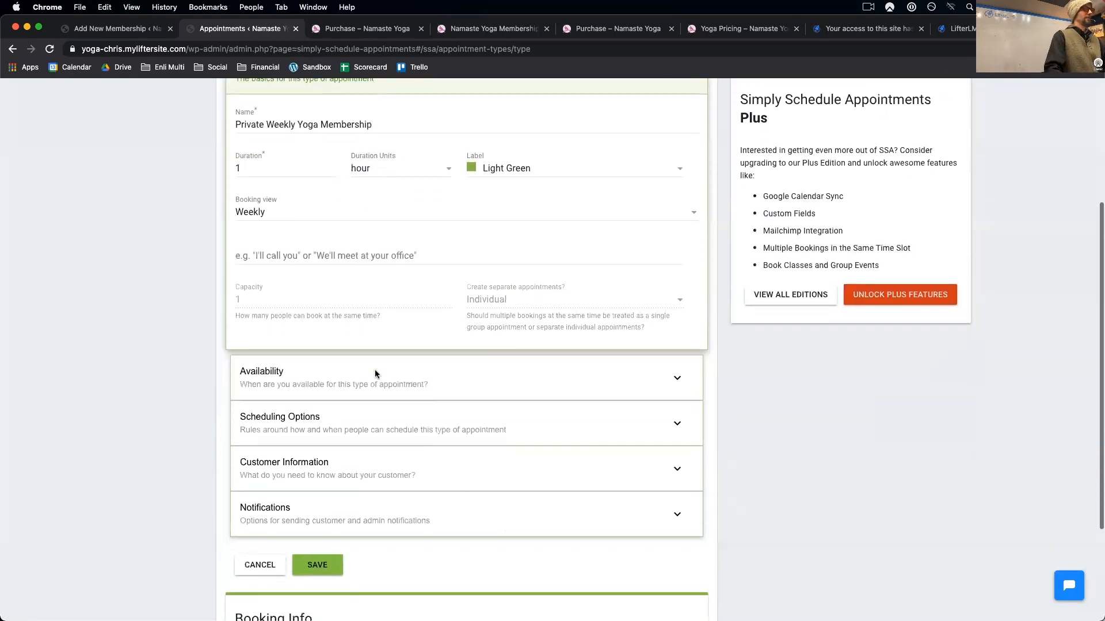
left_click(299, 255)
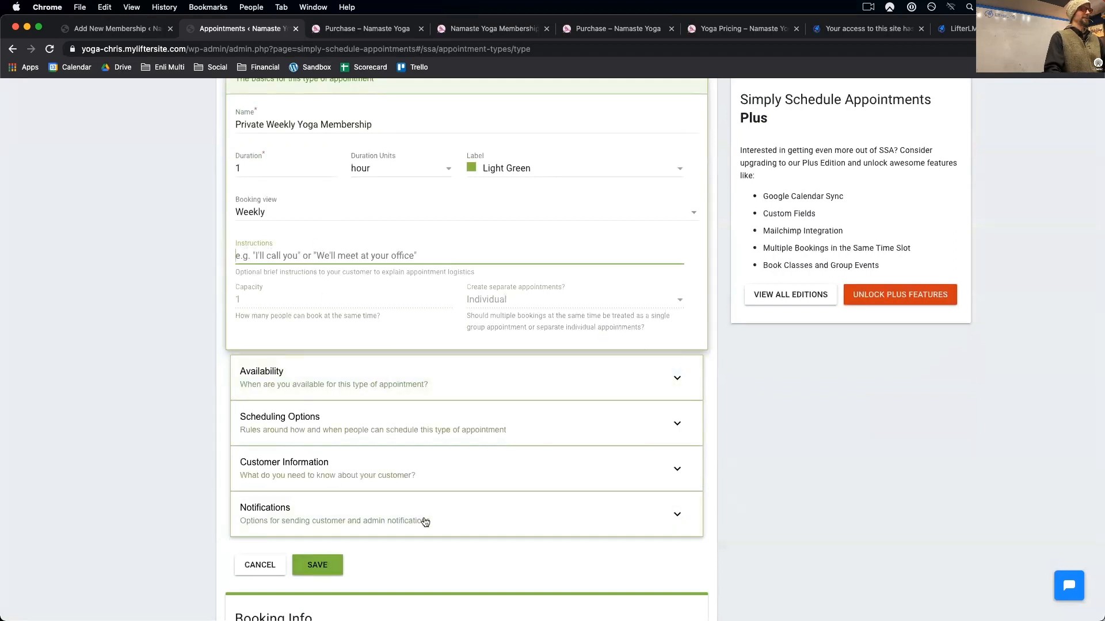
scroll(426, 428, "down", 2)
scroll(425, 522, "down", 4)
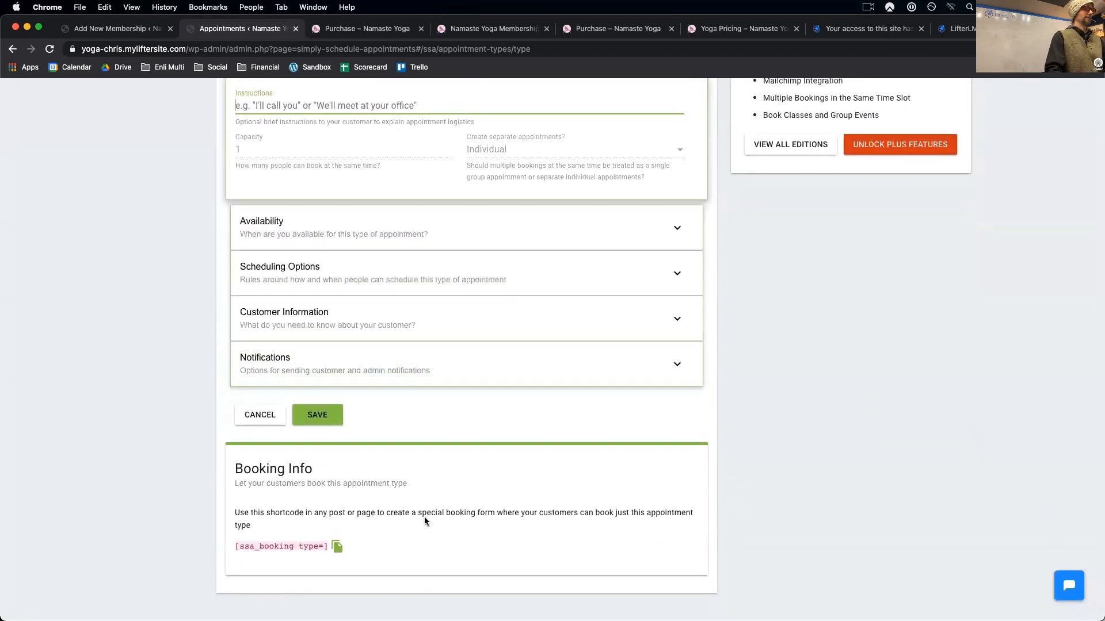
left_click(317, 415)
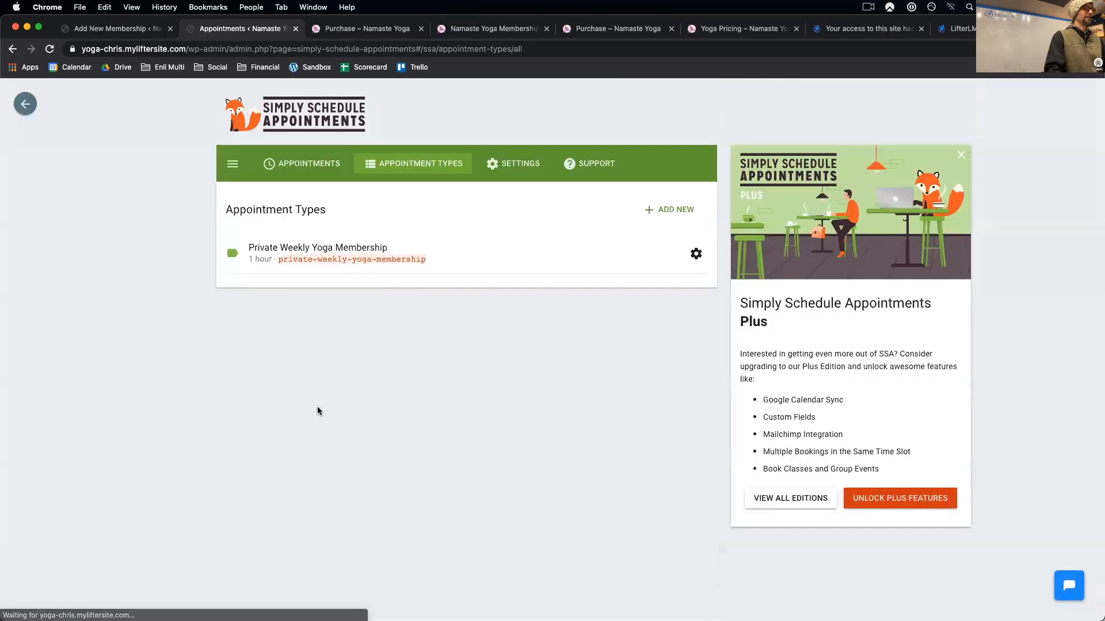
- Reopen the Private Weekly Yoga Membership appointment type and copy its booking shortcode
left_click(462, 264)
scroll(463, 297, "down", 12)
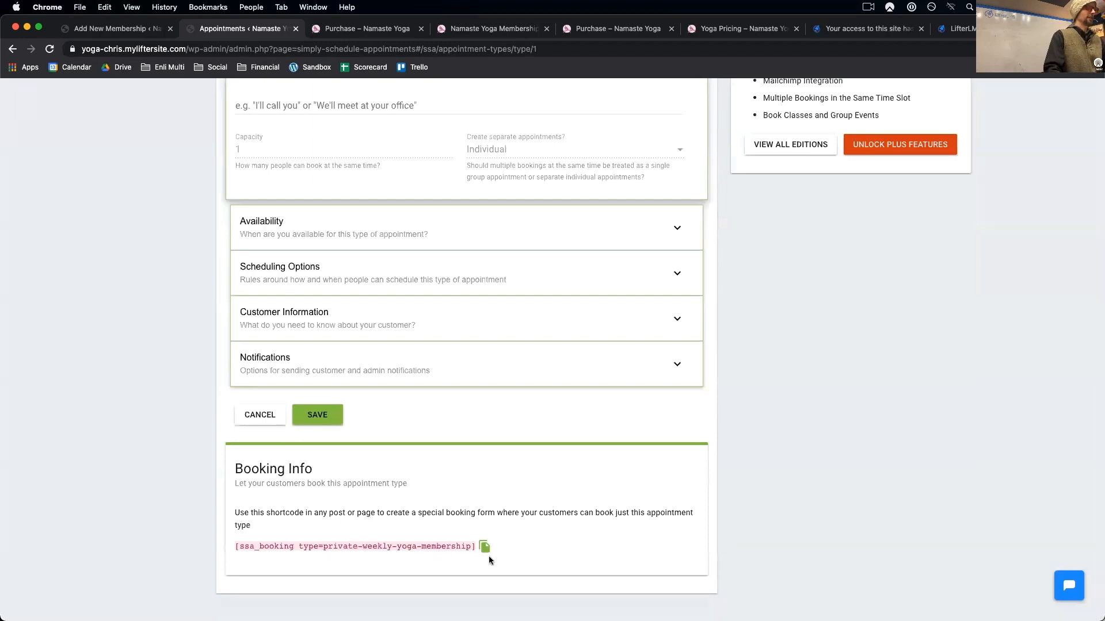
left_click(485, 549)
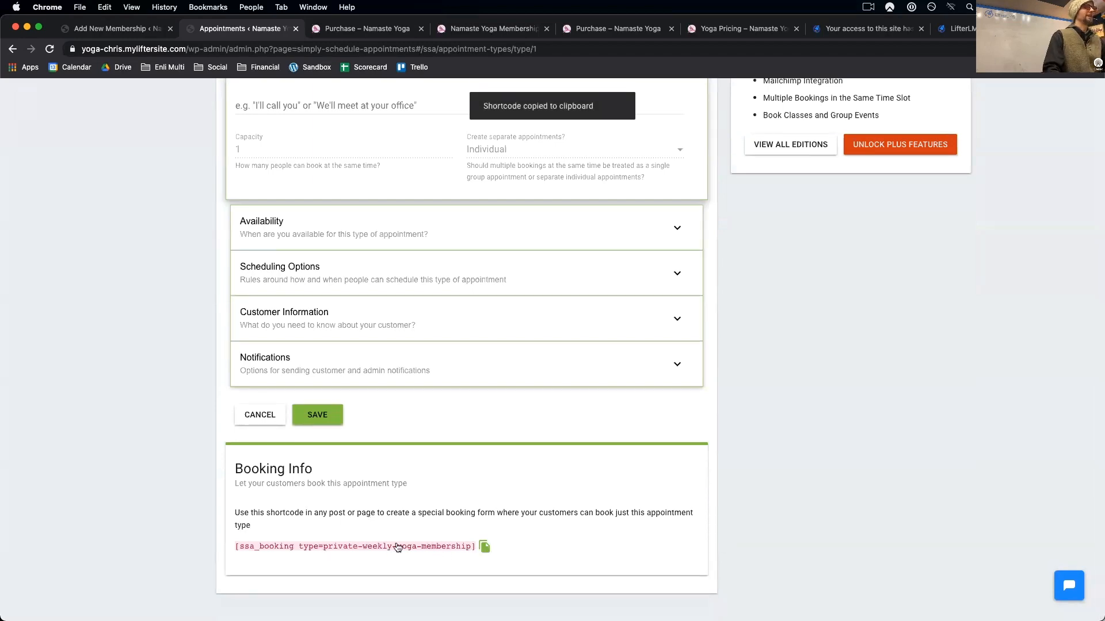
- Return to the WordPress dashboard and start a new page from the list of pages
scroll(436, 311, "up", 12)
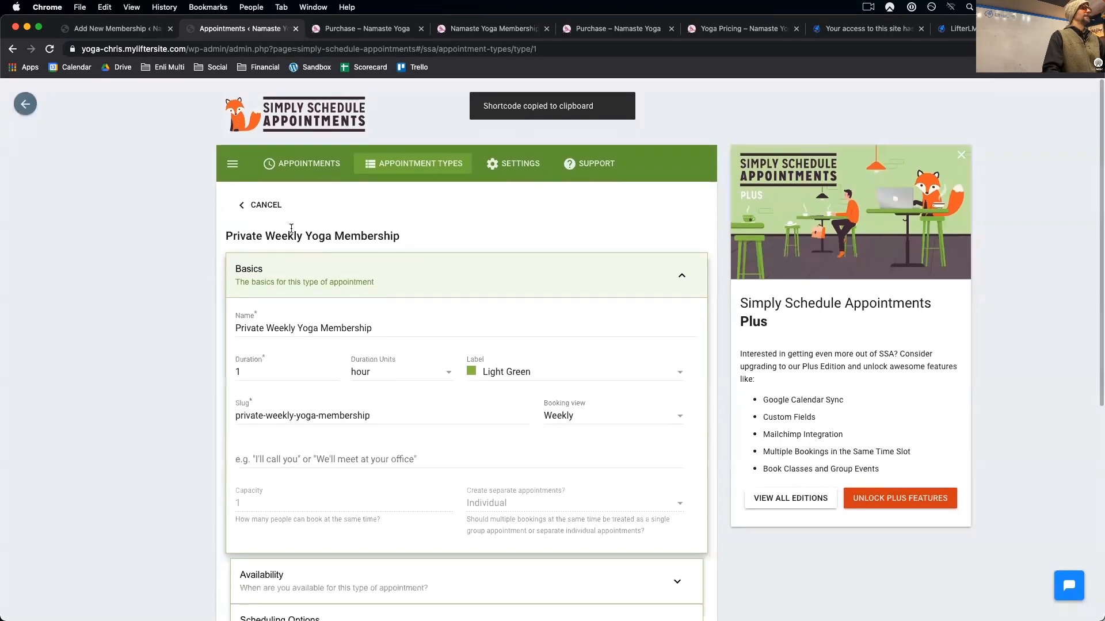
left_click(26, 104)
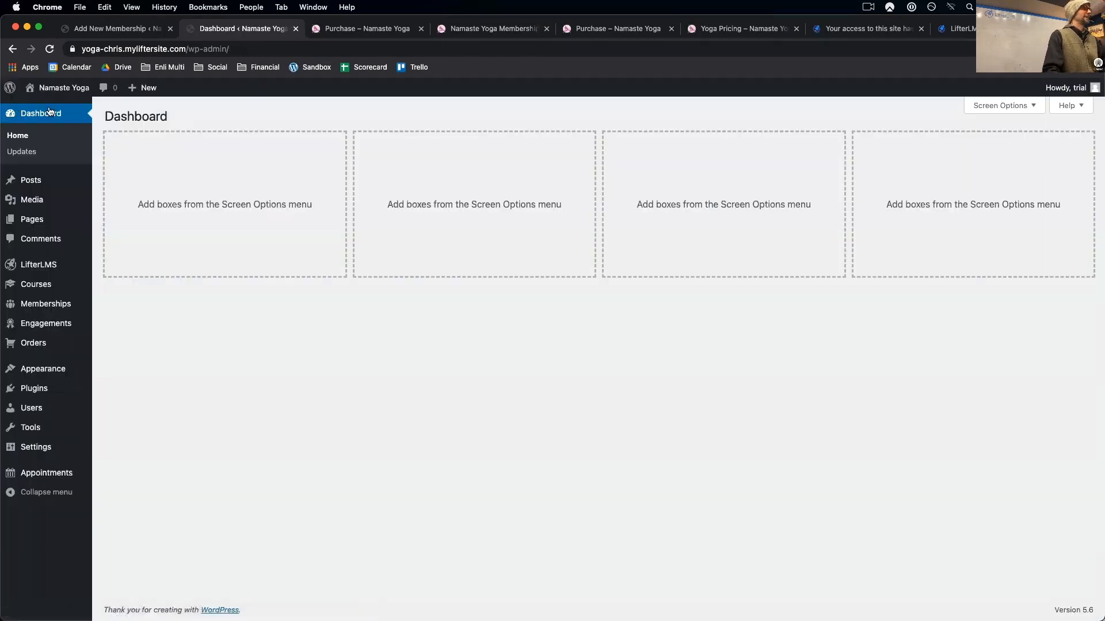
mouse_move(52, 224)
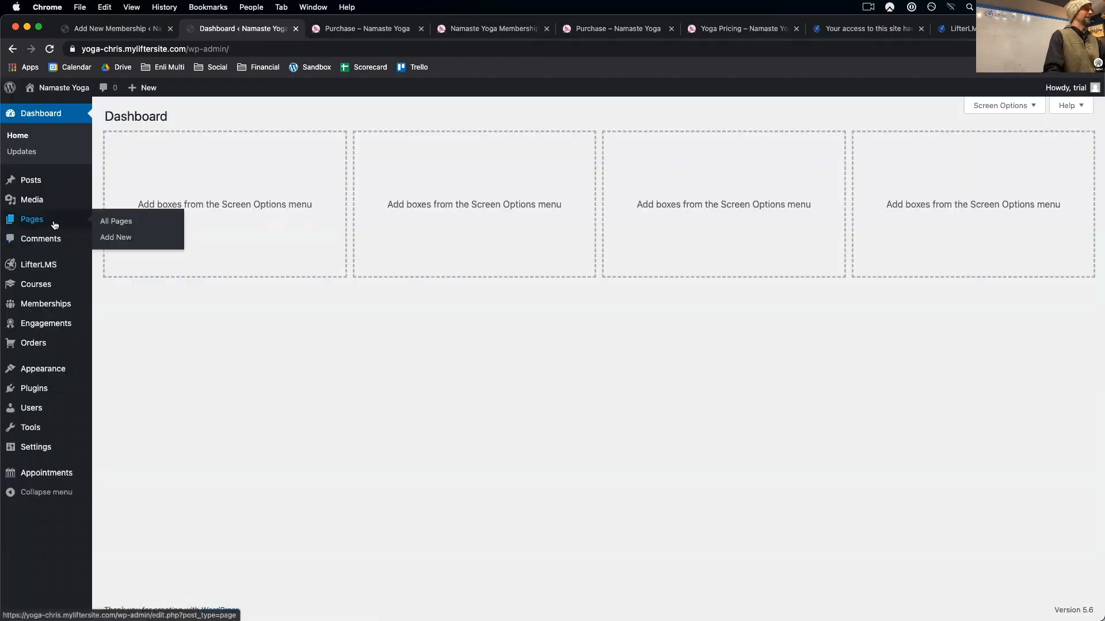
left_click(108, 229)
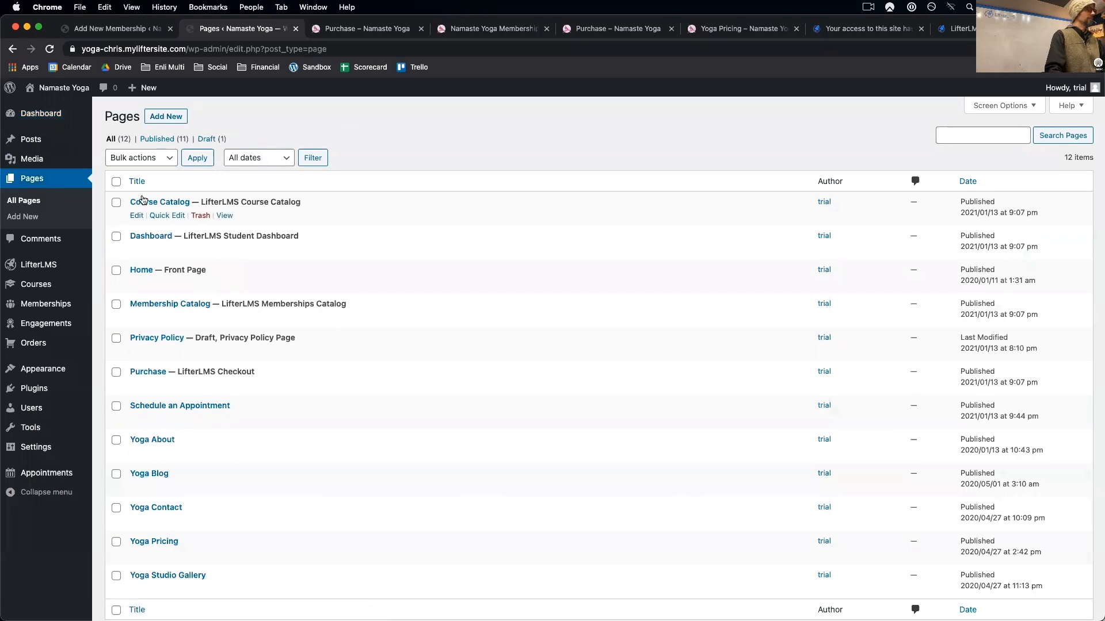
left_click(174, 117)
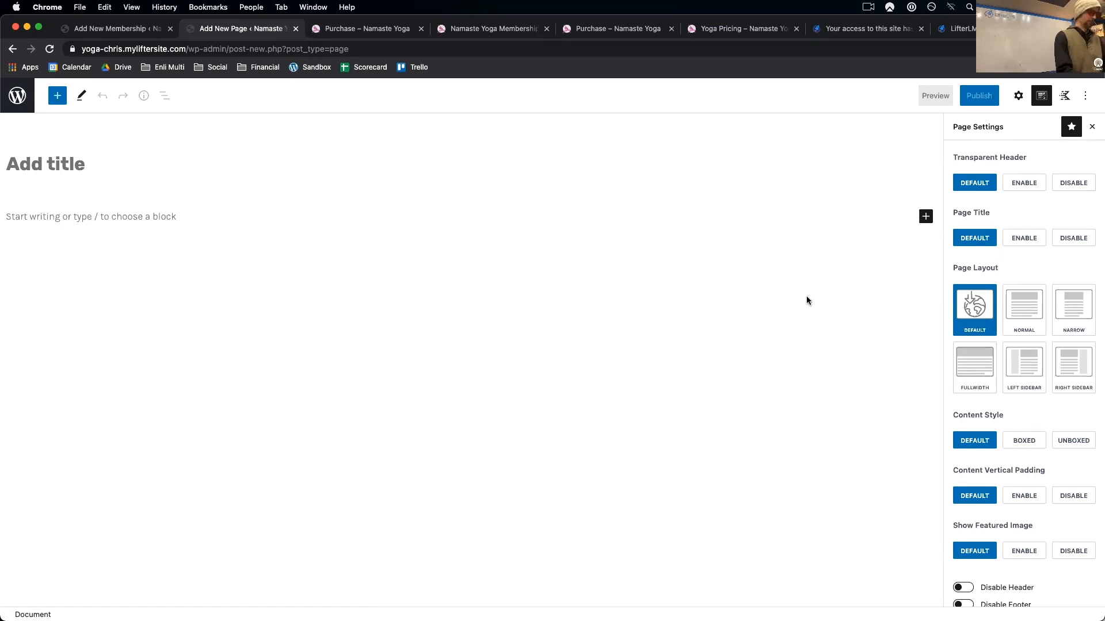
- Title the new page "Private Yoga Scheduling" and set its page layout to Normal
type("P")
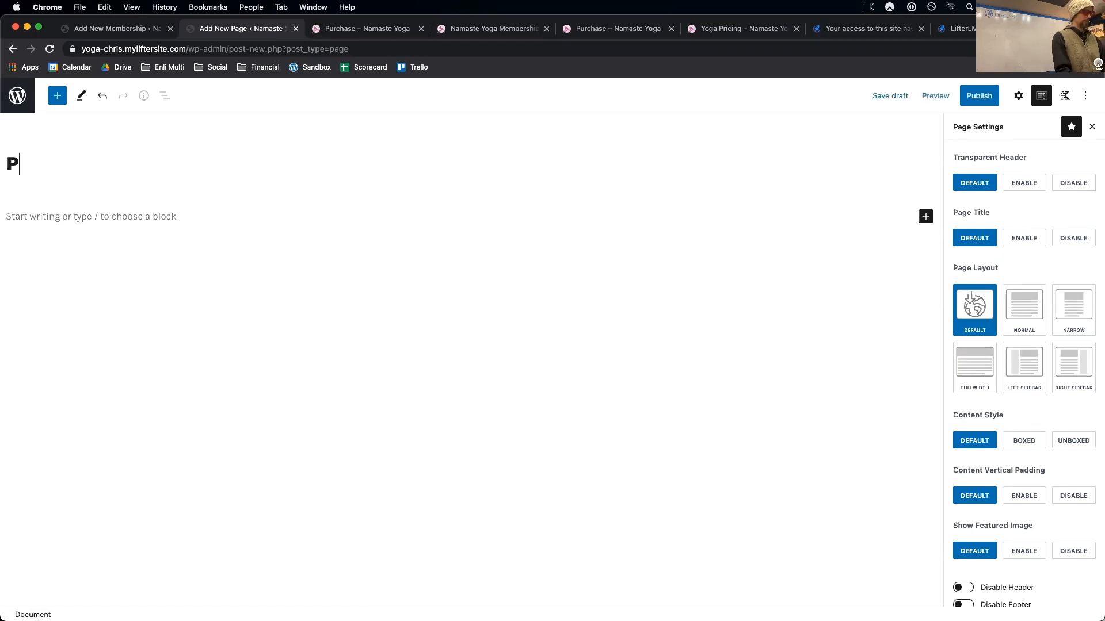
type("rivate Yoga Scheduling")
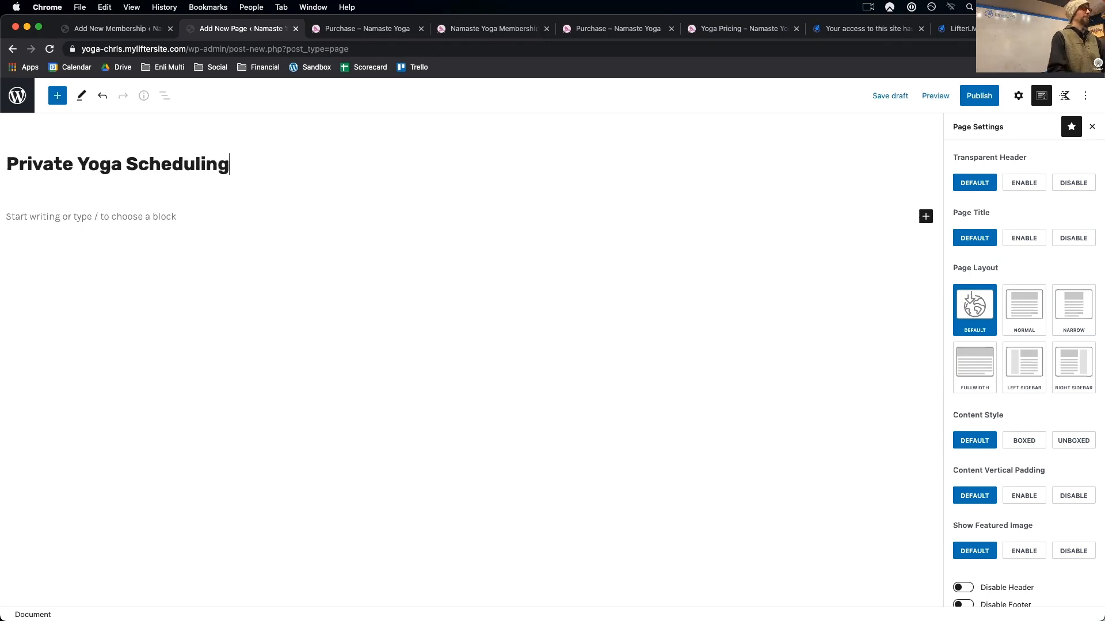
left_click(1017, 308)
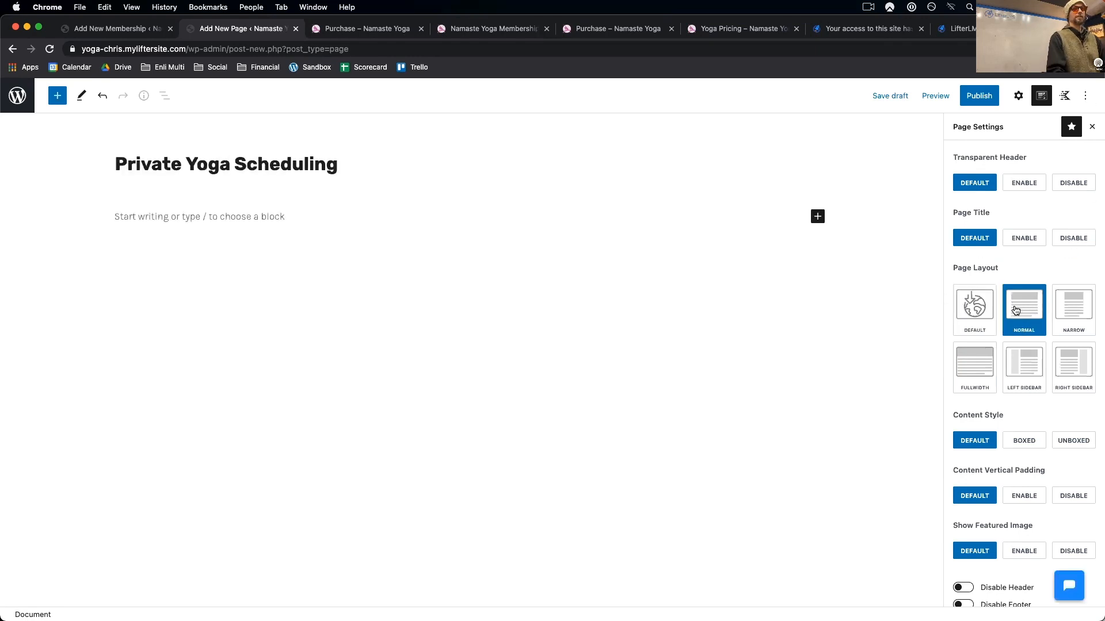
- Paste the copied booking shortcode into the Private Yoga Scheduling page's body and publish the page
left_click(221, 213)
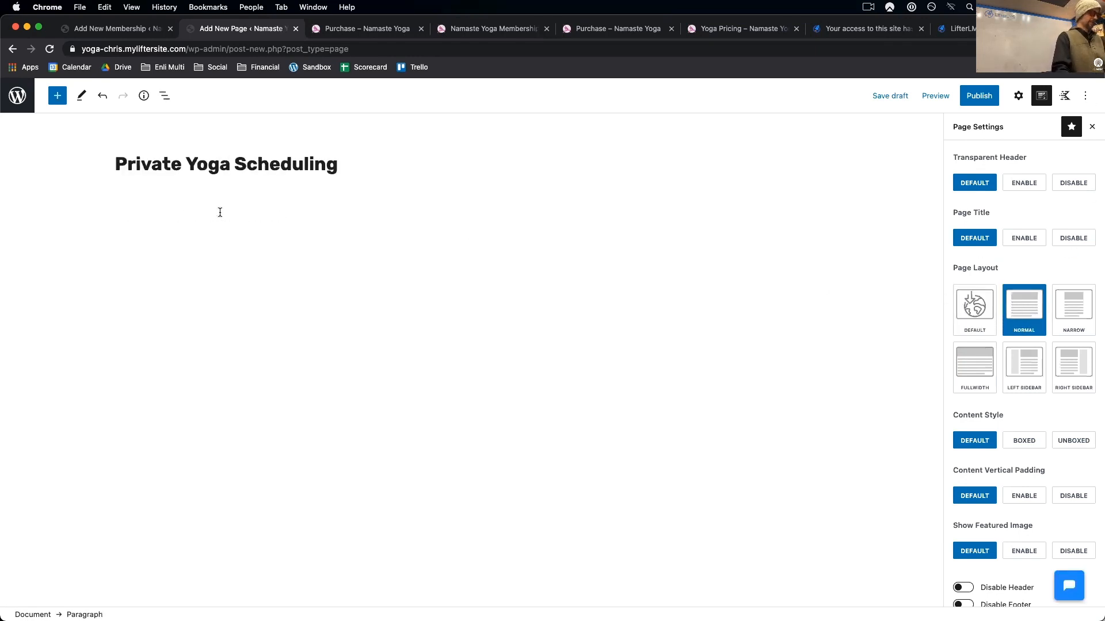
key("super+v")
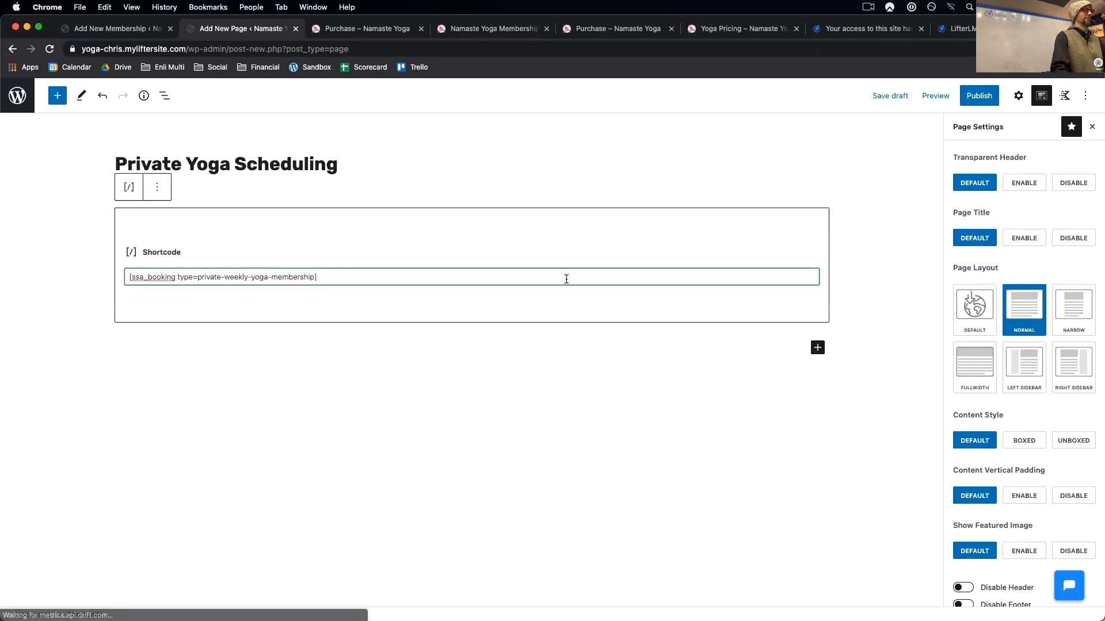
left_click(977, 102)
left_click(977, 104)
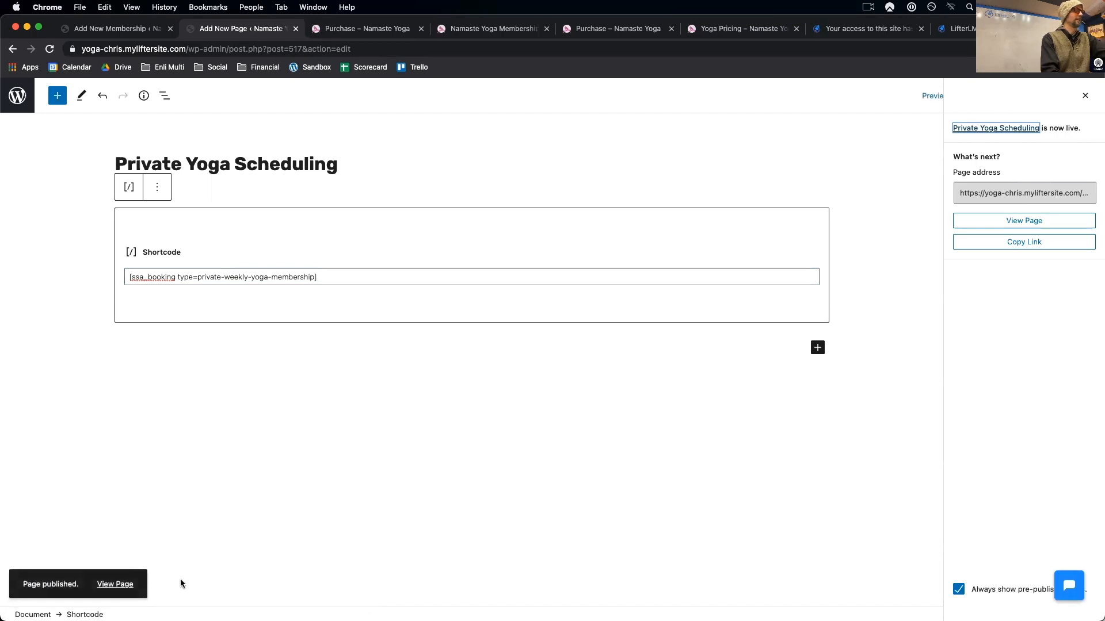
- View the published Private Yoga Scheduling page with its booking calendar and return to the admin dashboard
left_click(116, 585)
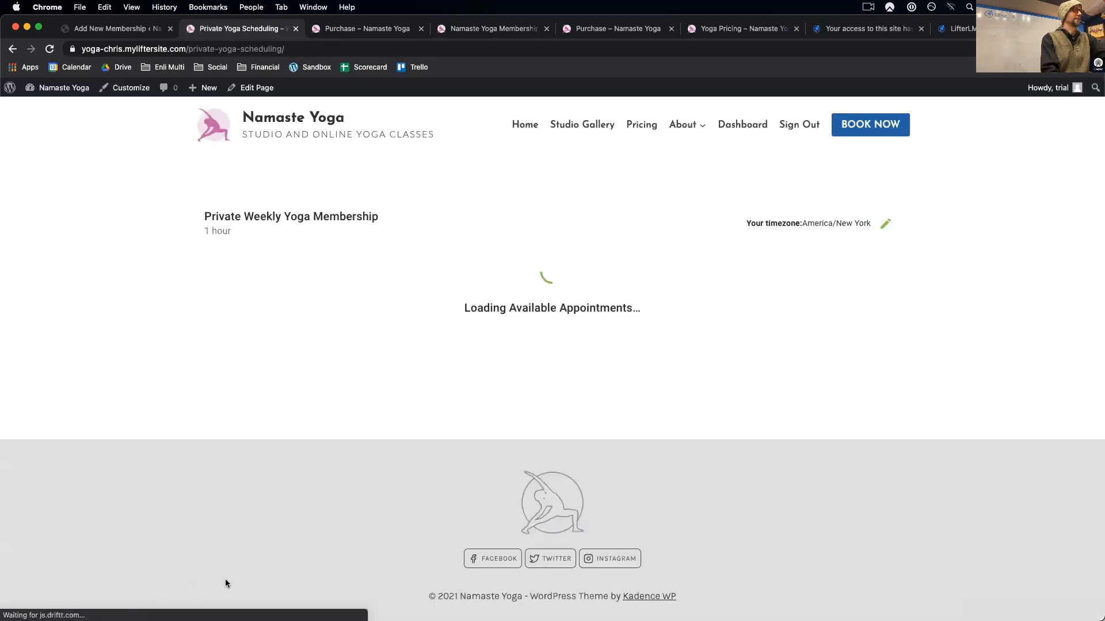
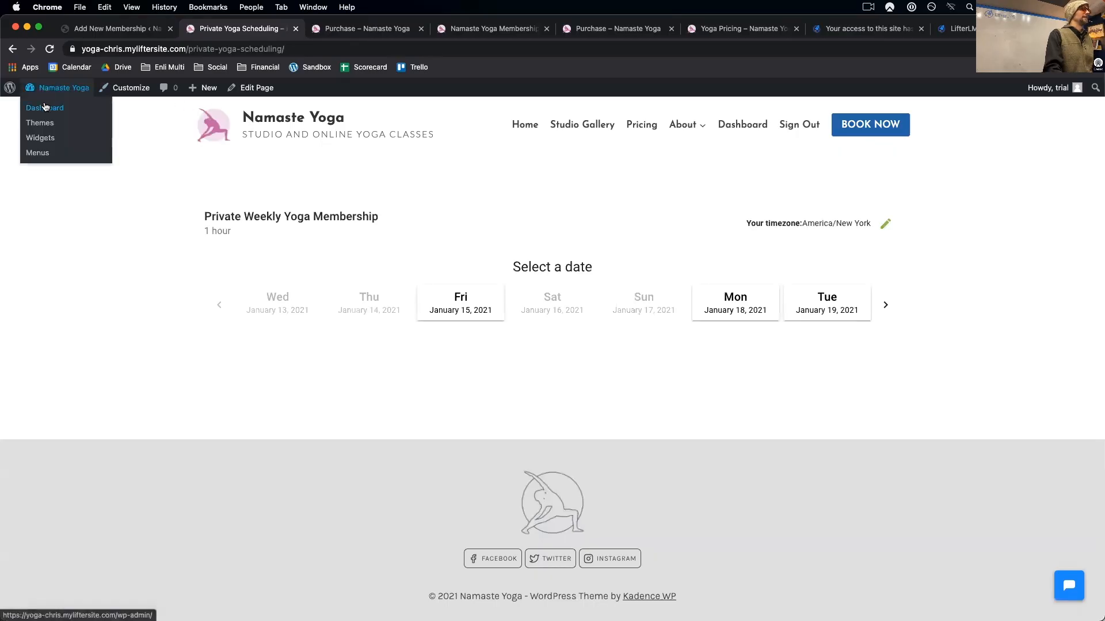
left_click(46, 108)
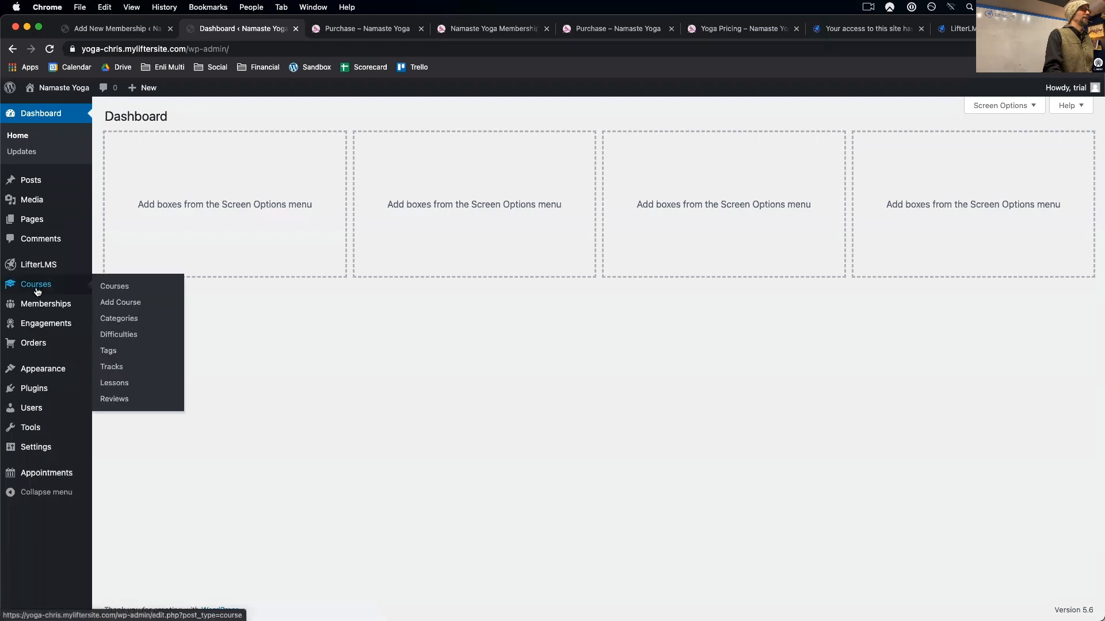
- Add a new membership titled "Private 1:1 Virtual Yoga"
left_click(36, 303)
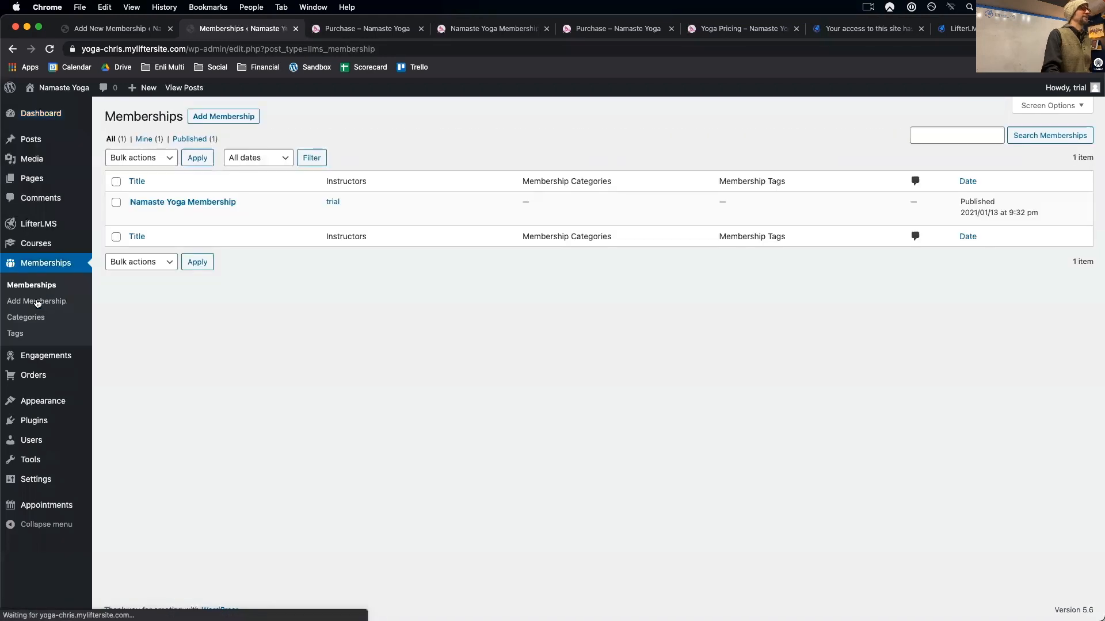
left_click(222, 118)
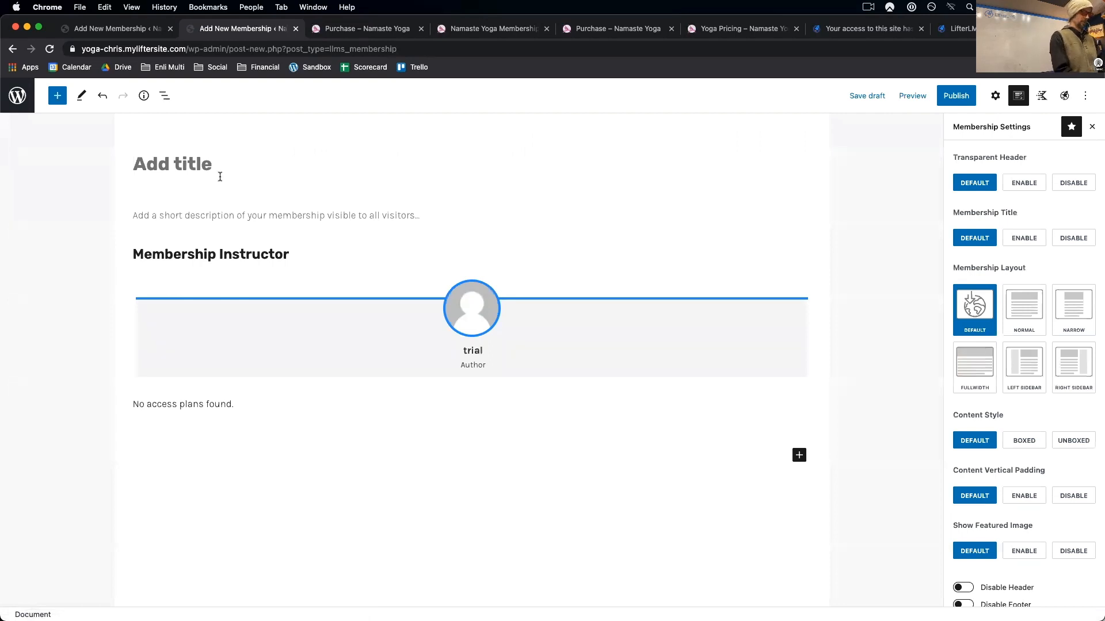
type("Private ")
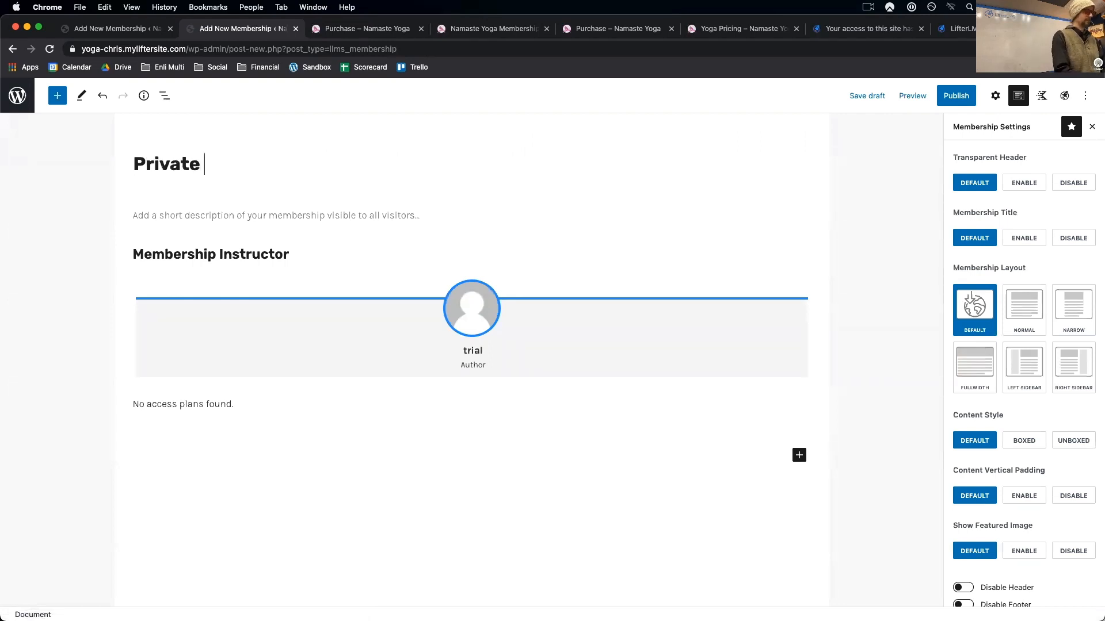
type("Y")
key("BackSpace")
type("1:1 Yoga")
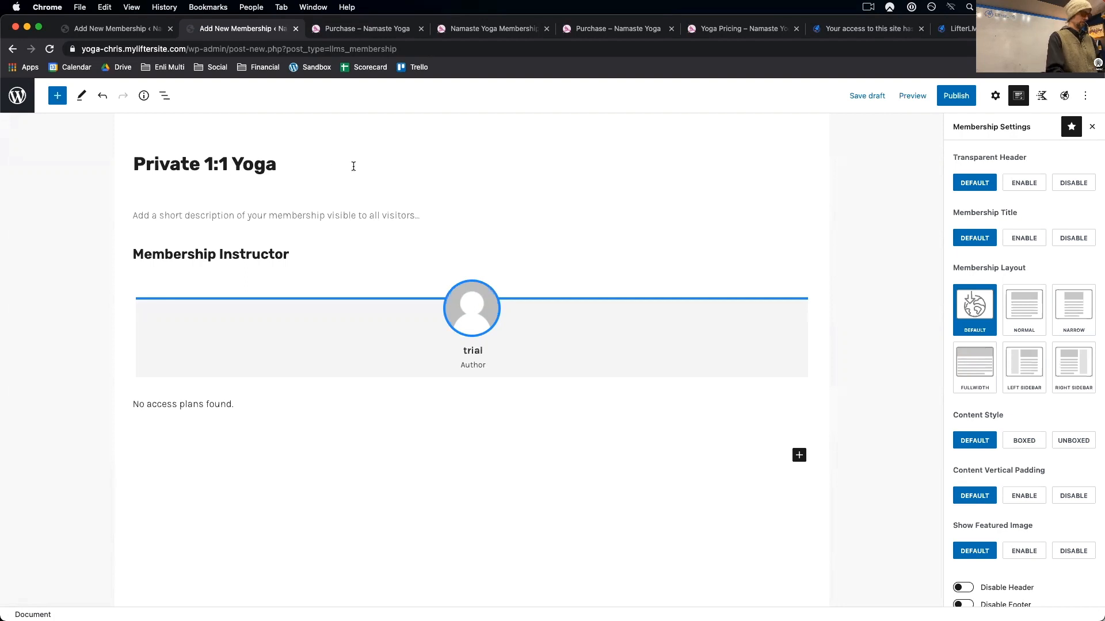
type("Virtual")
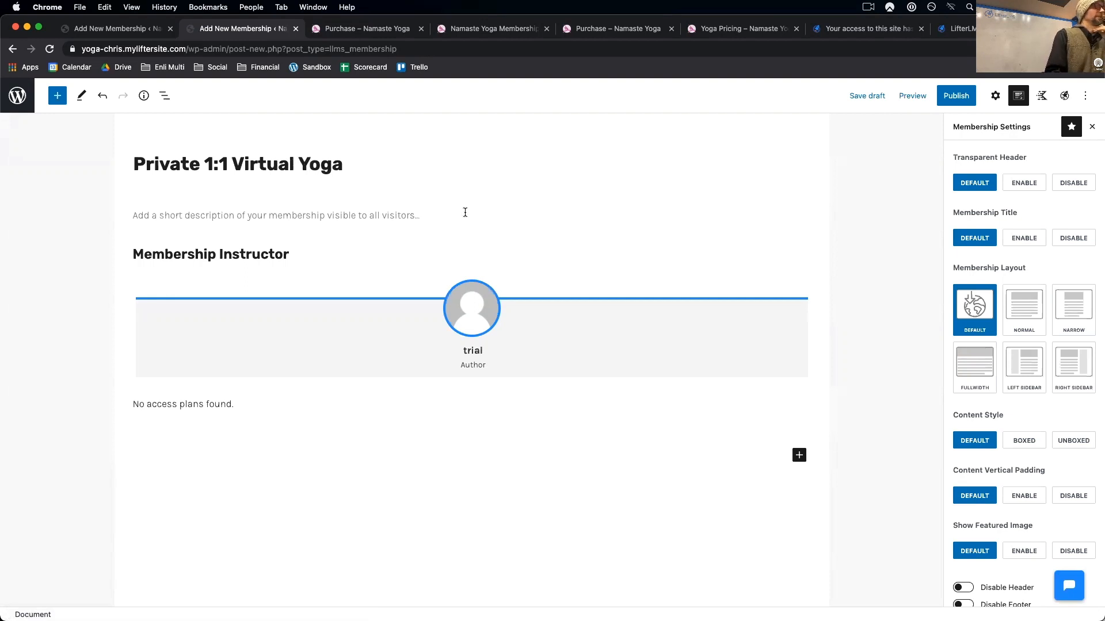
- Remove the Membership Instructor block from the Private 1:1 Virtual Yoga membership's content
scroll(465, 213, "down", 1)
left_click(462, 322)
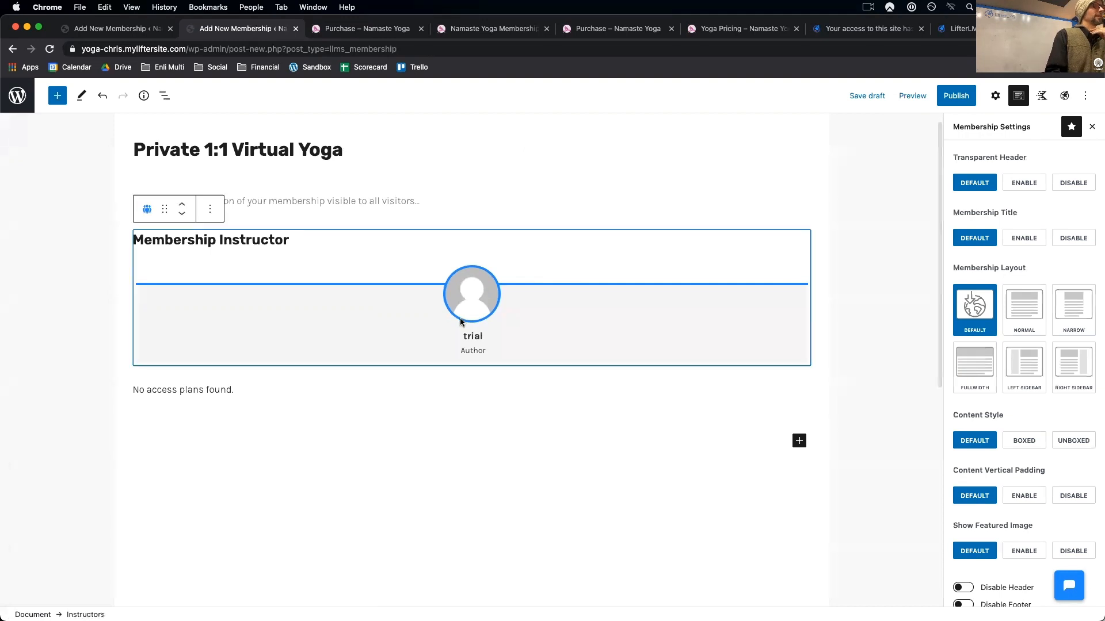
left_click(210, 208)
left_click(254, 463)
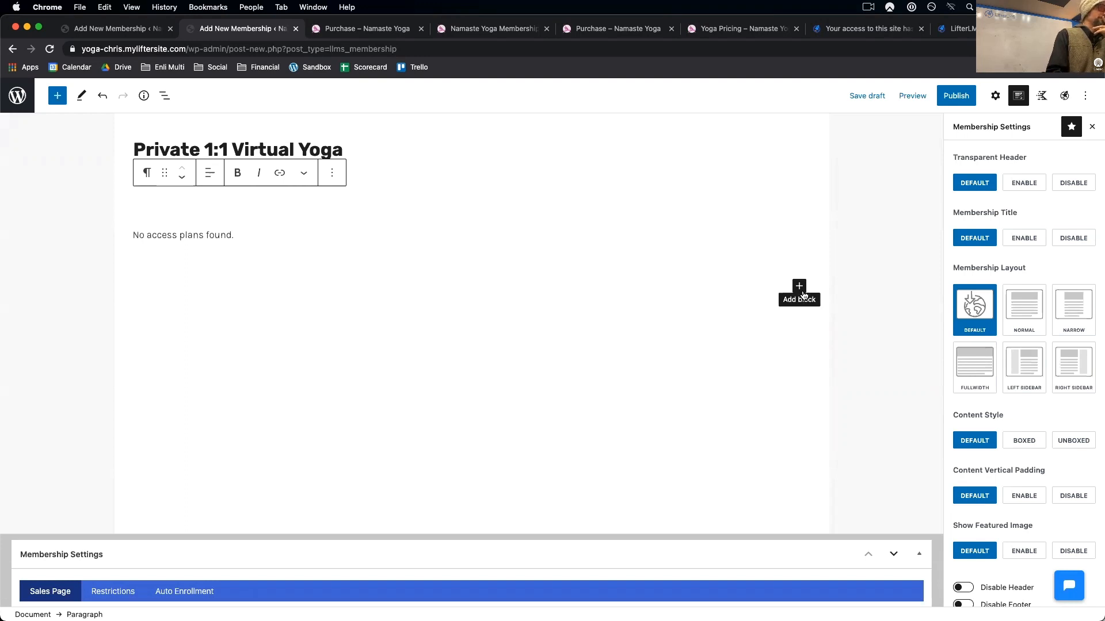
left_click(799, 287)
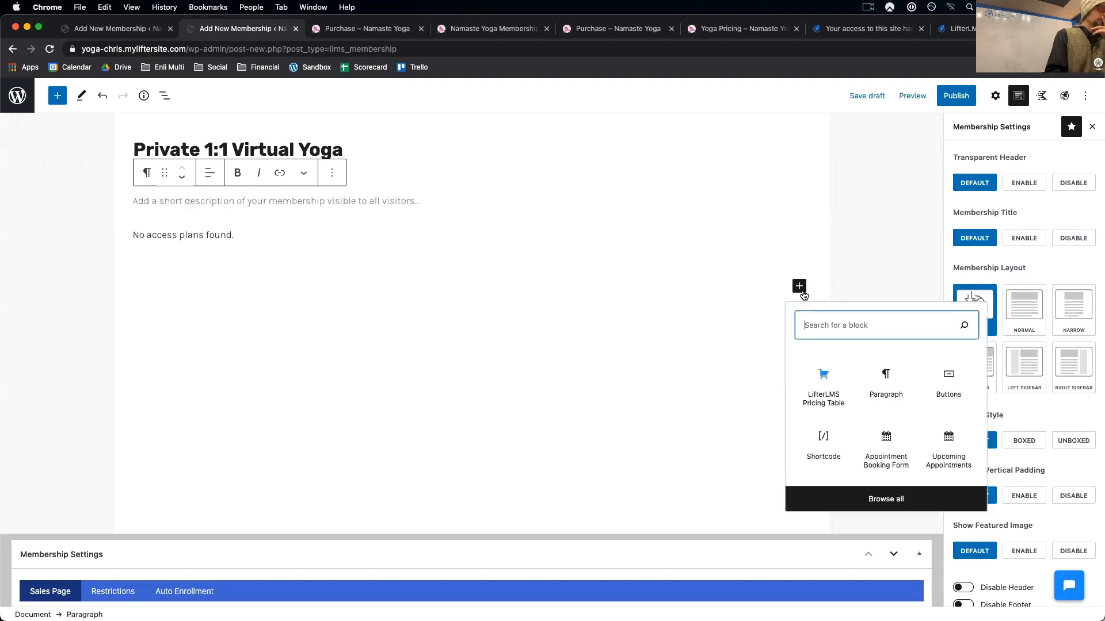
left_click(653, 278)
- Add an access plan to the membership priced at 299 with a recurring payment every week
scroll(622, 397, "down", 5)
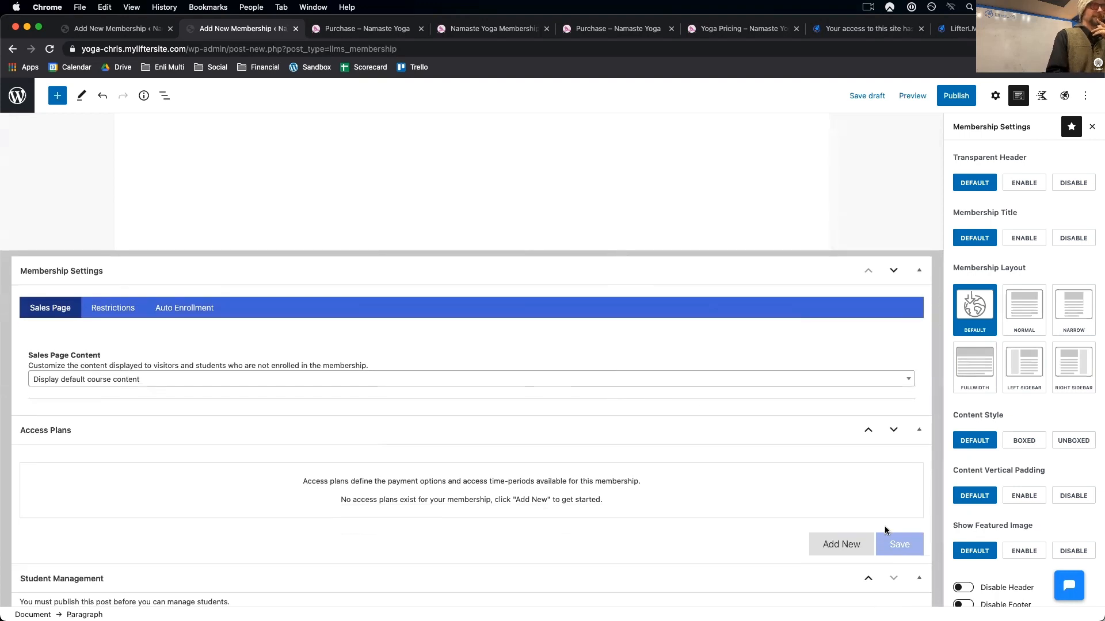
left_click(842, 546)
scroll(357, 433, "down", 2)
scroll(357, 433, "down", 1)
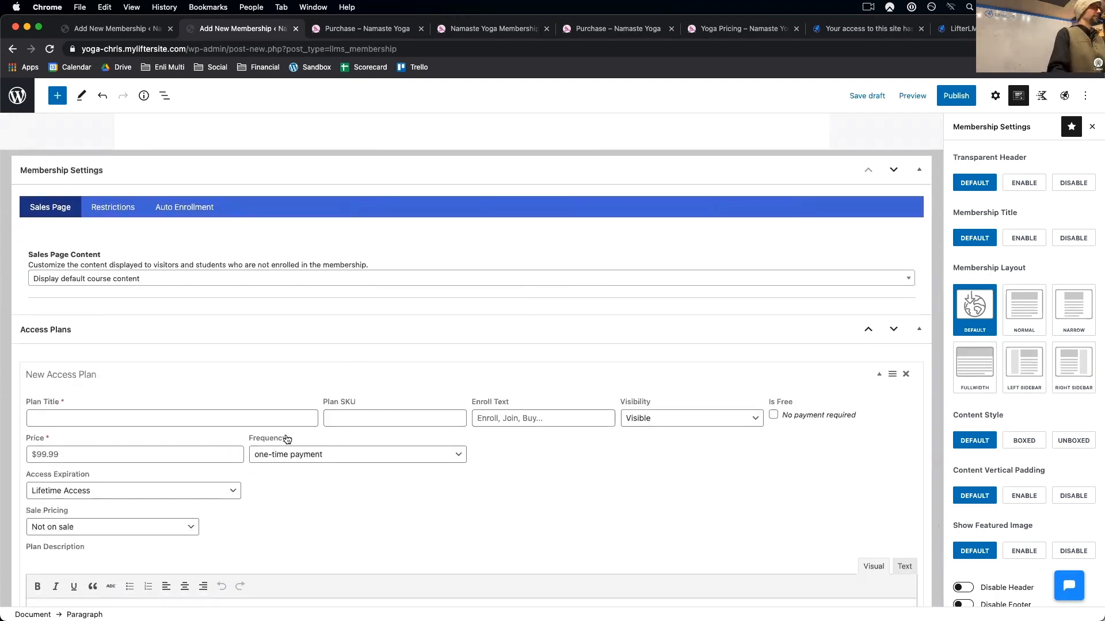
left_click(133, 453)
type("2")
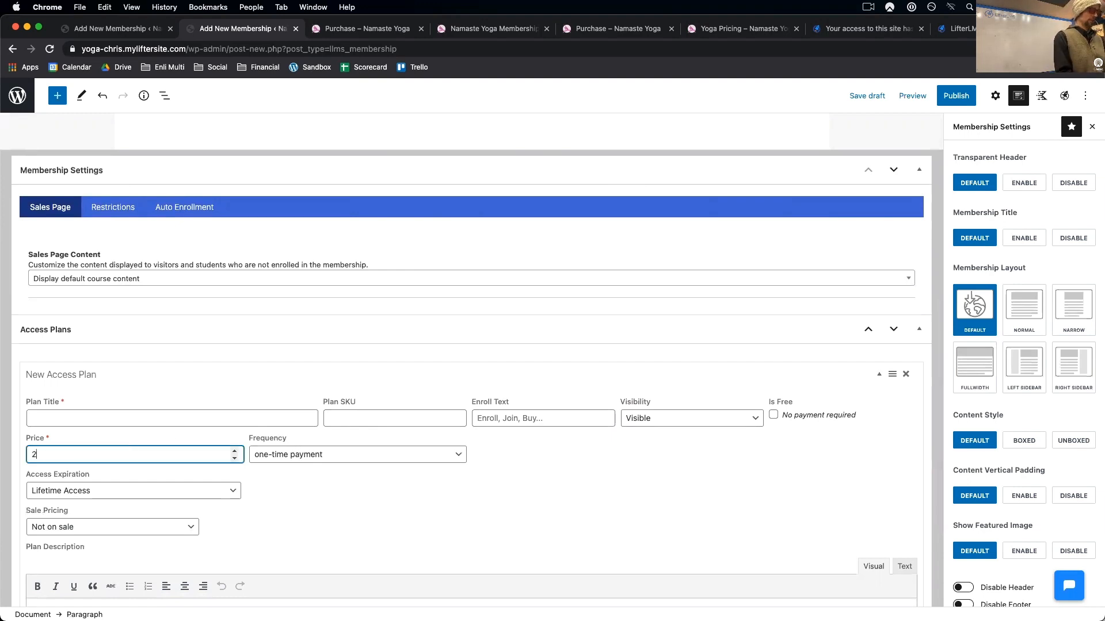
type("99")
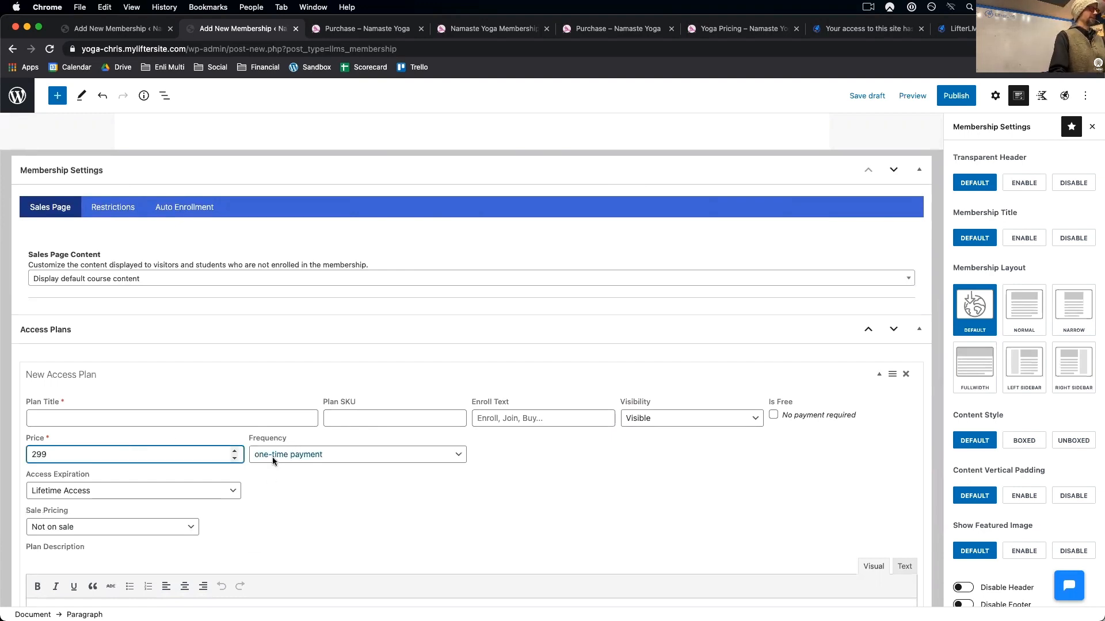
left_click(270, 454)
left_click(270, 465)
left_click(492, 454)
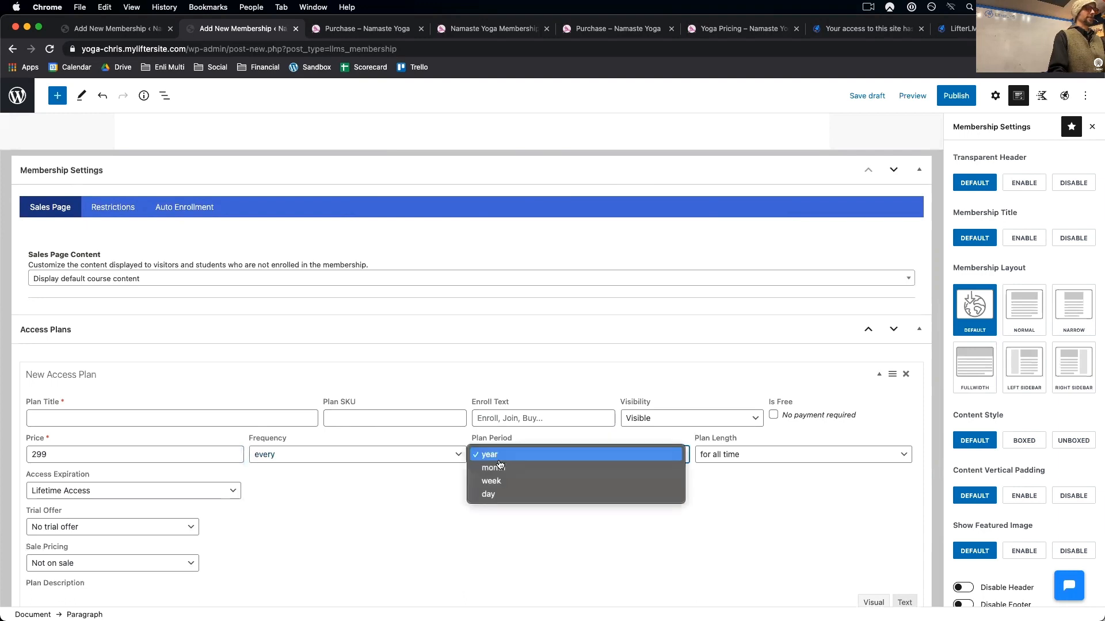
left_click(495, 482)
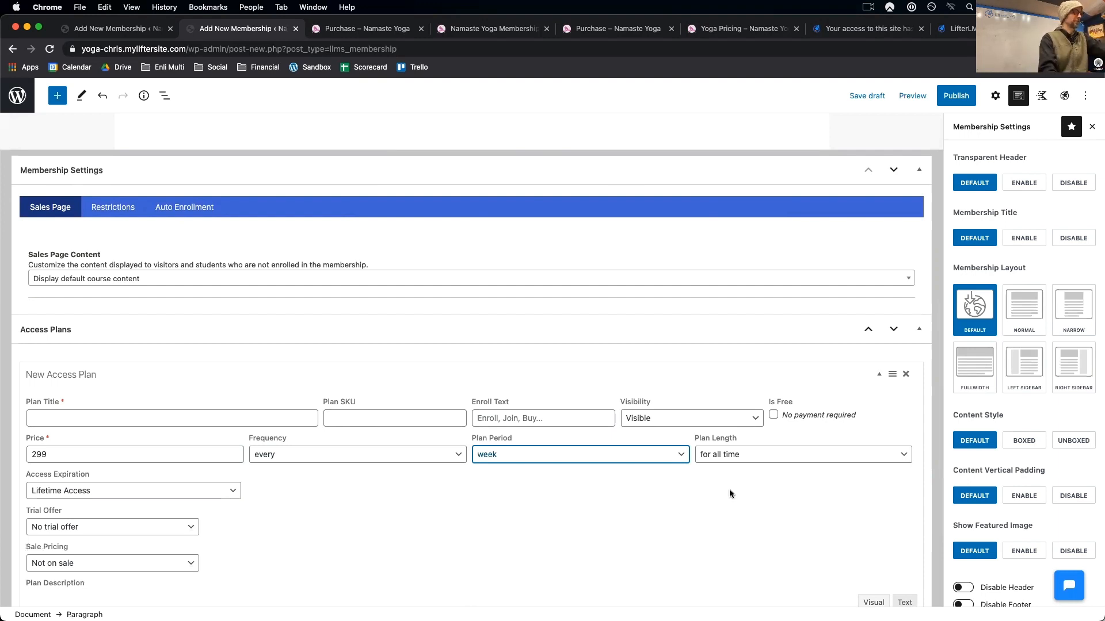
- Publish the Private 1:1 Virtual Yoga membership
scroll(720, 476, "down", 3)
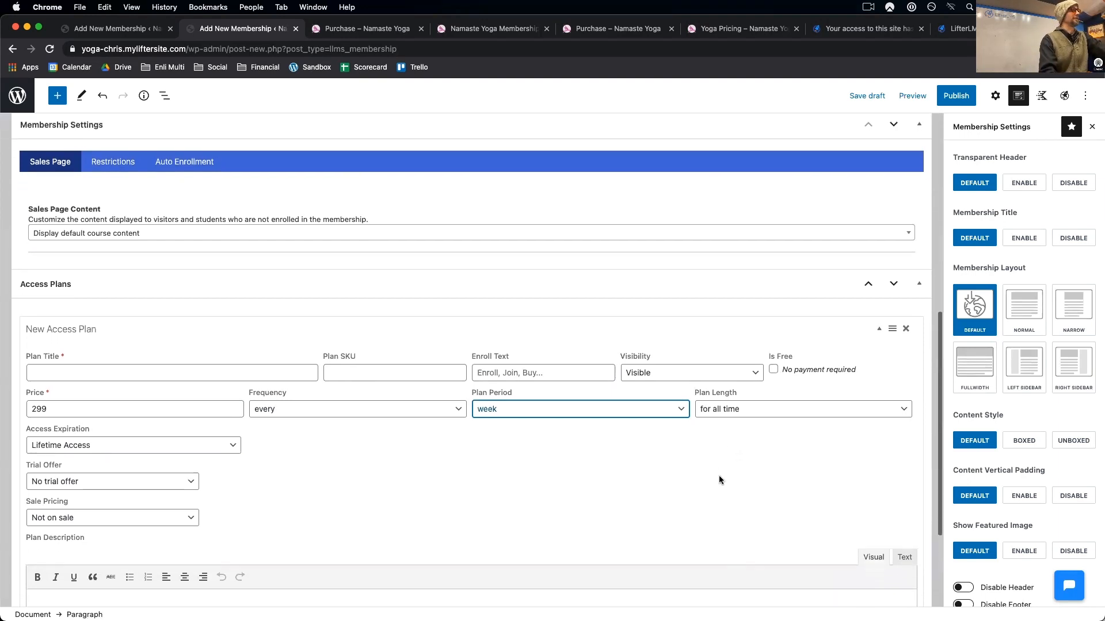
scroll(720, 475, "up", 1)
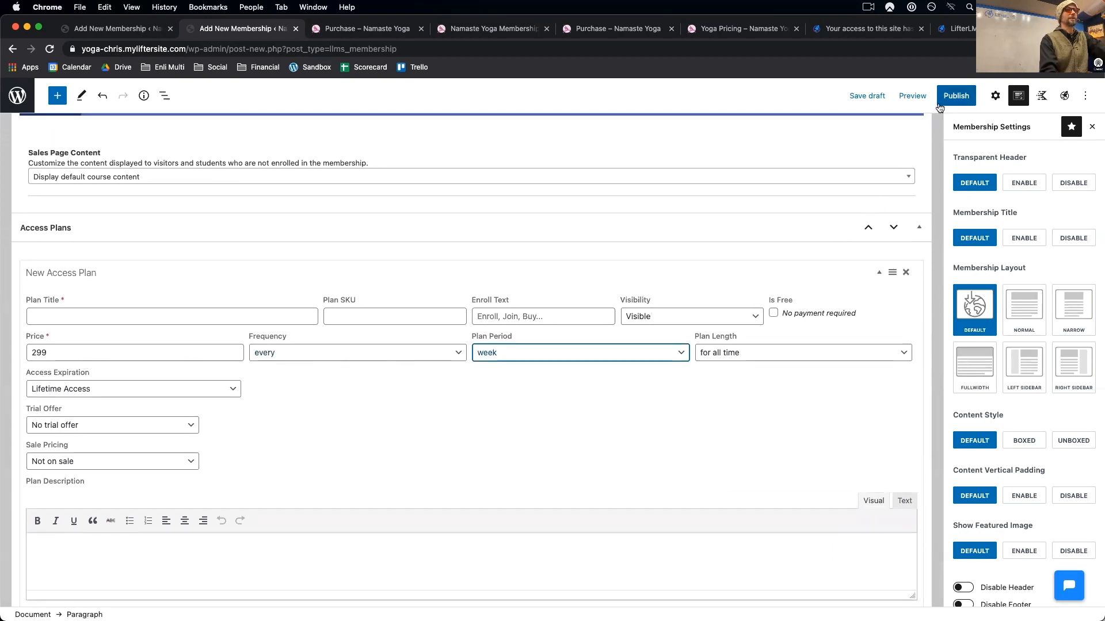
left_click(967, 97)
left_click(966, 95)
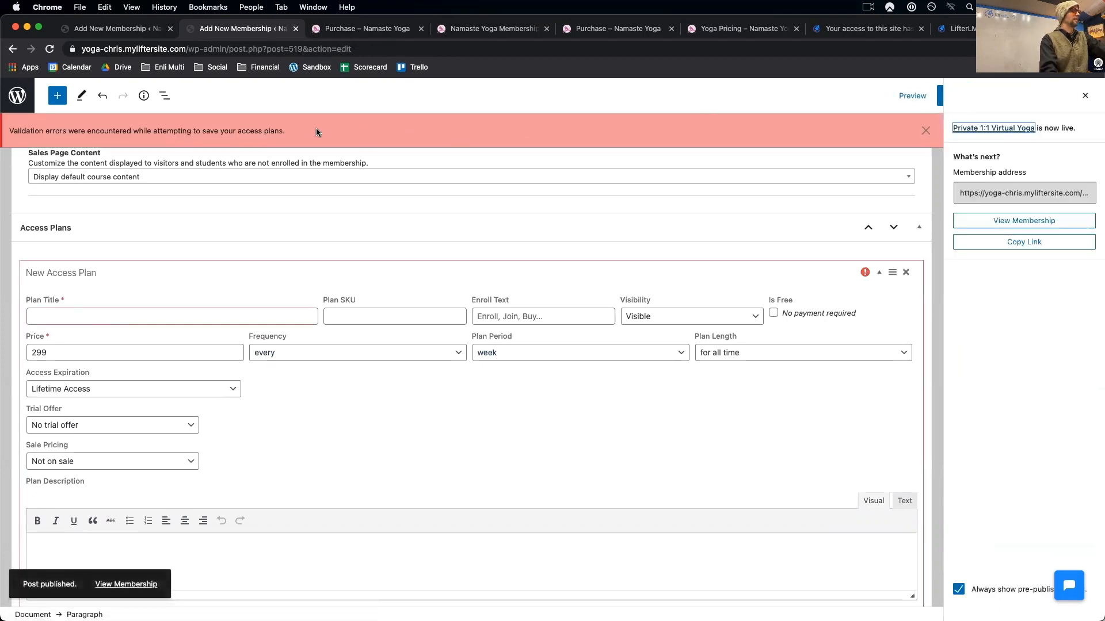
- Try to save the weekly access plan without a plan title
left_click(259, 403)
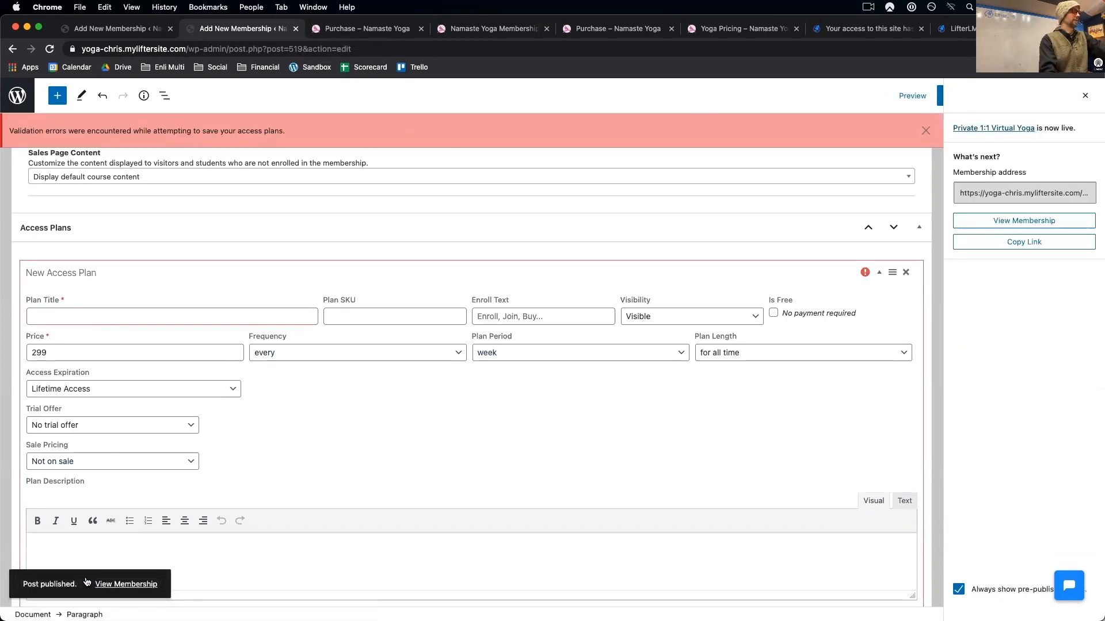
left_click(924, 131)
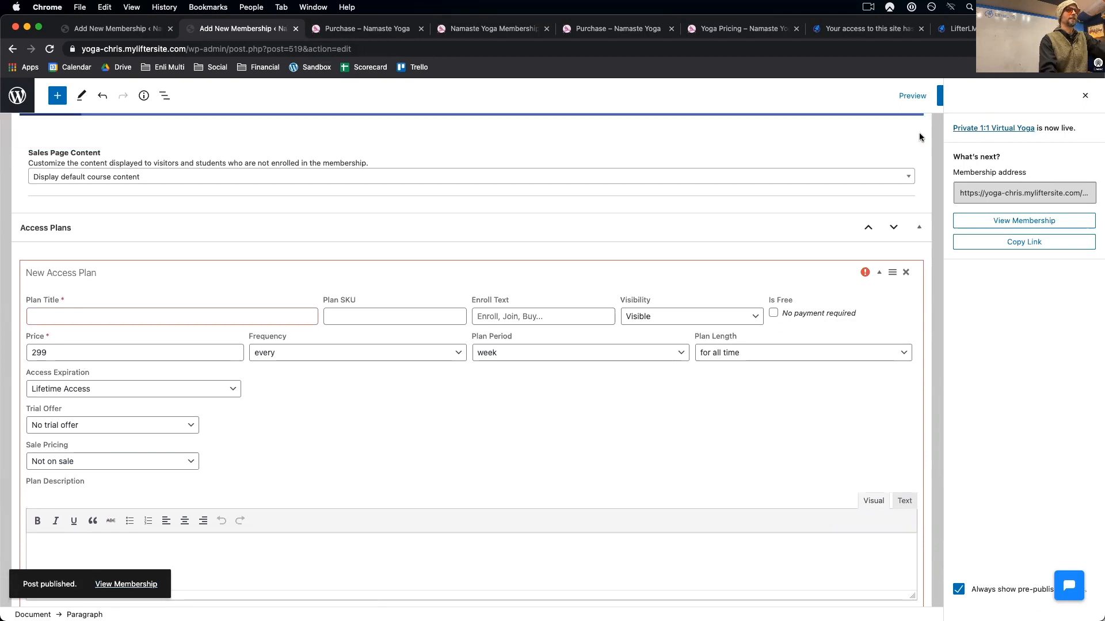
scroll(764, 353, "down", 5)
left_click(906, 543)
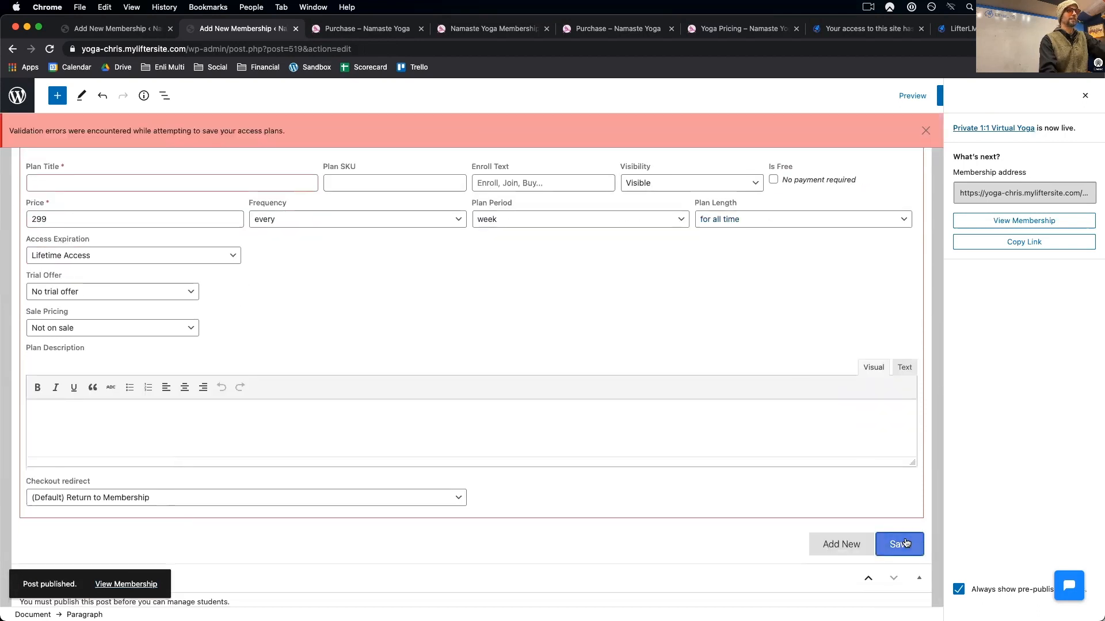
left_click(924, 130)
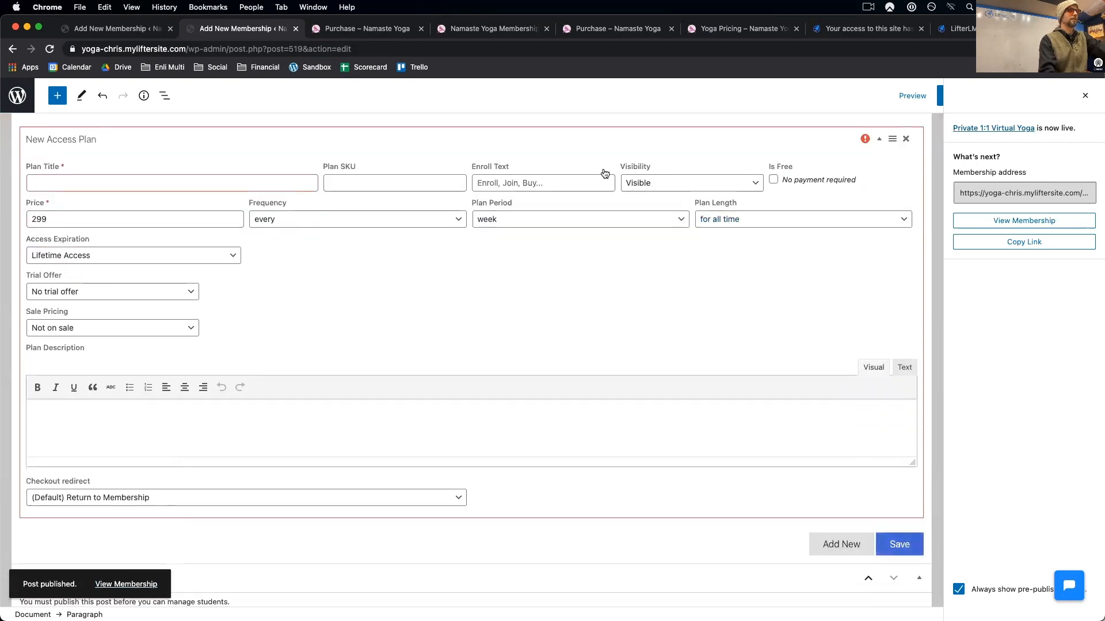
- Title the access plan "Private One on One Virtual Yoga" and save it
left_click(49, 183)
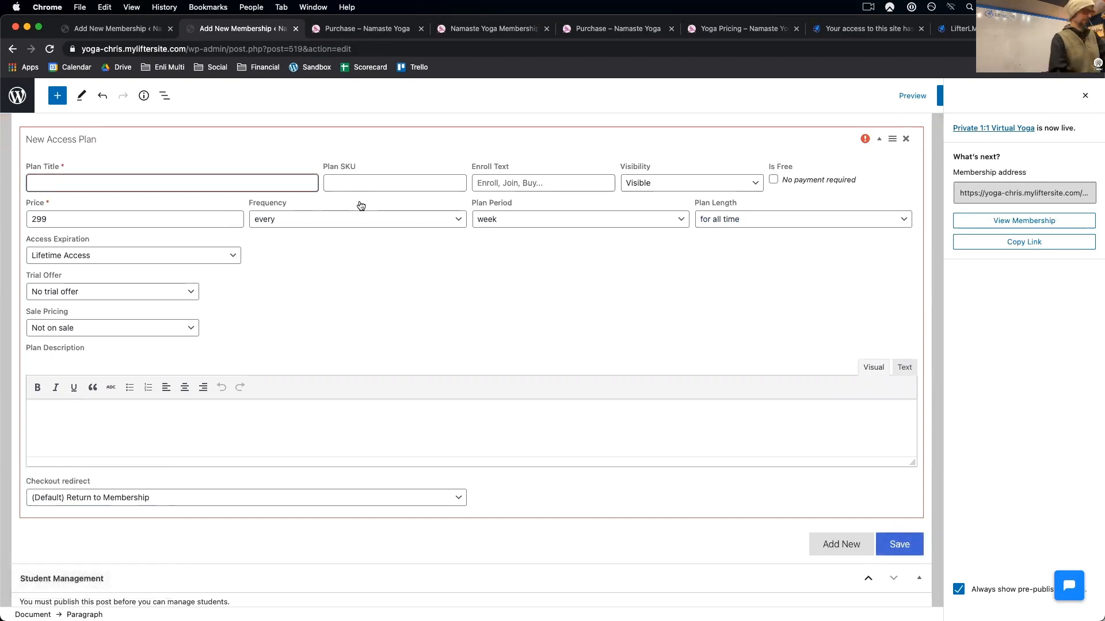
type("Private One on One Virtual Yo")
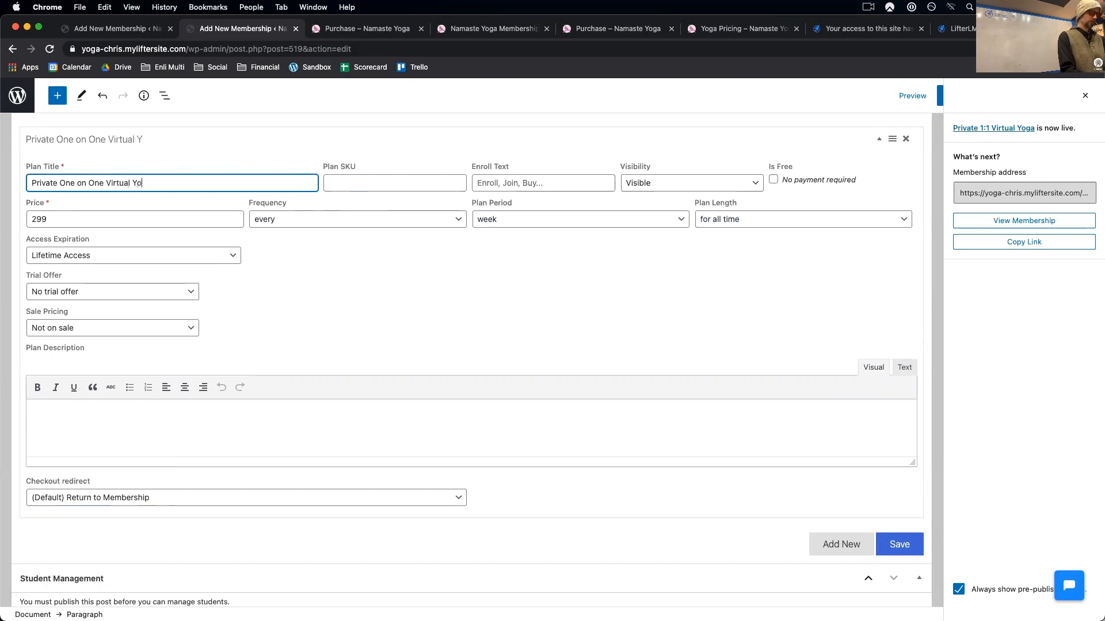
type("ga")
left_click(920, 541)
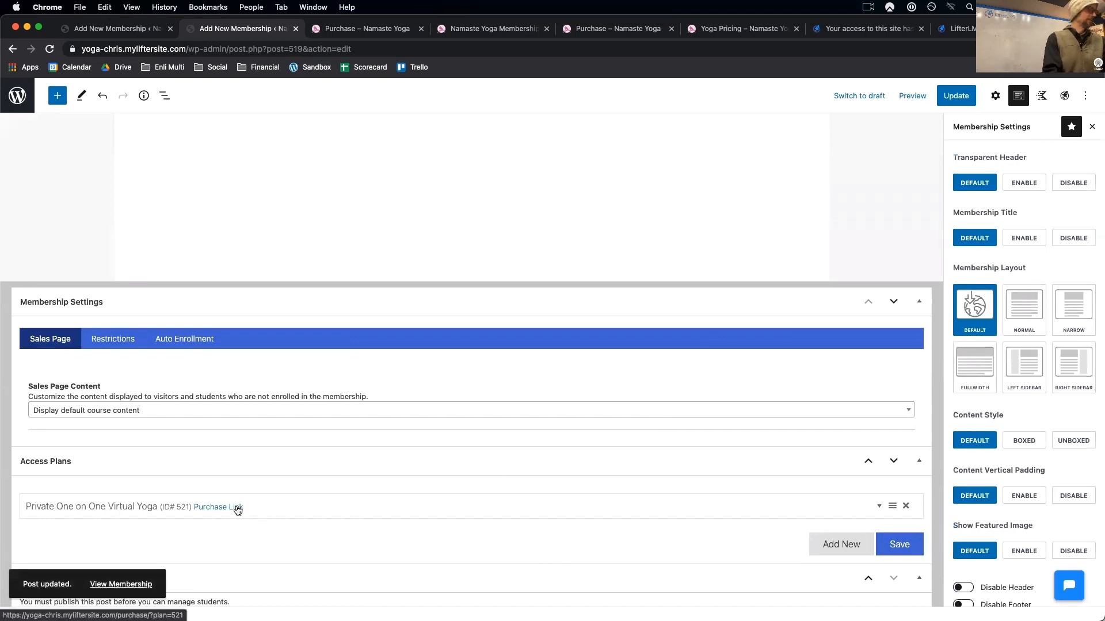
- Open the Private One on One Virtual Yoga plan's purchase page, copy its web address and check the payment terms
left_click(237, 510)
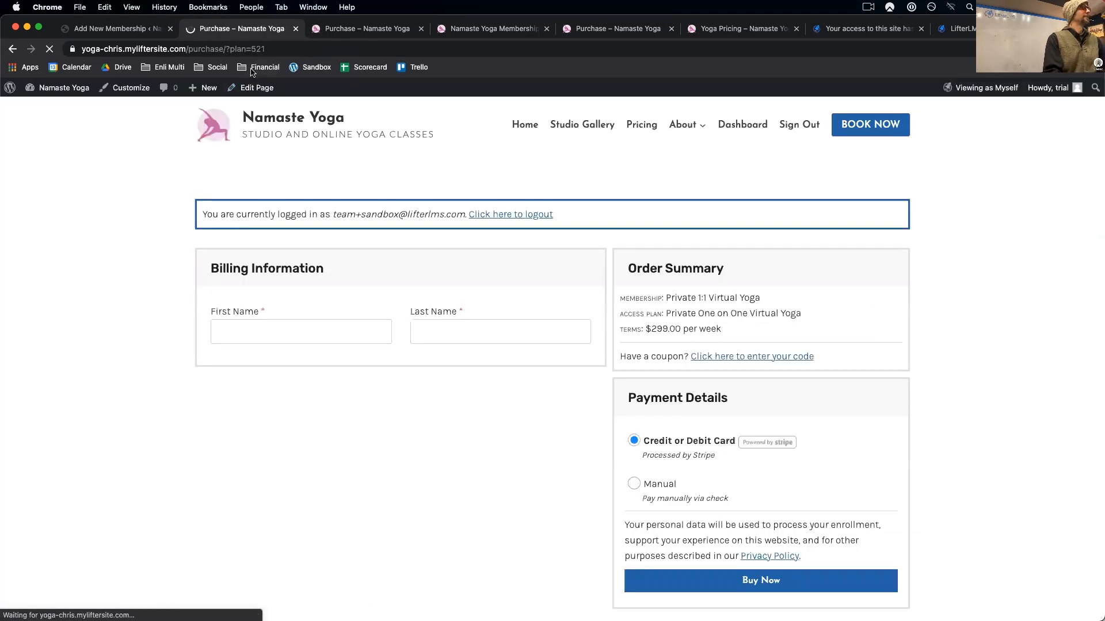
left_click(211, 40)
key("super+c")
left_click_drag(719, 333, 648, 327)
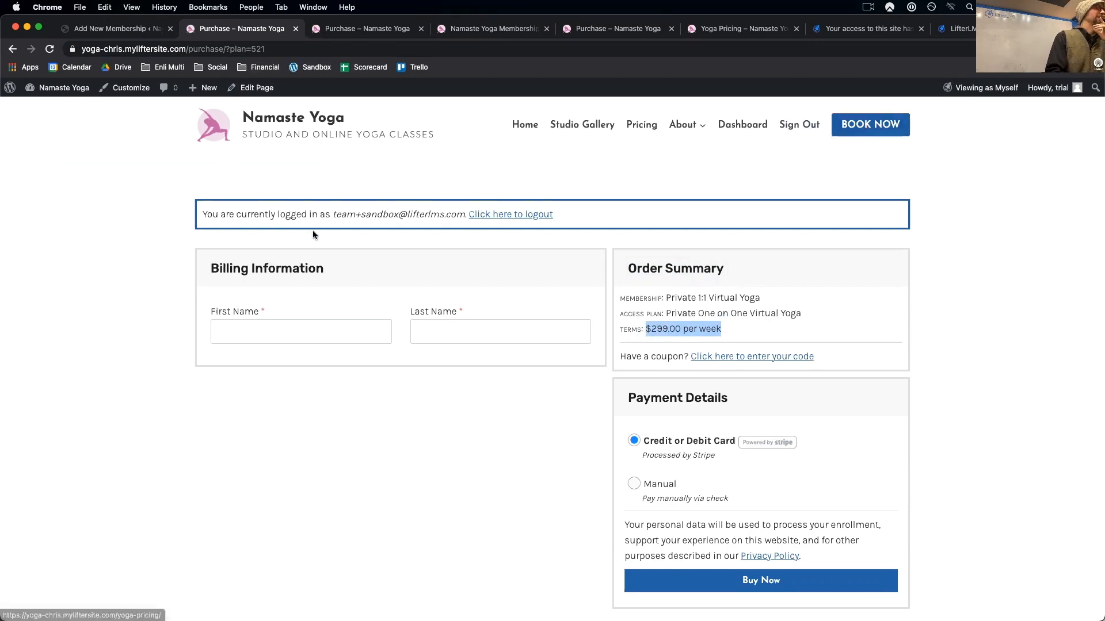
- Test the header's Book Now button, and review the Yoga Menu's structure and settings in the WordPress dashboard
left_click(870, 119)
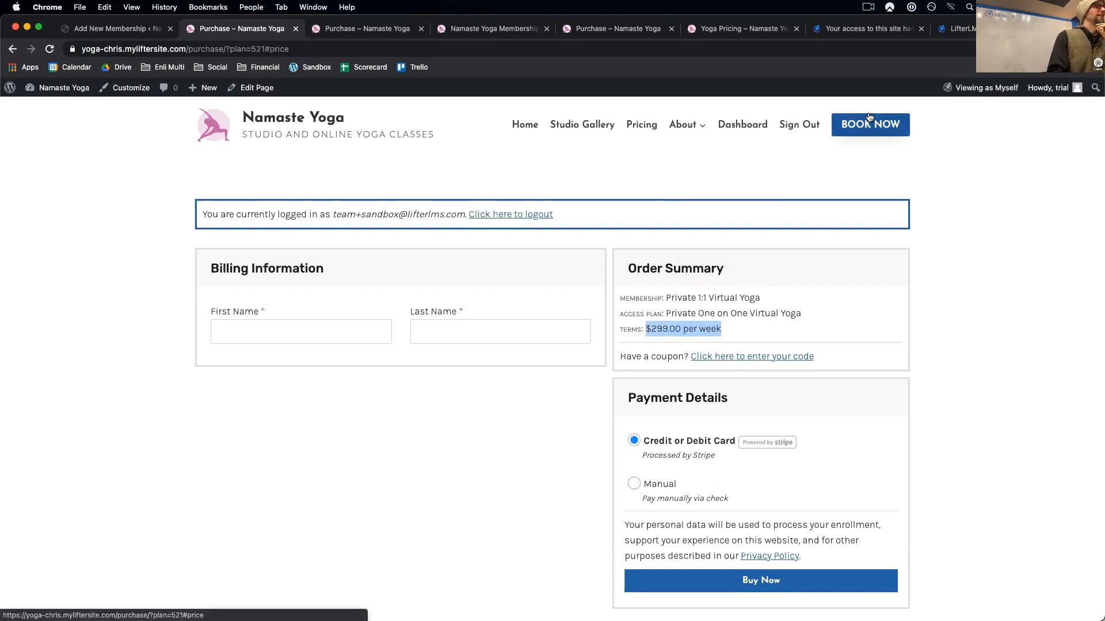
left_click(49, 109)
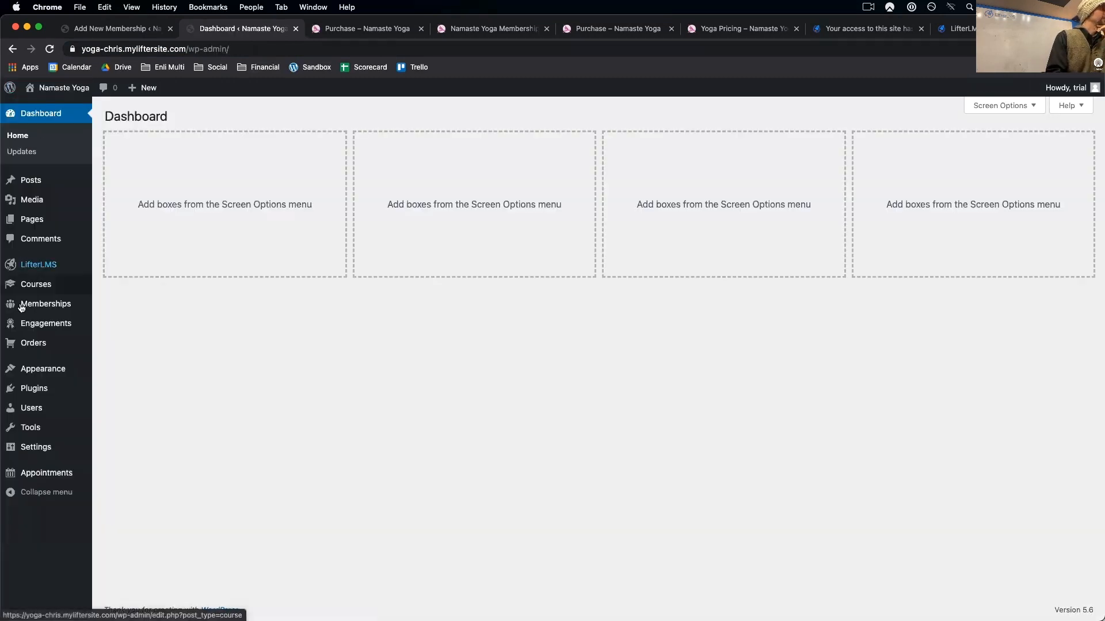
mouse_move(35, 373)
left_click(108, 424)
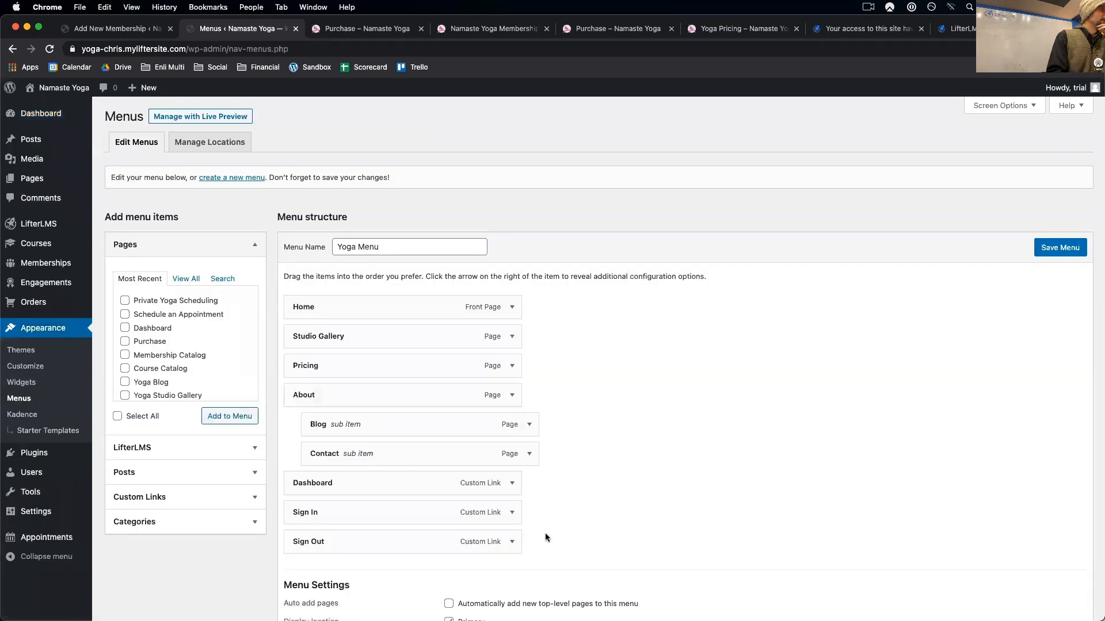
scroll(546, 538, "down", 5)
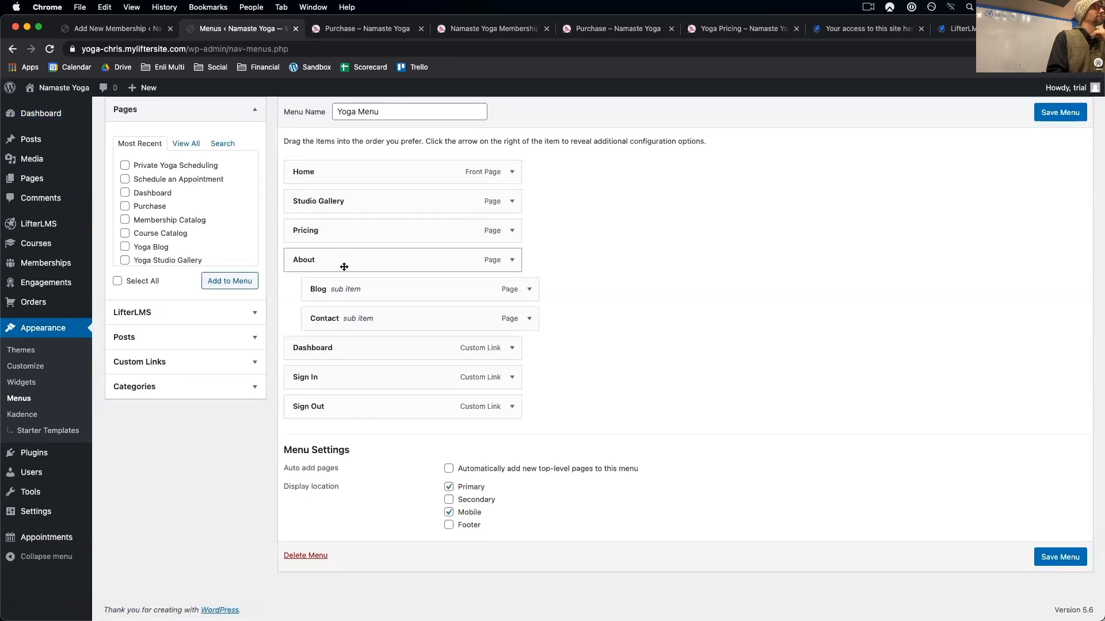
scroll(339, 319, "up", 5)
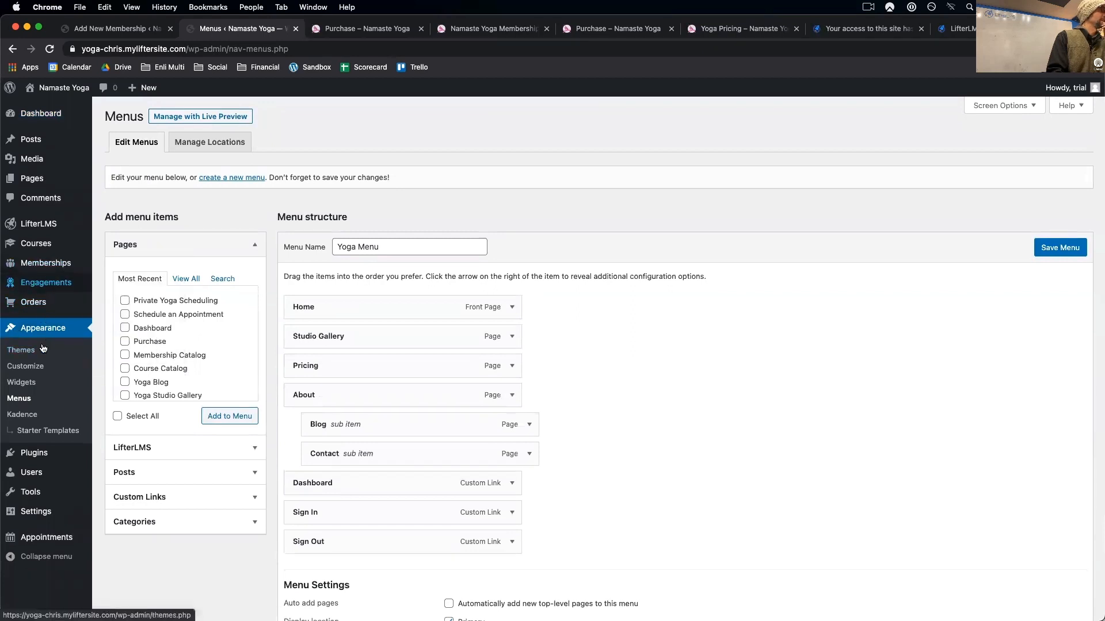
- Open the theme's header button settings and set the URL to the copied purchase page address ending in /purchase/?plan=521
left_click(32, 365)
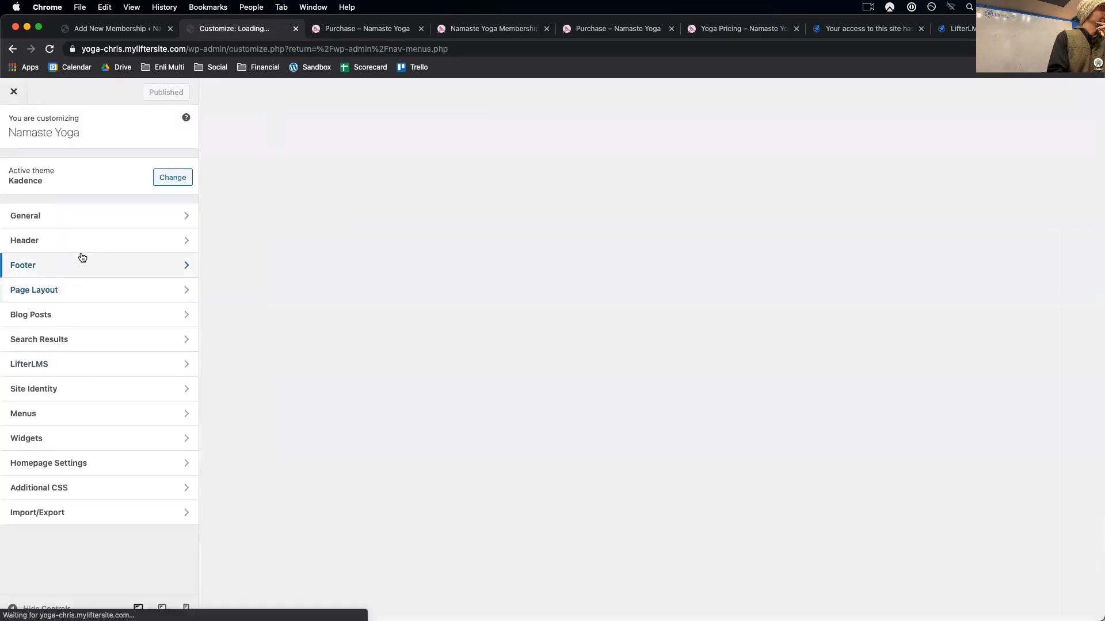
left_click(76, 242)
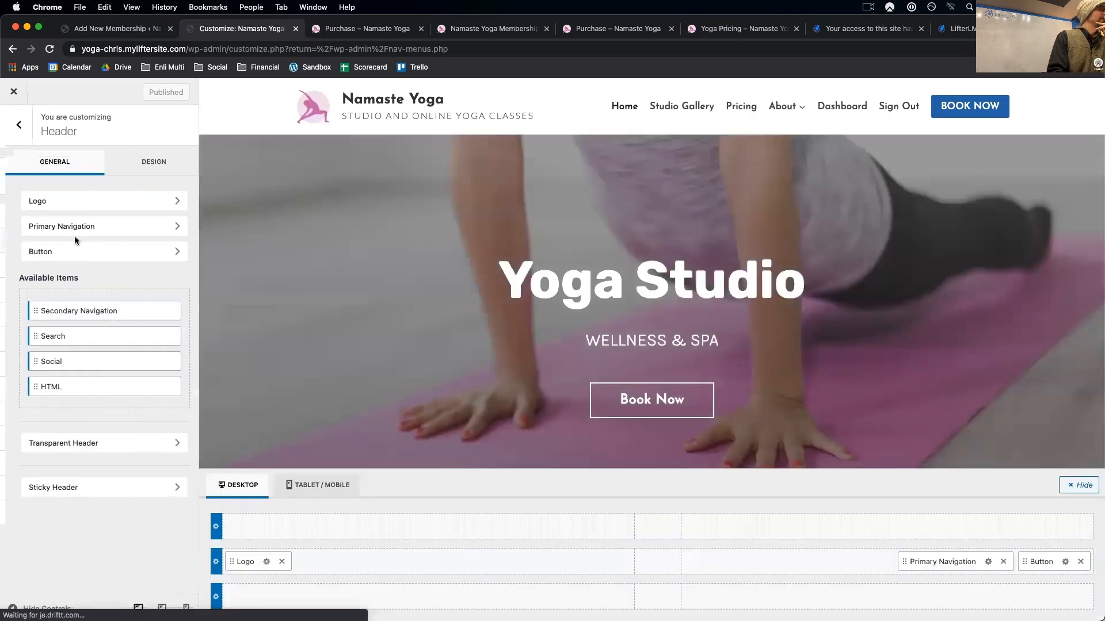
left_click(77, 251)
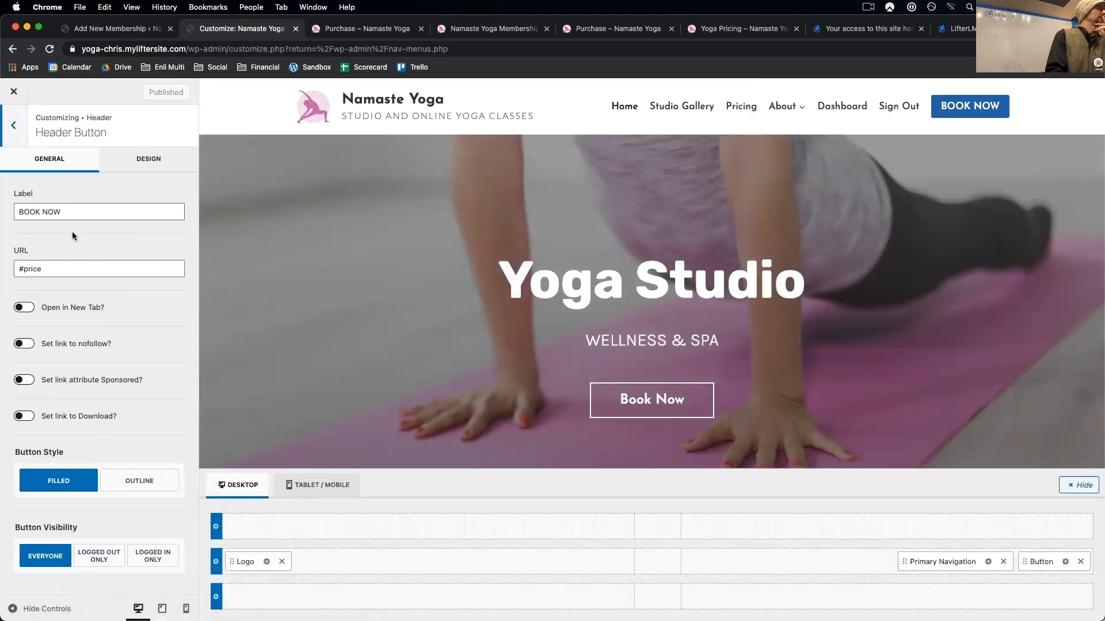
left_click_drag(57, 268, 3, 252)
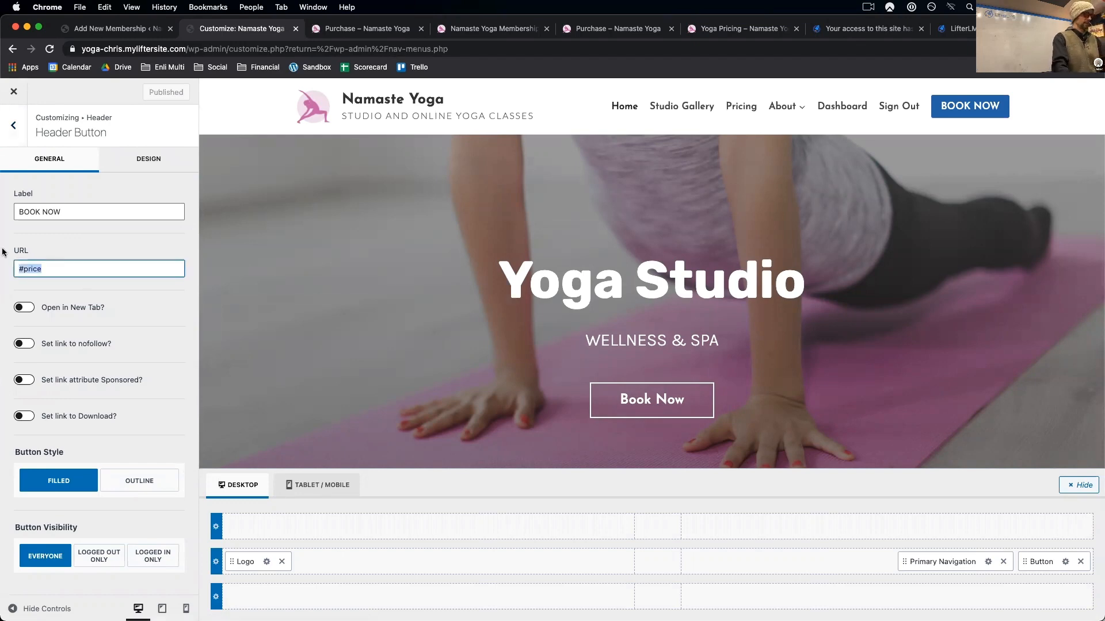
key("super+v")
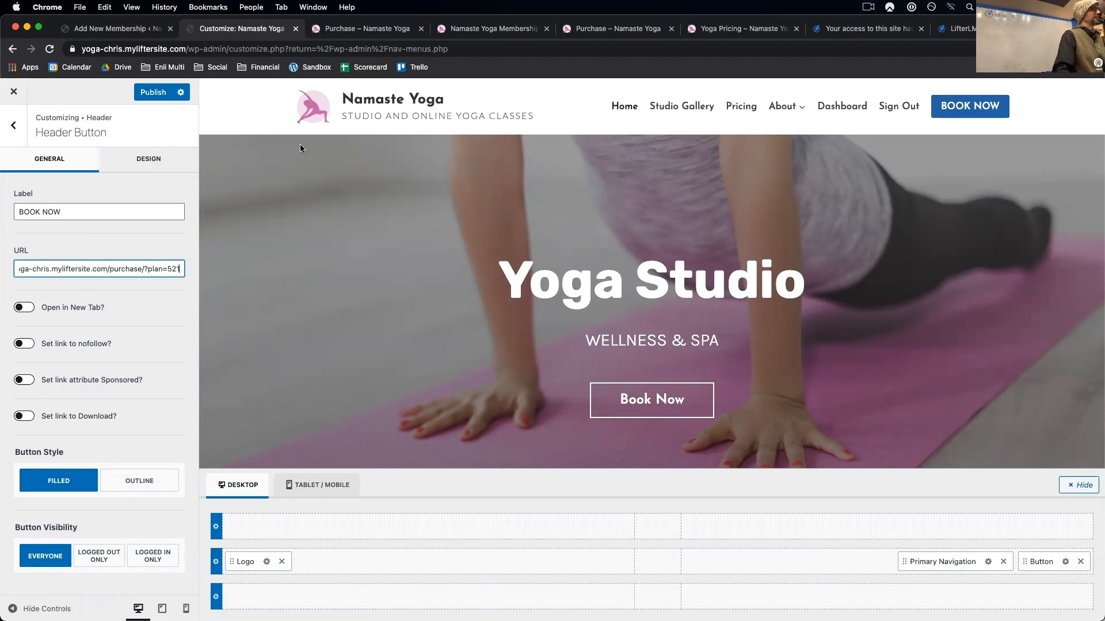
left_click(43, 213)
left_click_drag(59, 213, 43, 213)
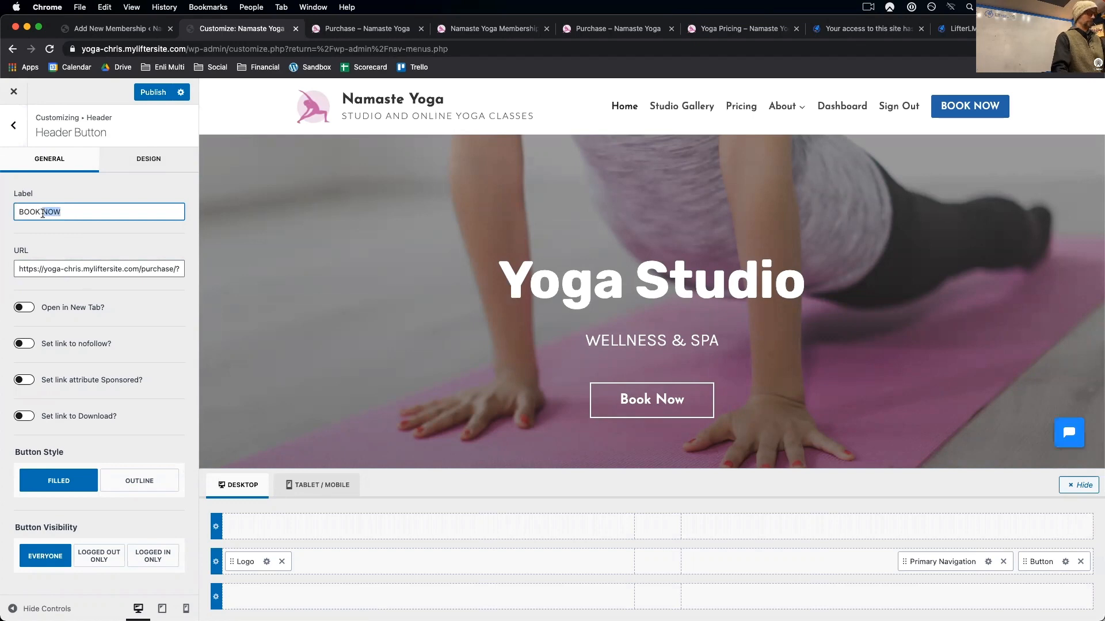
type("Virtu")
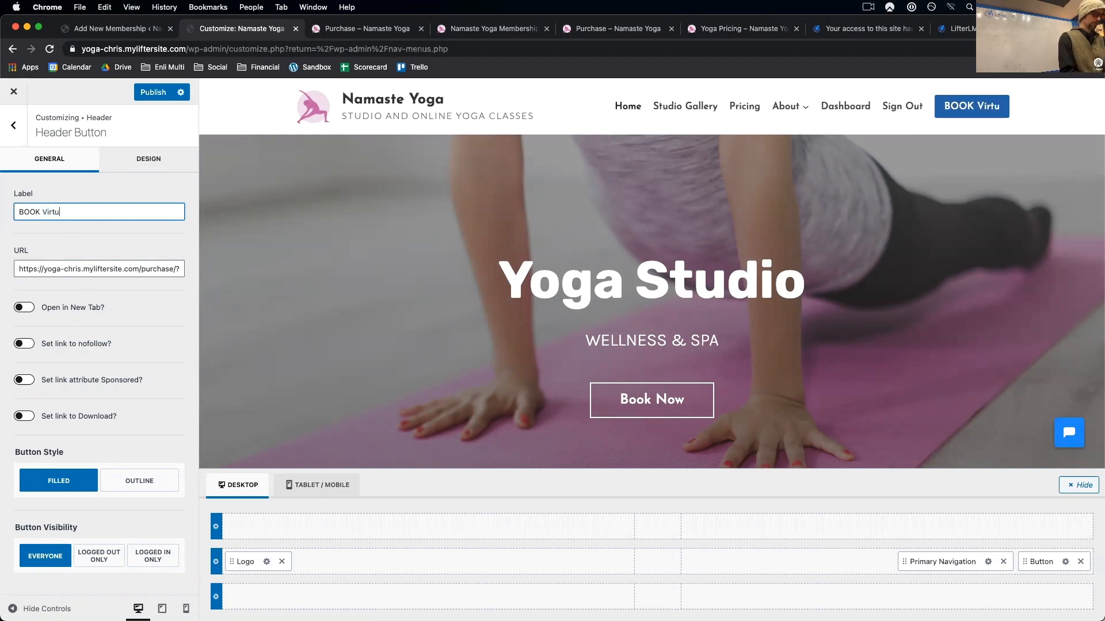
type("al 1:1")
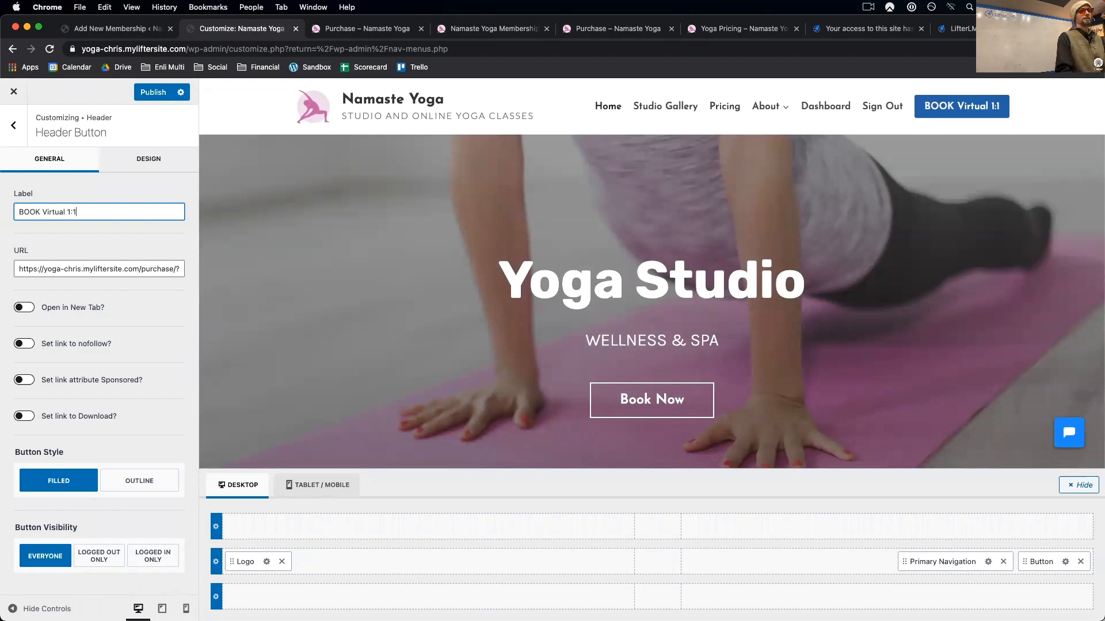
key("BackSpace")
key("BackSpace")
key("BackSpace")
key("BackSpace")
key("BackSpace")
key("BackSpace")
key("BackSpace")
key("BackSpace")
key("BackSpace")
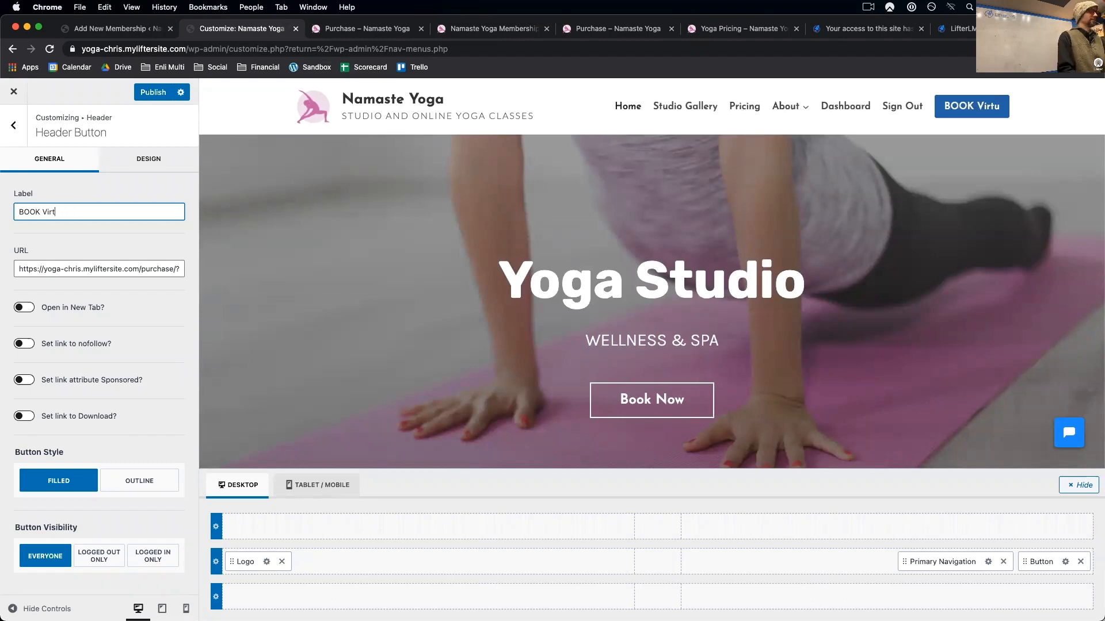
key("BackSpace")
key("BackSpace")
- Set the header button's label to "BOOK PRIVATE LESSON", publish the change and close the theme customization
type("P")
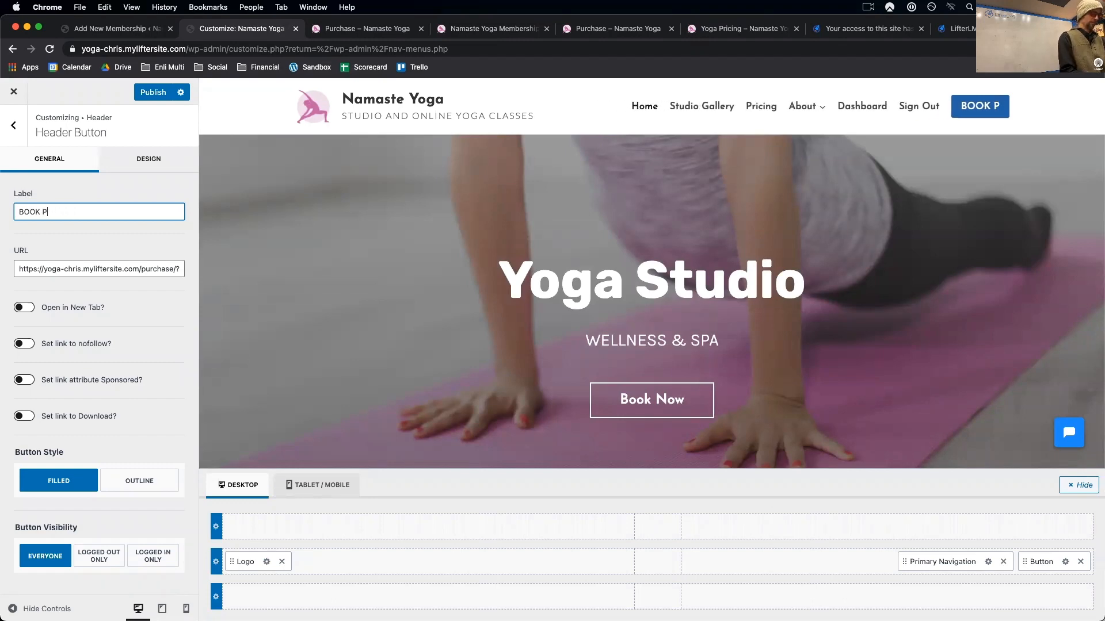
type("RIVATE")
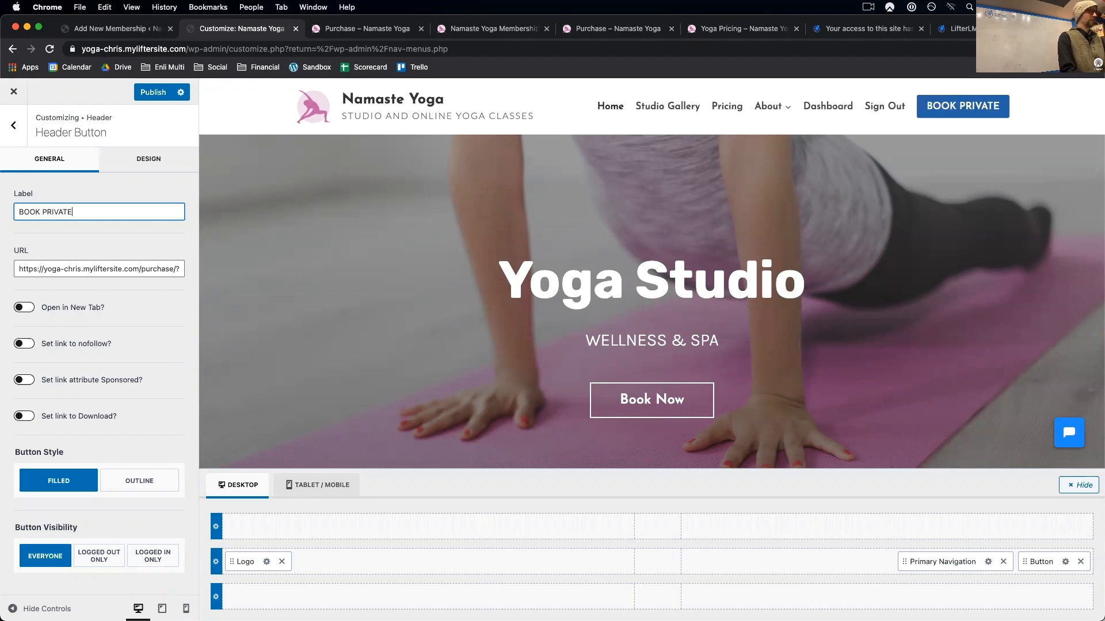
type(" SESSION")
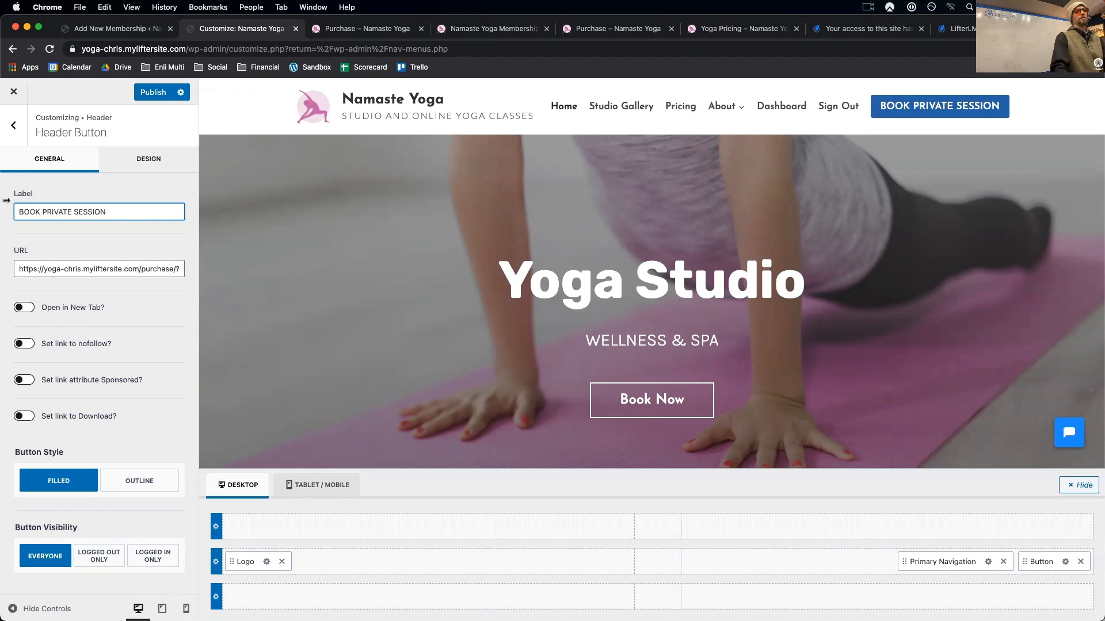
left_click_drag(75, 213, 121, 212)
type("LESSON")
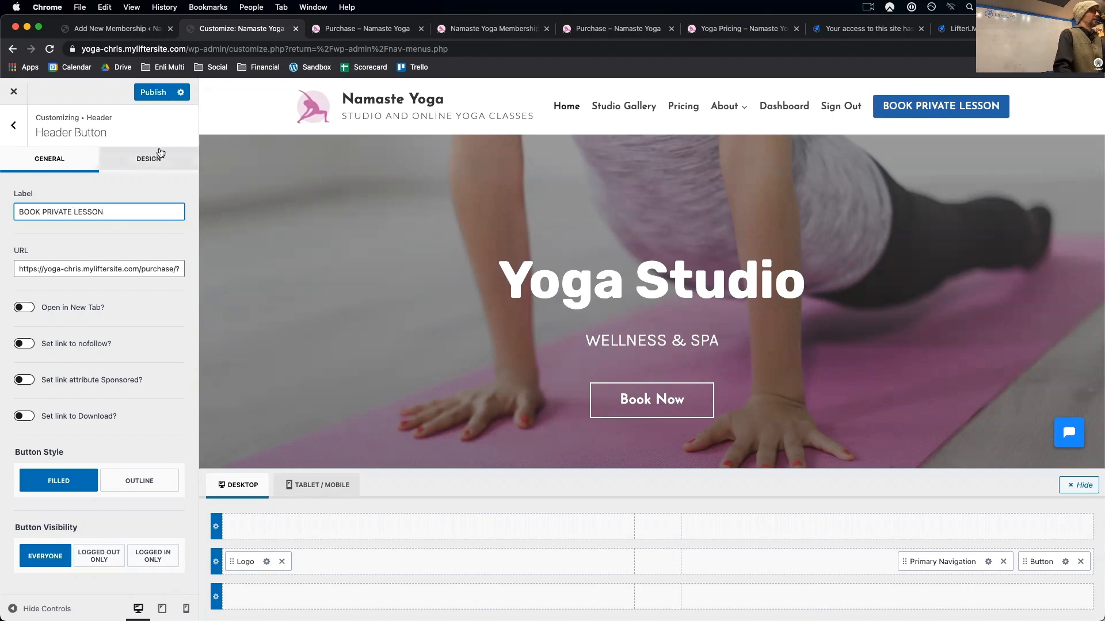
left_click(162, 93)
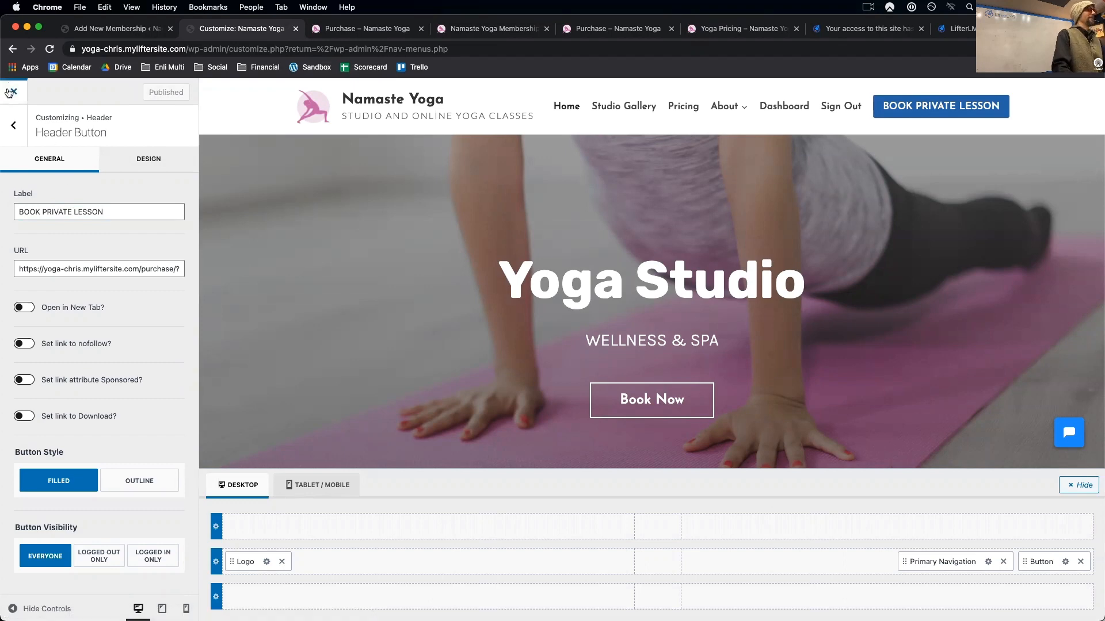
left_click(13, 125)
left_click(14, 92)
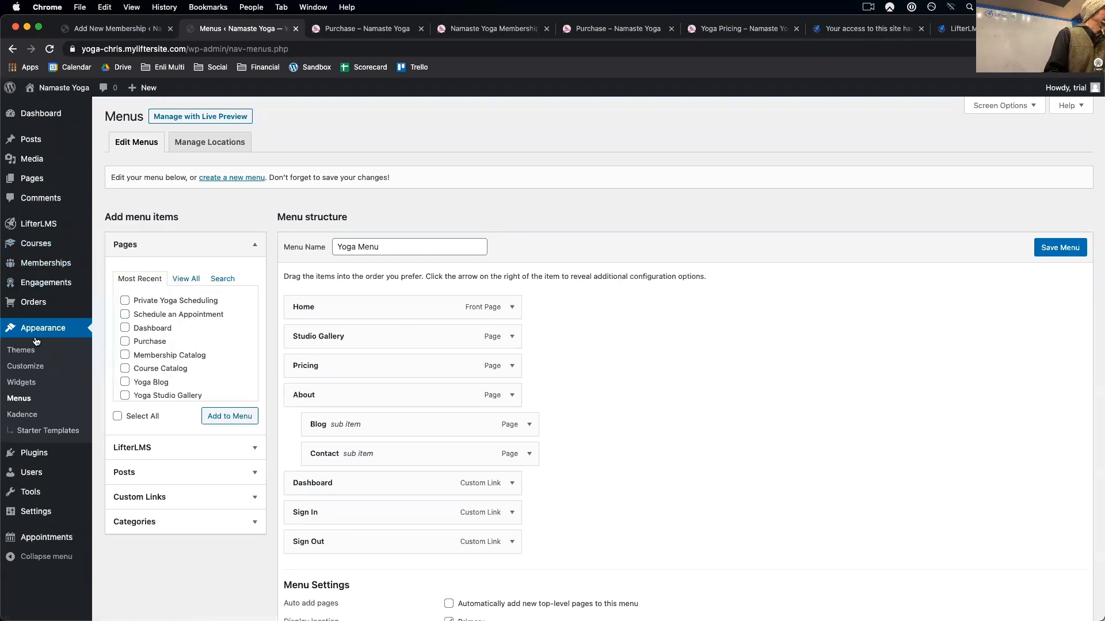
- Open the Private Yoga Scheduling page for editing, check its restriction to the Private 1:1 Virtual Yoga membership, and update the page
left_click(29, 178)
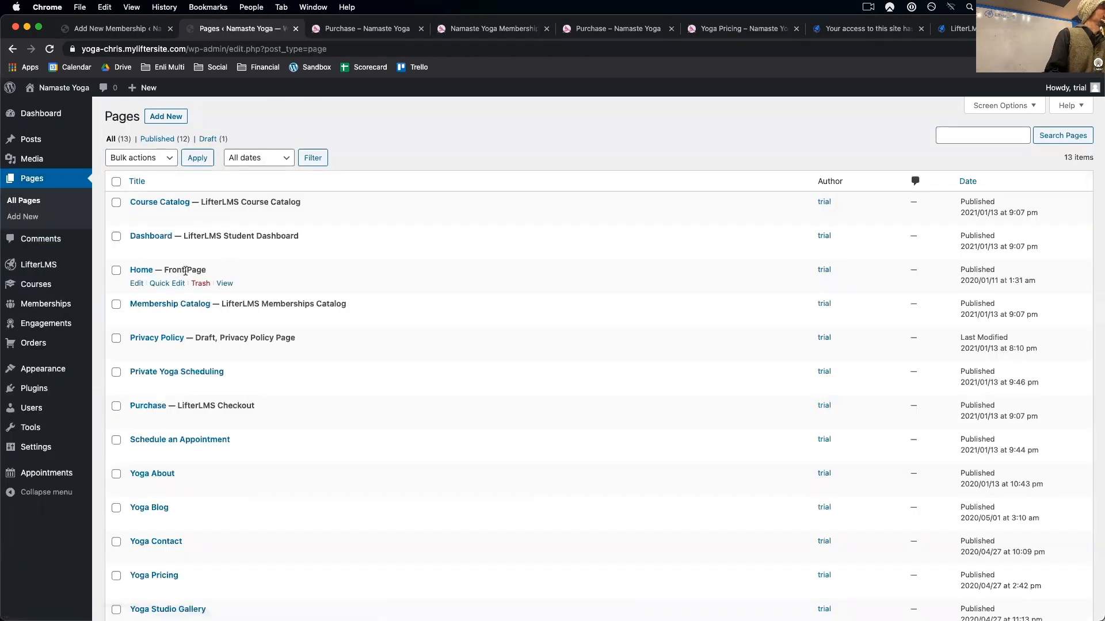
scroll(225, 465, "down", 2)
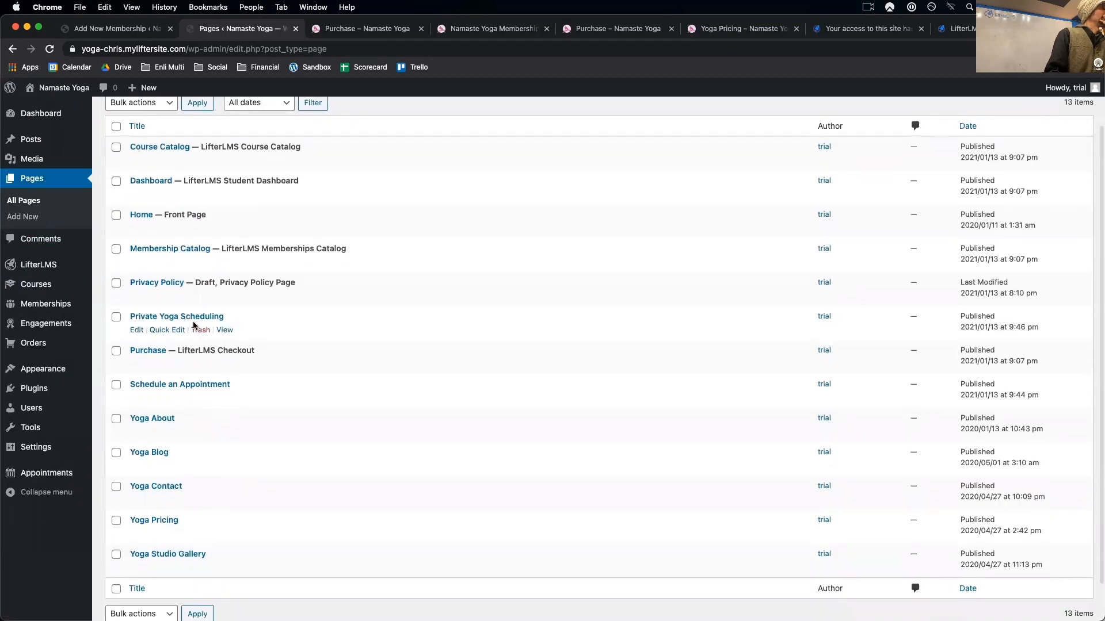
left_click(225, 330)
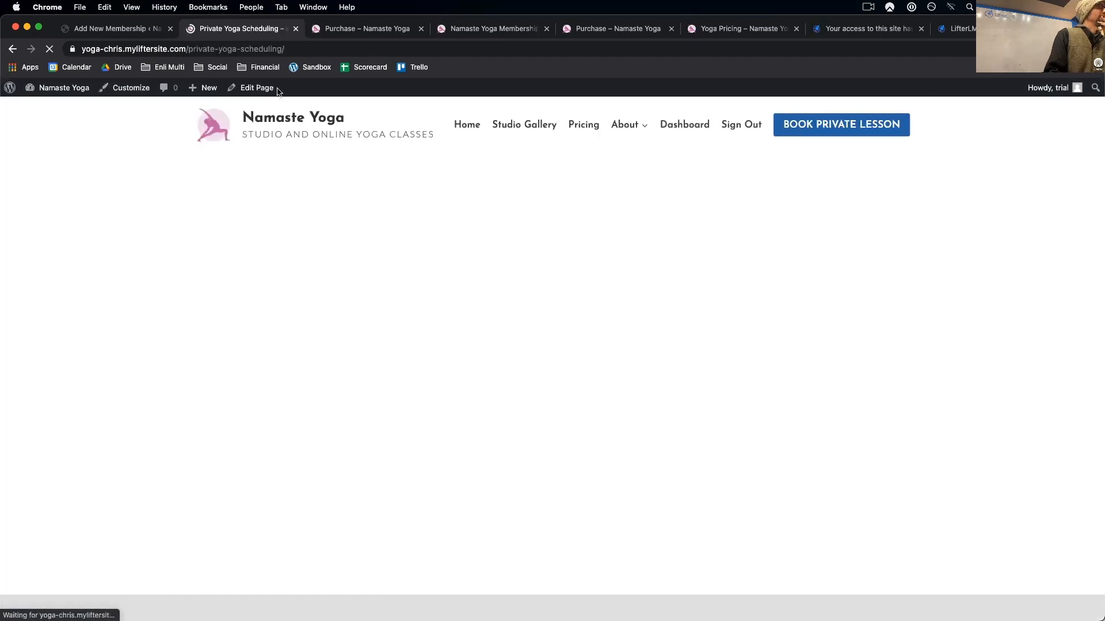
left_click_drag(309, 51, 43, 3)
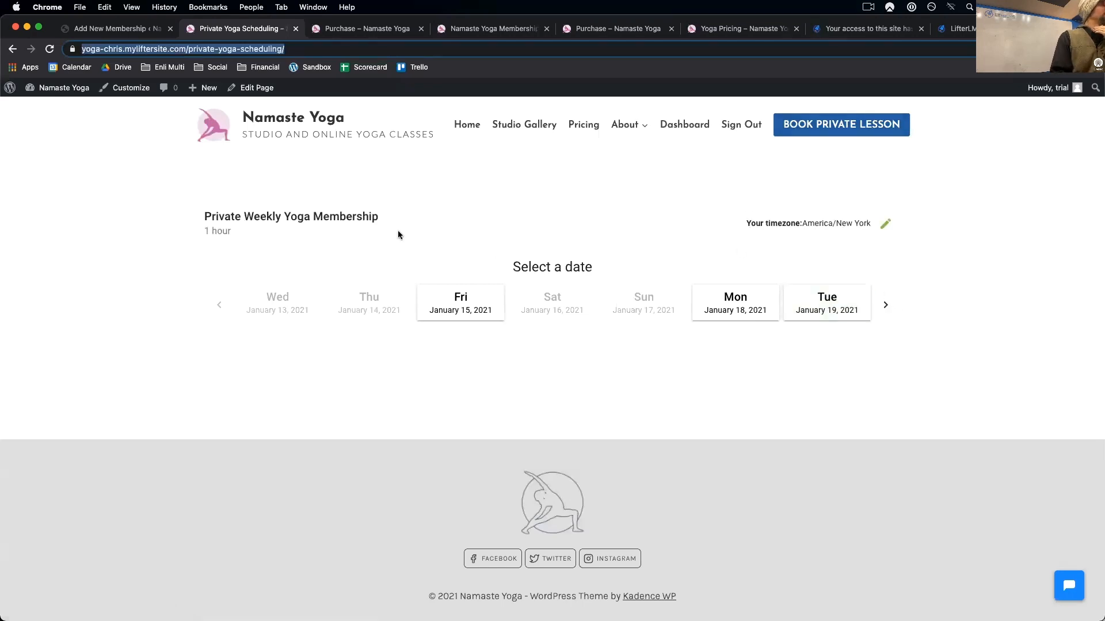
left_click(242, 87)
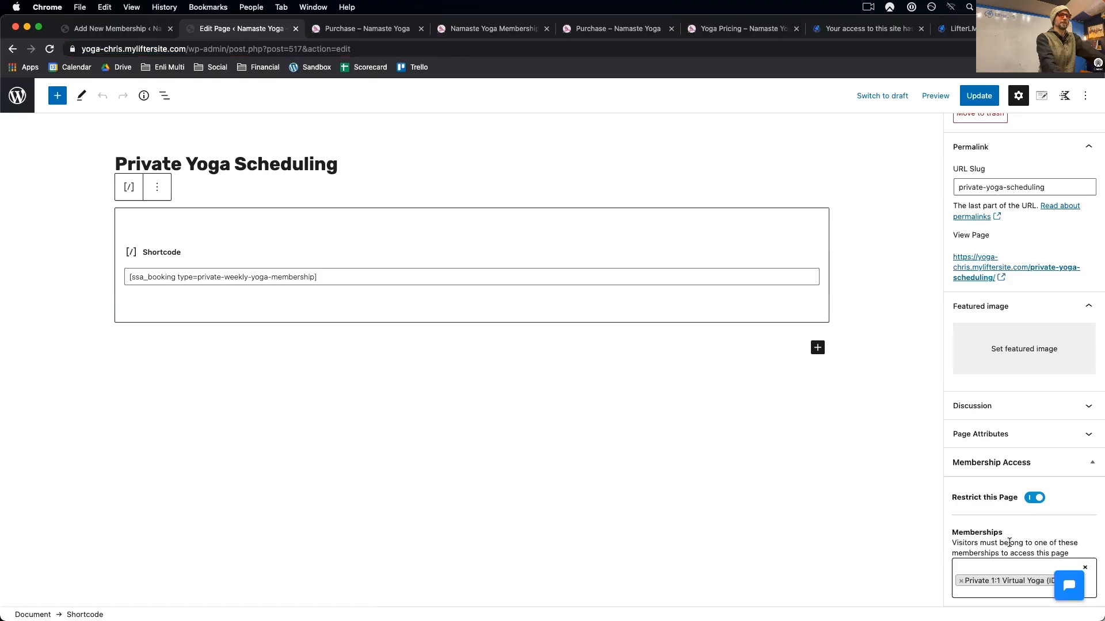
left_click(978, 99)
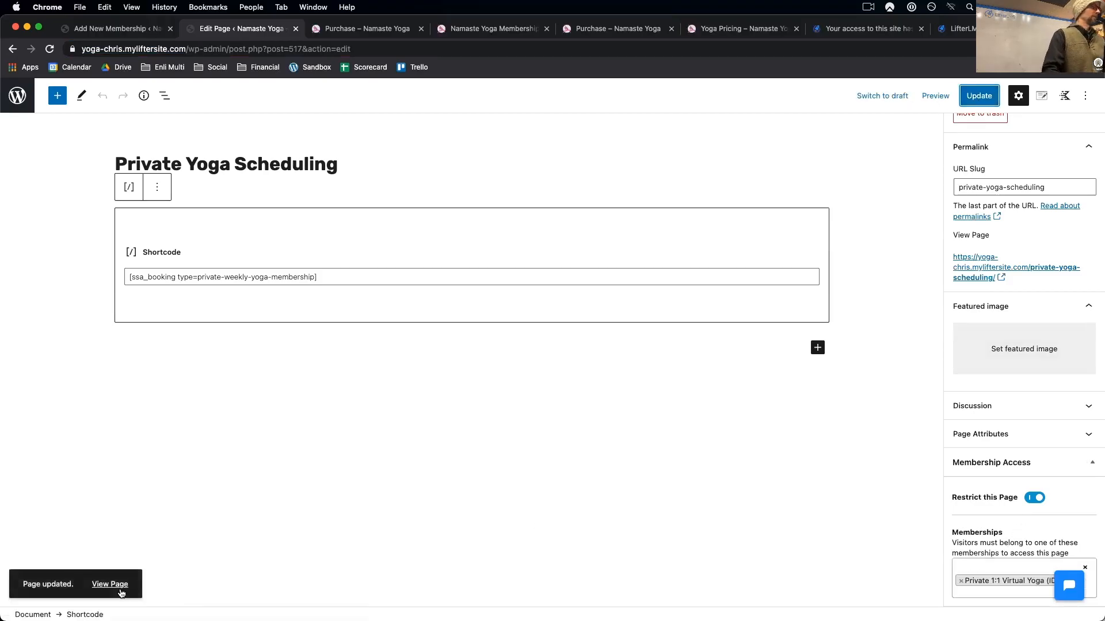
- View the updated scheduling page, test the header's Book Private Lesson button and return to the scheduling page
left_click(123, 592)
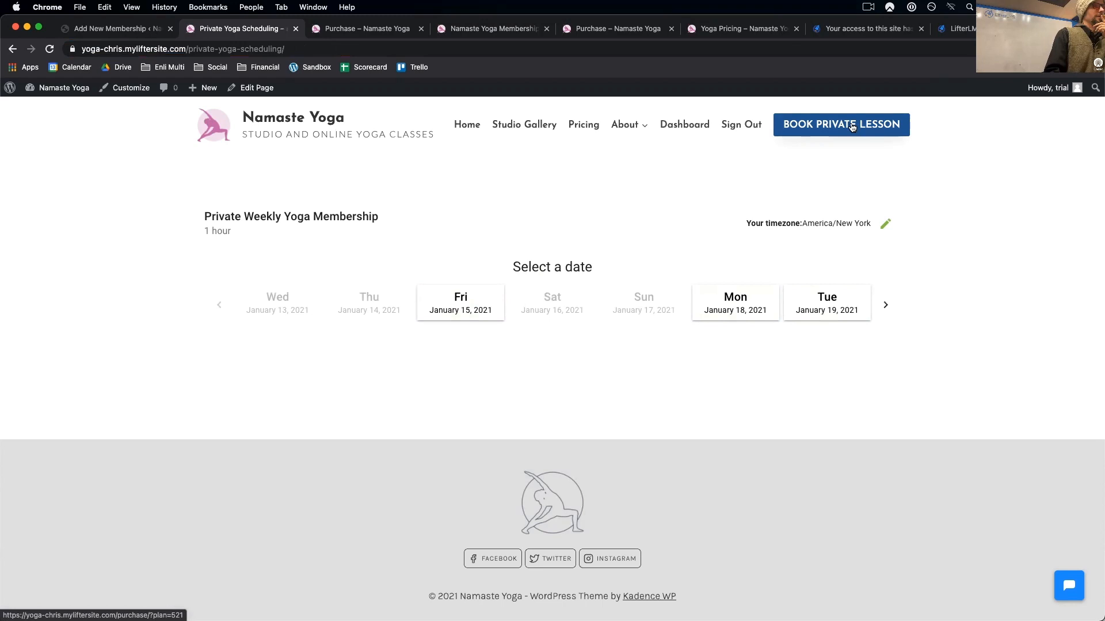
left_click(852, 127)
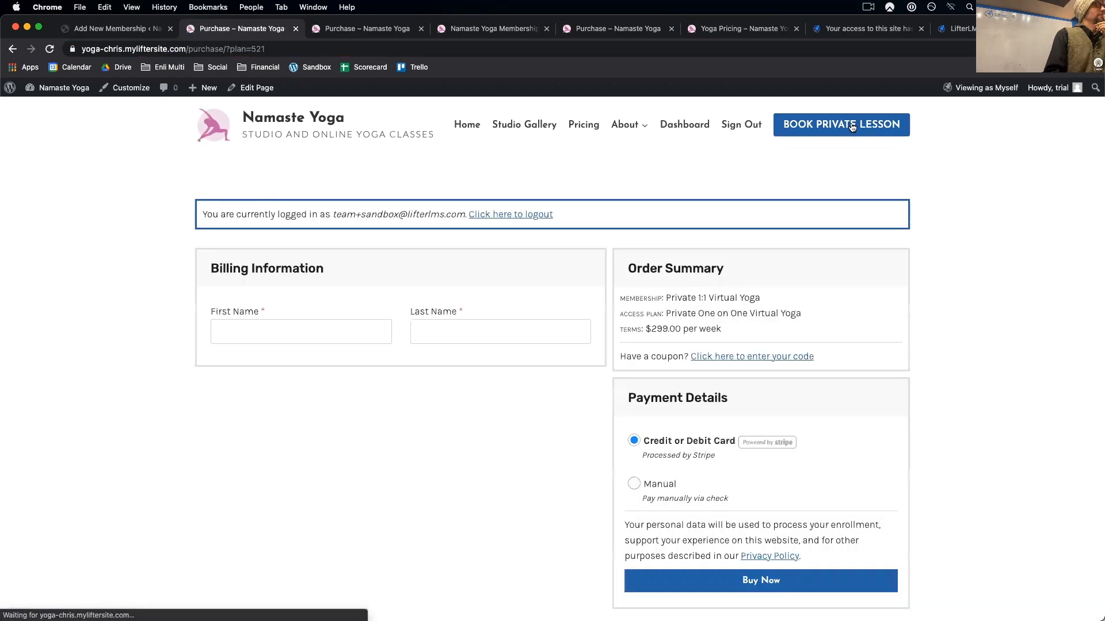
left_click(13, 49)
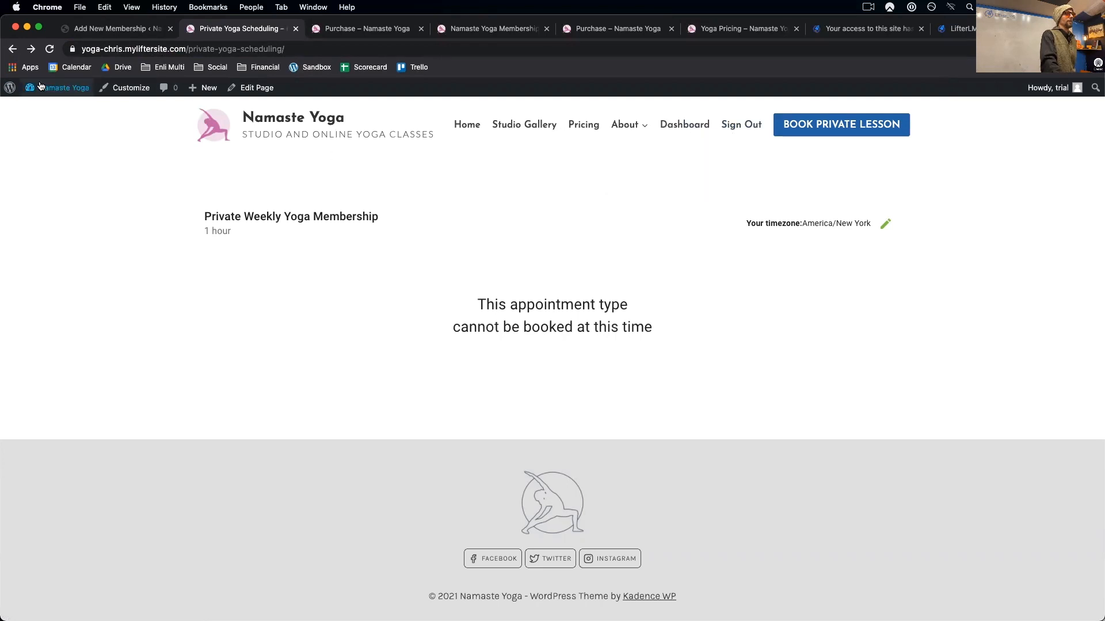
- View the Private Yoga Scheduling page from the dashboard's page list and copy its web address
mouse_move(39, 89)
left_click(39, 109)
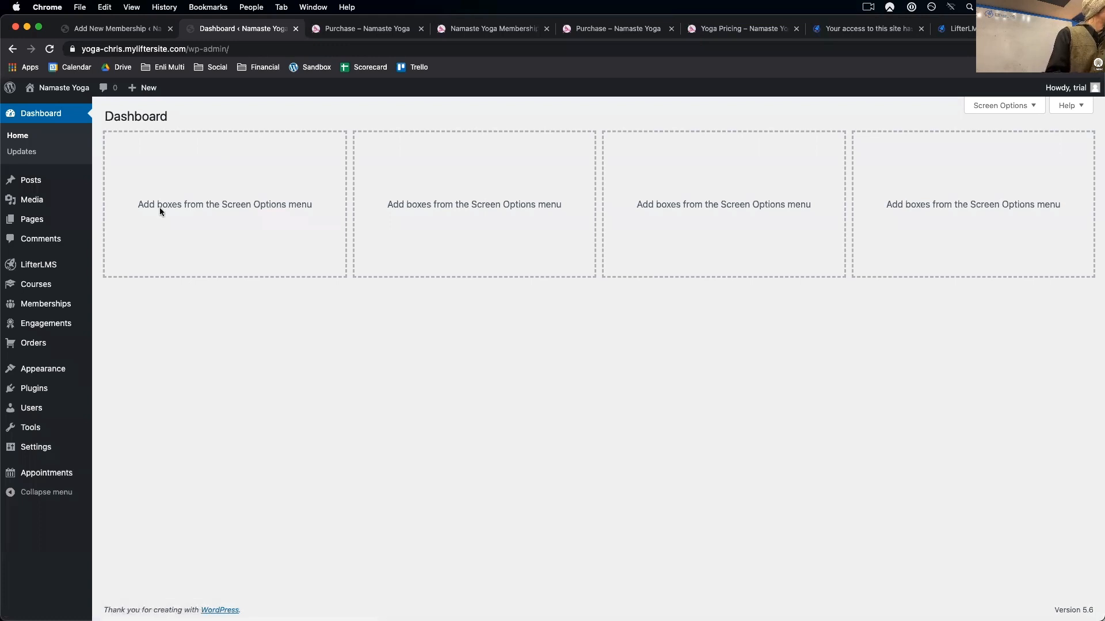
left_click(31, 220)
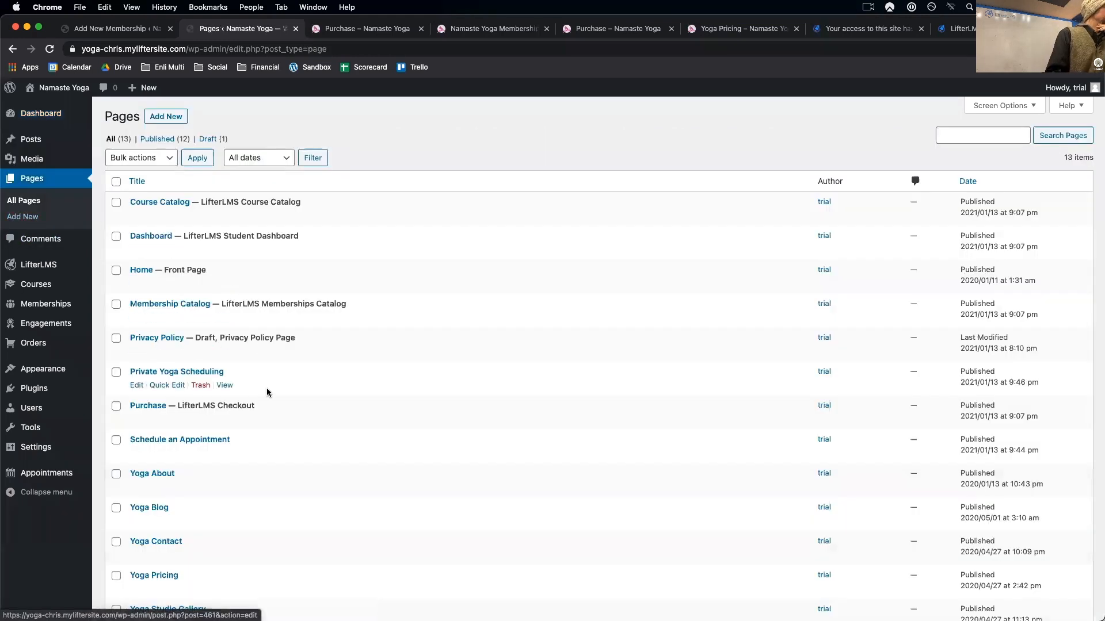
left_click(223, 387)
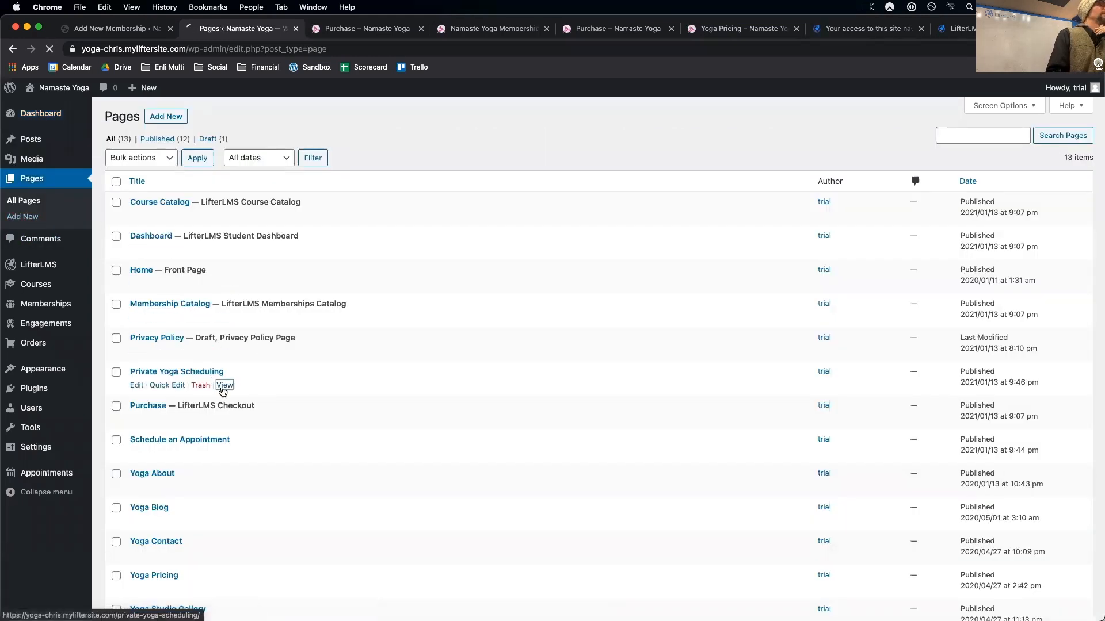
left_click_drag(308, 50, 215, 34)
key("super+c")
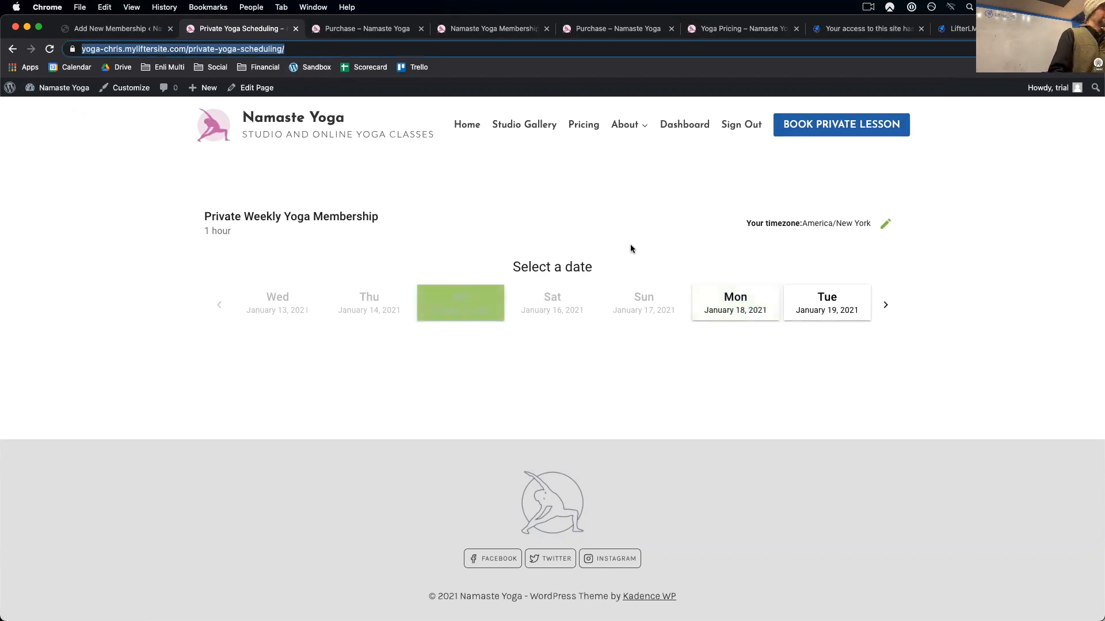
- Replace the header button's URL with the copied /private-yoga-scheduling/ page address and publish the change
left_click(11, 51)
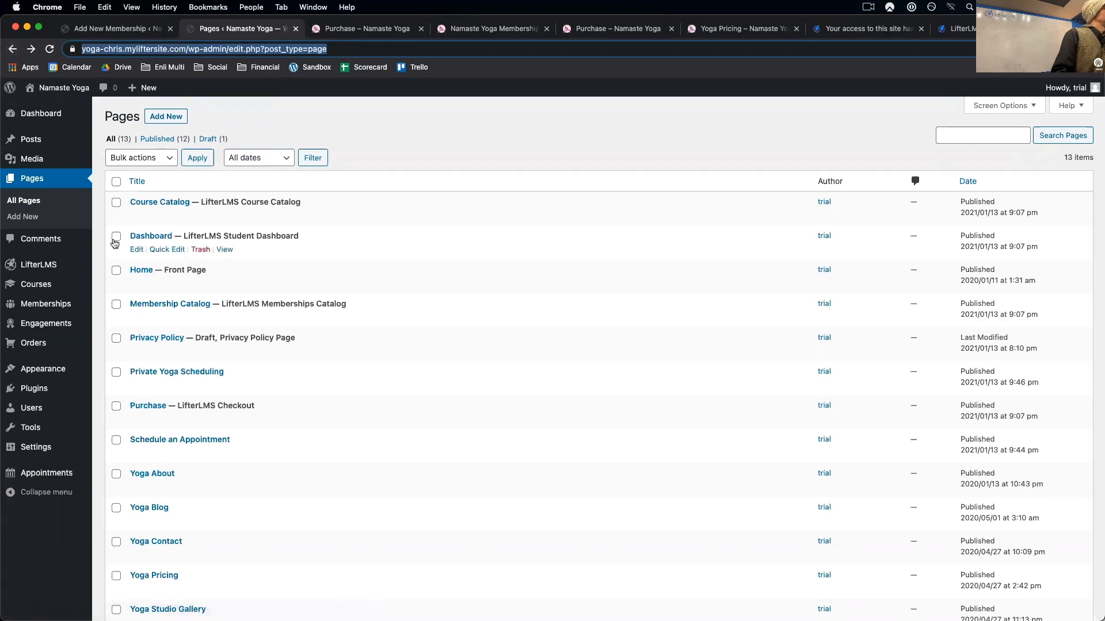
mouse_move(39, 371)
left_click(118, 393)
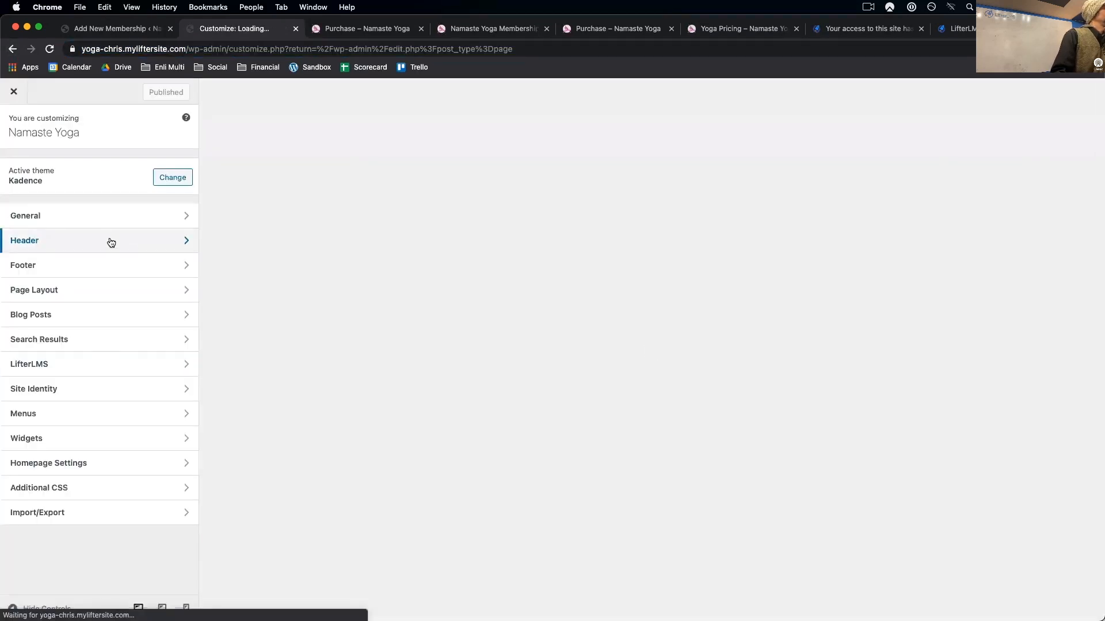
left_click(111, 242)
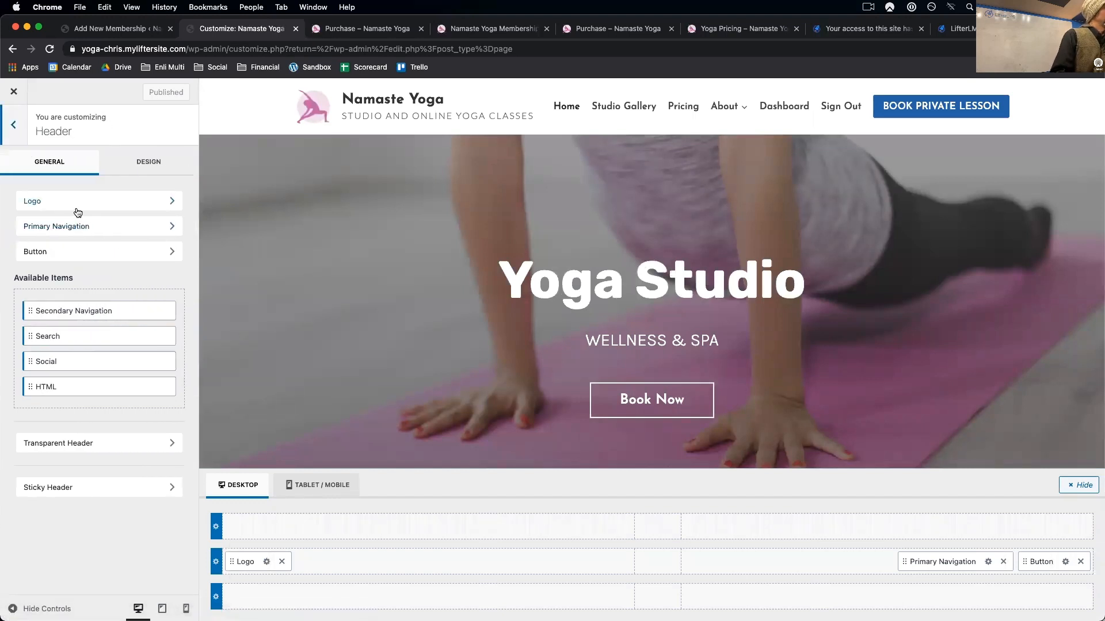
left_click(67, 253)
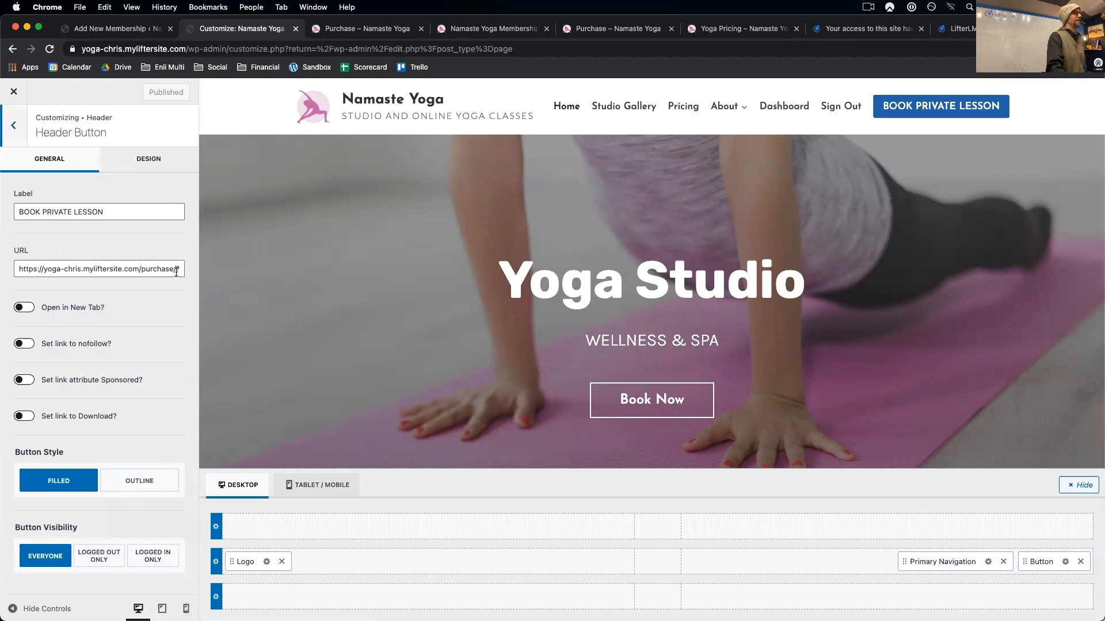
left_click_drag(18, 270, 209, 280)
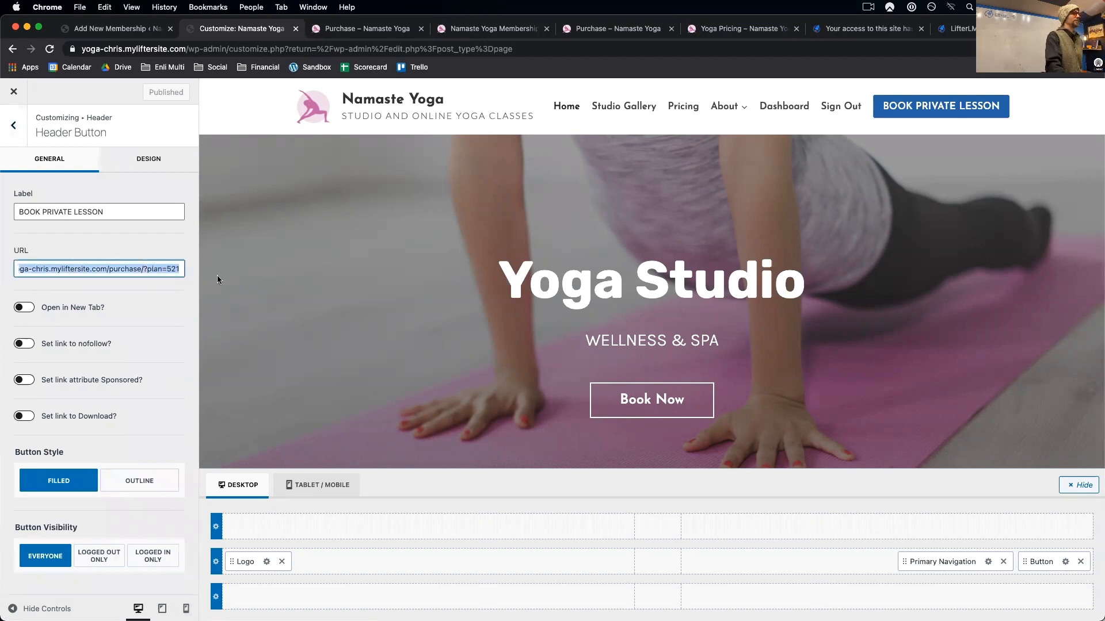
key("super+v")
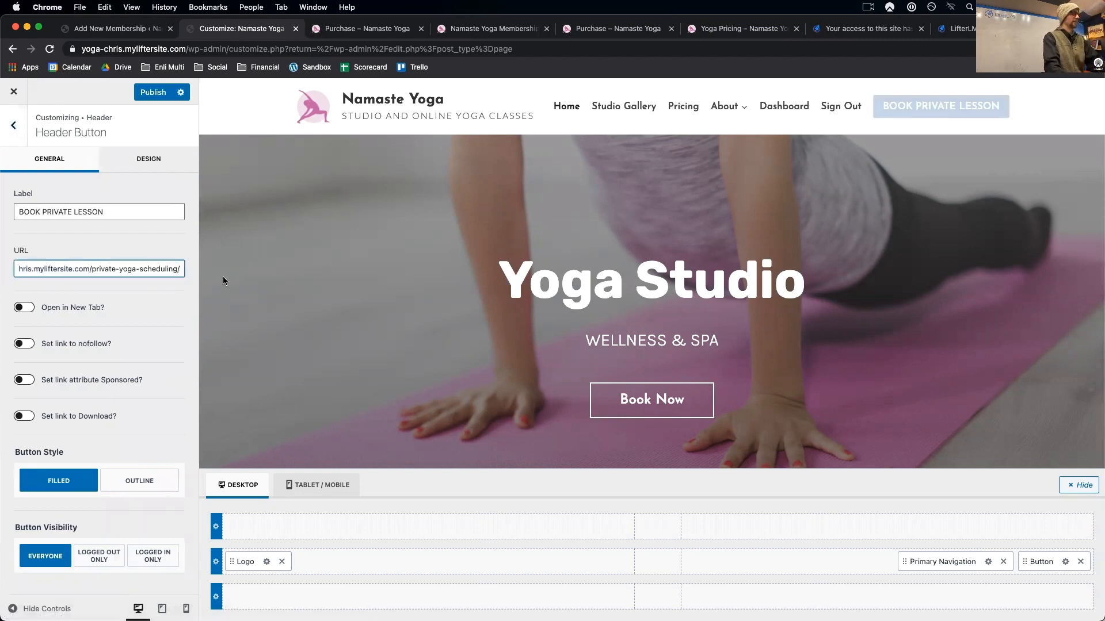
left_click(153, 92)
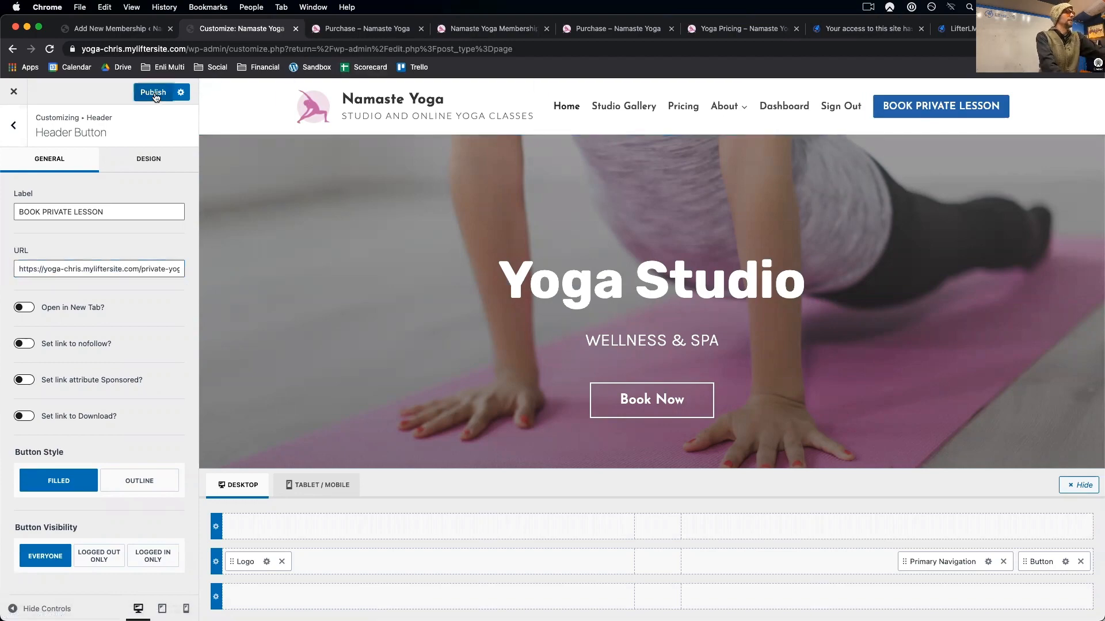
- Switch to the signed-out browser window, reload the Yoga Pricing page, look through it and close the sales chat popup
key("ctrl+Up")
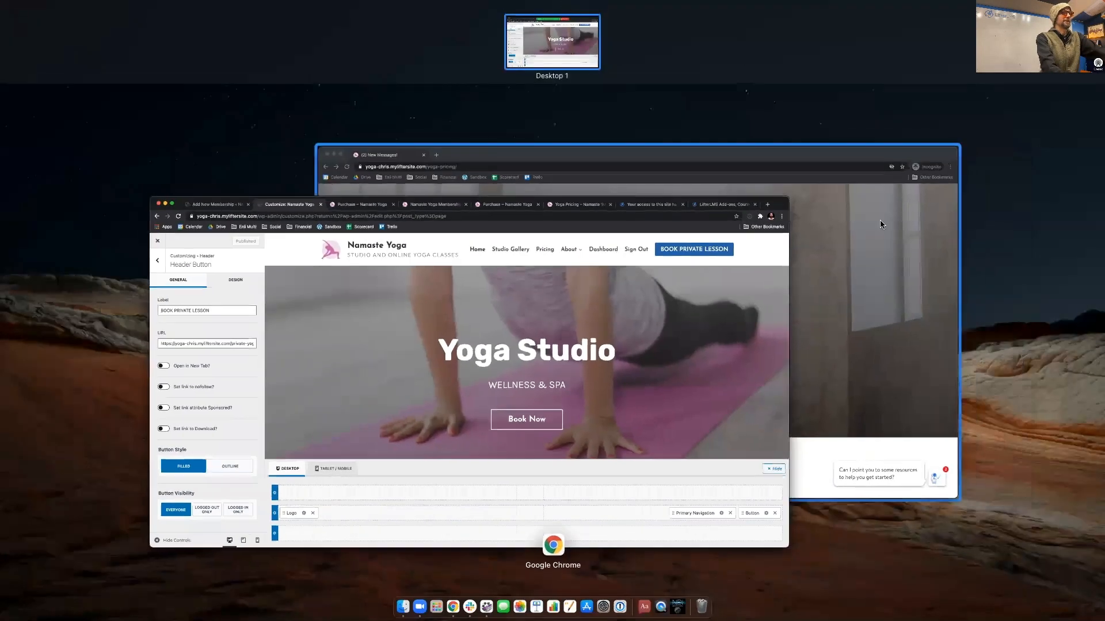
left_click(879, 219)
key("super+r")
left_click(243, 51)
key("Return")
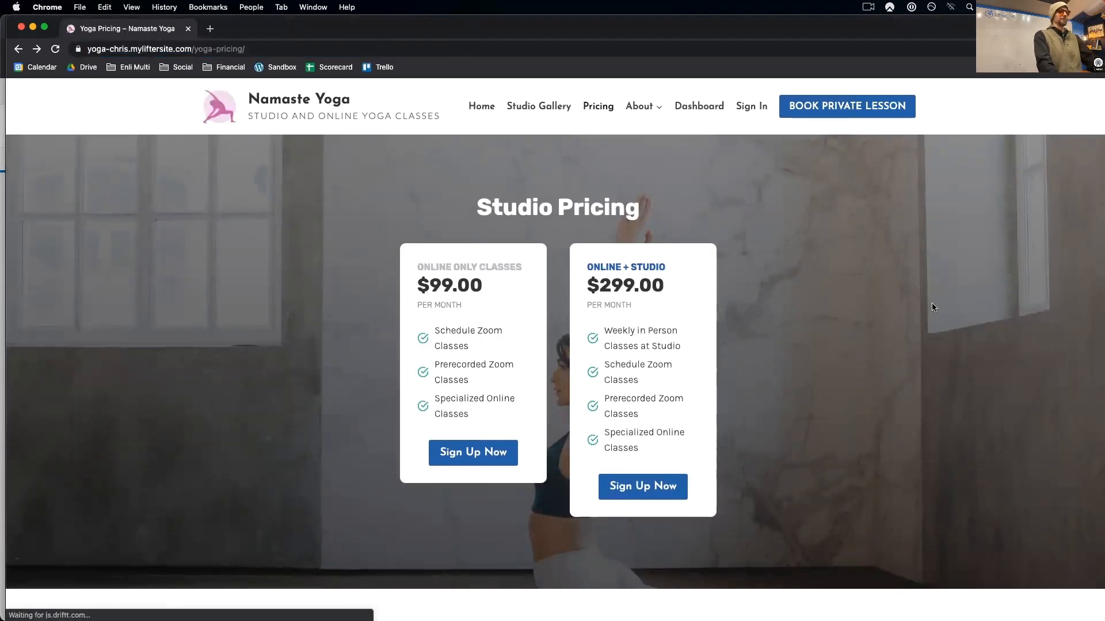
scroll(749, 378, "down", 5)
scroll(749, 378, "down", 5)
scroll(749, 375, "up", 15)
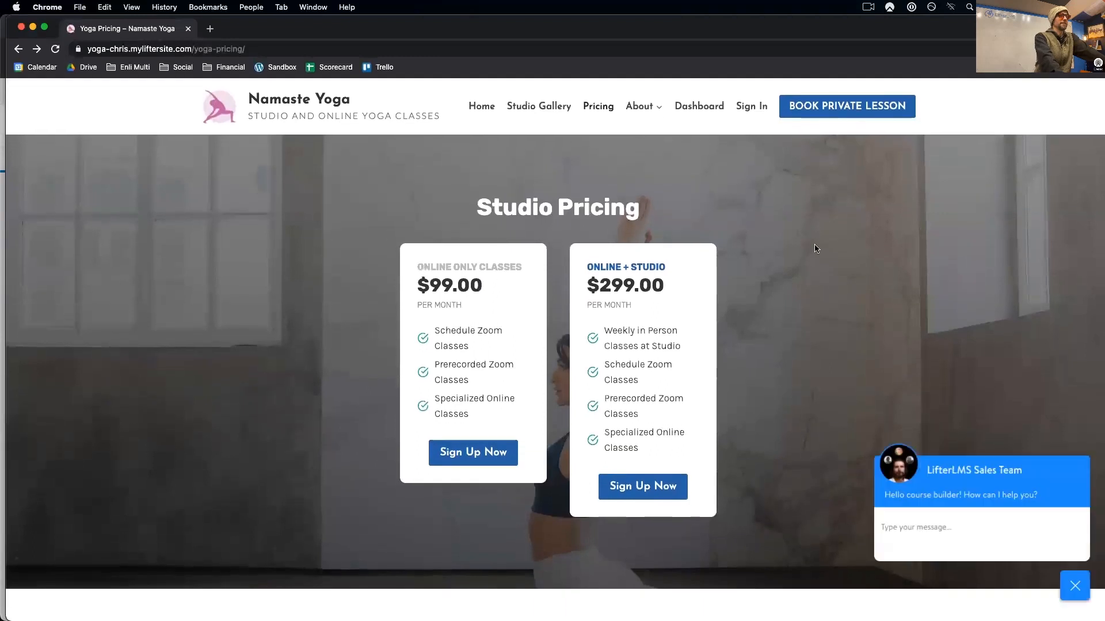
left_click(1076, 581)
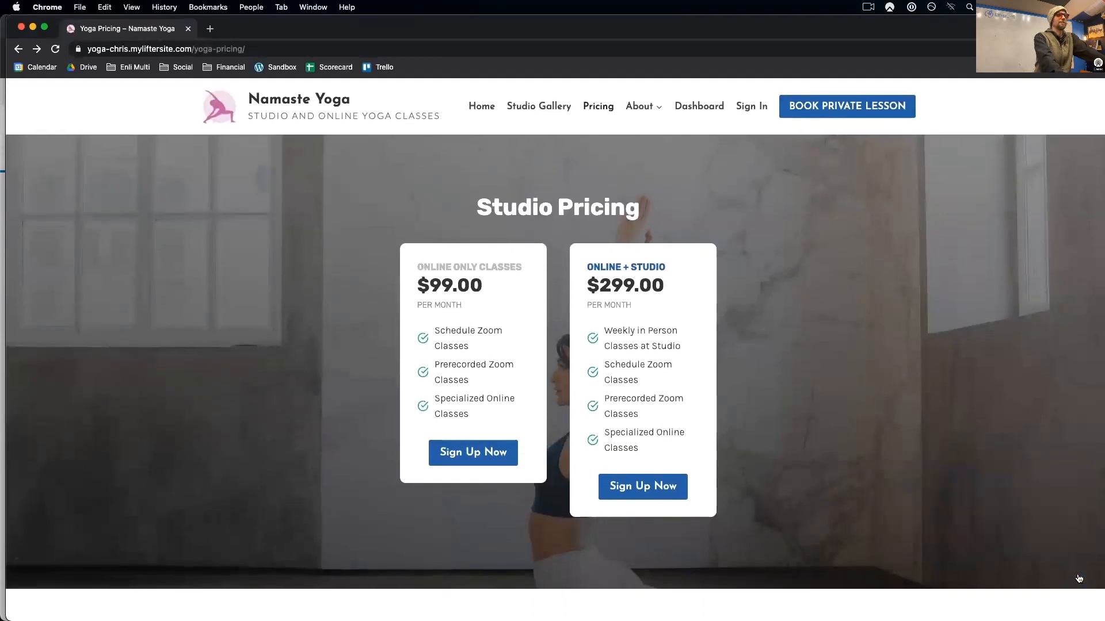
scroll(762, 263, "up", 2)
- Test the header's Book Private Lesson button, follow the Private 1:1 Virtual Yoga membership link and view the purchase page through Join
left_click(794, 105)
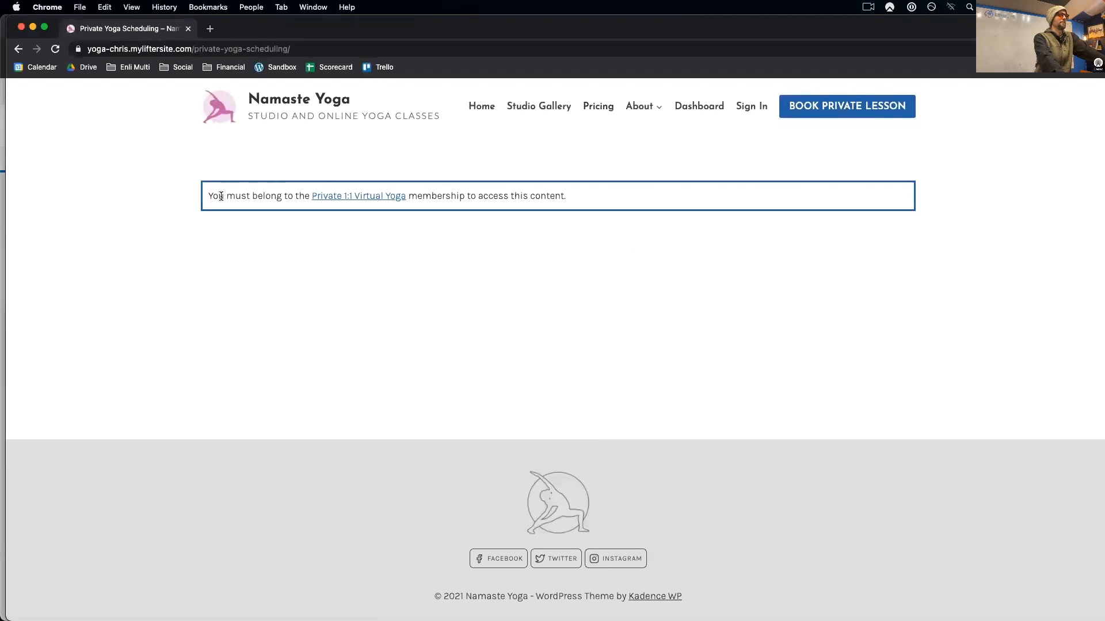
left_click_drag(219, 196, 318, 198)
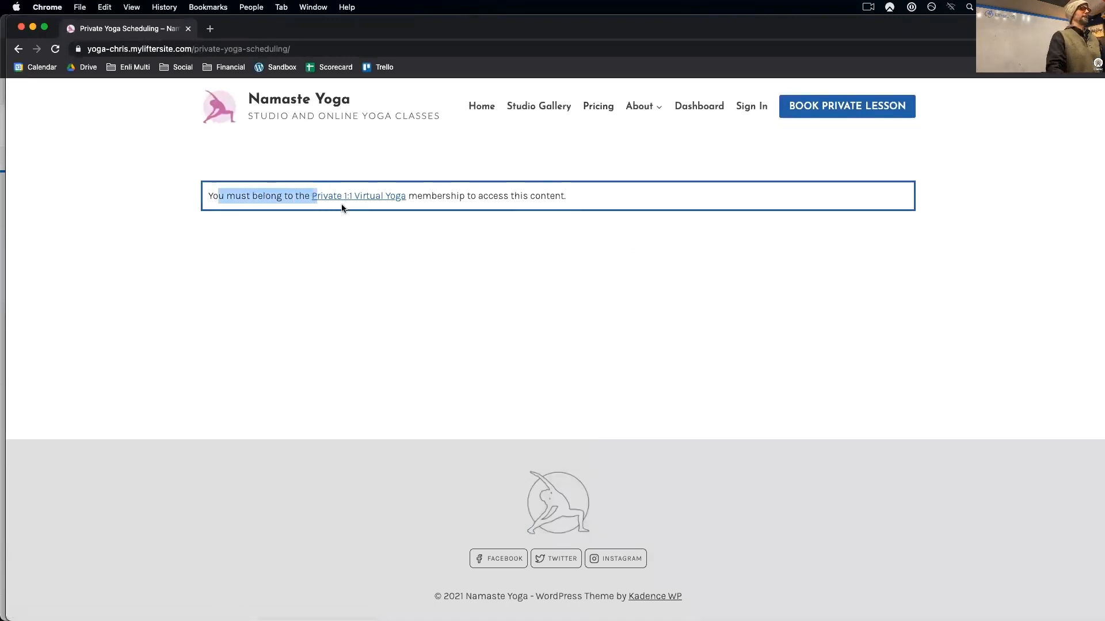
left_click(344, 208)
left_click(342, 198)
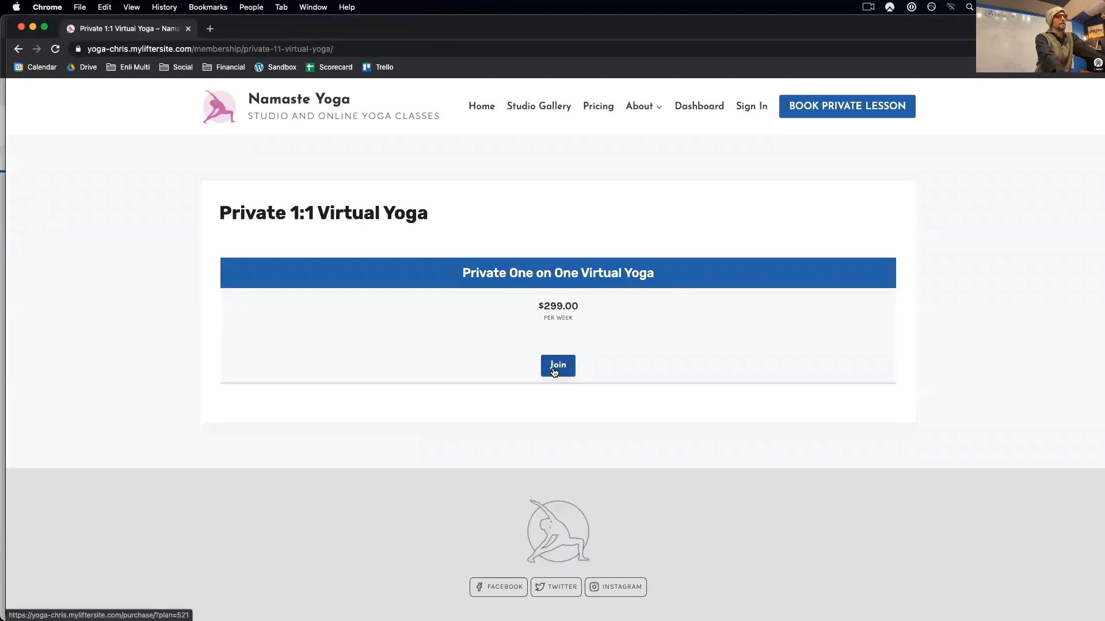
left_click(556, 368)
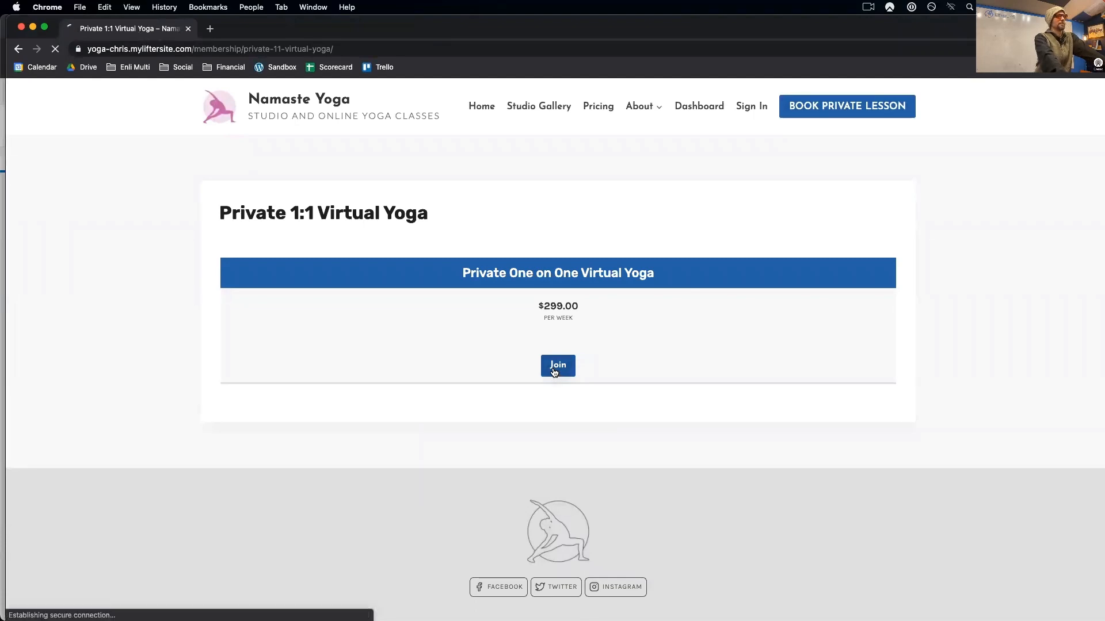
scroll(554, 373, "down", 1)
scroll(554, 372, "down", 3)
scroll(553, 372, "up", 3)
- Review the Pricing page's studio plans and free class section, and test the Book Private Lesson button from there
left_click(606, 107)
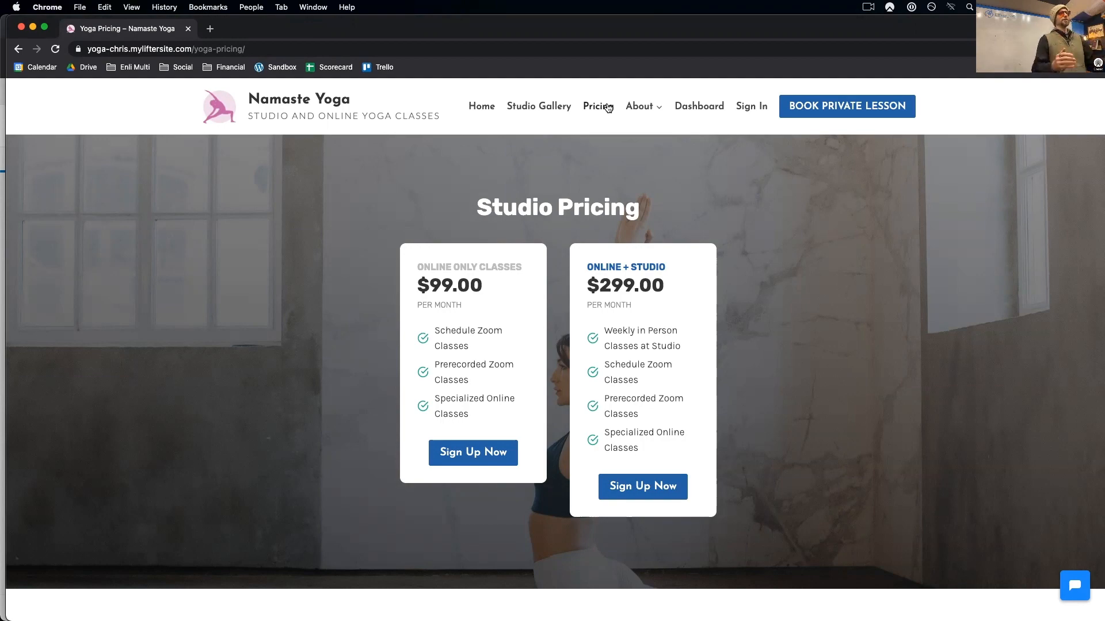
scroll(608, 107, "down", 15)
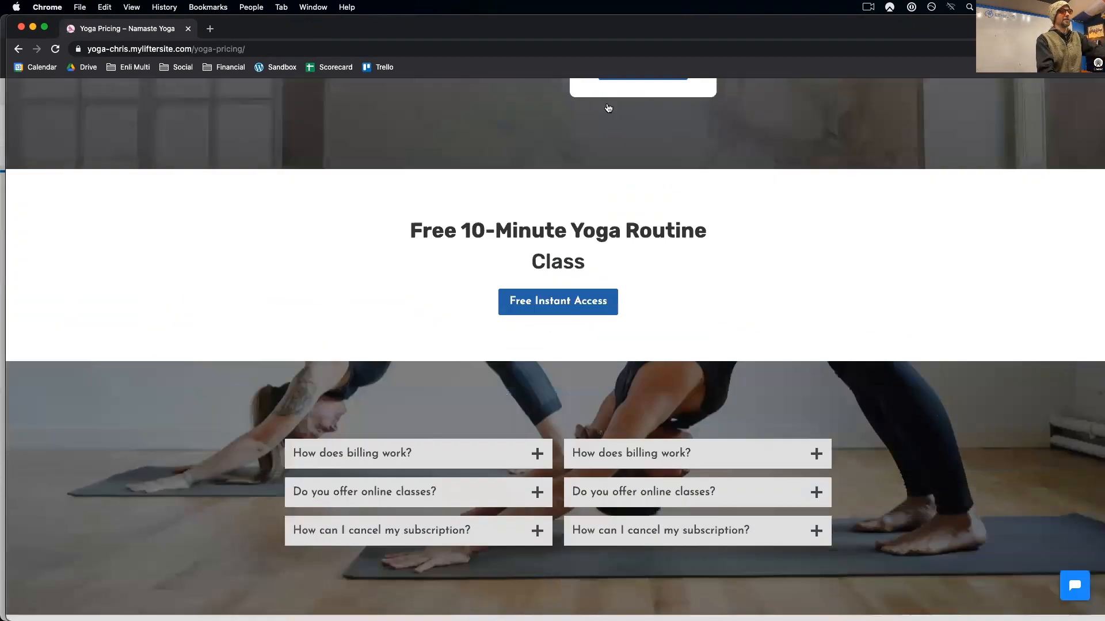
scroll(608, 108, "up", 15)
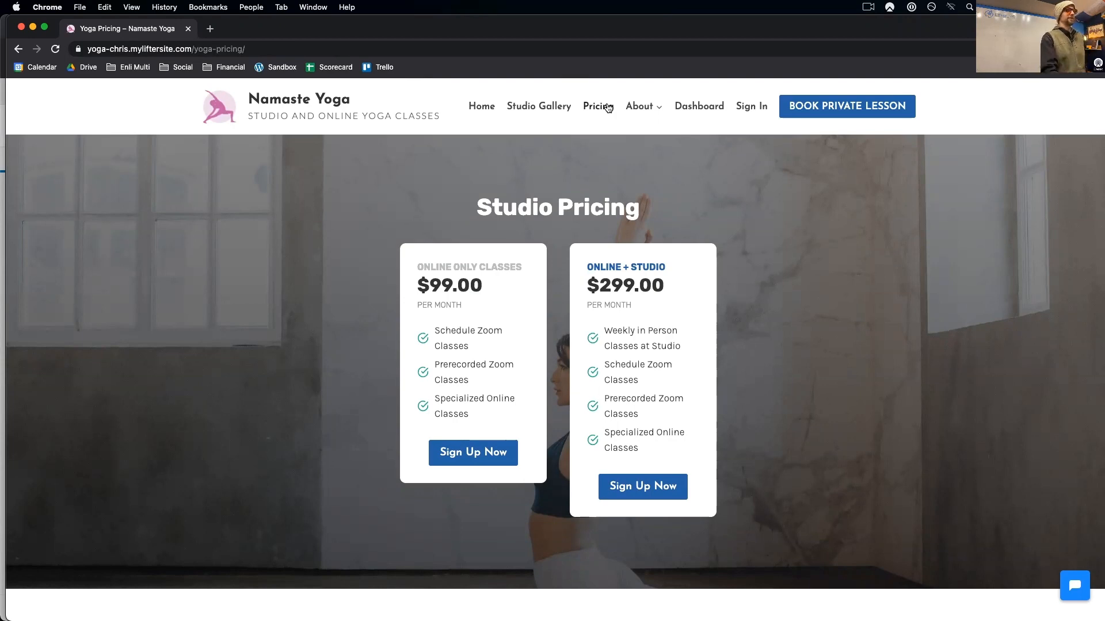
scroll(609, 108, "down", 1)
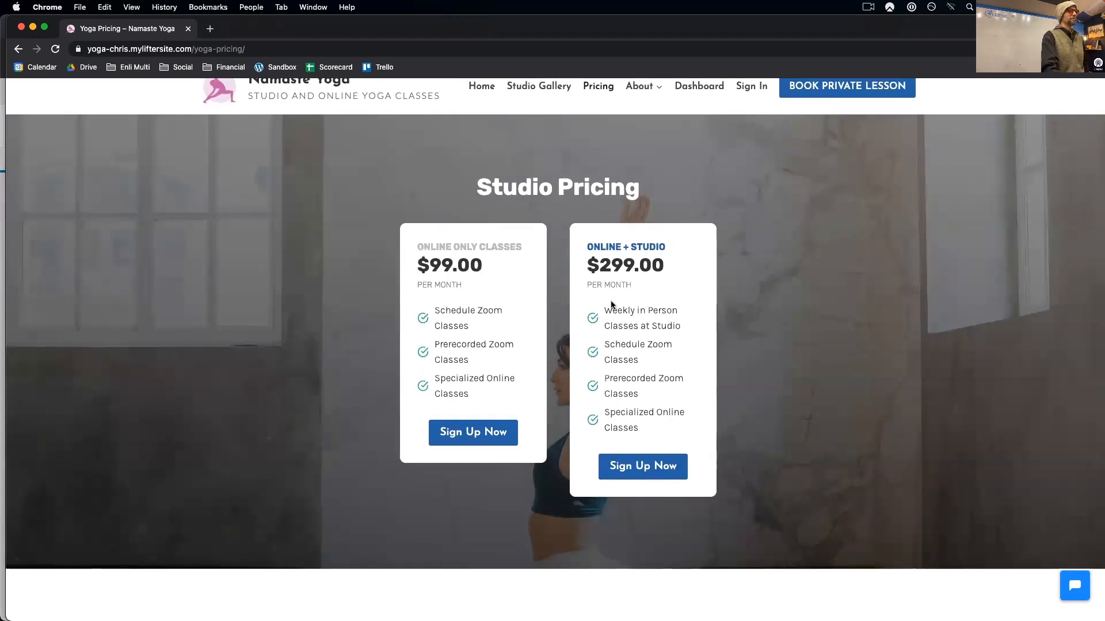
scroll(846, 276, "up", 1)
left_click(816, 110)
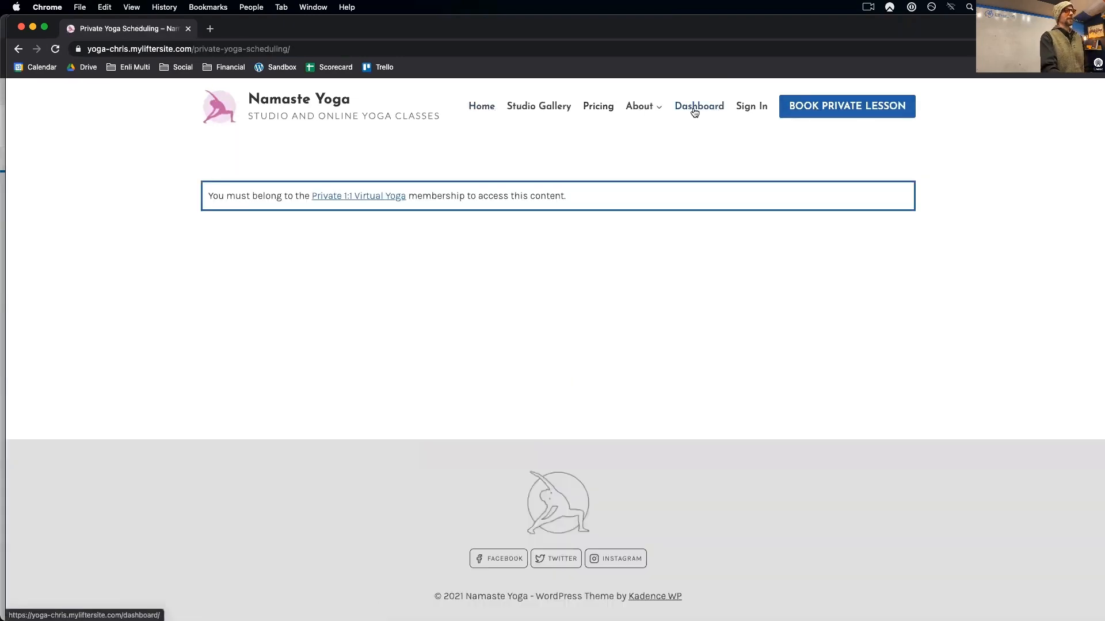
- Open the Free 10-Minute Yoga Routine Class from the Pricing page and look through its course outline
left_click(604, 109)
scroll(694, 190, "down", 10)
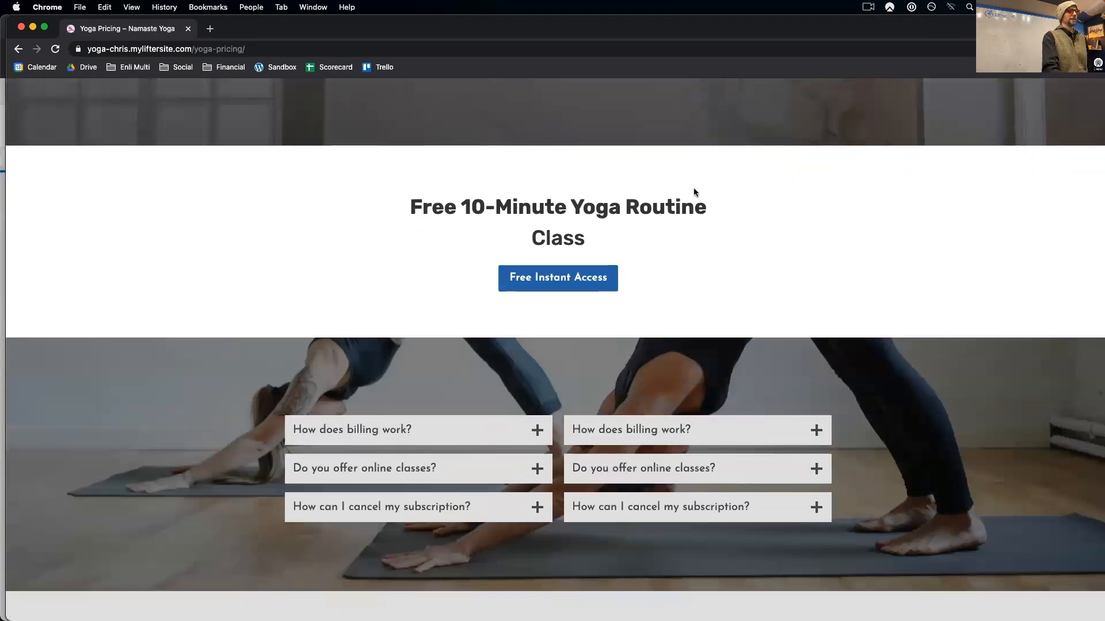
left_click(591, 277)
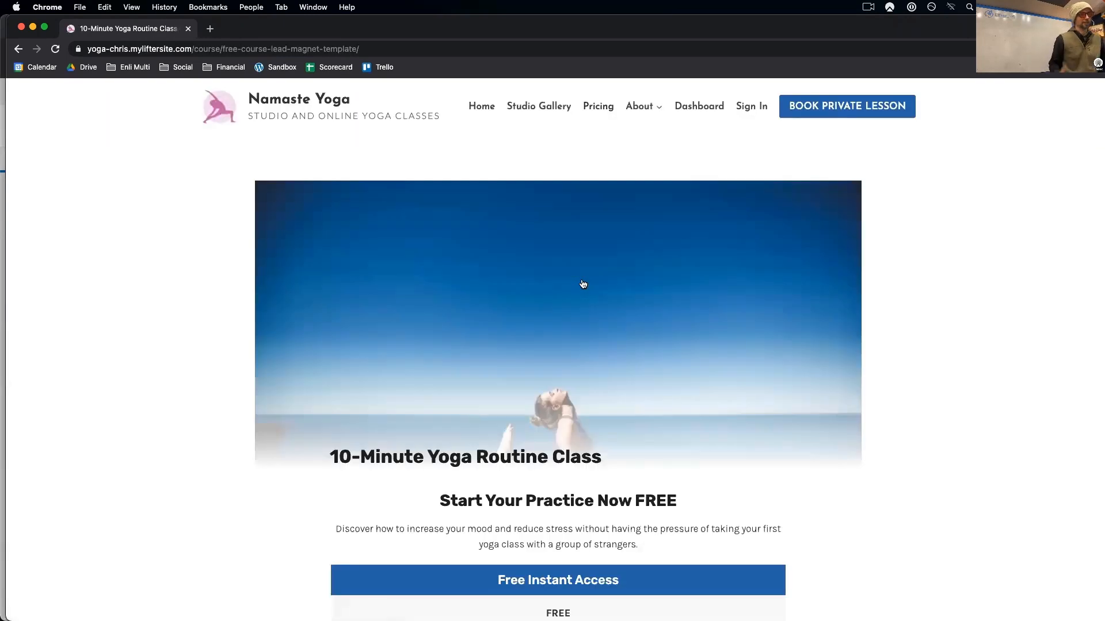
scroll(583, 284, "down", 15)
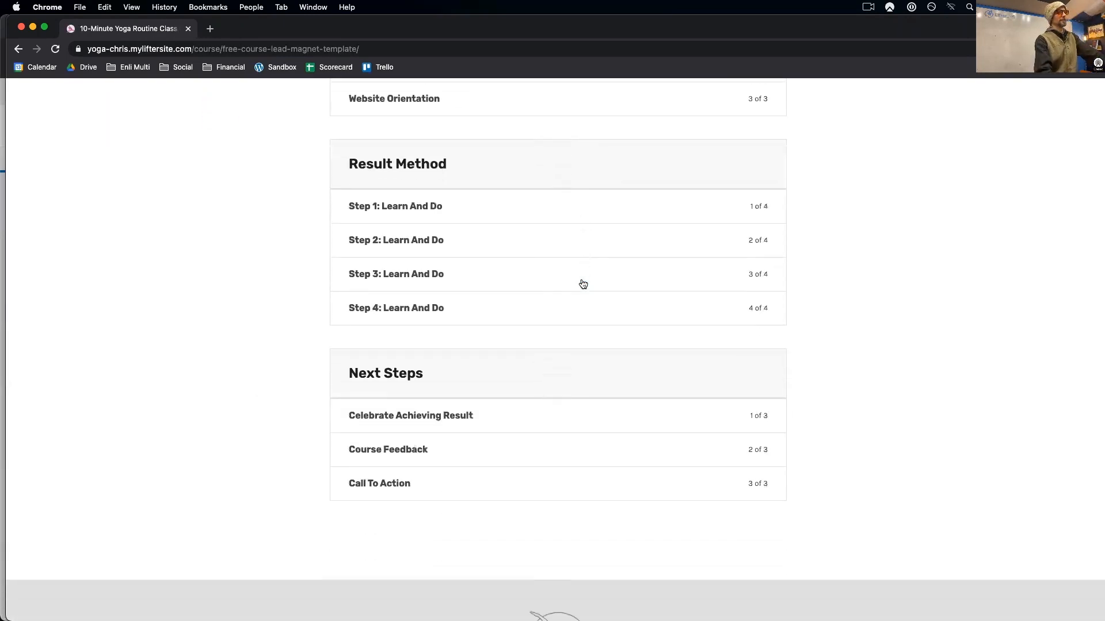
scroll(582, 284, "up", 11)
scroll(583, 284, "up", 5)
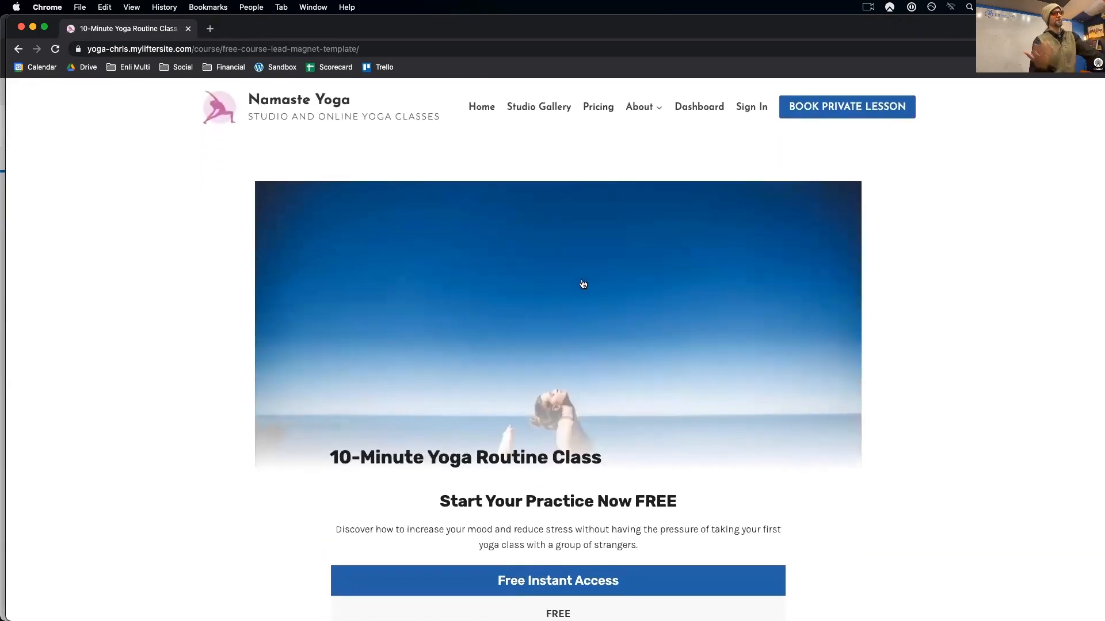